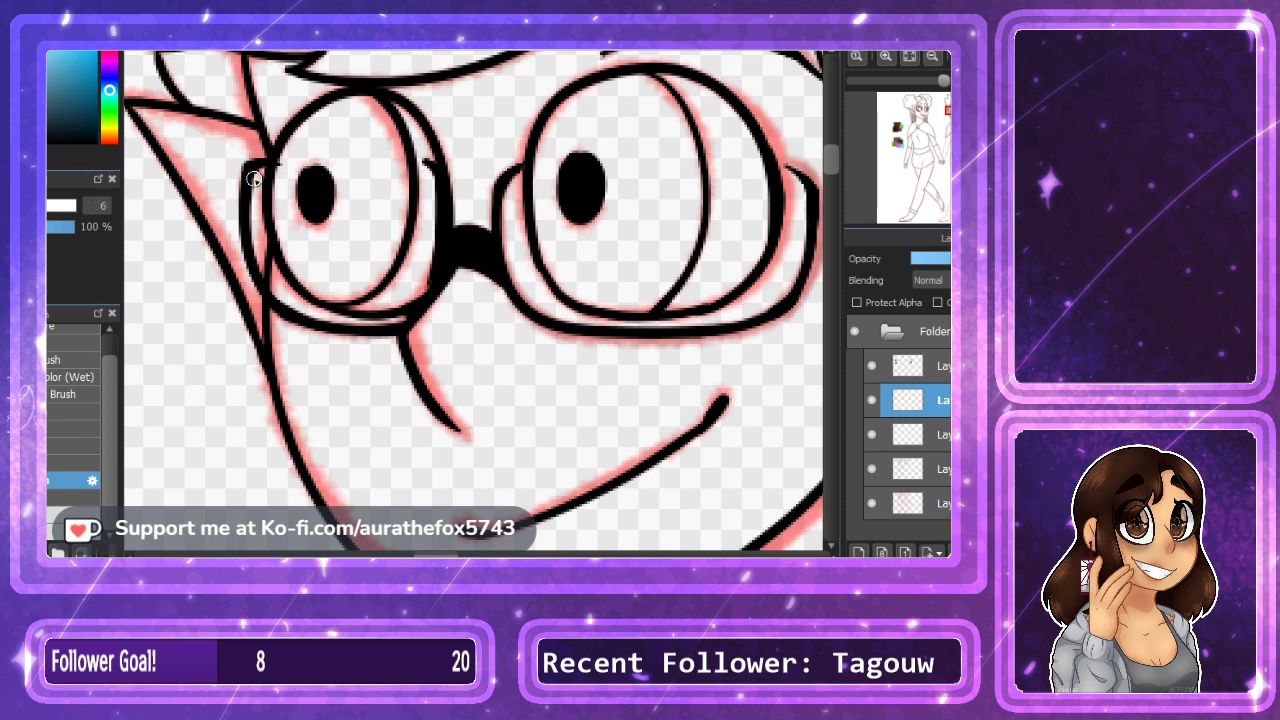
Paint a pale white stroke across the top of the smaller glasses lens and change the canvas background to dark reddish brown.
drag(265, 172, 374, 173)
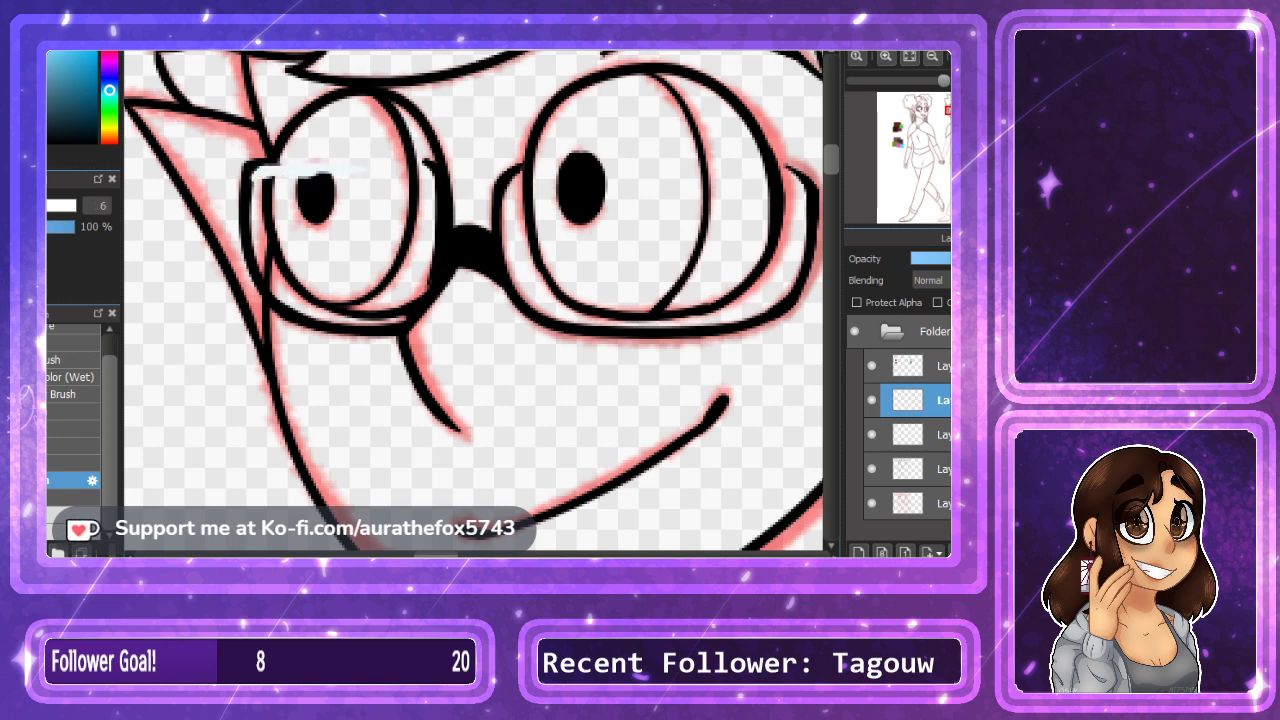
key(Down)
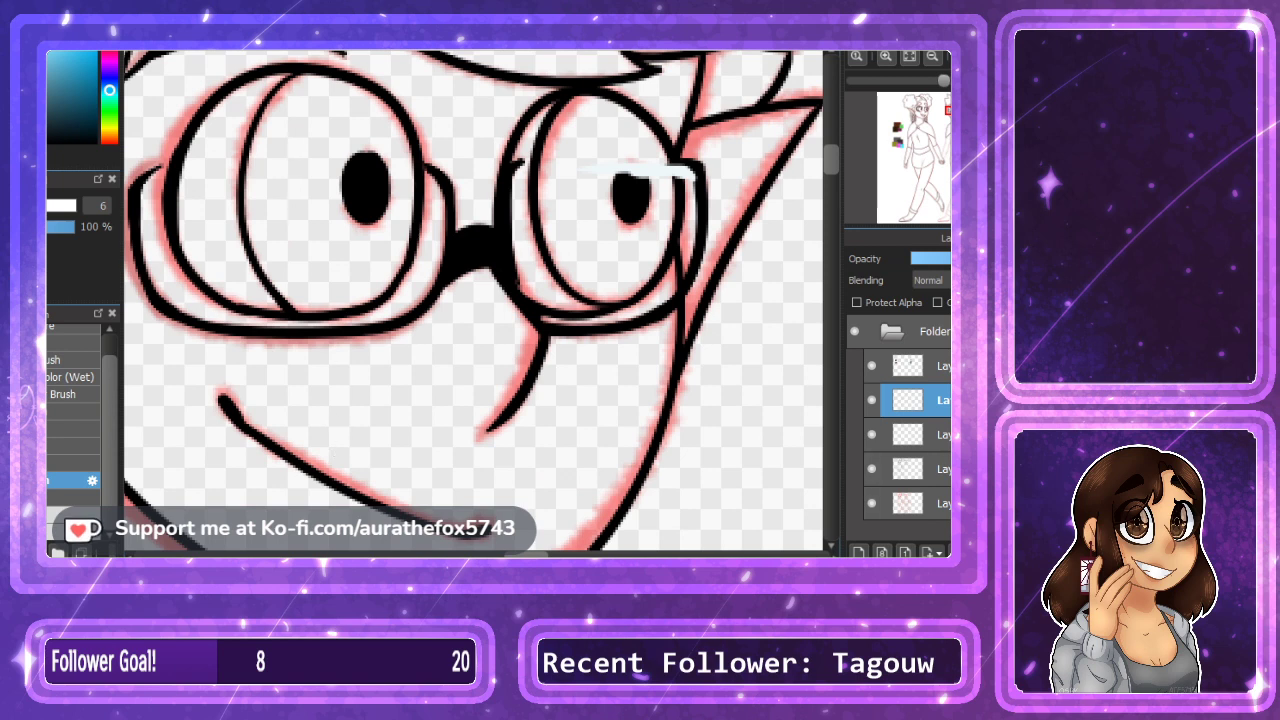
click(318, 421)
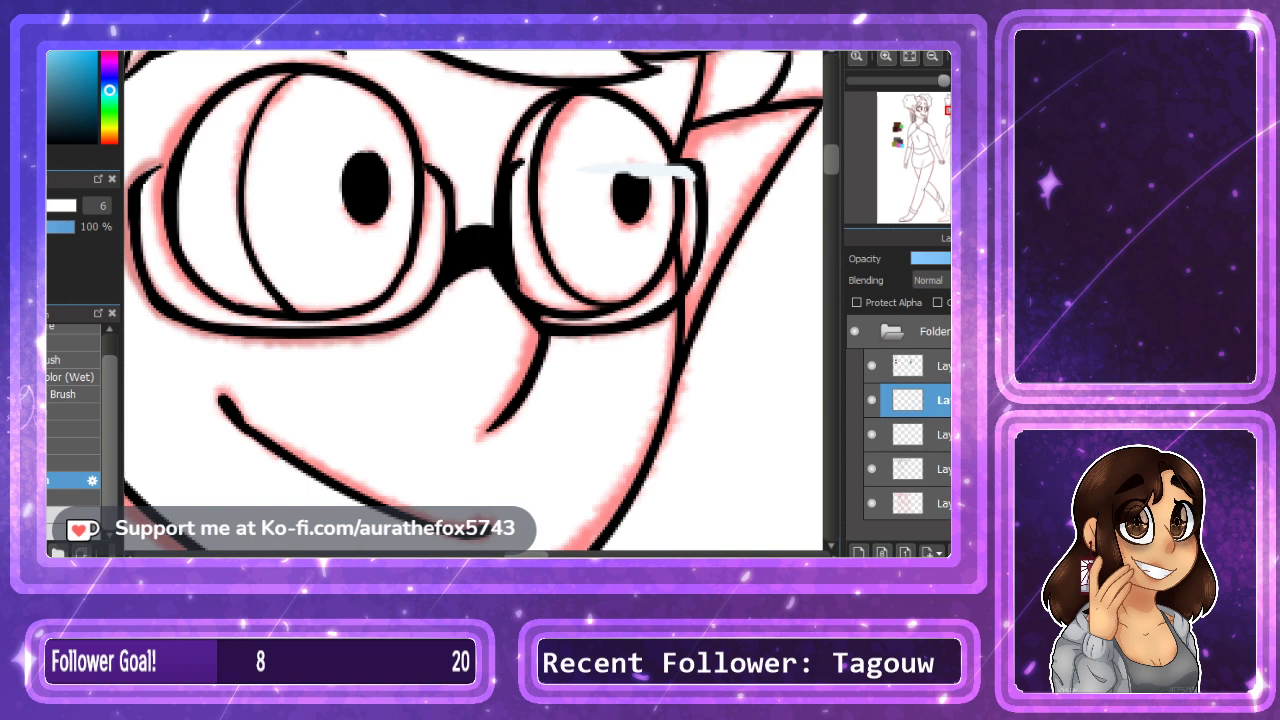
click(488, 285)
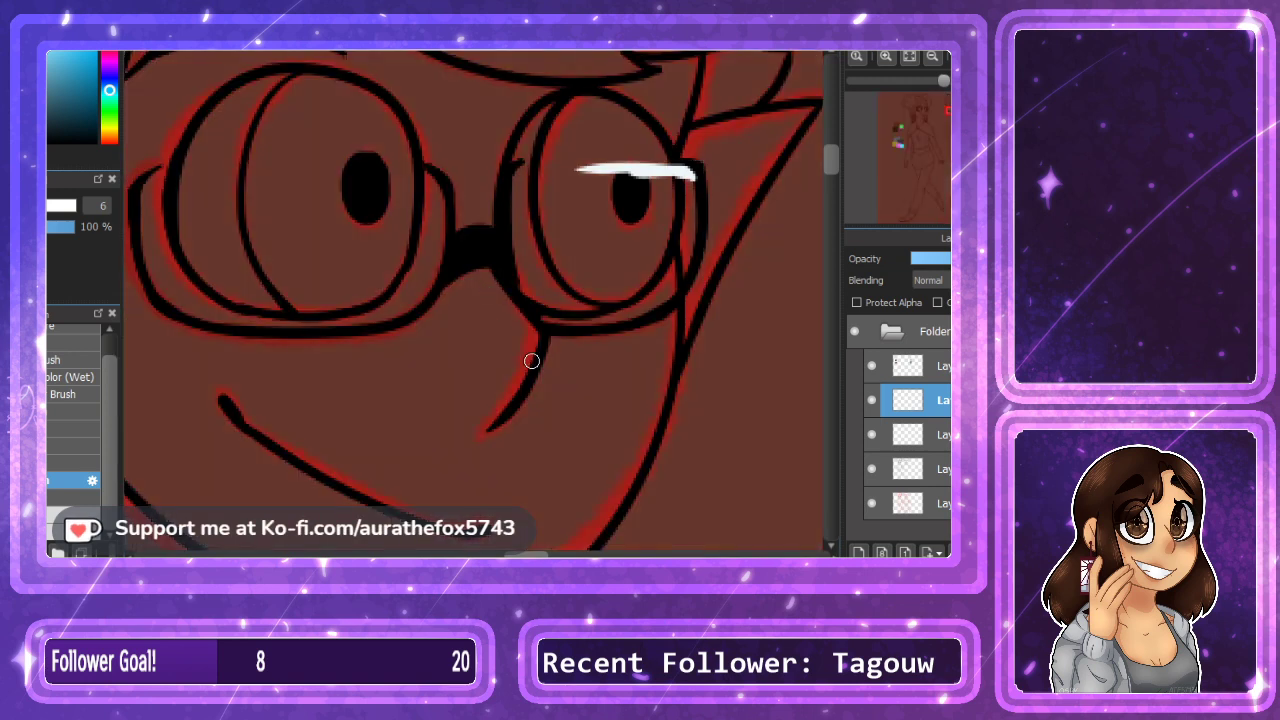
Extend the pale white outline along the smaller lens's top and inner edges beside the nose bridge.
click(887, 58)
drag(943, 80, 909, 72)
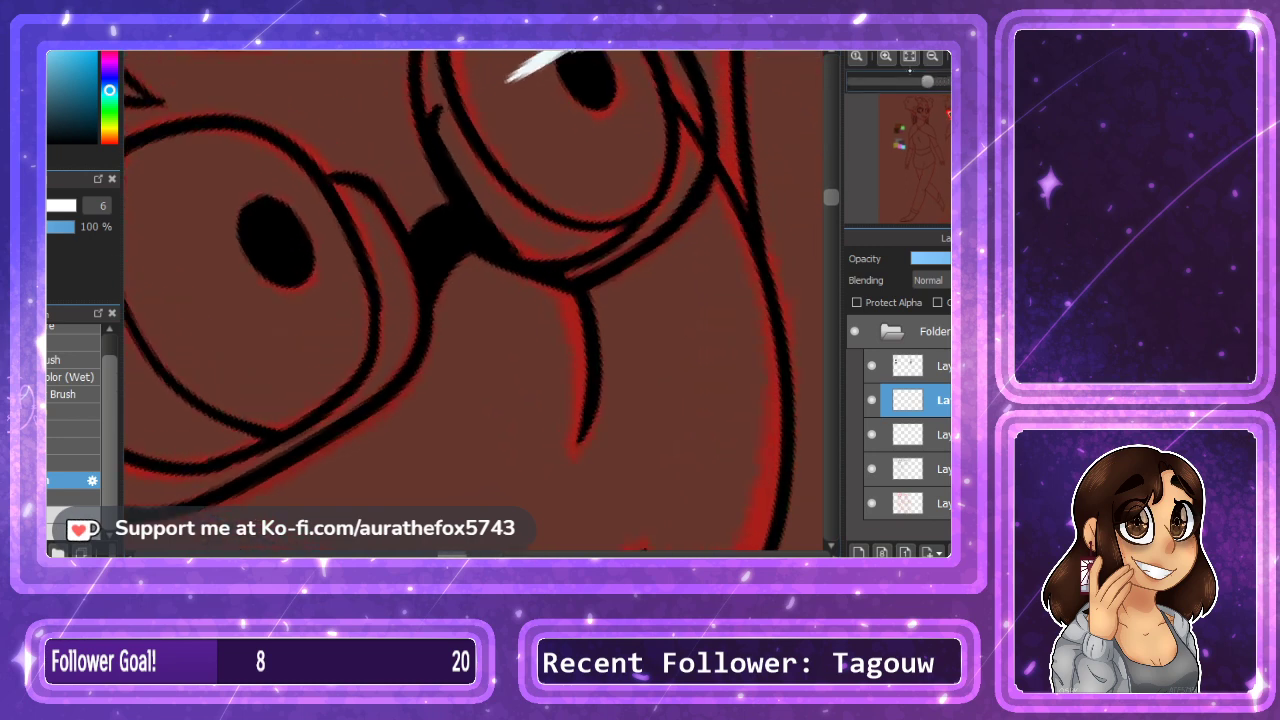
drag(832, 195, 830, 192)
mouse_move(447, 259)
mouse_down()
mouse_move(474, 207)
mouse_move(445, 238)
mouse_move(462, 212)
mouse_move(593, 140)
mouse_up()
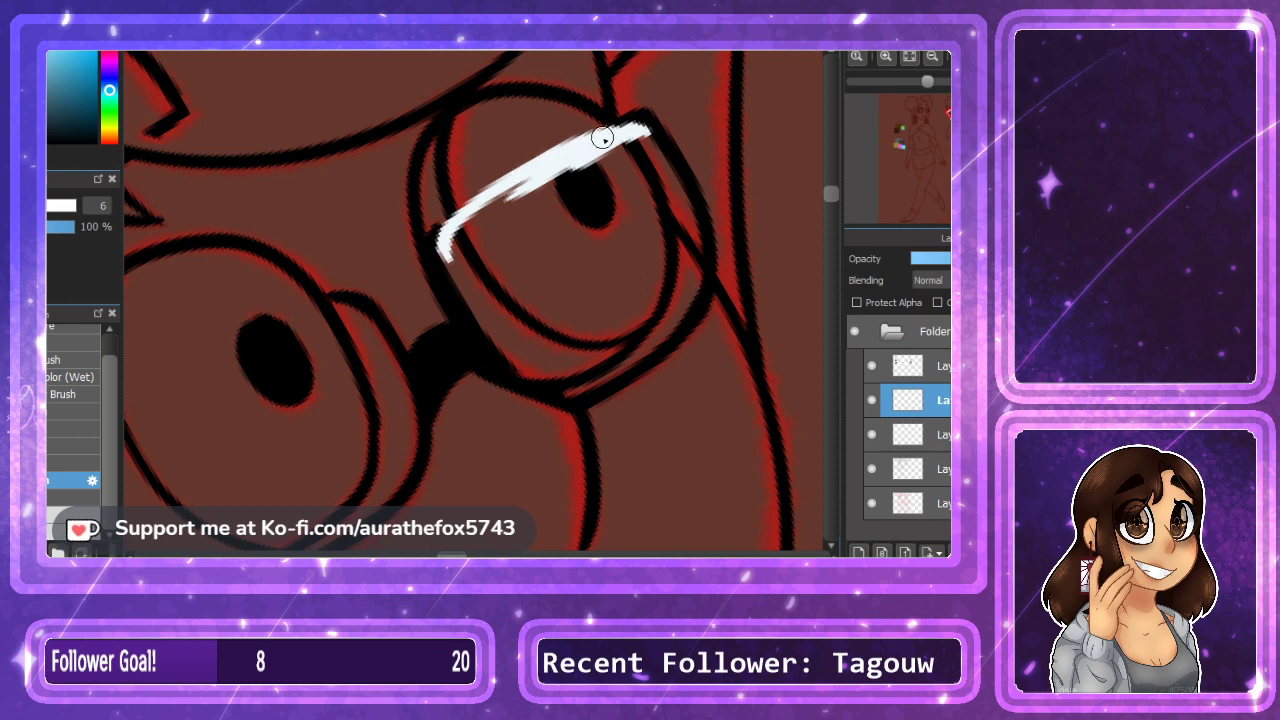
mouse_move(504, 200)
mouse_down()
mouse_move(448, 250)
mouse_move(459, 233)
mouse_move(461, 278)
mouse_move(439, 248)
mouse_move(469, 297)
mouse_move(472, 217)
mouse_move(469, 289)
mouse_move(462, 249)
mouse_move(485, 325)
mouse_move(461, 269)
mouse_move(488, 322)
mouse_up()
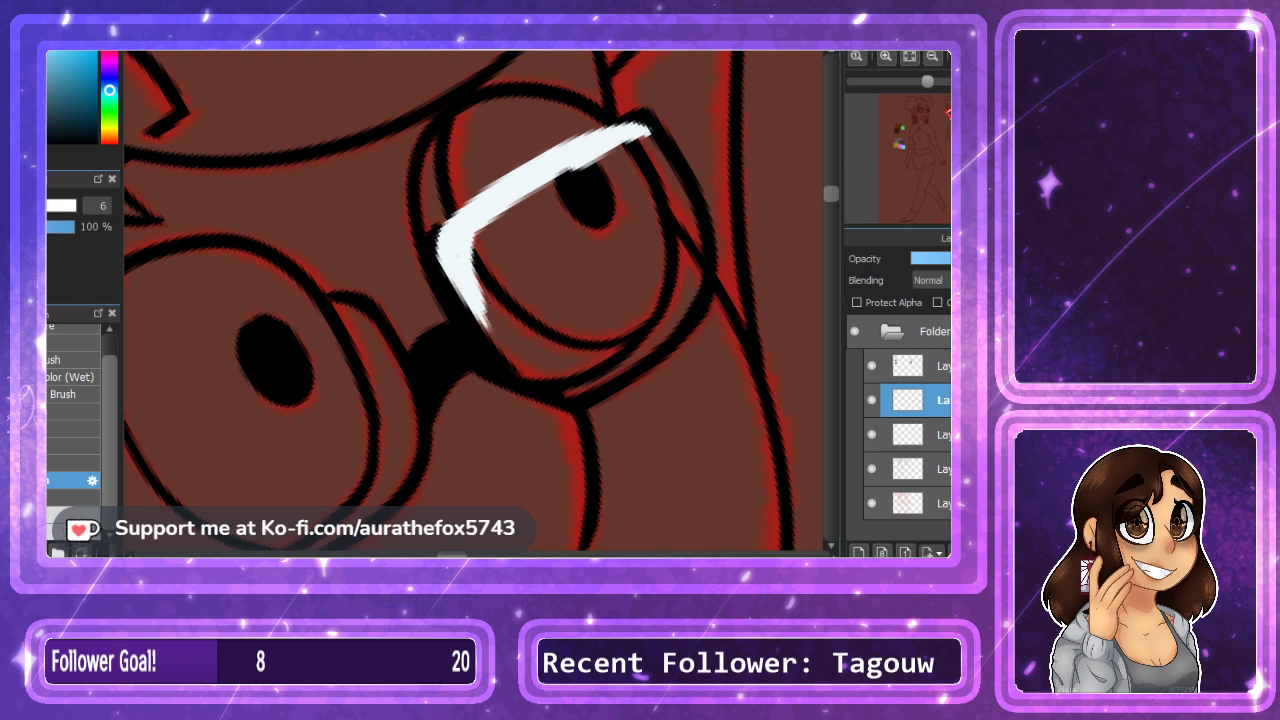
Close the gap in the smaller lens's lower outline and fill the lens pale white with the line art and sketch hidden.
click(872, 469)
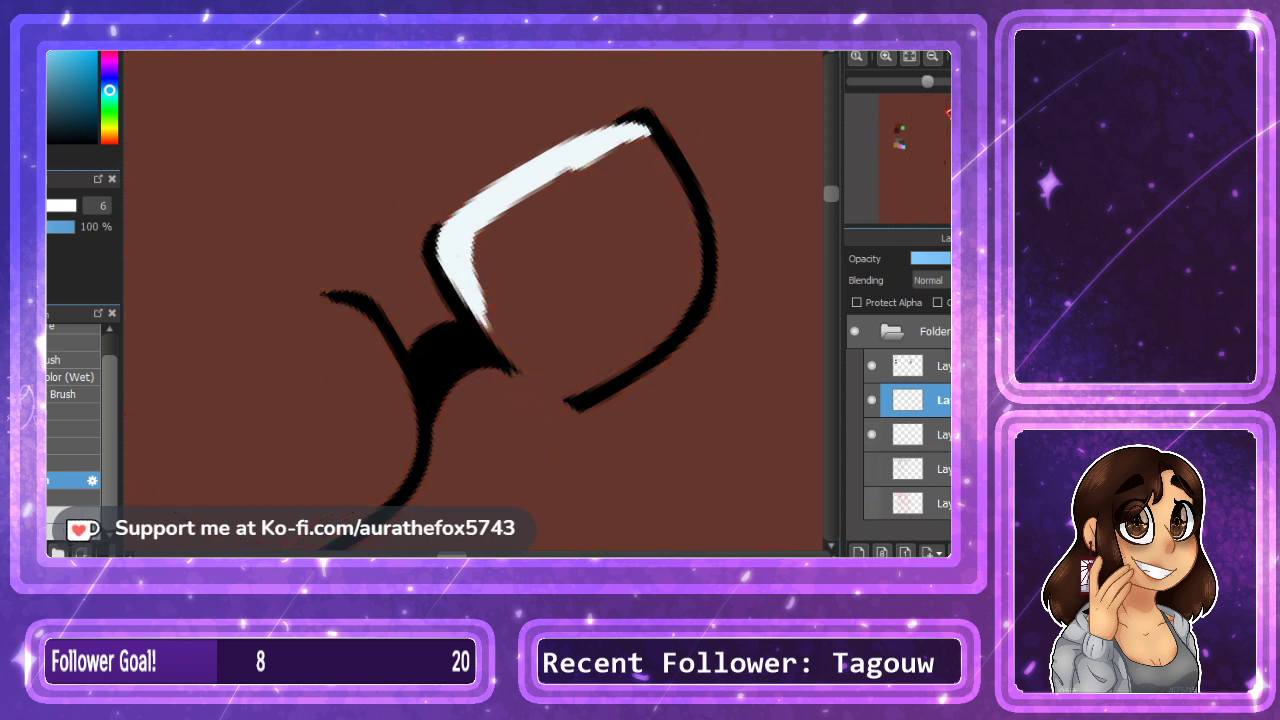
click(872, 469)
drag(516, 362, 578, 390)
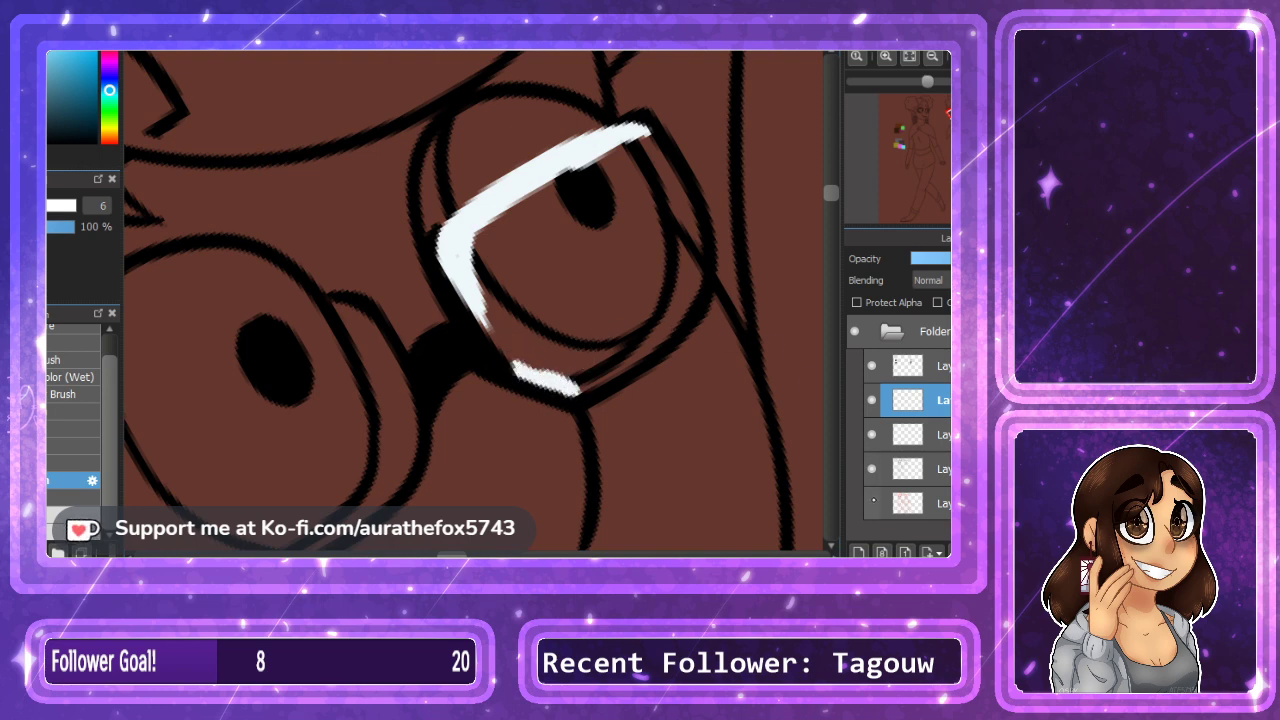
click(872, 469)
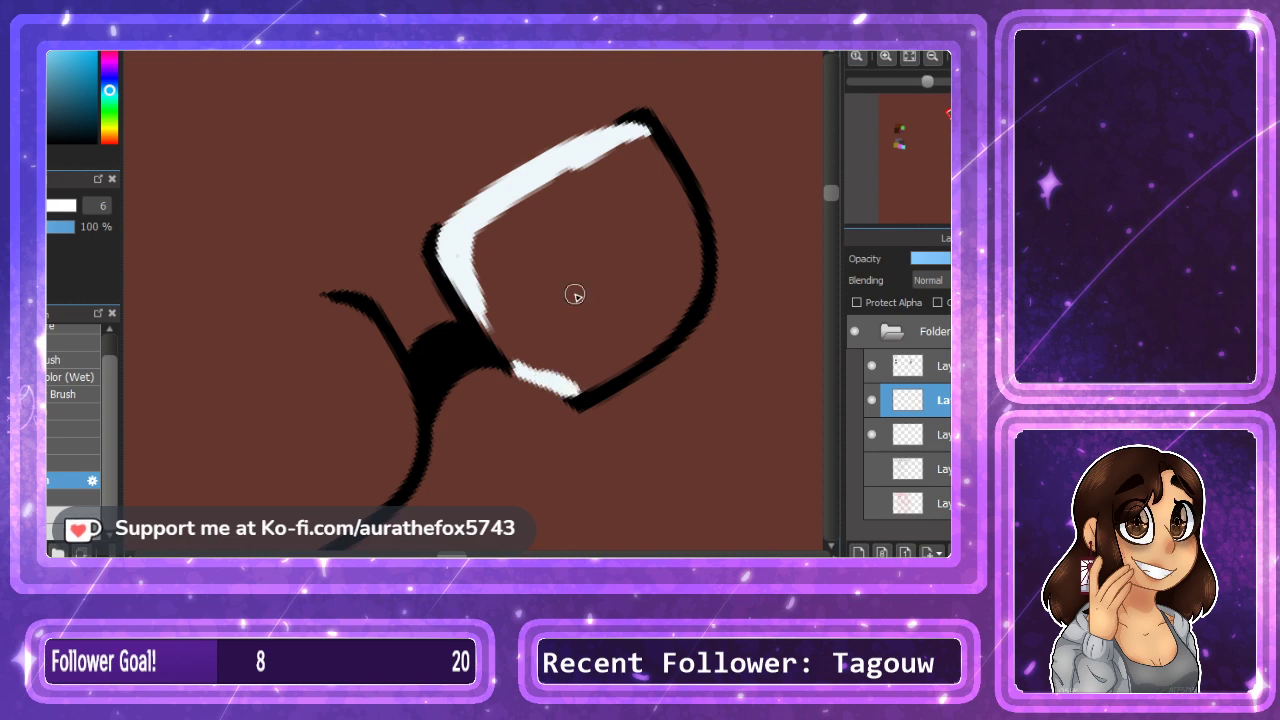
click(603, 271)
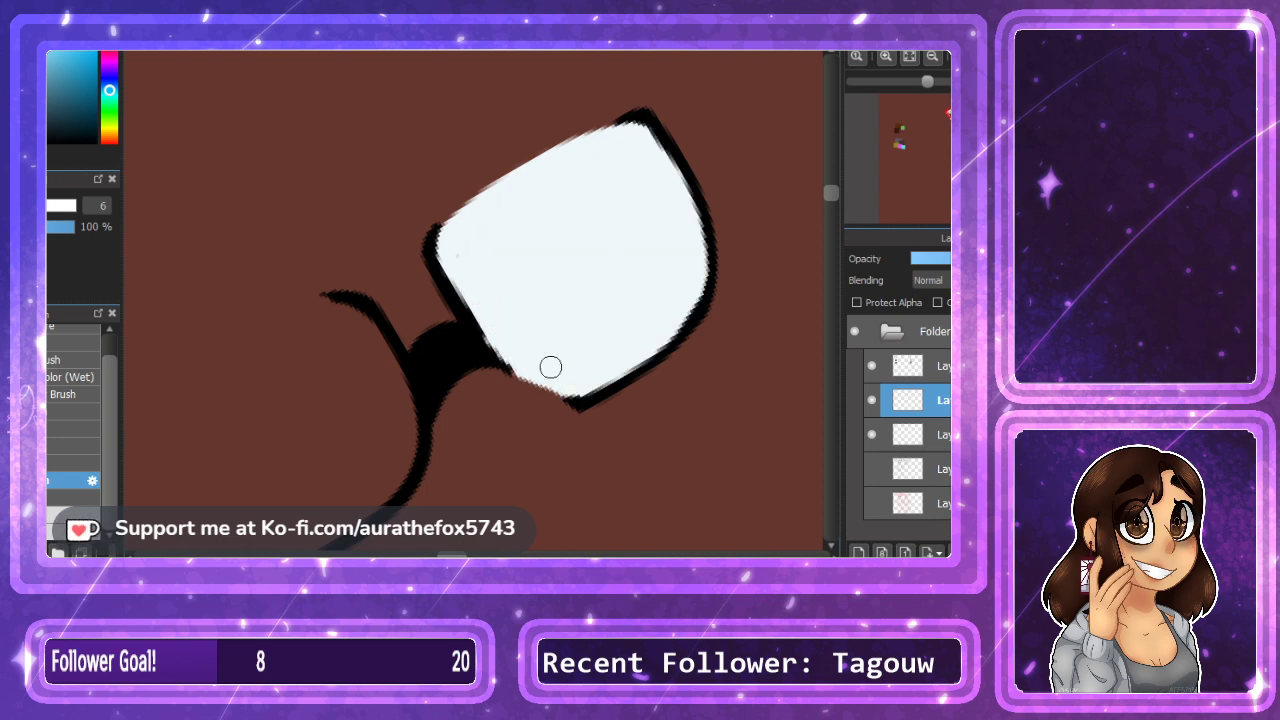
Clean up the smaller lens's inner edge along the frame with a size 10 eraser.
key(Down)
key(e)
drag(443, 374, 530, 207)
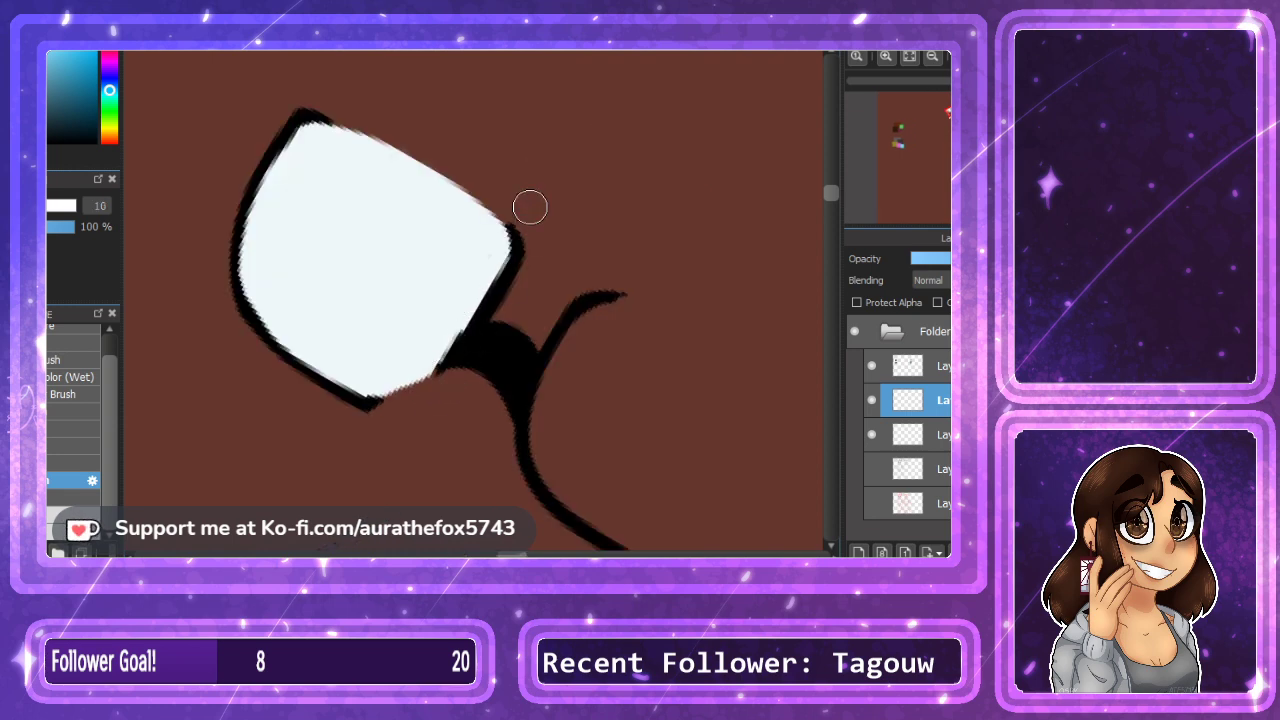
drag(443, 355, 454, 333)
click(948, 57)
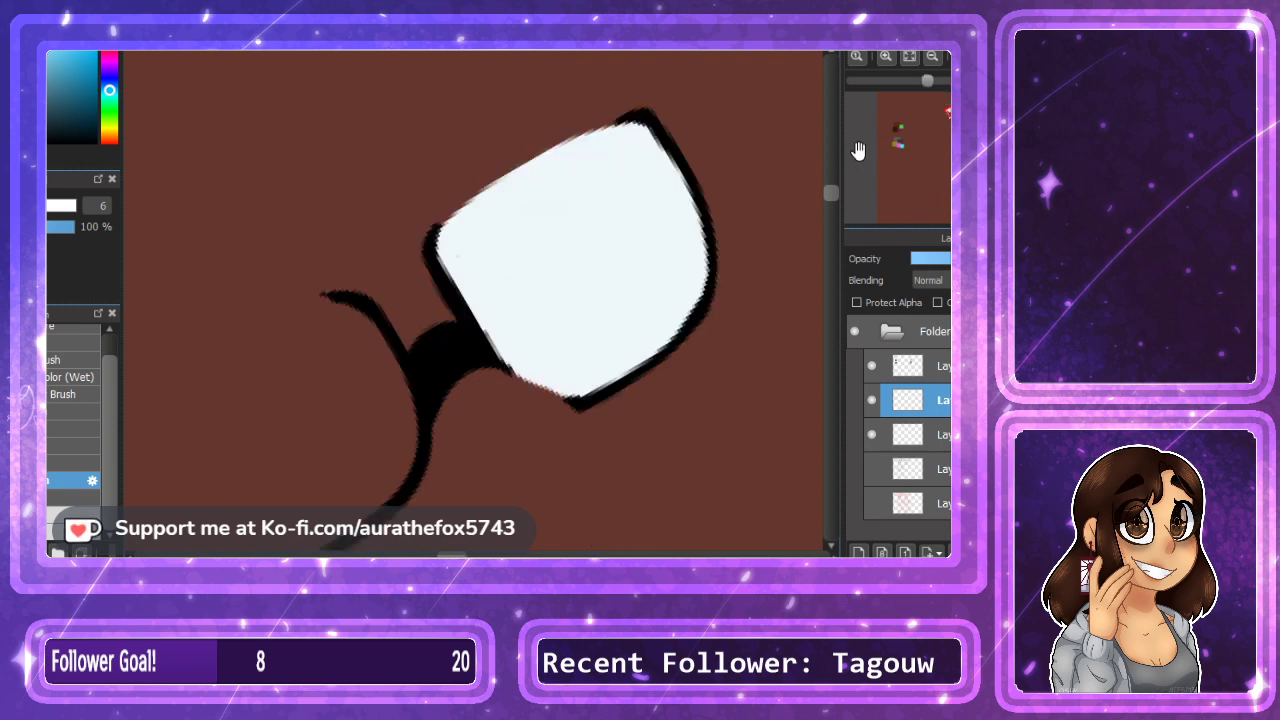
Outline the larger lens's open upper edge in pale white and fill the lens with the same colour.
drag(452, 555, 443, 555)
drag(832, 191, 833, 199)
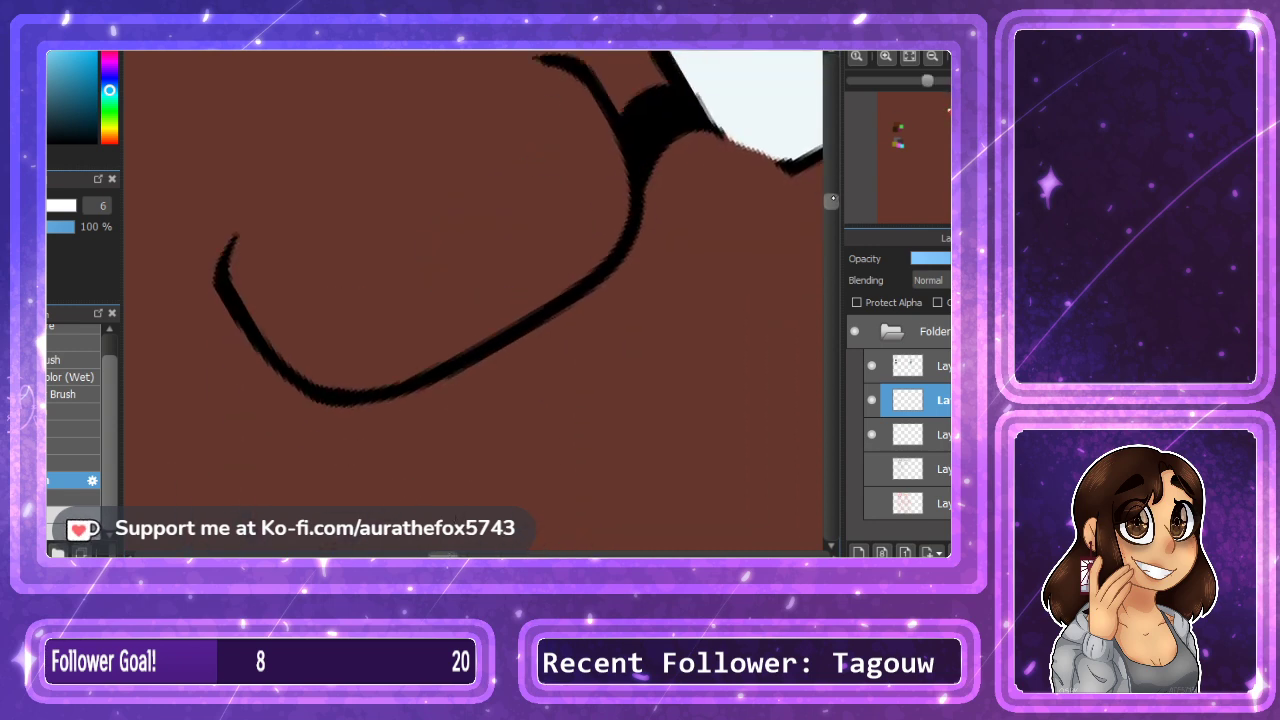
mouse_move(233, 262)
mouse_down()
mouse_move(324, 145)
mouse_move(529, 64)
mouse_up()
key(ctrl+z)
mouse_move(232, 262)
mouse_down()
mouse_move(418, 101)
mouse_move(550, 66)
mouse_move(572, 75)
mouse_move(463, 72)
mouse_move(541, 68)
mouse_move(375, 113)
mouse_up()
click(575, 78)
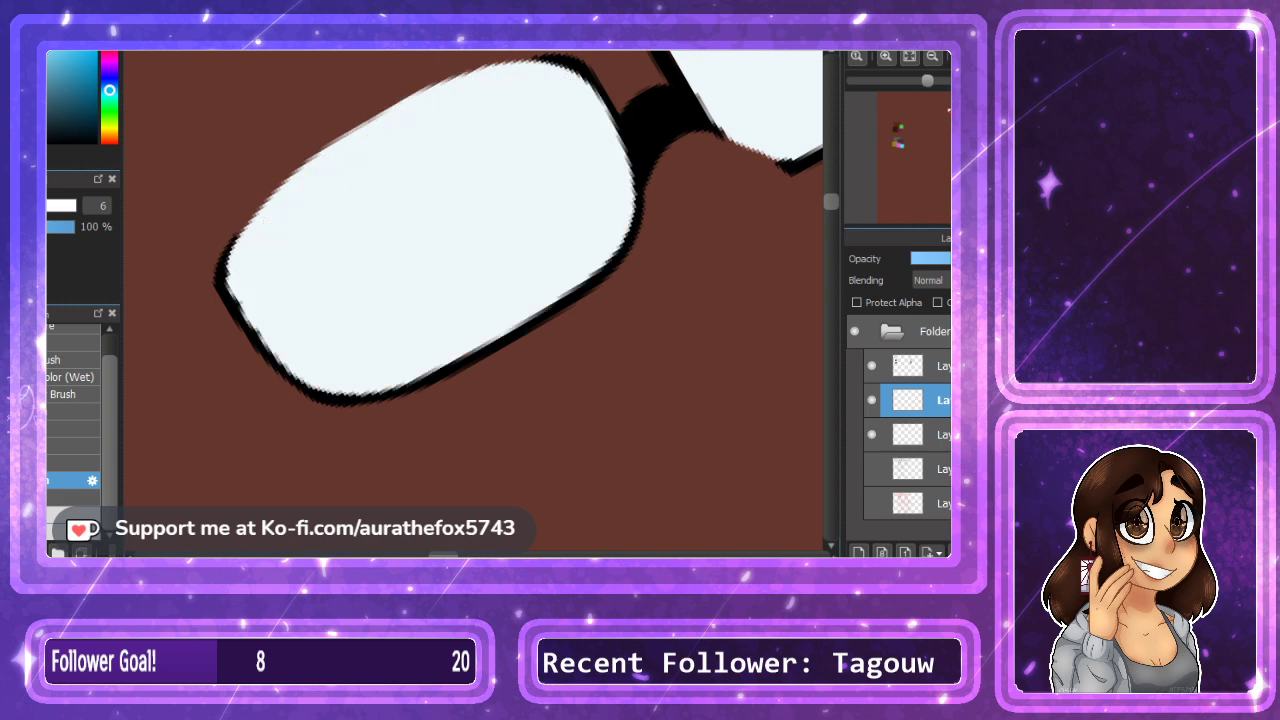
Erase the pale fill overlapping the frame along the larger lens's inner and lower edges with a size 10 eraser.
key(Down)
mouse_move(684, 358)
mouse_down()
mouse_move(653, 391)
mouse_move(737, 252)
mouse_up()
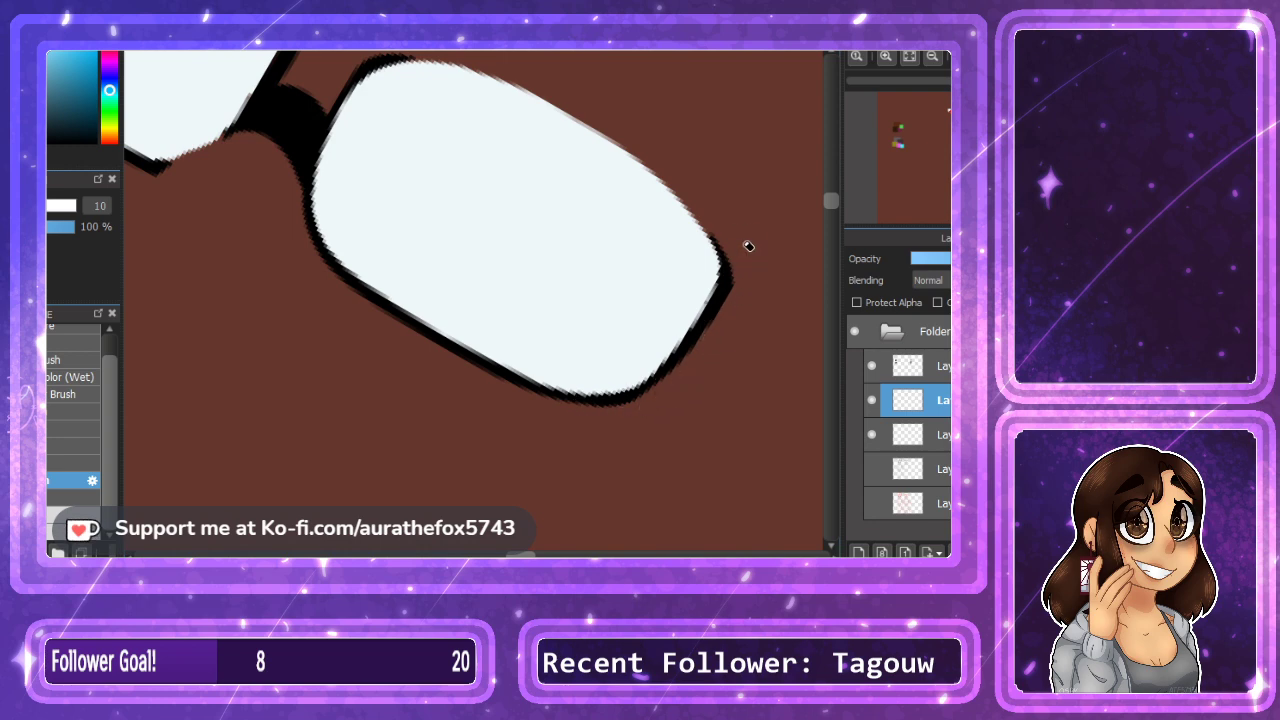
mouse_move(350, 80)
mouse_down()
mouse_move(307, 159)
mouse_move(305, 236)
mouse_move(407, 313)
mouse_up()
mouse_move(317, 249)
mouse_down()
mouse_move(485, 373)
mouse_move(559, 409)
mouse_up()
mouse_move(414, 313)
mouse_down()
mouse_move(525, 383)
mouse_move(523, 366)
mouse_move(541, 394)
mouse_move(668, 391)
mouse_move(543, 361)
mouse_move(532, 377)
mouse_move(640, 378)
mouse_move(682, 328)
mouse_move(662, 373)
mouse_move(743, 222)
mouse_move(715, 265)
mouse_move(706, 252)
mouse_move(709, 286)
mouse_move(632, 372)
mouse_up()
Touch up the larger lens's lower and inner edges in pale white with a size 6 brush.
key(b)
mouse_move(532, 366)
mouse_down()
mouse_move(605, 369)
mouse_move(572, 384)
mouse_move(633, 346)
mouse_move(582, 384)
mouse_move(642, 347)
mouse_up()
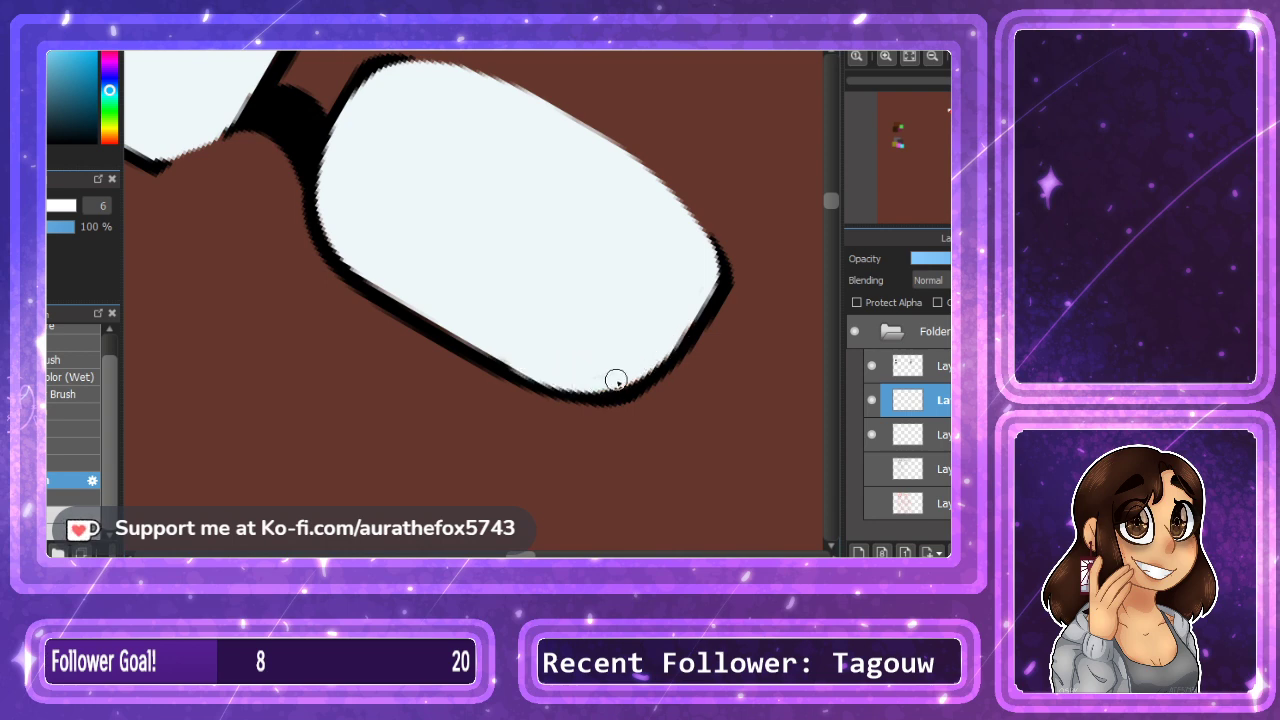
key(Down)
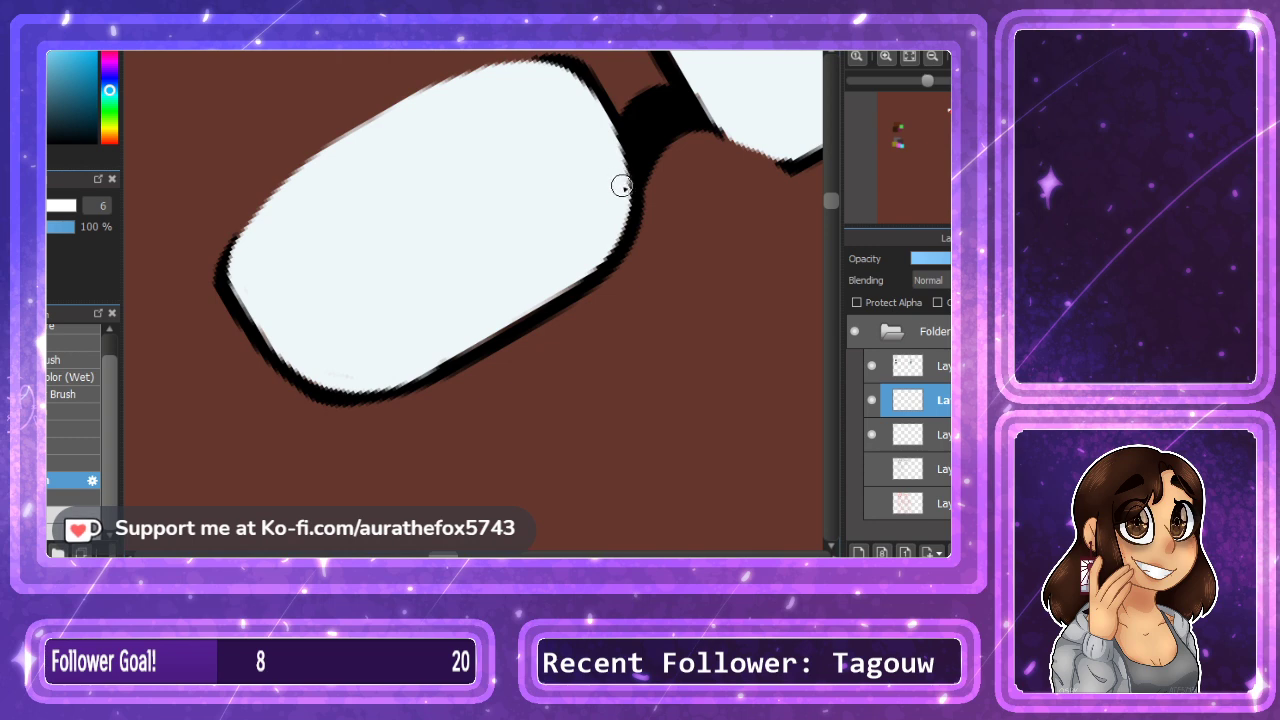
drag(567, 288, 475, 340)
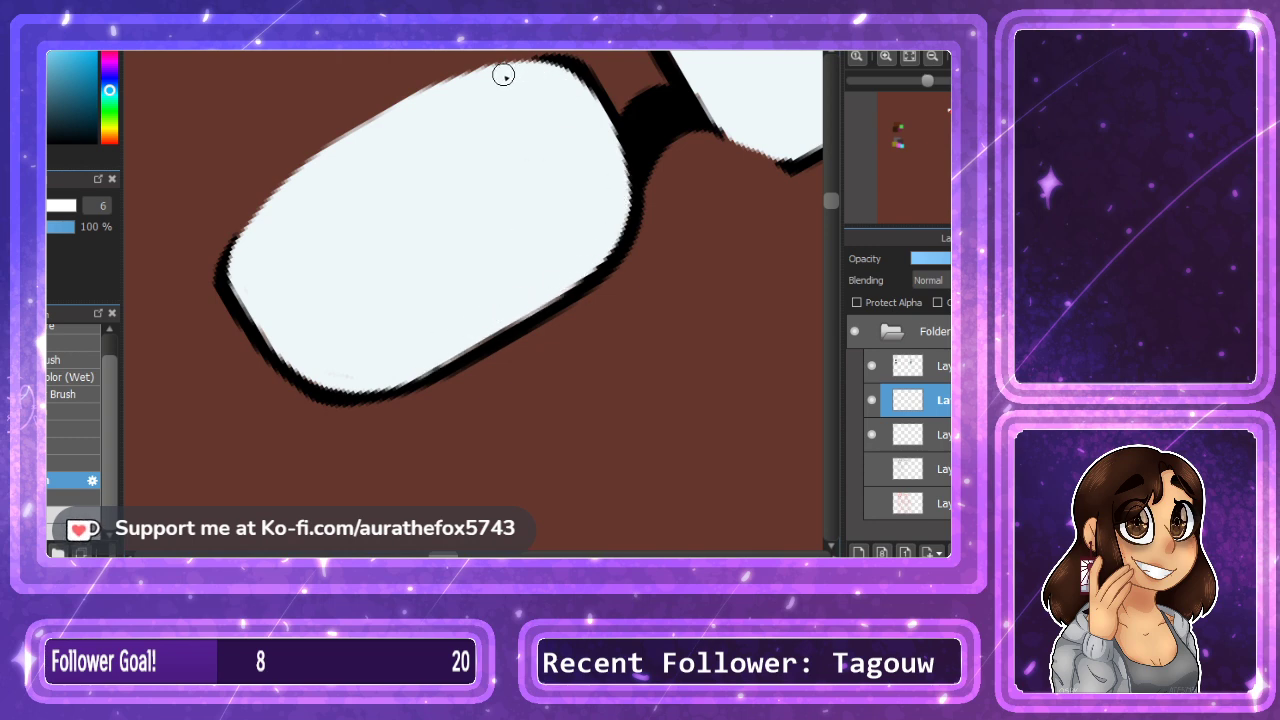
drag(578, 82, 617, 160)
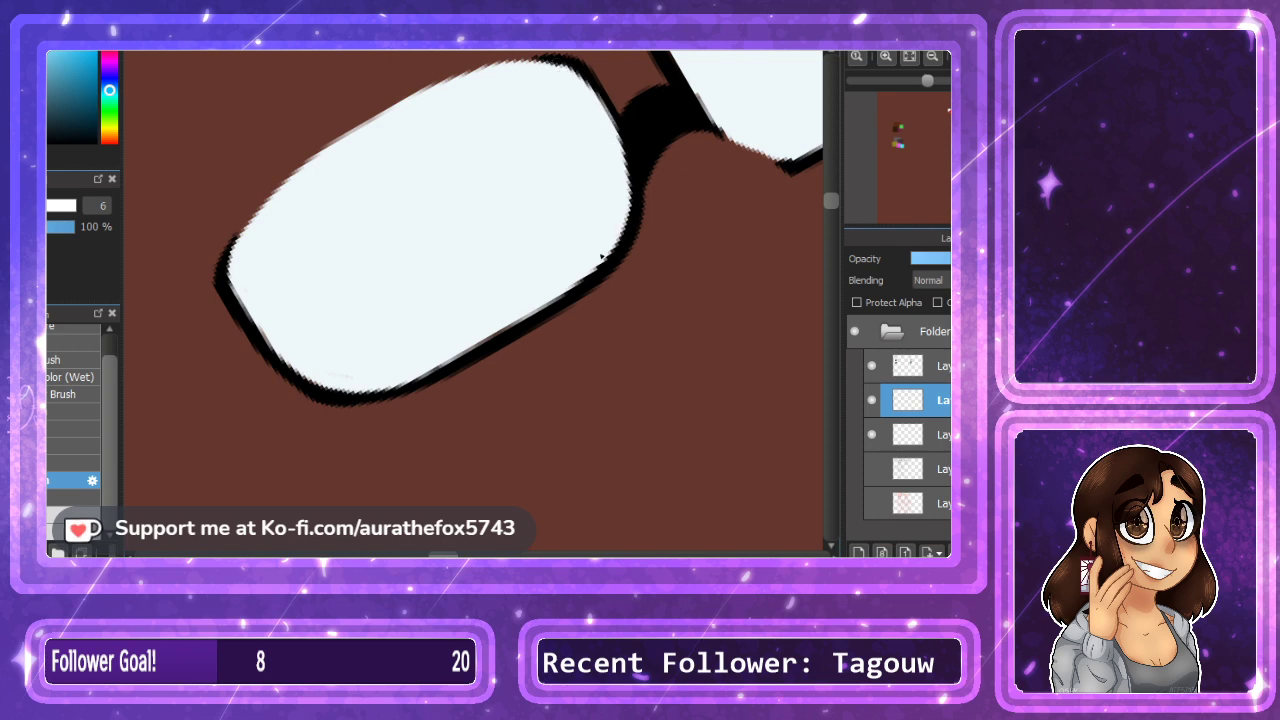
Move the pale lens layer beneath the black glasses frame layer.
click(932, 56)
click(932, 56)
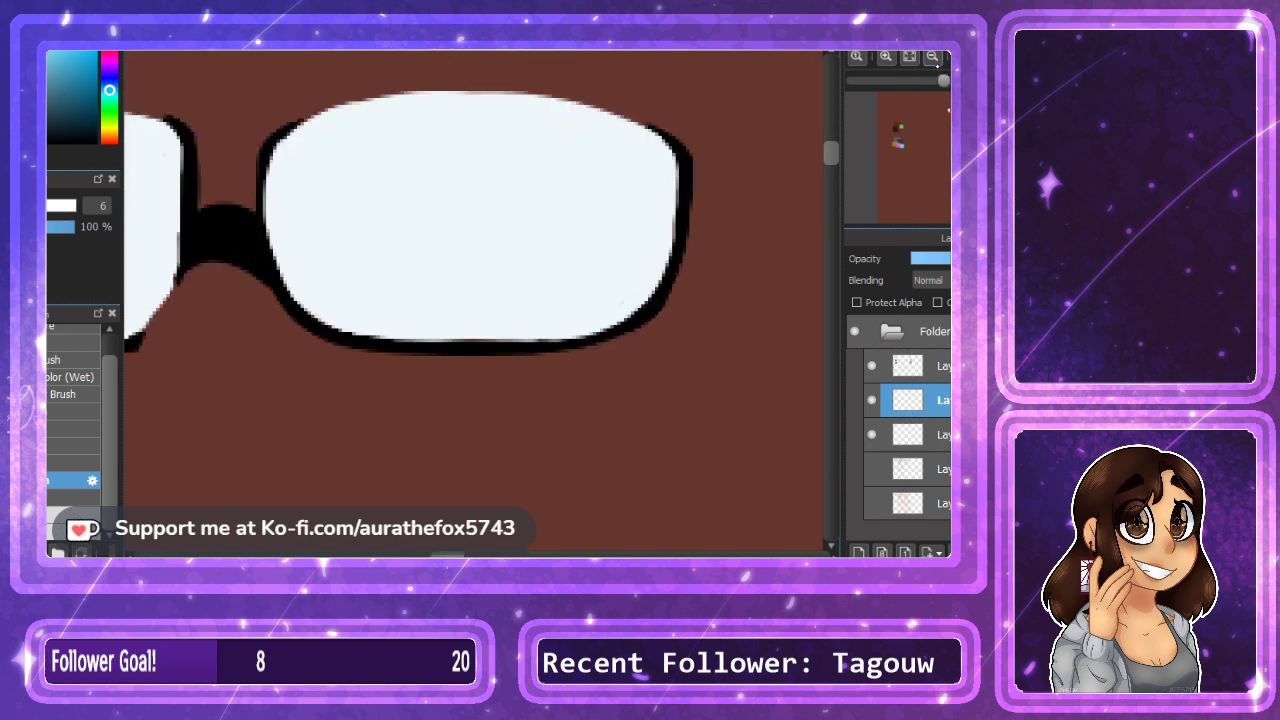
click(932, 56)
click(932, 56)
click(885, 56)
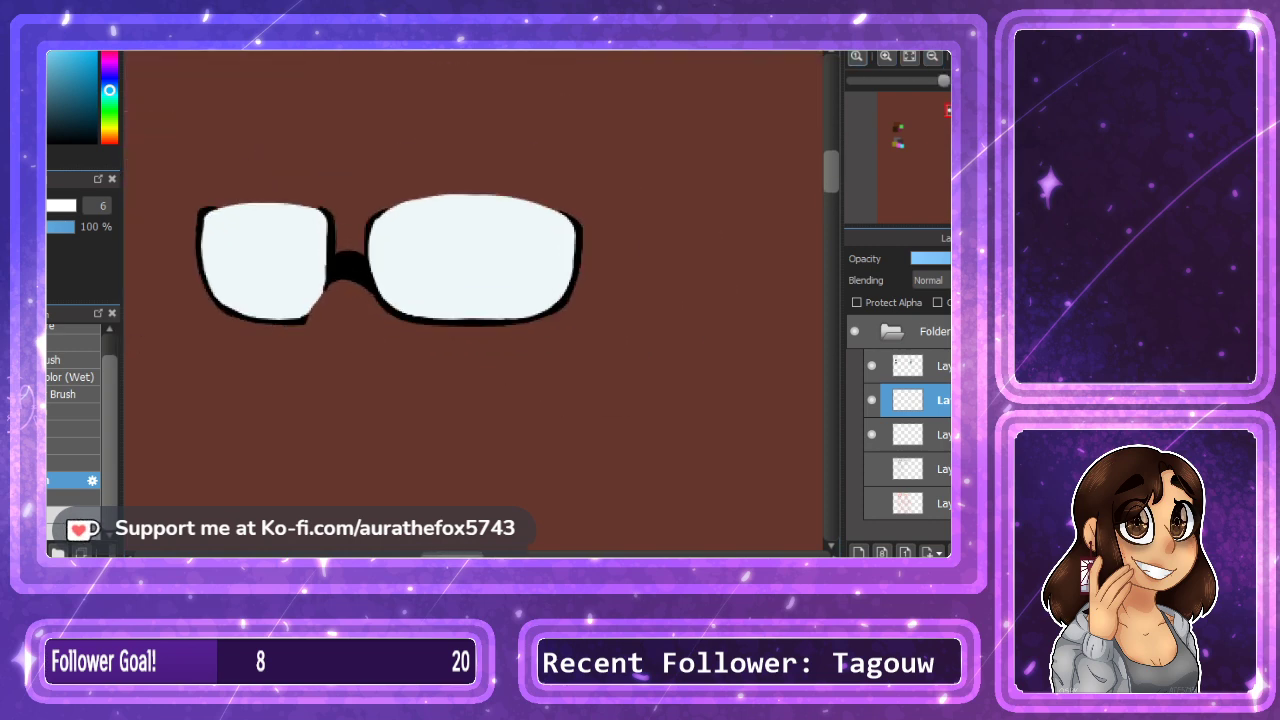
drag(390, 260, 497, 261)
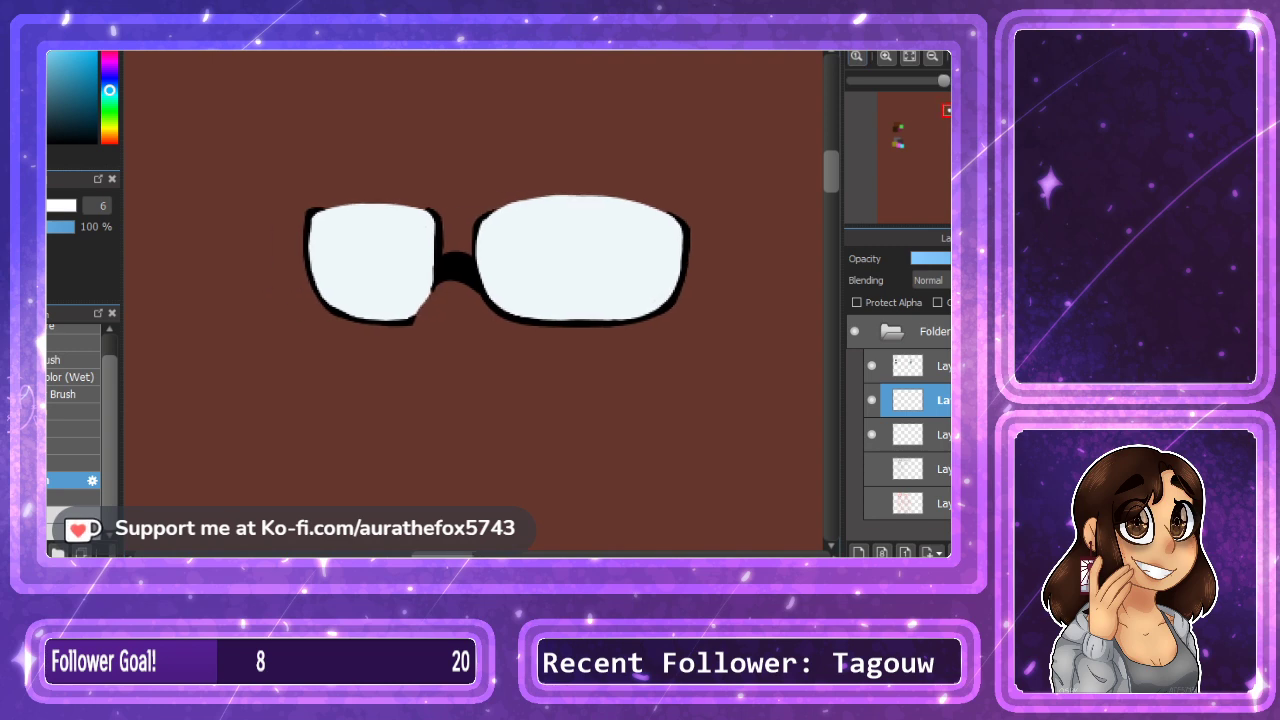
drag(930, 400, 930, 444)
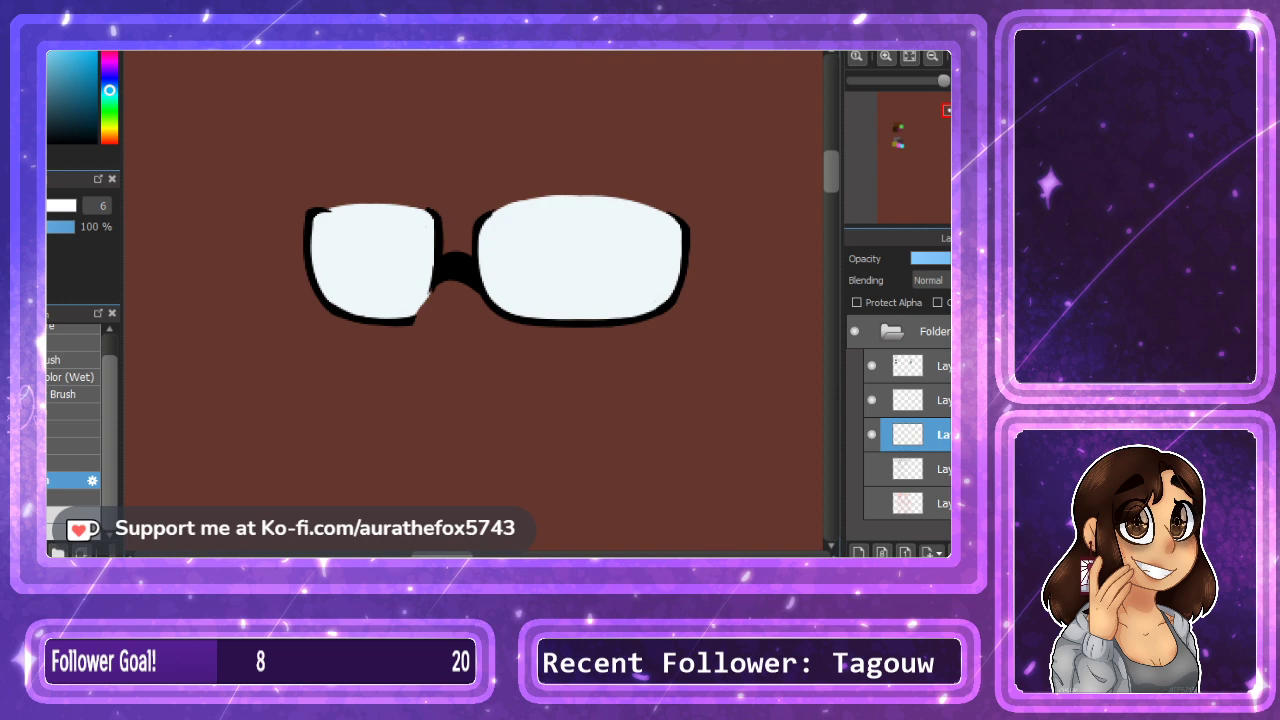
Add a new layer above the glasses frame layer and clip it to the frame.
click(928, 400)
click(858, 551)
click(938, 302)
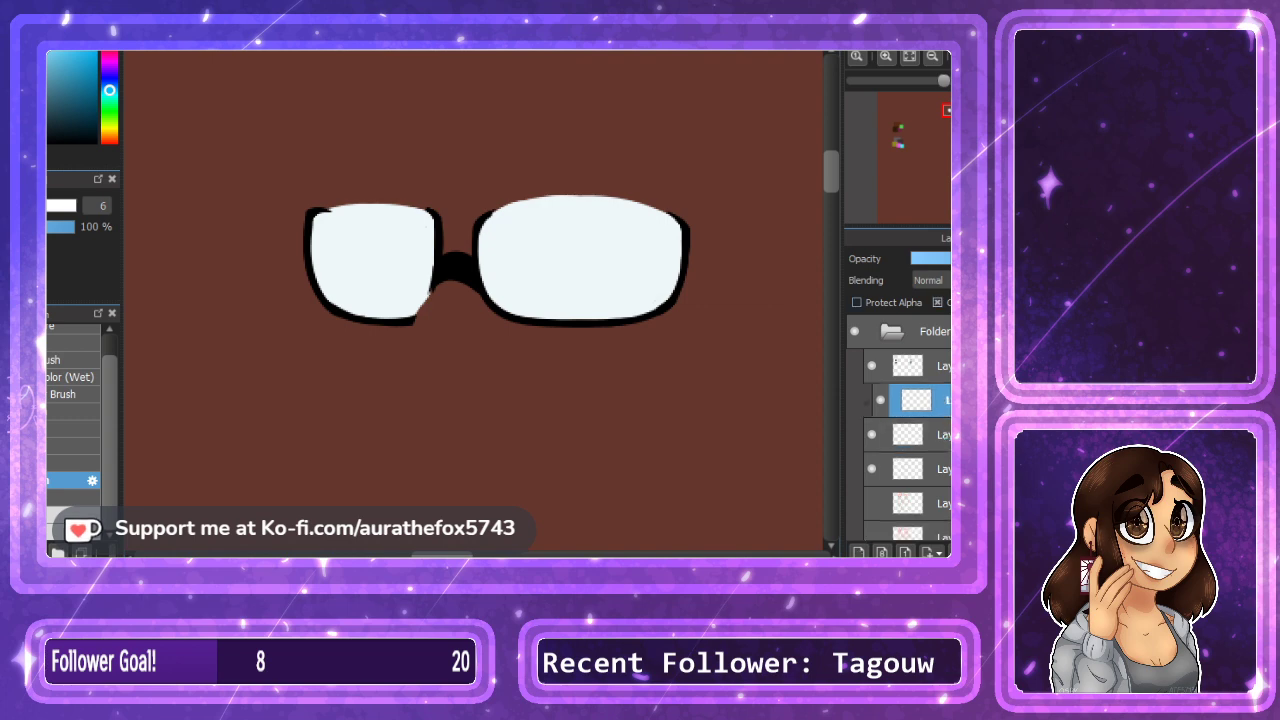
Sample the dark green palette swatch and paint the whole glasses frame with it on the clipped layer.
click(973, 118)
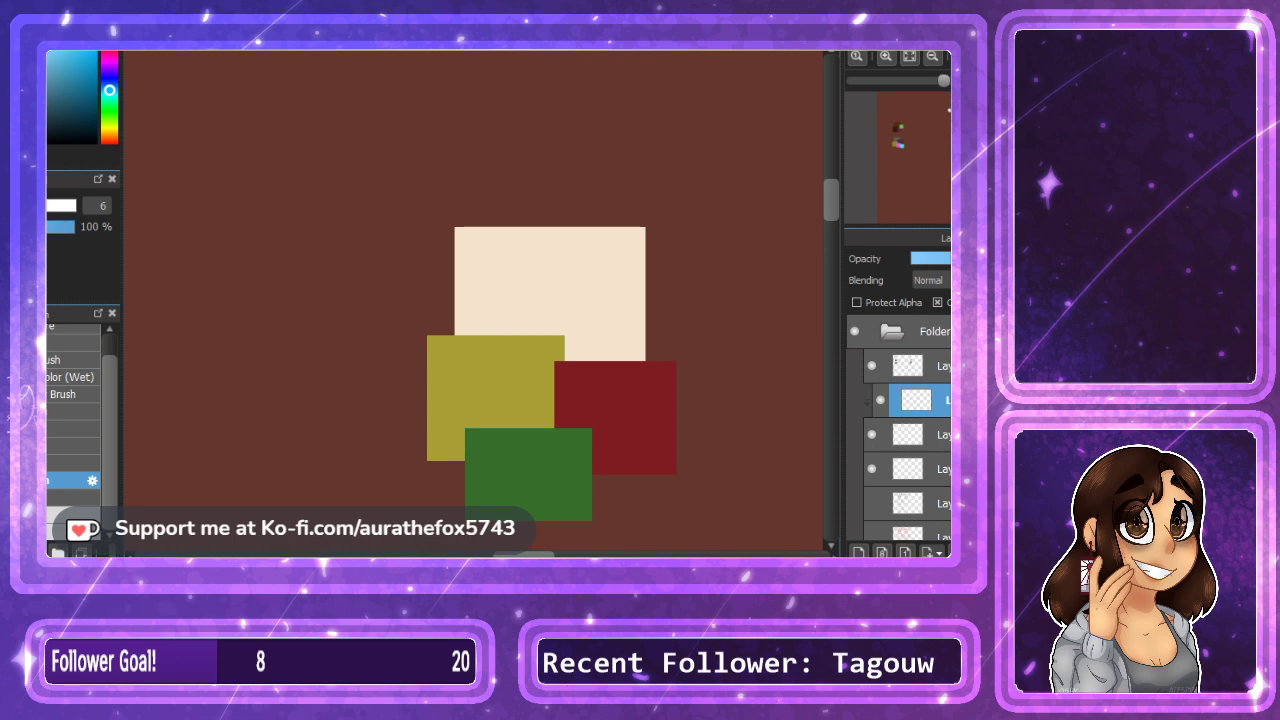
click(625, 425)
click(547, 450)
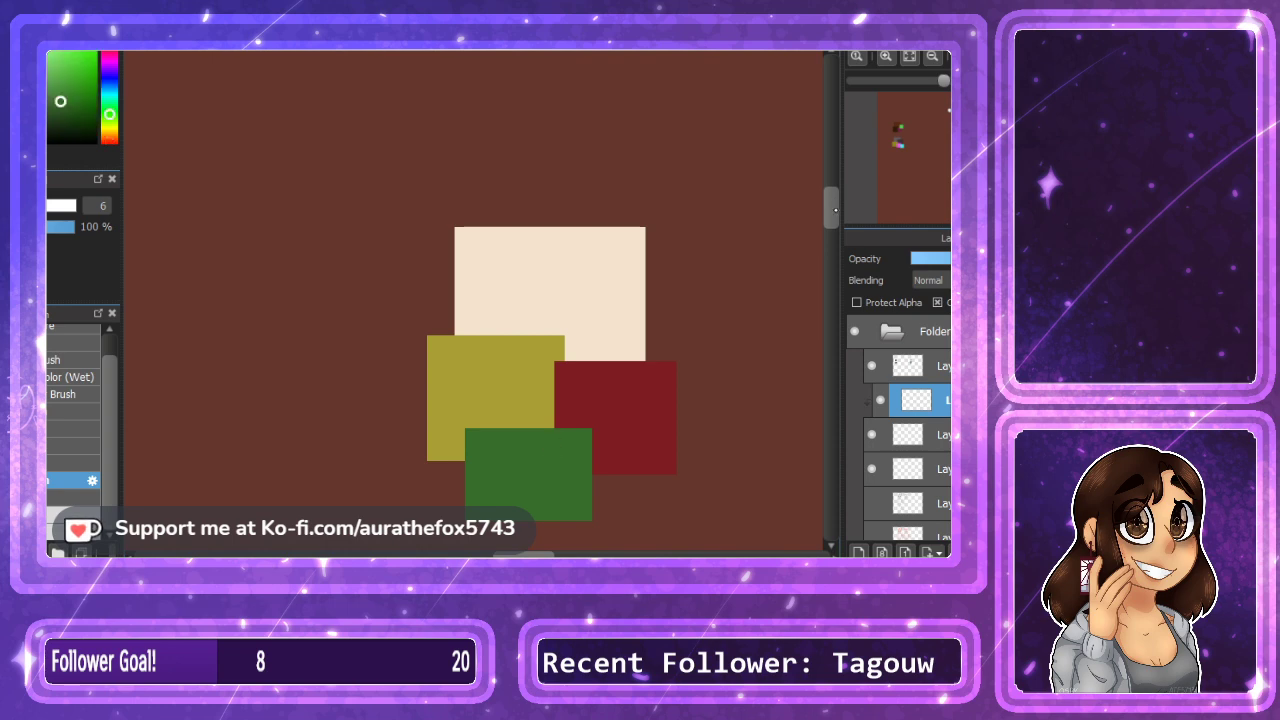
drag(835, 192, 837, 239)
scroll(836, 238, up, 8)
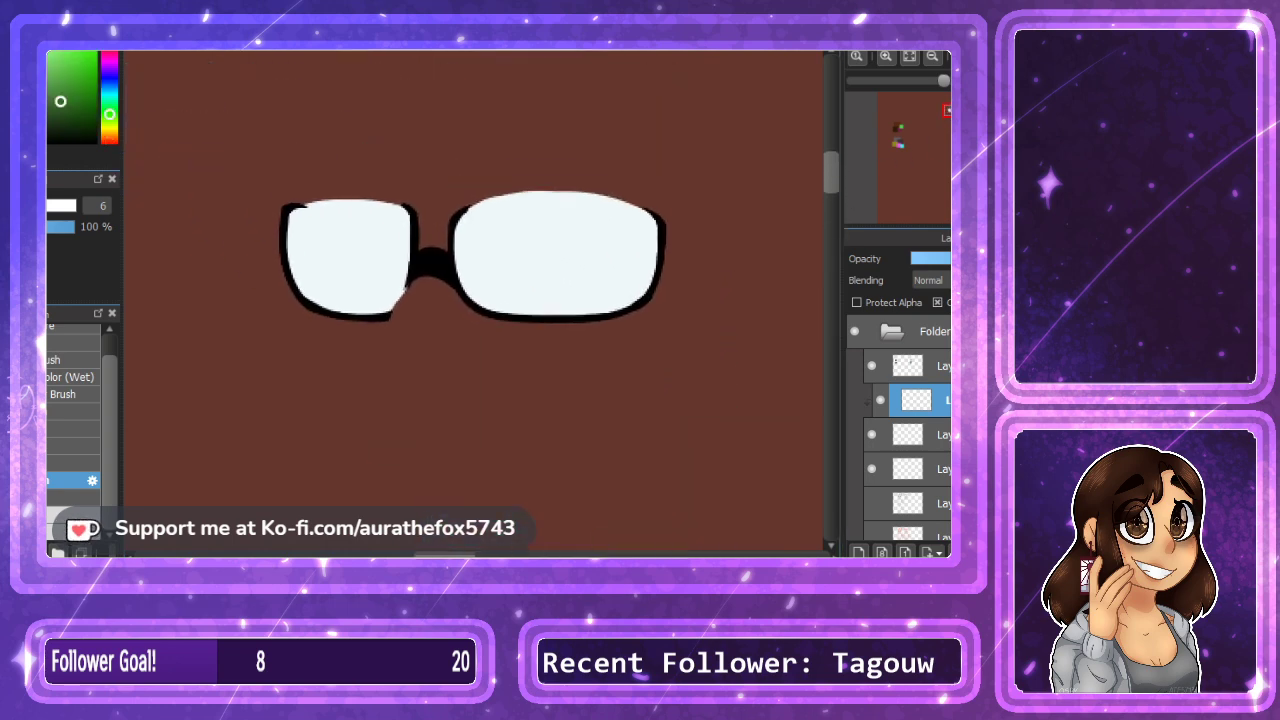
drag(295, 173, 700, 386)
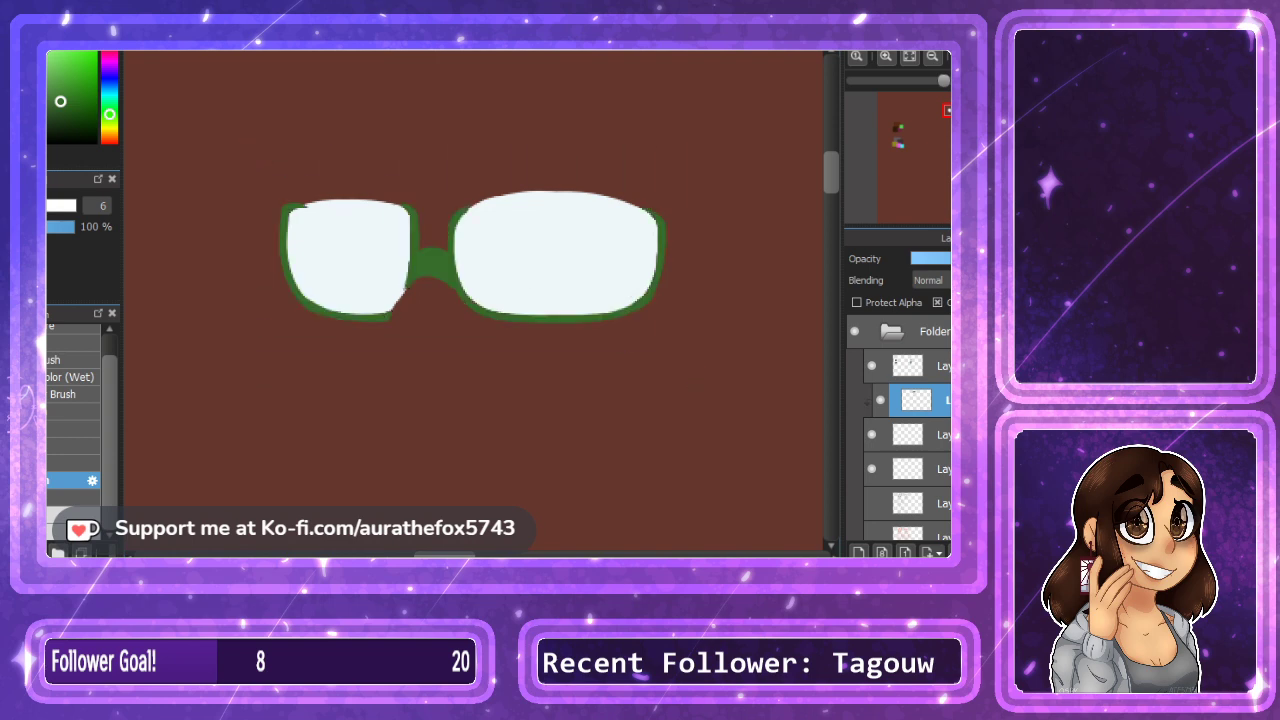
Merge the green colour into the frame layer and add a new clipped layer above it with Multiply blending.
key(ctrl+e)
click(872, 400)
click(872, 400)
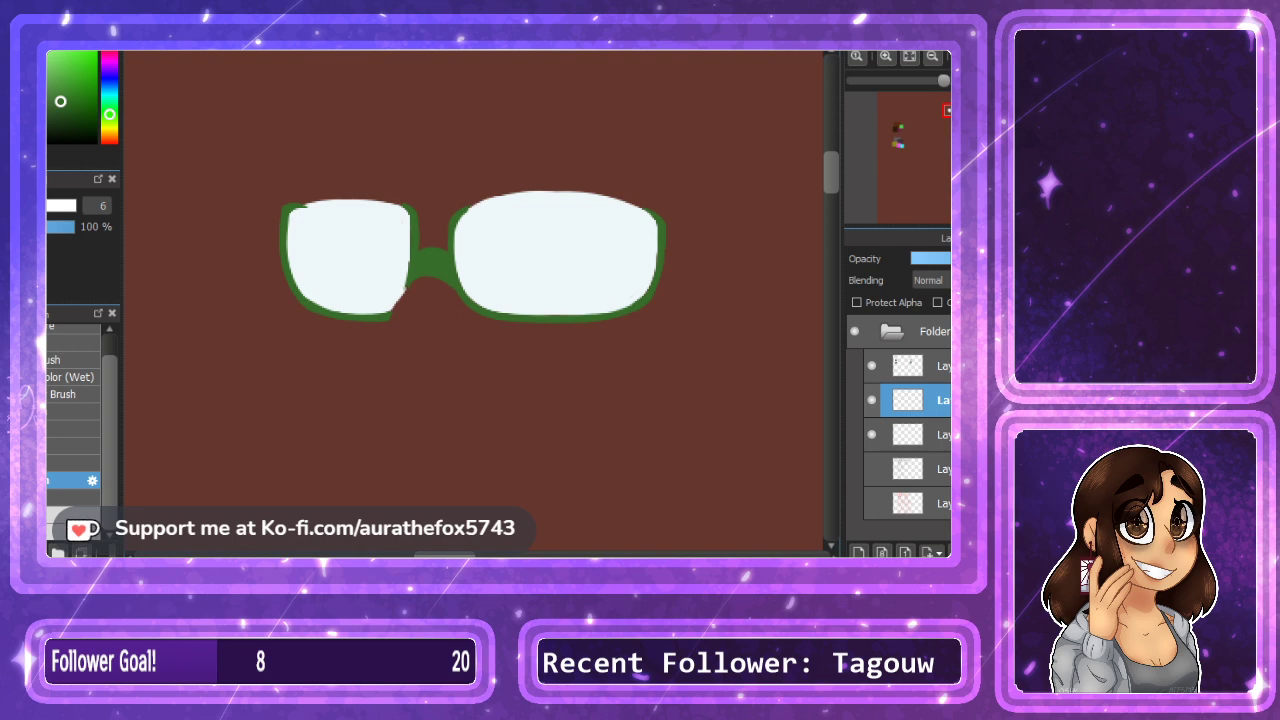
click(858, 552)
click(938, 303)
click(931, 281)
click(935, 300)
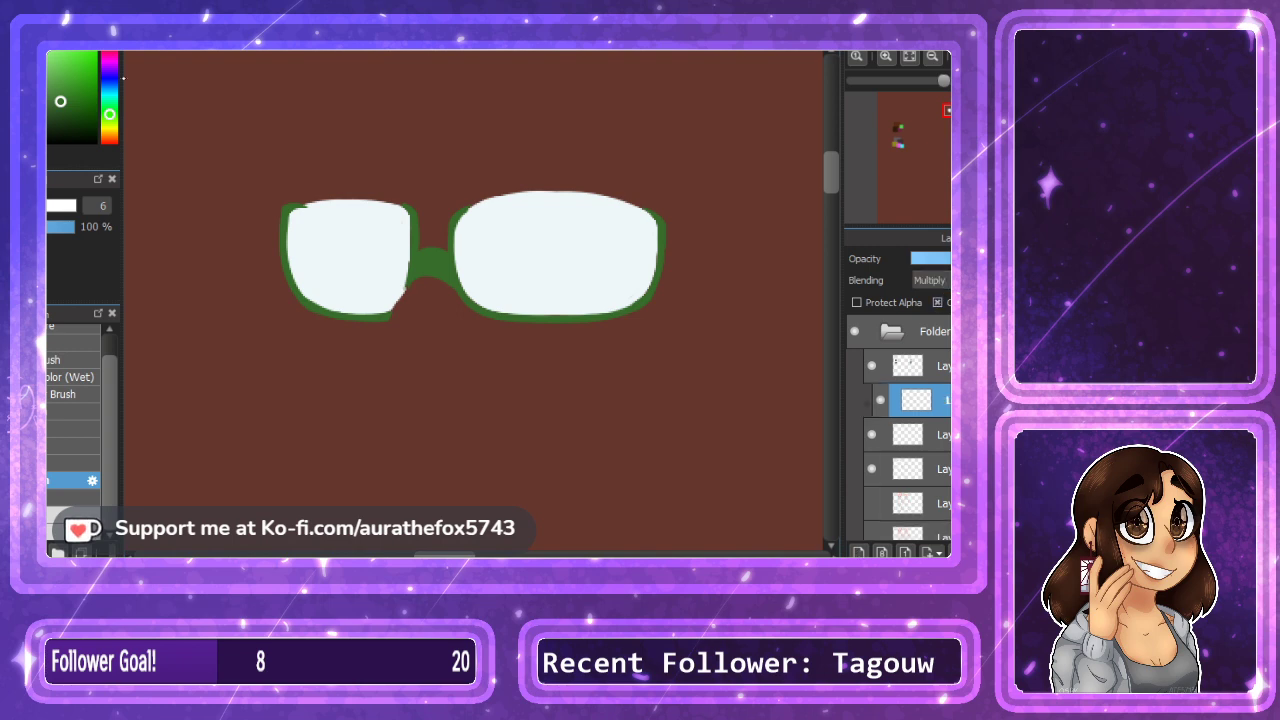
Shade the frame's lower parts in dark blue with a soft size 100 brush at 35% opacity, undoing the last two strokes.
click(109, 78)
click(70, 411)
mouse_move(423, 297)
mouse_down()
mouse_move(464, 332)
mouse_move(560, 347)
mouse_move(580, 375)
mouse_move(663, 342)
mouse_move(714, 281)
mouse_move(717, 246)
mouse_move(660, 343)
mouse_move(455, 283)
mouse_move(428, 288)
mouse_move(418, 335)
mouse_move(424, 325)
mouse_move(318, 355)
mouse_move(327, 367)
mouse_move(222, 319)
mouse_move(341, 372)
mouse_move(232, 280)
mouse_move(326, 417)
mouse_up()
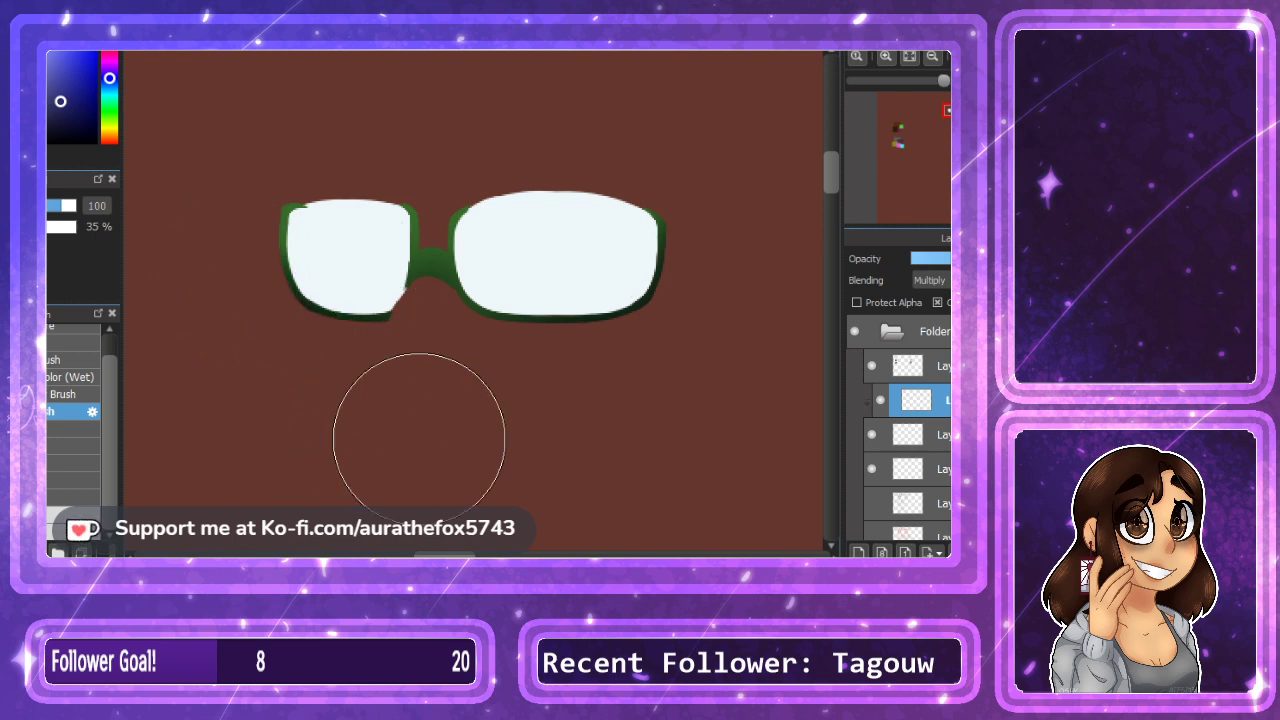
key(ctrl+z)
key(ctrl+z)
Add another clipped layer above the frame shading and set its blending to Add.
click(858, 552)
click(938, 303)
click(938, 312)
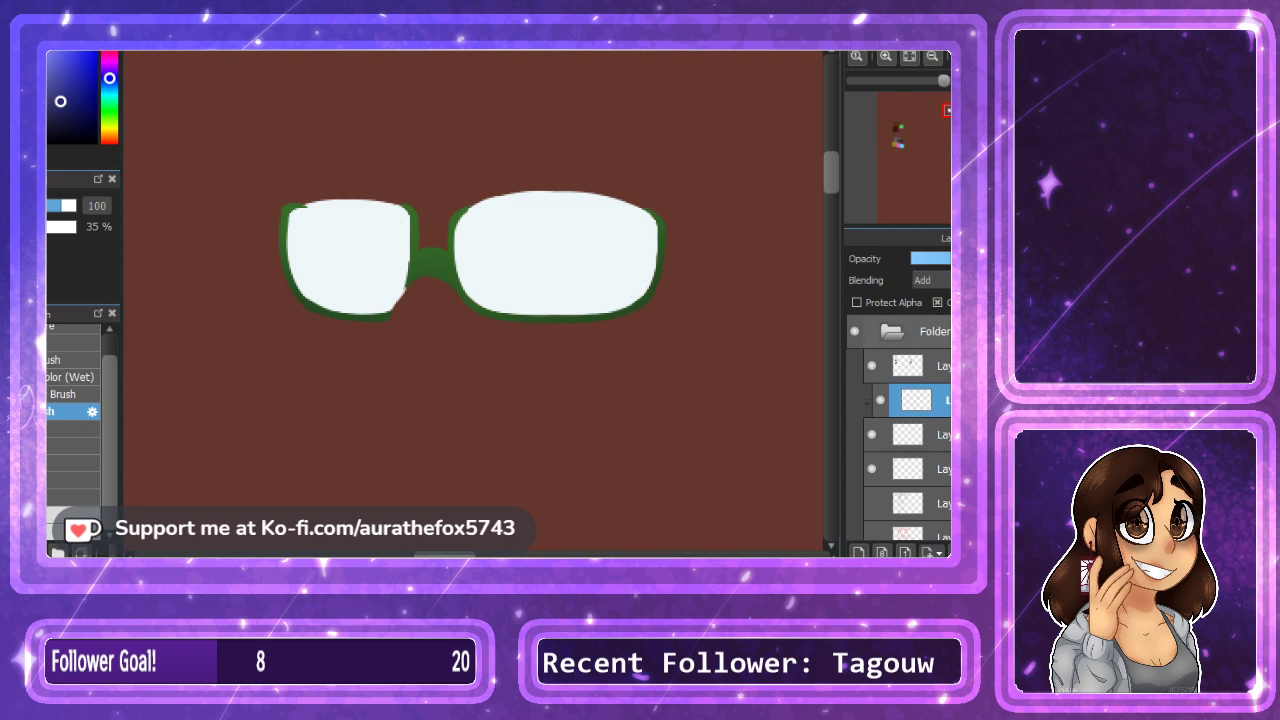
Paint teal-green highlights on the frame with a size 29 brush at 35% opacity and lower the highlight layer's opacity.
mouse_move(111, 99)
mouse_down()
mouse_move(110, 117)
mouse_move(109, 101)
mouse_up()
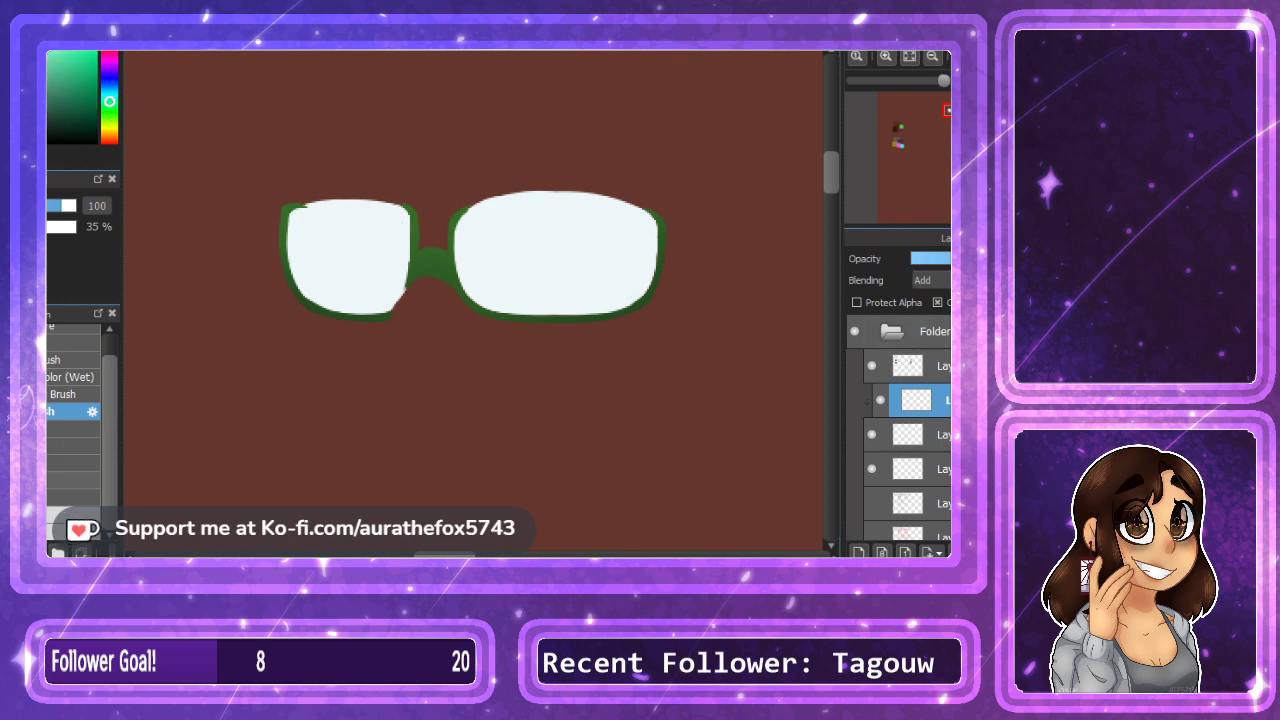
click(46, 205)
mouse_move(298, 292)
mouse_down()
mouse_move(287, 323)
mouse_move(303, 303)
mouse_up()
drag(313, 425, 491, 69)
drag(491, 377, 583, 145)
drag(609, 222, 485, 540)
drag(431, 300, 437, 298)
click(949, 259)
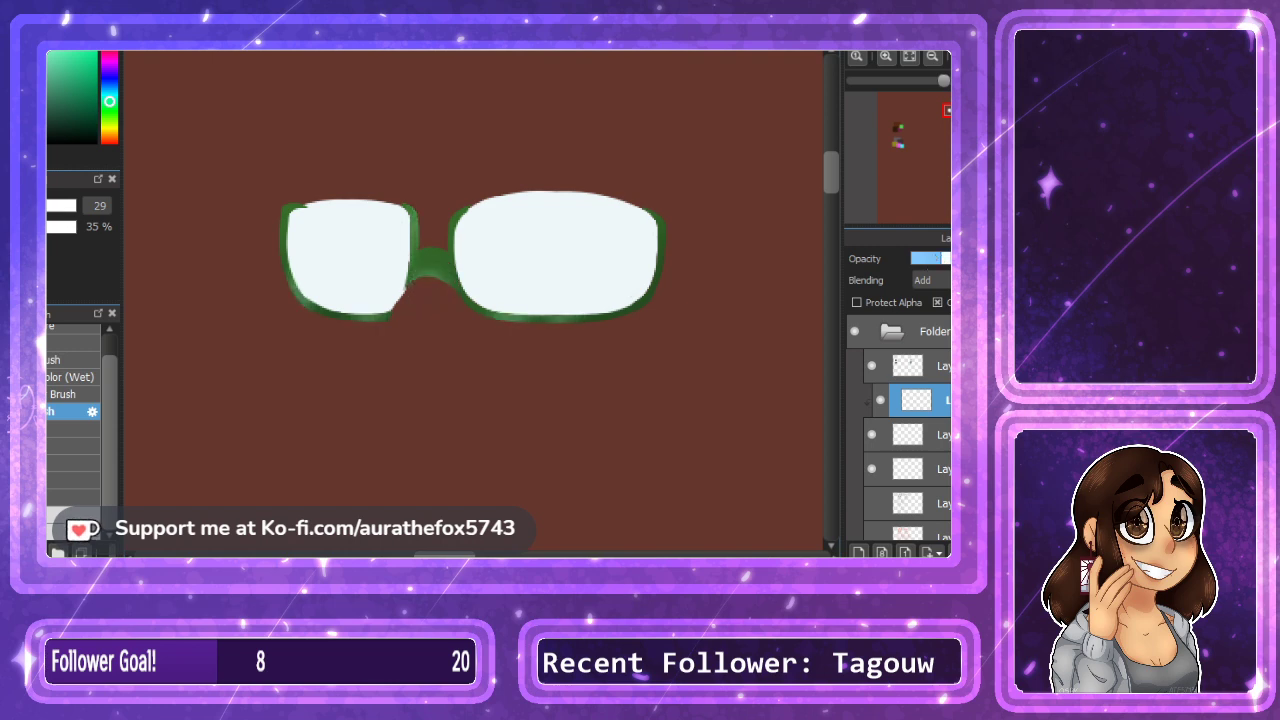
Merge the highlights into the frame layer and clean up the stray edge at the left lens's upper corner with a size 10 eraser.
key(ctrl+e)
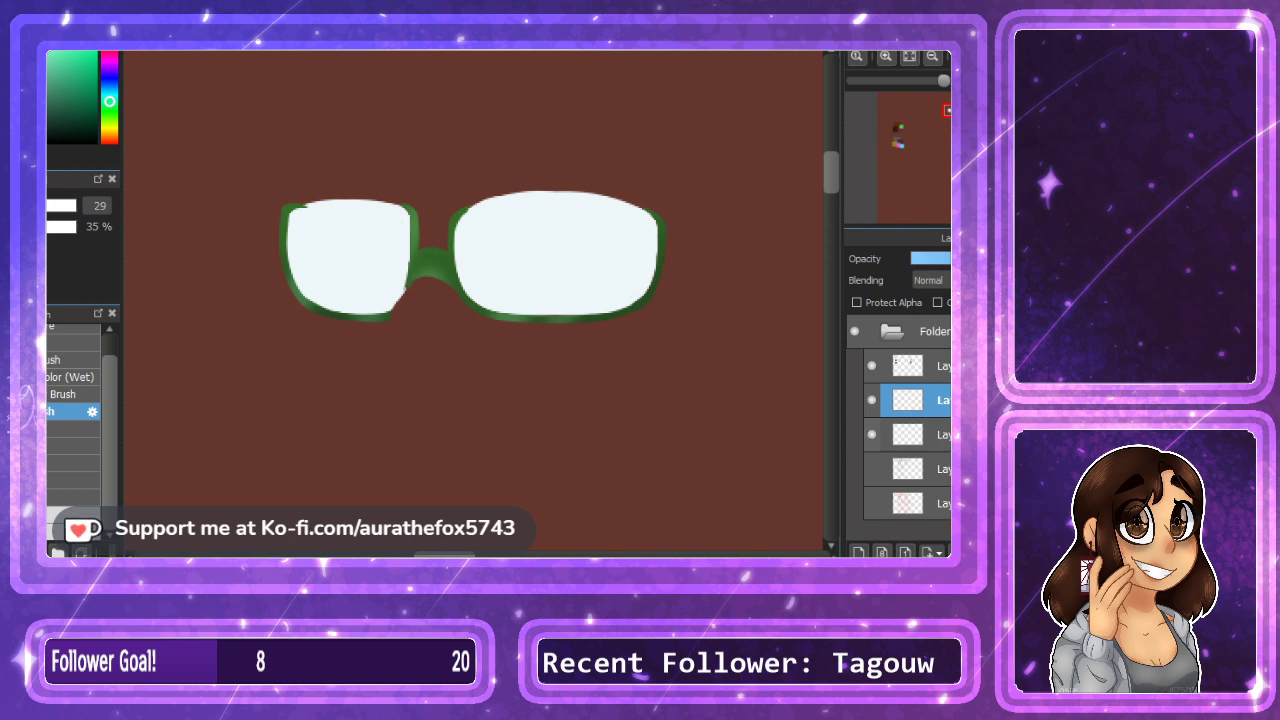
click(940, 434)
key(e)
drag(298, 203, 342, 202)
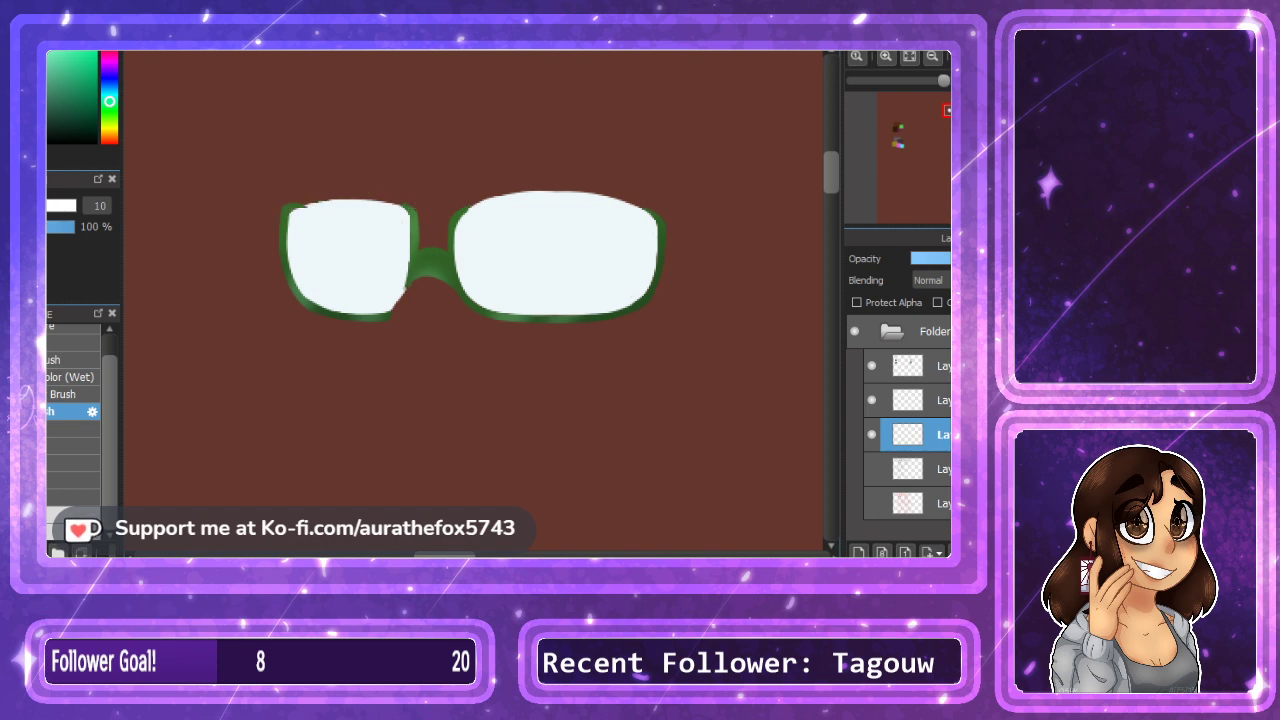
click(940, 400)
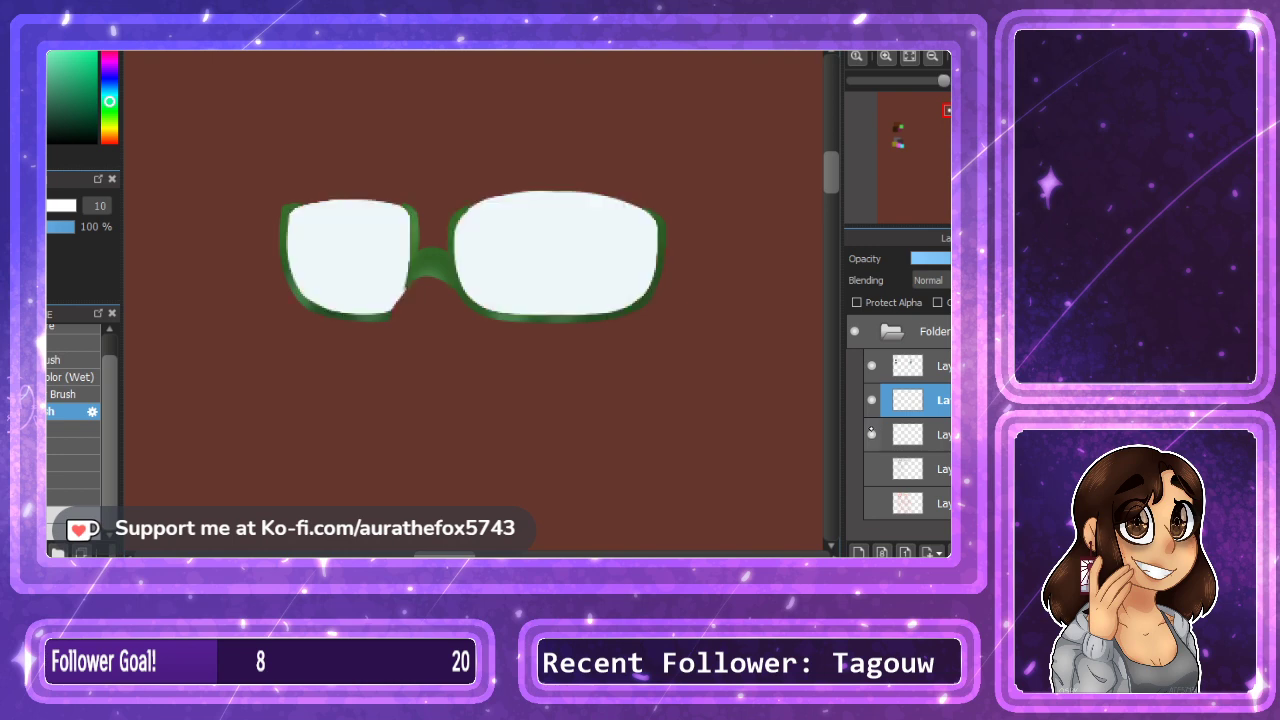
Add a new clipped layer above the lens layer and set its blending to Multiply.
click(910, 435)
click(859, 551)
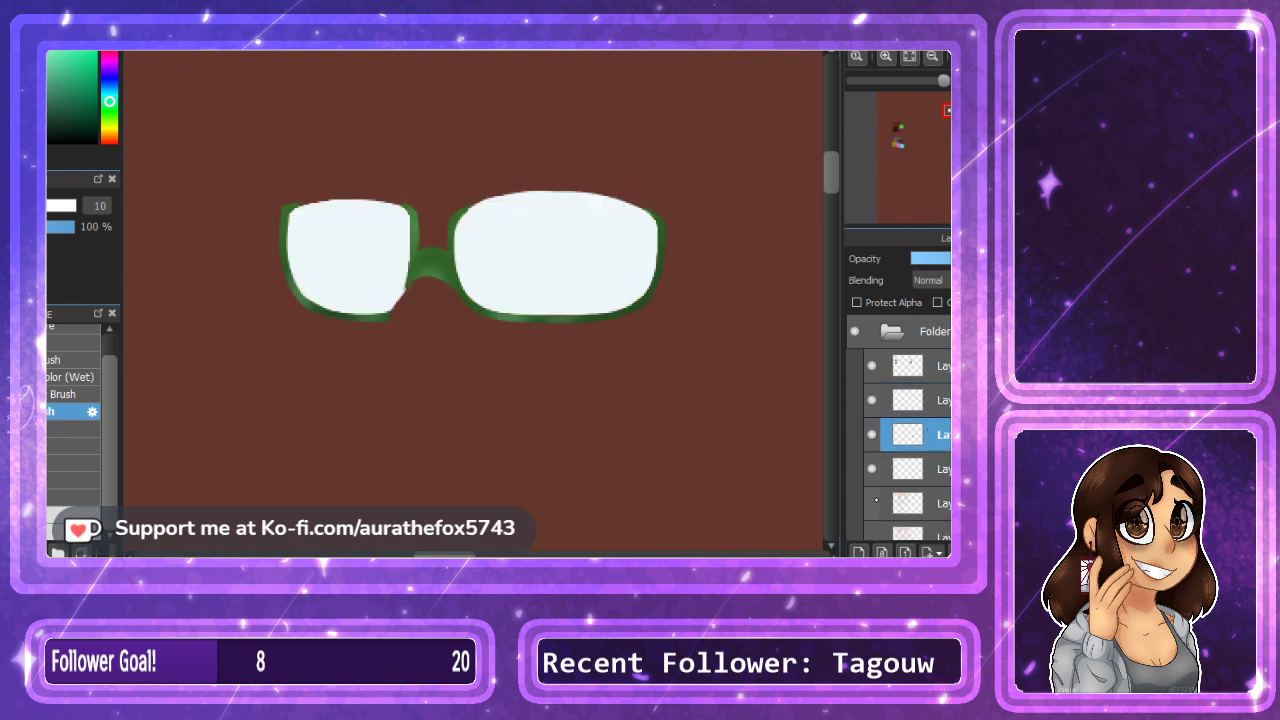
click(937, 302)
click(932, 281)
click(932, 301)
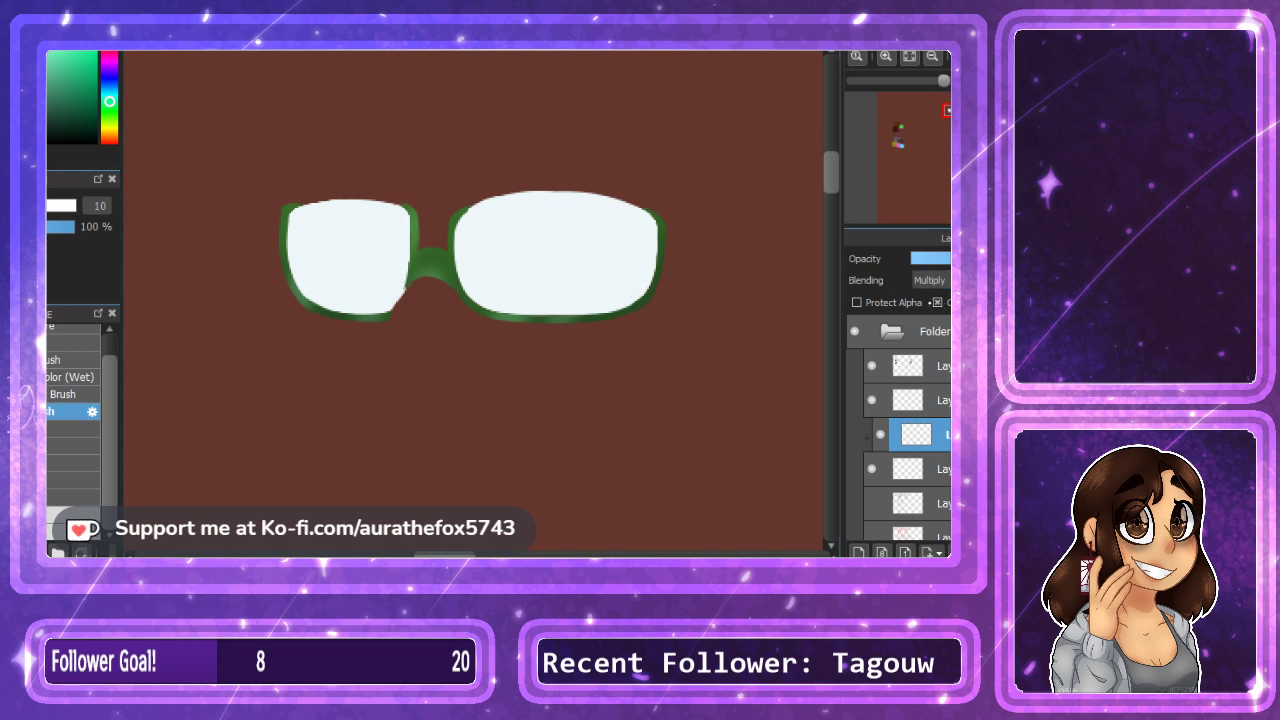
Shade the edges of both lenses in blue with a size 43 brush at 35% opacity and lower the shading layer's opacity.
drag(110, 101, 110, 83)
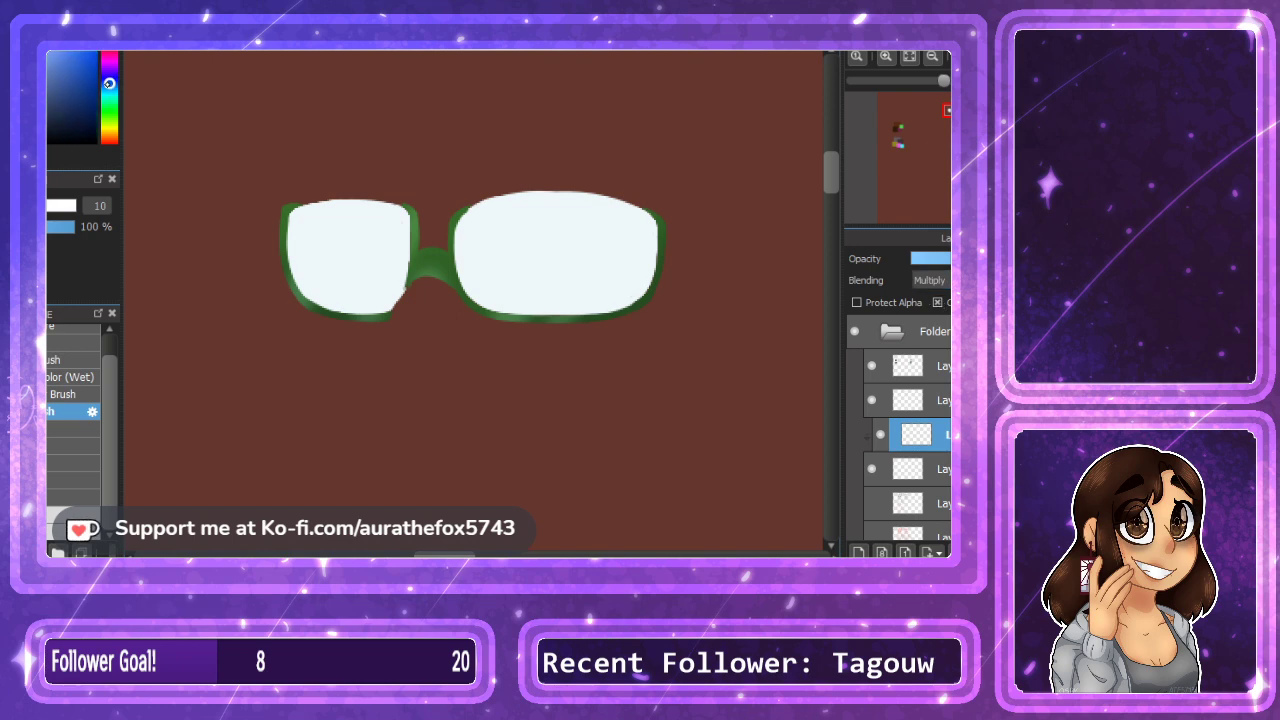
key(b)
key(bracketright)
key(bracketright)
key(bracketright)
mouse_move(524, 333)
mouse_down()
mouse_move(661, 264)
mouse_move(511, 359)
mouse_up()
mouse_move(702, 216)
mouse_down()
mouse_move(454, 322)
mouse_move(535, 312)
mouse_move(503, 333)
mouse_move(357, 343)
mouse_move(425, 247)
mouse_move(389, 340)
mouse_move(418, 187)
mouse_move(278, 330)
mouse_move(390, 320)
mouse_move(276, 356)
mouse_move(417, 224)
mouse_move(388, 305)
mouse_move(236, 258)
mouse_move(335, 323)
mouse_move(277, 283)
mouse_up()
mouse_move(474, 199)
mouse_down()
mouse_move(578, 341)
mouse_move(484, 299)
mouse_up()
drag(457, 206, 520, 328)
mouse_move(462, 288)
mouse_down()
mouse_move(580, 326)
mouse_move(666, 163)
mouse_move(542, 351)
mouse_move(657, 109)
mouse_up()
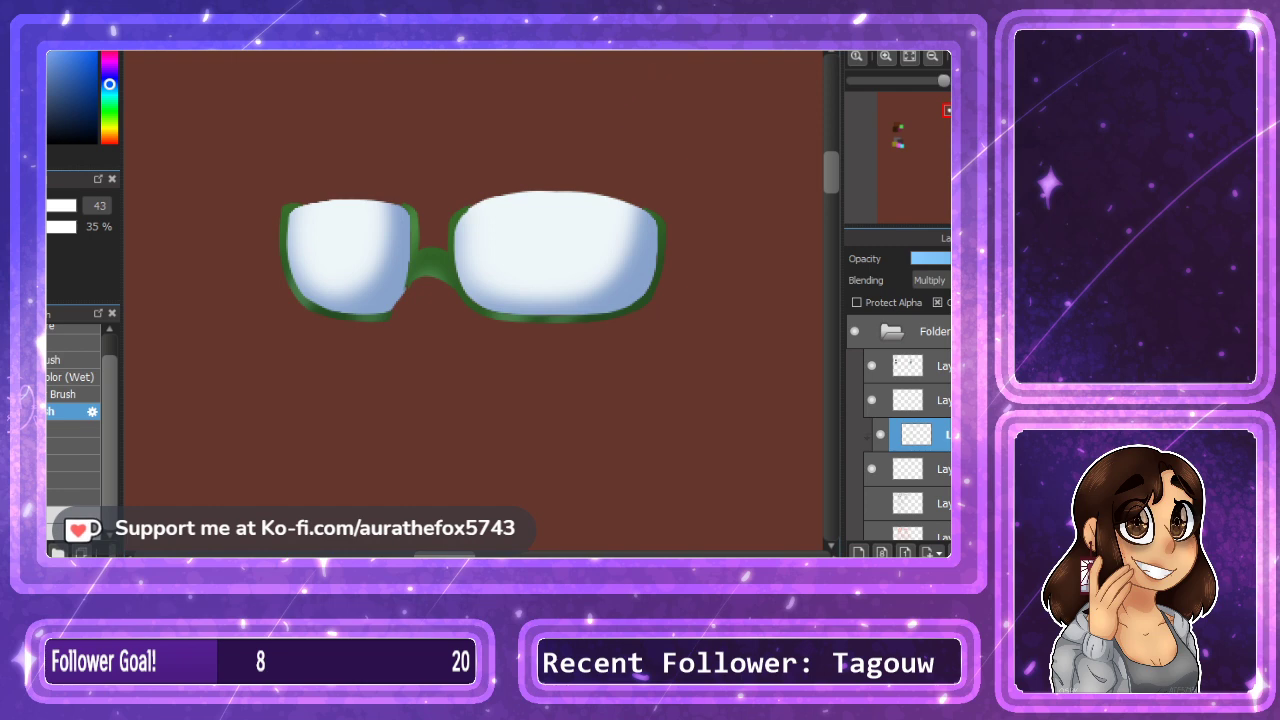
click(950, 258)
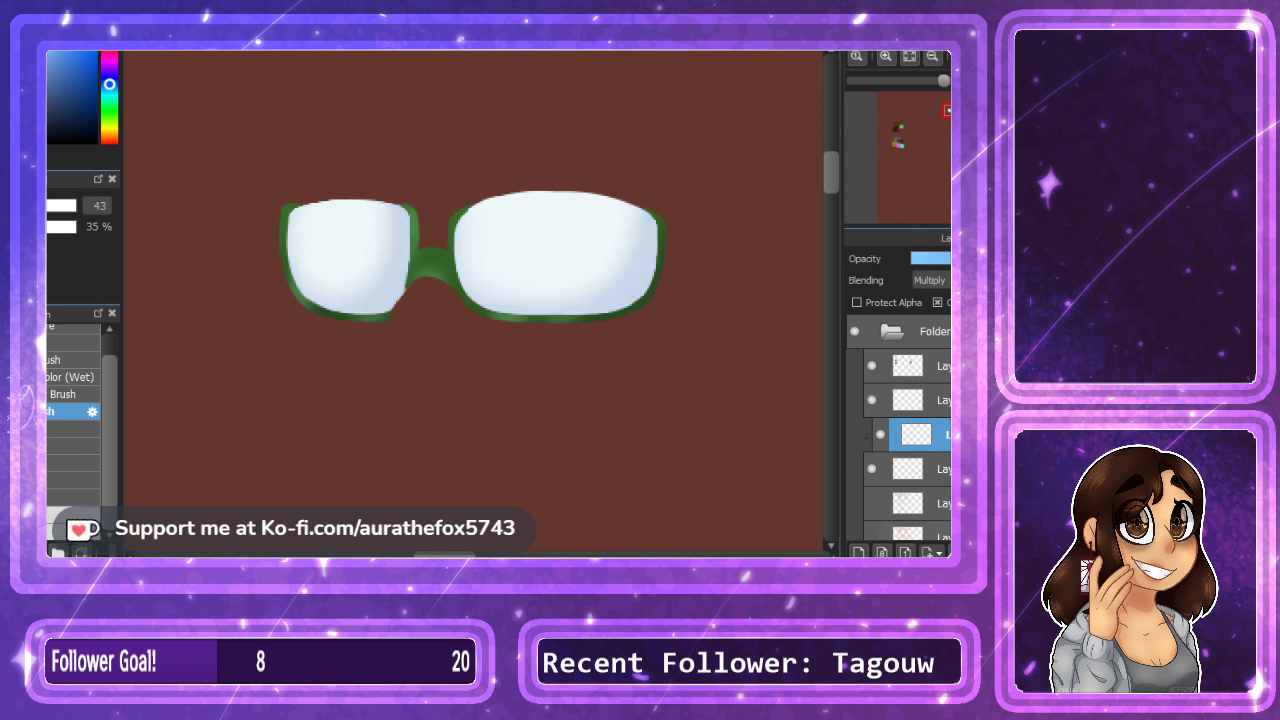
Merge the shading into the lens layer and add another clipped layer above it with Add blending.
key(ctrl+e)
click(858, 552)
click(938, 302)
click(940, 319)
drag(535, 192, 464, 380)
drag(559, 170, 423, 481)
drag(644, 158, 503, 500)
key(ctrl+z)
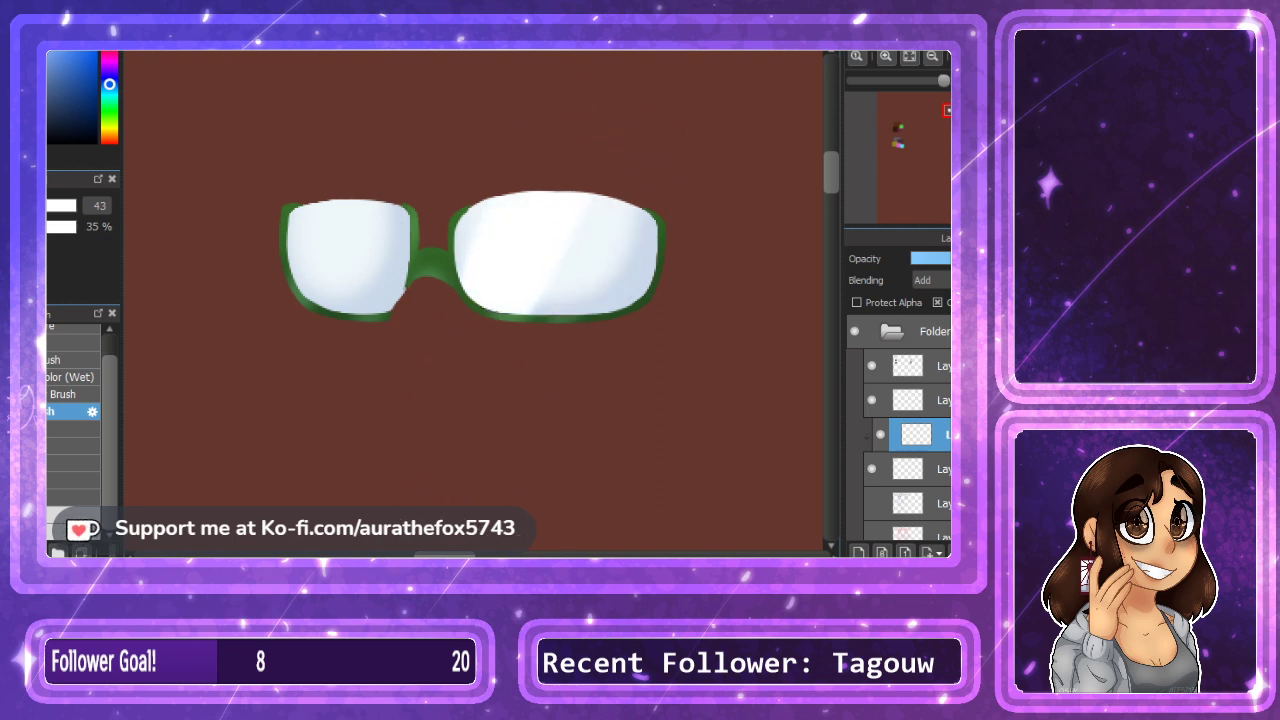
key(ctrl+z)
Paint diagonal glare streaks across both lenses with a size 21 brush at 35% opacity, undo the last stroke and merge them into the lens layer.
mouse_move(540, 178)
mouse_down()
mouse_move(460, 362)
mouse_move(500, 318)
mouse_up()
drag(618, 180, 488, 469)
mouse_move(342, 202)
mouse_down()
mouse_move(268, 312)
mouse_move(305, 300)
mouse_up()
drag(408, 206, 340, 314)
key(ctrl+z)
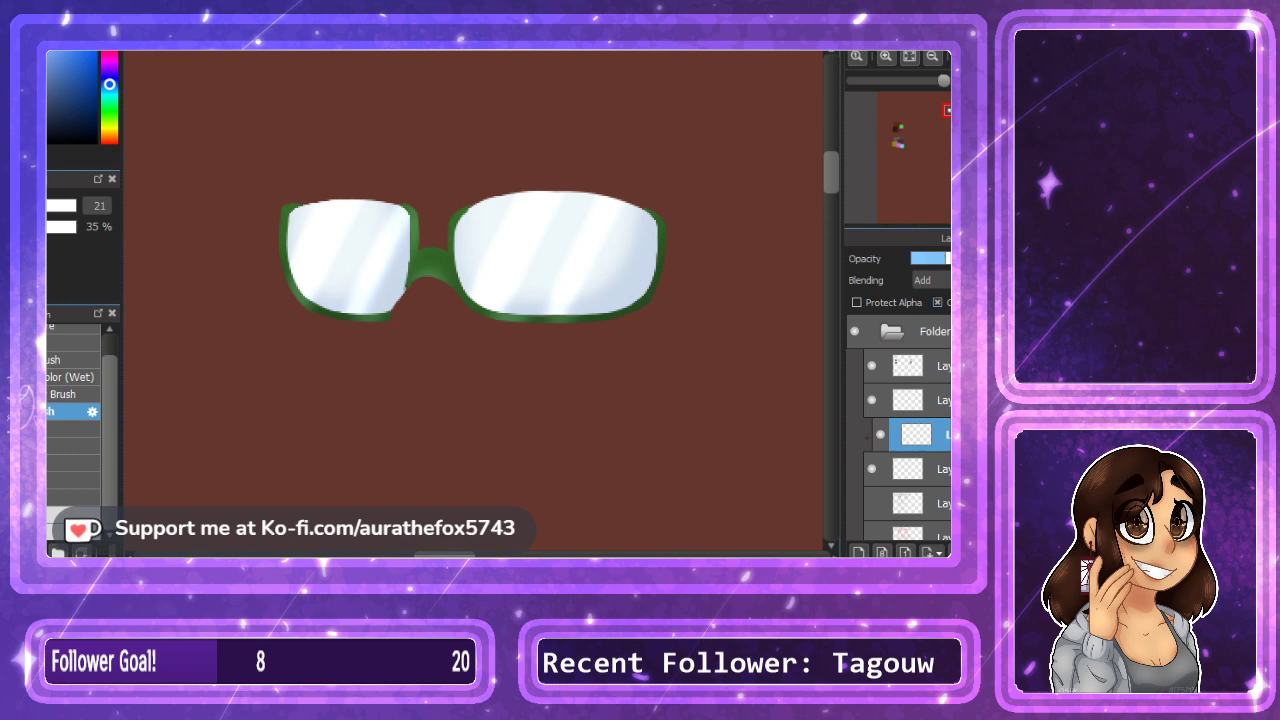
key(ctrl+e)
Show the black line art with the red sketch hidden and lower the lens layer's opacity until the eyes show through.
click(872, 400)
click(872, 400)
click(872, 468)
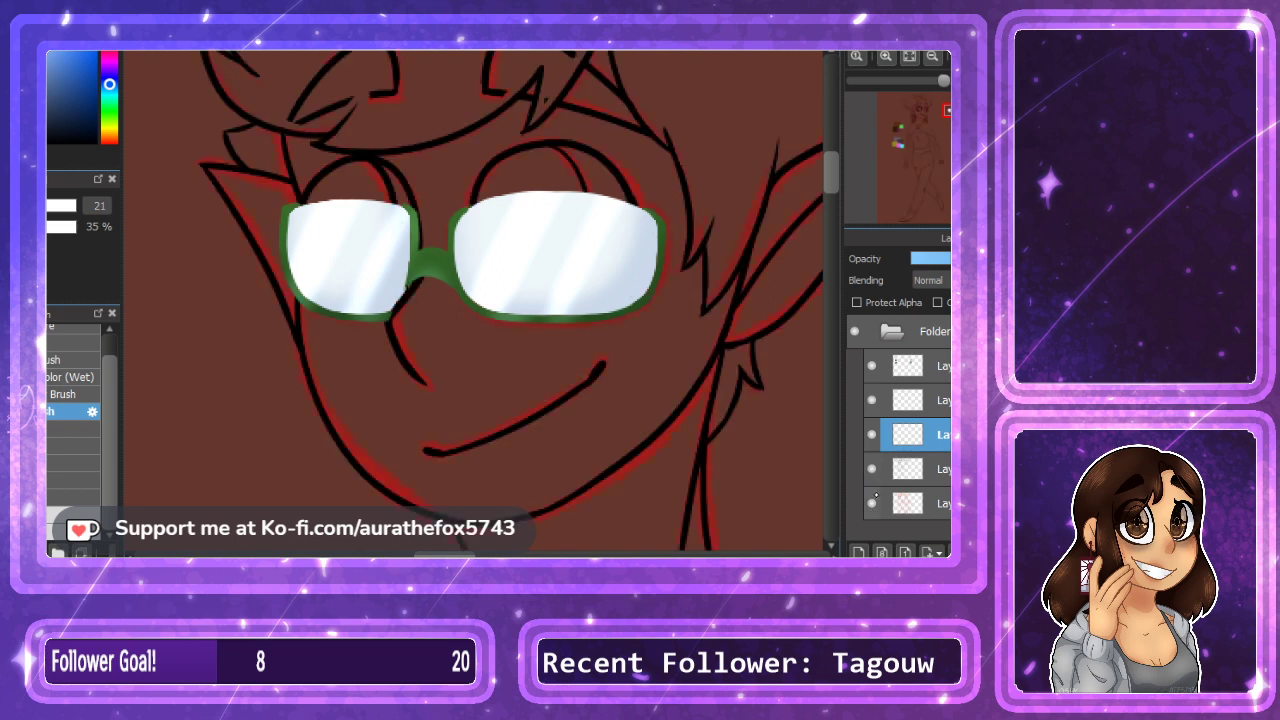
click(871, 503)
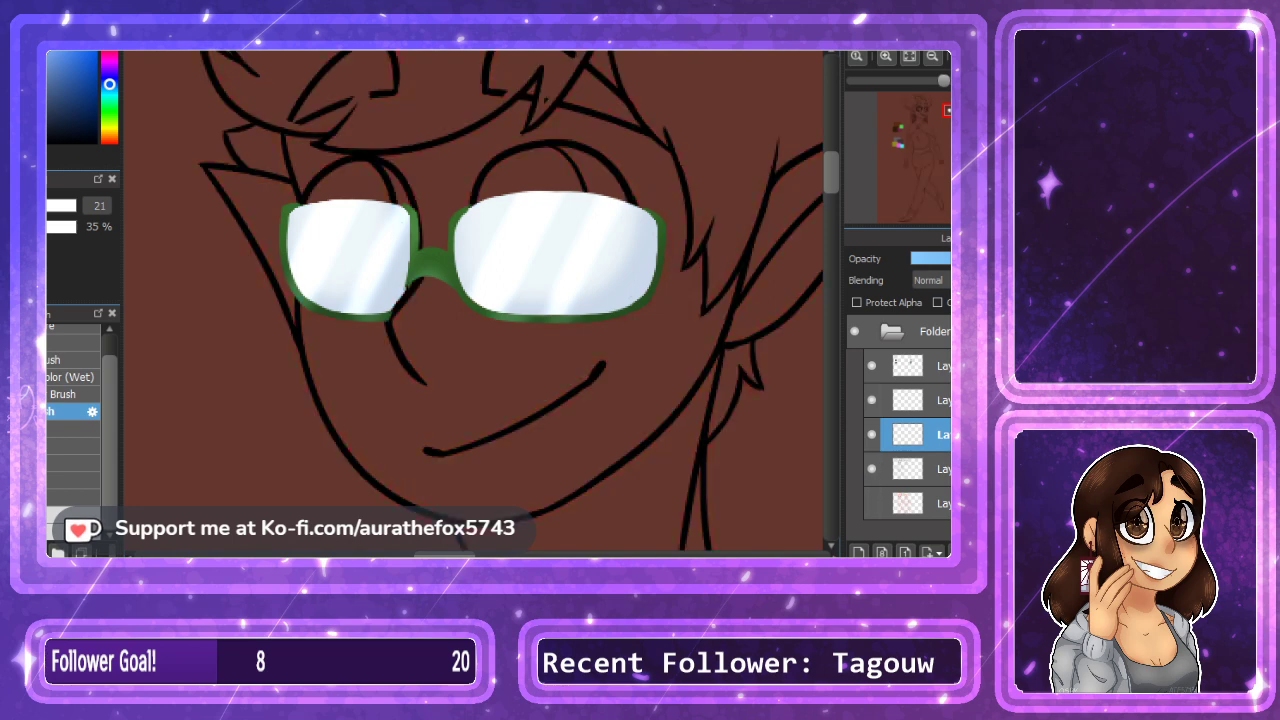
click(966, 259)
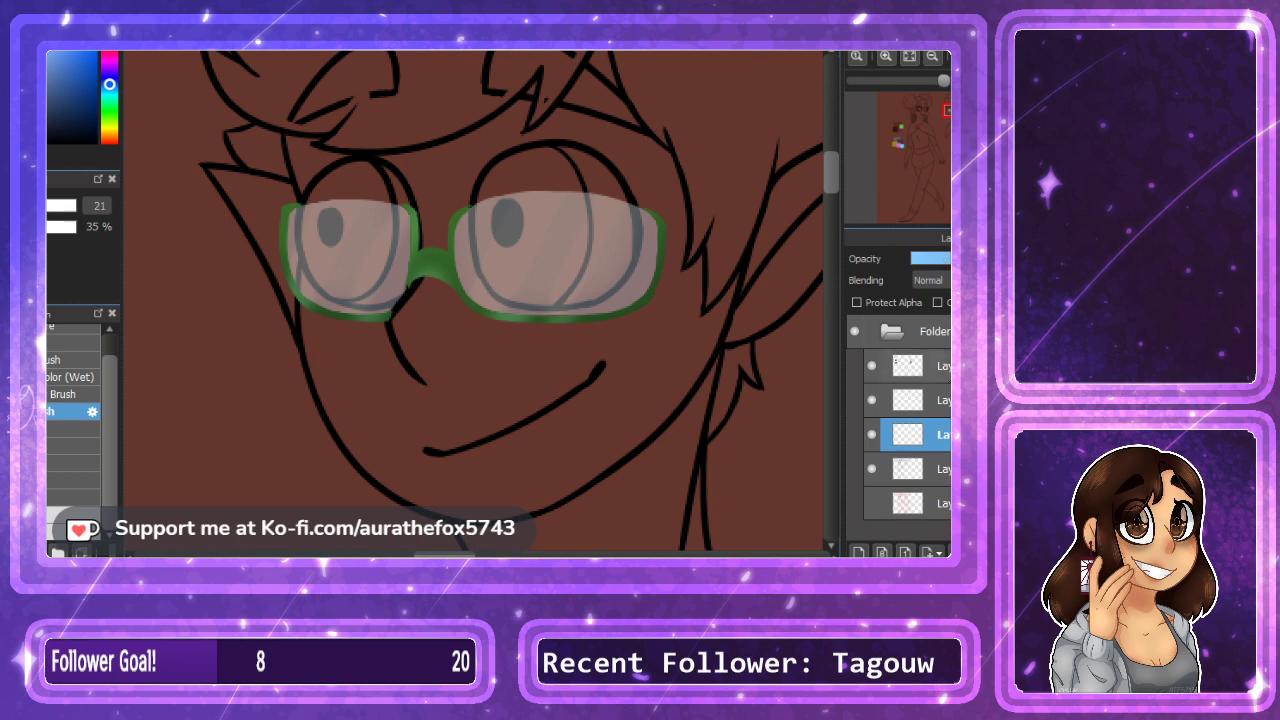
Group the frame and lens layers in a new folder, then collapse and hide that folder.
click(958, 401)
click(959, 552)
drag(956, 436, 948, 413)
drag(947, 466, 947, 408)
drag(947, 467, 947, 418)
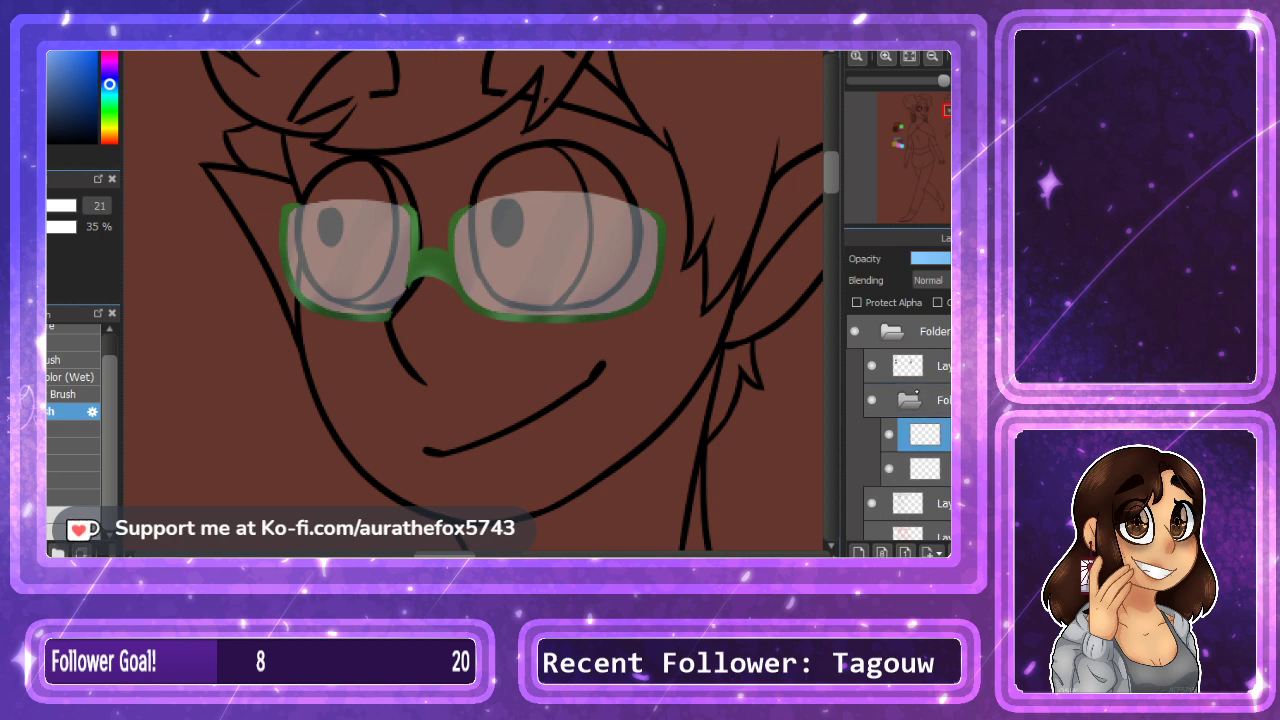
click(908, 400)
click(872, 400)
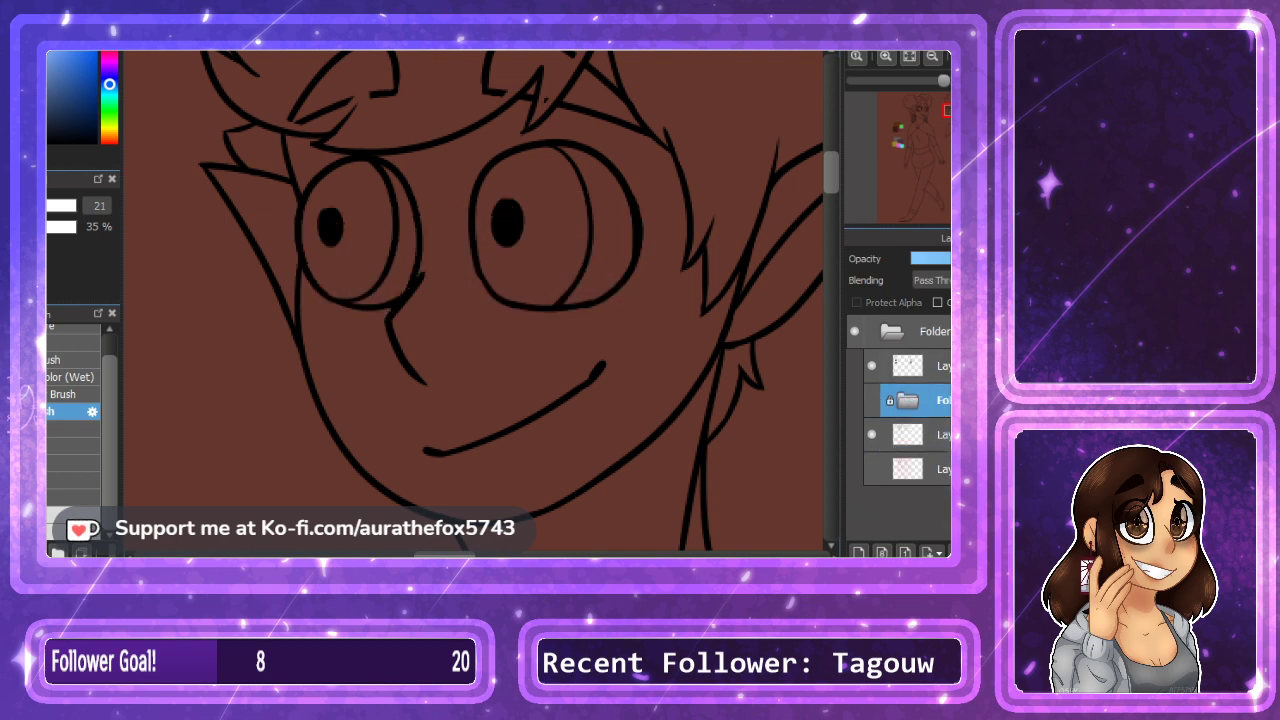
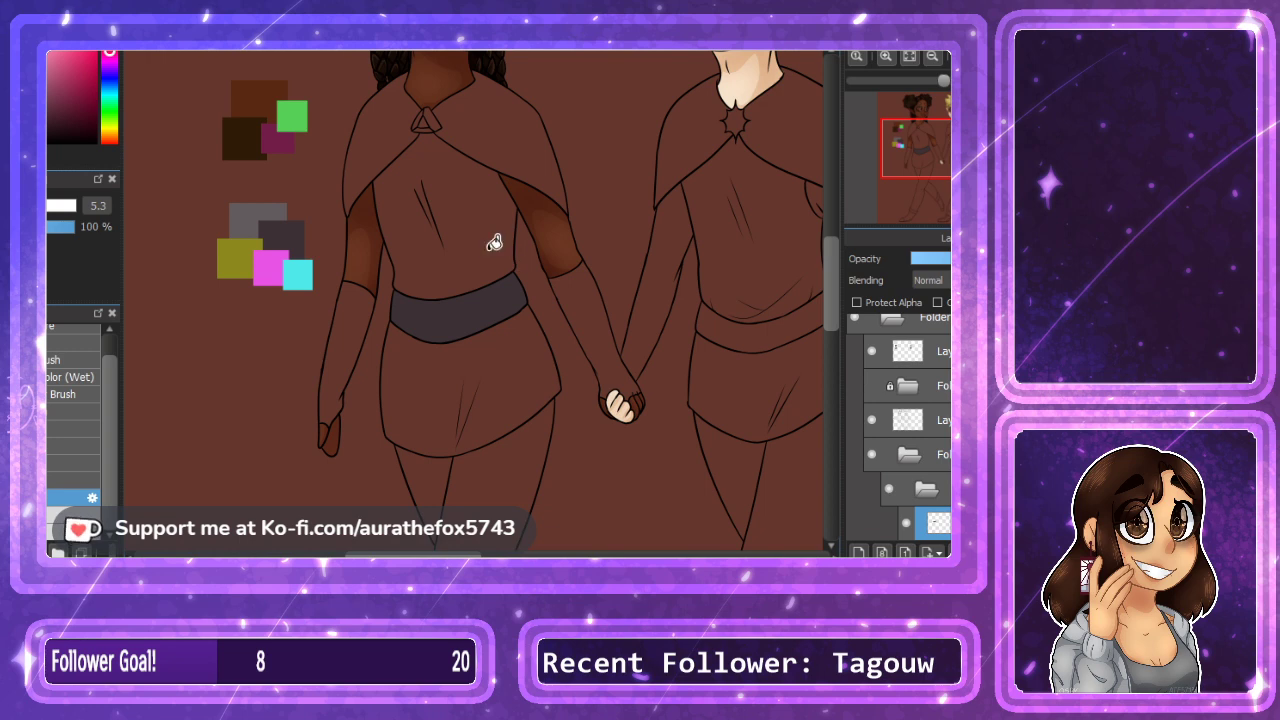
Fill both characters' tunics and skirts with the gray from each one's outfit palette.
click(495, 242)
click(503, 360)
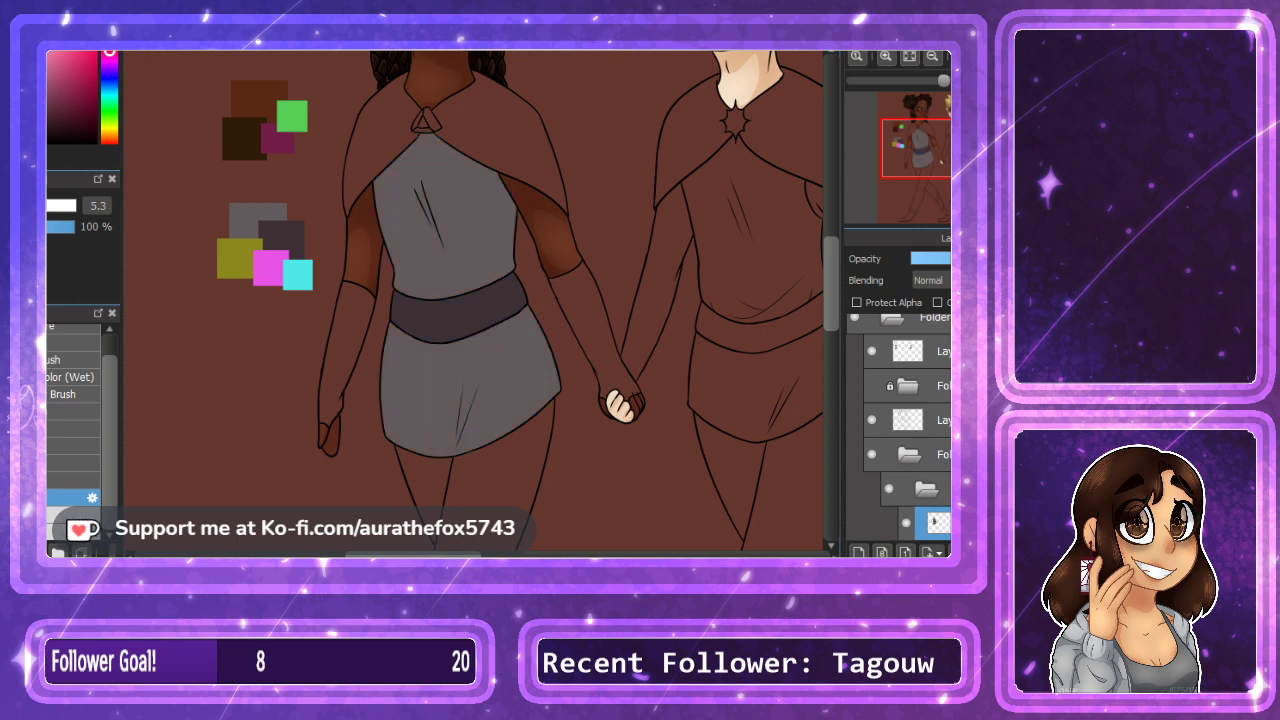
drag(670, 409, 172, 384)
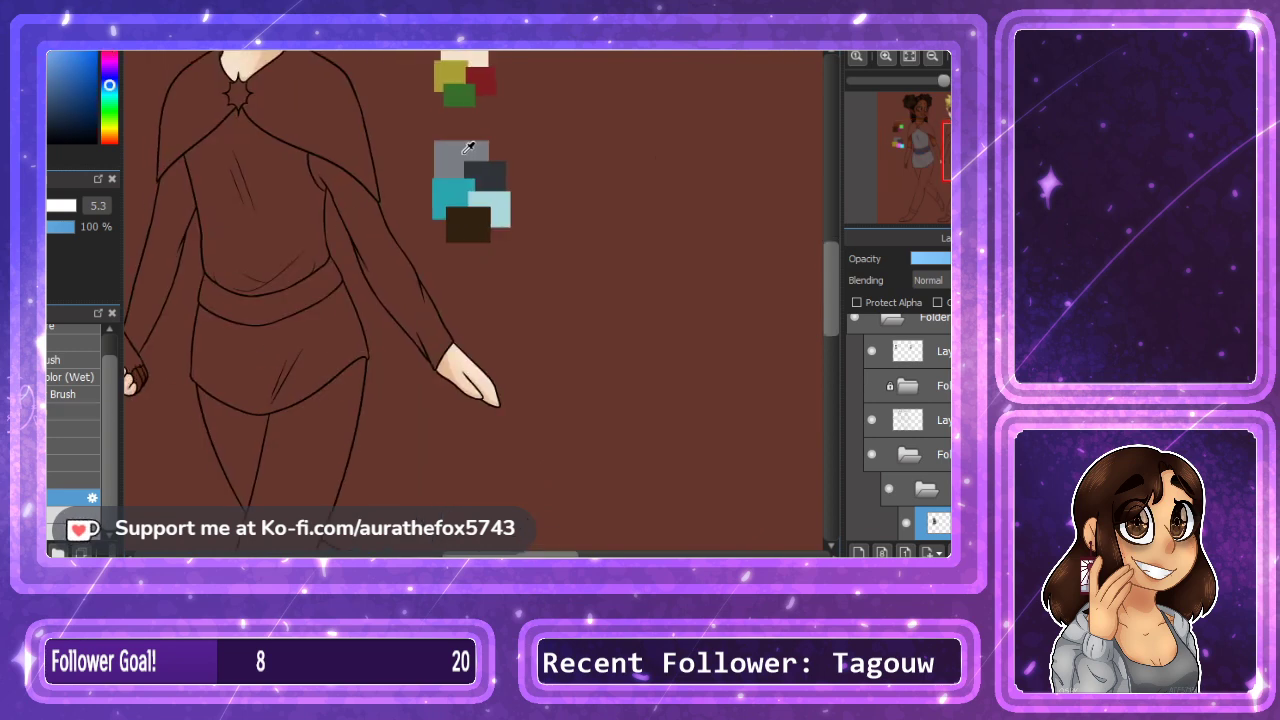
click(294, 231)
click(280, 365)
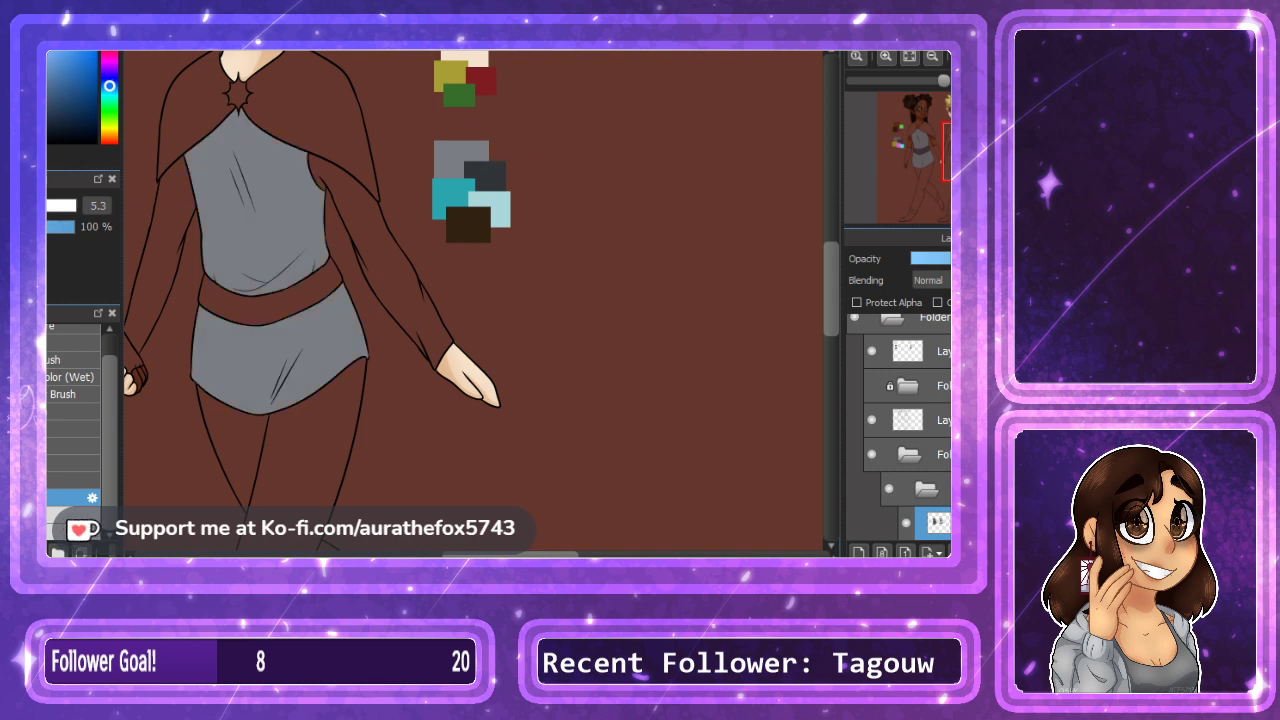
Fill the blond character's belt and both sides of the cape with the dark blue-gray from the palette.
click(277, 308)
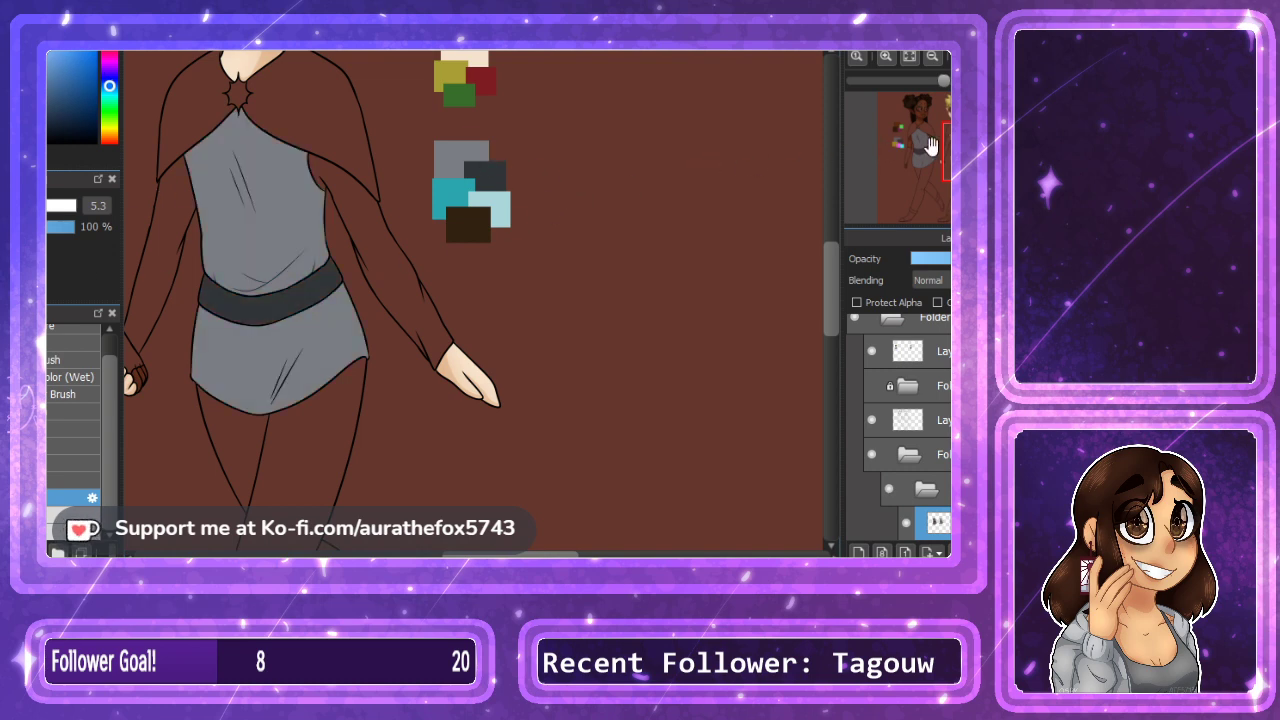
click(930, 147)
drag(943, 147, 947, 160)
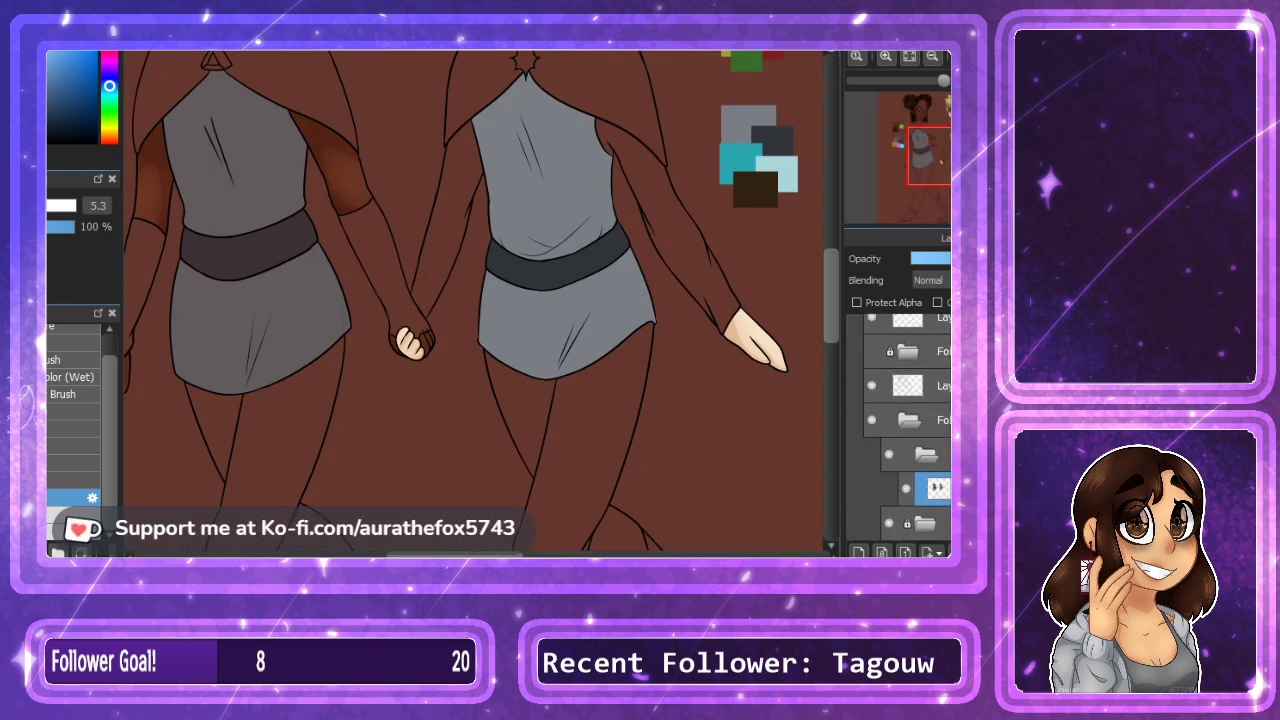
click(487, 78)
click(630, 76)
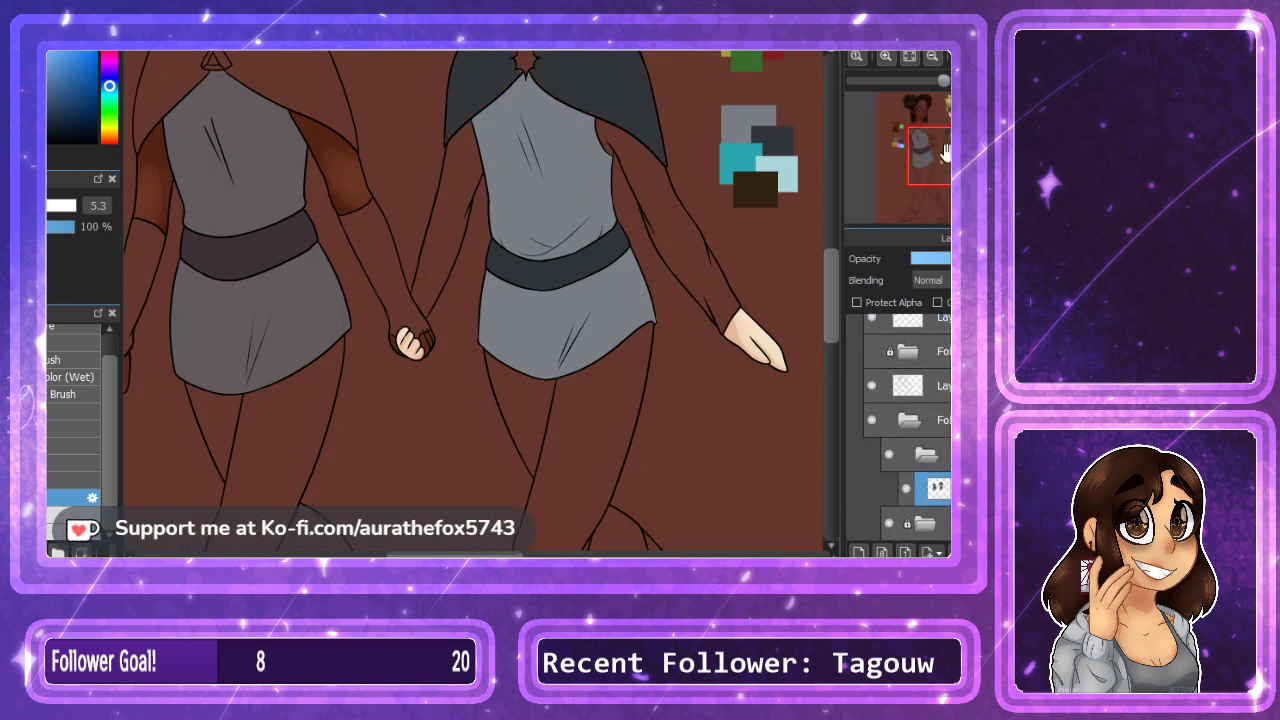
Fill the braided character's cape with the dark purple-gray sampled from the outfit palette.
drag(945, 150, 909, 145)
click(400, 260)
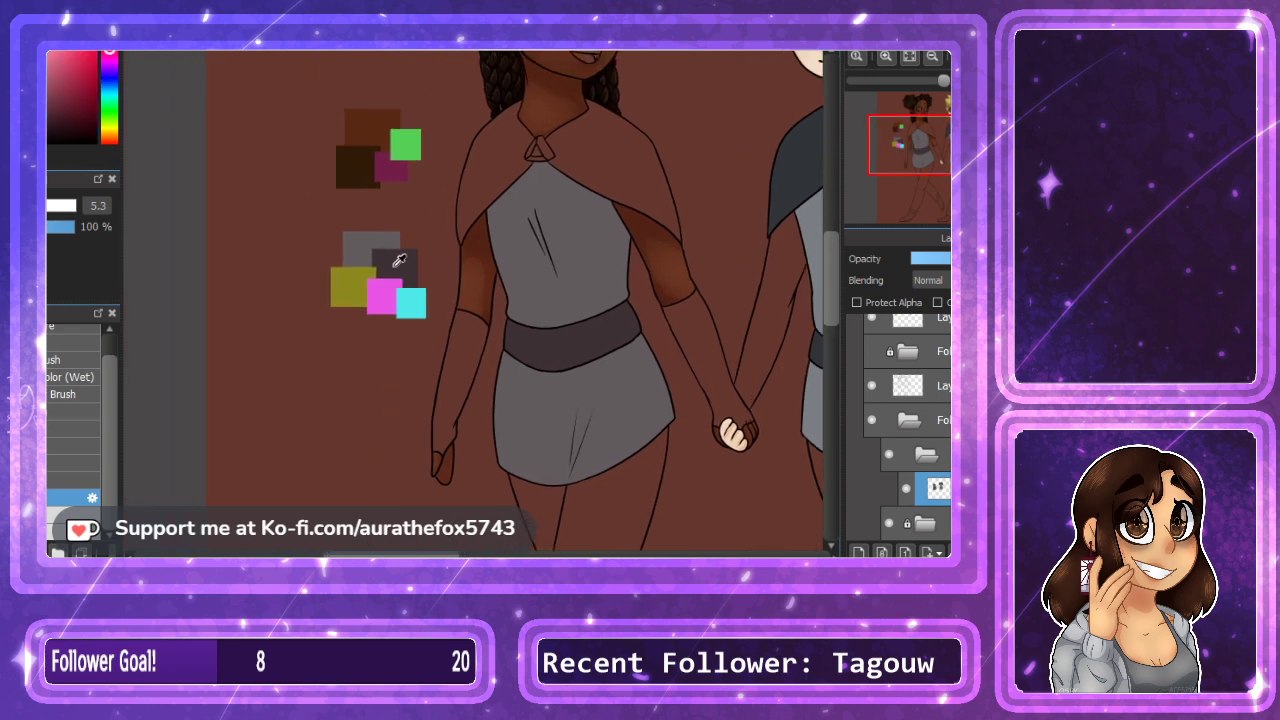
click(481, 153)
click(601, 136)
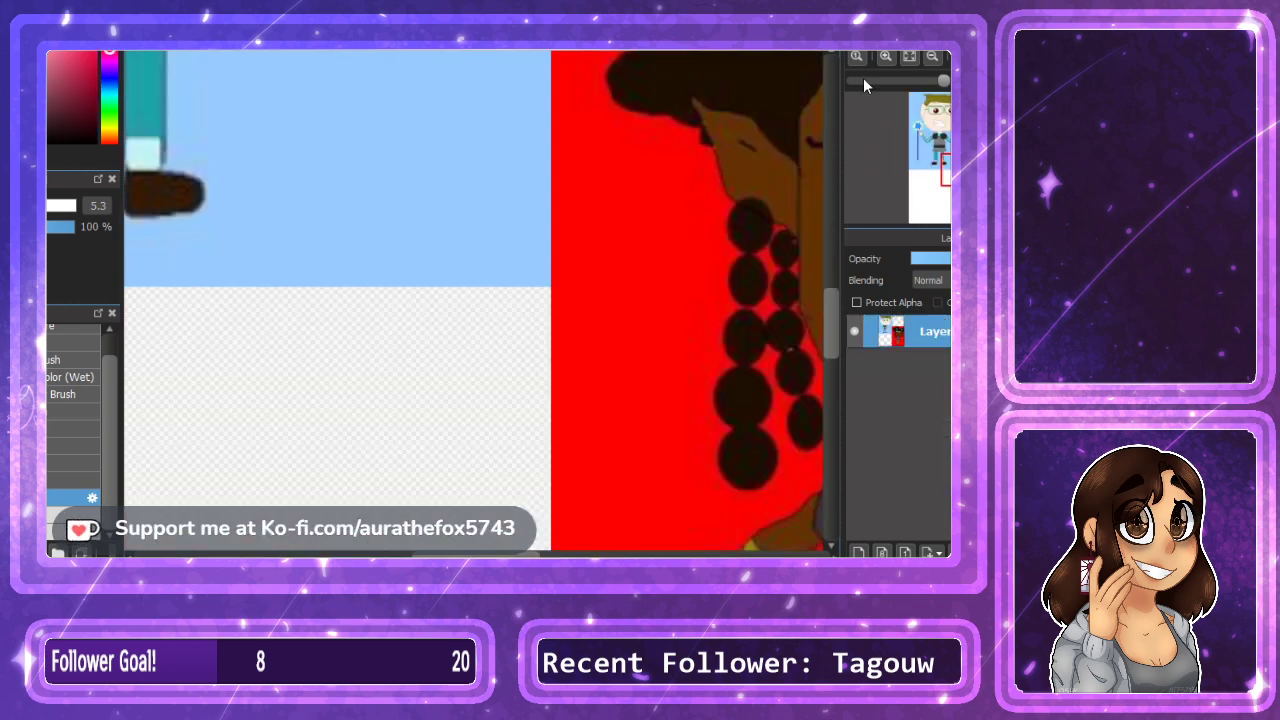
Check both characters' leg and footwear colours in the reference image and fill the braided character's boots with the dark purple-gray.
drag(966, 170, 931, 150)
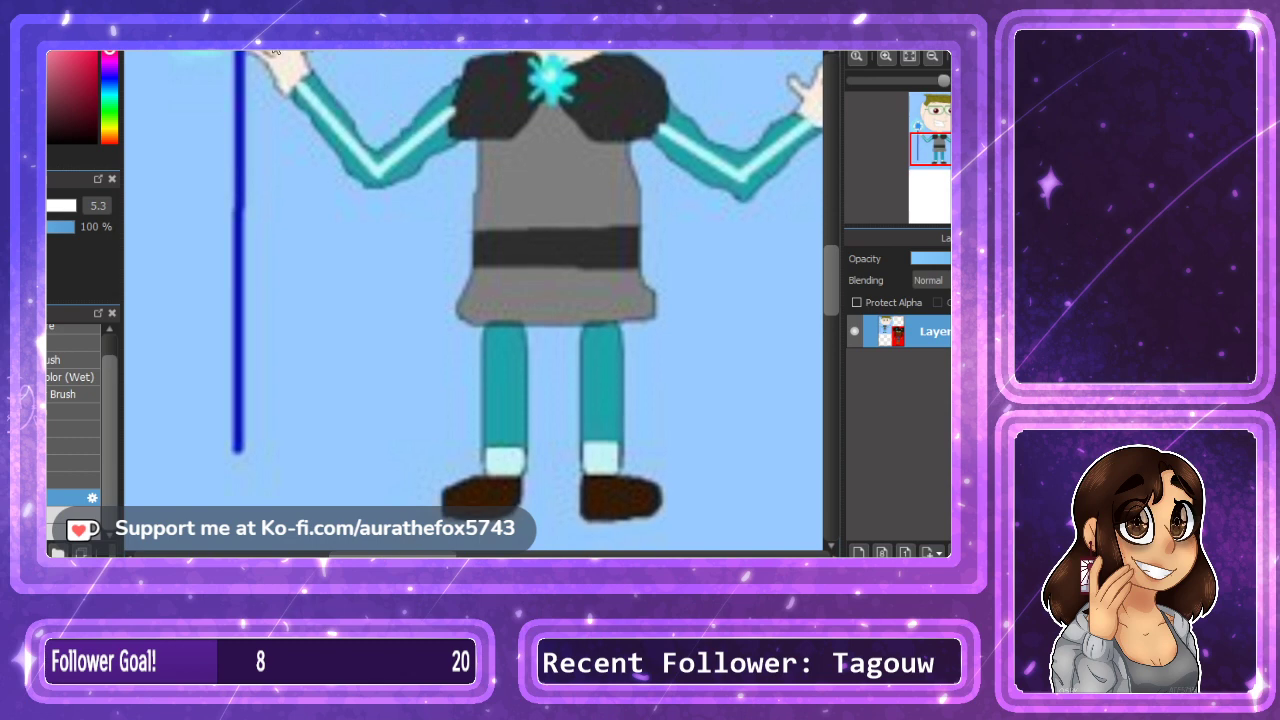
click(275, 48)
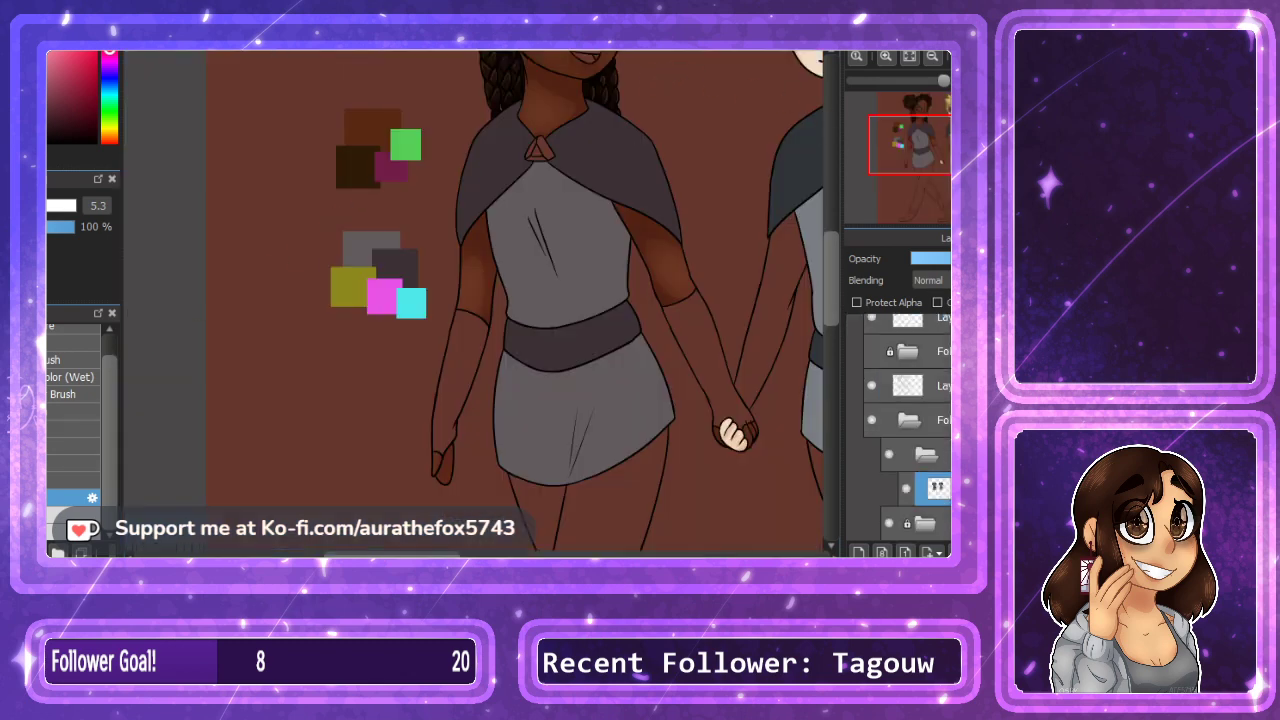
click(400, 48)
drag(945, 165, 990, 193)
scroll(549, 146, down, 2)
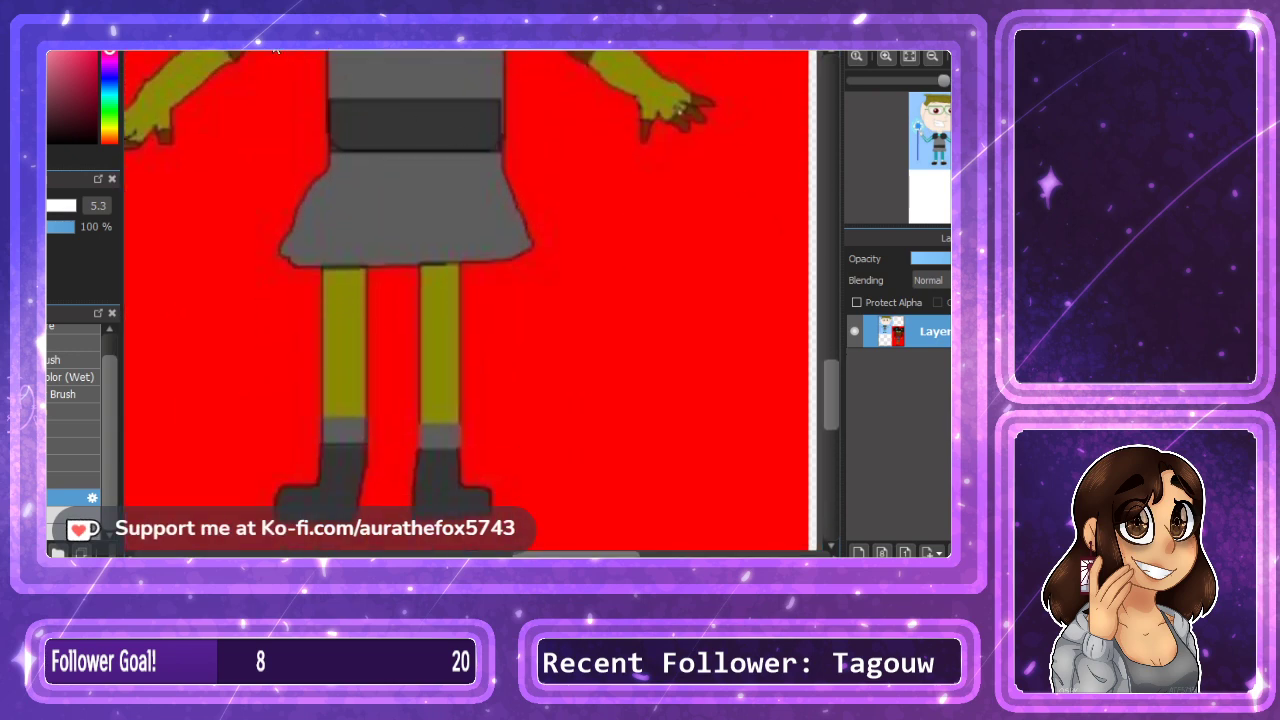
key(ctrl+Tab)
key(ctrl+Tab)
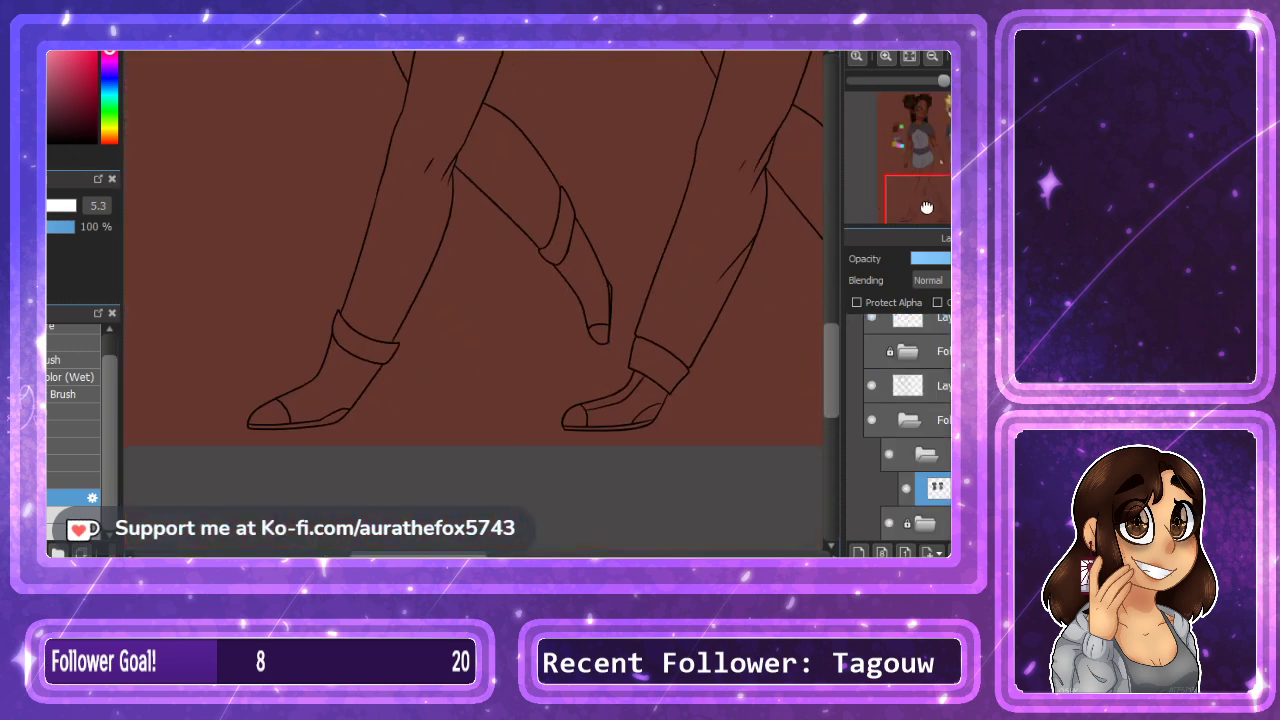
click(350, 366)
click(572, 272)
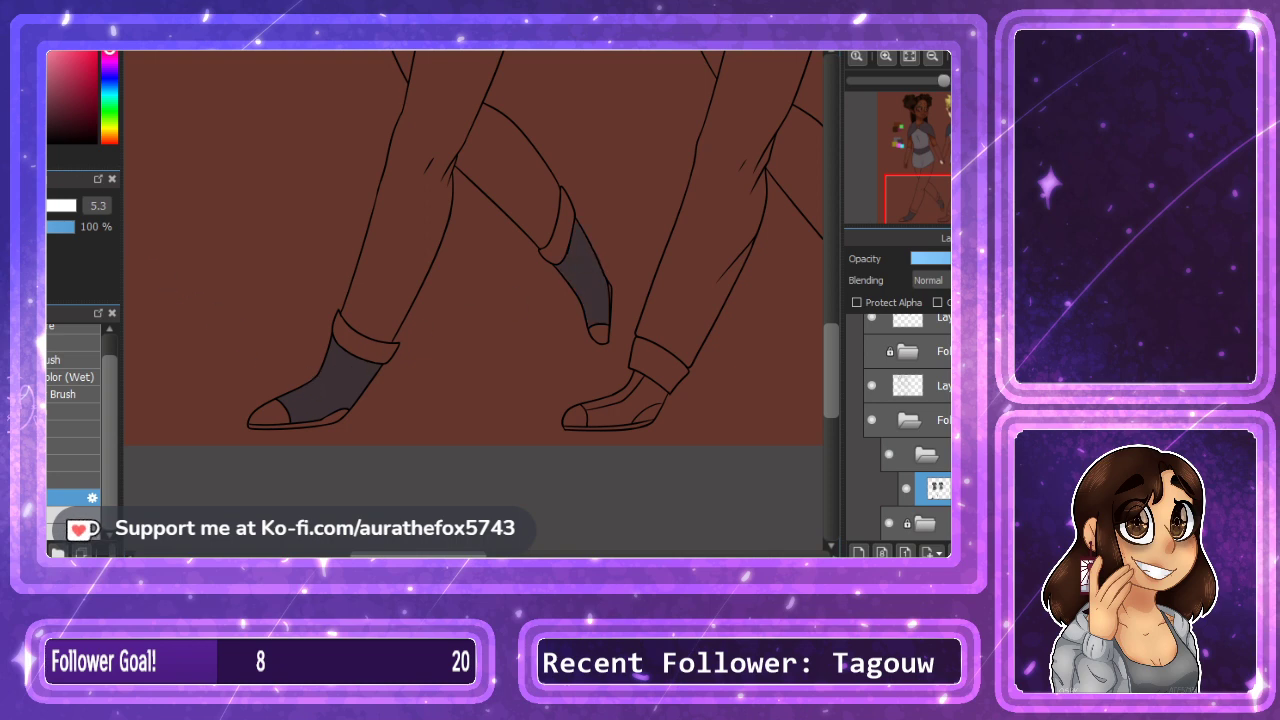
Fill the cuffs and toe caps of the braided character's boots with the lighter gray sampled from the outfit palette.
click(900, 147)
click(110, 138)
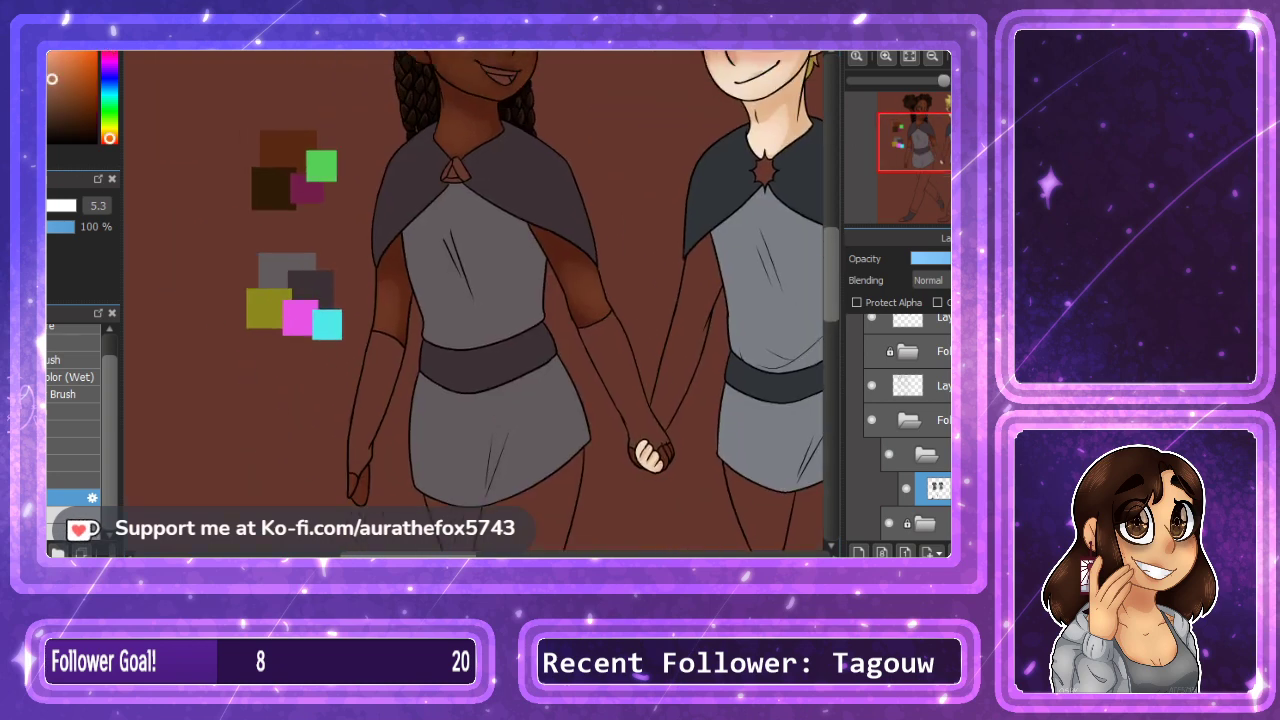
click(266, 271)
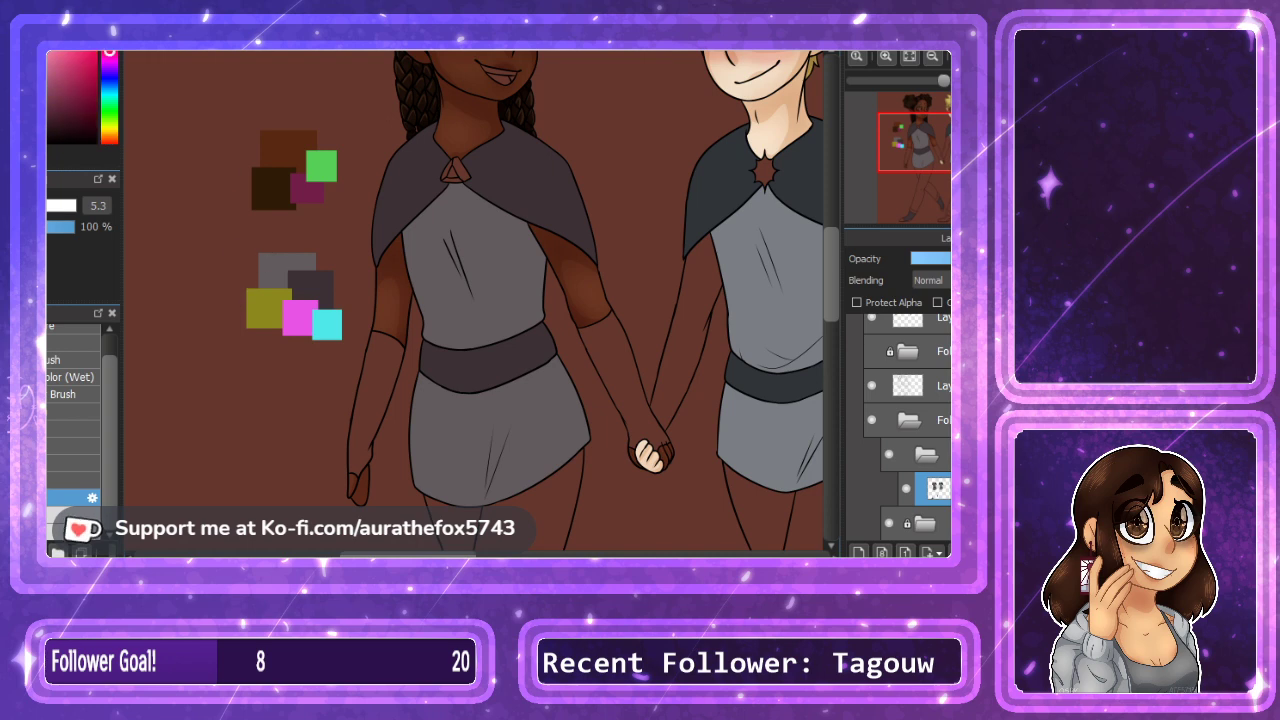
click(918, 185)
click(884, 57)
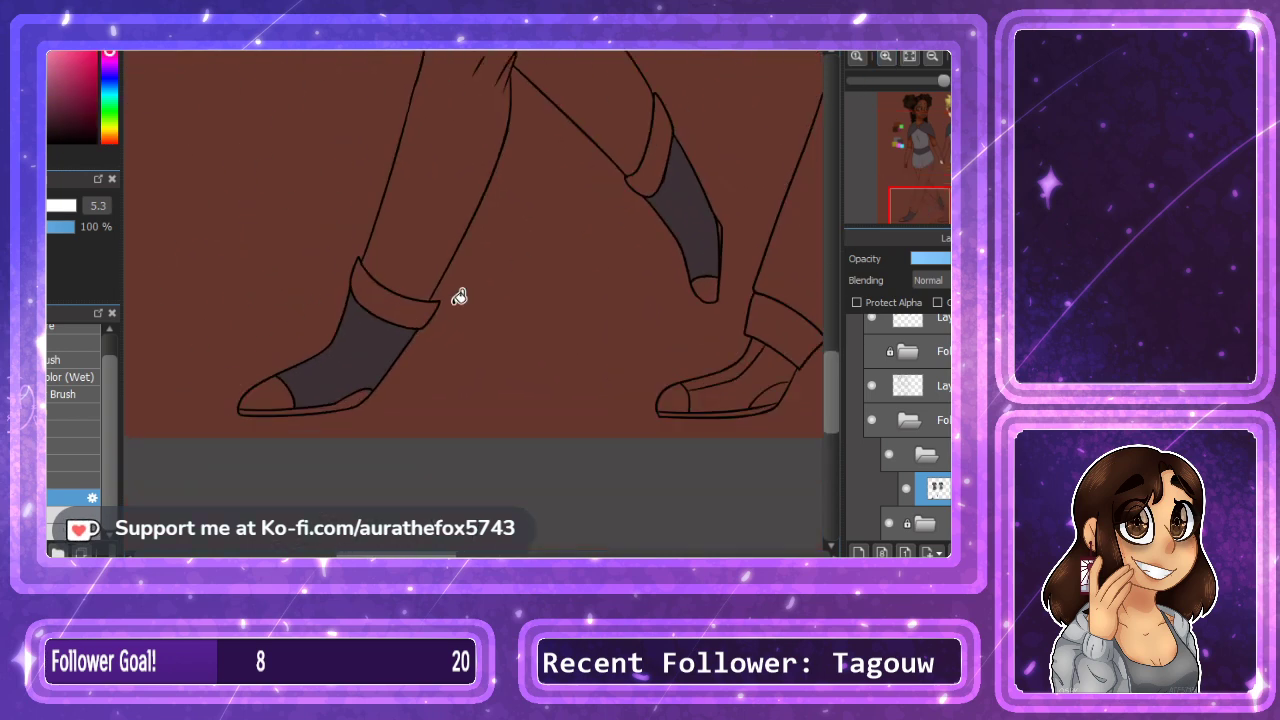
click(422, 304)
click(660, 150)
click(714, 284)
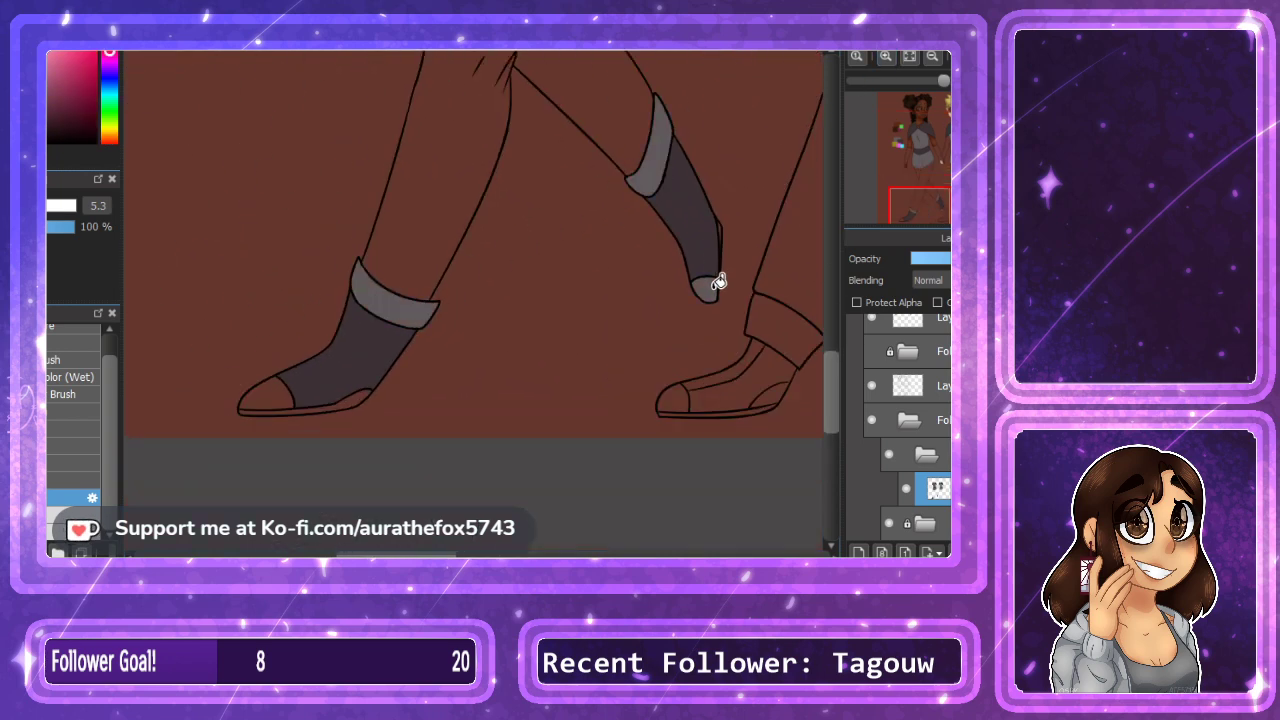
click(274, 390)
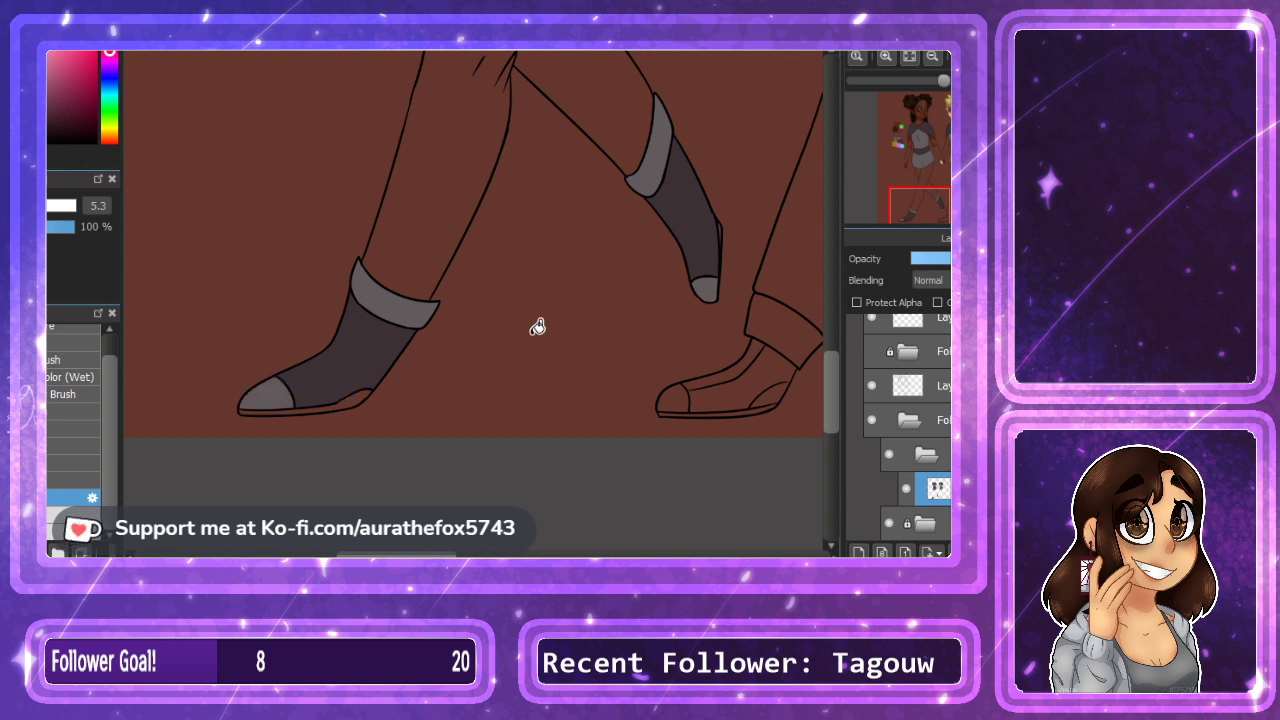
Fill the heel and sole areas of the braided character's boots with the lighter gray.
click(355, 398)
click(884, 59)
drag(947, 202, 942, 197)
click(887, 60)
click(887, 60)
click(887, 60)
drag(827, 401, 829, 448)
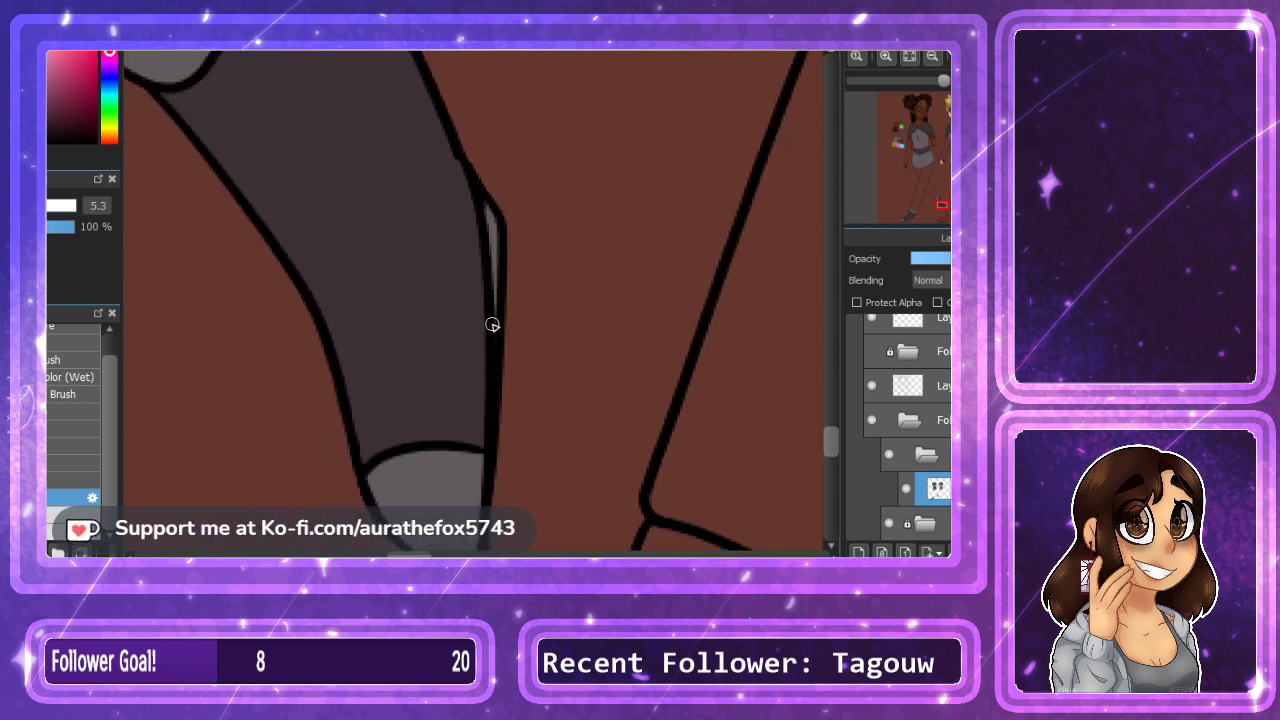
Fill the main side panels of the blond character's shoes with the dark brown sampled from the outfit palette.
click(931, 57)
click(931, 57)
click(931, 57)
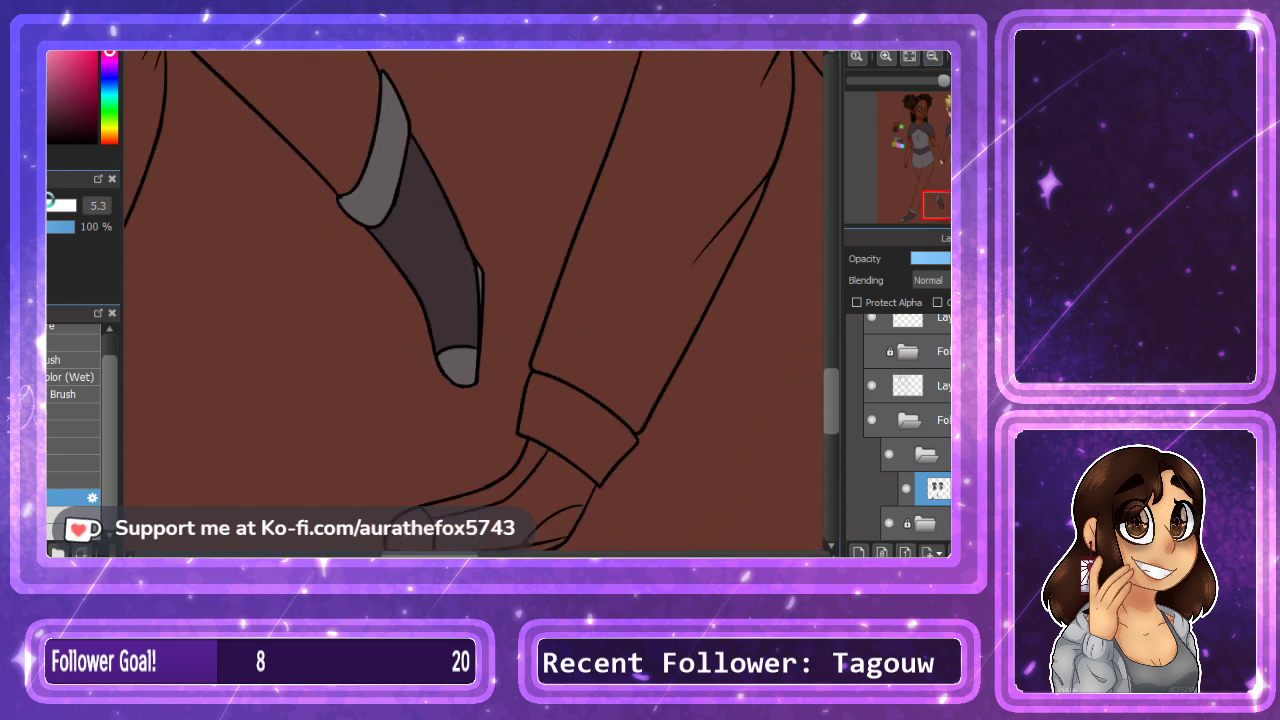
click(932, 57)
click(932, 57)
scroll(470, 300, up, 10)
scroll(470, 300, left, 1)
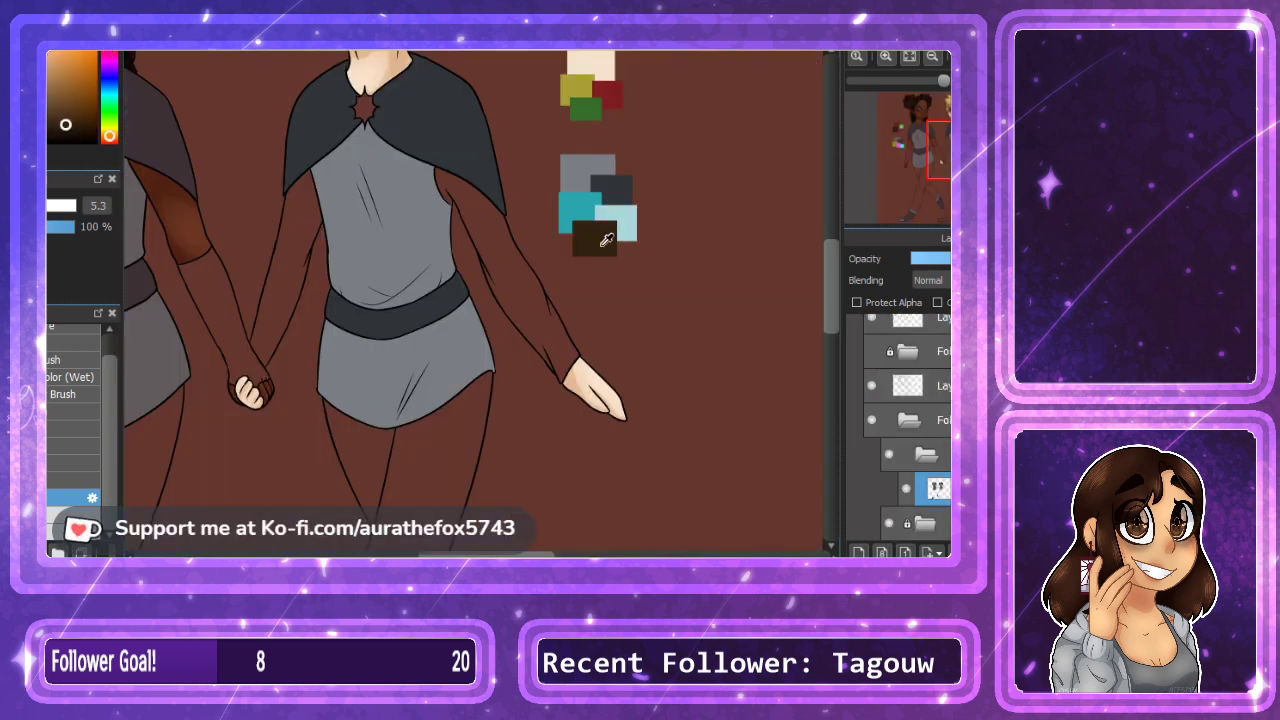
scroll(820, 313, down, 4)
scroll(812, 307, down, 4)
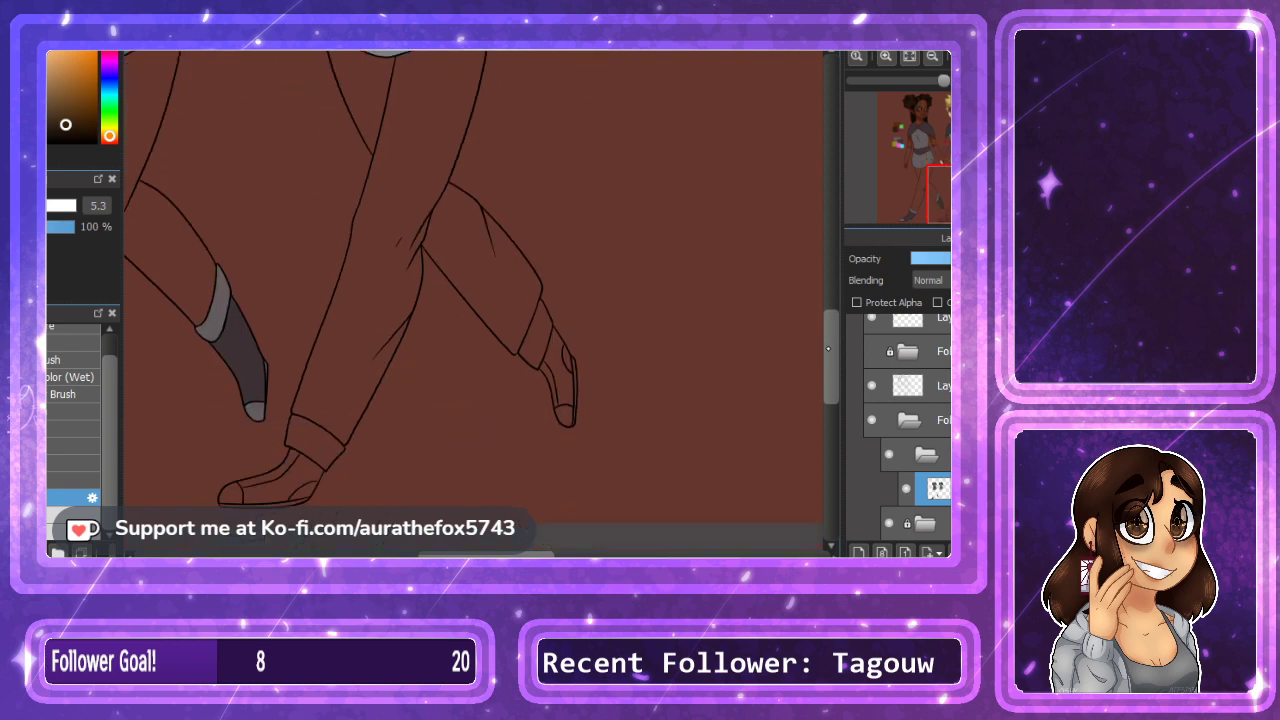
click(565, 350)
click(300, 463)
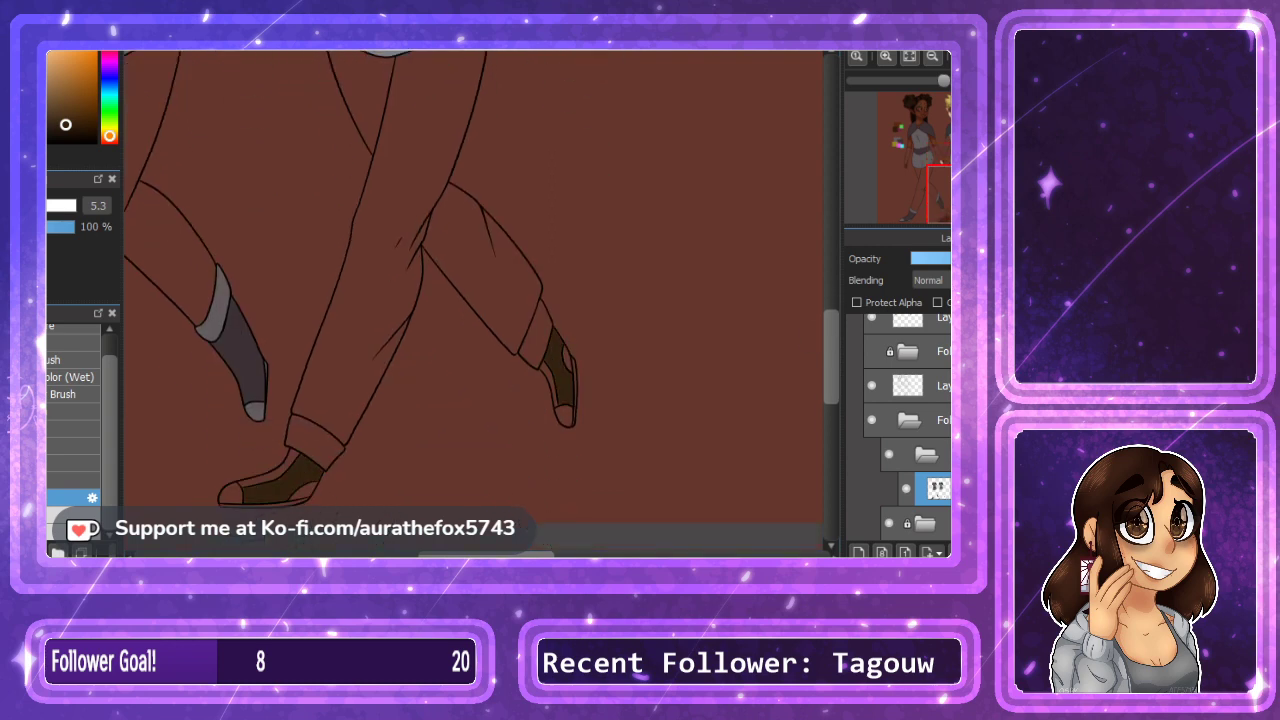
Fill the tongue areas along the upper front of both of the blond character's shoes with a darker brown.
click(937, 222)
click(886, 56)
click(886, 56)
click(886, 56)
click(886, 56)
click(941, 216)
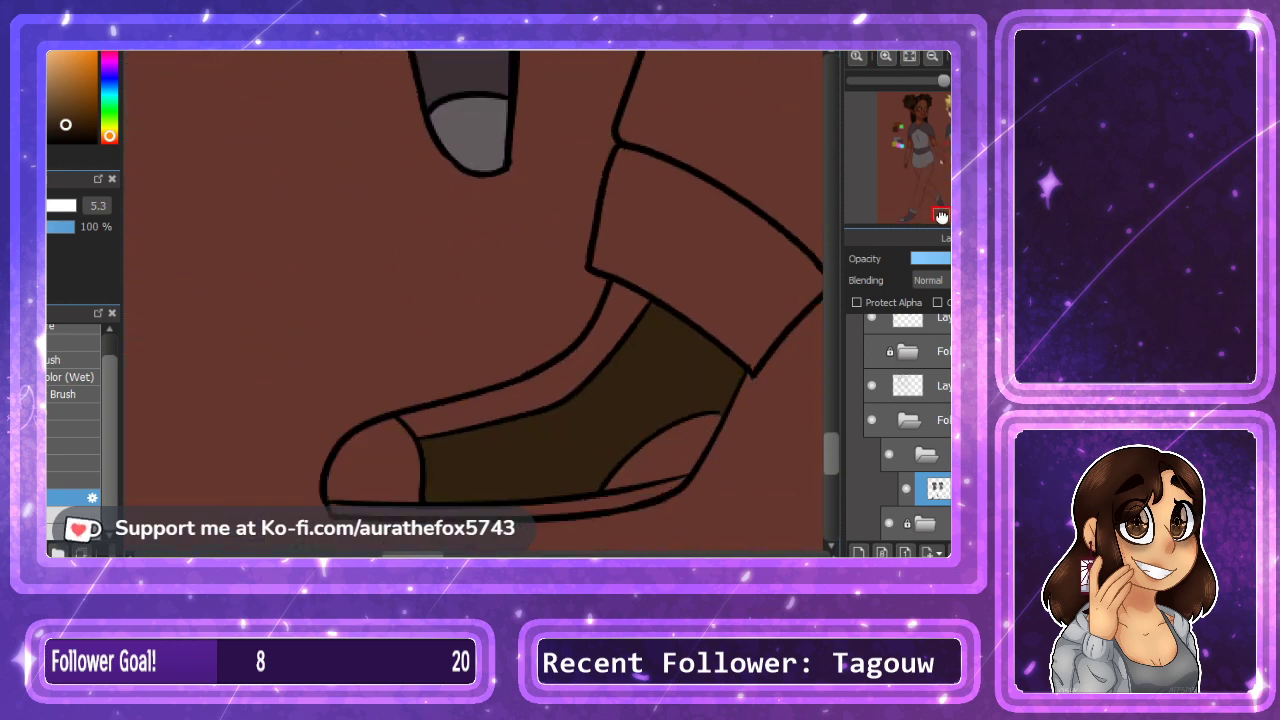
drag(940, 216, 942, 218)
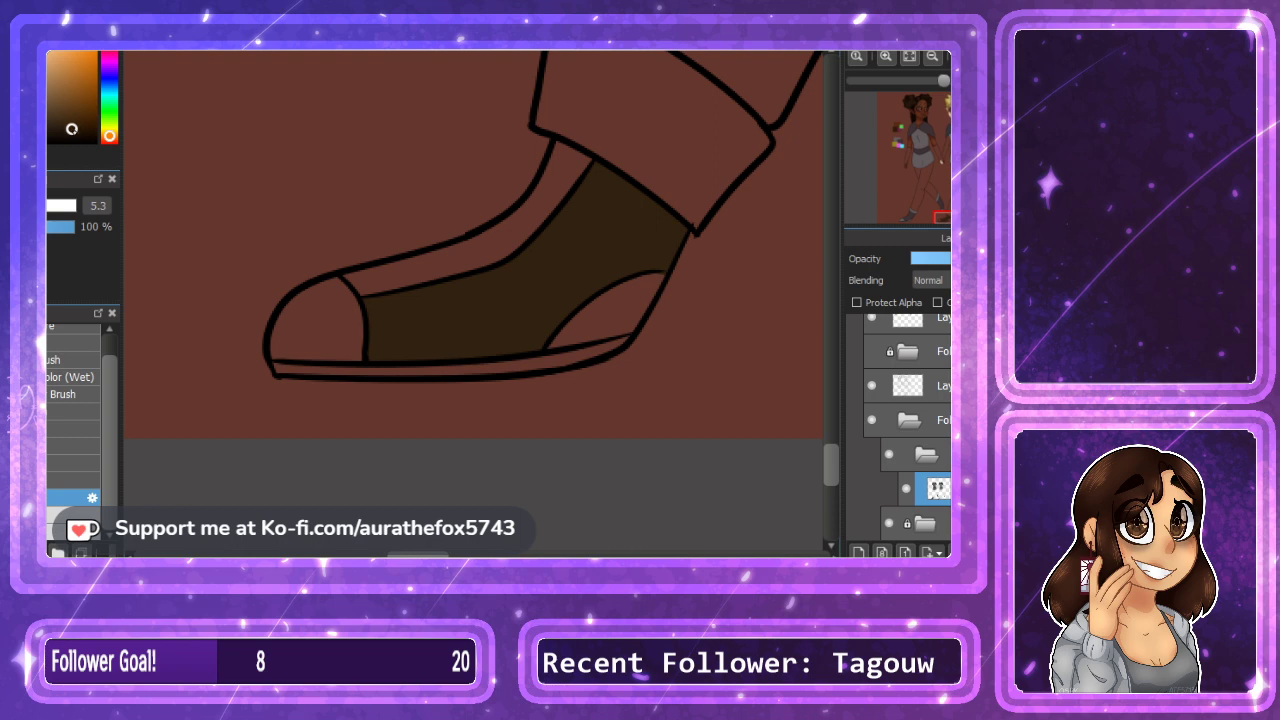
click(415, 264)
click(974, 206)
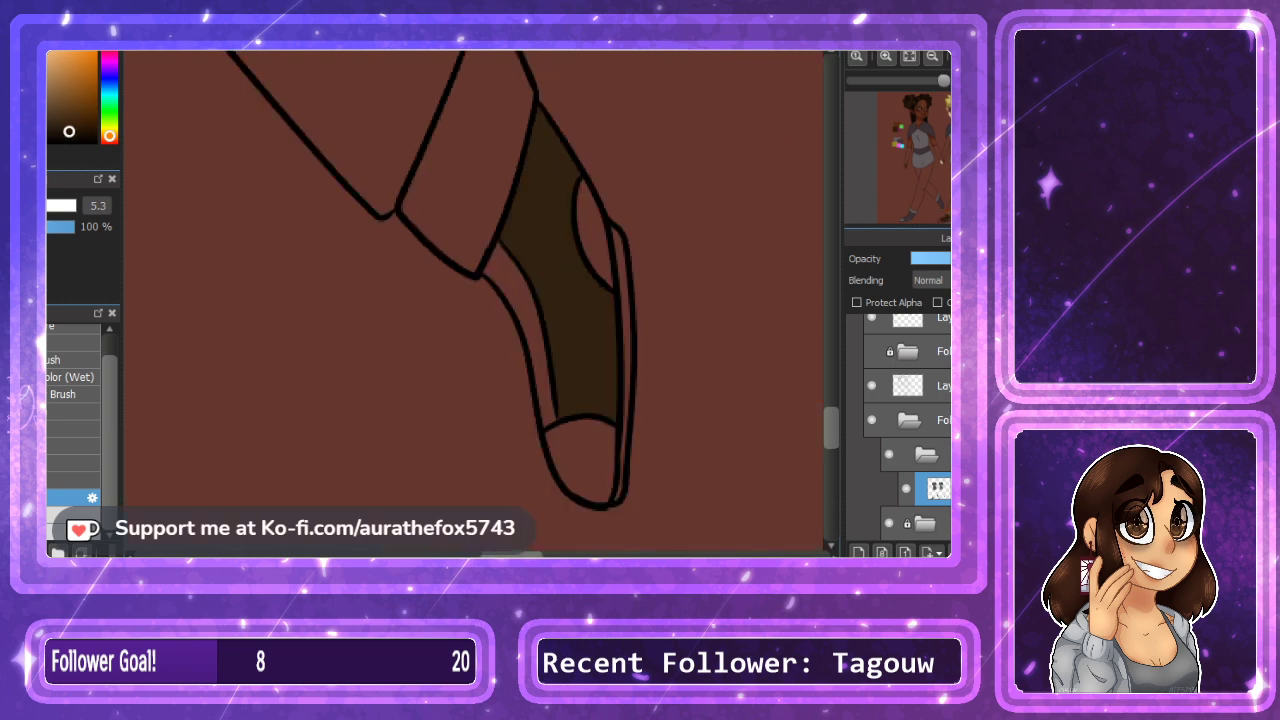
click(525, 288)
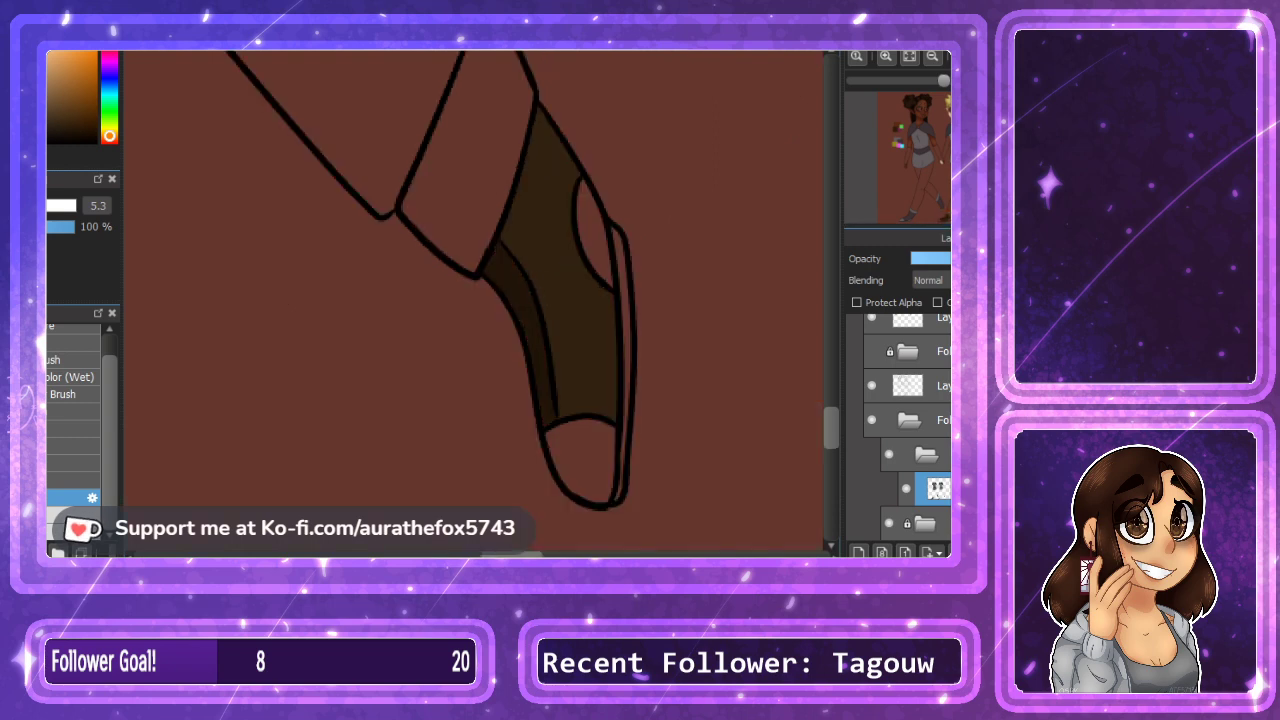
click(603, 222)
click(580, 460)
key(ctrl+z)
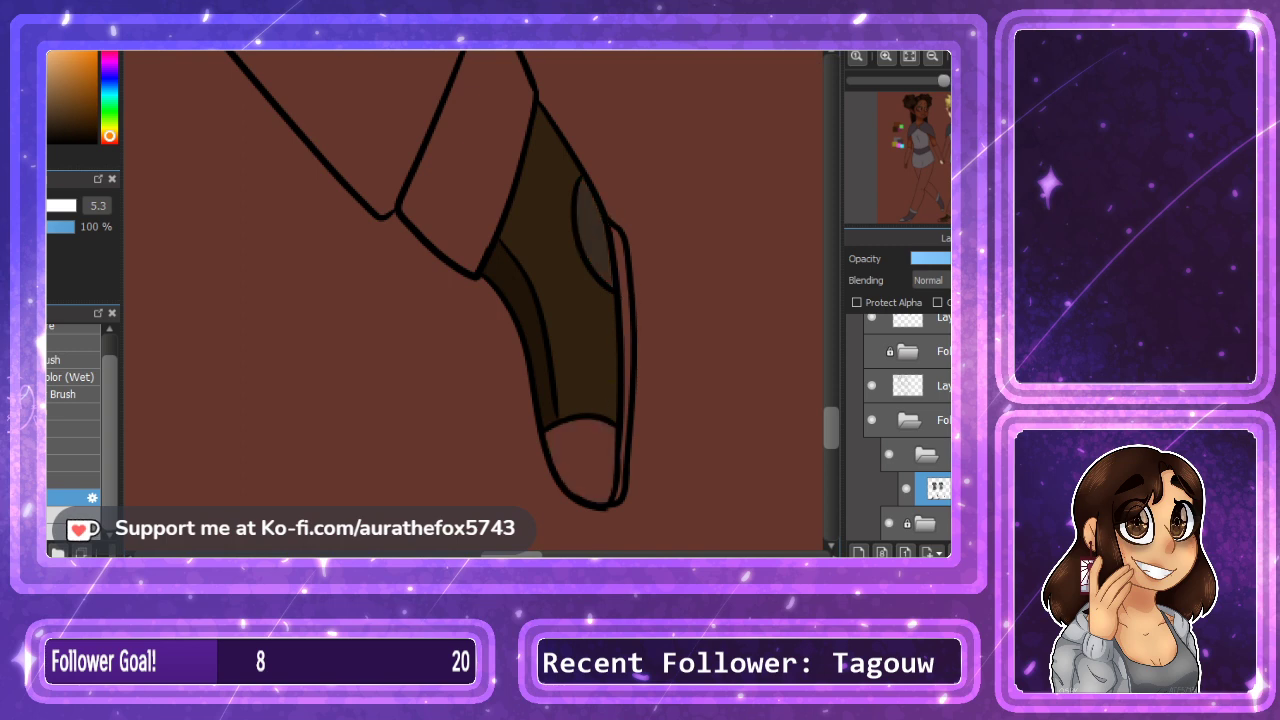
click(596, 232)
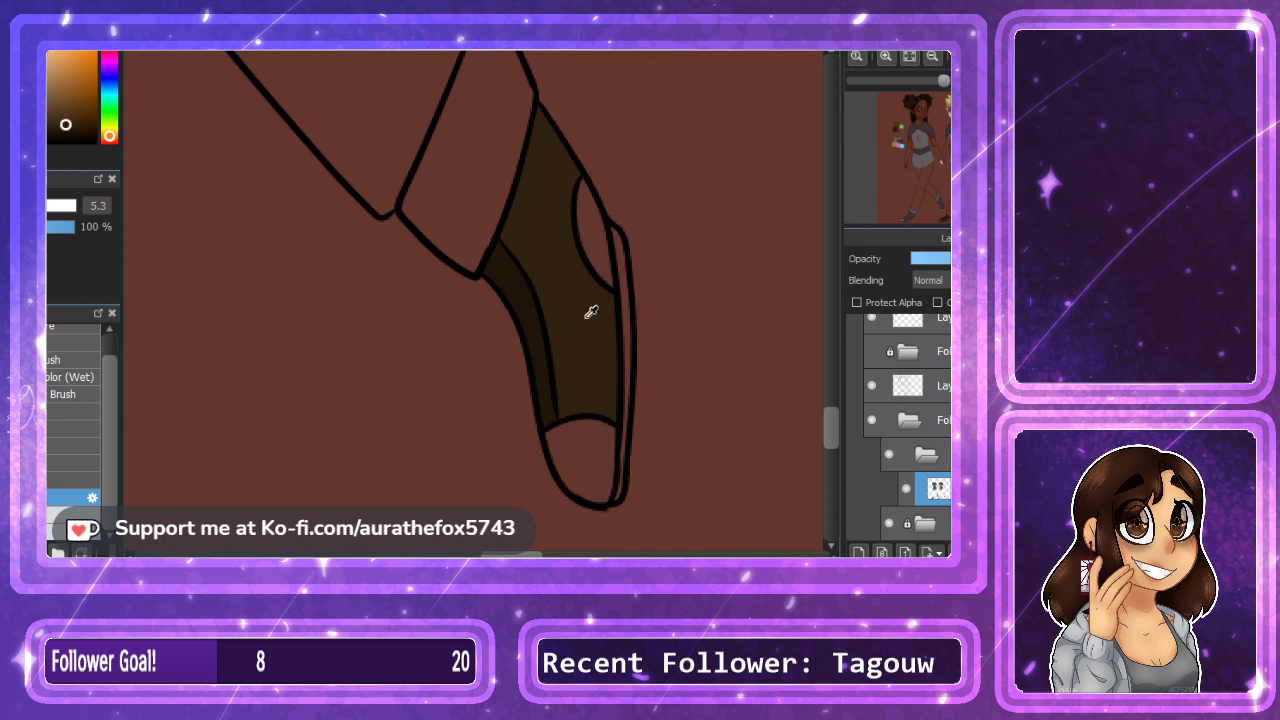
Fill the toe caps and heel patches of the blond character's shoes with a lighter brown, then check the reference image.
drag(56, 126, 46, 130)
click(588, 444)
click(610, 234)
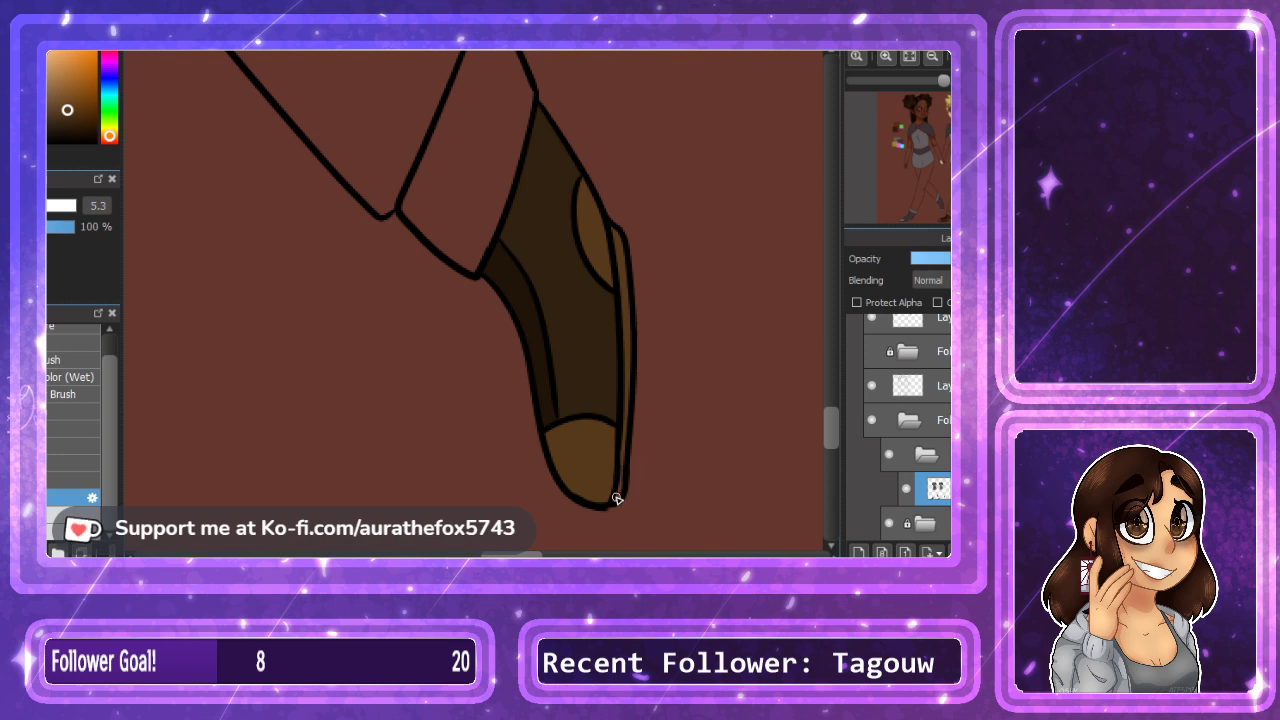
drag(946, 215, 943, 218)
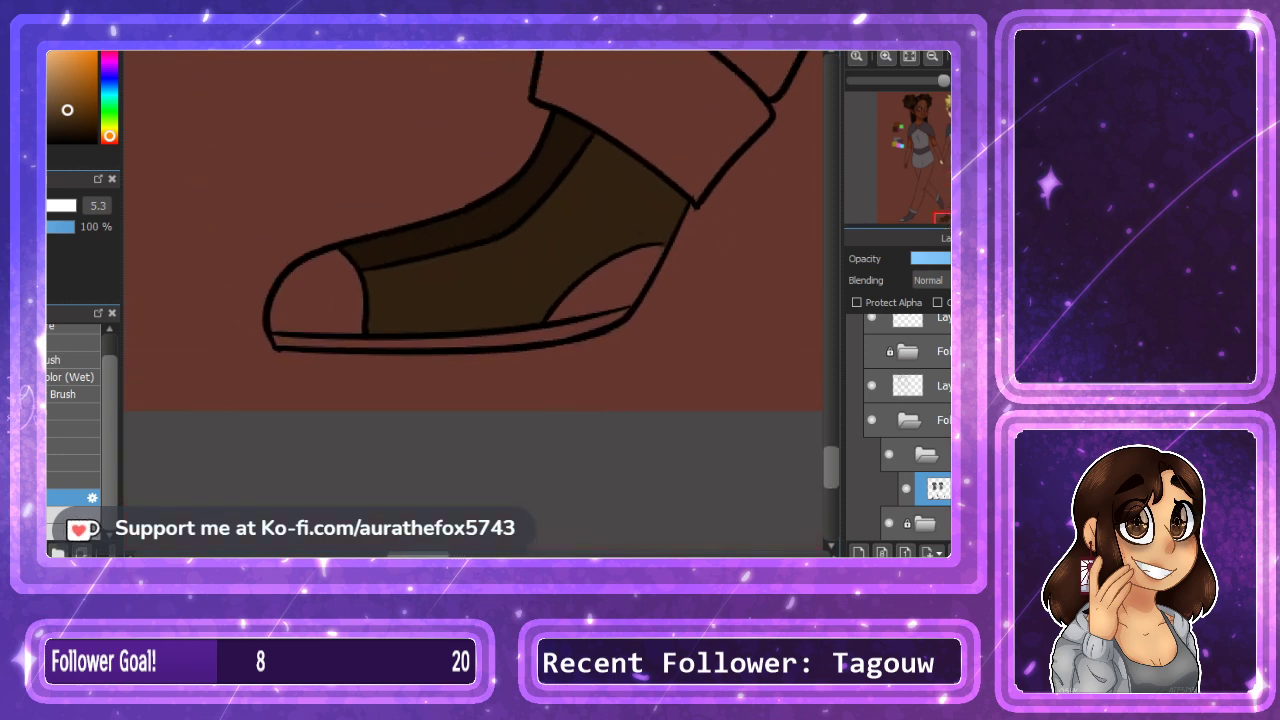
click(318, 291)
click(584, 306)
click(909, 57)
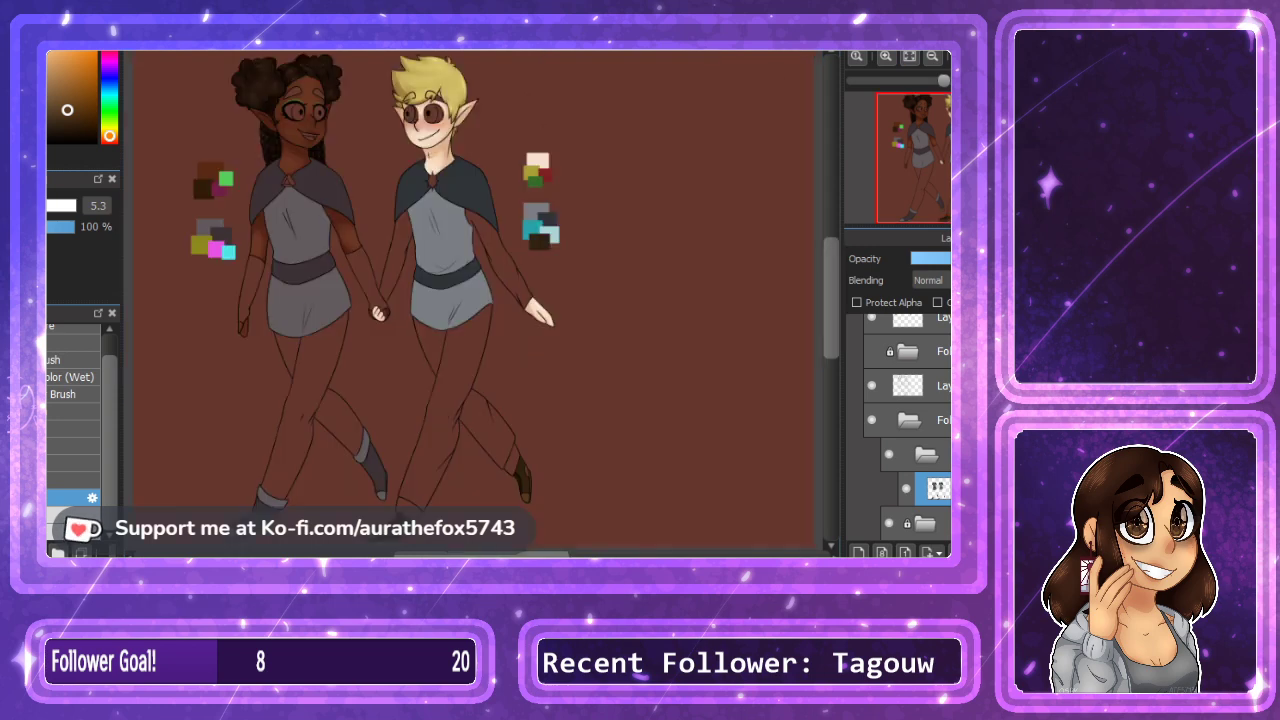
key(ctrl+Tab)
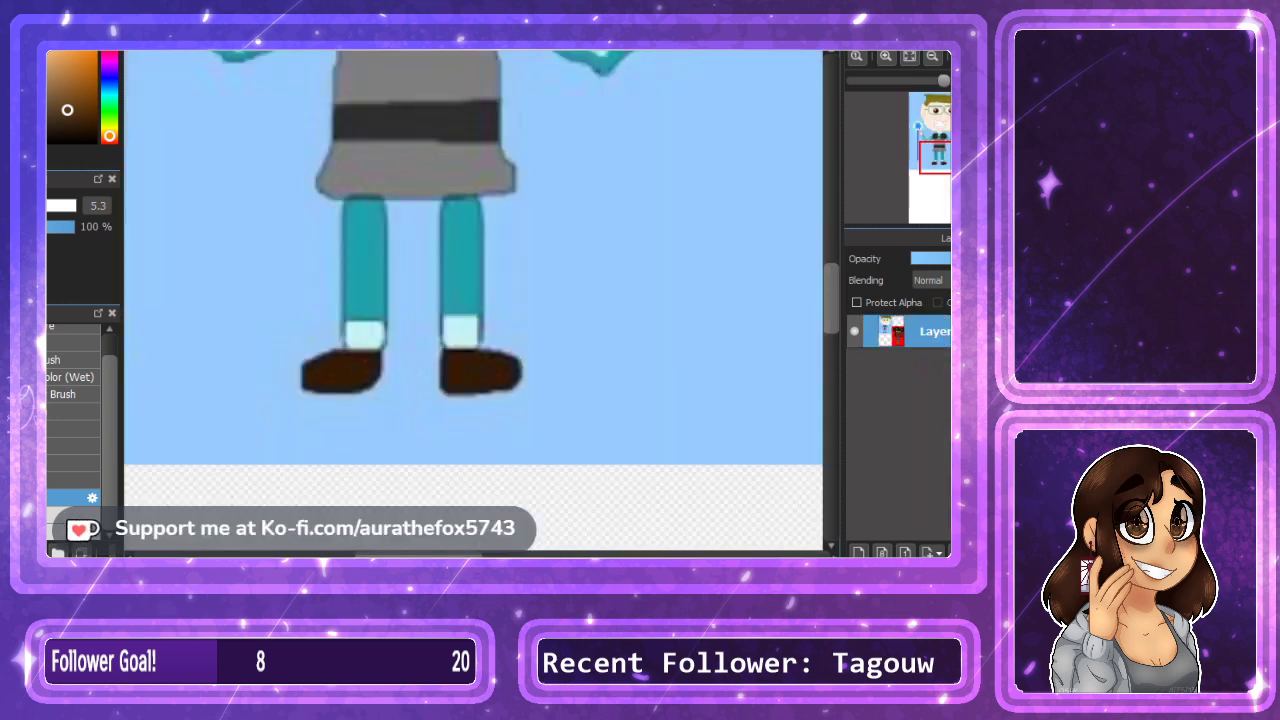
key(ctrl+Tab)
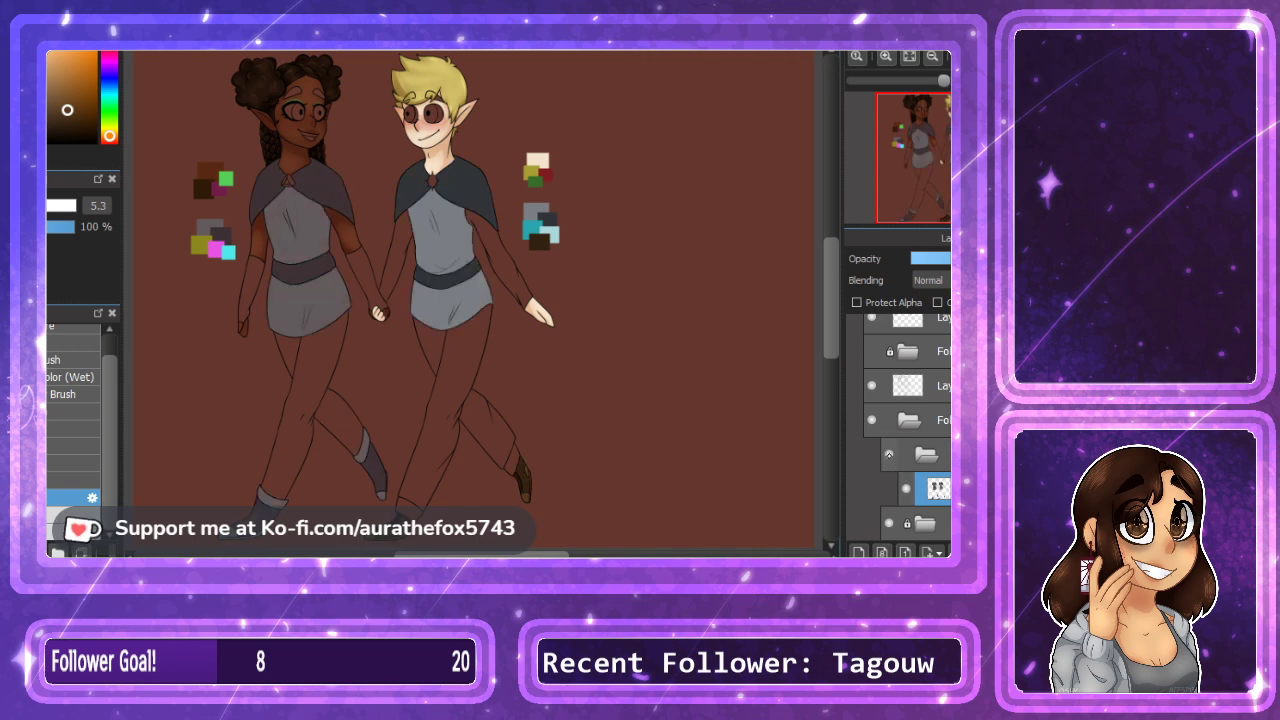
Add a clipped layer above the clothing colours, set its blending to Multiply and pick a dark blue shading colour.
click(858, 551)
click(938, 302)
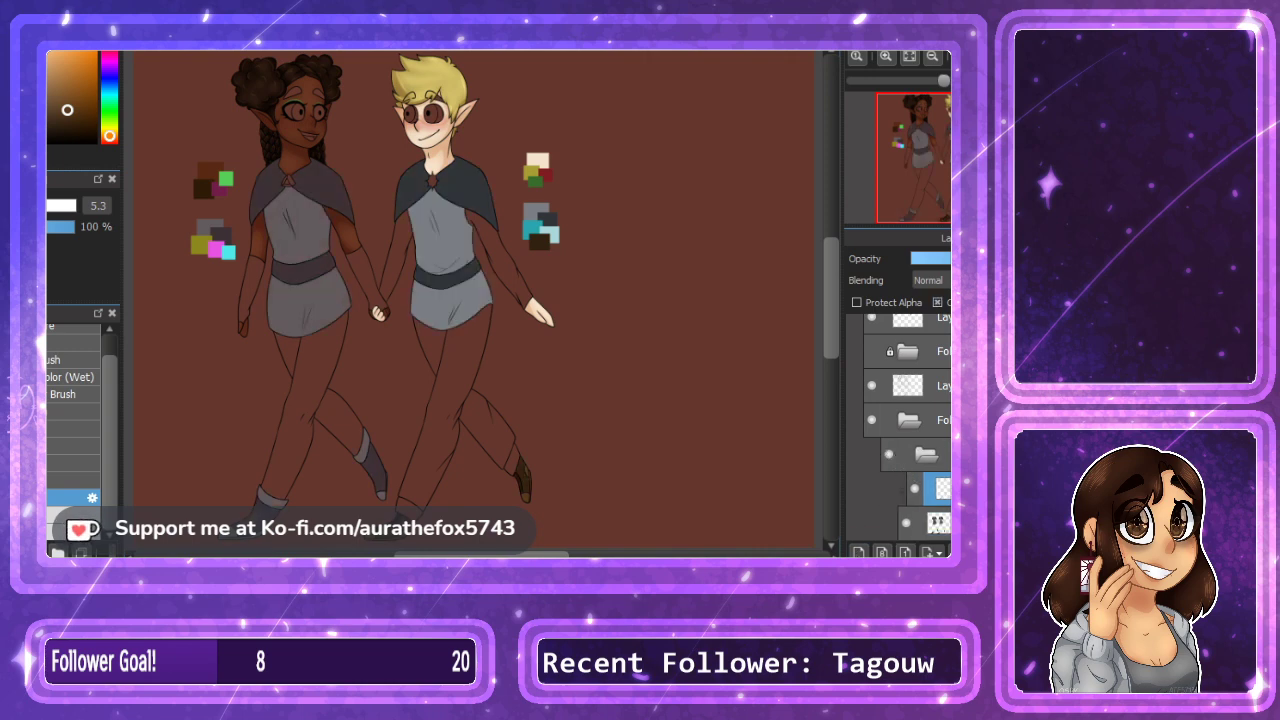
click(927, 280)
click(915, 304)
mouse_move(110, 138)
mouse_down()
mouse_move(110, 72)
mouse_move(75, 99)
mouse_move(113, 59)
mouse_move(112, 77)
mouse_move(74, 109)
mouse_move(107, 51)
mouse_up()
click(86, 90)
key(x)
key(x)
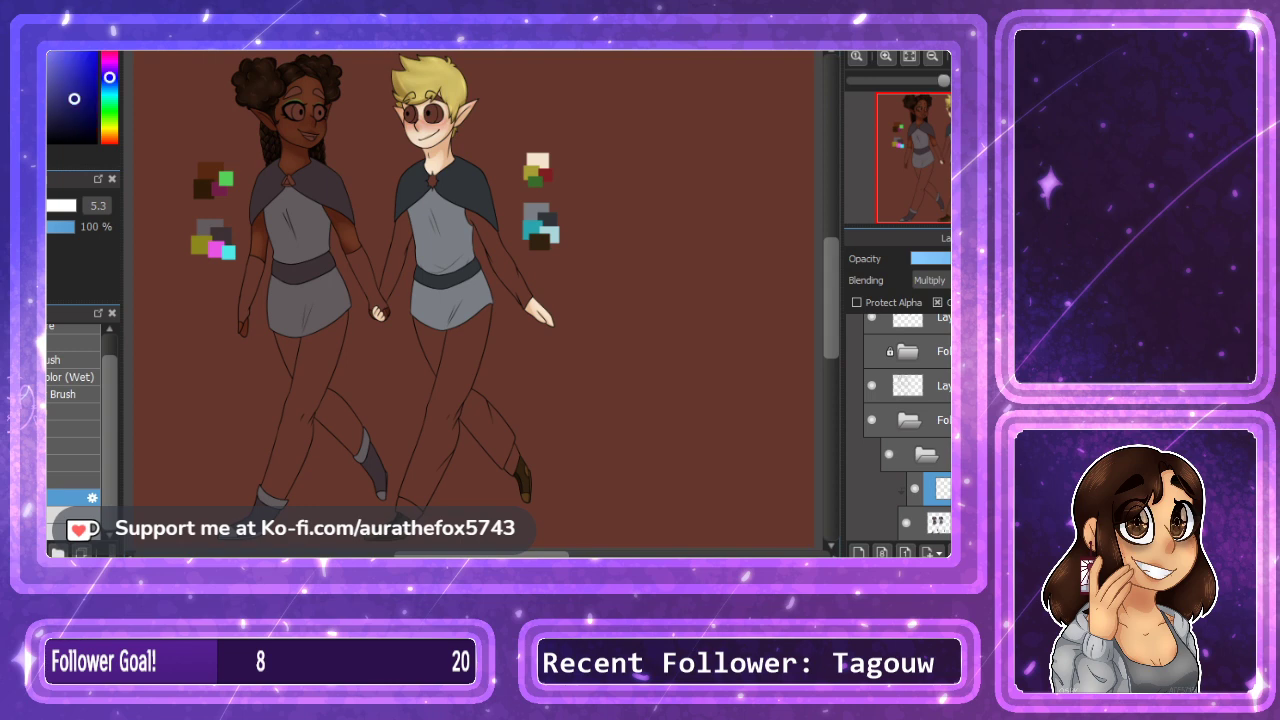
Paint dark blue shadows on the back, cuff, sole and toe cap edge of the braided character's front boot, with brush size 18.
click(53, 477)
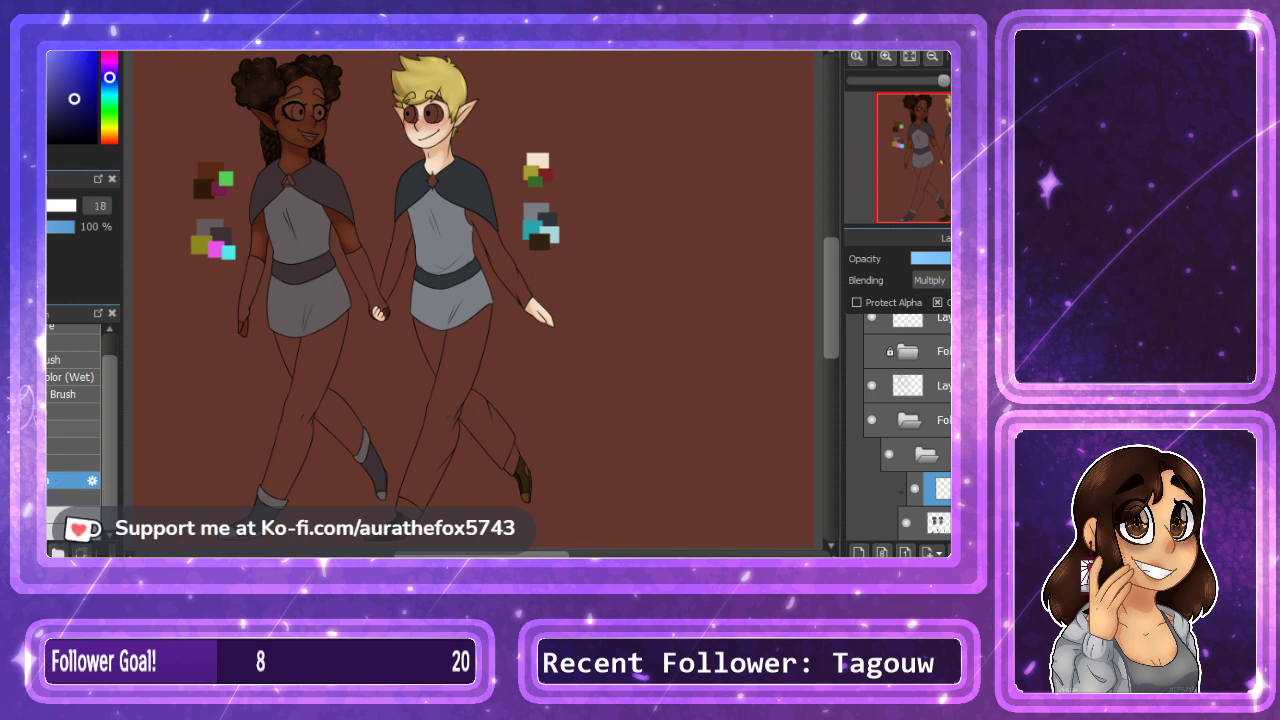
click(858, 58)
drag(943, 166, 911, 216)
mouse_move(405, 380)
mouse_down()
mouse_move(555, 190)
mouse_move(380, 410)
mouse_move(554, 233)
mouse_move(380, 409)
mouse_move(480, 325)
mouse_move(392, 402)
mouse_move(430, 398)
mouse_move(485, 349)
mouse_move(599, 184)
mouse_move(533, 247)
mouse_move(564, 195)
mouse_up()
click(880, 59)
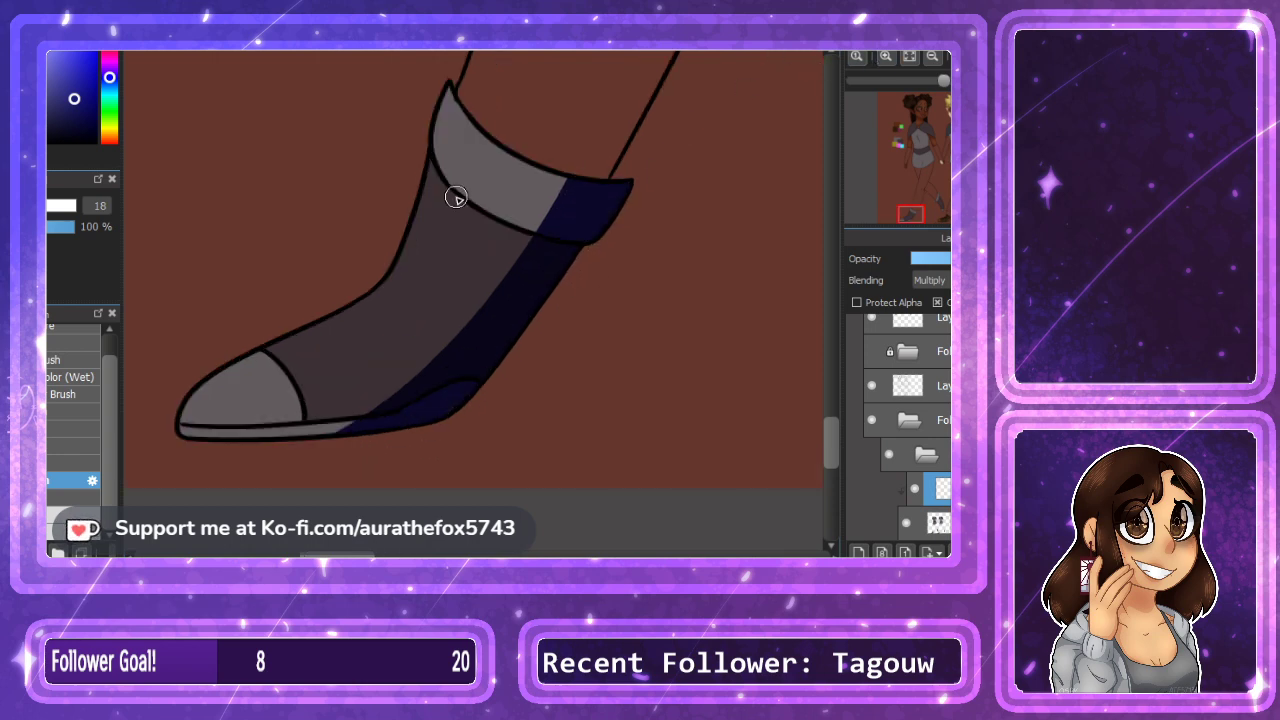
mouse_move(431, 168)
mouse_down()
mouse_move(556, 247)
mouse_move(474, 185)
mouse_move(523, 239)
mouse_move(528, 229)
mouse_move(476, 213)
mouse_move(473, 342)
mouse_move(514, 242)
mouse_move(540, 275)
mouse_move(568, 255)
mouse_up()
key(Down)
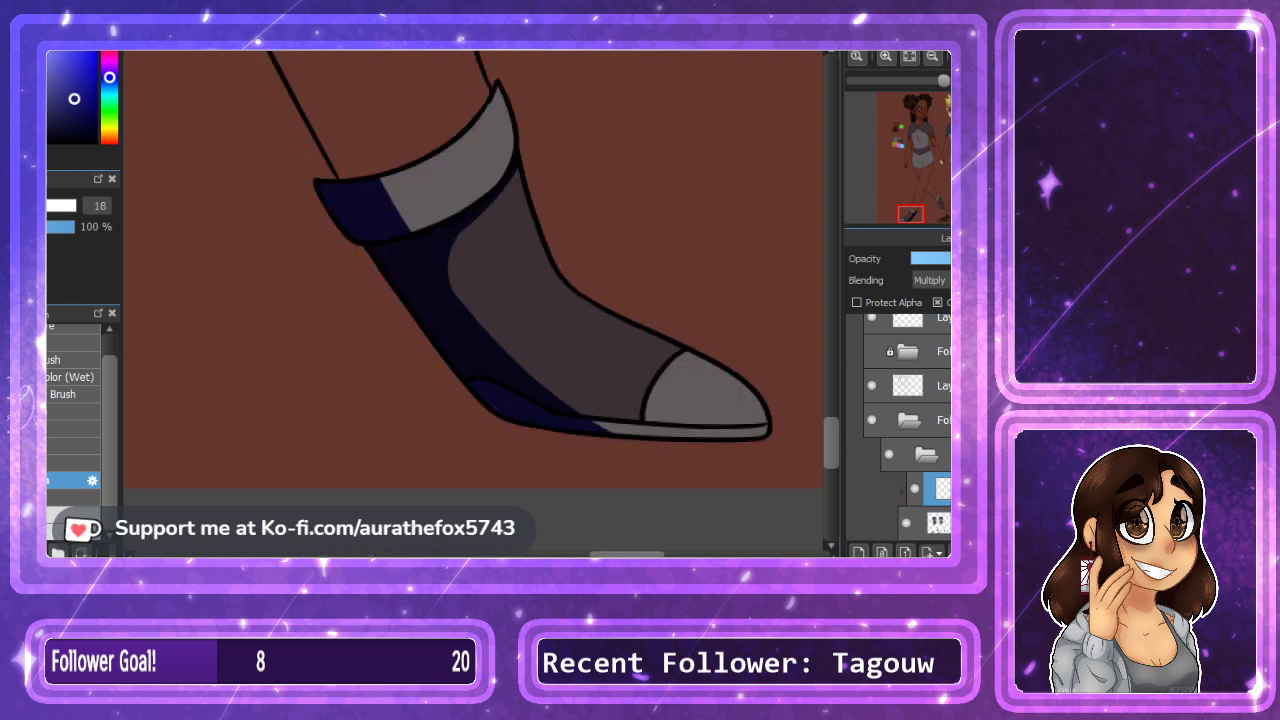
mouse_move(542, 411)
mouse_down()
mouse_move(746, 433)
mouse_move(770, 422)
mouse_up()
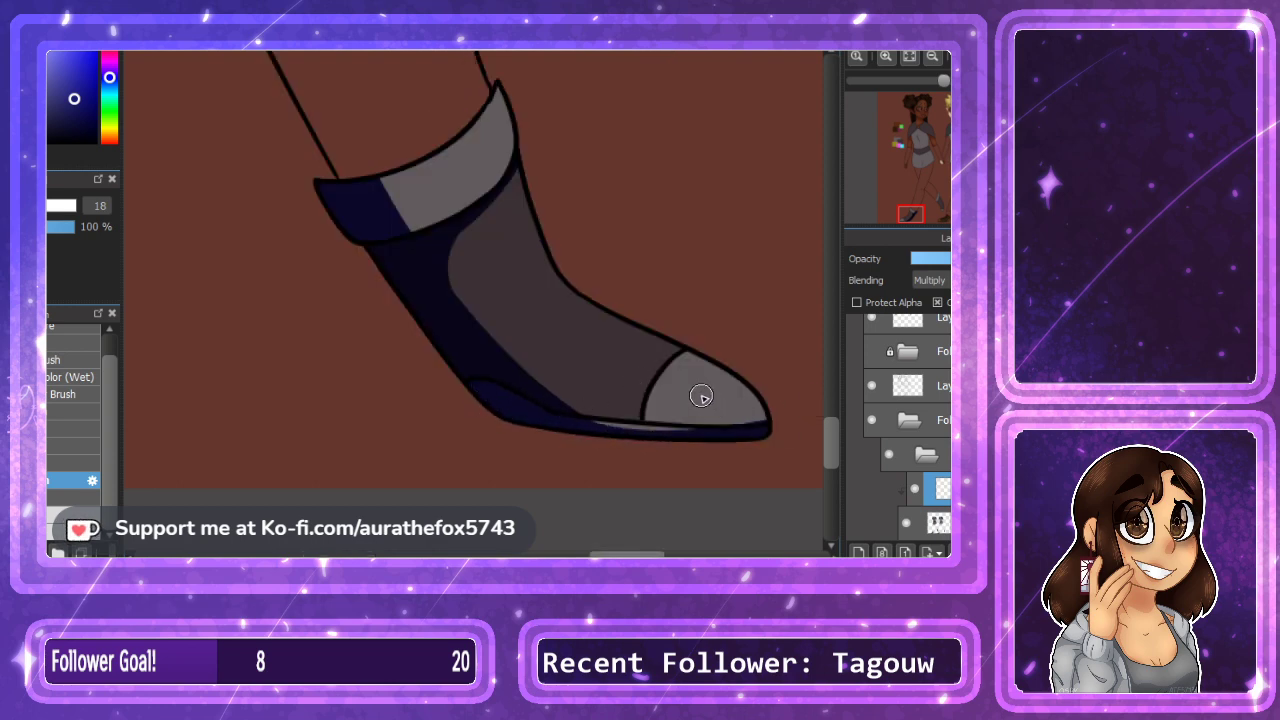
drag(657, 379, 685, 414)
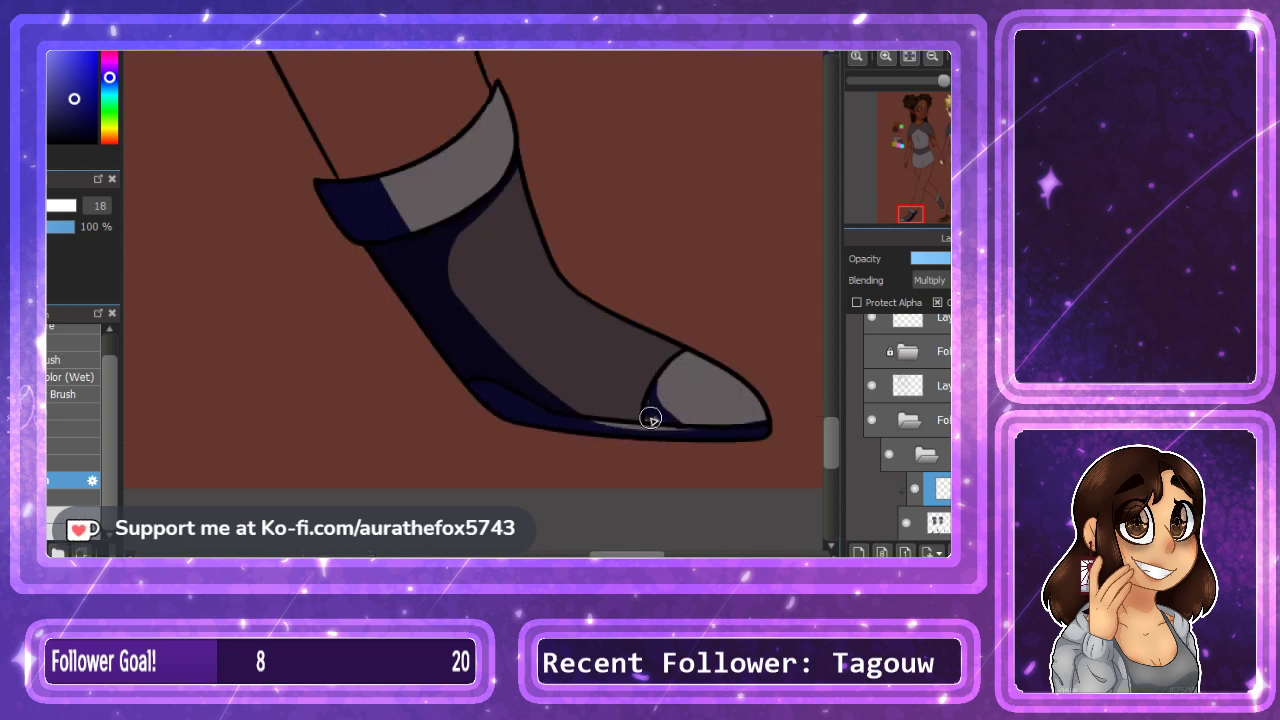
Undo the stray stroke on the braided character's rear boot and cover the whole boot with dark blue shadow.
key(h)
drag(934, 193, 939, 199)
click(932, 57)
click(932, 57)
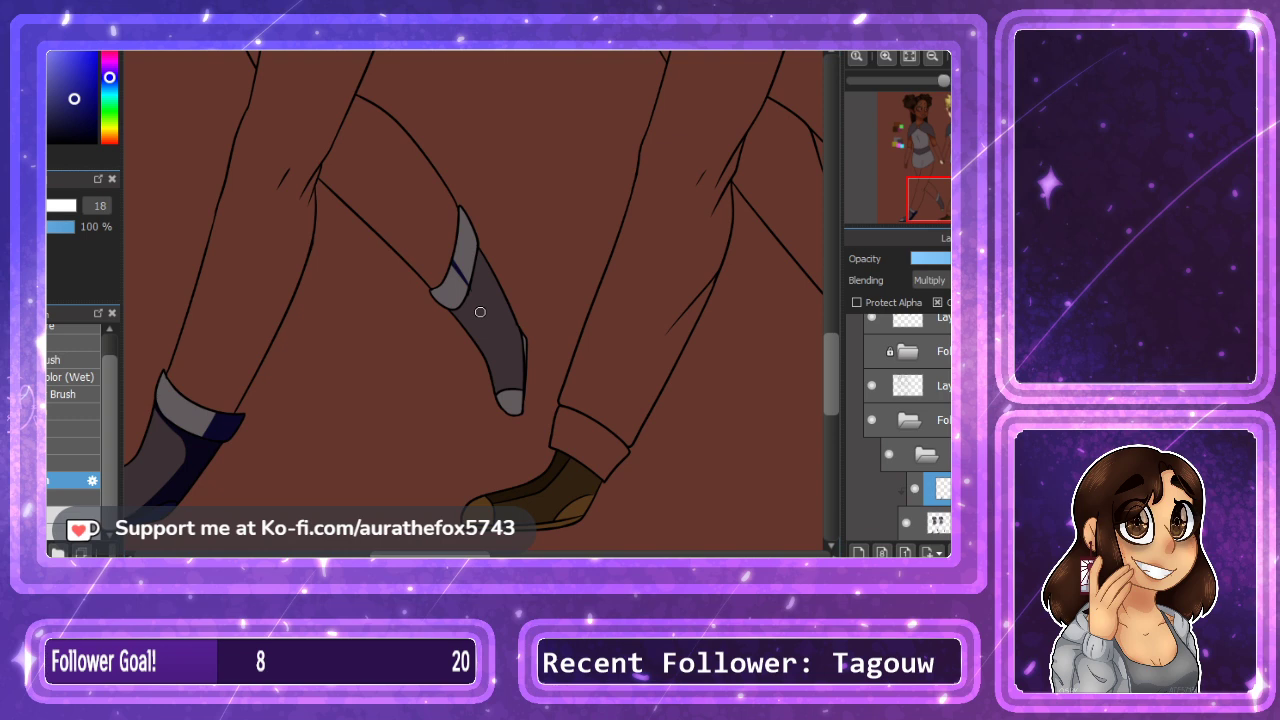
key(ctrl+z)
drag(402, 184, 552, 430)
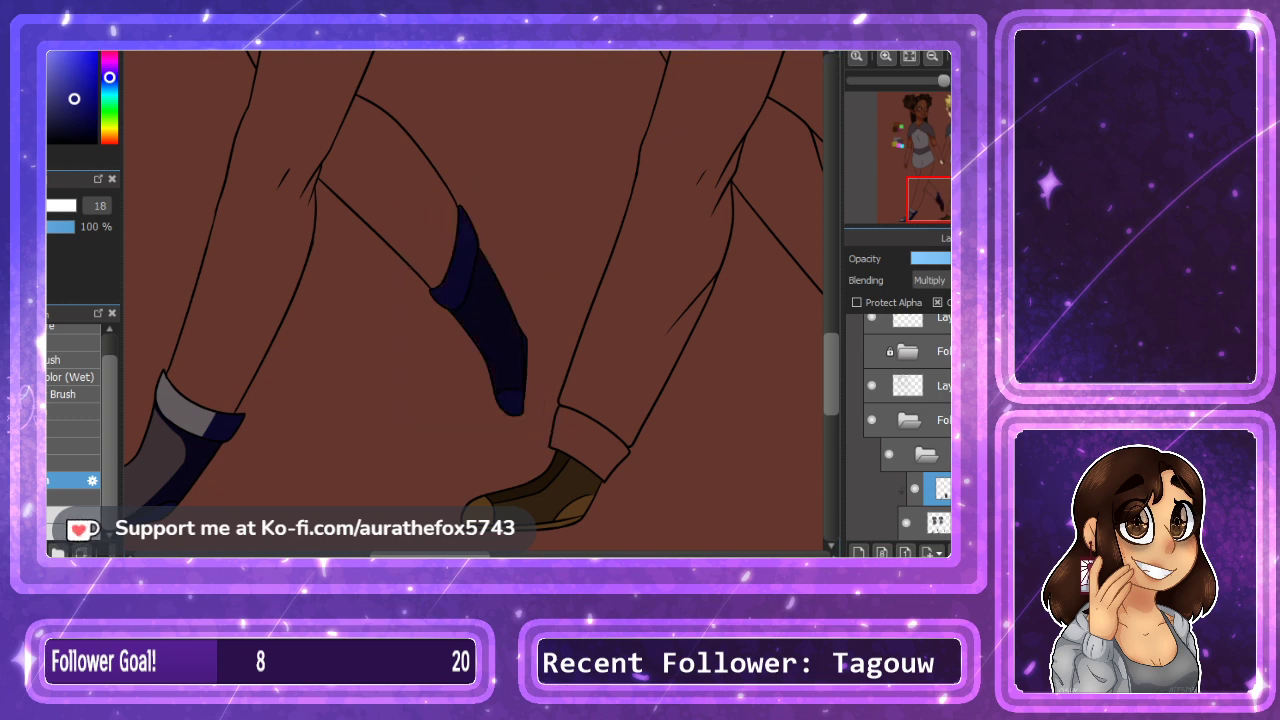
Cover the blond character's raised rear shoe with a dark red shadow colour.
drag(740, 300, 262, 290)
right_click(372, 240)
drag(371, 245, 478, 428)
drag(450, 350, 526, 312)
click(909, 58)
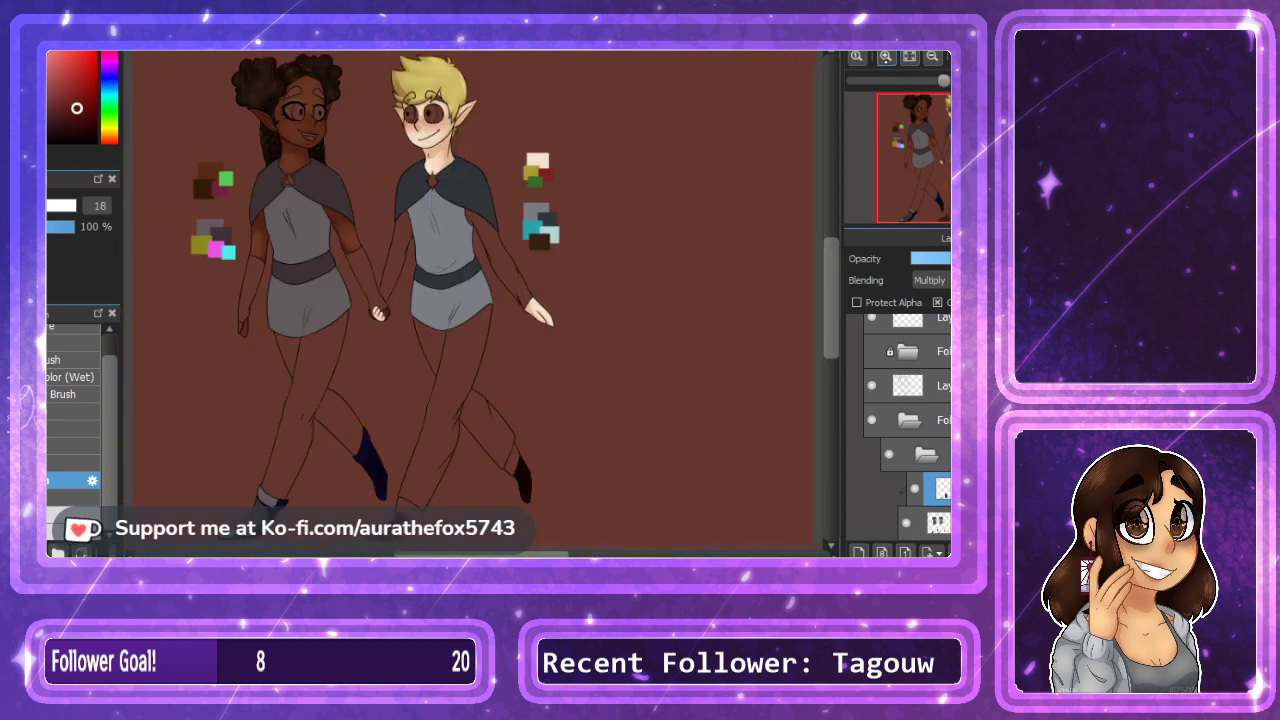
Erase the shadow along the front edge and toe cap of the blond character's rear shoe with a size 15 eraser.
click(857, 59)
drag(931, 180, 937, 210)
click(887, 60)
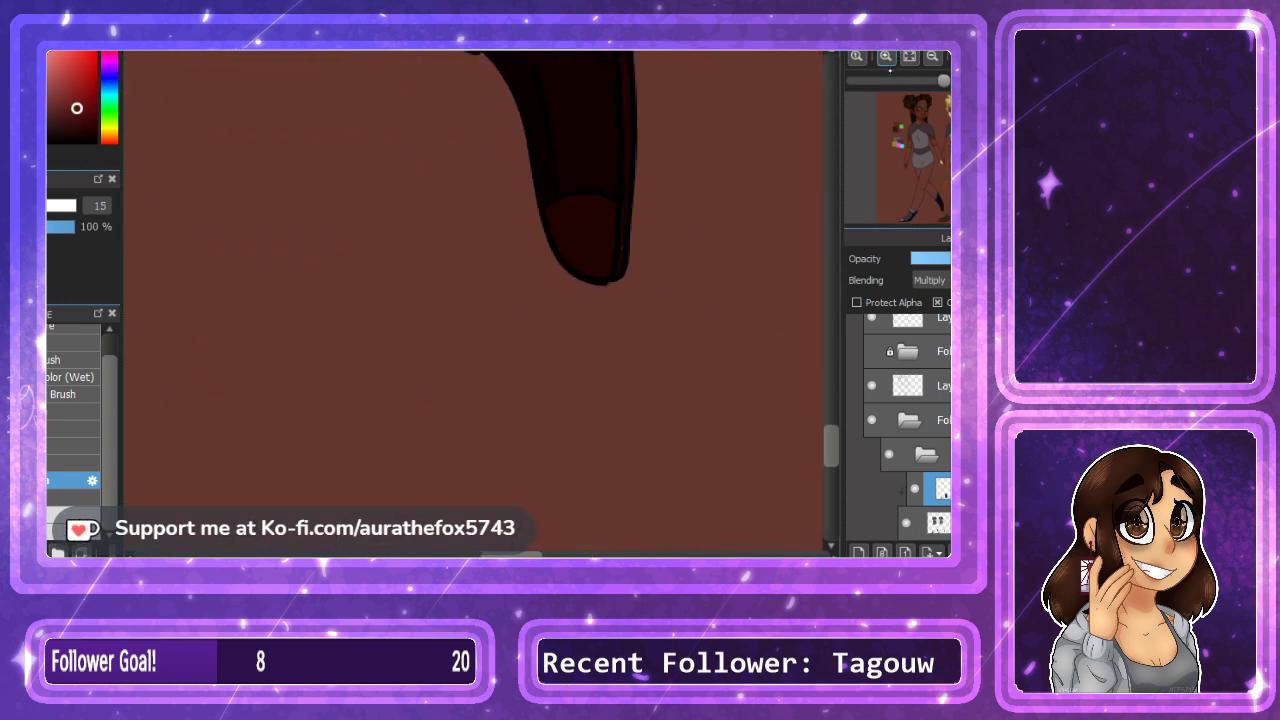
scroll(529, 229, up, 2)
mouse_move(503, 223)
mouse_down()
mouse_move(554, 395)
mouse_move(606, 438)
mouse_move(573, 395)
mouse_move(604, 449)
mouse_move(629, 420)
mouse_up()
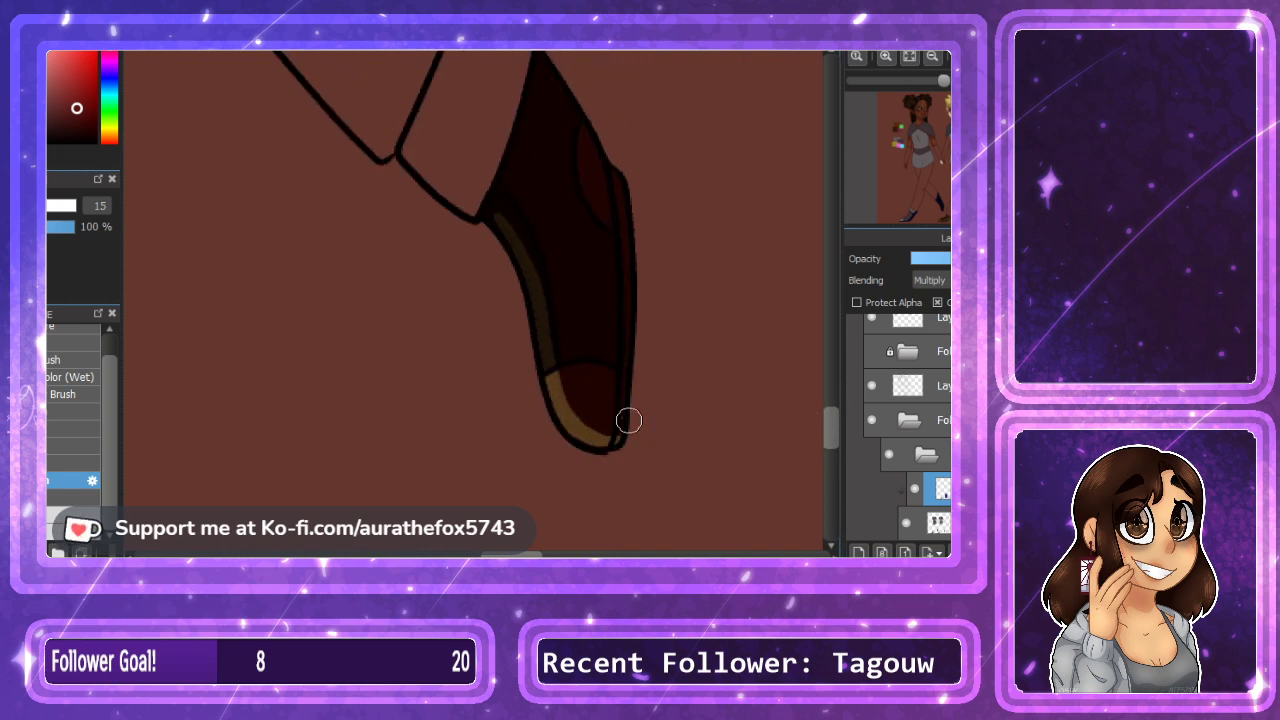
mouse_move(487, 211)
mouse_down()
mouse_move(512, 268)
mouse_move(563, 237)
mouse_move(509, 217)
mouse_move(527, 256)
mouse_up()
key(e)
drag(558, 374, 626, 430)
mouse_move(555, 347)
mouse_down()
mouse_move(606, 366)
mouse_move(650, 438)
mouse_up()
Erase the shadow along the cuff corner, front edge and toe cap of the braided character's rear boot.
drag(934, 202, 940, 204)
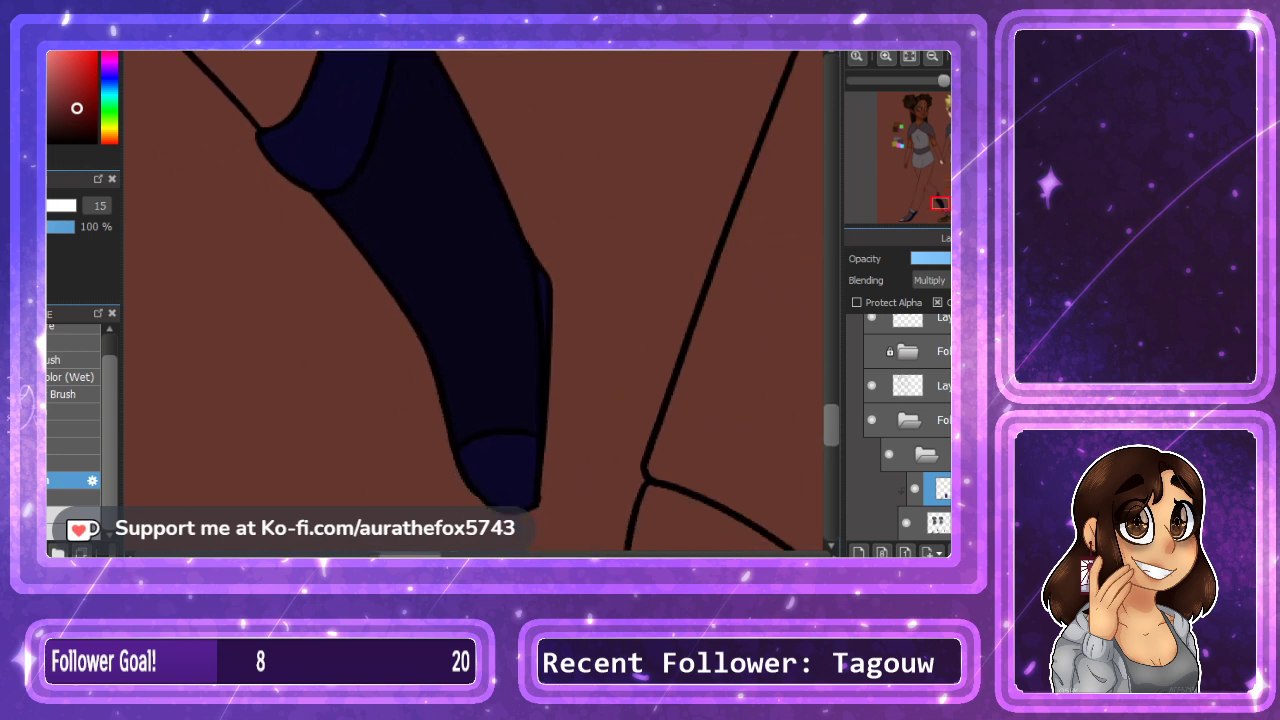
click(886, 57)
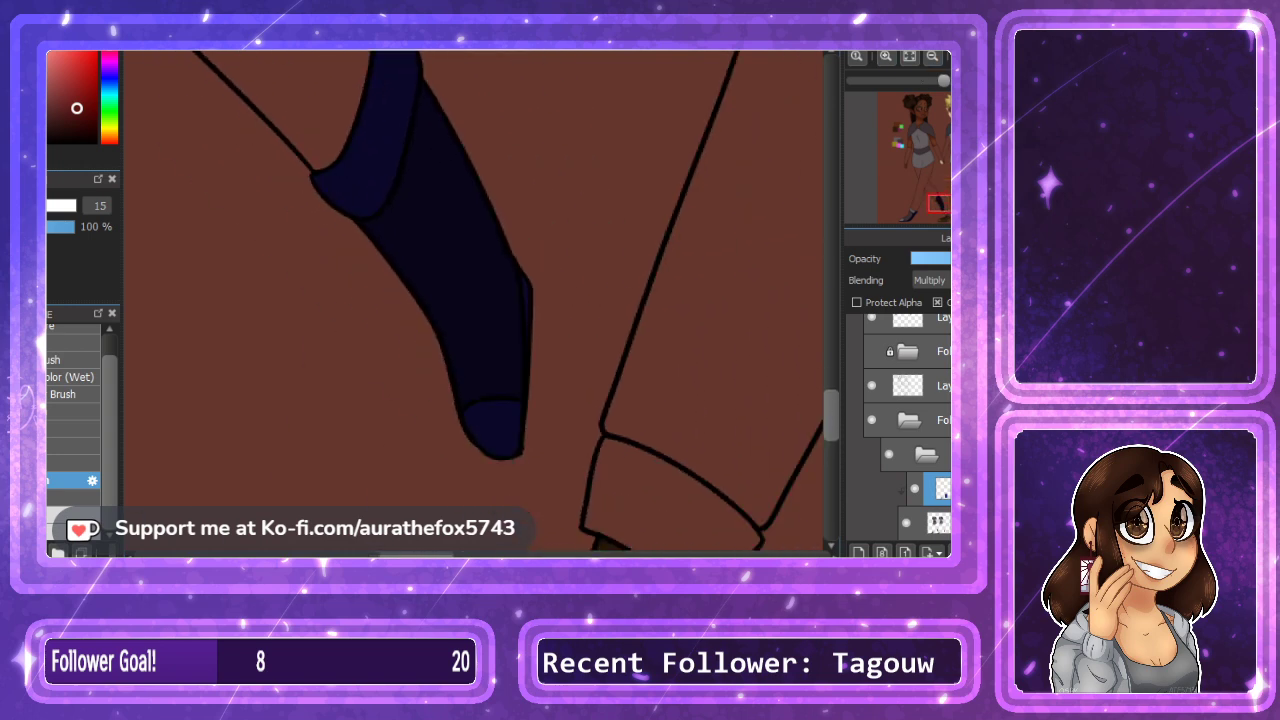
key(Down)
drag(655, 151, 534, 290)
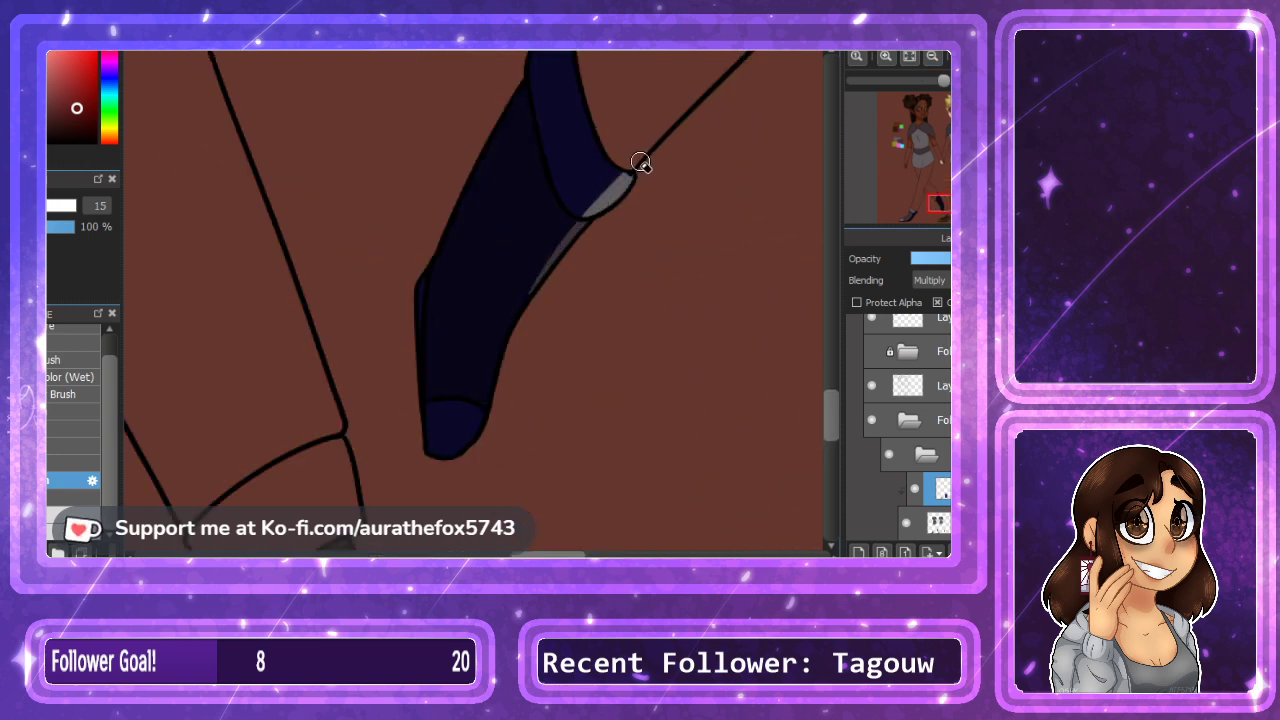
drag(622, 177, 480, 383)
mouse_move(428, 432)
mouse_down()
mouse_move(491, 377)
mouse_move(458, 393)
mouse_move(470, 398)
mouse_move(487, 337)
mouse_move(482, 392)
mouse_move(566, 249)
mouse_up()
drag(462, 422, 412, 451)
drag(507, 319, 609, 184)
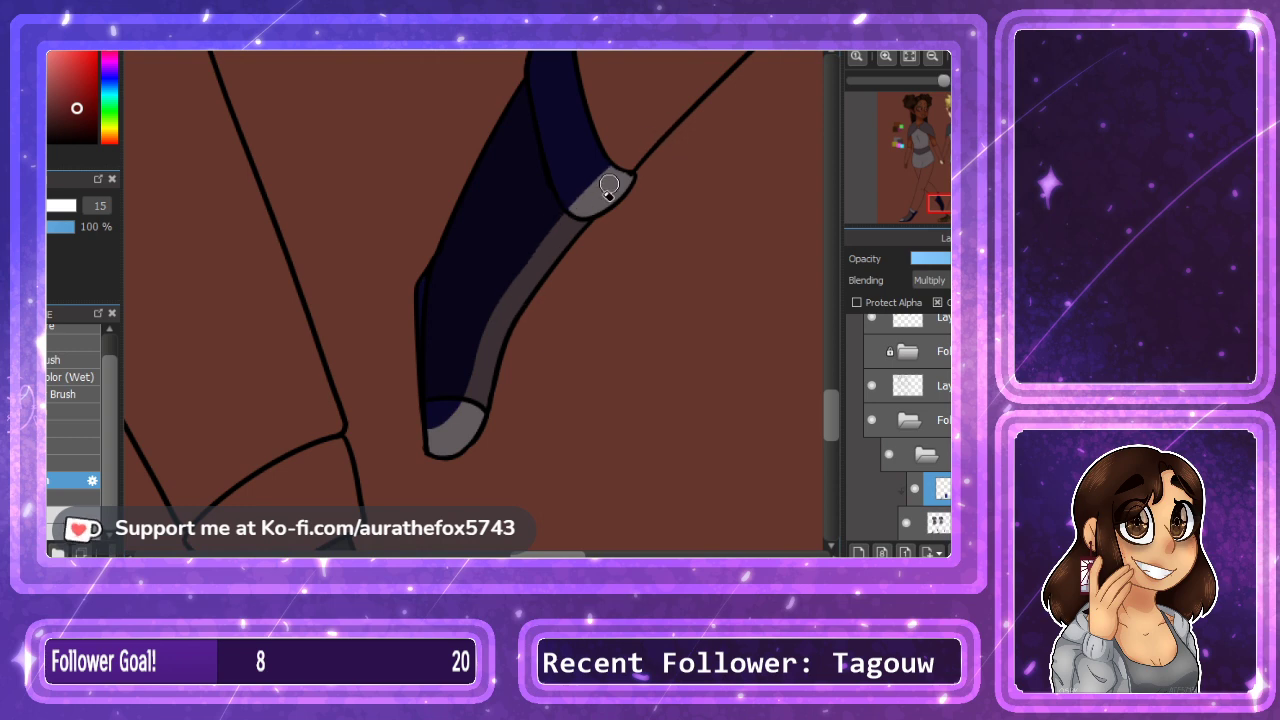
key(h)
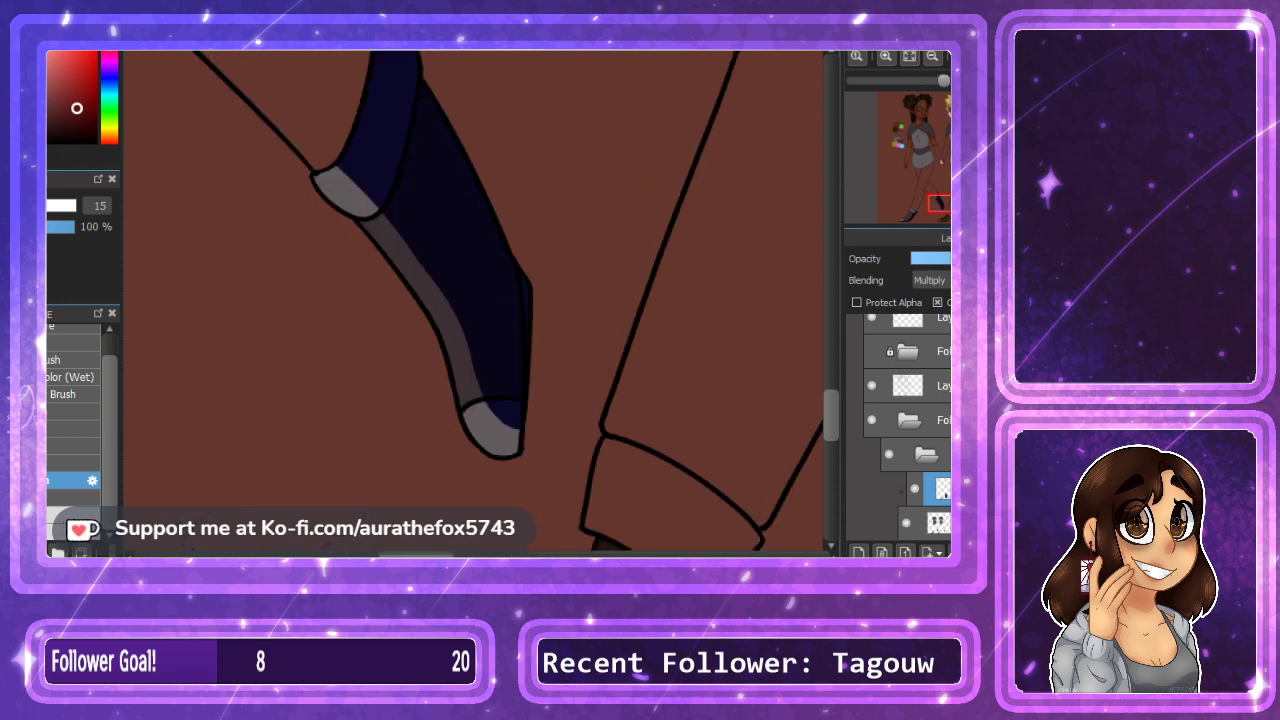
Shade the outer side and the opposite upper corner of the braided character's skirt with dark blue at brush size 18.
key(x)
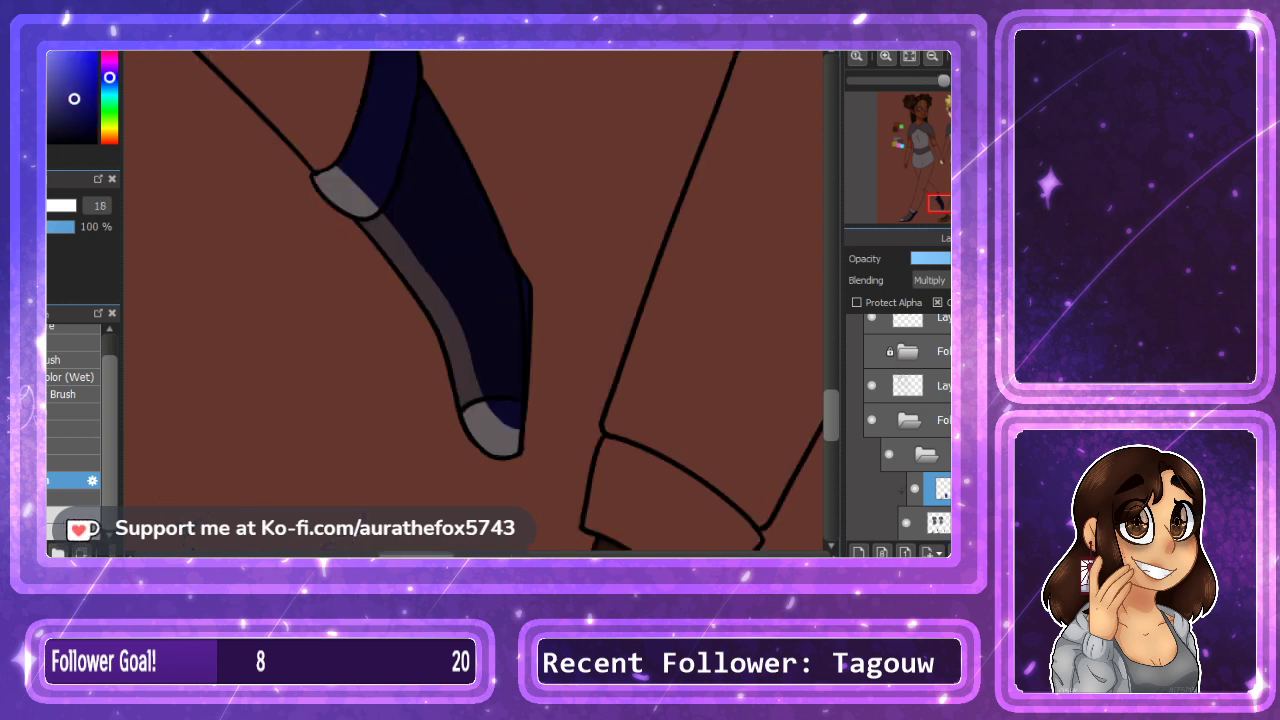
drag(938, 158, 921, 160)
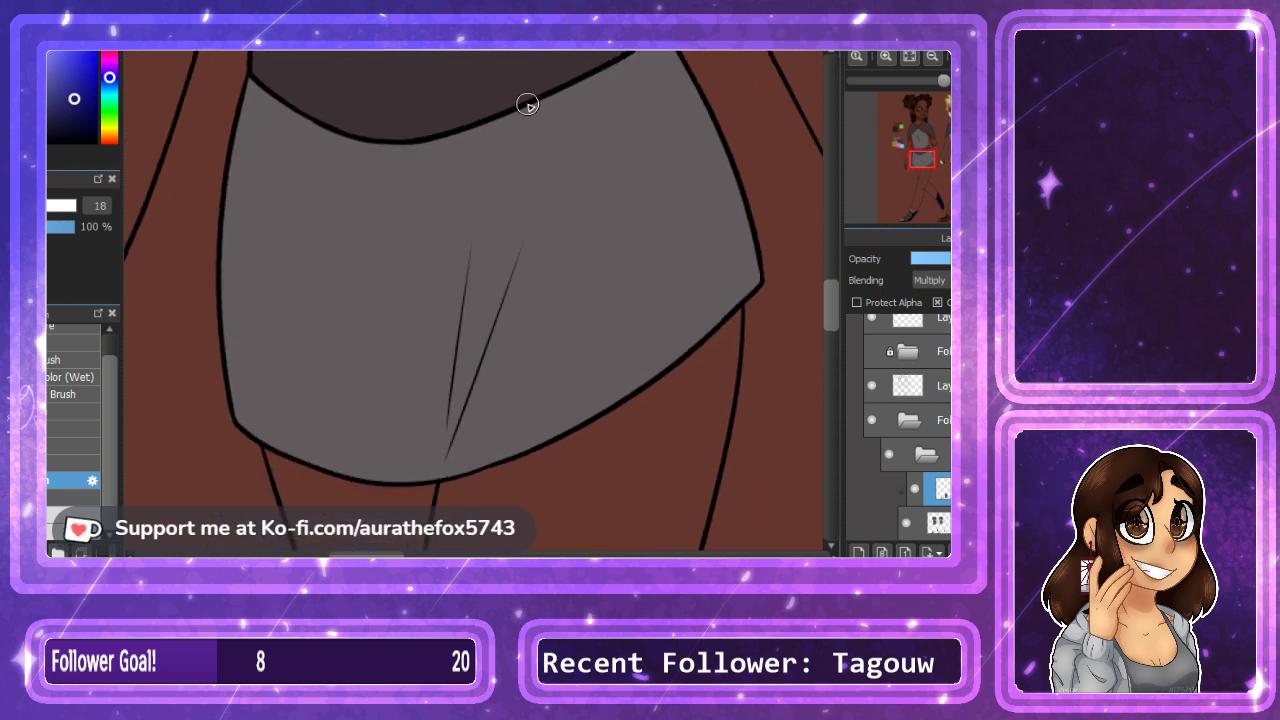
mouse_move(528, 104)
mouse_down()
mouse_move(640, 263)
mouse_move(584, 418)
mouse_up()
click(691, 205)
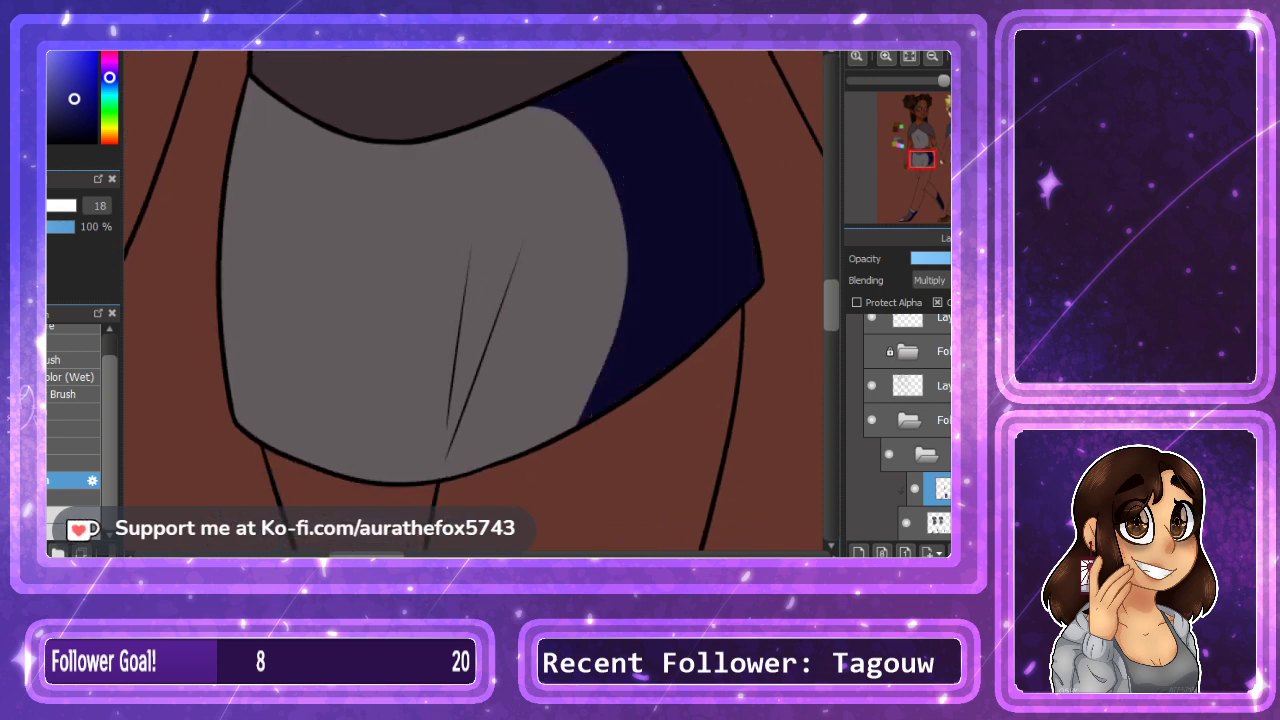
key(h)
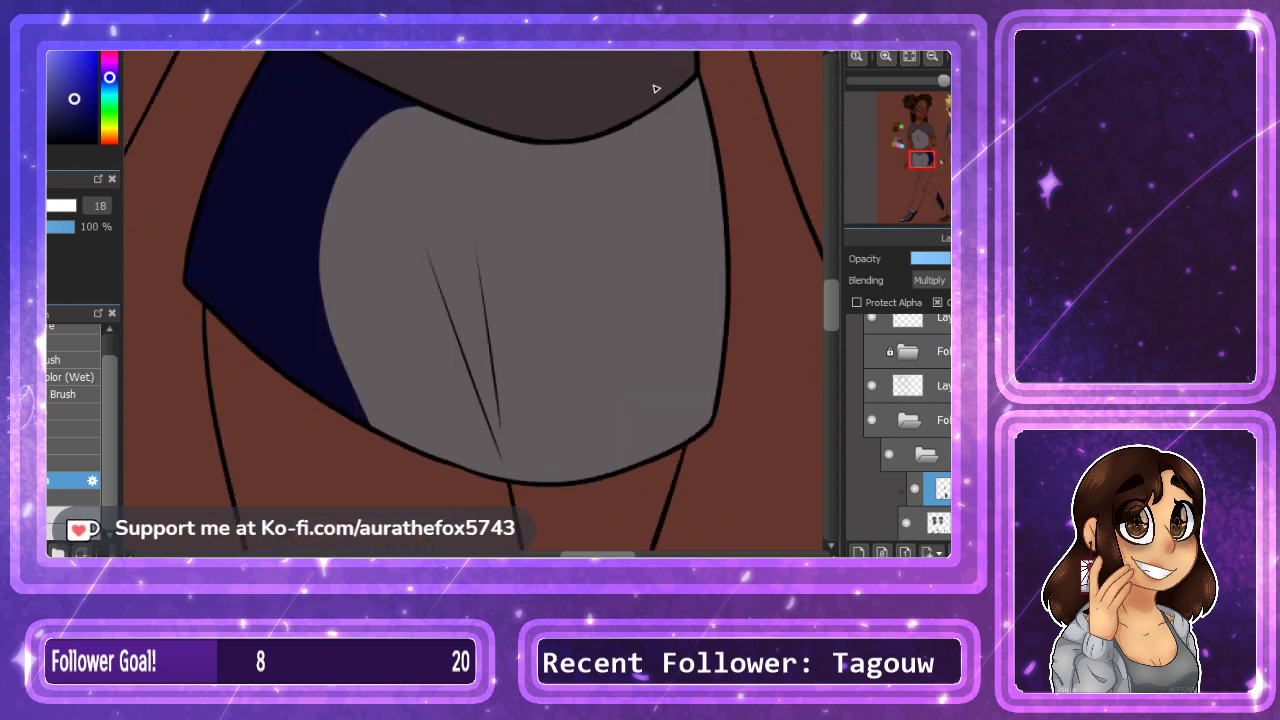
click(688, 102)
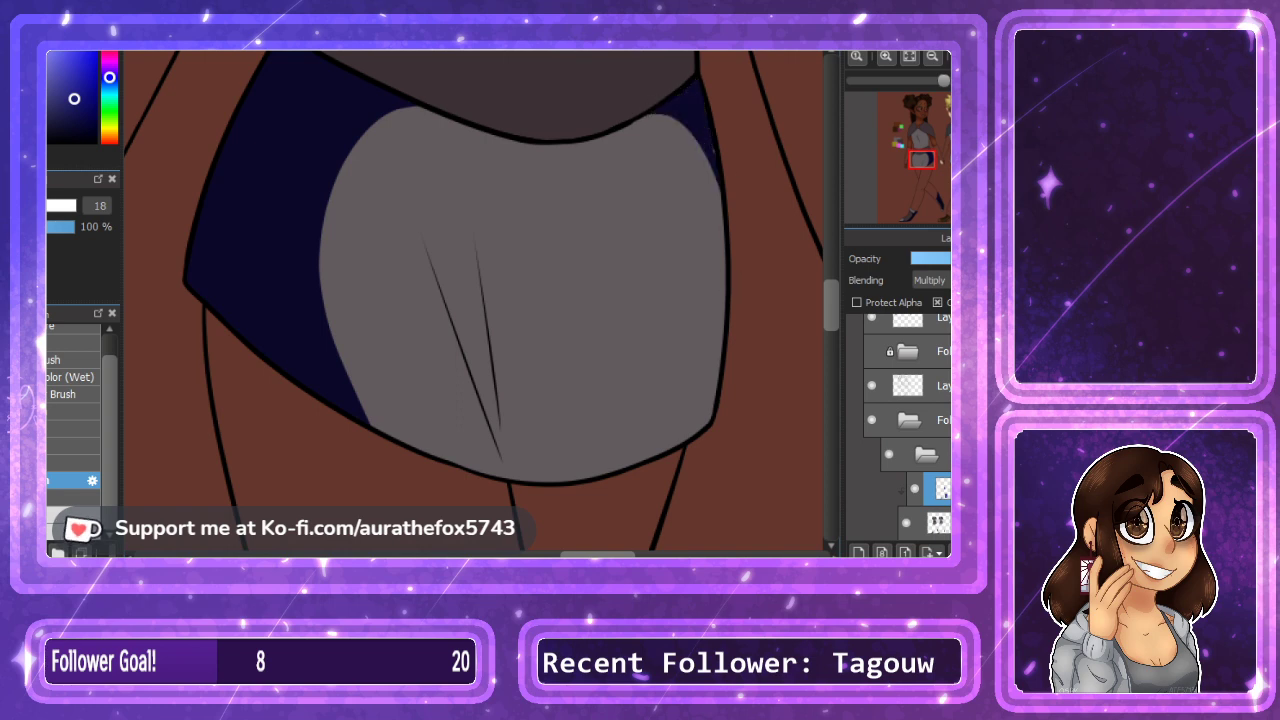
key(h)
Outline the space between the skirt's two fold lines with a size 5.3 brush, curving the upper end, and fill it dark blue.
click(886, 57)
click(886, 57)
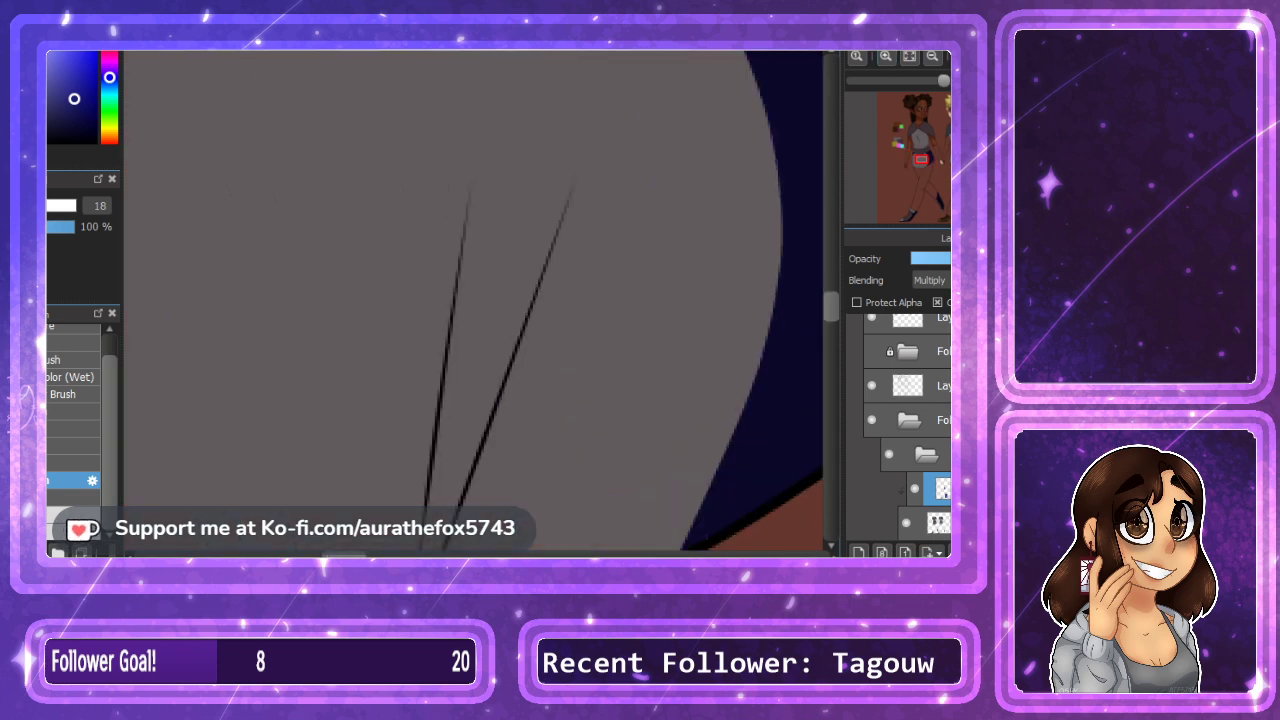
click(73, 497)
mouse_move(470, 185)
mouse_down()
mouse_move(530, 256)
mouse_move(578, 172)
mouse_up()
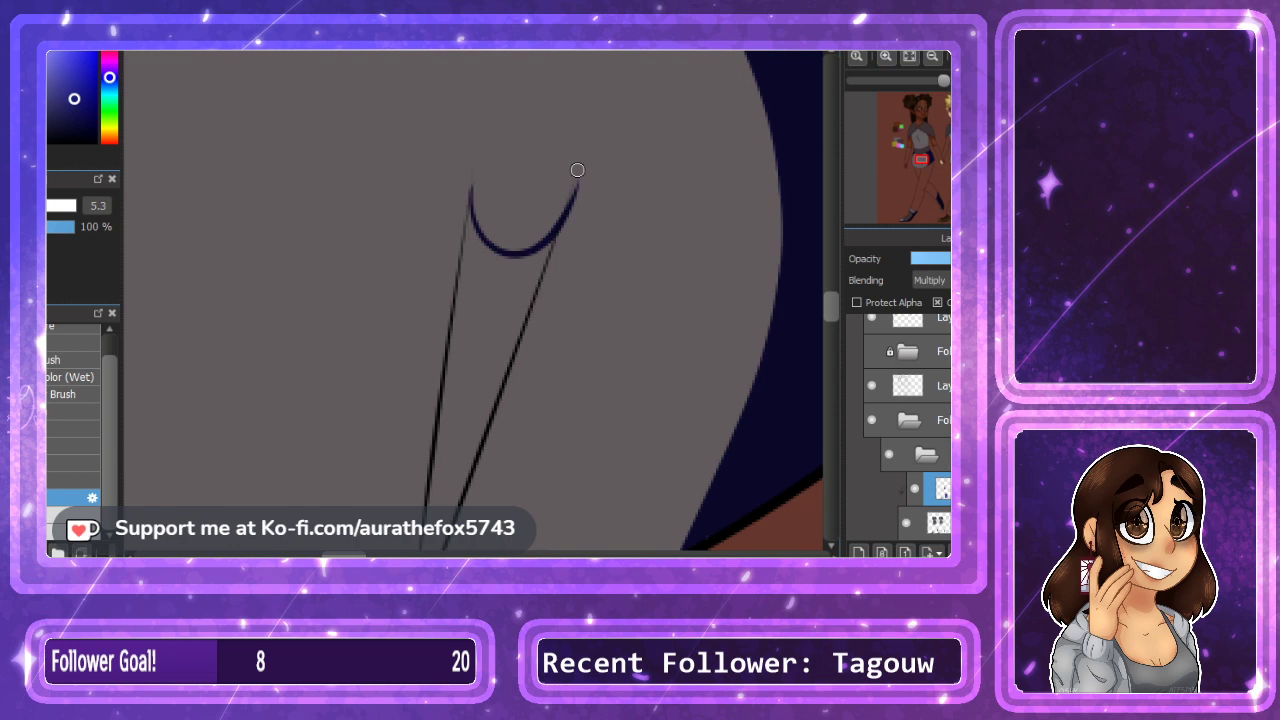
key(ctrl+z)
mouse_move(471, 189)
mouse_down()
mouse_move(529, 247)
mouse_move(577, 165)
mouse_up()
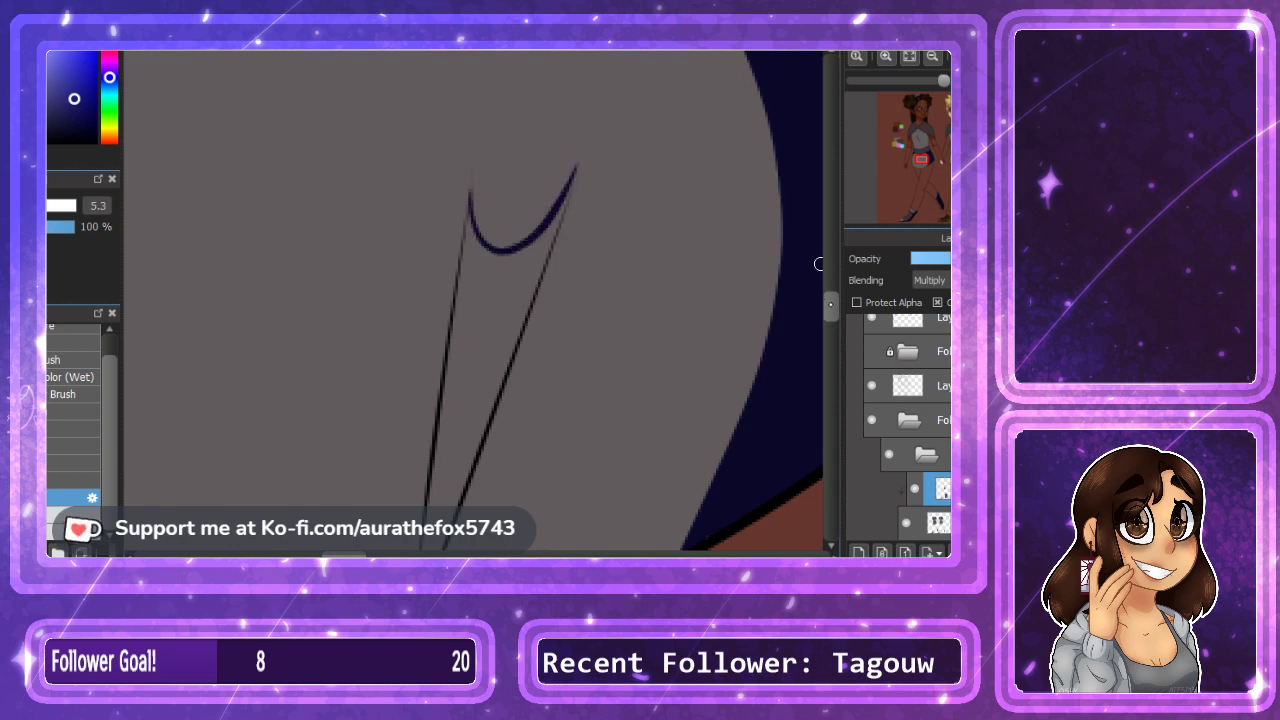
scroll(790, 300, down, 3)
drag(423, 343, 438, 328)
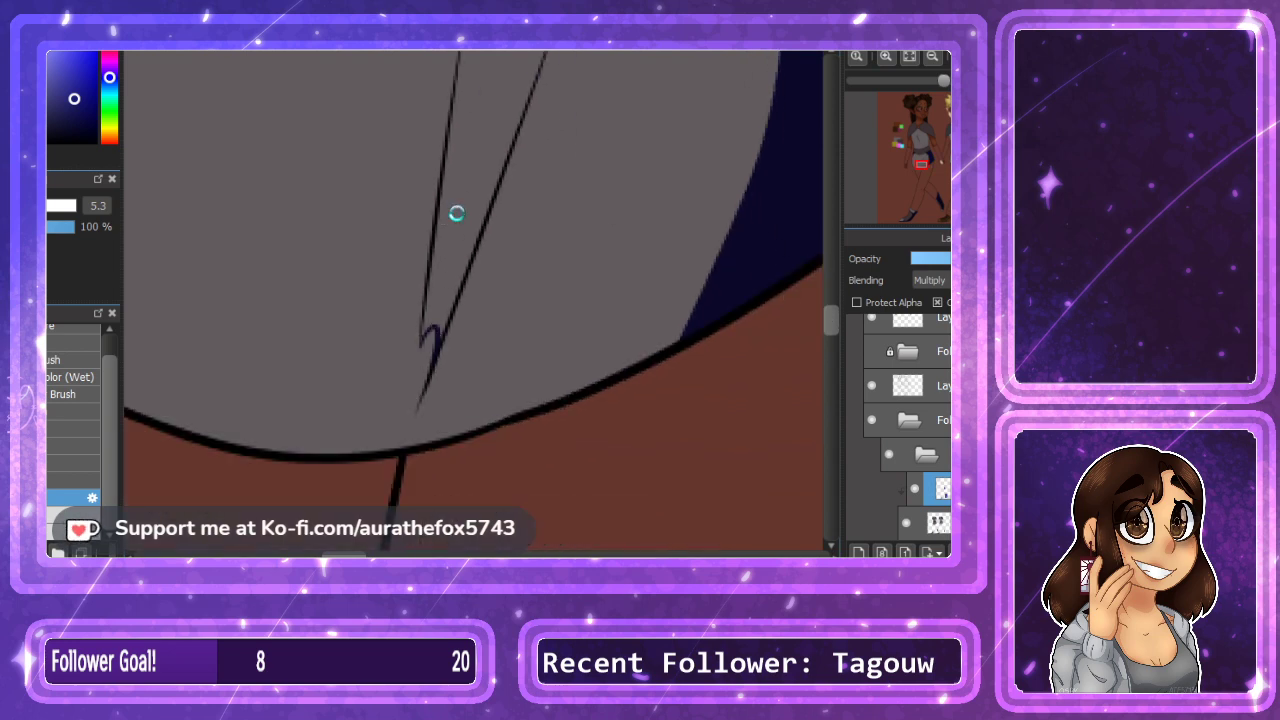
click(456, 213)
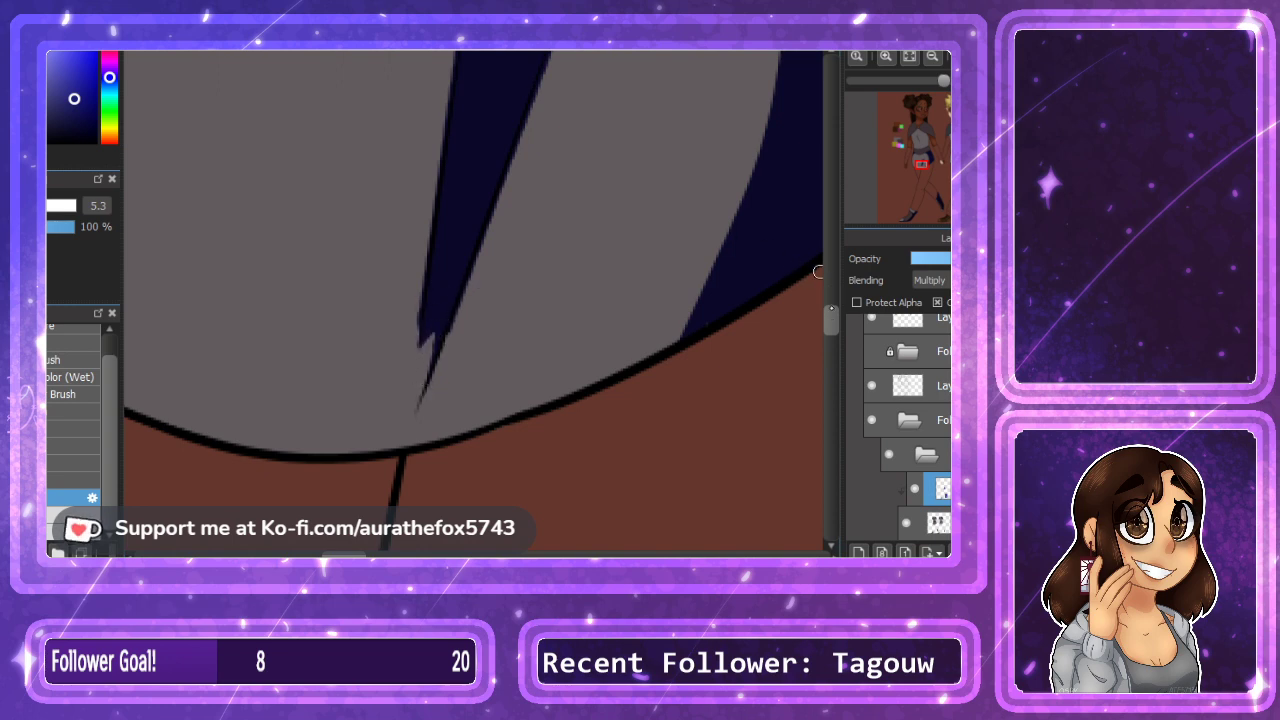
scroll(818, 271, up, 3)
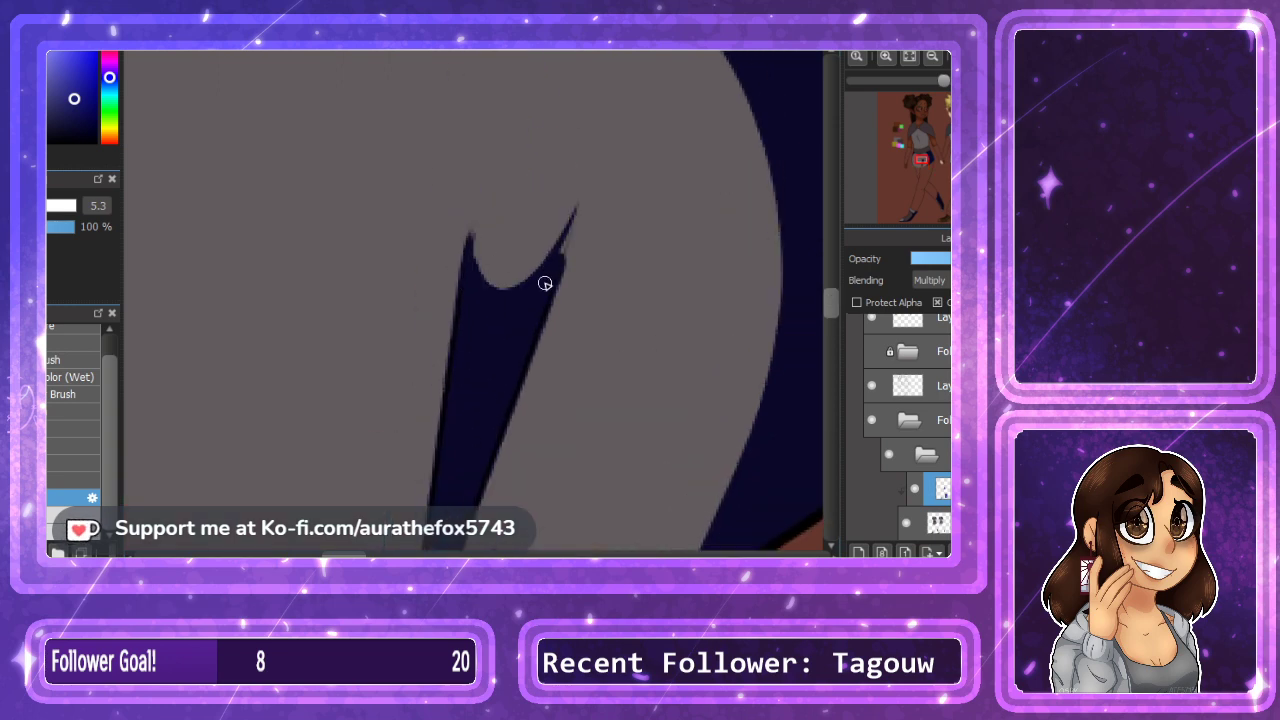
drag(576, 212, 543, 313)
Shade the outer end of the braided character's waistband dark blue with a curved inner edge.
click(932, 57)
drag(926, 151, 920, 153)
mouse_move(570, 174)
mouse_down()
mouse_move(580, 234)
mouse_move(623, 180)
mouse_move(640, 180)
mouse_up()
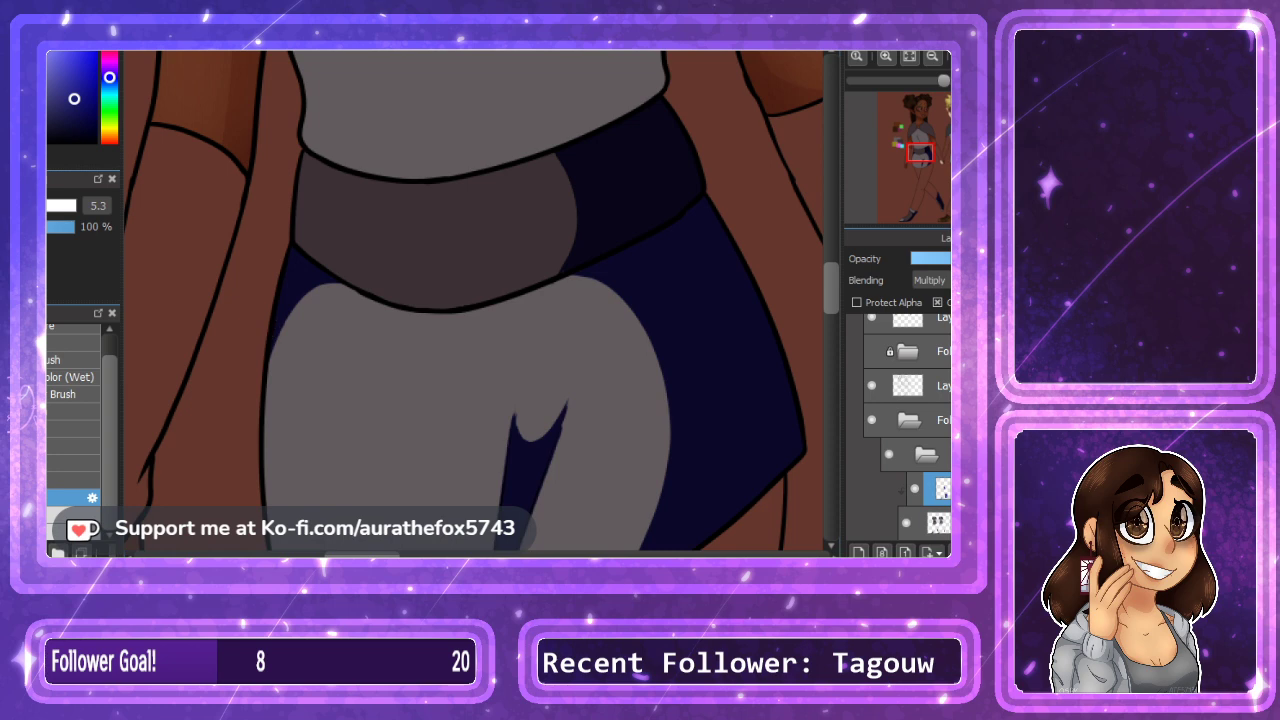
Shade the braided character's top dark blue beneath the cape and down the outer side of the torso.
drag(835, 283, 830, 242)
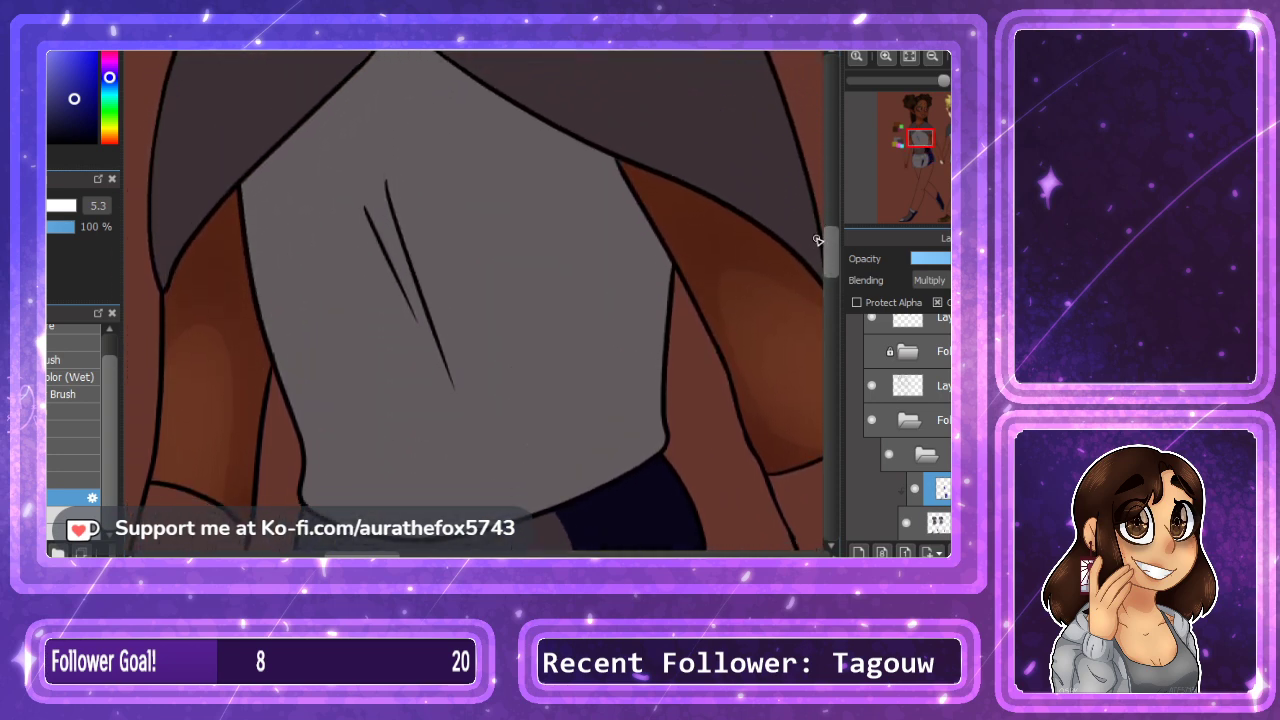
mouse_move(244, 210)
mouse_down()
mouse_move(403, 106)
mouse_move(568, 463)
mouse_up()
click(634, 273)
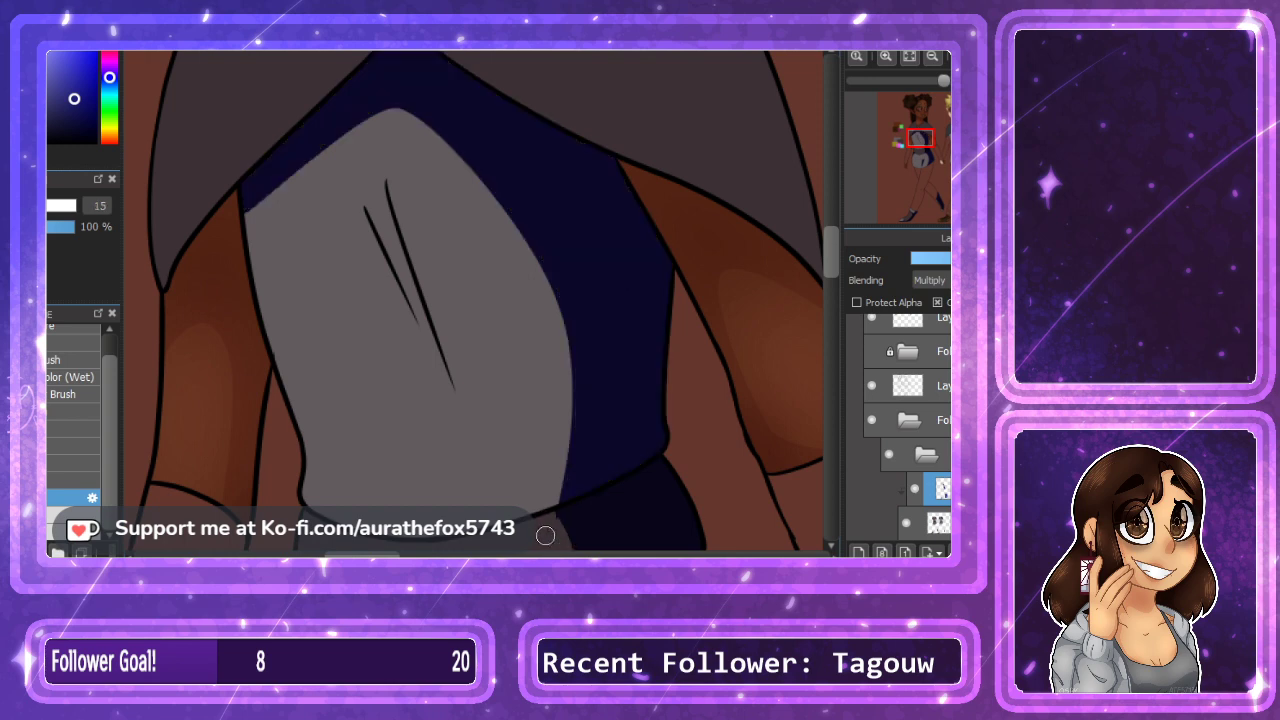
Outline the fold between the two crease lines on the braided character's top at brush size 5.3 and fill it dark blue.
key(b)
click(945, 57)
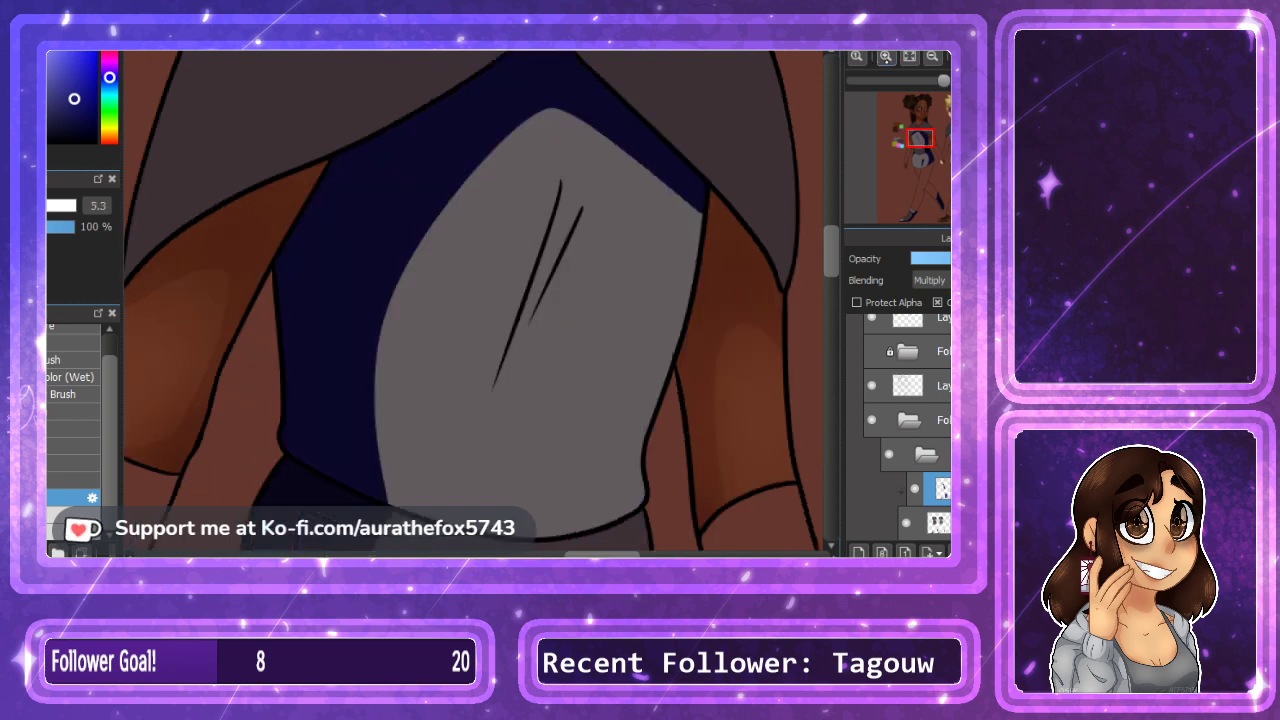
click(886, 58)
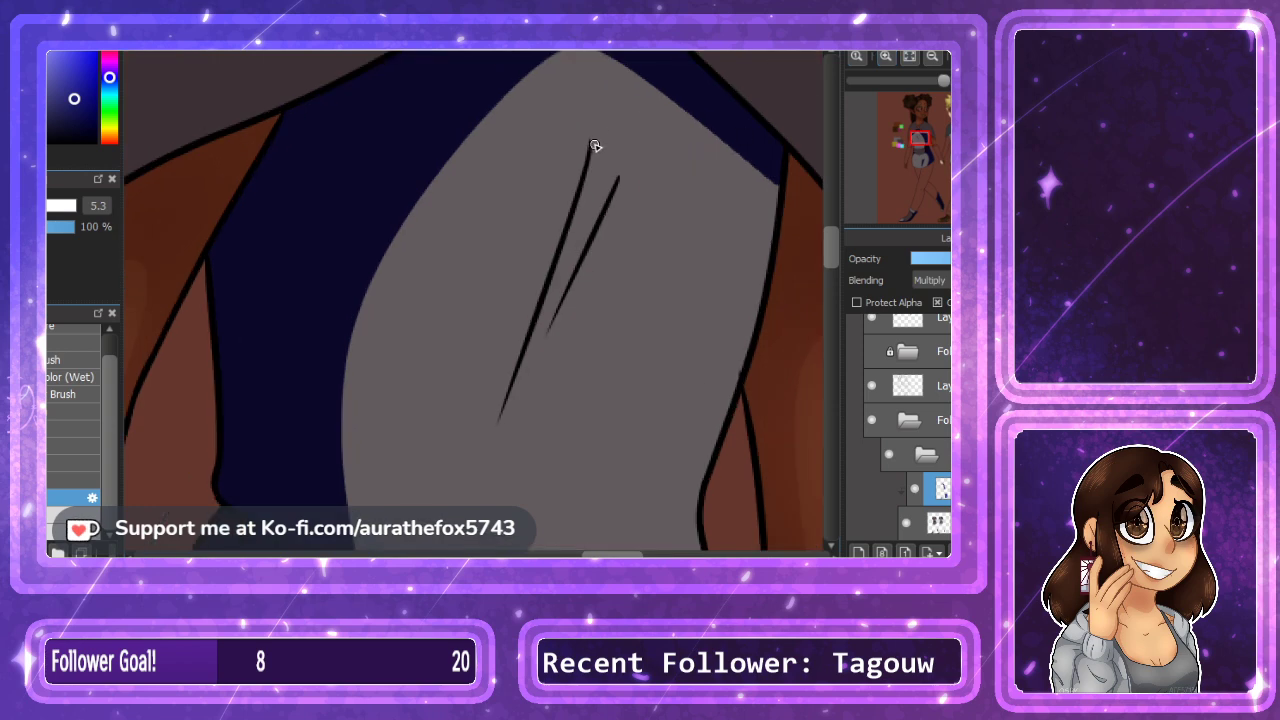
mouse_move(590, 140)
mouse_down()
mouse_move(609, 172)
mouse_move(648, 141)
mouse_up()
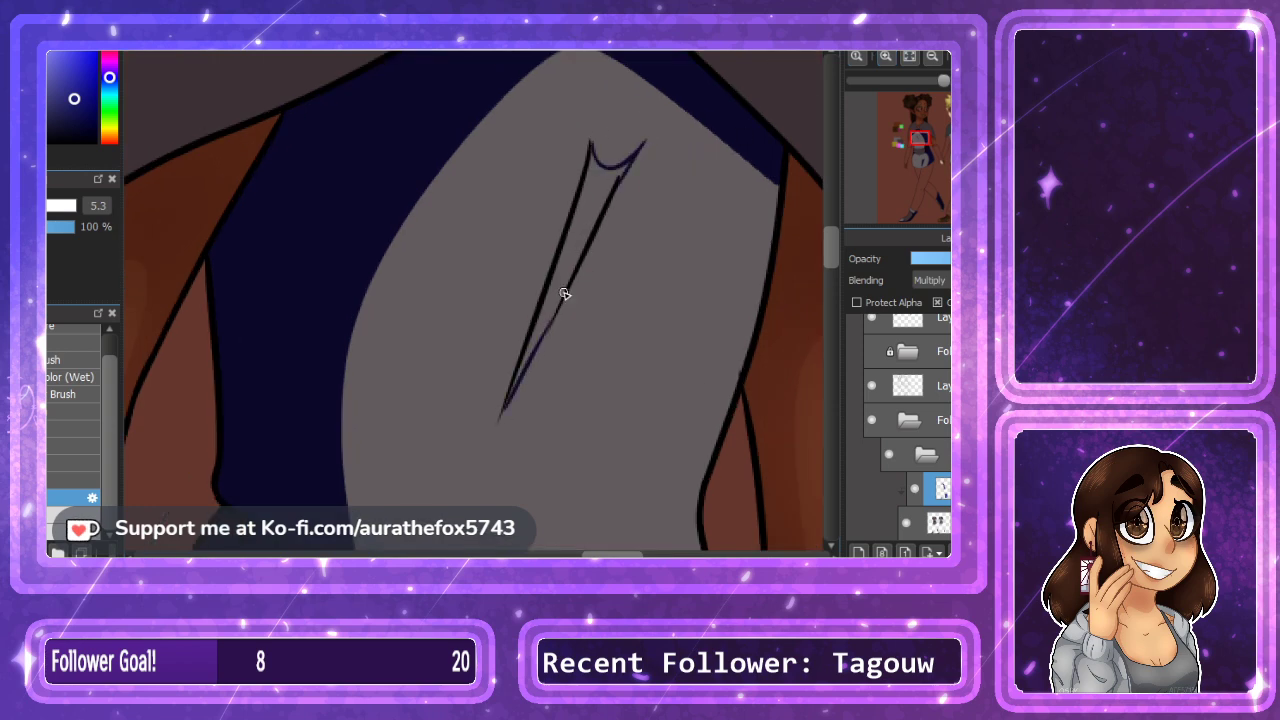
click(569, 260)
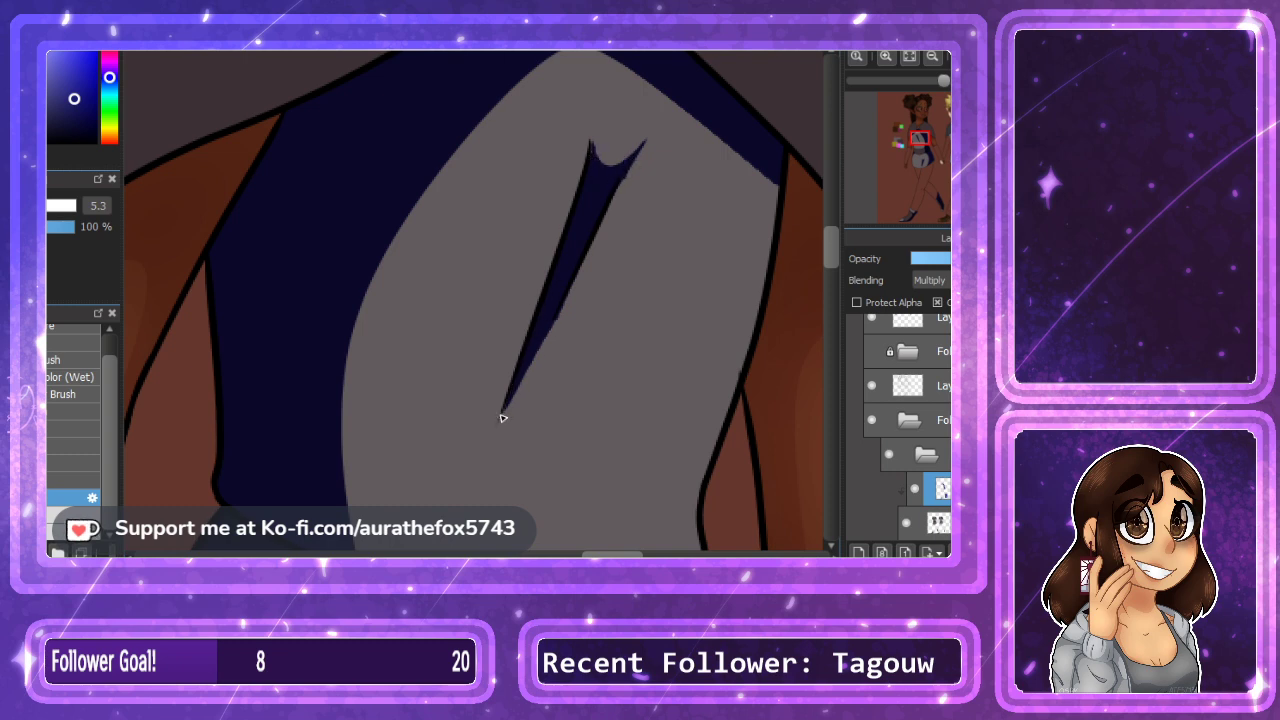
key(h)
drag(448, 300, 535, 300)
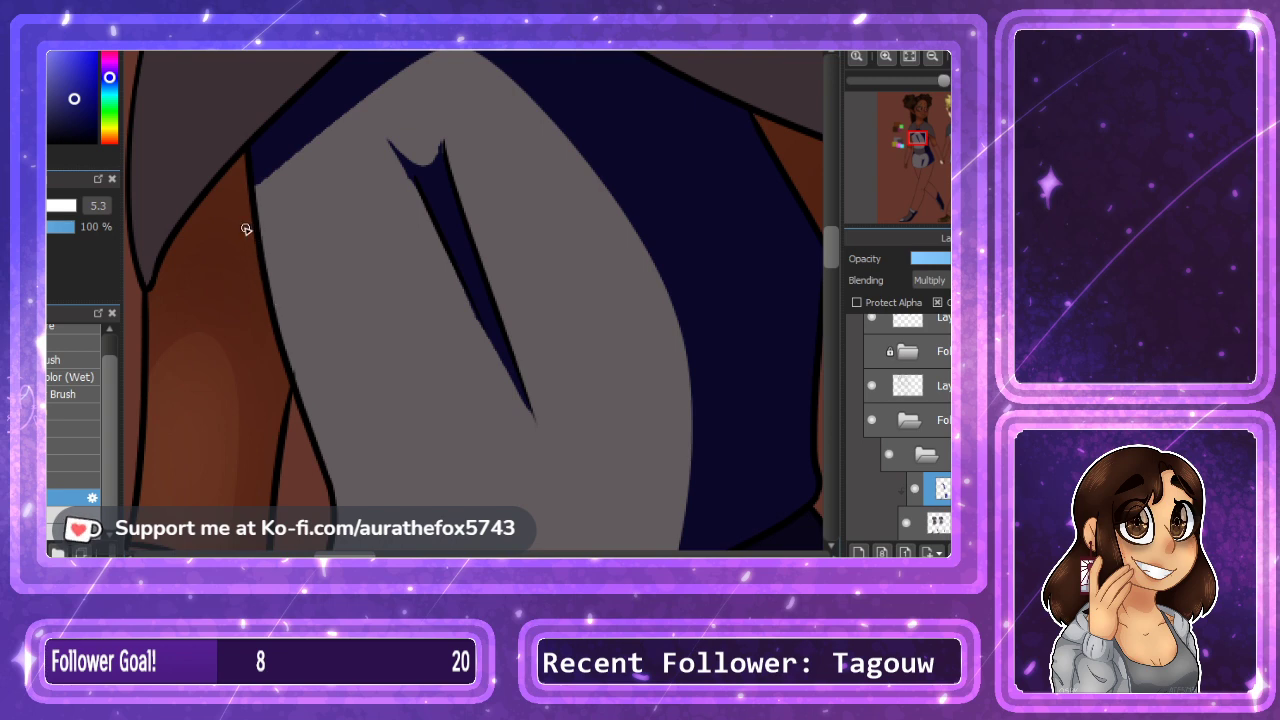
Draw upper and lower curved shadow lines across the braided character's top at size 5.3 and fill the band between them dark blue.
drag(293, 155, 452, 182)
key(ctrl+z)
mouse_move(270, 172)
mouse_down()
mouse_move(416, 185)
mouse_move(597, 174)
mouse_up()
click(932, 58)
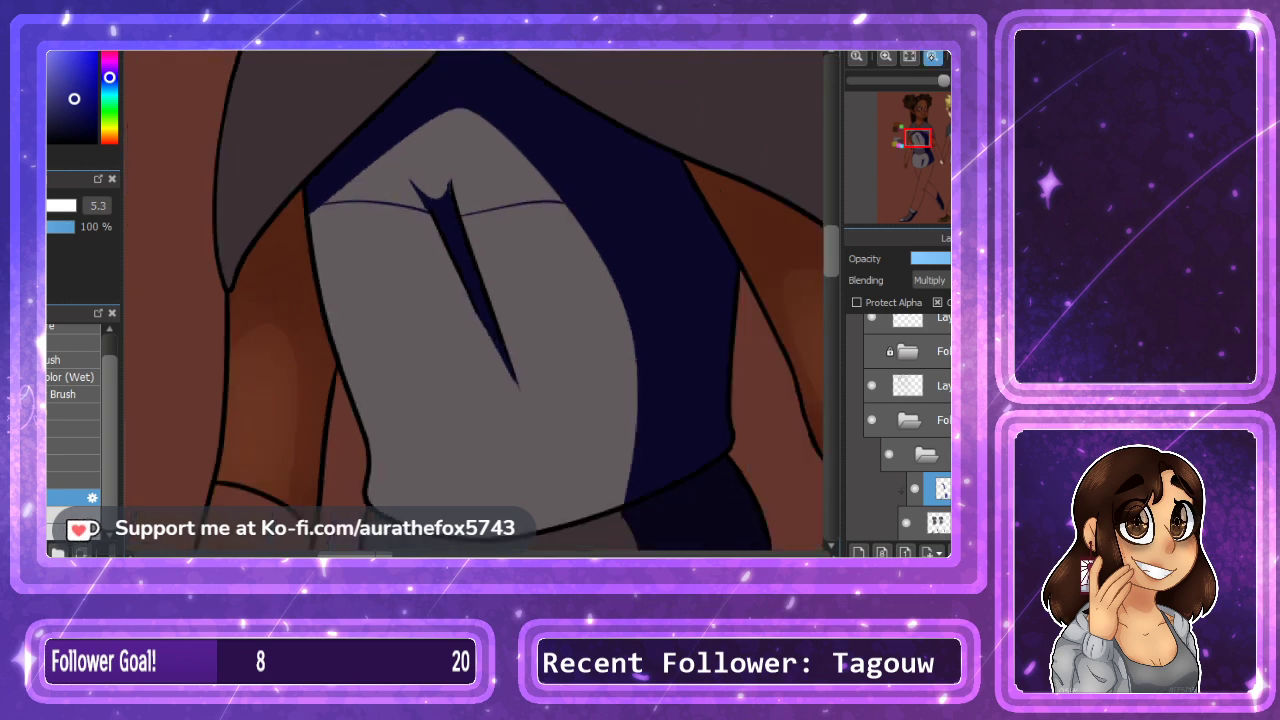
click(932, 58)
mouse_move(834, 247)
mouse_down()
mouse_move(834, 226)
mouse_move(834, 246)
mouse_up()
click(886, 57)
click(886, 57)
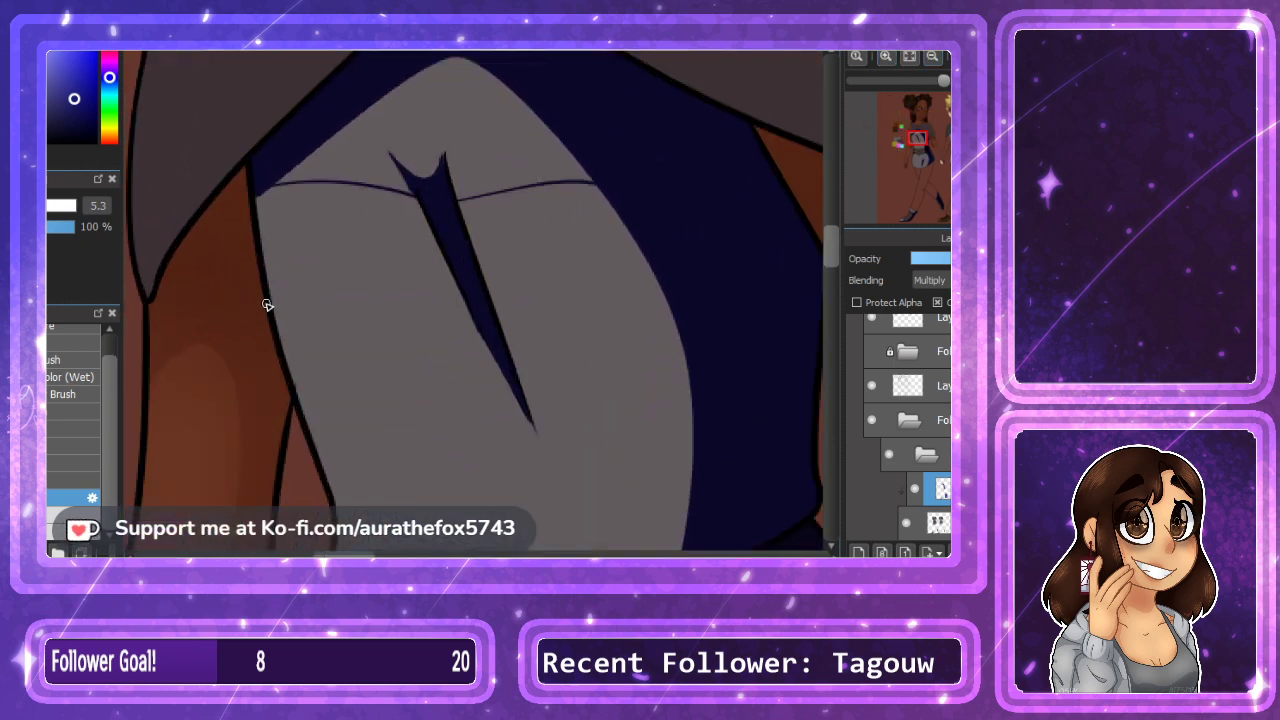
mouse_move(274, 316)
mouse_down()
mouse_move(430, 311)
mouse_move(474, 297)
mouse_up()
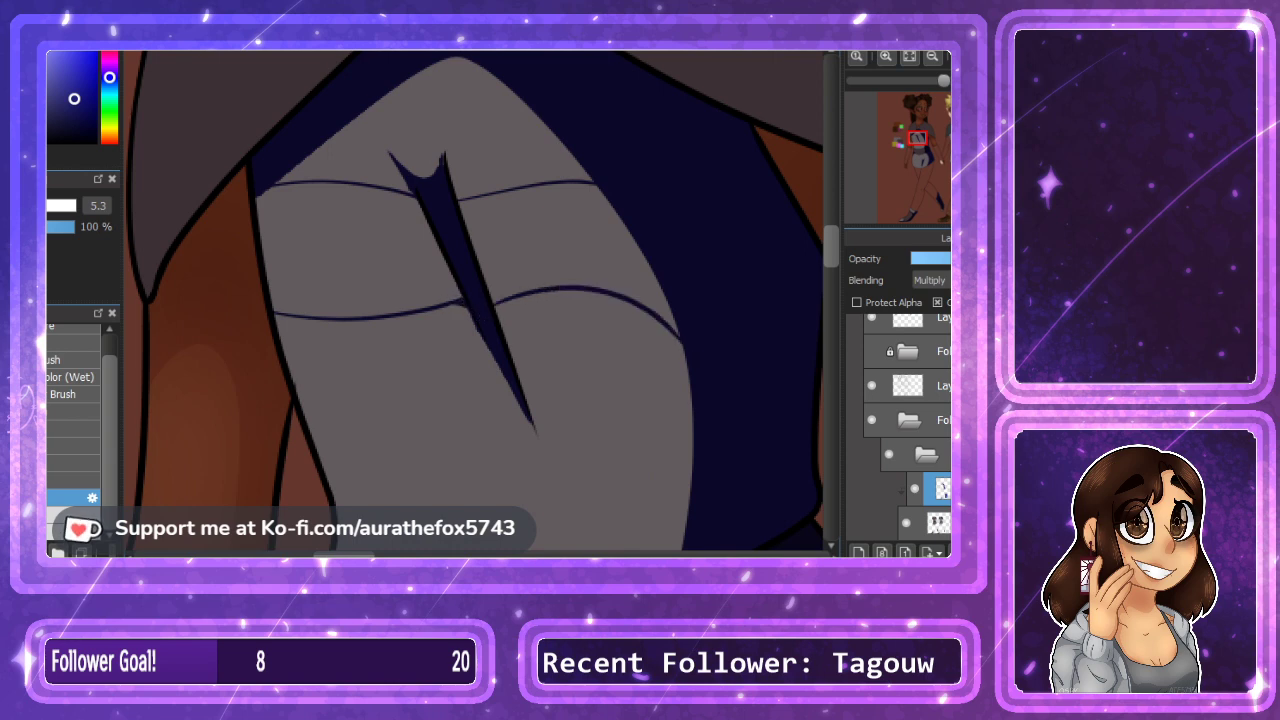
click(366, 263)
click(573, 213)
Erase the protruding upper corner and lower edge of the fold shadow on the top with a size 15 eraser.
key(Down)
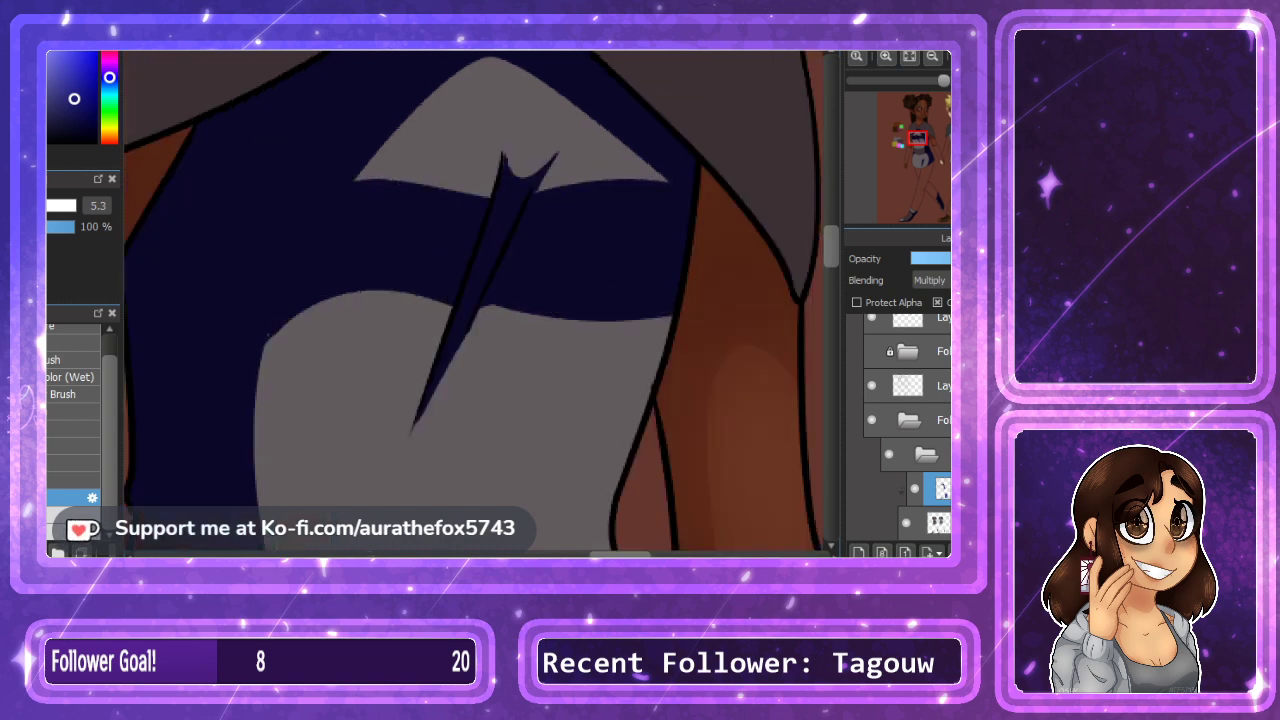
click(515, 157)
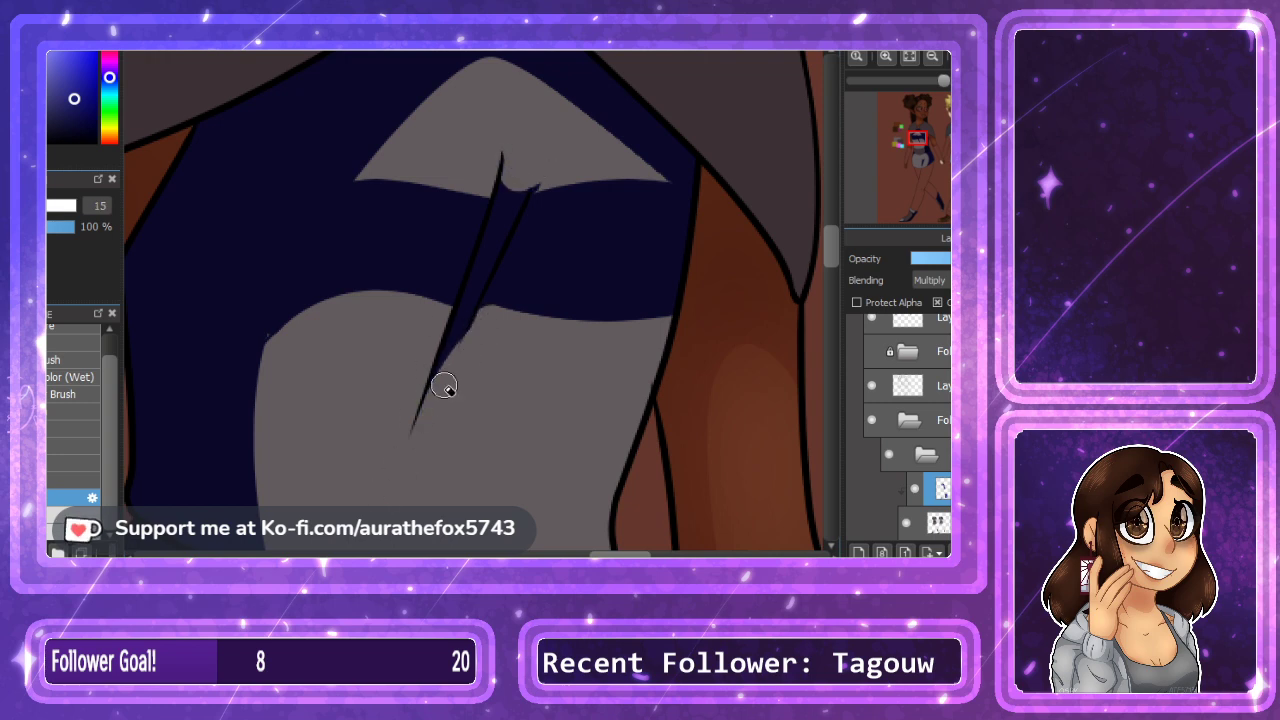
key(h)
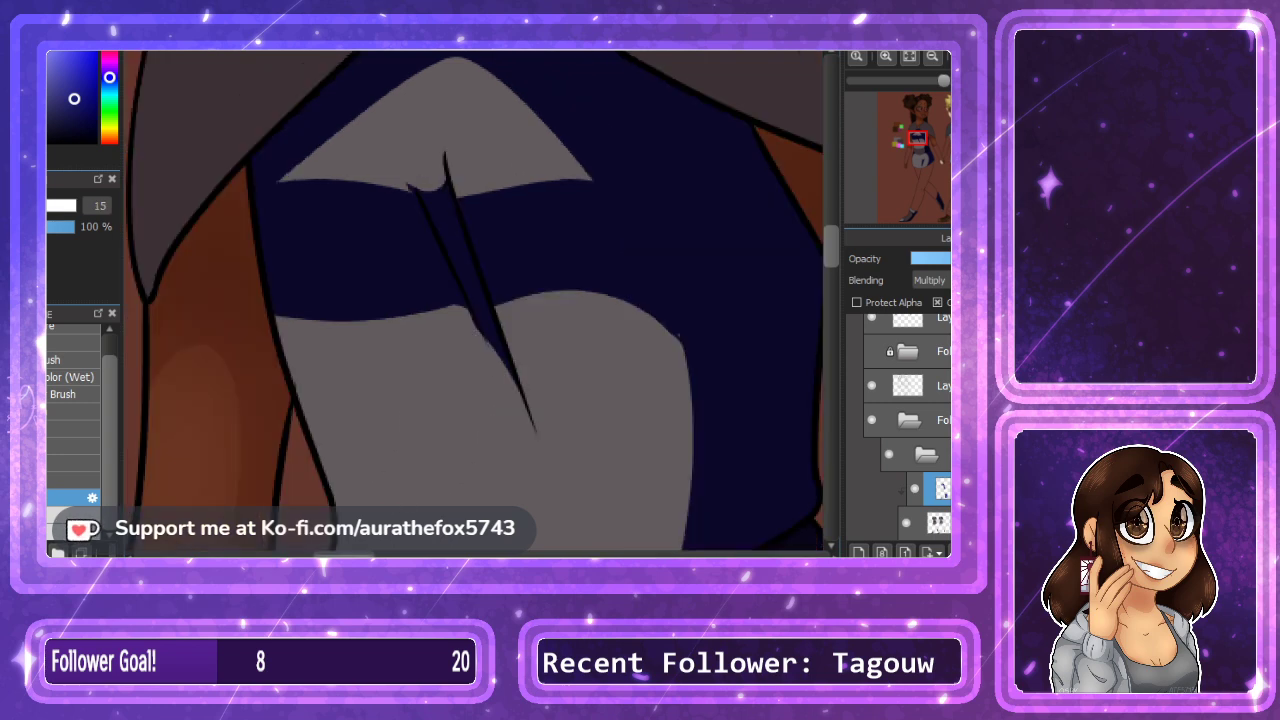
Round off the corners and lower edge of the top's chest shadow with a size 18 dark blue brush.
click(63, 480)
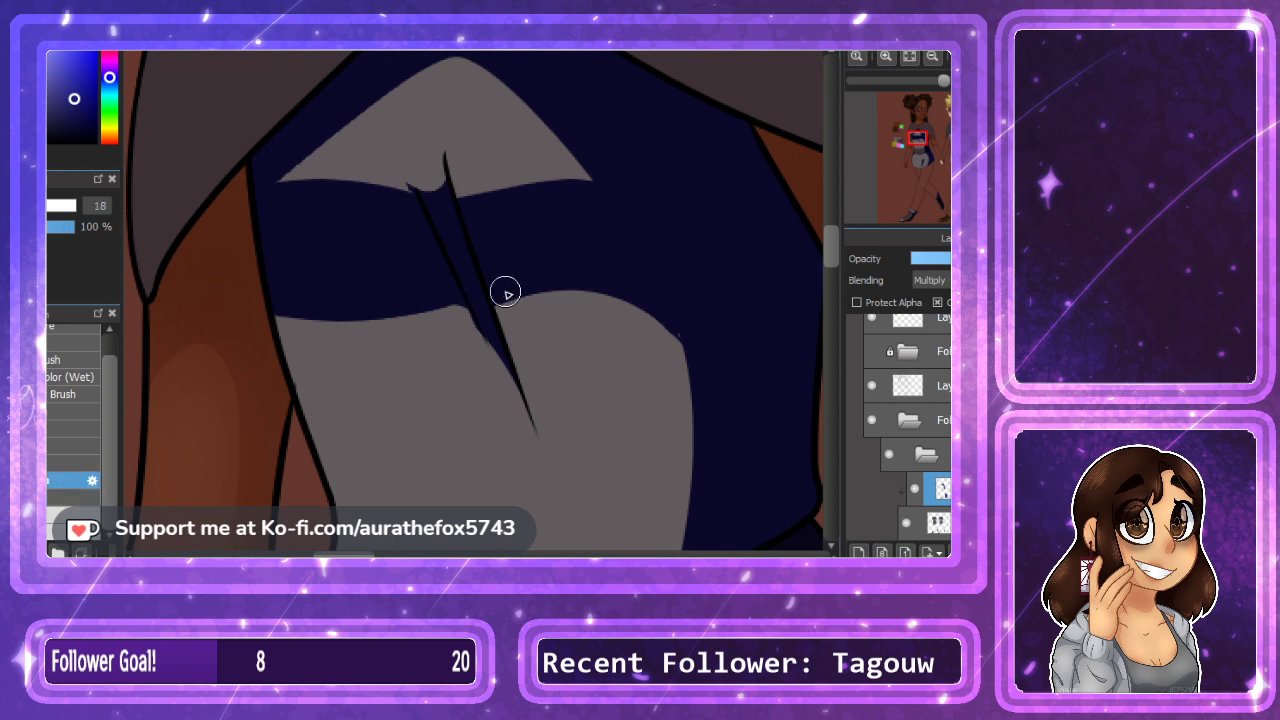
drag(486, 297, 674, 329)
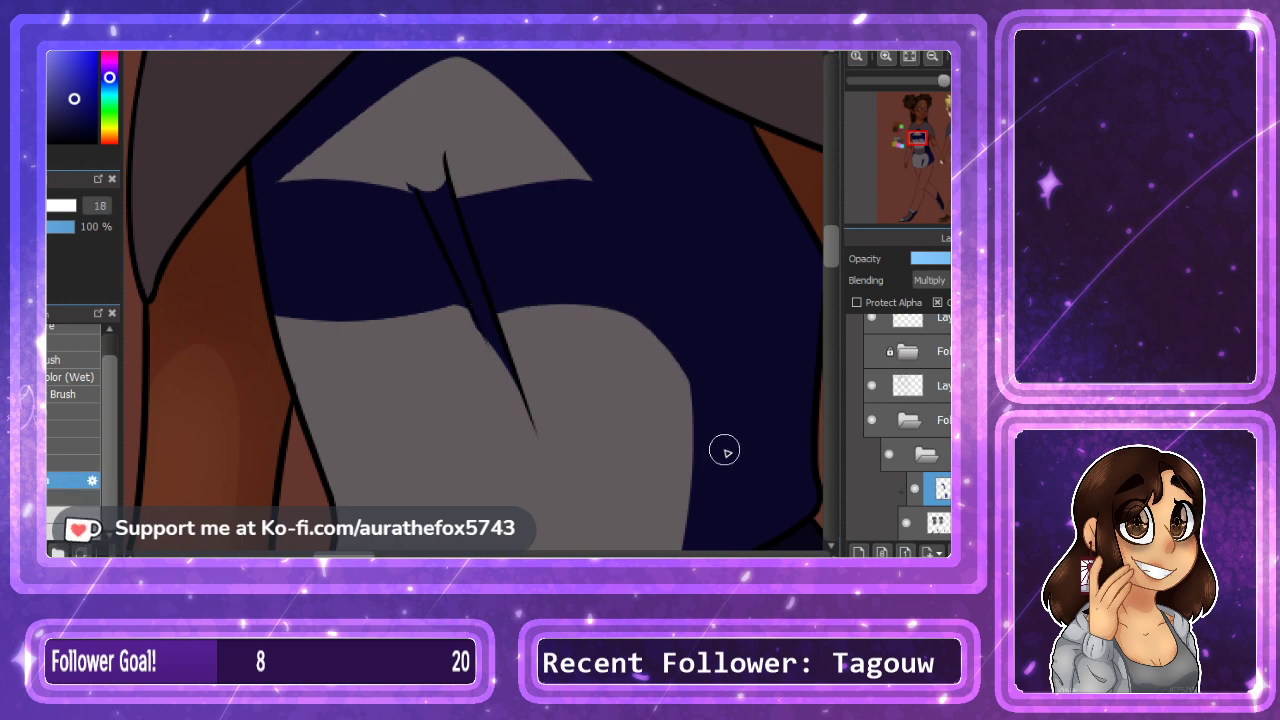
mouse_move(594, 176)
mouse_down()
mouse_move(526, 196)
mouse_move(587, 171)
mouse_move(576, 114)
mouse_move(549, 219)
mouse_up()
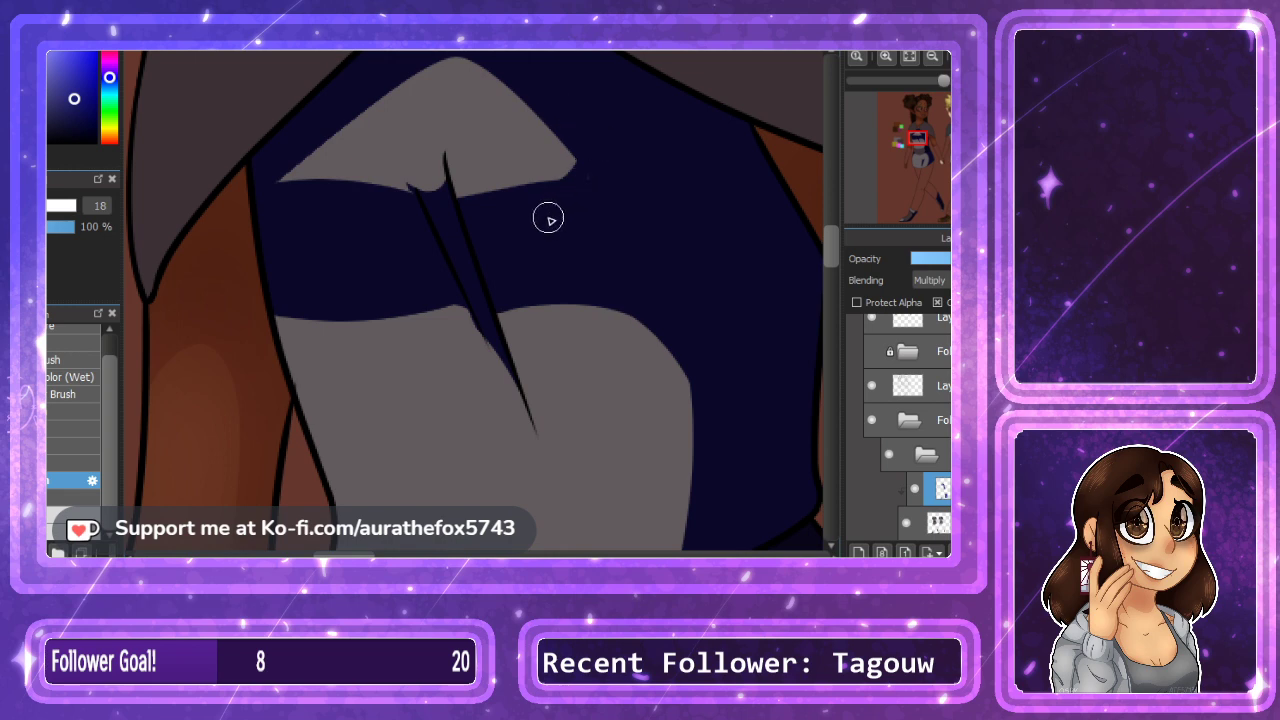
drag(549, 111, 557, 211)
Shade the small collar areas on both sides of the braided character's neck dark blue.
drag(917, 140, 922, 130)
drag(520, 119, 458, 142)
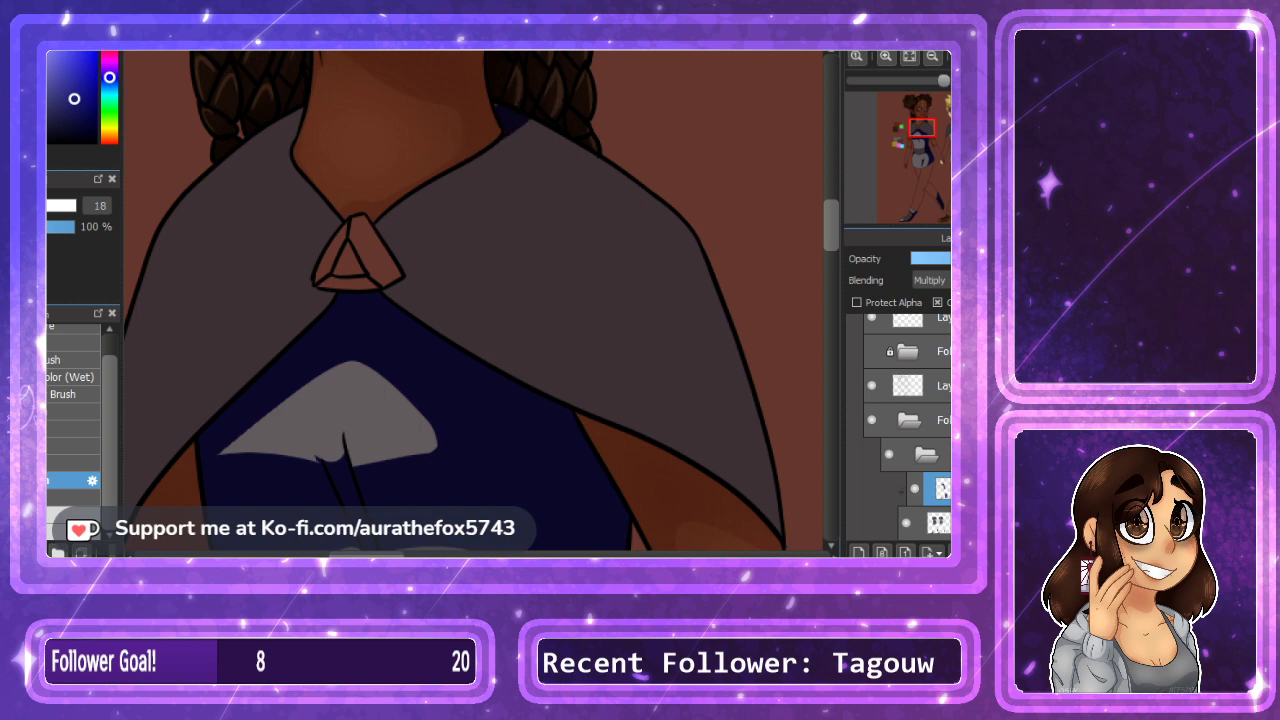
mouse_move(249, 91)
mouse_down()
mouse_move(271, 80)
mouse_move(332, 117)
mouse_up()
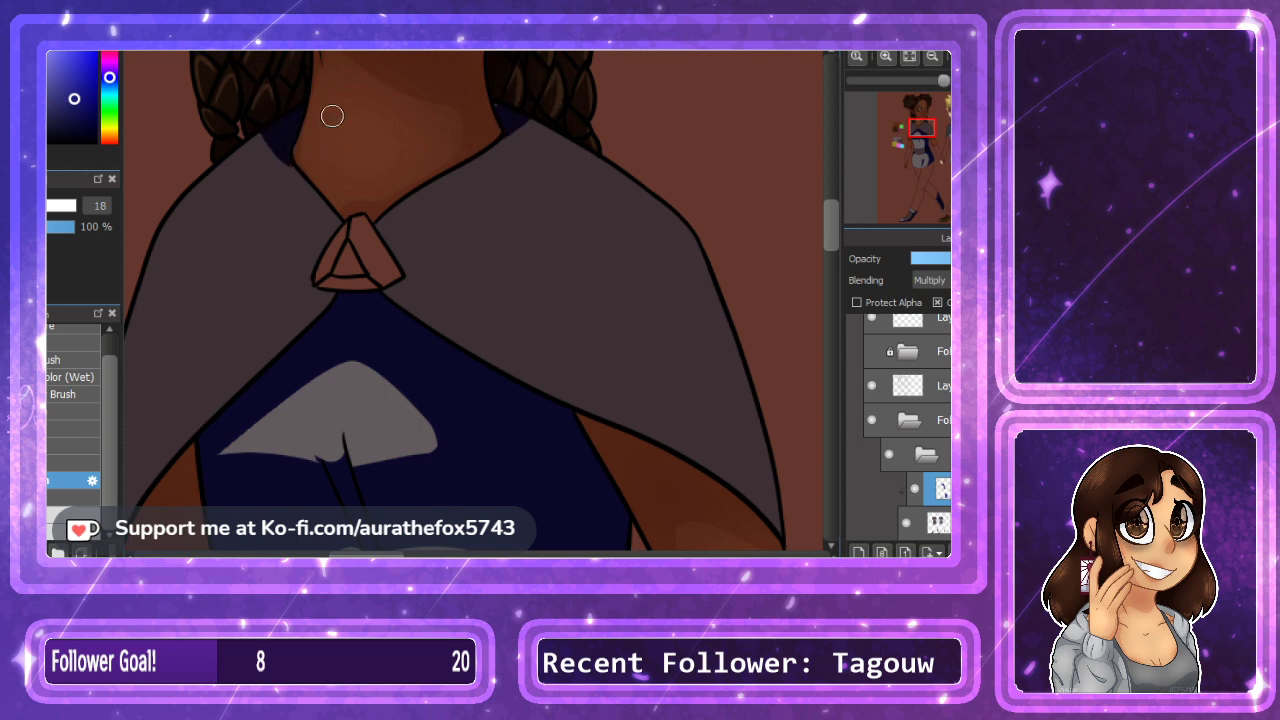
Shade both front edges of the braided character's cape and the fabric around its triangular brooch dark blue.
drag(366, 554, 354, 554)
mouse_move(445, 230)
mouse_down()
mouse_move(431, 297)
mouse_move(445, 302)
mouse_move(222, 528)
mouse_up()
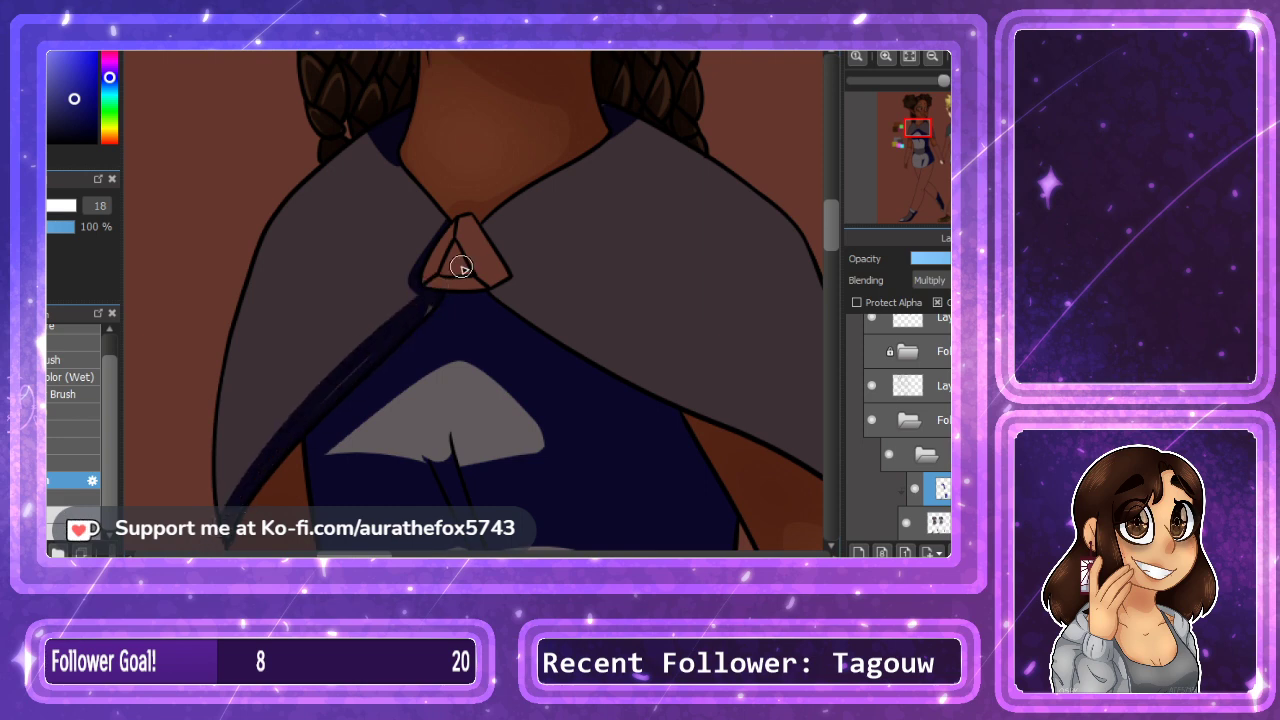
drag(386, 554, 411, 554)
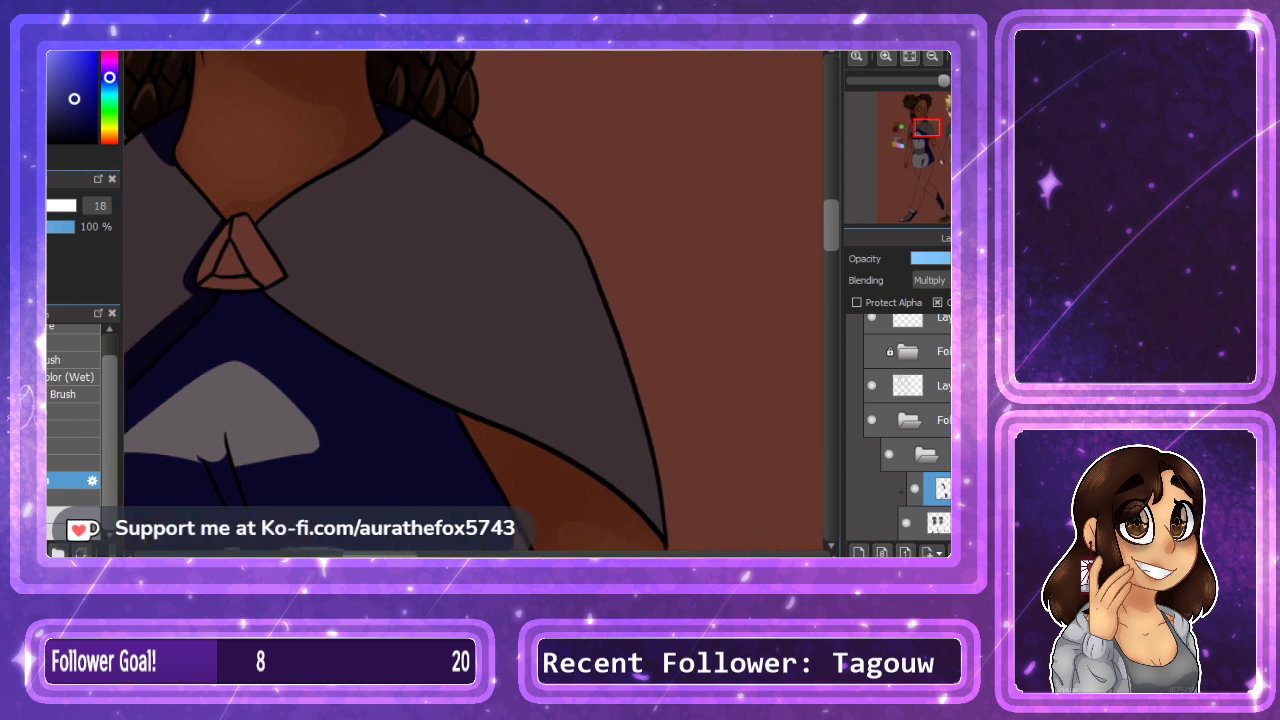
key(Down)
mouse_move(688, 225)
mouse_down()
mouse_move(681, 299)
mouse_move(676, 256)
mouse_move(662, 279)
mouse_move(323, 483)
mouse_move(640, 305)
mouse_up()
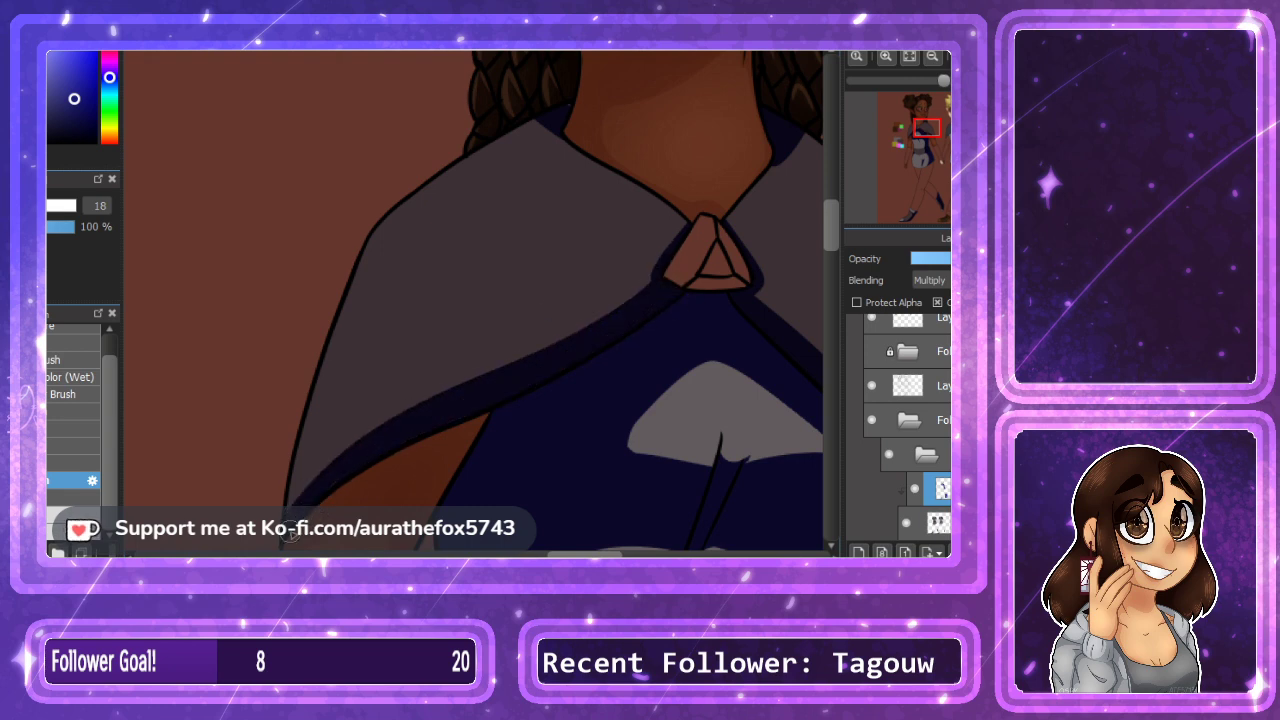
Shade the blond character's cape edge nearest the braided character and the fabric beside the star-shaped brooch dark blue, trimming excess with a size 15 eraser.
mouse_move(927, 128)
mouse_down()
mouse_move(940, 133)
mouse_move(923, 150)
mouse_move(920, 206)
mouse_move(959, 156)
mouse_move(919, 166)
mouse_move(917, 126)
mouse_up()
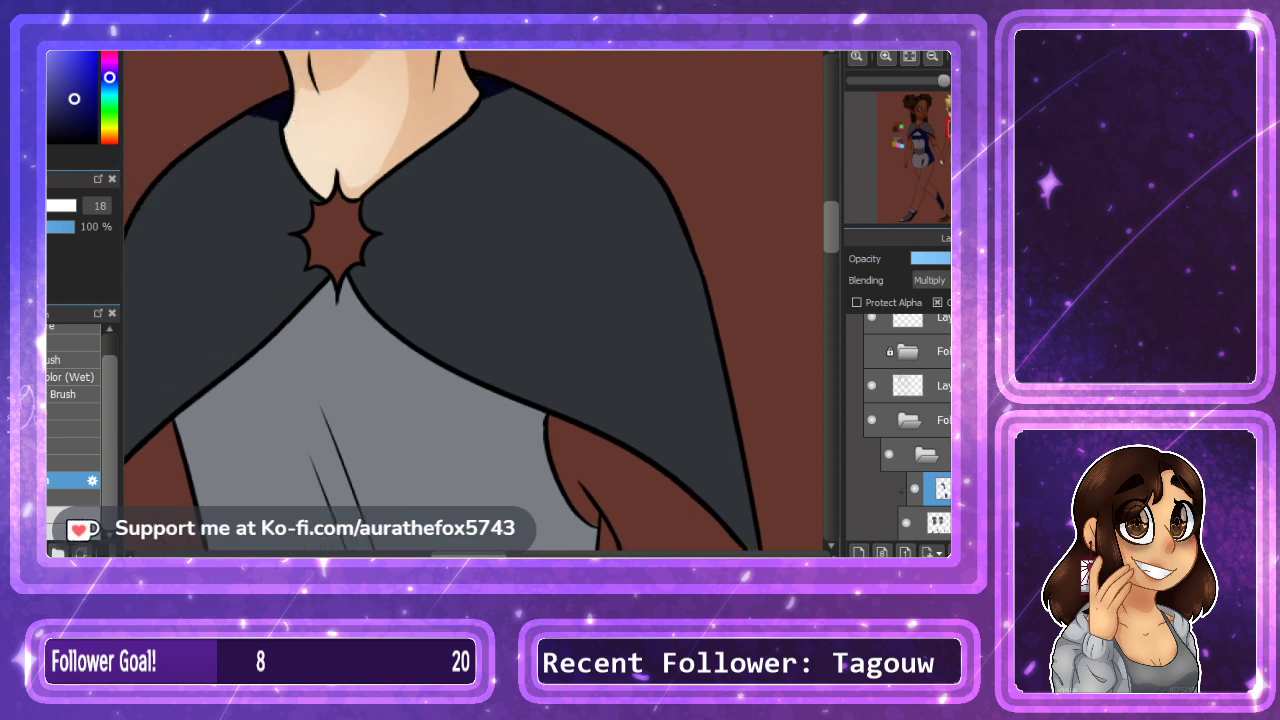
drag(468, 554, 443, 554)
mouse_move(522, 213)
mouse_down()
mouse_move(533, 272)
mouse_move(520, 291)
mouse_move(302, 494)
mouse_up()
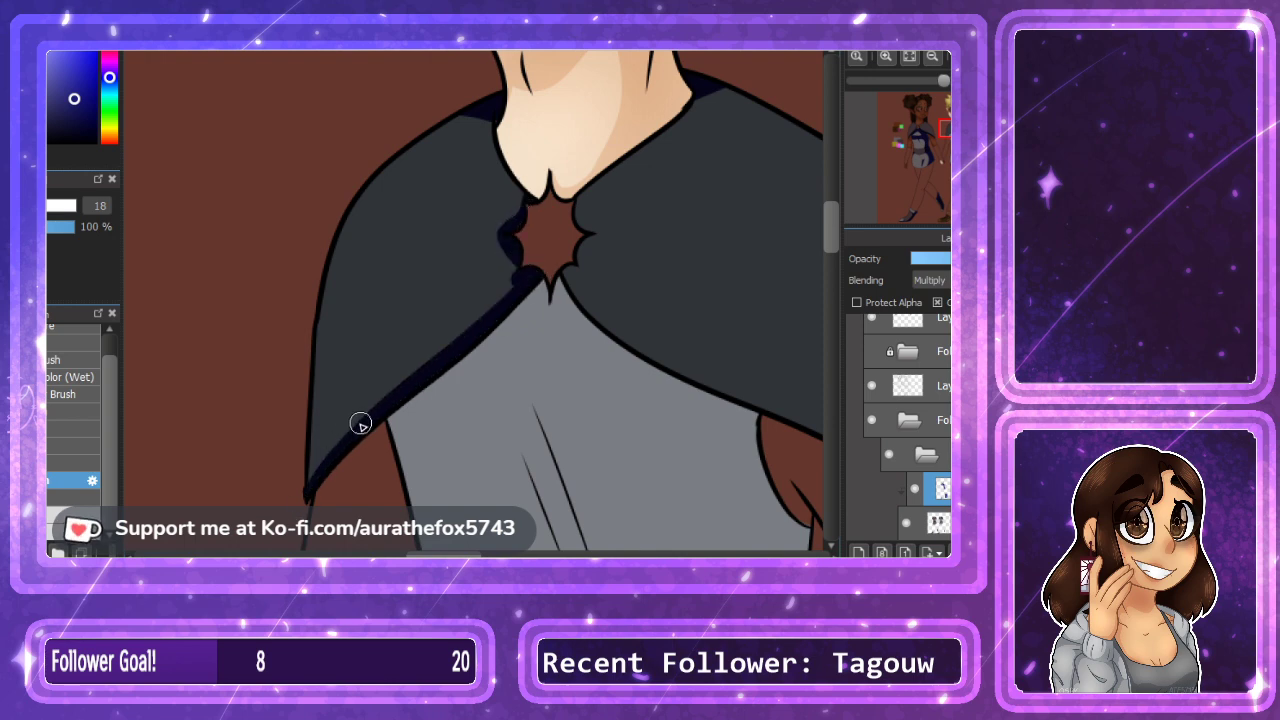
key(e)
drag(487, 238, 503, 268)
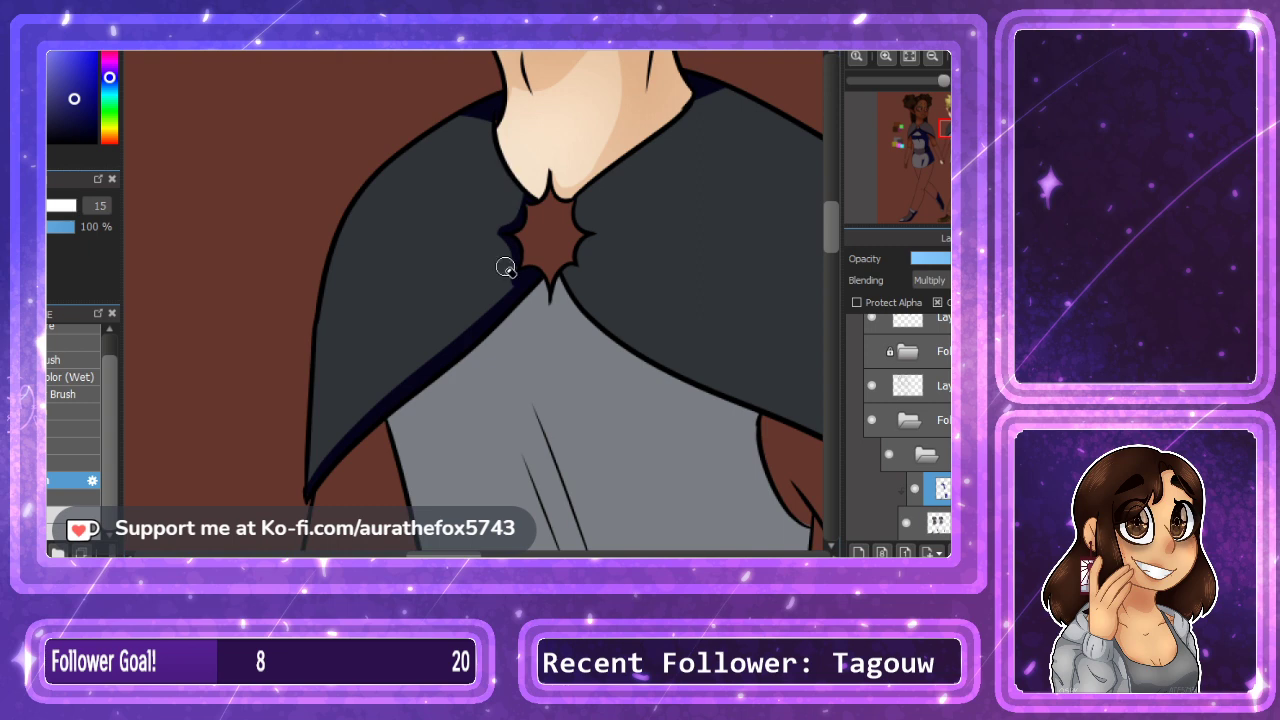
Outline a shadow beneath the cape and down the outer side of the blond character's top with a size 5.3 dark blue brush.
drag(950, 128, 958, 139)
key(b)
click(73, 498)
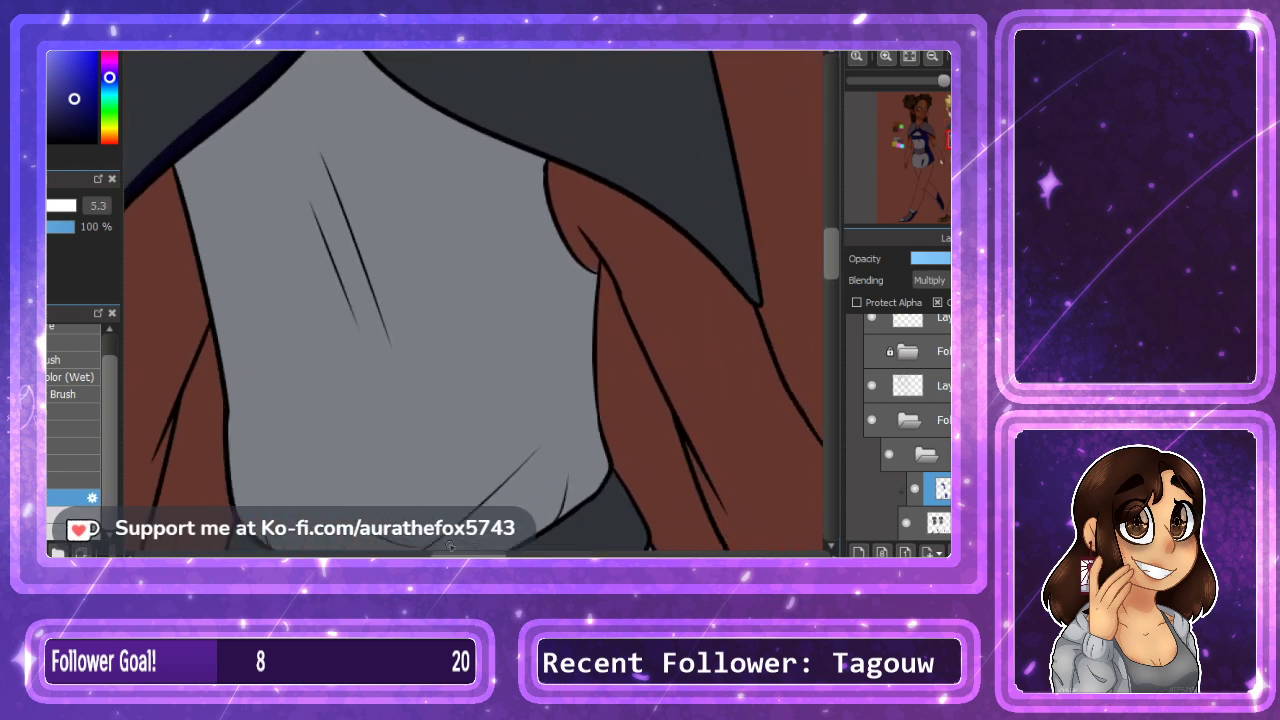
drag(450, 553, 434, 554)
mouse_move(260, 212)
mouse_down()
mouse_move(414, 103)
mouse_move(580, 214)
mouse_move(594, 450)
mouse_up()
drag(833, 250, 833, 263)
drag(669, 326, 636, 374)
Outline the shadow along the hem folds of the blond character's top, undoing the extra stroke toward the inner corner.
click(887, 57)
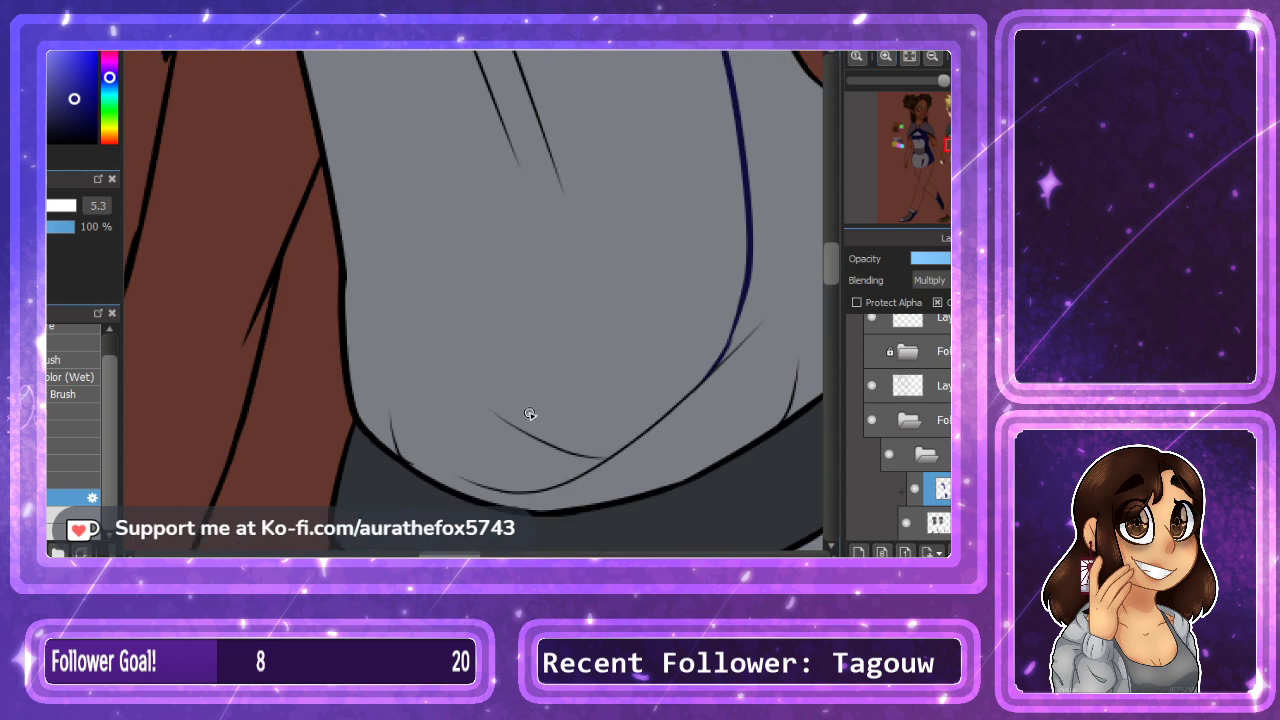
mouse_move(495, 409)
mouse_down()
mouse_move(607, 426)
mouse_move(723, 370)
mouse_up()
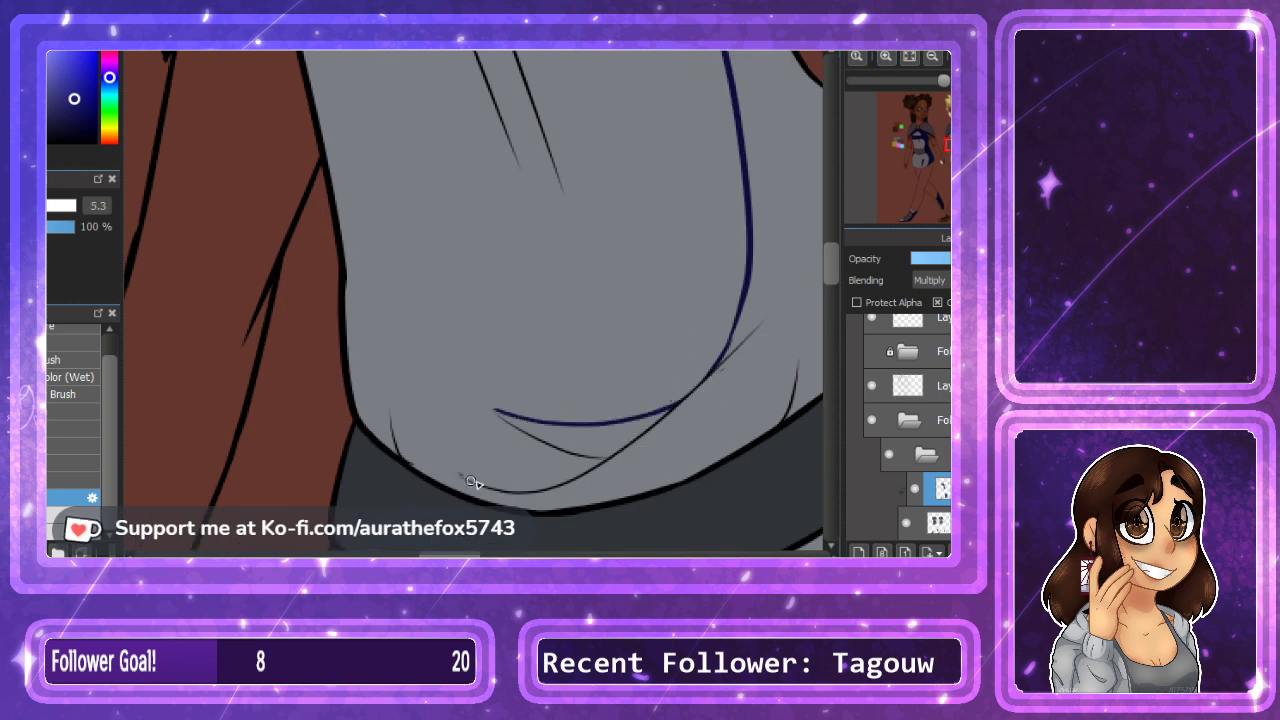
drag(462, 478, 490, 401)
drag(468, 468, 384, 424)
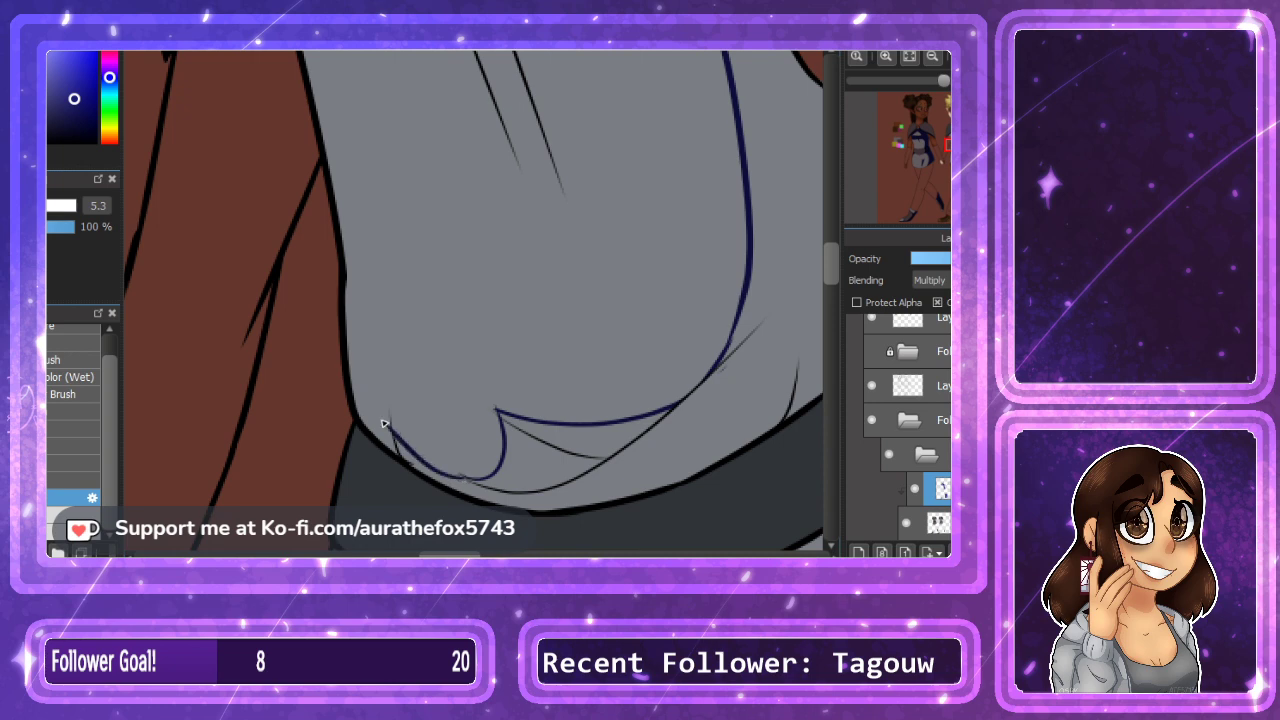
key(ctrl+z)
Fill the outlined side and hem shadow on the blond character's top with dark blue, including the small areas between the fold lines.
key(g)
click(728, 421)
mouse_move(831, 256)
mouse_down()
mouse_move(831, 232)
mouse_move(831, 262)
mouse_up()
click(595, 390)
click(568, 404)
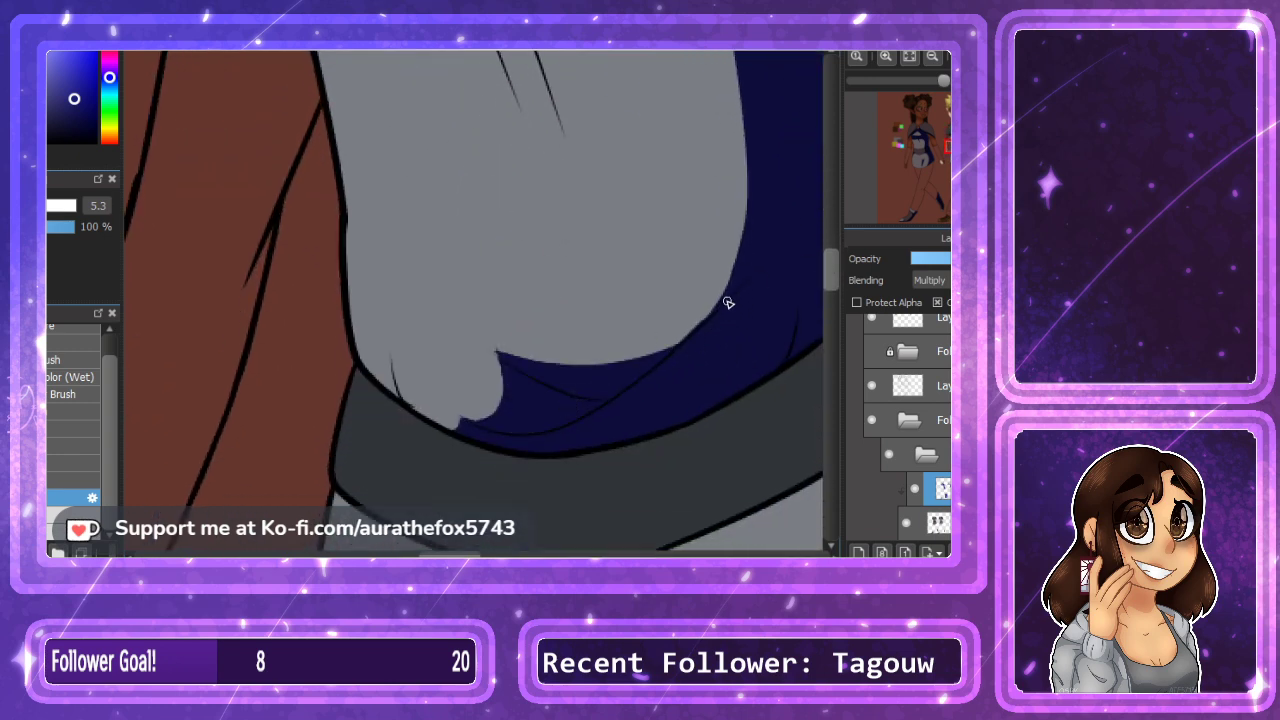
Paint dark blue shadows along the two chest fold lines with a size 18 brush and round off the top's inner shadow corner.
drag(833, 269, 833, 240)
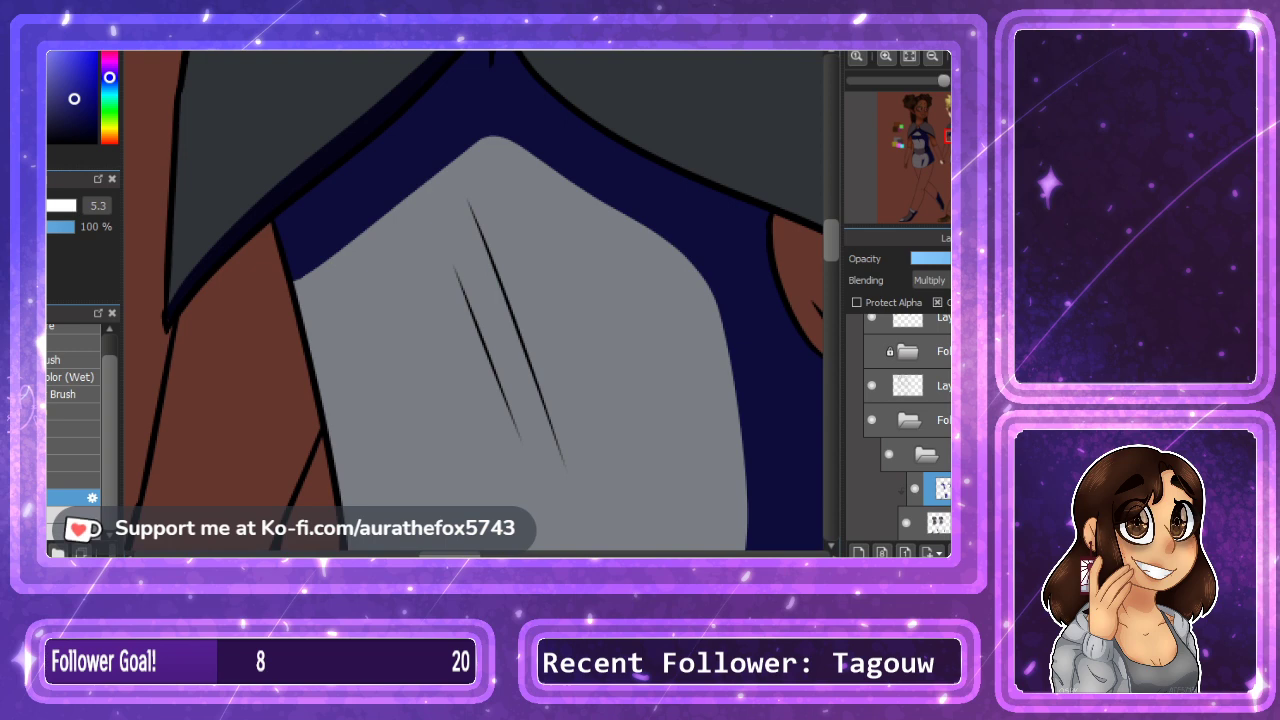
click(1036, 56)
click(74, 480)
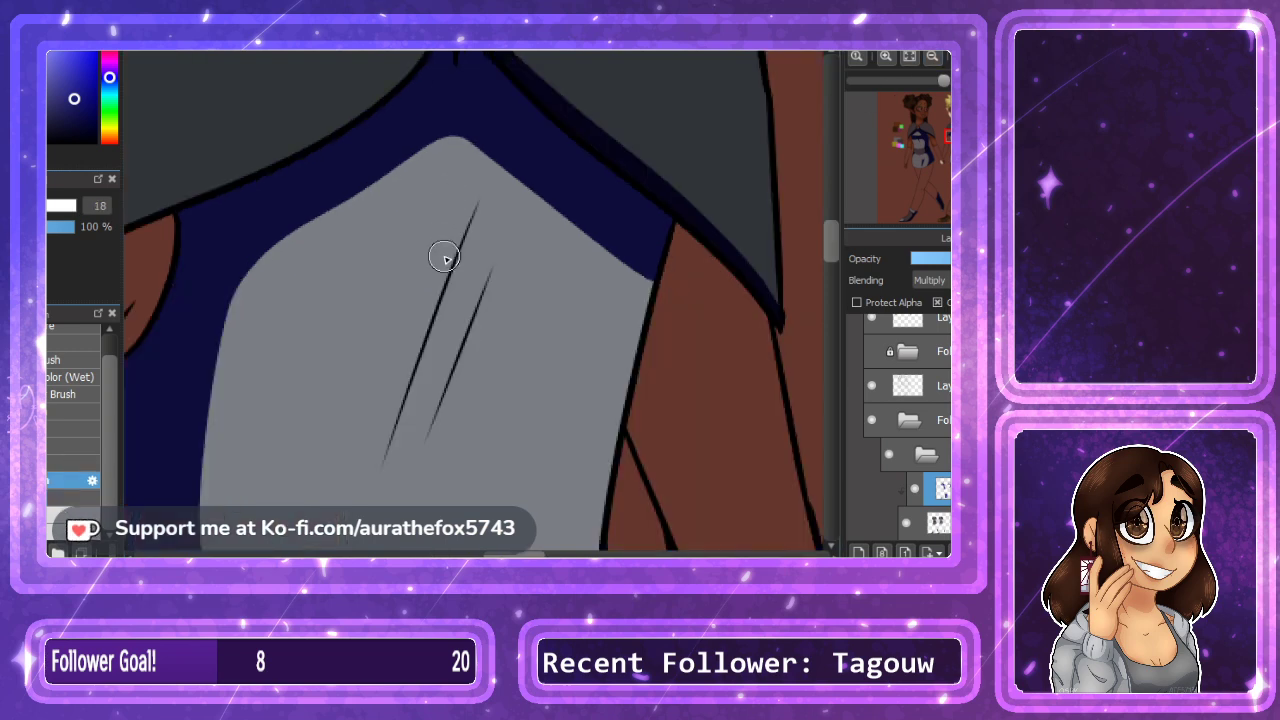
drag(476, 206, 383, 466)
drag(490, 270, 423, 457)
drag(478, 346, 412, 488)
key(h)
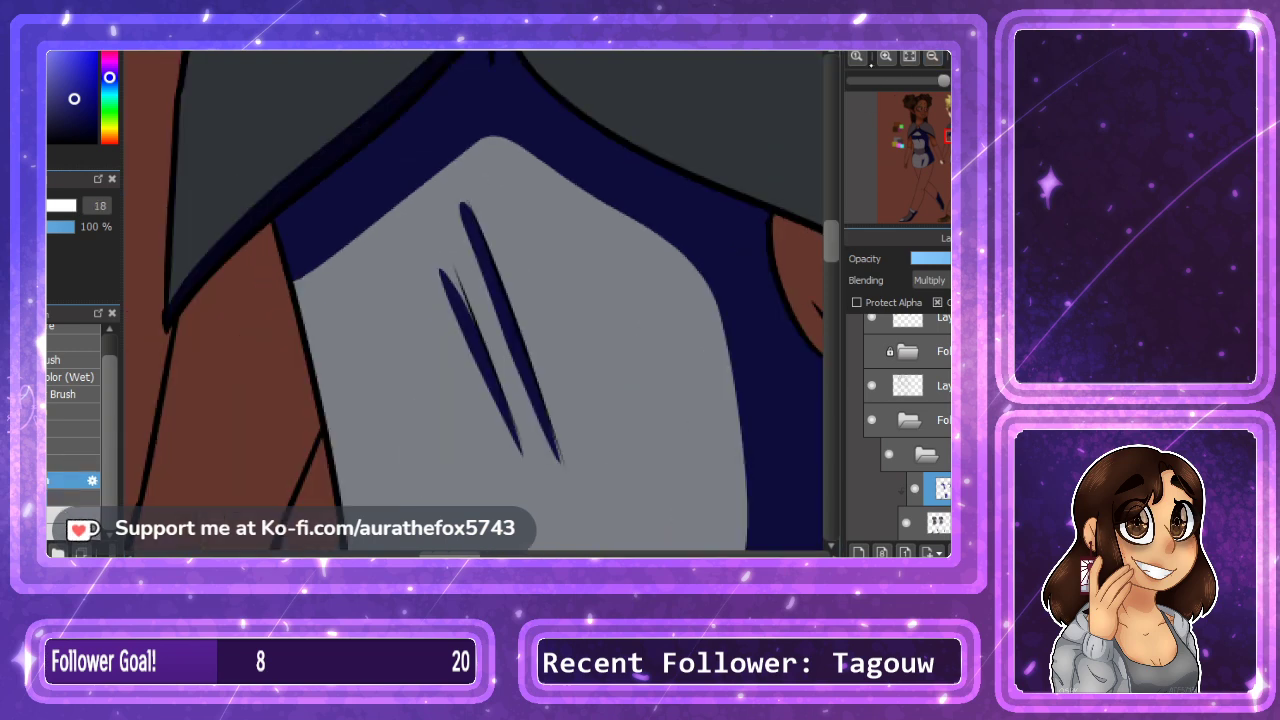
drag(295, 327, 309, 243)
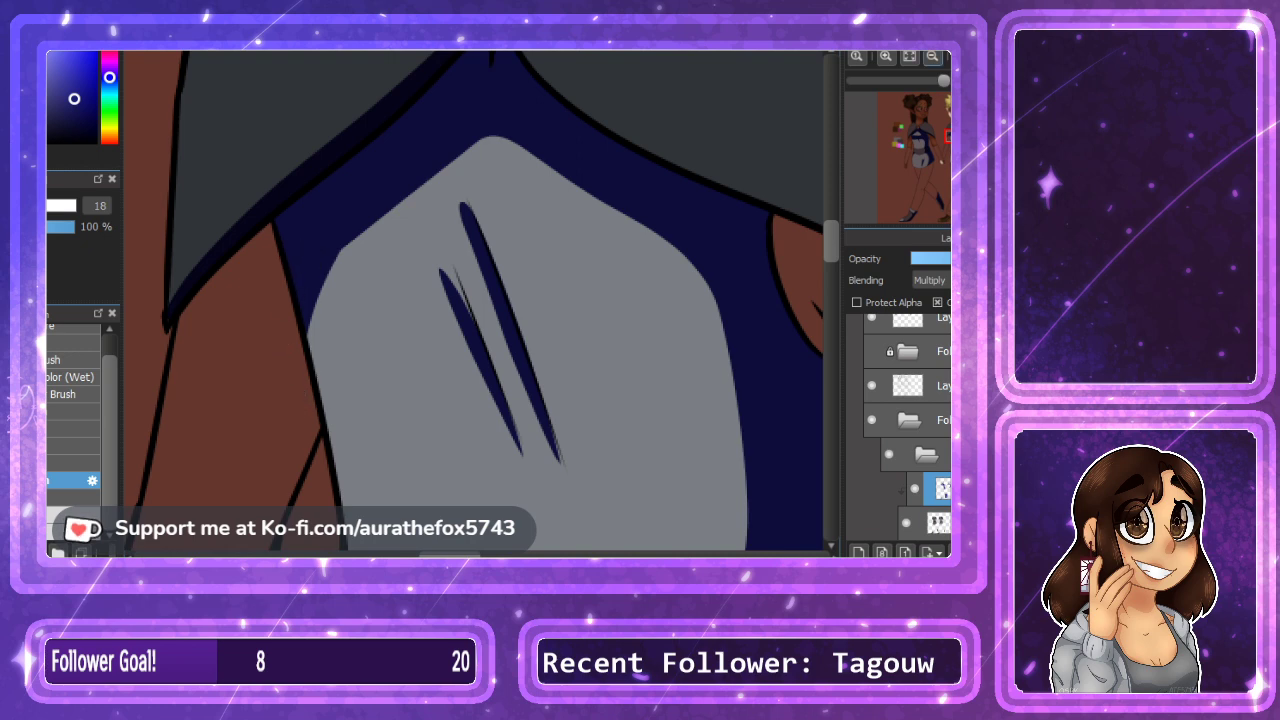
Outline a shadow across the blond character's belt and skirt along the fold lines, and fill the outer side of both dark blue.
click(933, 58)
drag(944, 116, 928, 134)
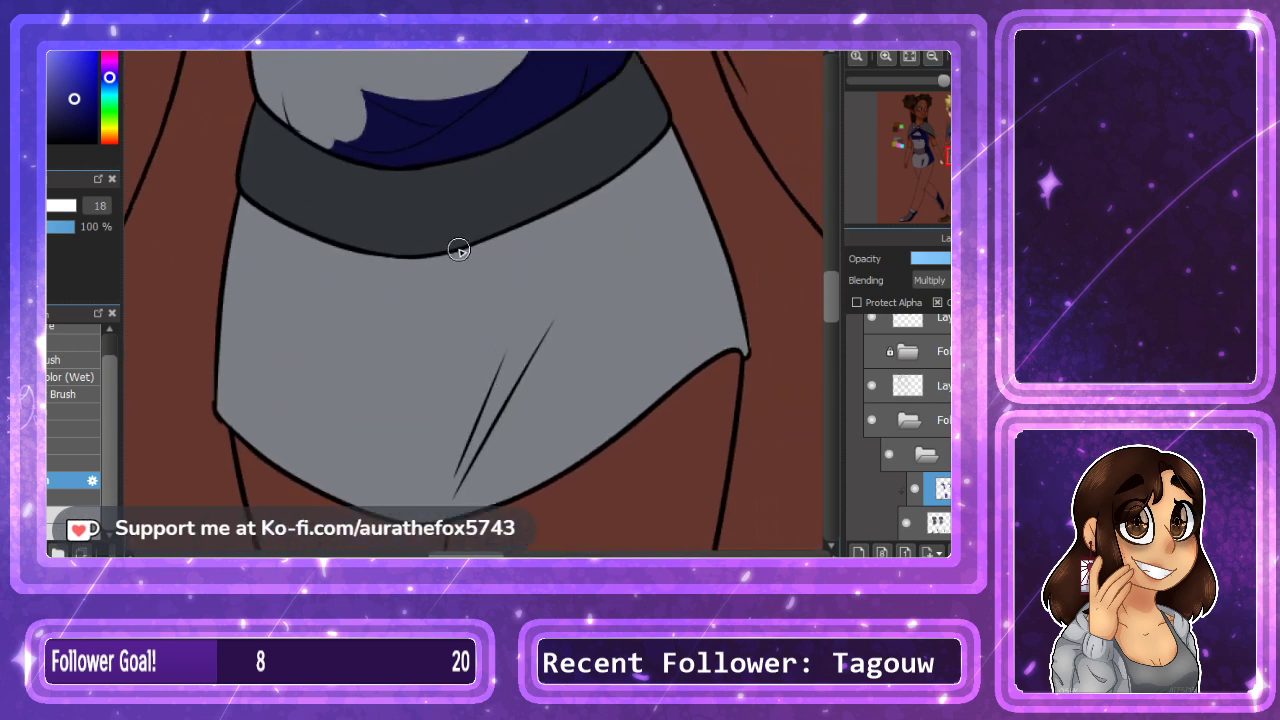
mouse_move(462, 162)
mouse_down()
mouse_move(476, 246)
mouse_move(545, 306)
mouse_move(451, 505)
mouse_up()
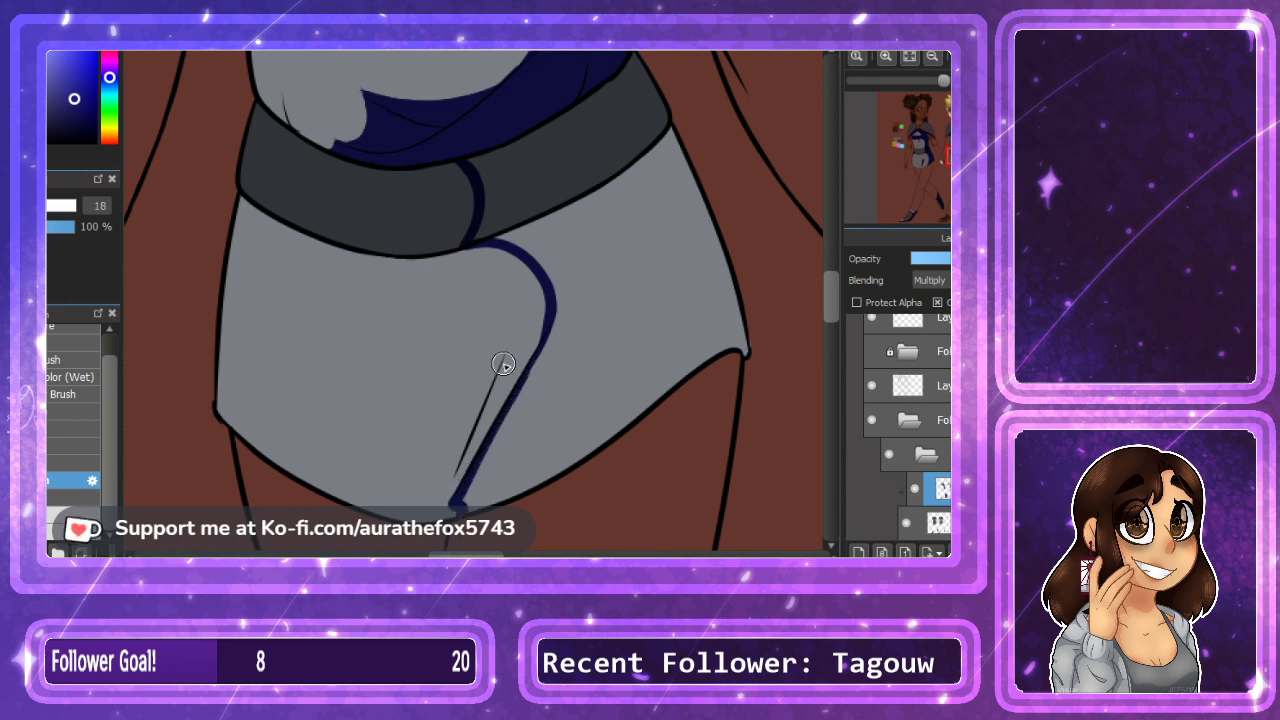
mouse_move(505, 354)
mouse_down()
mouse_move(534, 373)
mouse_move(497, 374)
mouse_move(459, 488)
mouse_move(502, 392)
mouse_move(473, 461)
mouse_up()
click(612, 325)
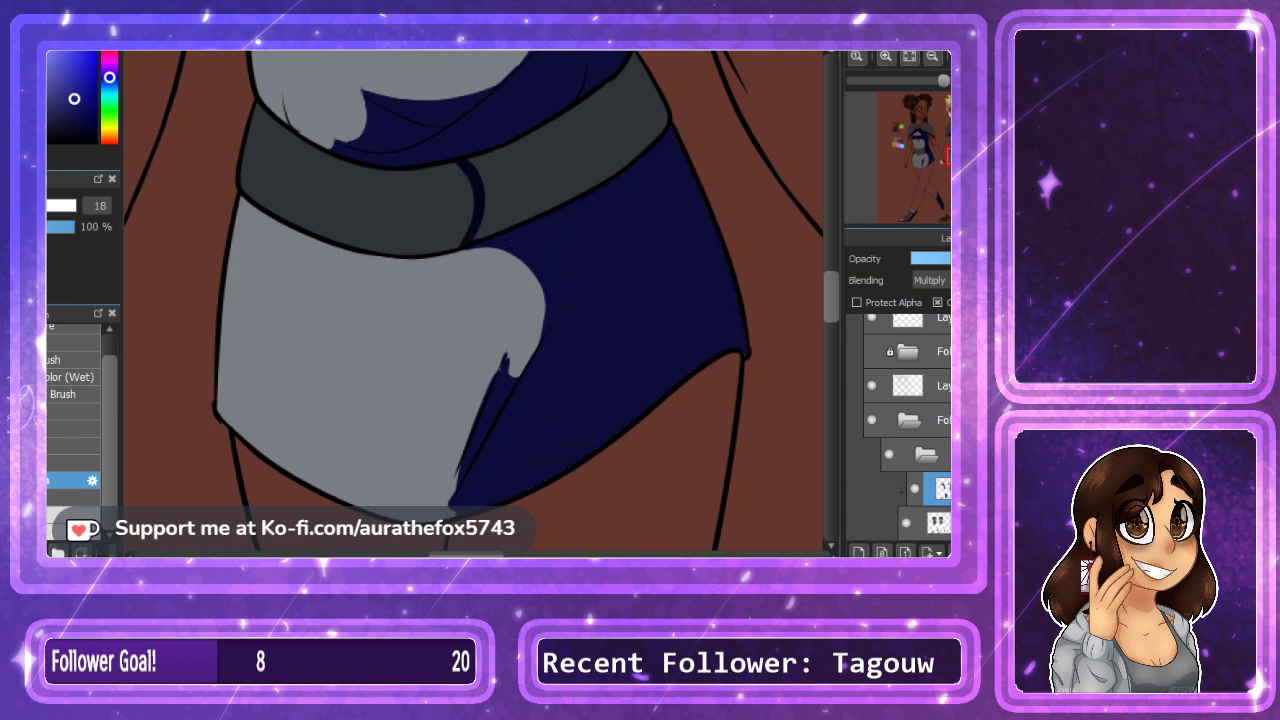
click(579, 144)
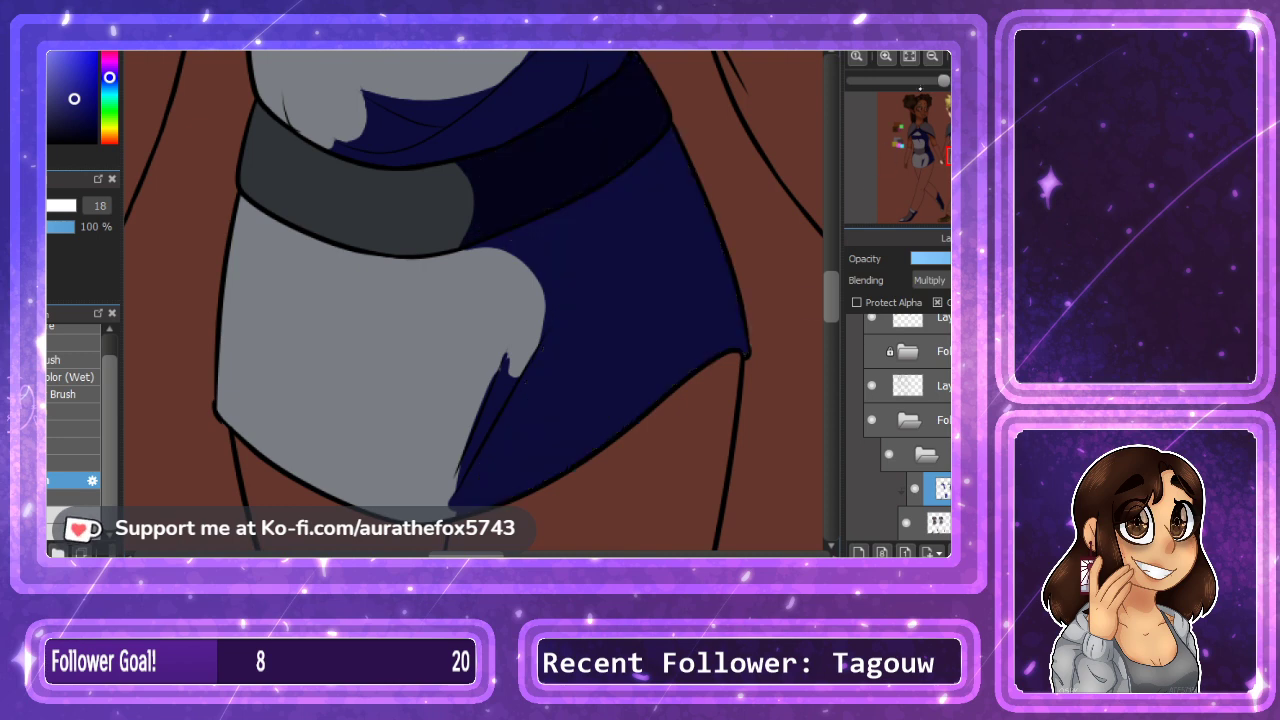
Shade the lower front edge on the outer side of the blond character's cape dark blue with the size 18 brush.
click(909, 57)
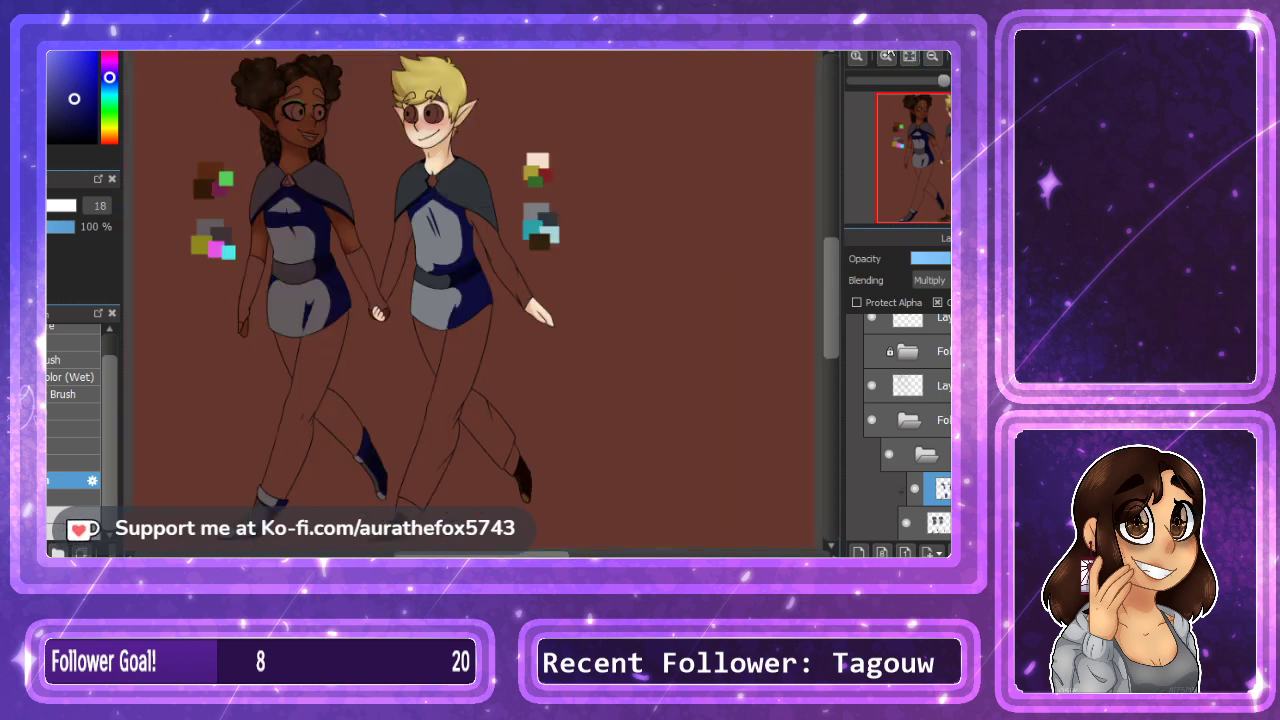
click(857, 57)
click(948, 131)
key(h)
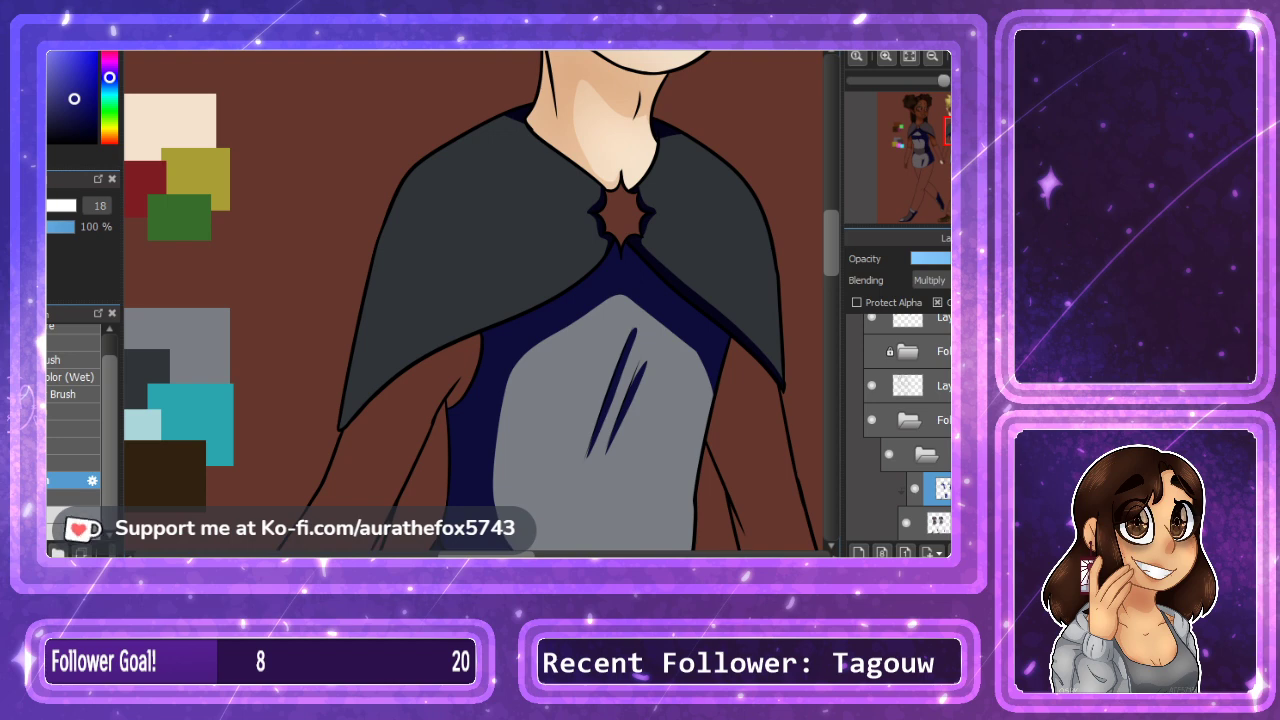
drag(606, 238, 363, 395)
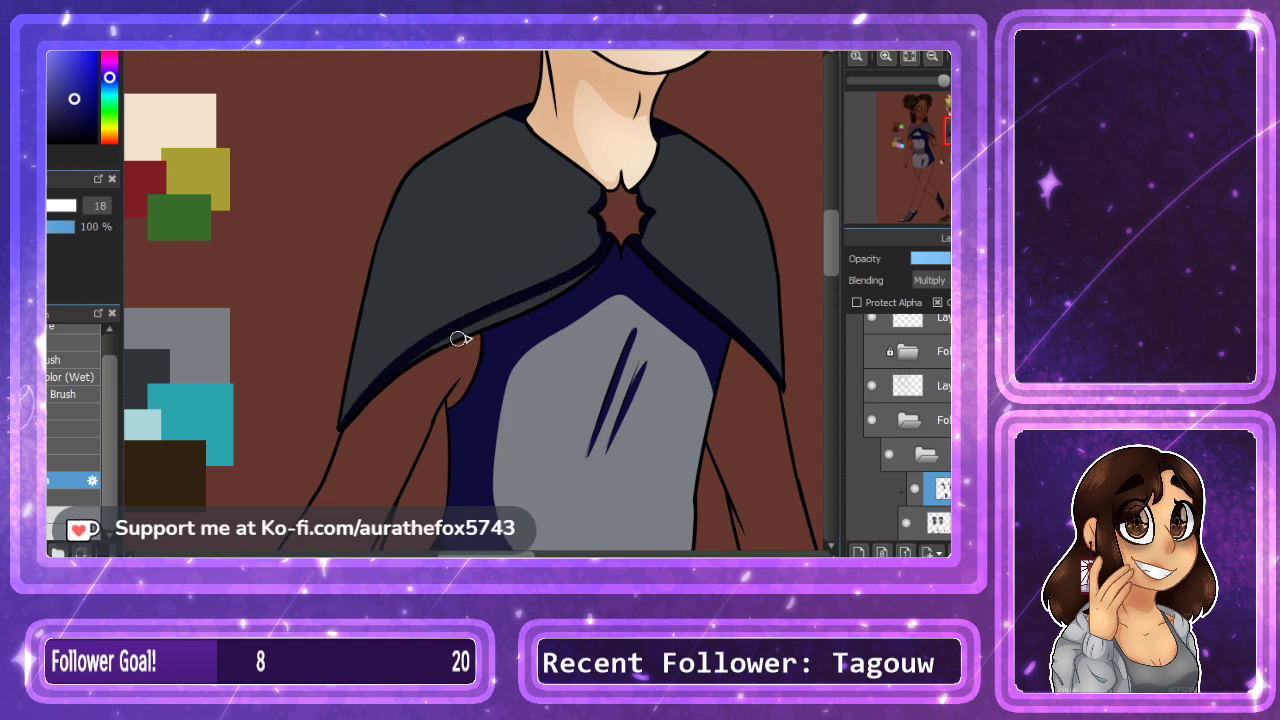
drag(458, 339, 607, 254)
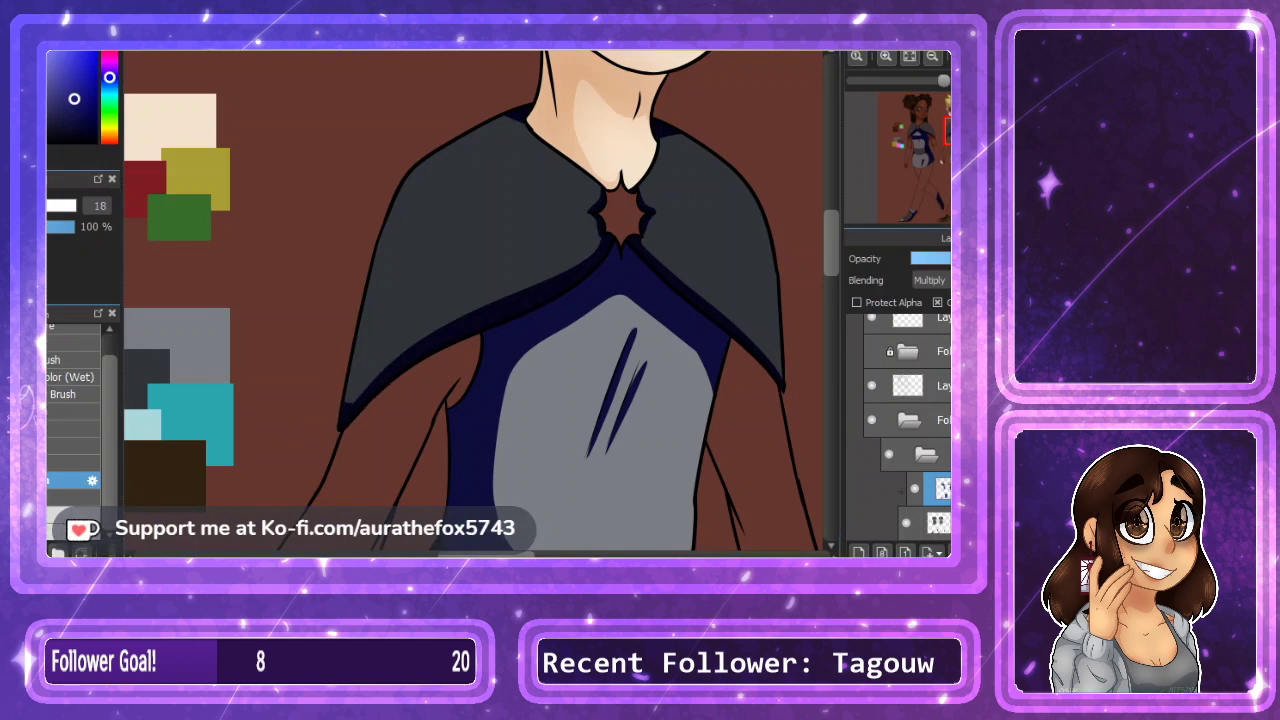
key(Down)
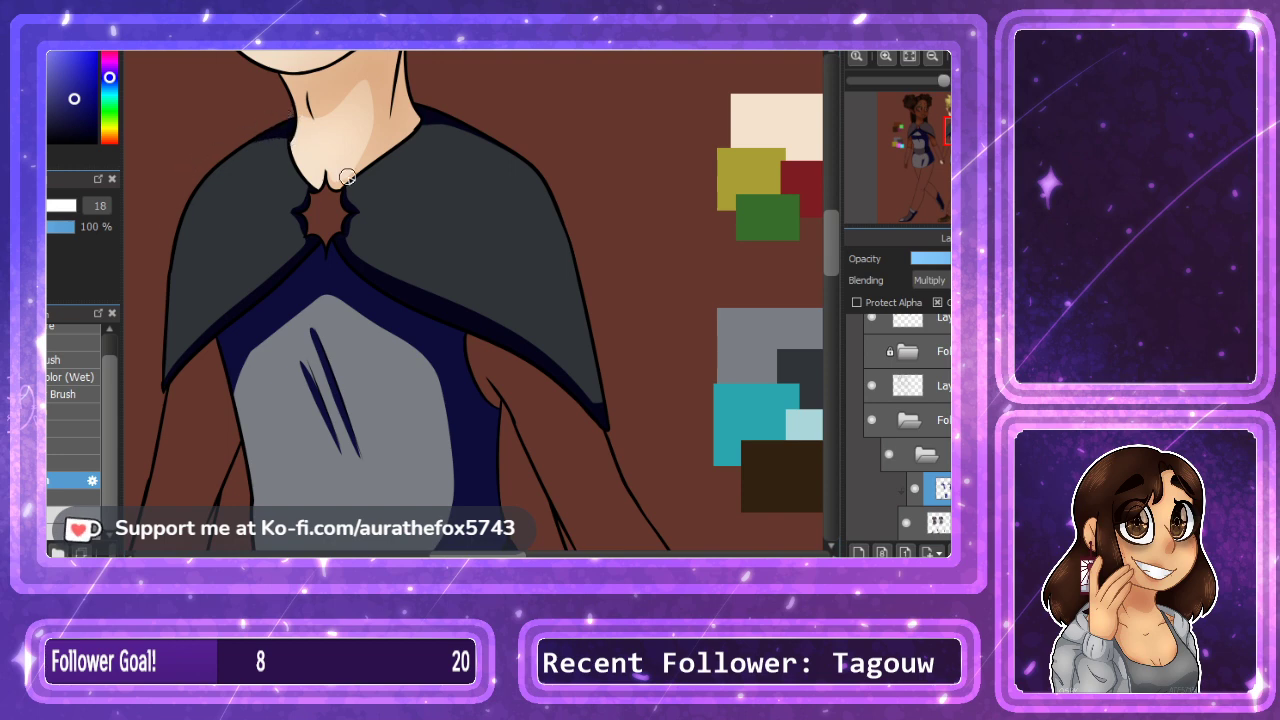
scroll(293, 129, down, 4)
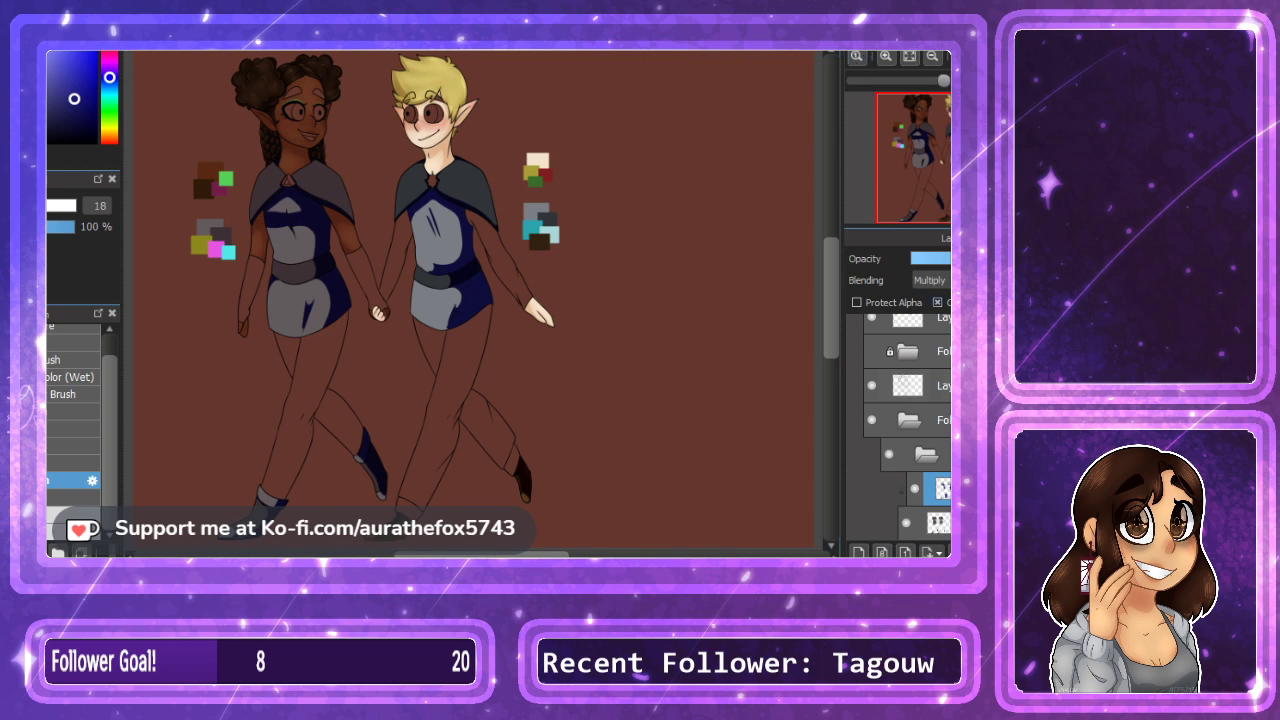
Duplicate the Multiply shading layer, toggle the copy's visibility to compare, and select the upper copy.
key(ctrl+j)
click(916, 490)
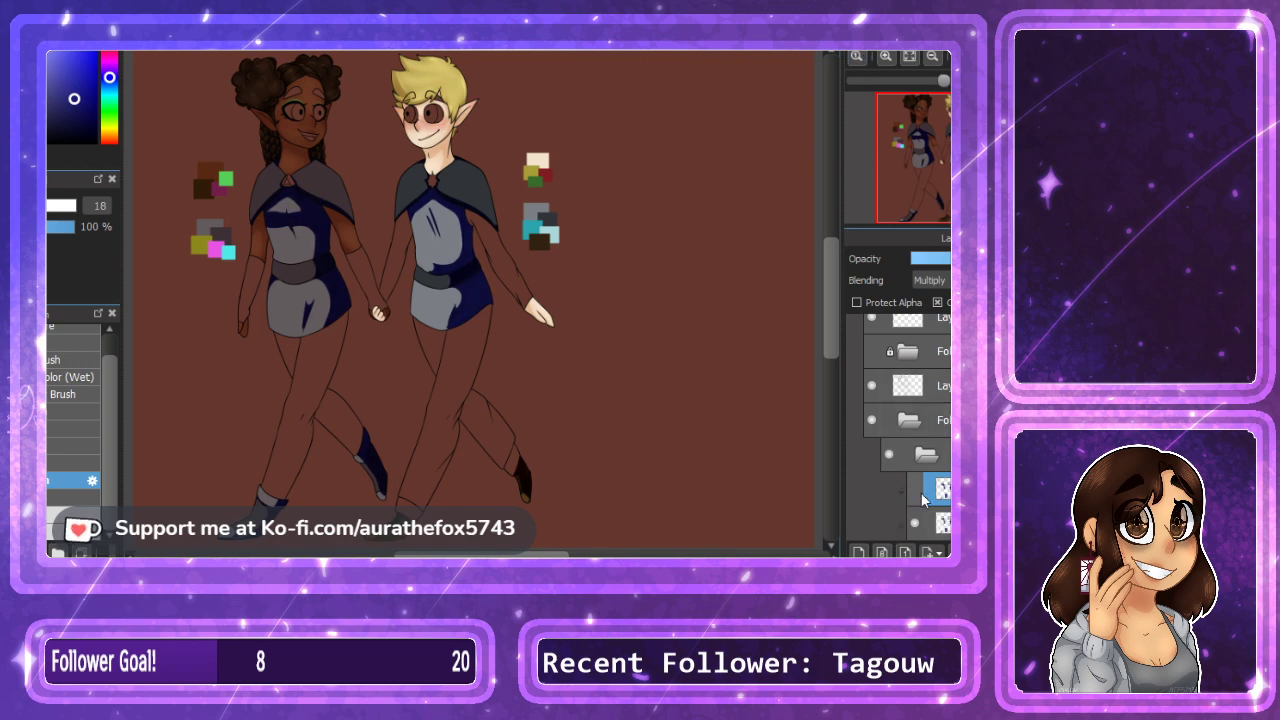
click(940, 524)
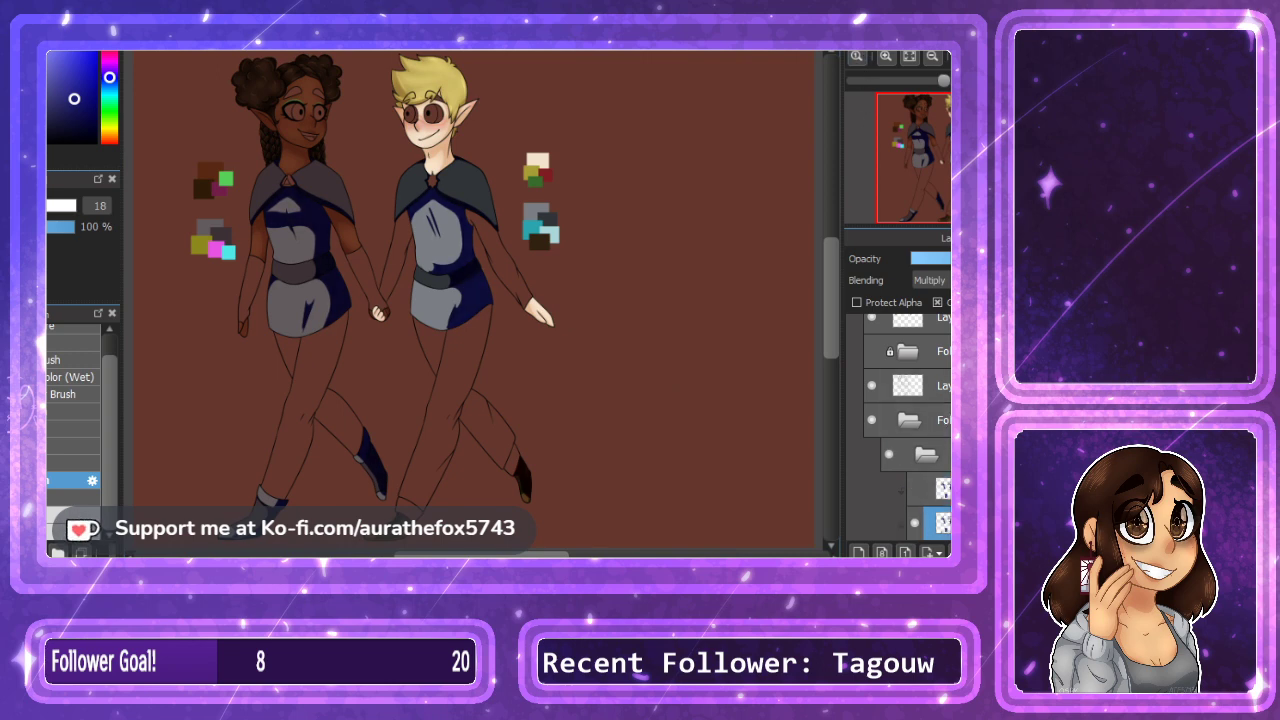
click(940, 488)
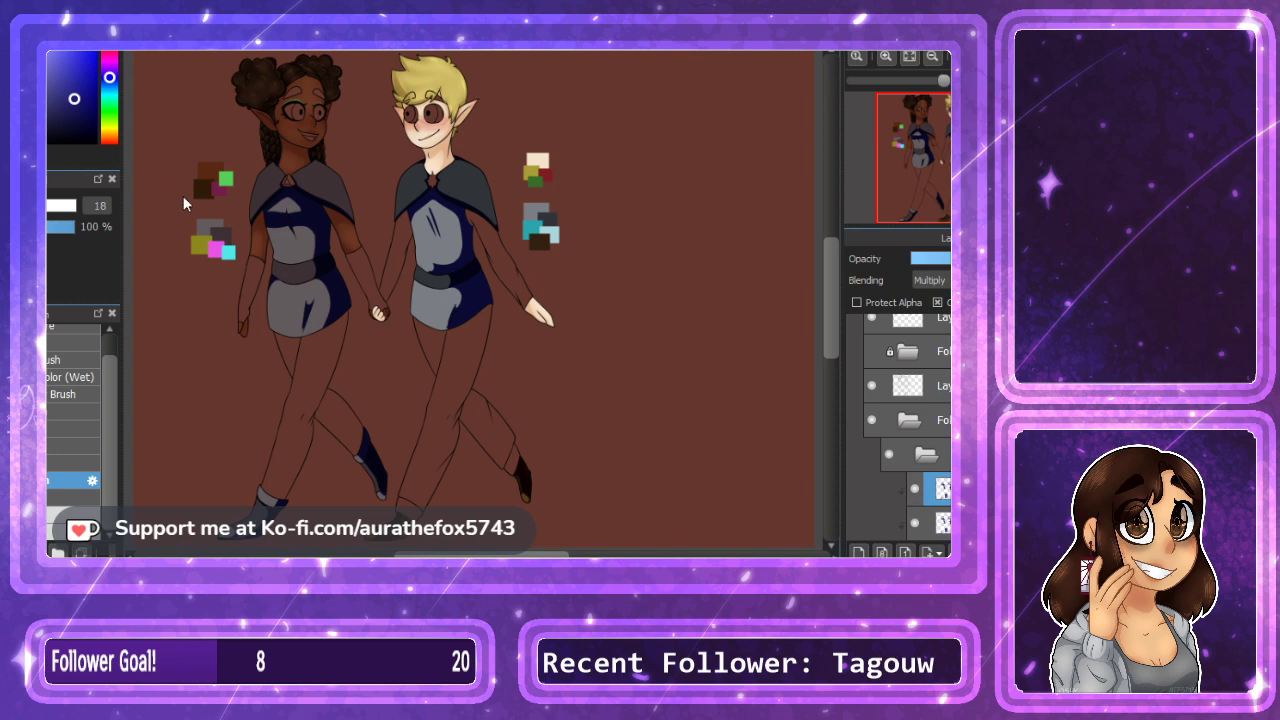
Blur the clothing shading and lower the opacity of both Multiply shading layers.
click(361, 325)
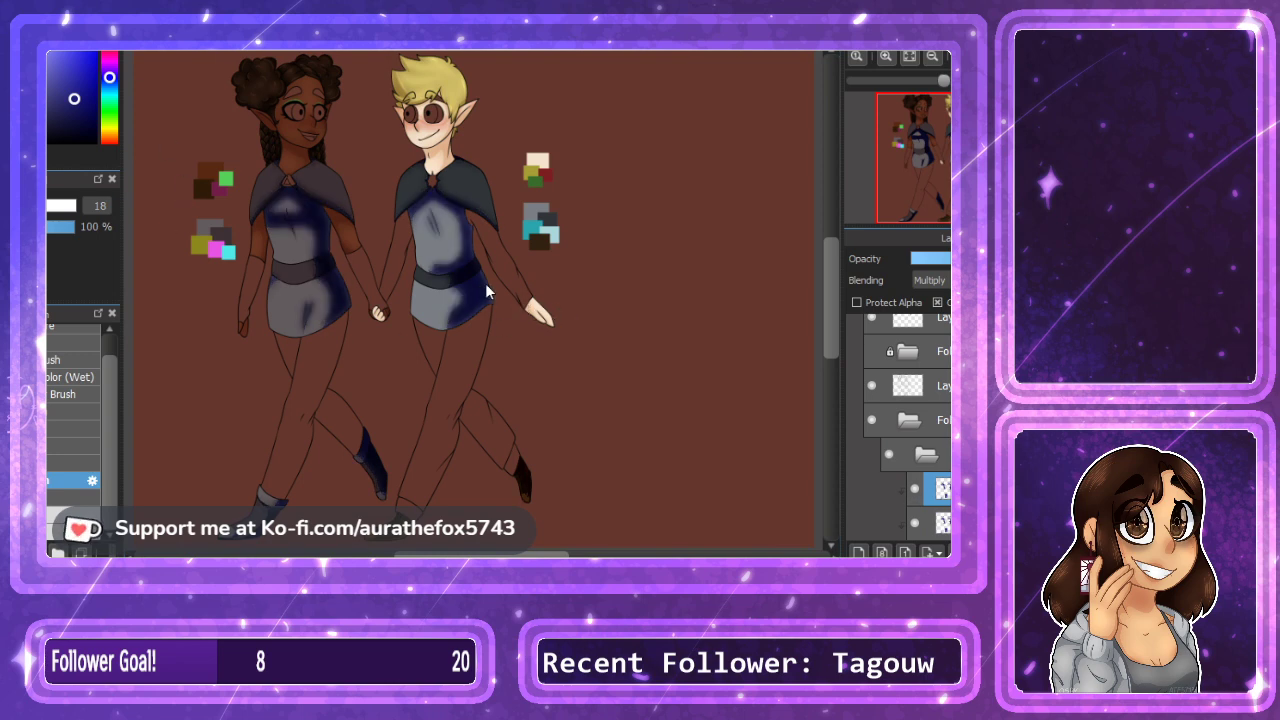
drag(490, 284, 495, 284)
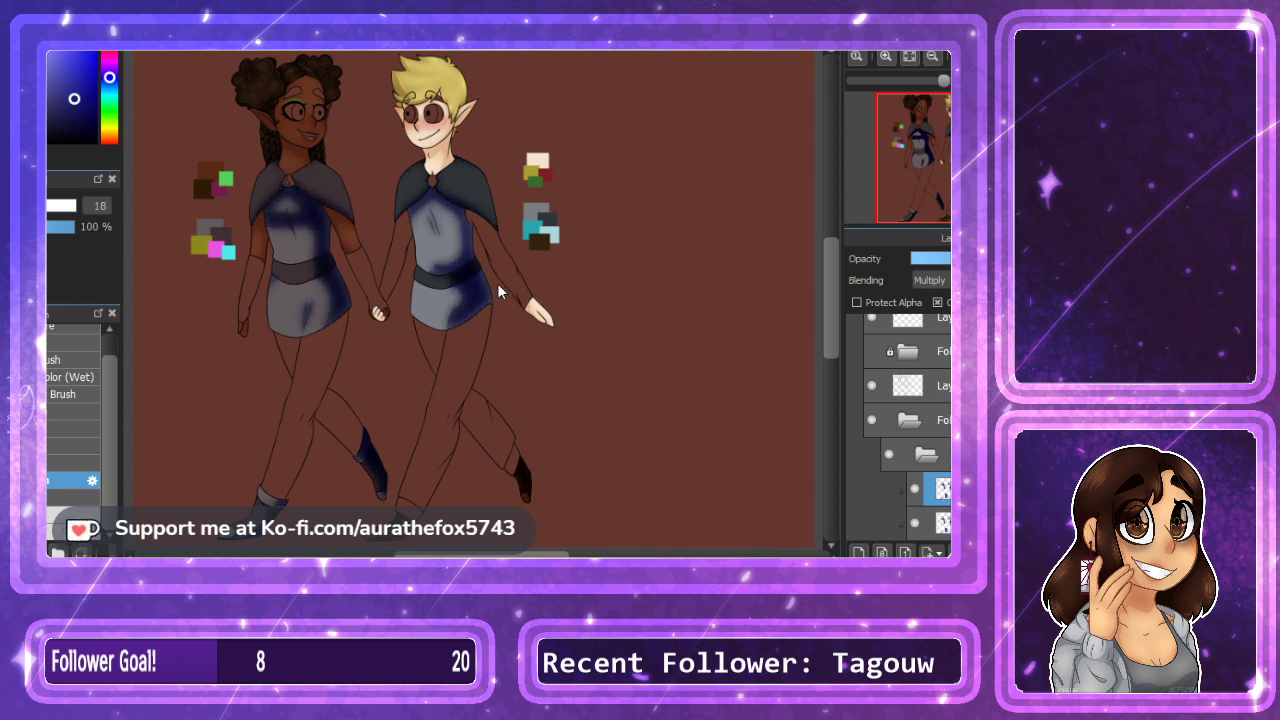
click(942, 260)
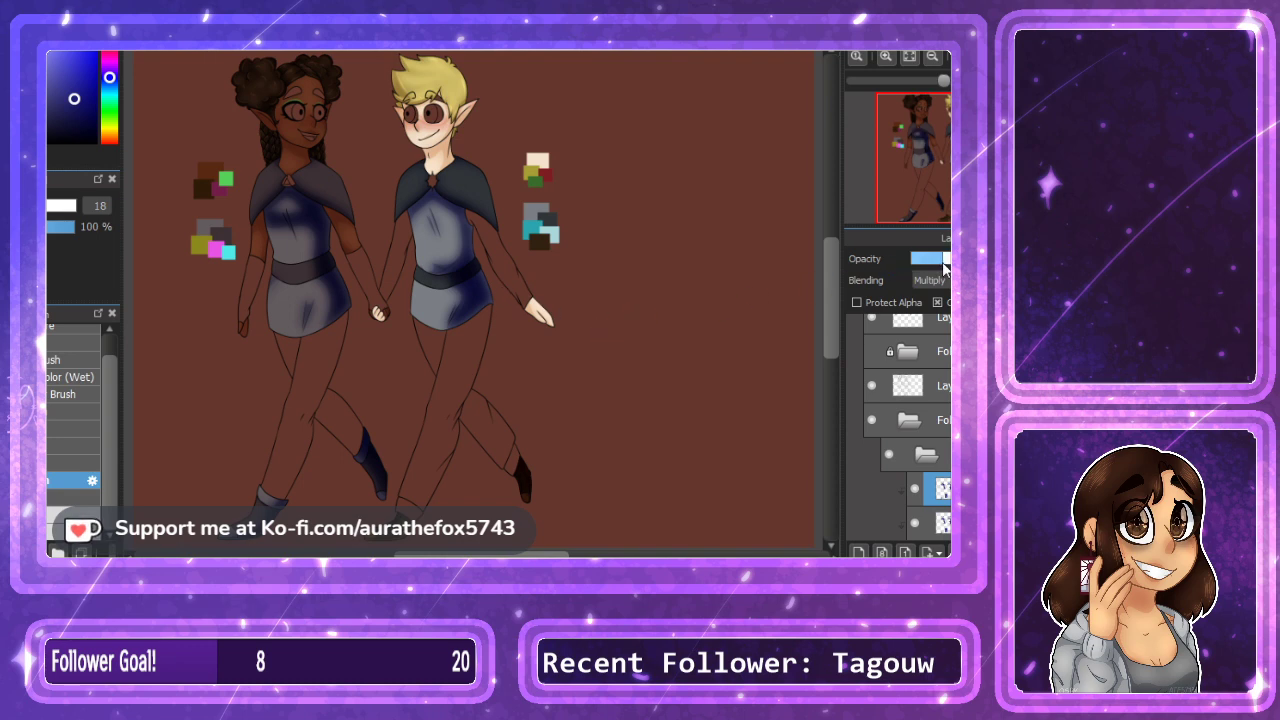
click(933, 521)
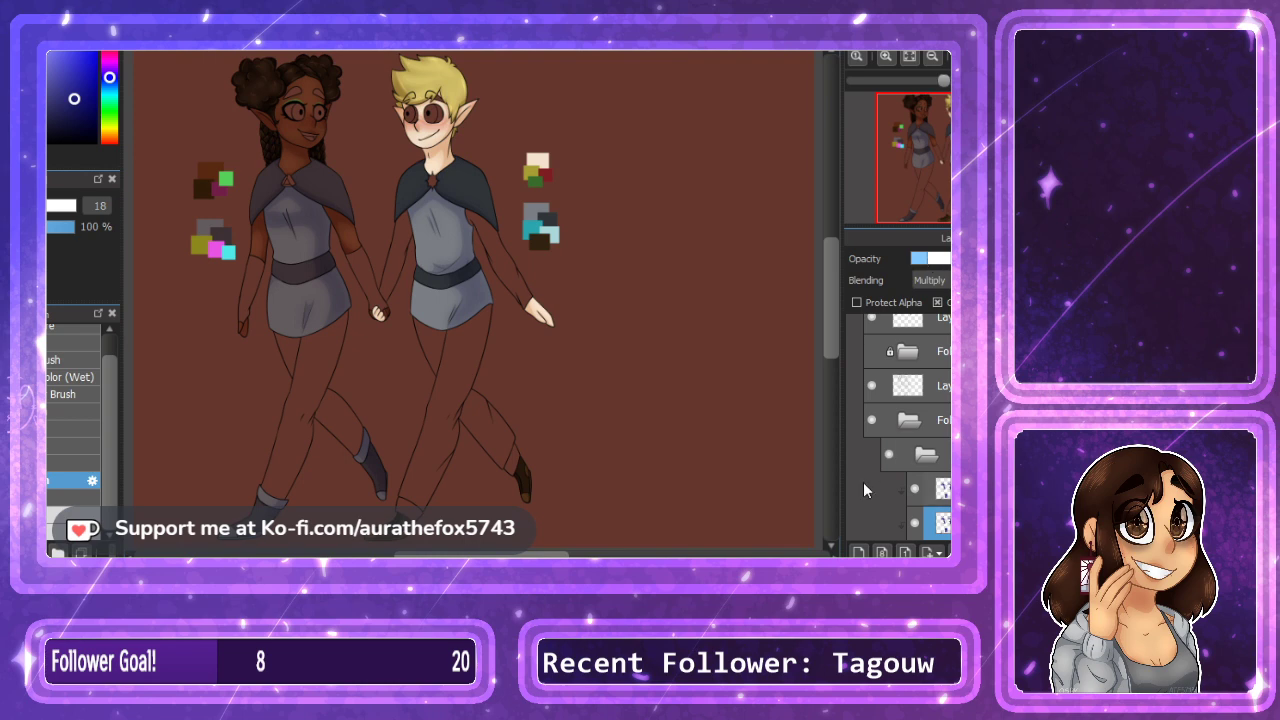
Add a new clipped layer above the shading layers and set its blending mode to Add.
click(933, 488)
click(862, 552)
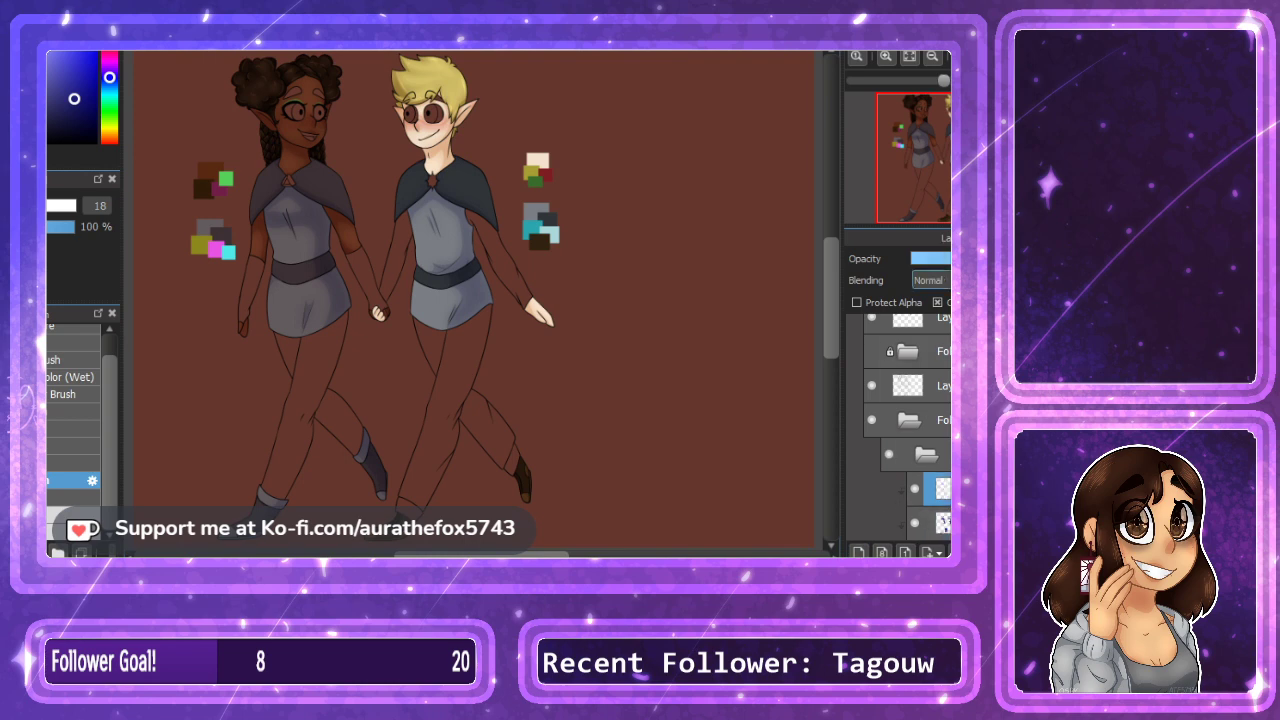
click(932, 281)
click(931, 320)
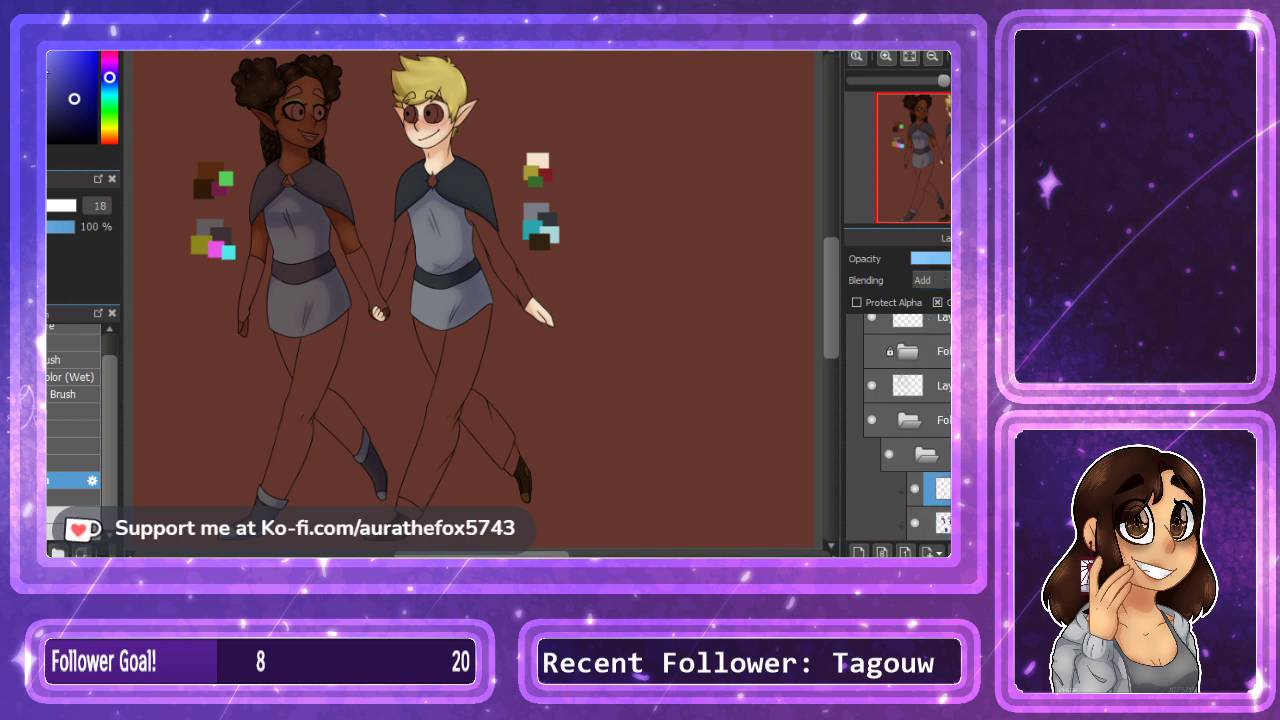
Try an orange hue, return to a blue one, and set up a size 97 brush at 35% opacity.
click(42, 72)
drag(110, 77, 103, 140)
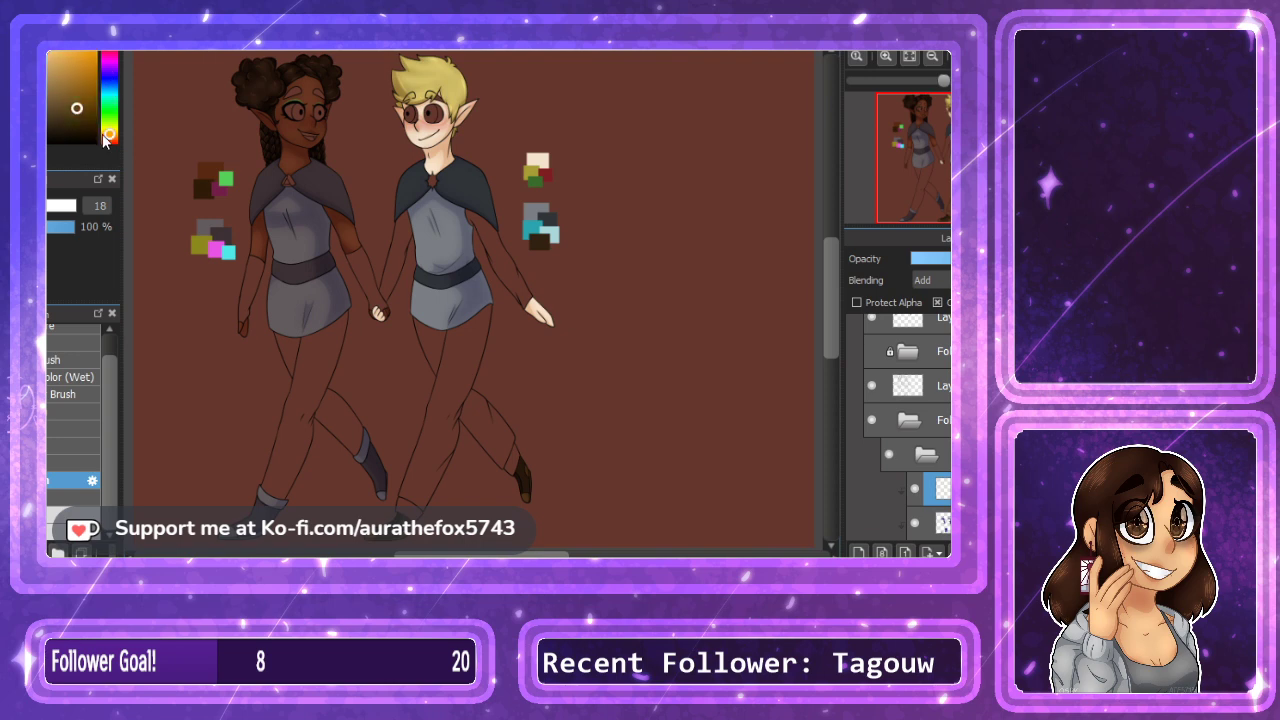
key(x)
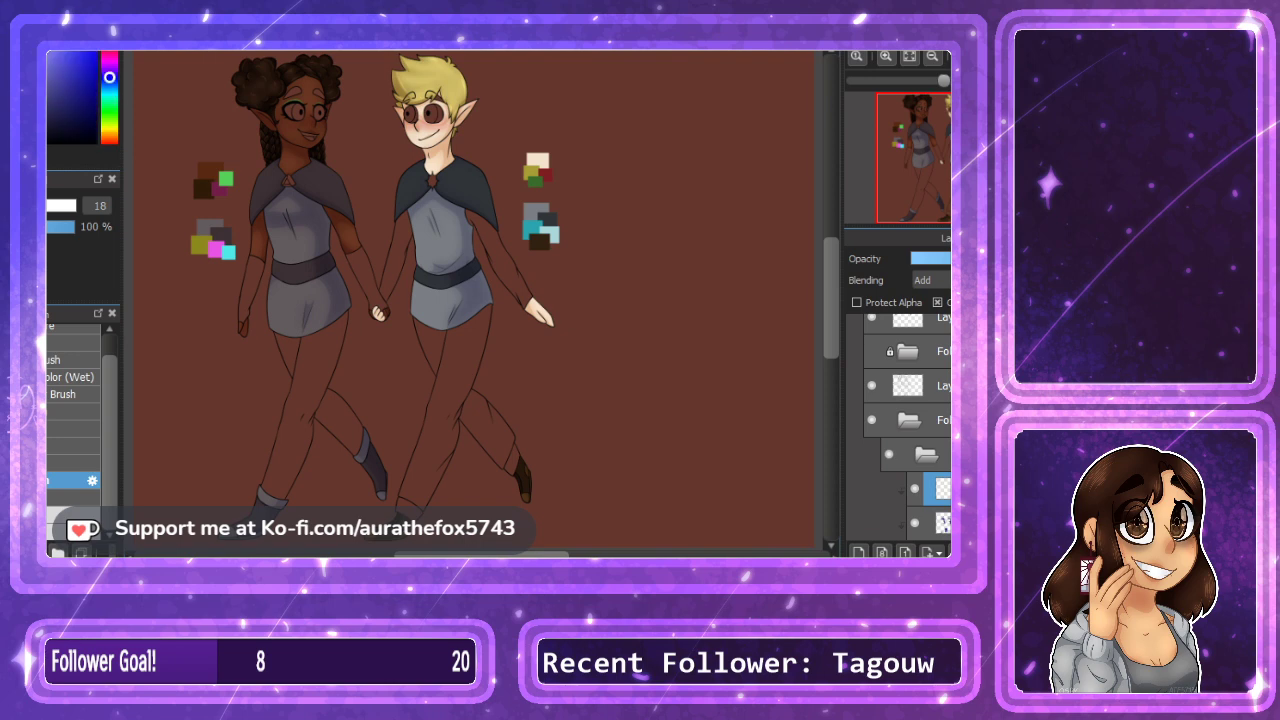
click(48, 411)
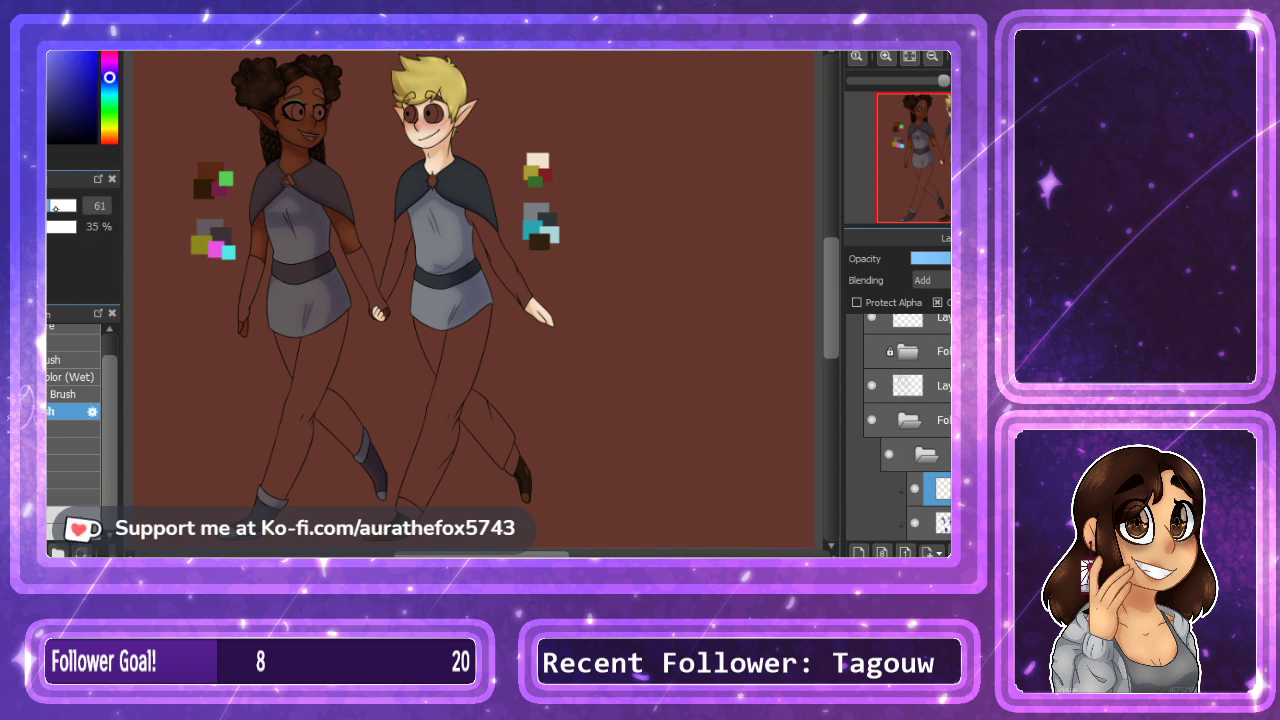
drag(55, 209, 57, 219)
click(886, 57)
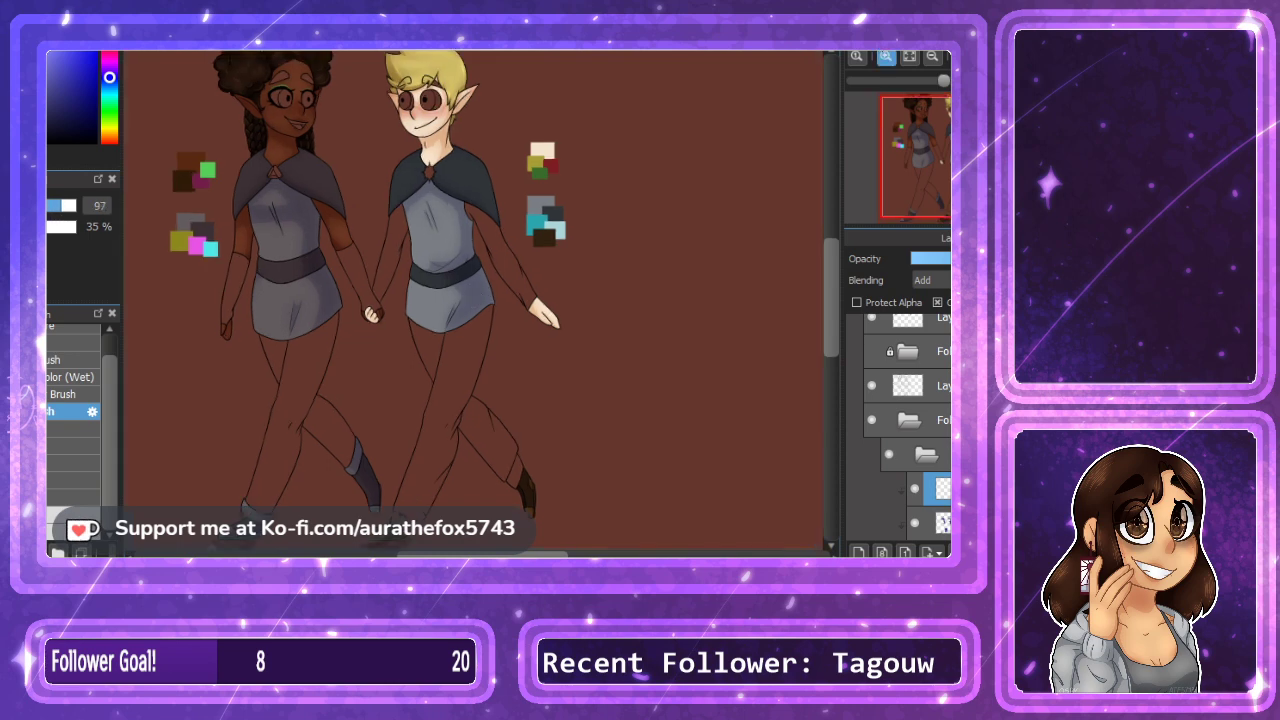
Paint soft blue highlights on the dark-haired character's cape, tunic, belt and skirt on the Add layer.
click(886, 57)
click(886, 57)
click(886, 57)
click(886, 57)
drag(922, 130, 913, 137)
mouse_move(486, 244)
mouse_down()
mouse_move(558, 236)
mouse_move(510, 222)
mouse_up()
mouse_move(509, 394)
mouse_down()
mouse_move(512, 468)
mouse_move(567, 465)
mouse_move(618, 426)
mouse_move(484, 496)
mouse_move(566, 516)
mouse_move(631, 443)
mouse_up()
mouse_move(493, 108)
mouse_down()
mouse_move(402, 205)
mouse_move(380, 177)
mouse_up()
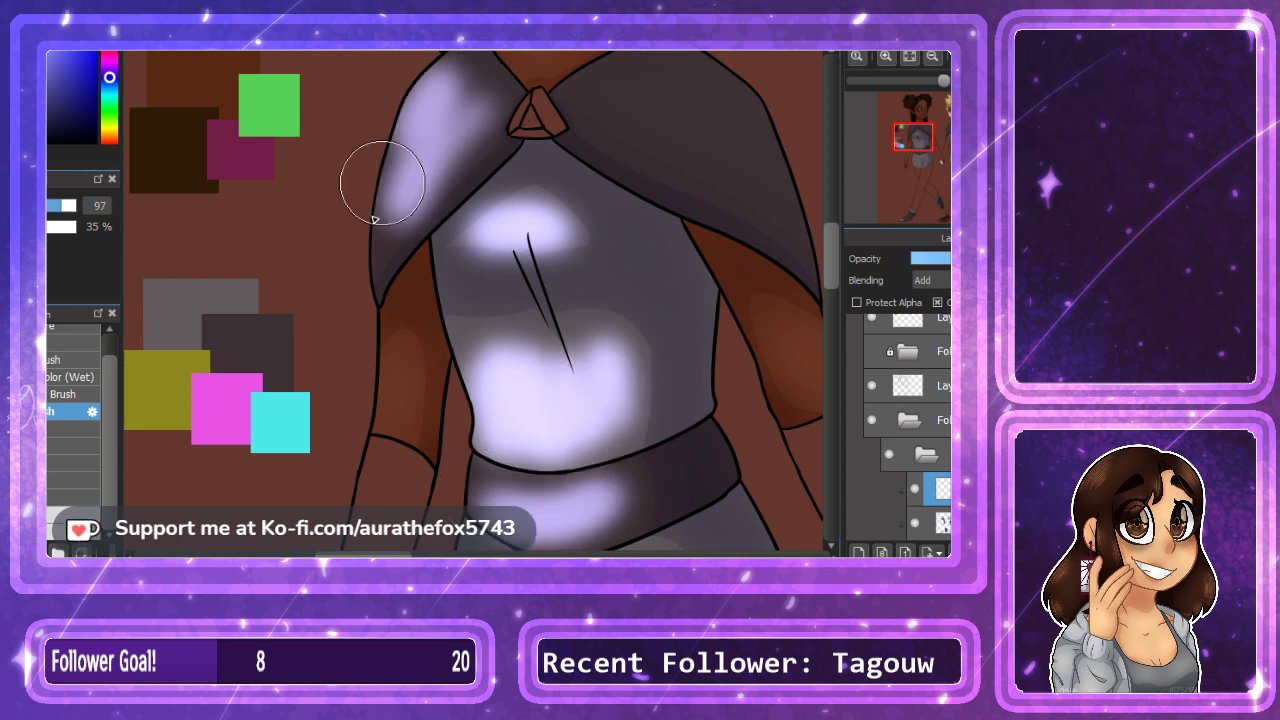
mouse_move(610, 125)
mouse_down()
mouse_move(747, 170)
mouse_move(726, 97)
mouse_move(795, 225)
mouse_up()
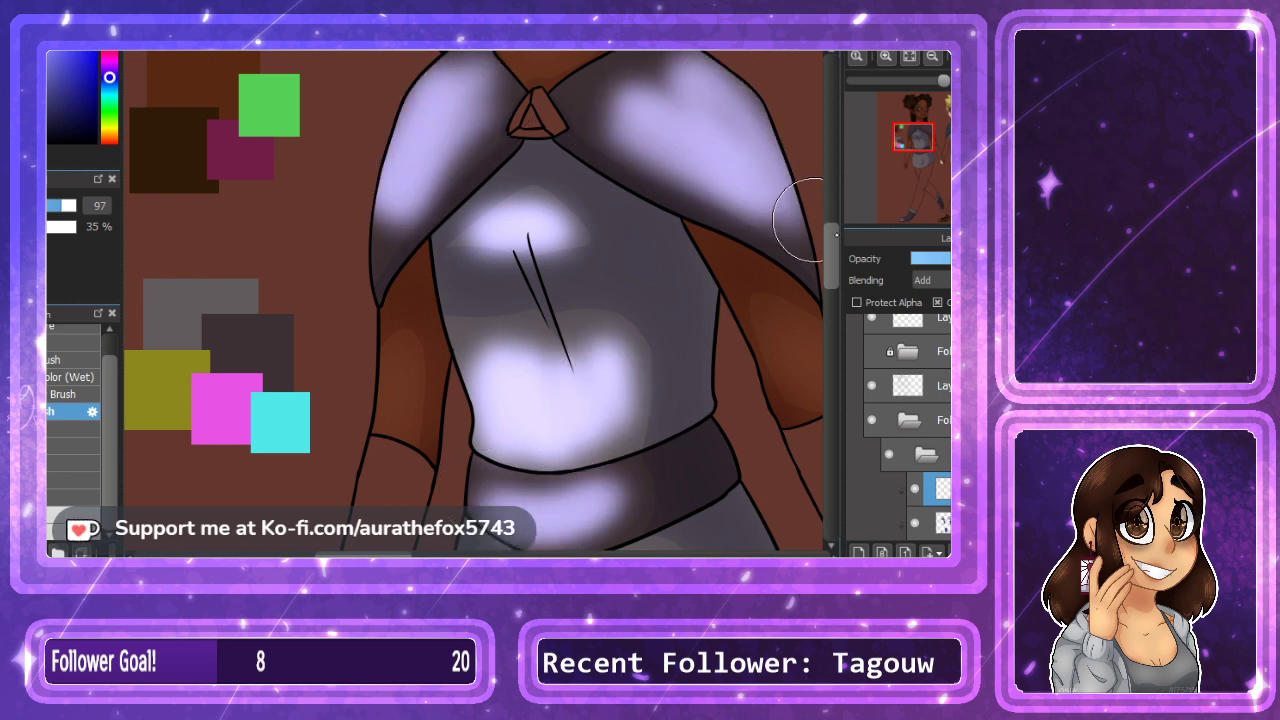
scroll(790, 245, down, 5)
mouse_move(499, 326)
mouse_down()
mouse_move(501, 188)
mouse_move(545, 196)
mouse_move(571, 290)
mouse_move(529, 362)
mouse_move(497, 244)
mouse_move(634, 316)
mouse_move(687, 204)
mouse_move(637, 360)
mouse_move(600, 209)
mouse_up()
Paint soft blue highlights on both boots of the dark-haired character.
scroll(835, 350, down, 5)
scroll(835, 350, down, 5)
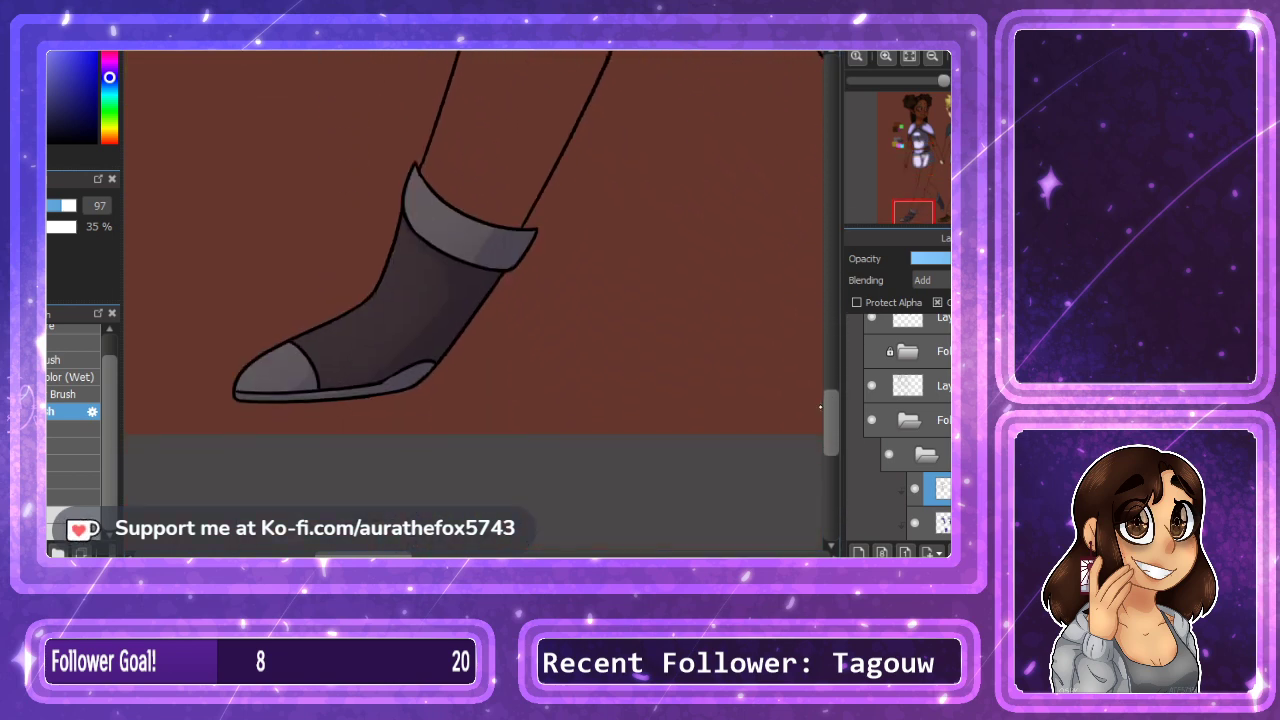
mouse_move(300, 320)
mouse_down()
mouse_move(443, 143)
mouse_move(497, 104)
mouse_up()
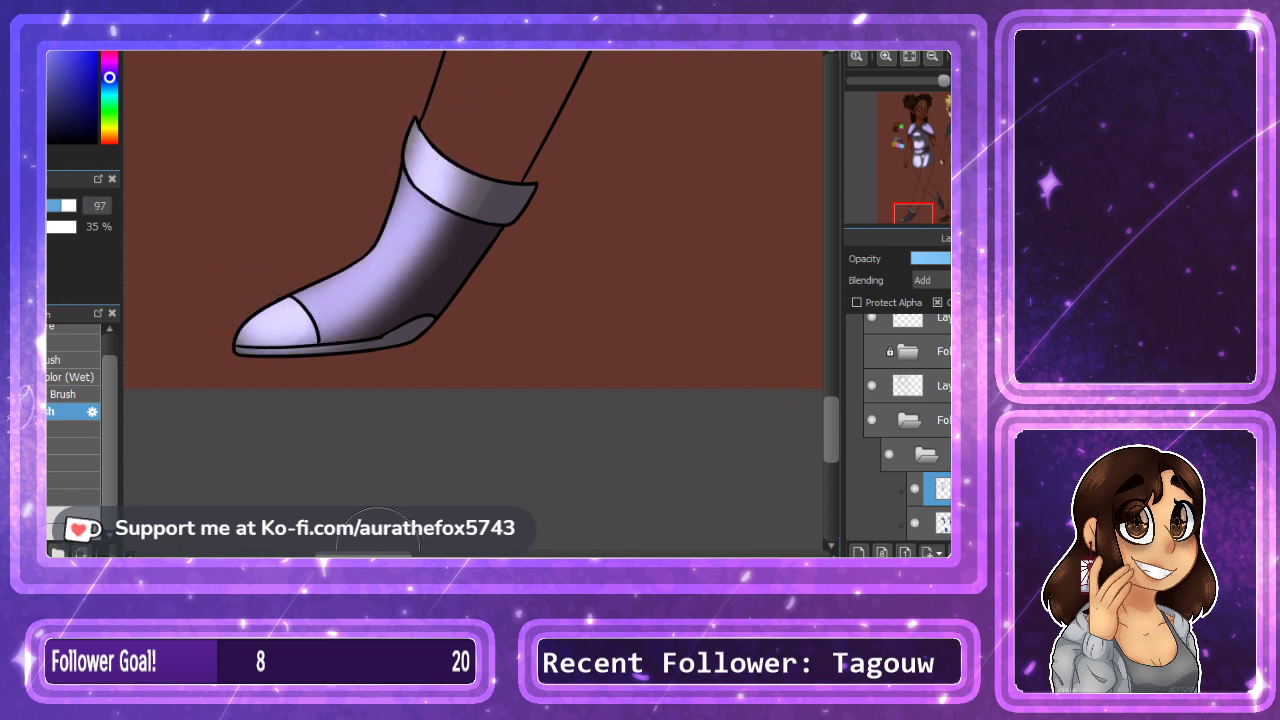
drag(379, 553, 415, 550)
drag(829, 412, 805, 389)
mouse_move(566, 157)
mouse_down()
mouse_move(635, 238)
mouse_move(574, 181)
mouse_move(671, 348)
mouse_up()
Switch to an orange-brown colour and paint highlights on both of the blond character's shoes.
mouse_move(757, 378)
mouse_down()
mouse_move(602, 452)
mouse_move(764, 346)
mouse_up()
drag(649, 429, 774, 386)
drag(780, 340, 693, 379)
scroll(634, 214, right, 5)
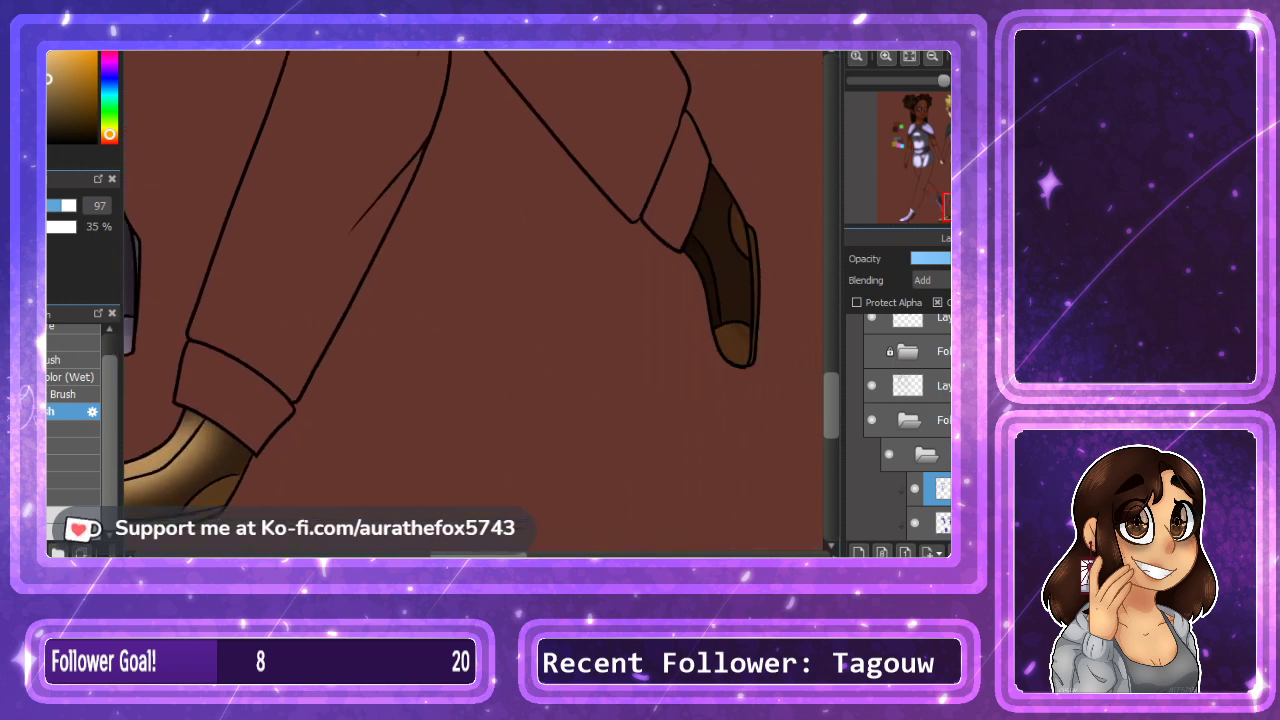
mouse_move(634, 214)
mouse_down()
mouse_move(666, 320)
mouse_move(626, 236)
mouse_move(664, 358)
mouse_up()
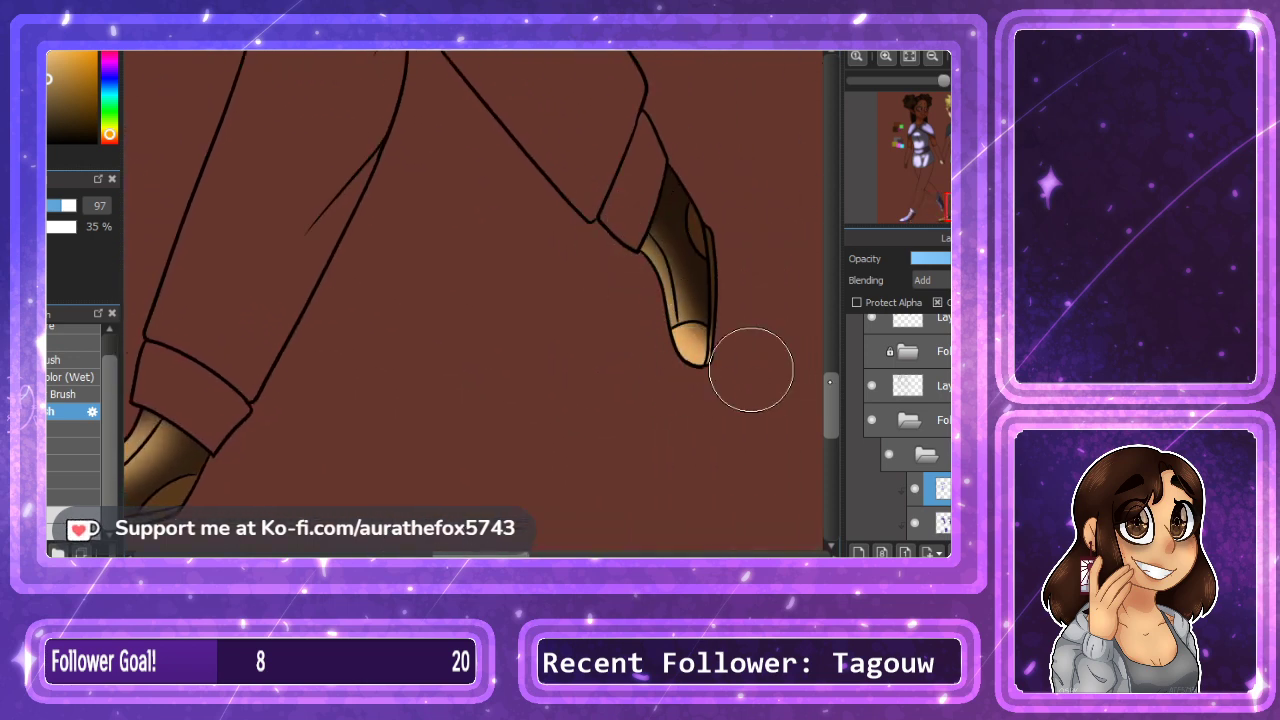
Add a new clipped layer between the two Multiply shading layers for the blond character's front shoe.
scroll(491, 509, down, 3)
scroll(491, 509, left, 3)
scroll(935, 450, down, 2)
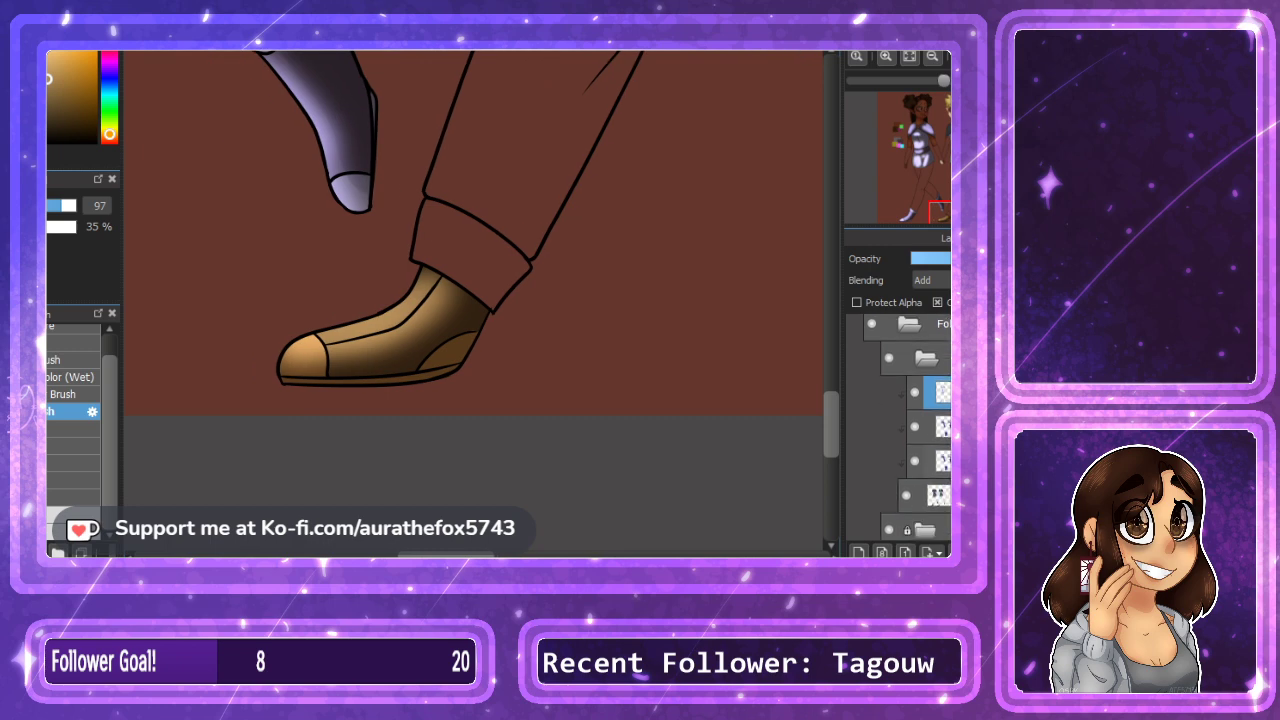
click(940, 461)
click(859, 552)
drag(468, 555, 453, 555)
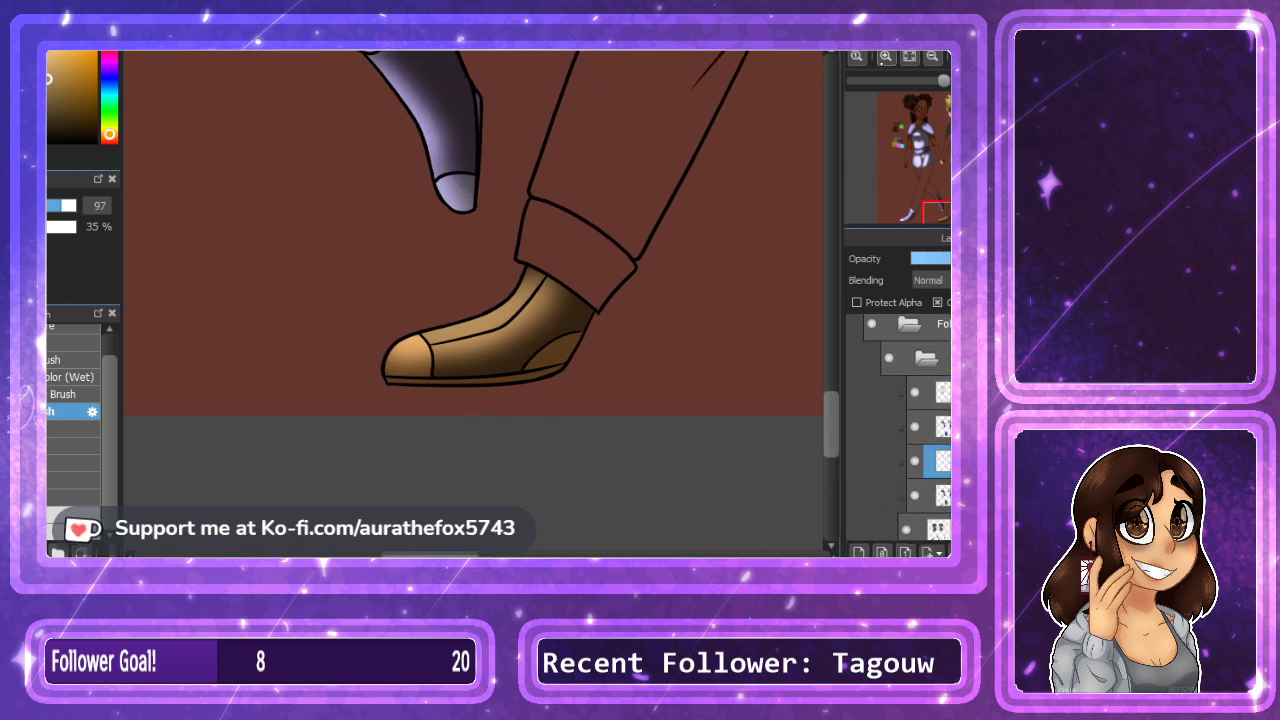
key(ctrl+plus)
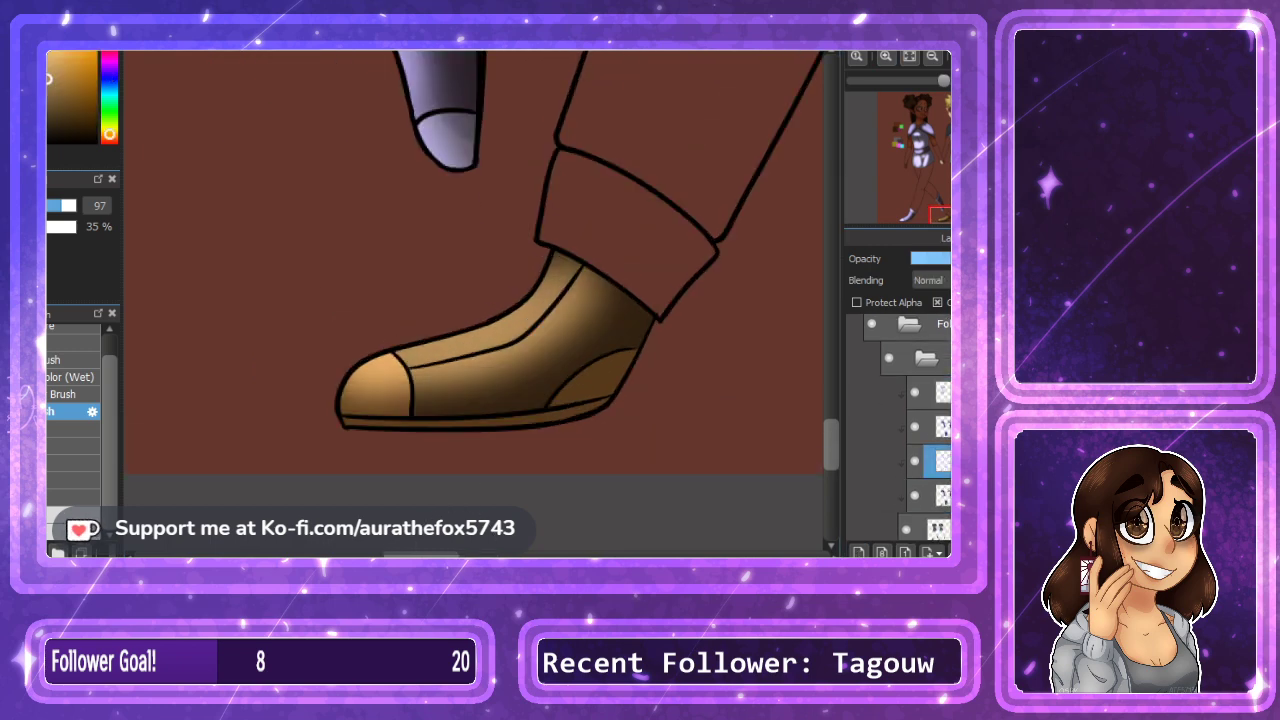
Hide the upper Multiply and Add layers, set the lower shading layer to full-opacity Normal, and sample its dark red from the shoe.
click(949, 206)
click(916, 427)
click(915, 393)
click(942, 495)
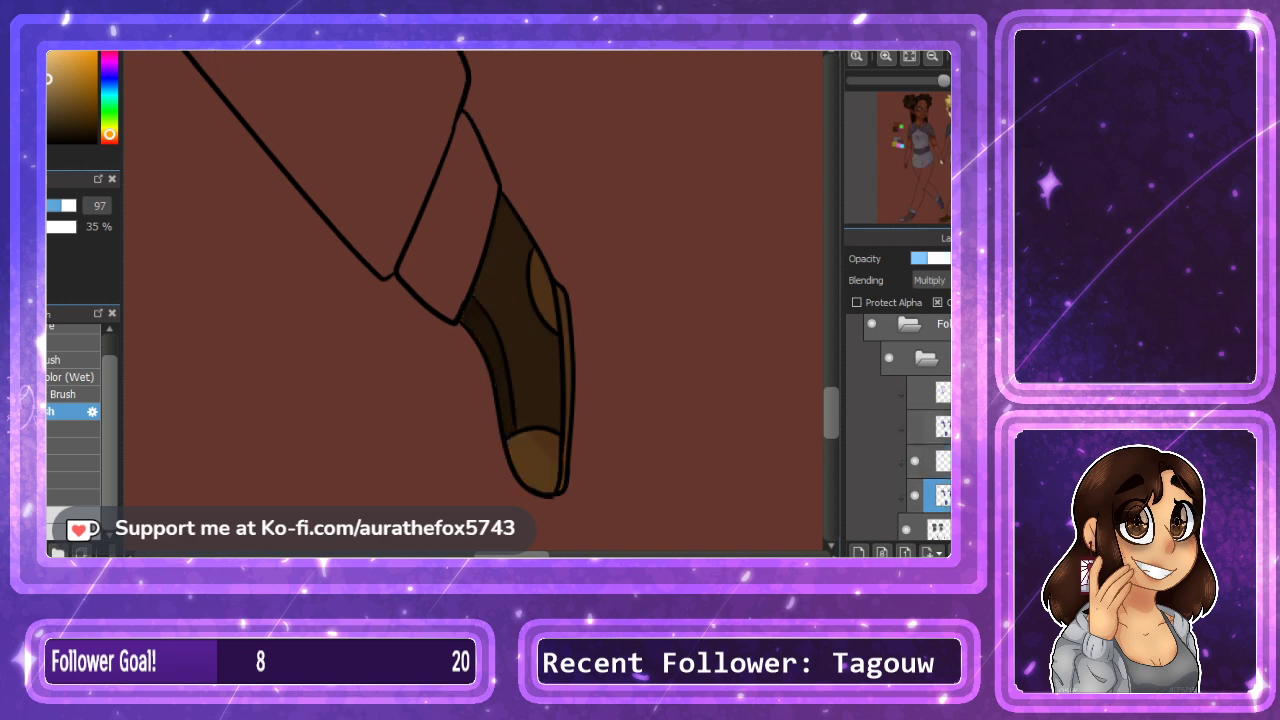
click(948, 259)
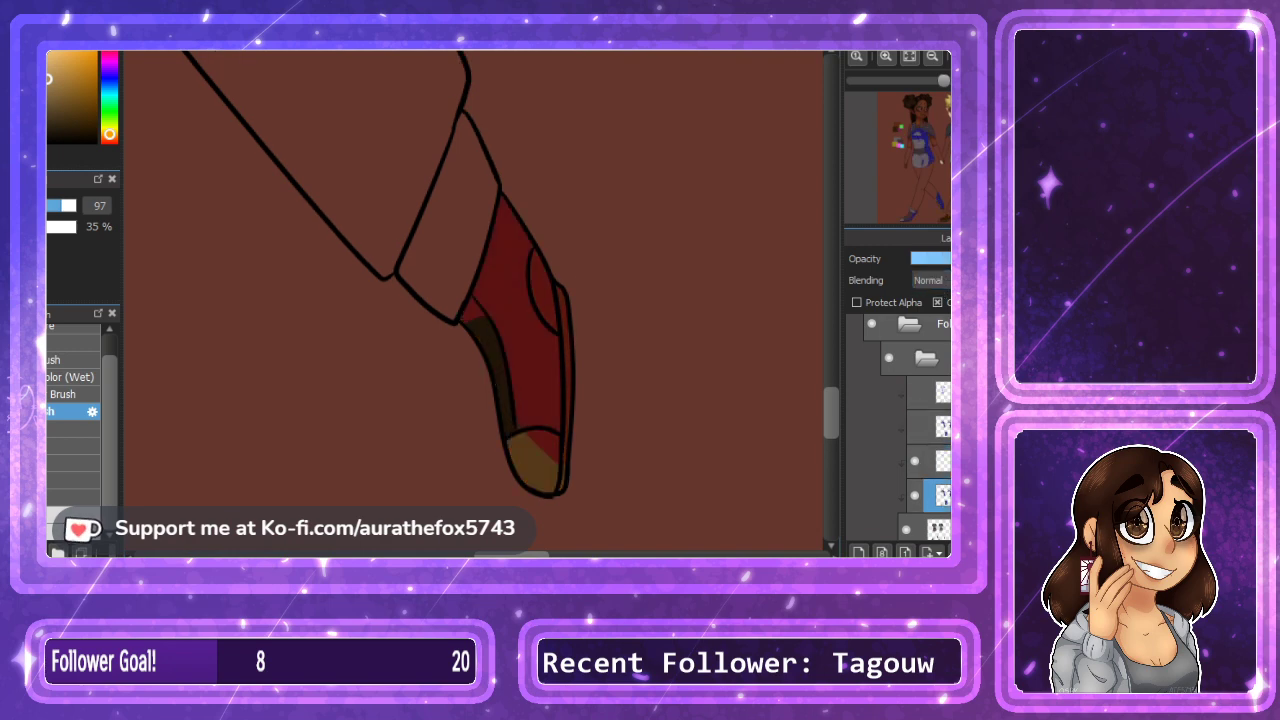
click(548, 364)
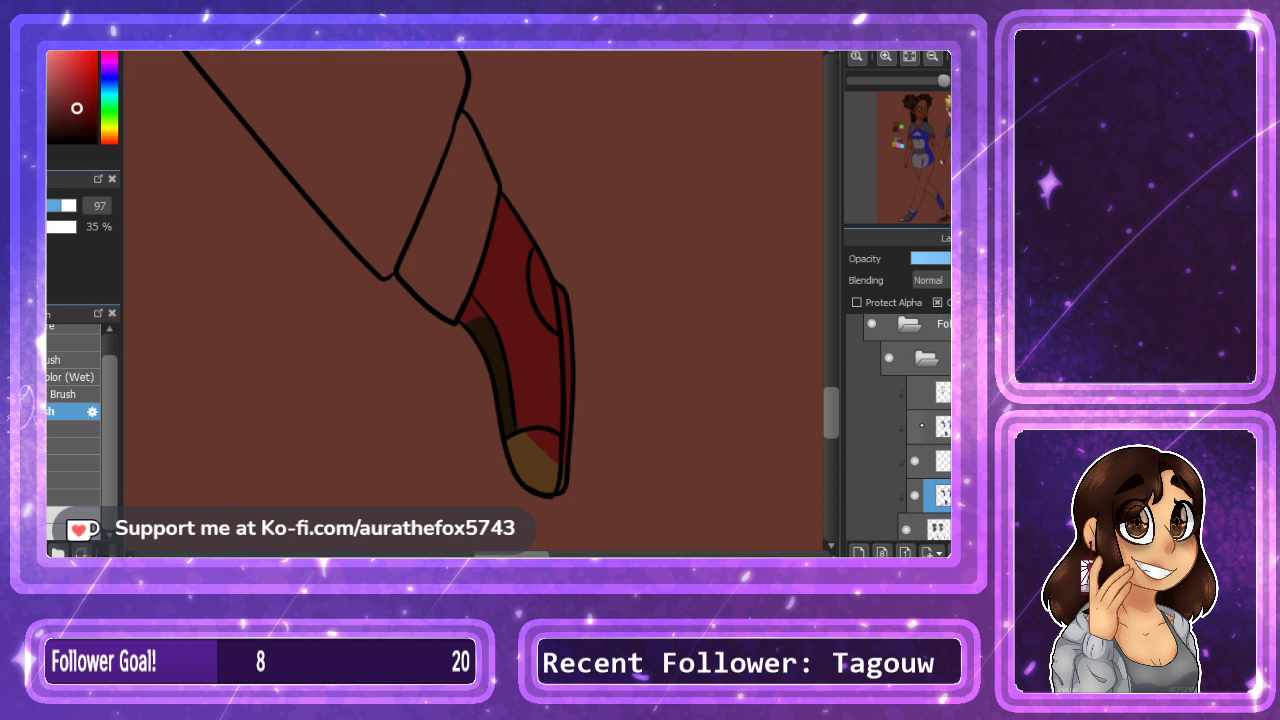
Show the hidden layers, return the lower shading layer to Multiply at reduced opacity, and choose the size 18 brush at 100% opacity.
click(914, 426)
click(914, 392)
click(930, 280)
click(930, 298)
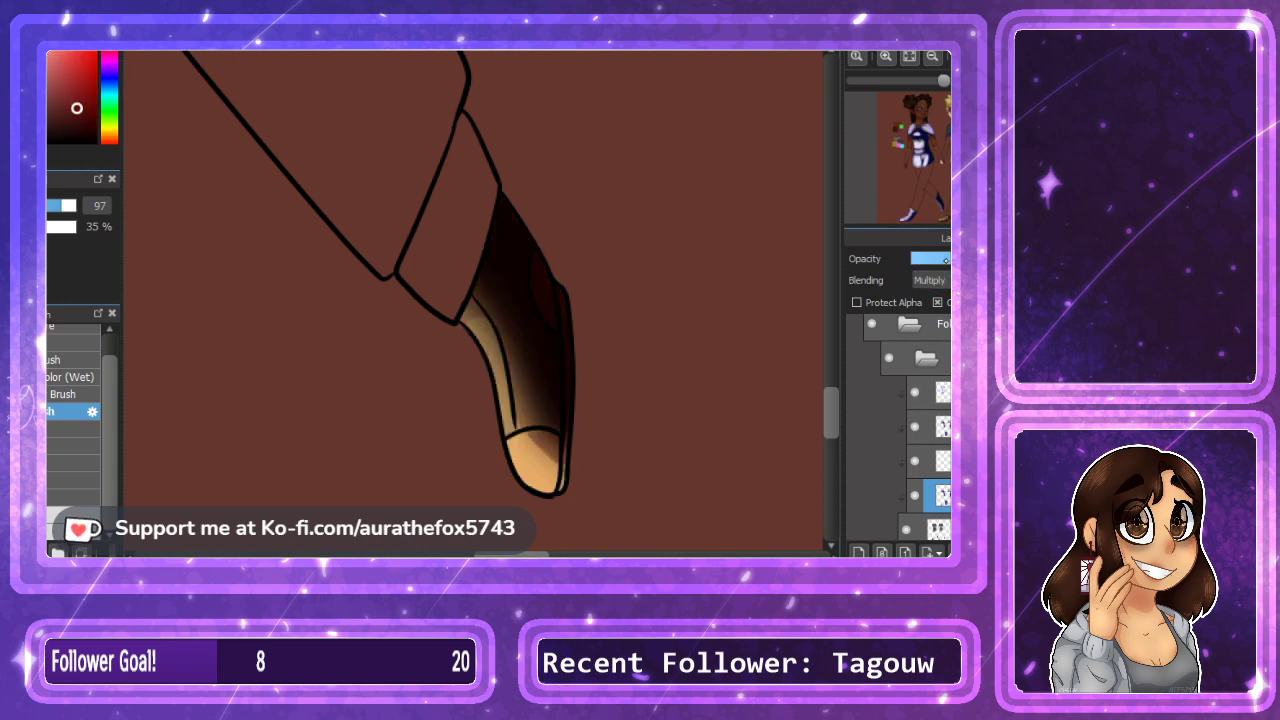
click(948, 259)
drag(950, 207, 941, 215)
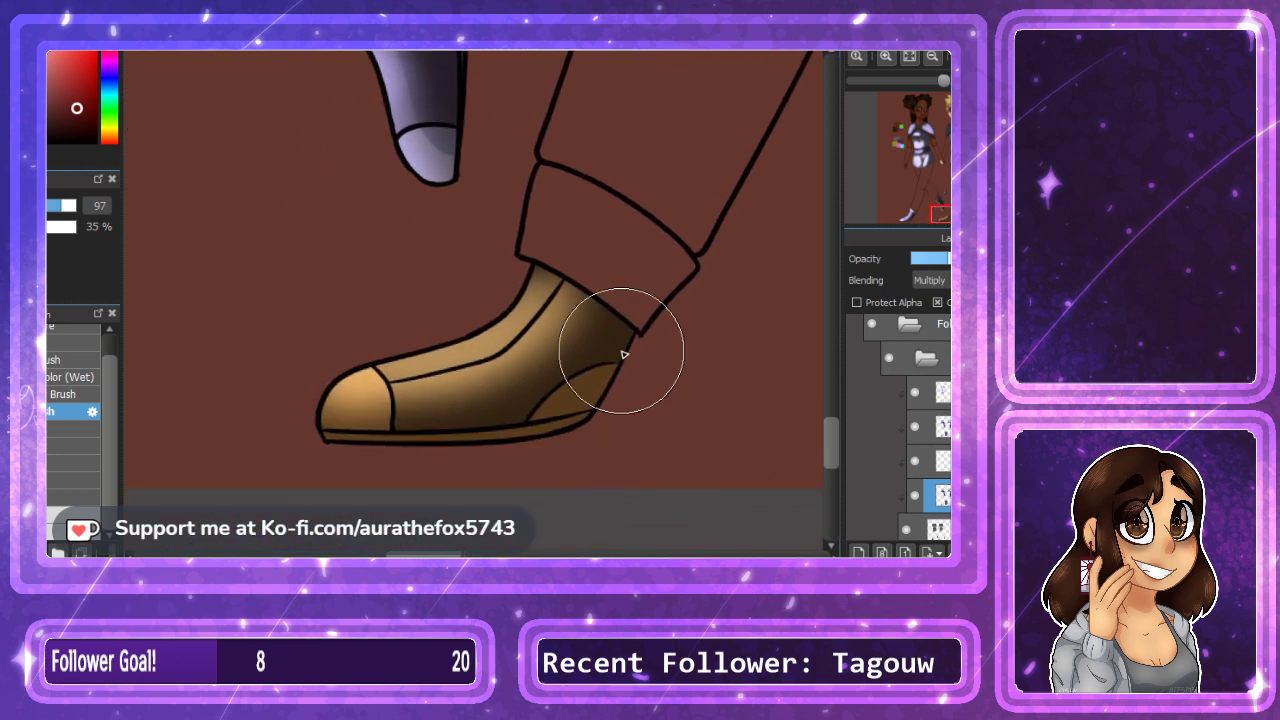
click(66, 481)
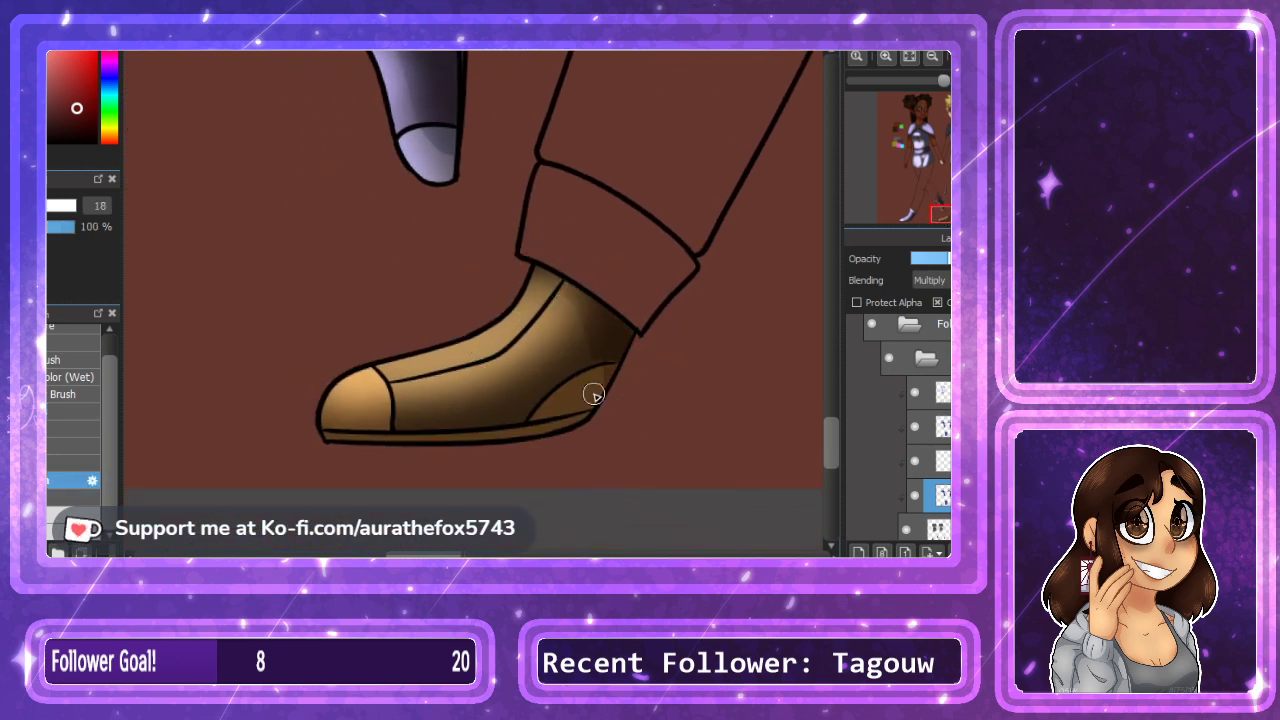
Try shading the front shoe's heel and sole directly on the lower Multiply layer, and undo the strokes.
drag(594, 395, 605, 347)
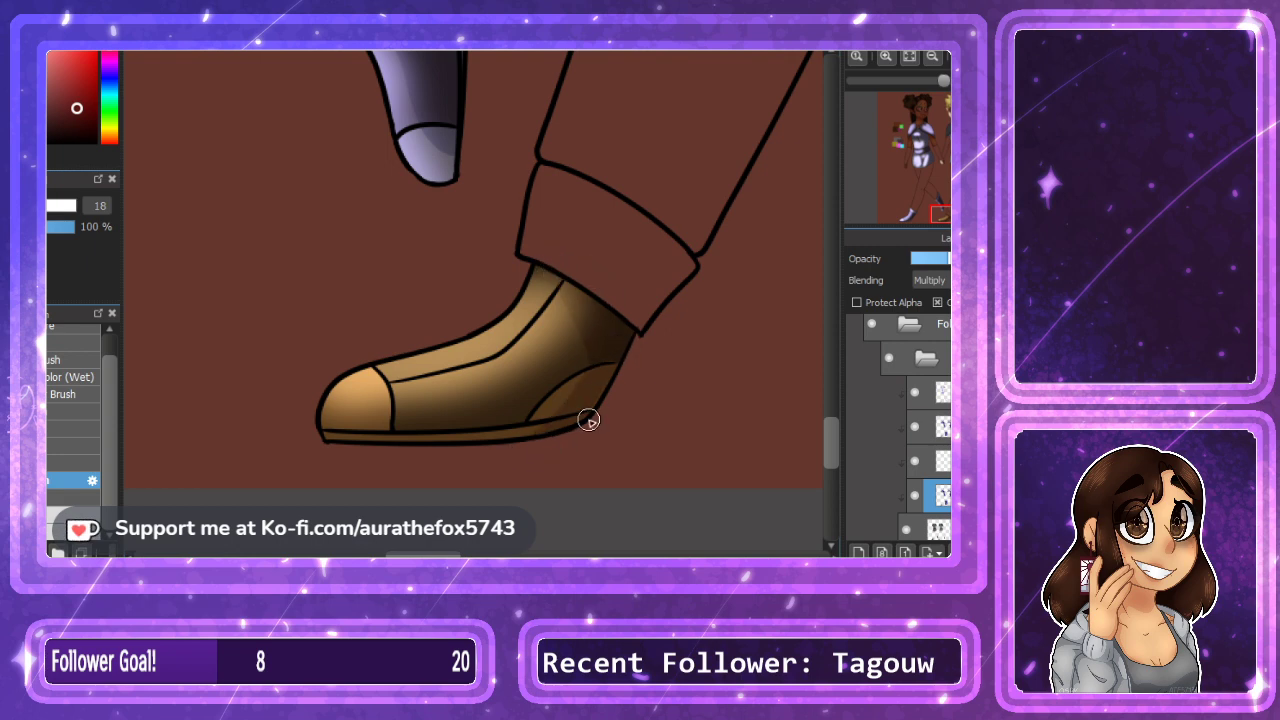
drag(552, 420, 350, 436)
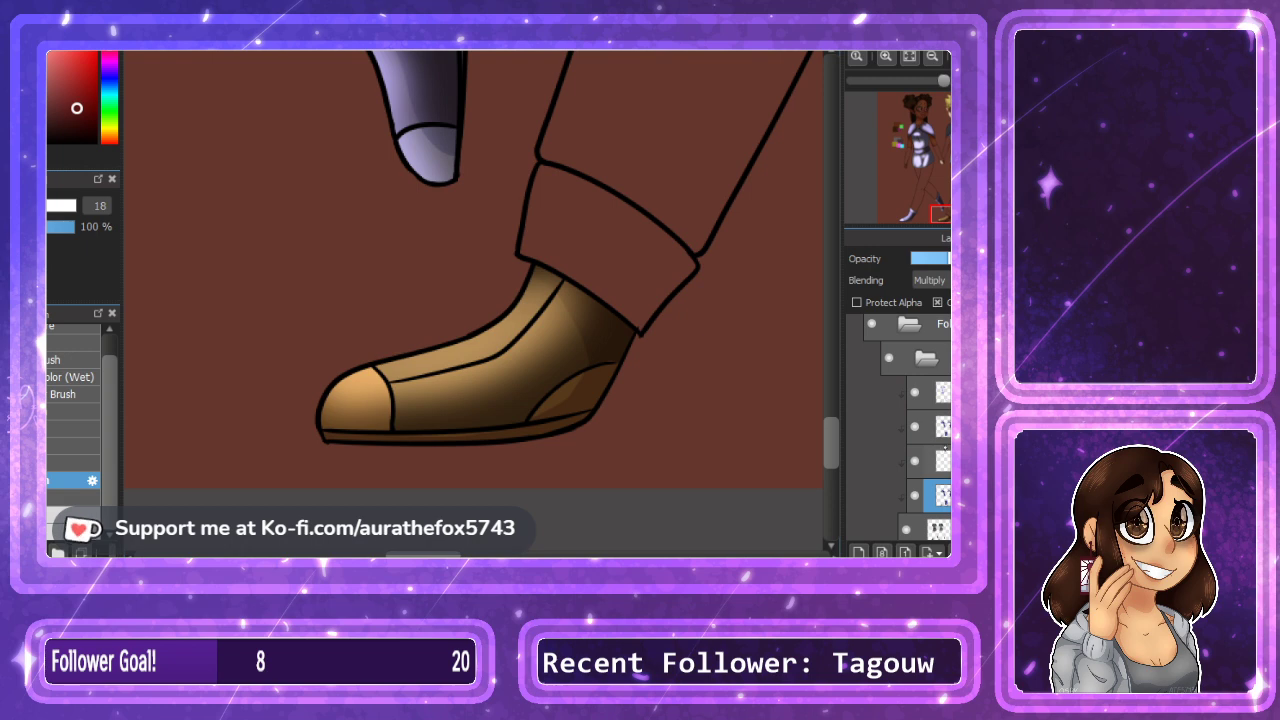
key(ctrl+z)
key(ctrl+z)
drag(608, 335, 588, 402)
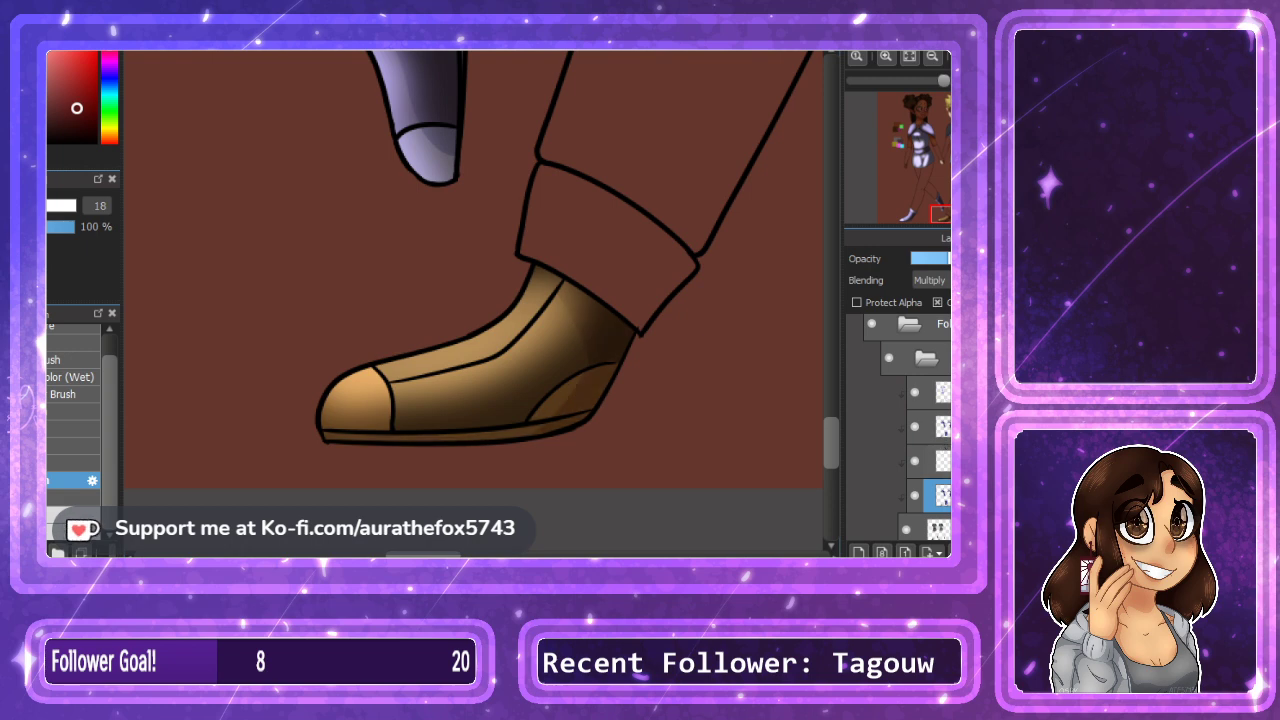
key(ctrl+z)
Paint a dark red shadow over the front shoe's heel and sole on the new layer and set its blending to Multiply.
click(941, 461)
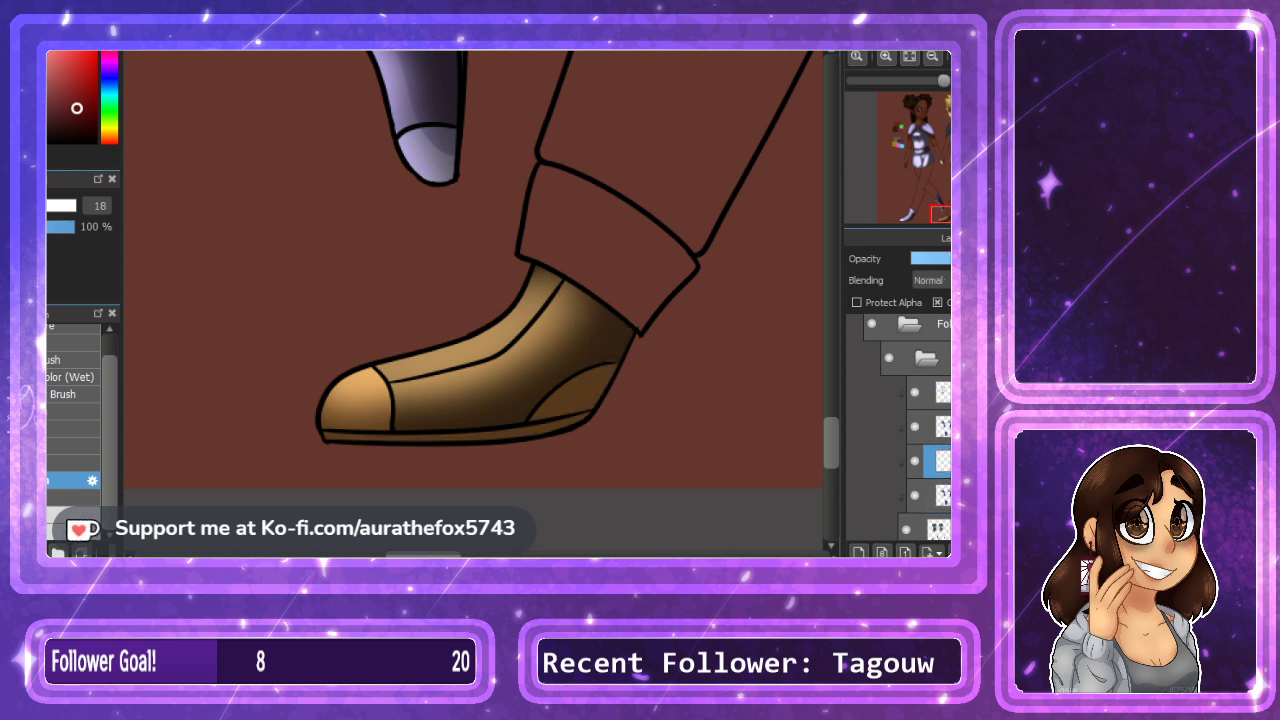
mouse_move(322, 436)
mouse_down()
mouse_move(496, 435)
mouse_move(313, 451)
mouse_move(388, 457)
mouse_move(358, 447)
mouse_move(563, 353)
mouse_move(528, 245)
mouse_move(524, 423)
mouse_move(572, 292)
mouse_move(565, 385)
mouse_move(628, 275)
mouse_move(628, 341)
mouse_up()
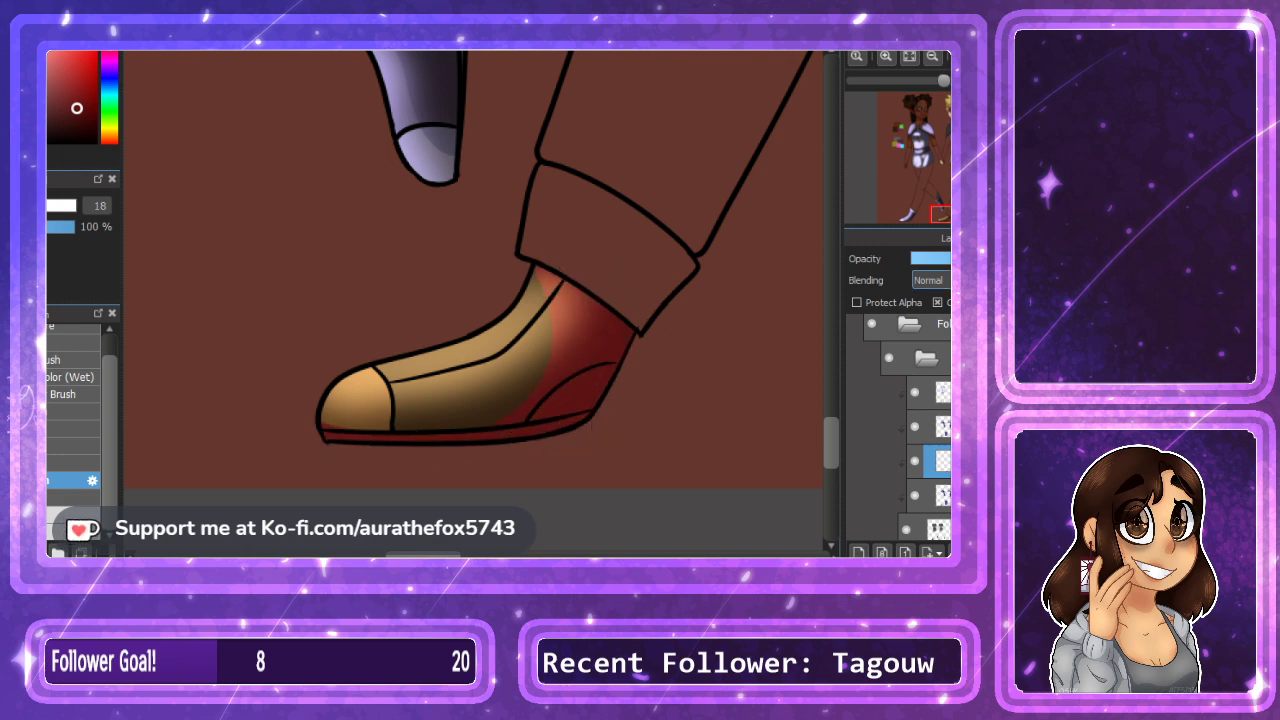
click(931, 281)
click(936, 300)
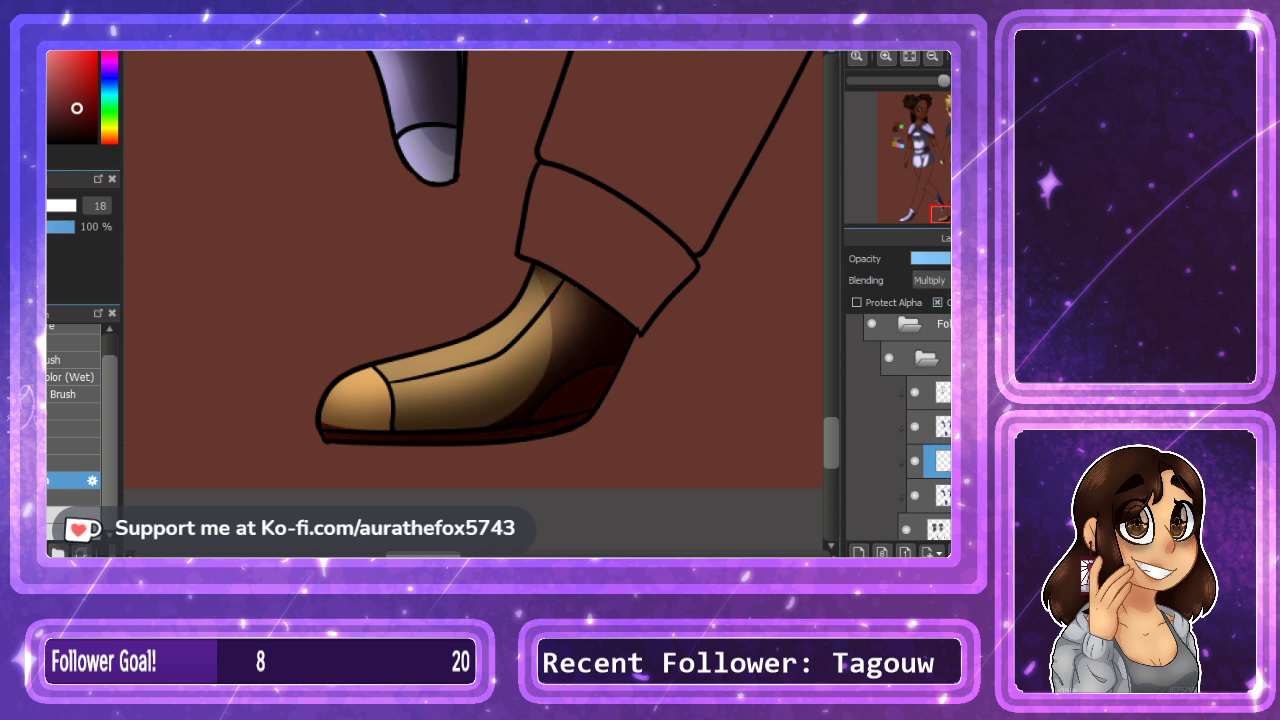
Duplicate the shoe shadow layer, try merging the copy into the lower Multiply layer, and undo the merge.
key(ctrl+j)
click(941, 496)
key(ctrl+e)
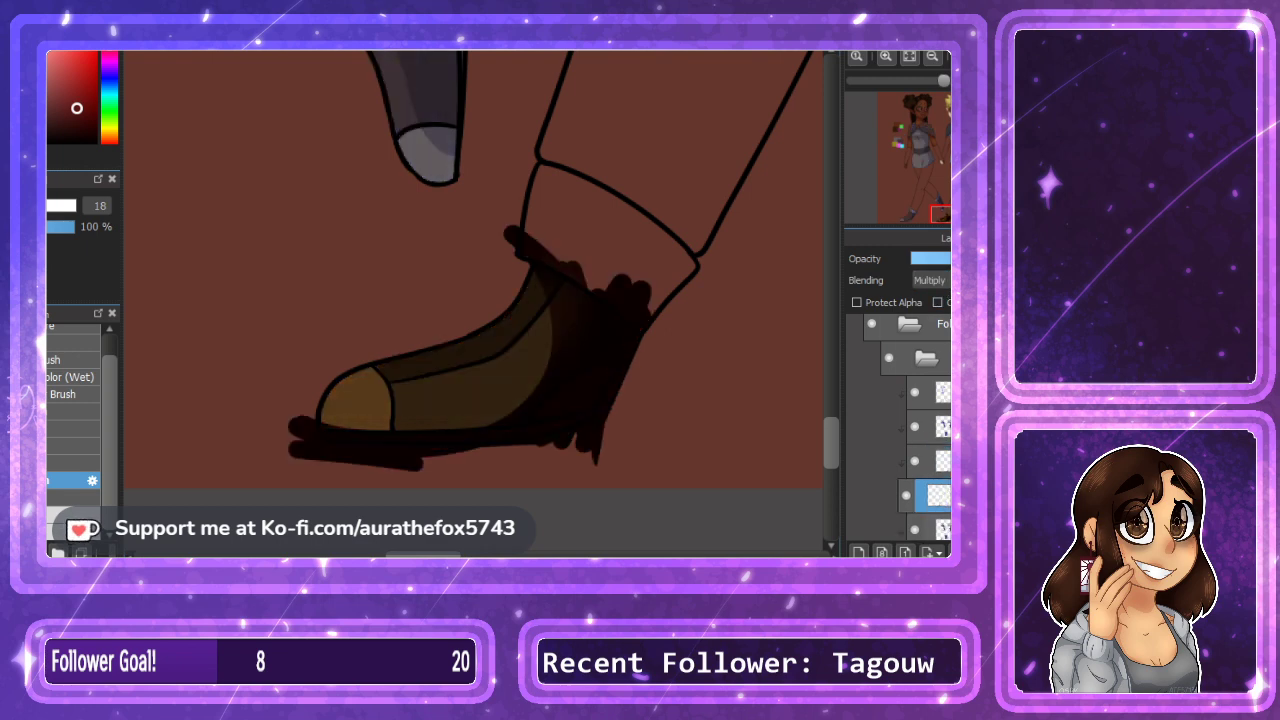
click(937, 302)
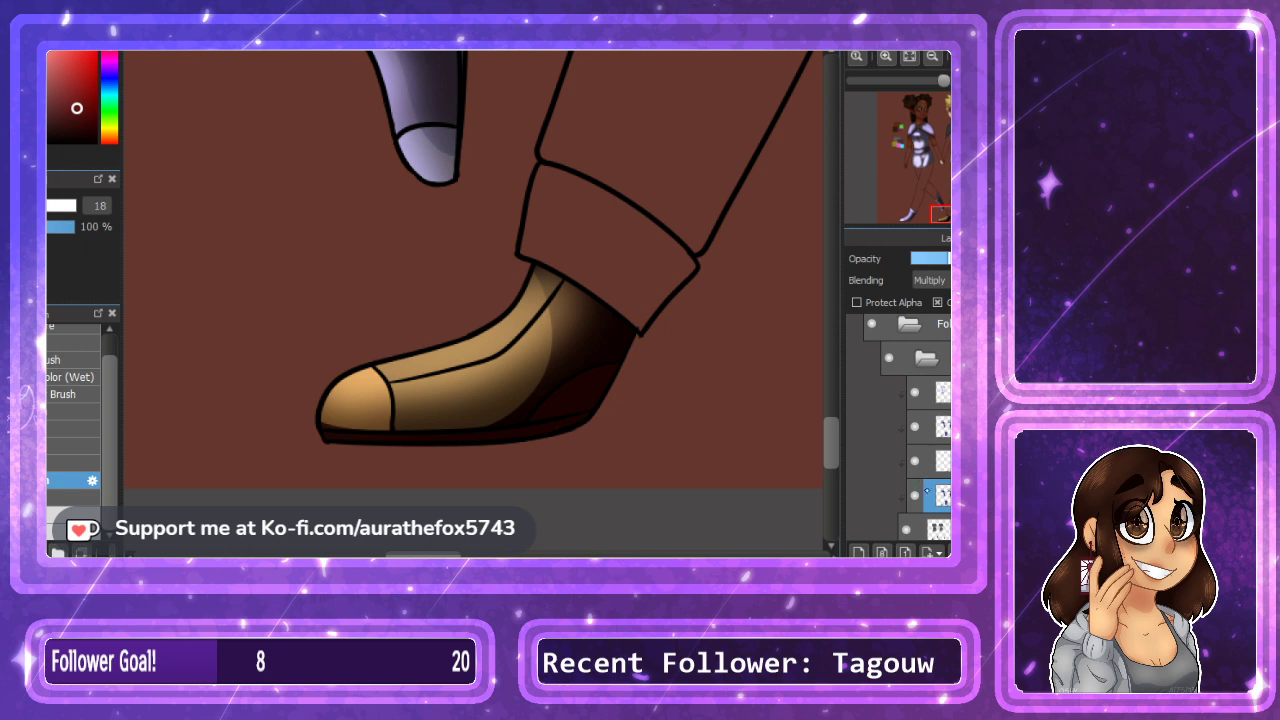
key(ctrl+z)
key(ctrl+z)
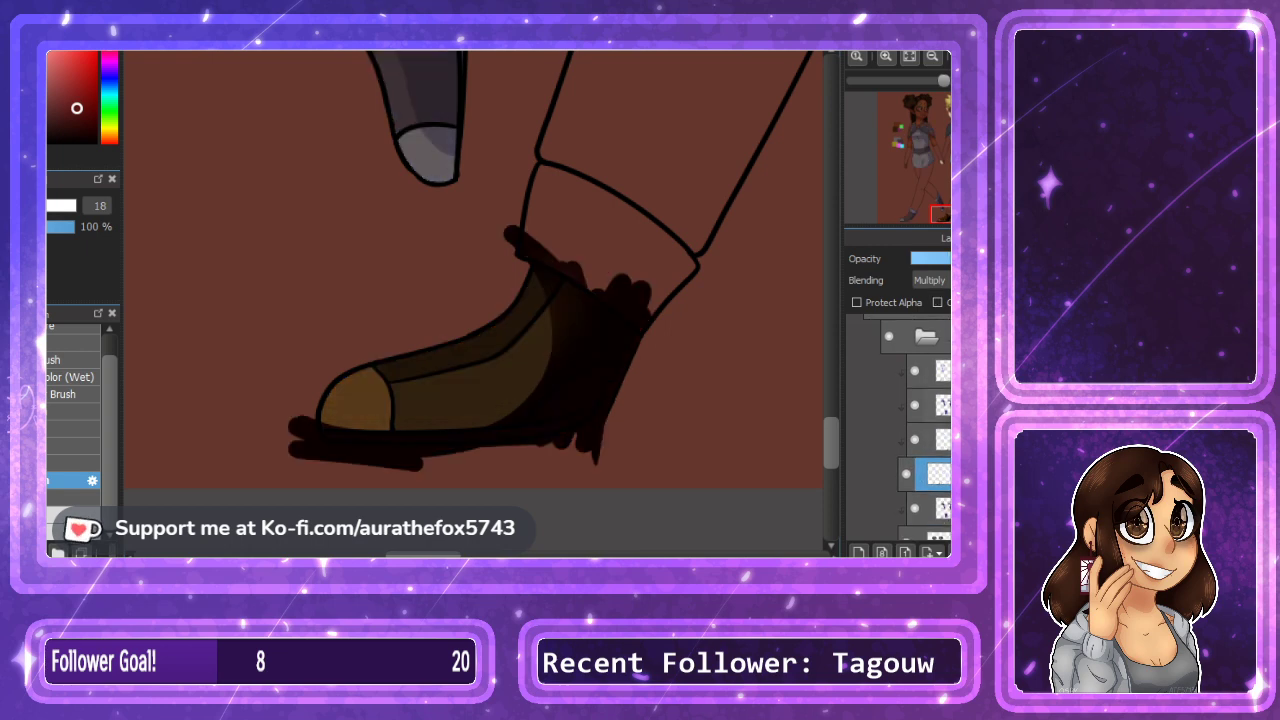
Hide the original shoe shadow layer, merge its copy into the lower Multiply layer with clipping kept, and show the original again.
click(914, 441)
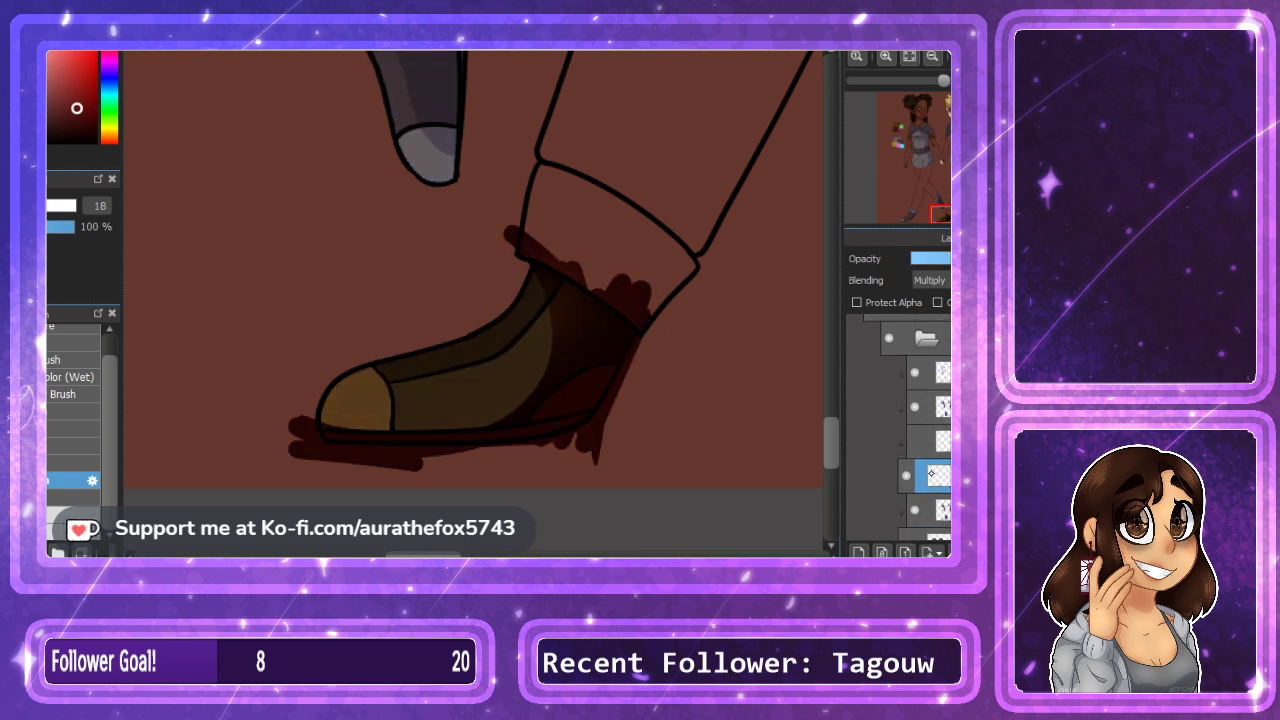
click(937, 302)
key(ctrl+e)
click(937, 302)
click(942, 441)
click(914, 441)
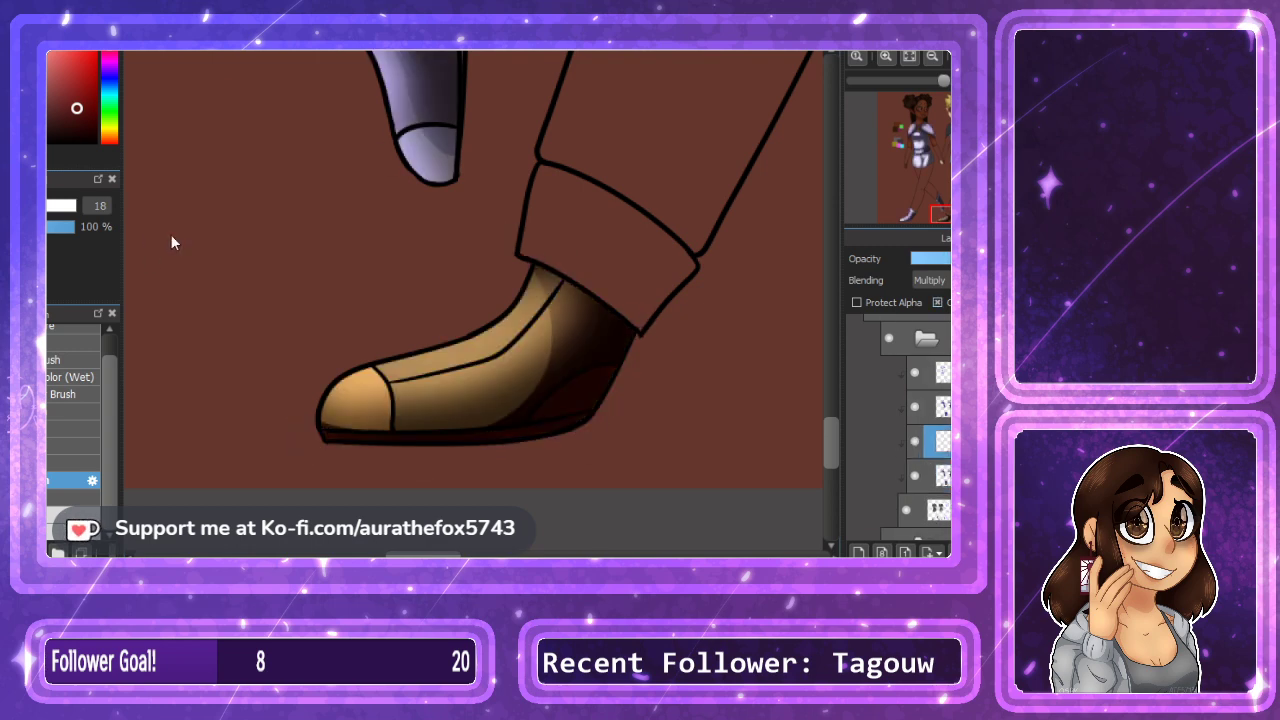
Blur the remaining shoe shadow layer, move it above the upper Multiply shading layer, and merge it into that layer.
key(Delete)
drag(942, 441, 942, 393)
key(ctrl+e)
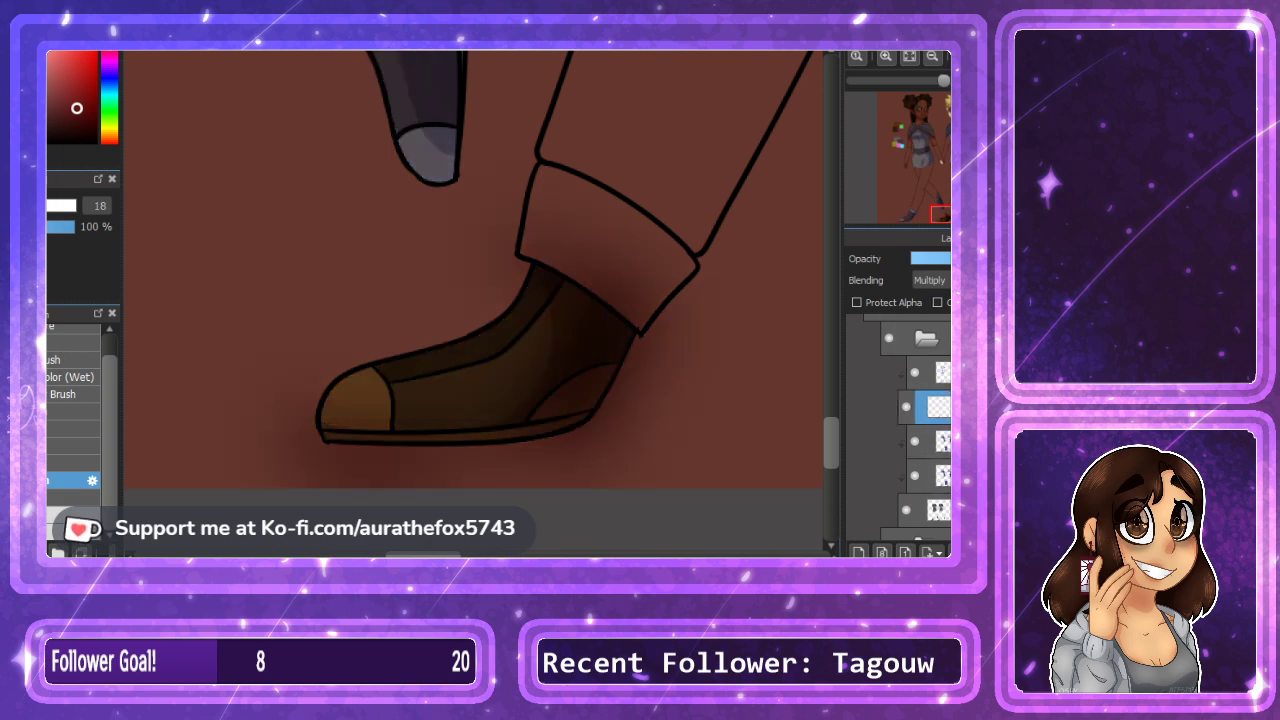
Paint blue highlights on the blond character's skirt, belt, tunic and cape on the Add layer with the size 97 brush at 35% opacity.
click(930, 386)
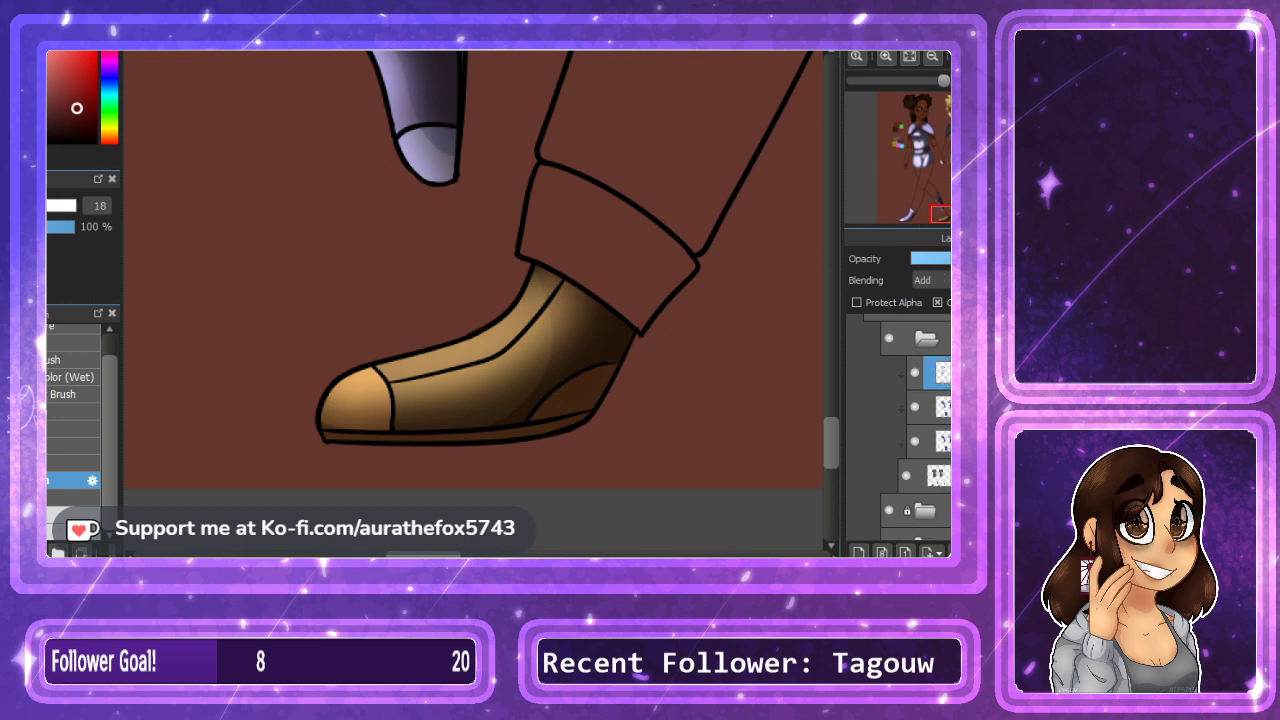
key(x)
click(72, 411)
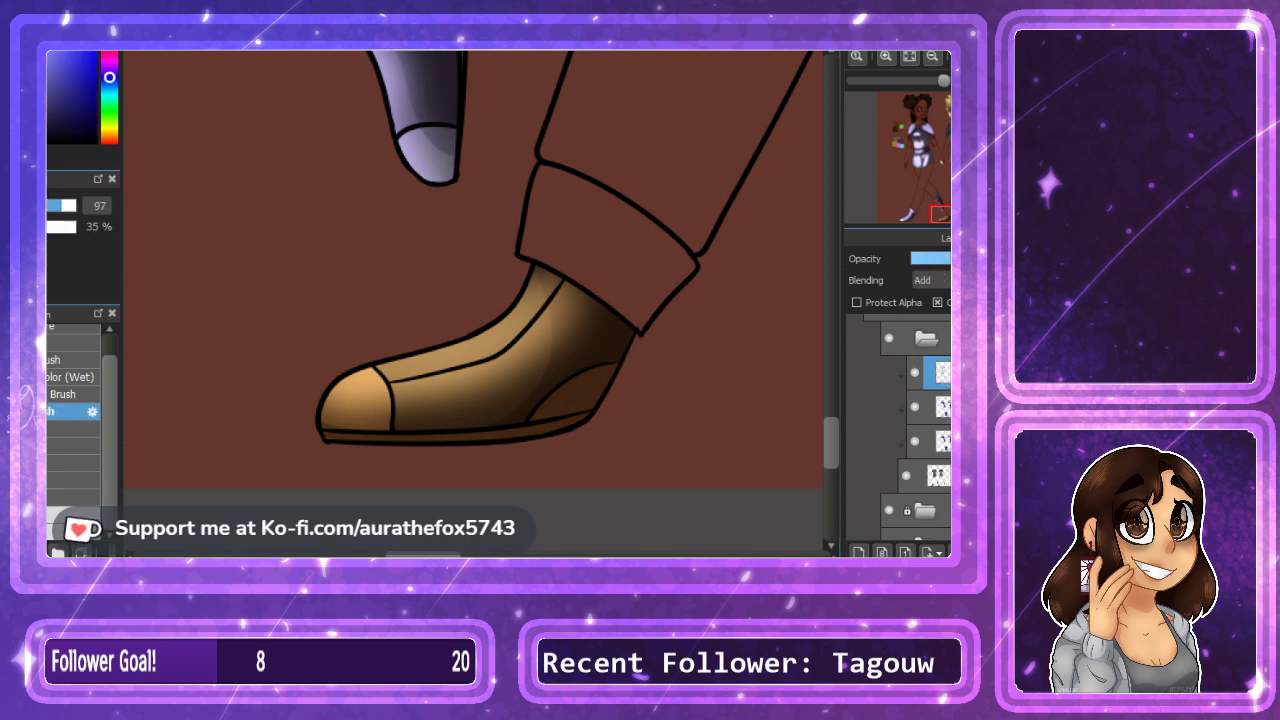
click(932, 57)
drag(958, 166, 954, 160)
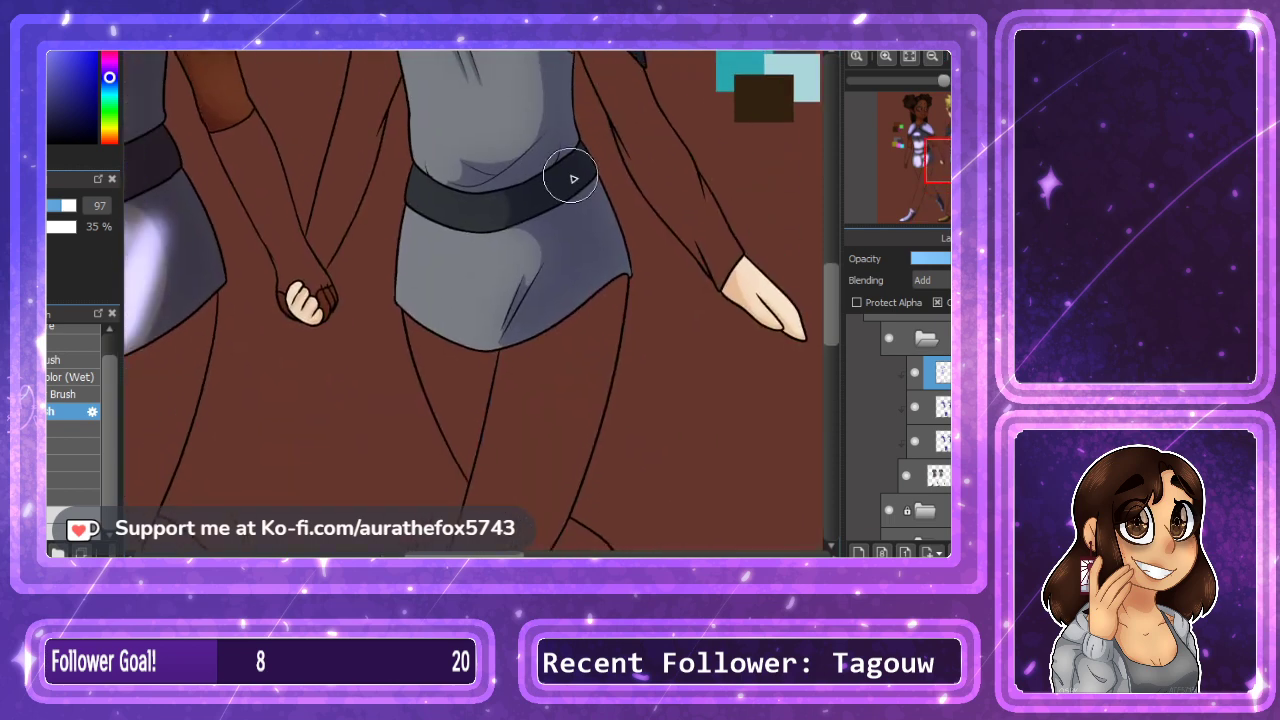
mouse_move(476, 308)
mouse_down()
mouse_move(420, 260)
mouse_move(486, 280)
mouse_move(443, 243)
mouse_move(424, 197)
mouse_move(523, 334)
mouse_move(571, 183)
mouse_move(591, 177)
mouse_move(602, 268)
mouse_up()
scroll(700, 223, up, 5)
mouse_move(416, 375)
mouse_down()
mouse_move(455, 381)
mouse_move(455, 363)
mouse_move(484, 366)
mouse_move(497, 288)
mouse_move(528, 368)
mouse_move(418, 166)
mouse_move(388, 185)
mouse_move(406, 106)
mouse_move(400, 150)
mouse_up()
mouse_move(525, 150)
mouse_down()
mouse_move(546, 180)
mouse_move(589, 189)
mouse_move(571, 169)
mouse_move(630, 250)
mouse_up()
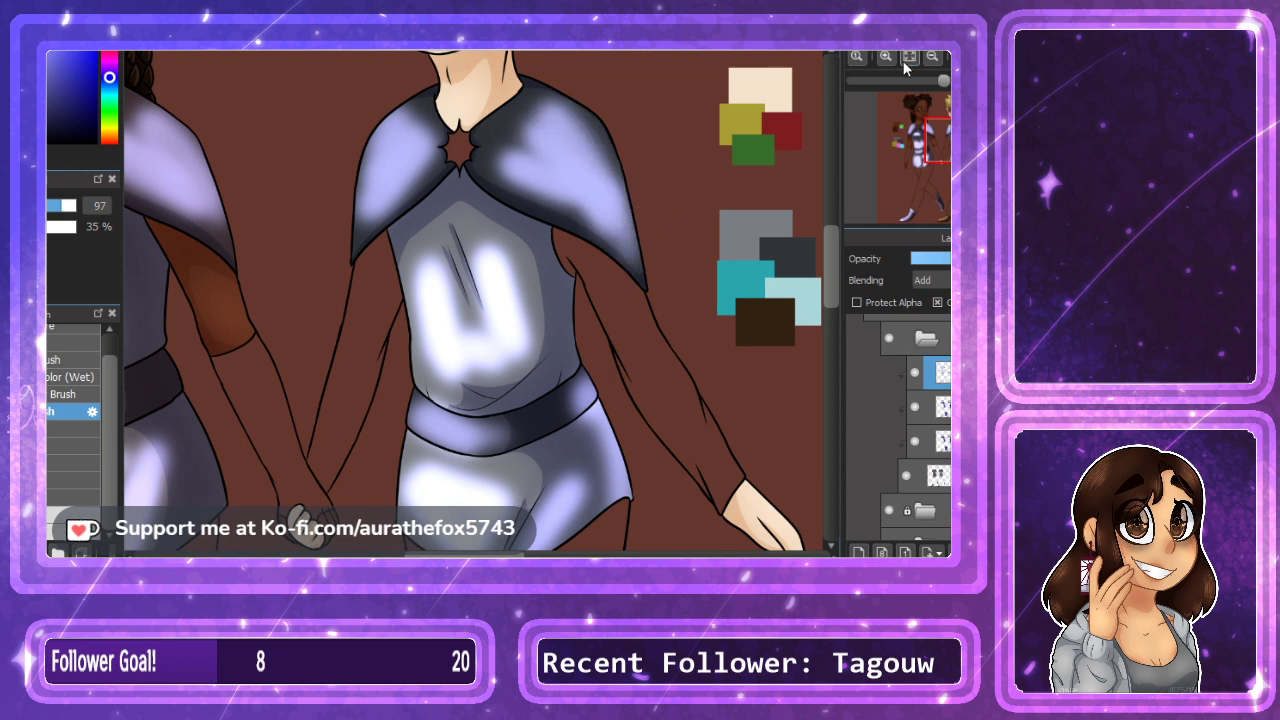
Blur the clothing highlights and lower the opacity of the Add layer.
click(906, 59)
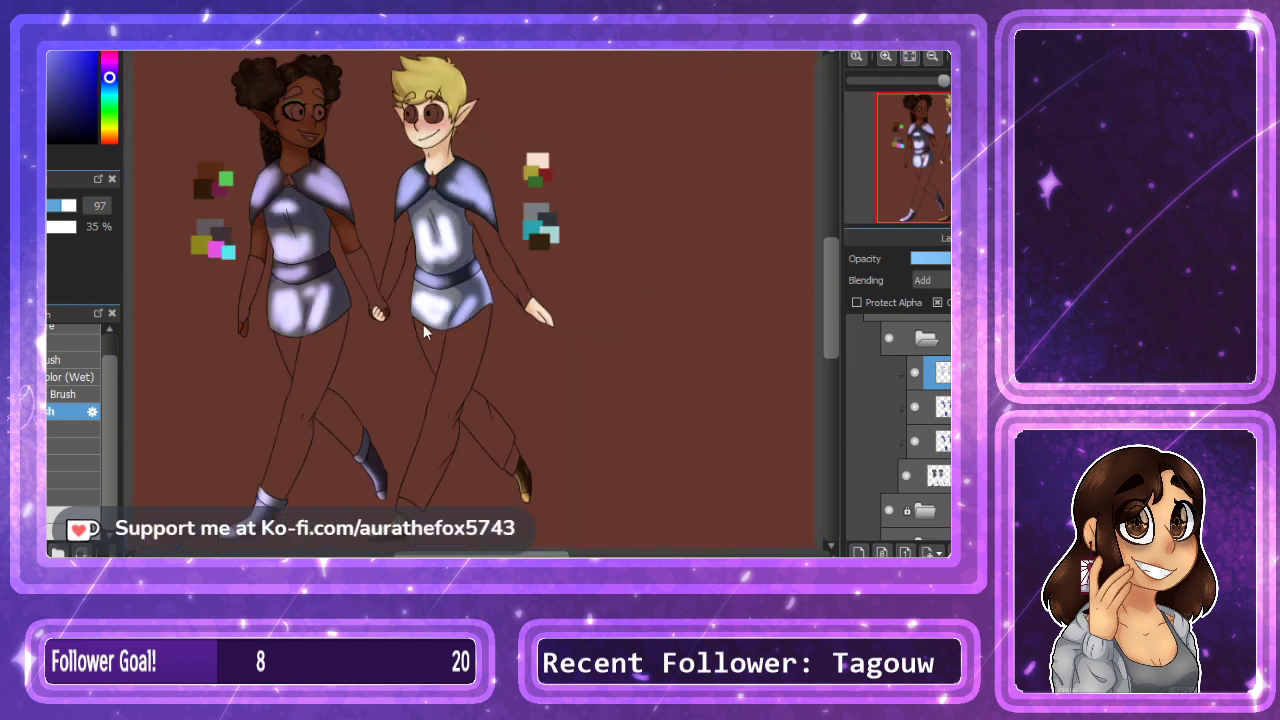
click(588, 331)
click(944, 259)
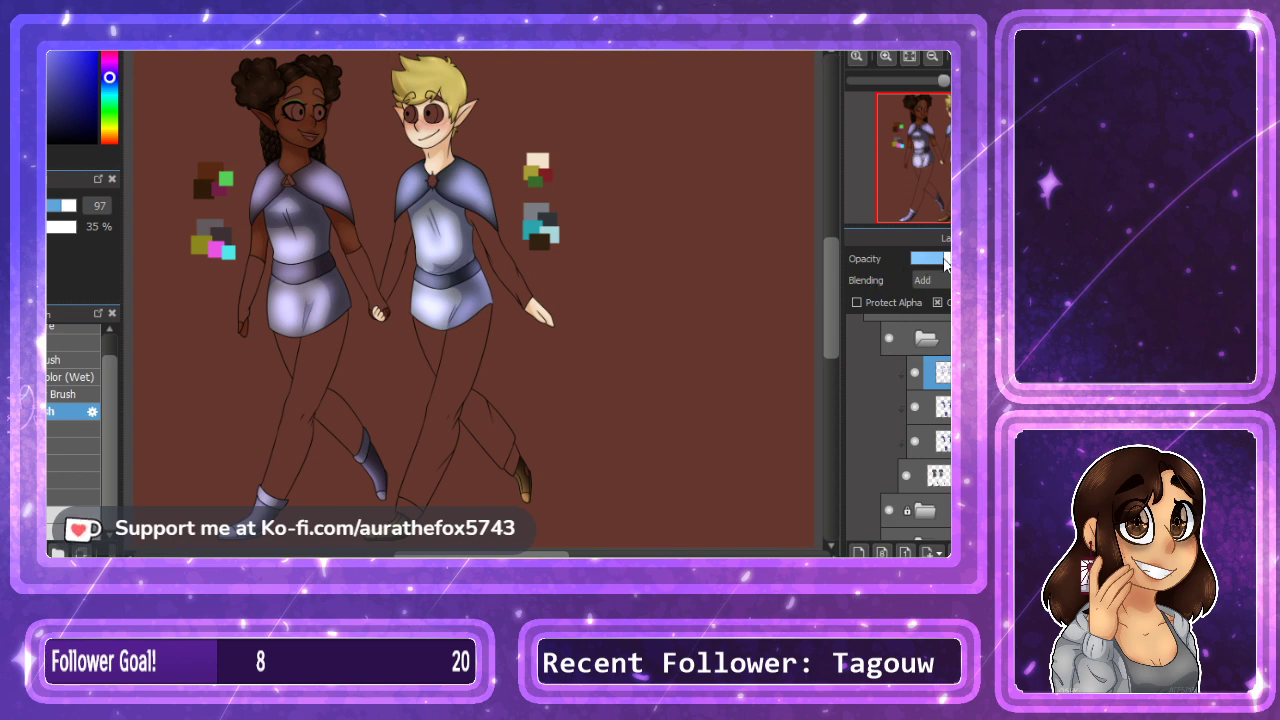
drag(944, 260, 935, 263)
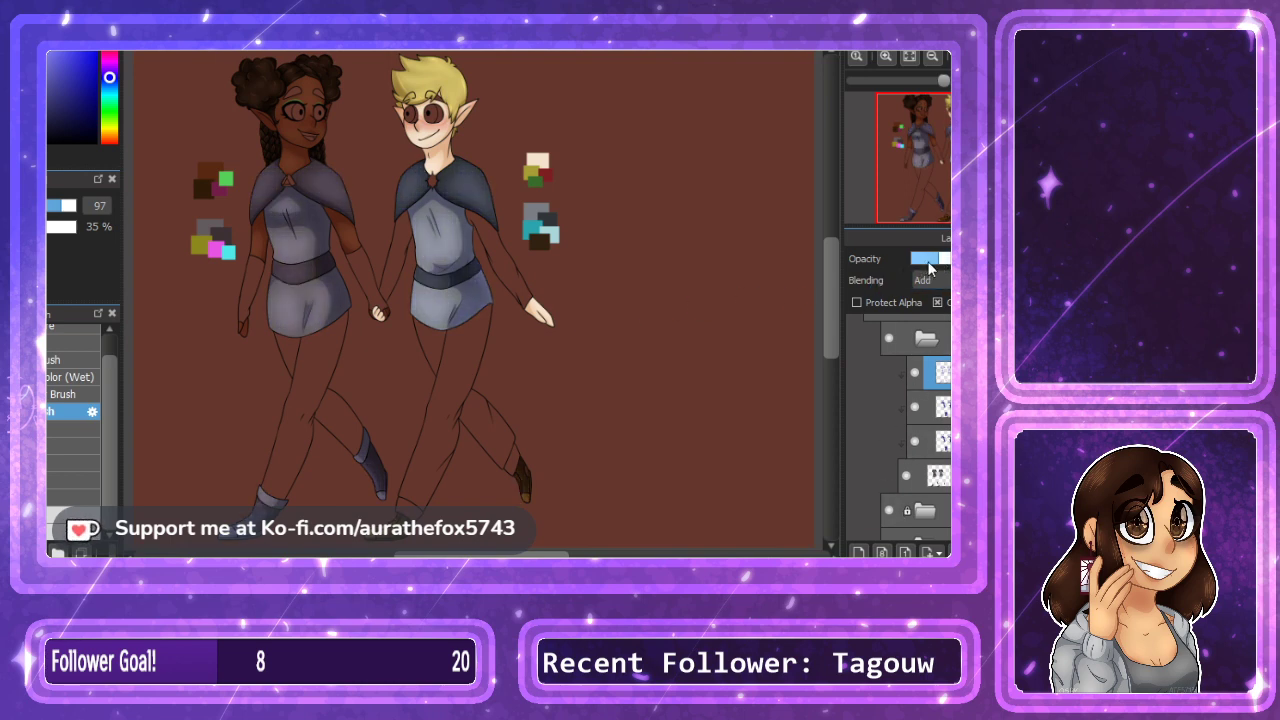
Add a new clipped layer above the clothing highlight layer.
click(858, 551)
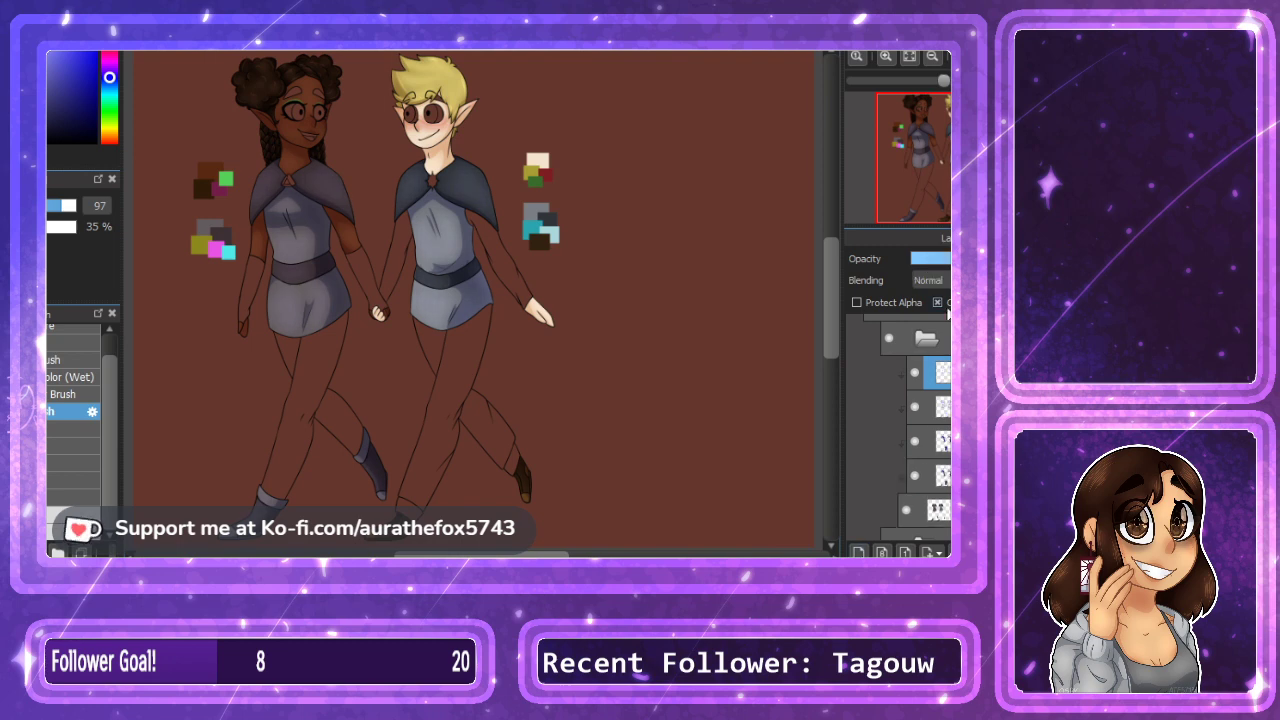
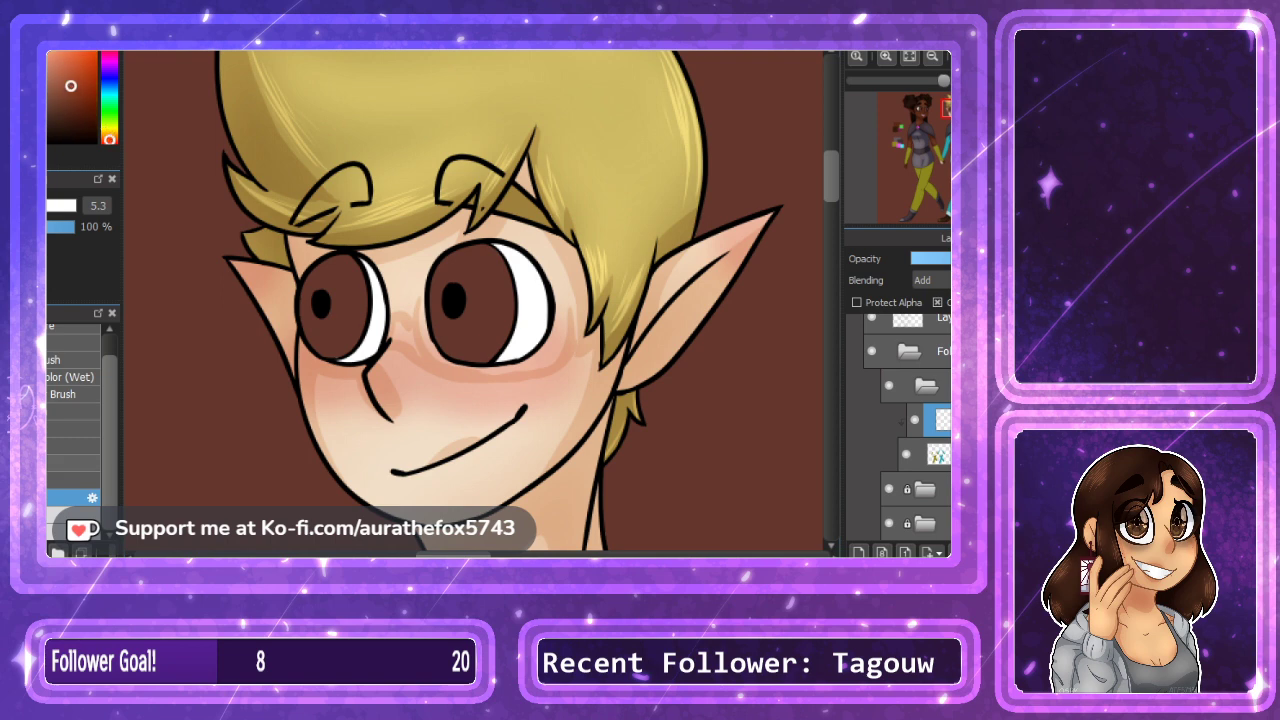
Choose the size 12.9 brush at 100% opacity and set the selected layer to Multiply with clipping kept on.
click(66, 480)
key(ctrl+plus)
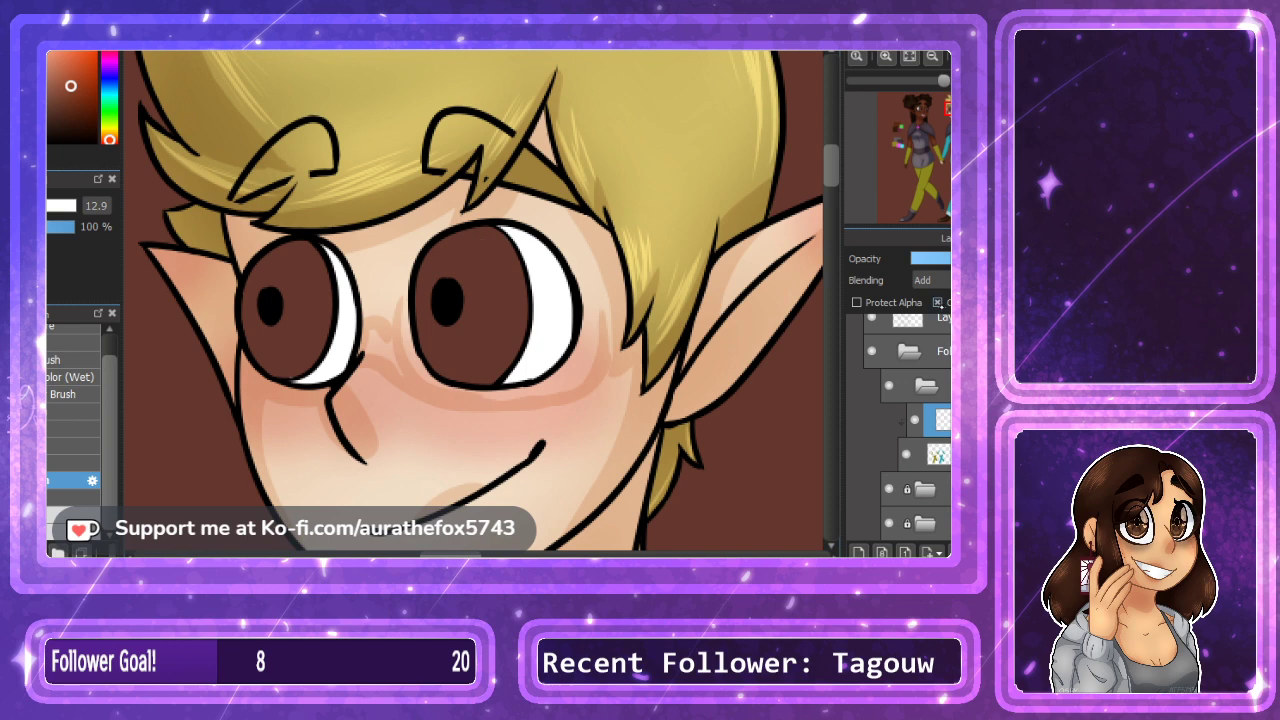
click(938, 302)
click(931, 281)
click(931, 308)
click(938, 302)
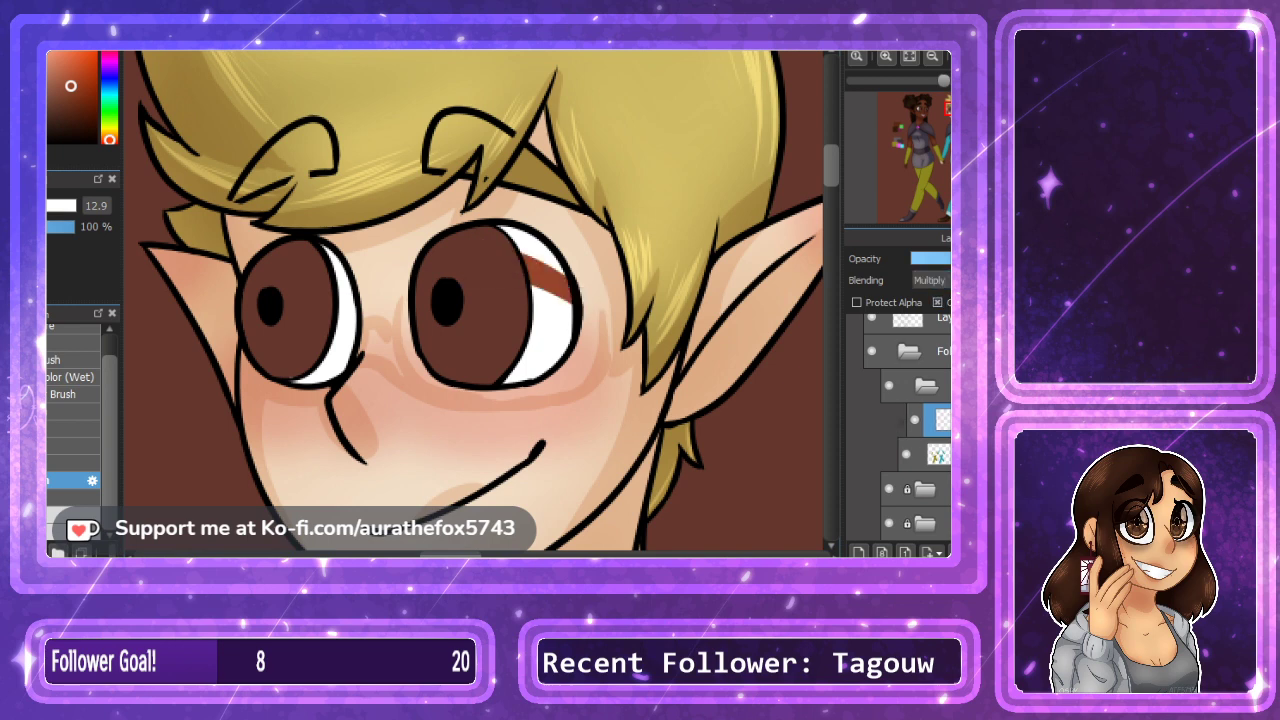
Shade the upper whites of the blond character's eyes and the narrow strip beneath the fringe with reddish brown.
drag(497, 246, 593, 273)
drag(518, 248, 566, 276)
mouse_move(467, 267)
mouse_down()
mouse_move(597, 328)
mouse_move(496, 295)
mouse_move(563, 329)
mouse_up()
mouse_move(294, 289)
mouse_down()
mouse_move(358, 314)
mouse_move(370, 292)
mouse_move(332, 279)
mouse_up()
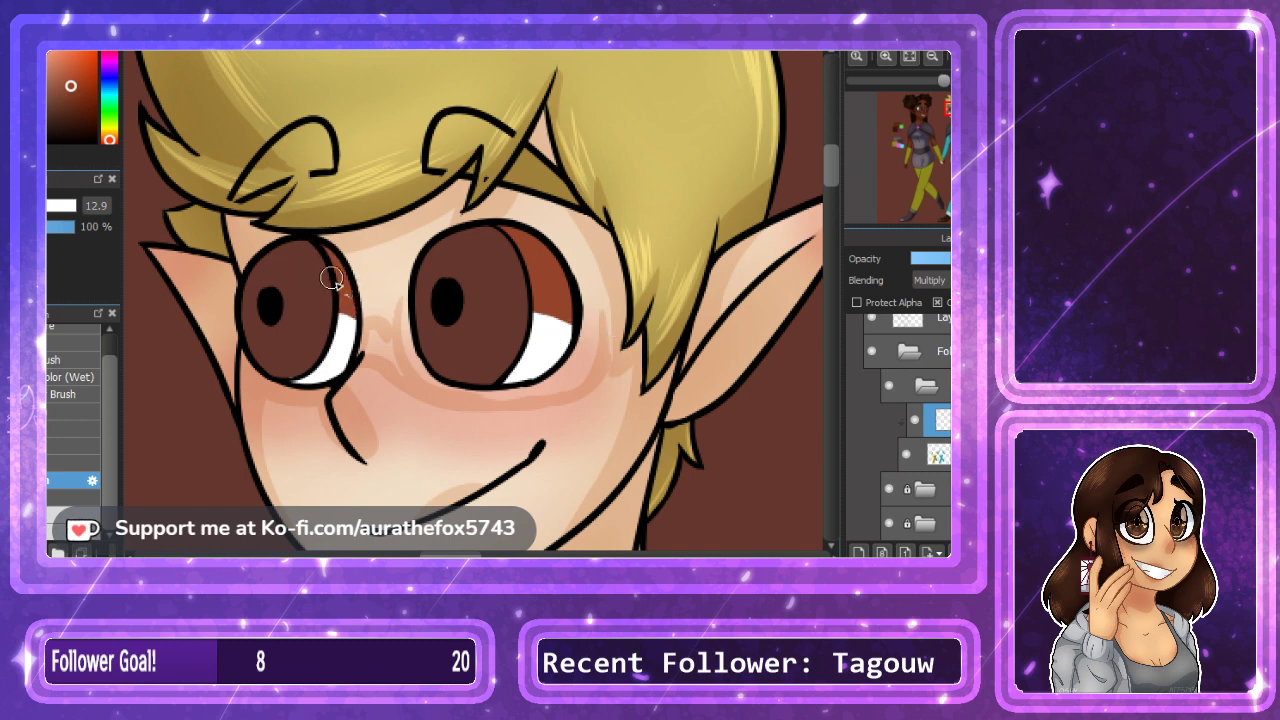
mouse_move(521, 160)
mouse_down()
mouse_move(476, 188)
mouse_move(481, 137)
mouse_move(513, 169)
mouse_move(524, 141)
mouse_move(499, 193)
mouse_move(571, 155)
mouse_move(599, 239)
mouse_move(546, 154)
mouse_move(518, 183)
mouse_move(576, 191)
mouse_up()
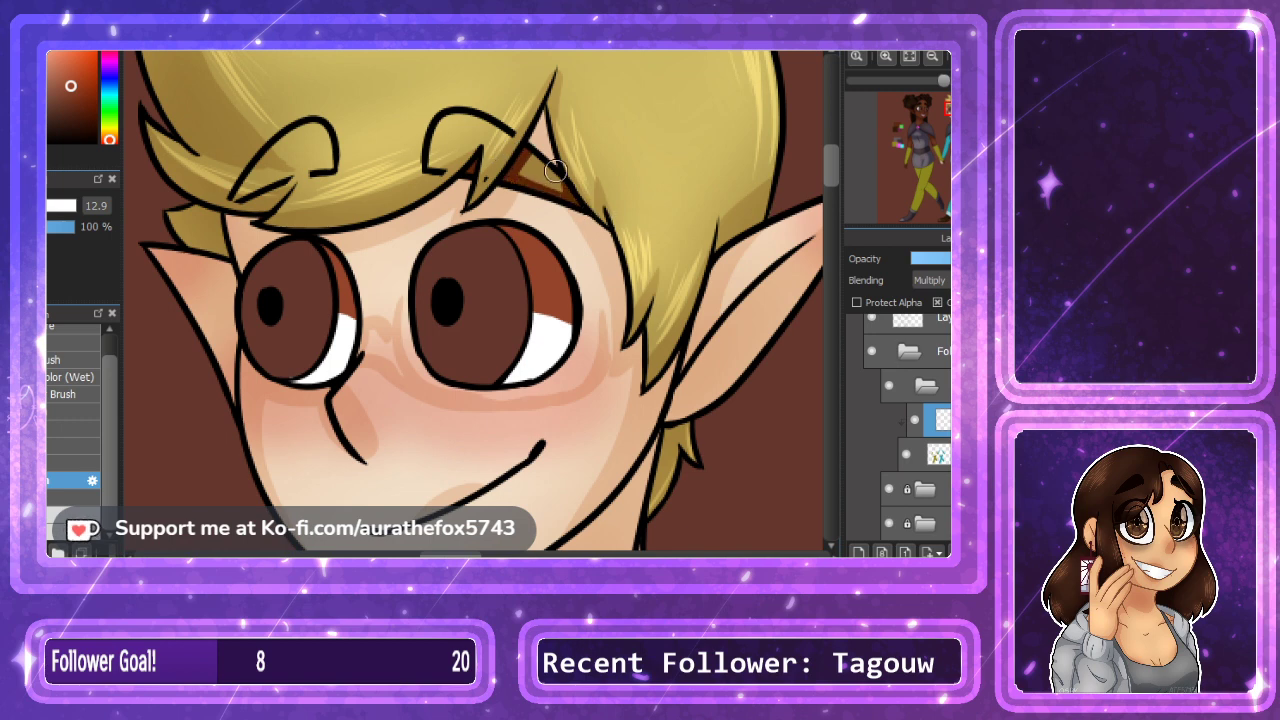
Shade the dark-haired character's upper eye whites, teeth and open mouth with the same reddish brown on the Multiply layer.
mouse_move(932, 118)
mouse_down()
mouse_move(922, 128)
mouse_move(908, 112)
mouse_up()
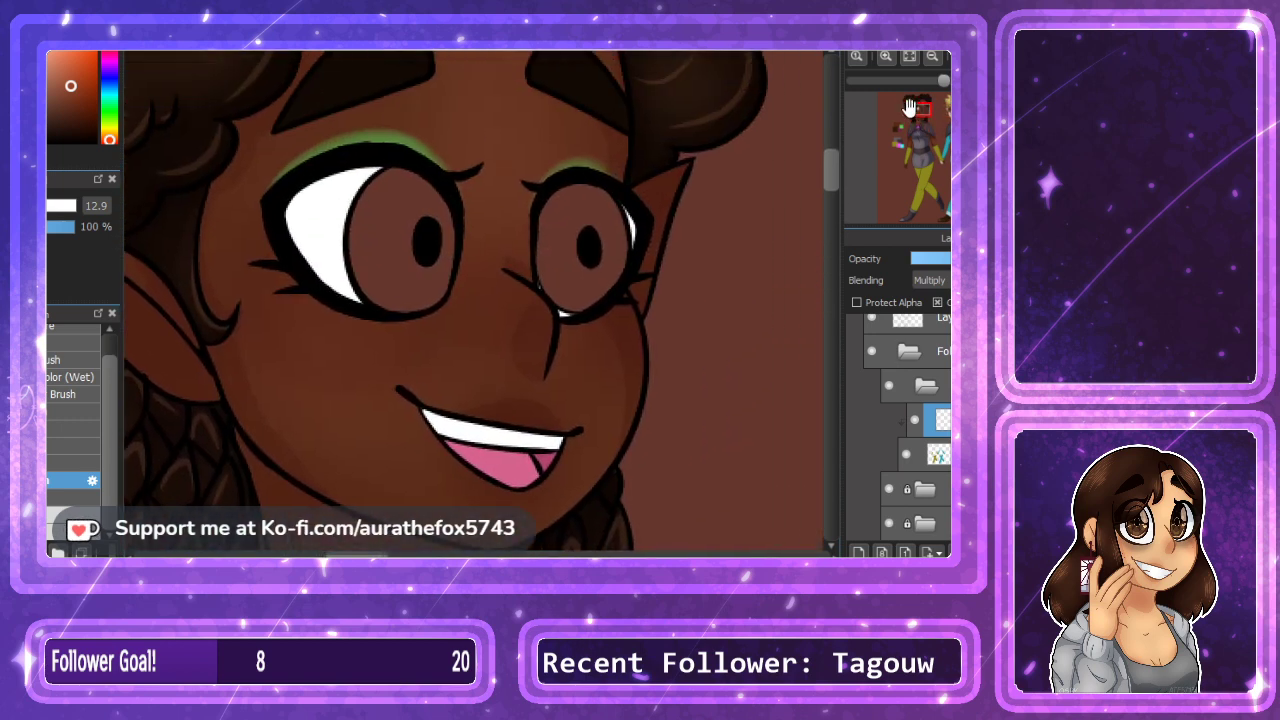
mouse_move(245, 242)
mouse_down()
mouse_move(394, 226)
mouse_move(268, 220)
mouse_move(402, 186)
mouse_move(361, 176)
mouse_move(276, 199)
mouse_move(357, 172)
mouse_move(312, 205)
mouse_up()
mouse_move(591, 237)
mouse_down()
mouse_move(631, 214)
mouse_move(613, 254)
mouse_up()
mouse_move(558, 309)
mouse_down()
mouse_move(566, 325)
mouse_move(559, 303)
mouse_up()
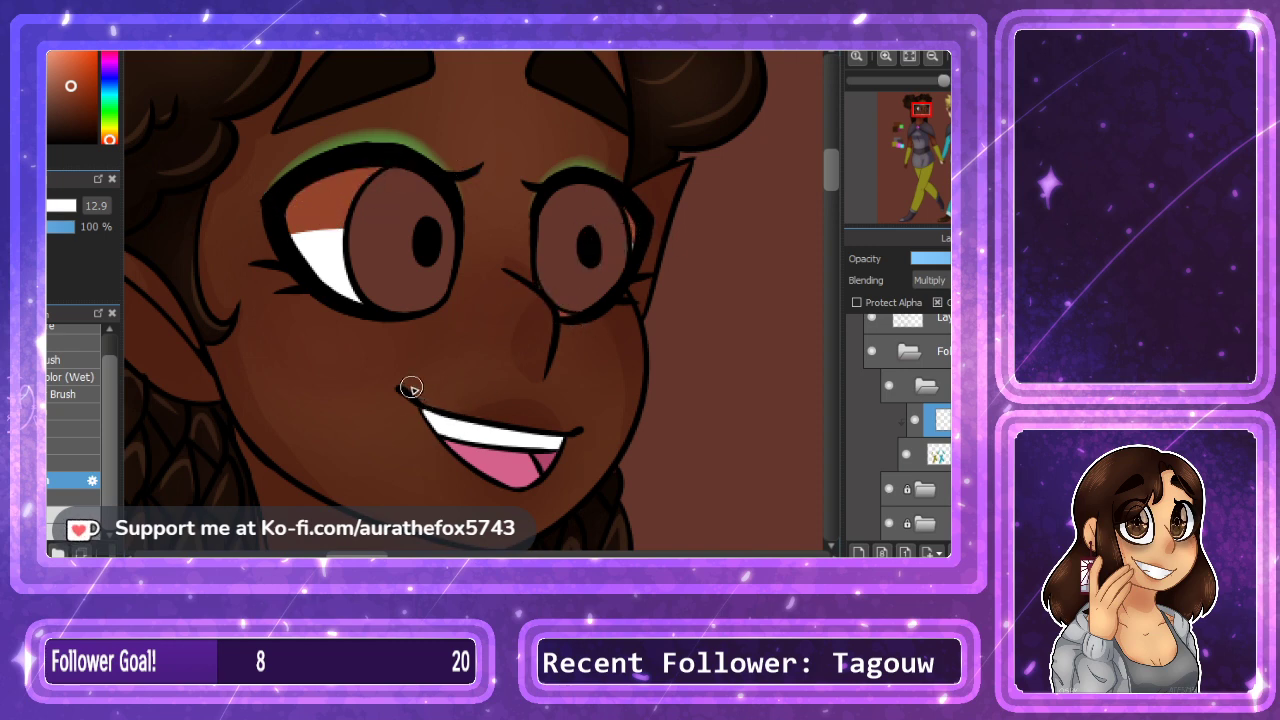
mouse_move(411, 388)
mouse_down()
mouse_move(497, 494)
mouse_move(429, 411)
mouse_move(547, 502)
mouse_move(439, 399)
mouse_move(543, 500)
mouse_move(468, 447)
mouse_move(463, 424)
mouse_move(445, 423)
mouse_move(491, 420)
mouse_move(434, 427)
mouse_move(537, 506)
mouse_move(465, 405)
mouse_move(537, 460)
mouse_up()
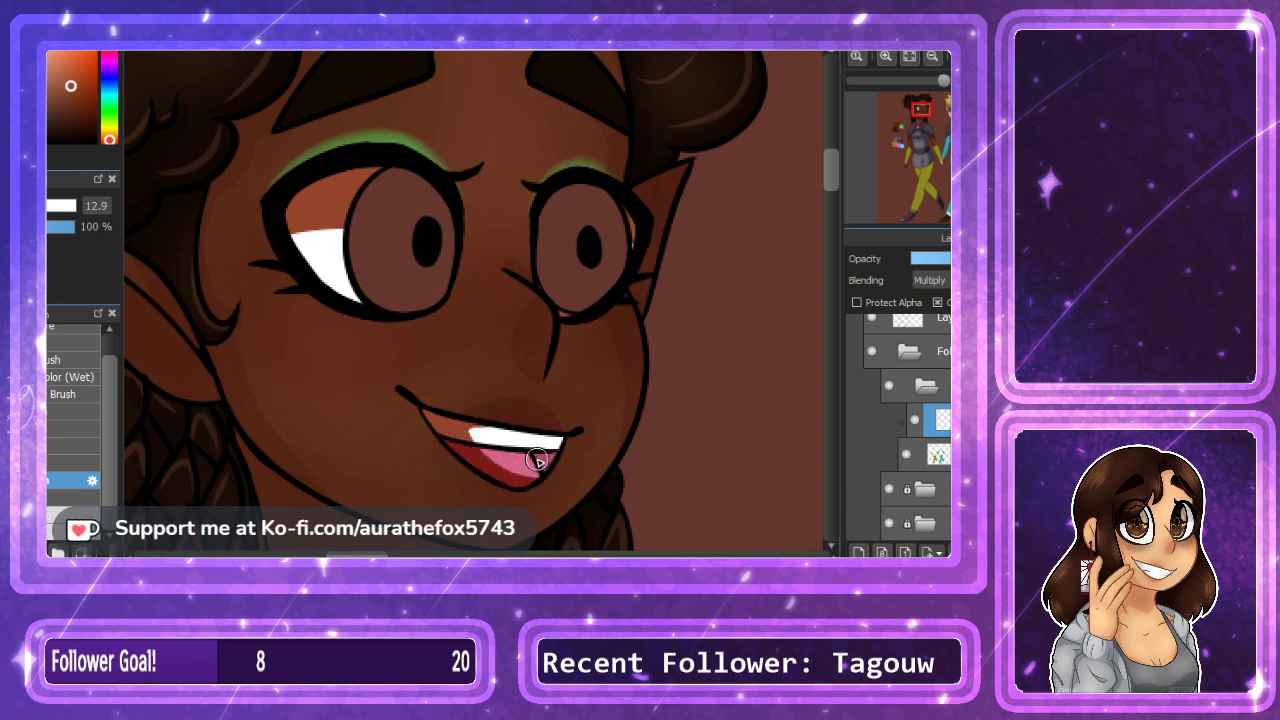
Fill the left and lower facets of the dark-haired character's pink brooch with shadow and erase part of it along the inner edges.
scroll(677, 320, up, 3)
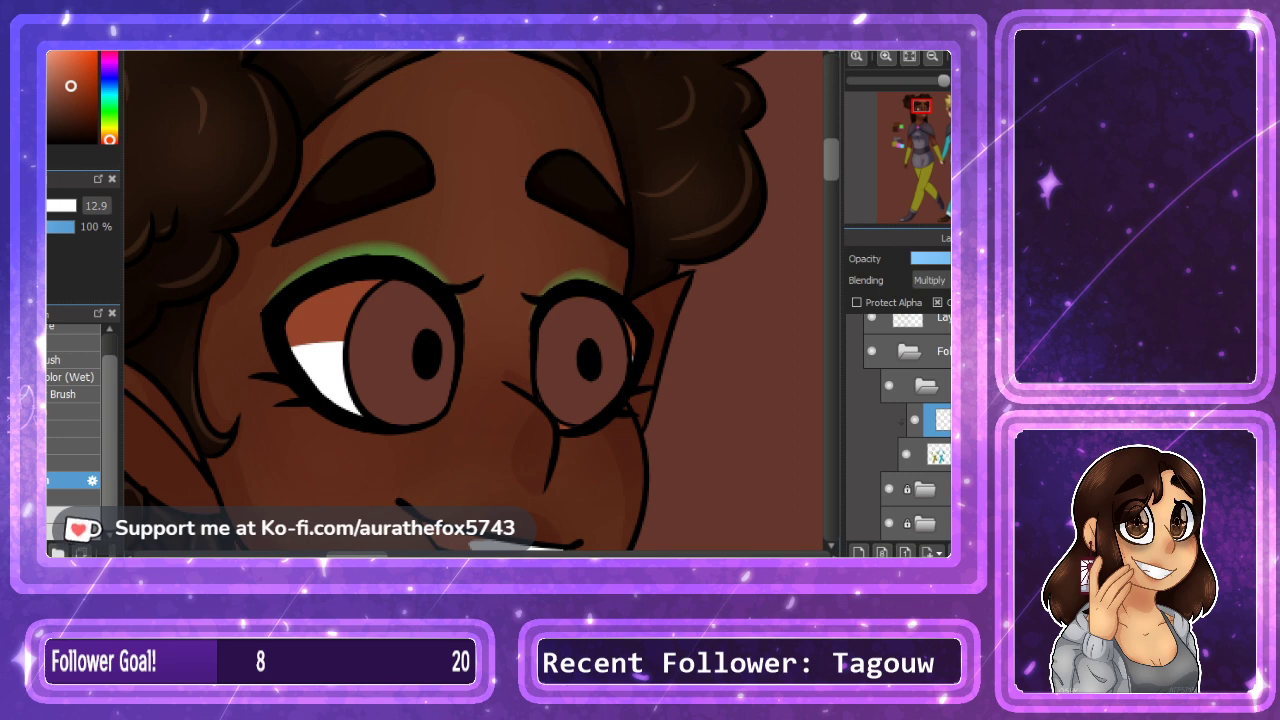
scroll(831, 171, down, 3)
scroll(831, 171, down, 10)
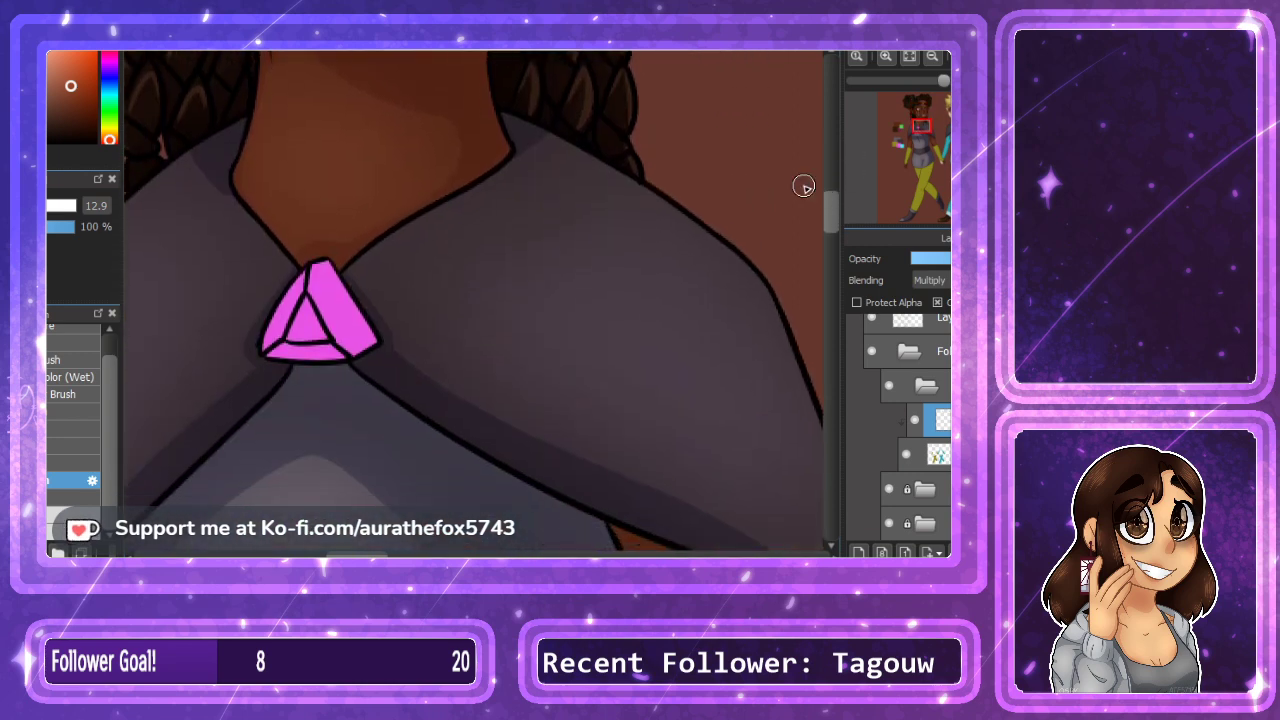
drag(373, 552, 360, 552)
click(468, 305)
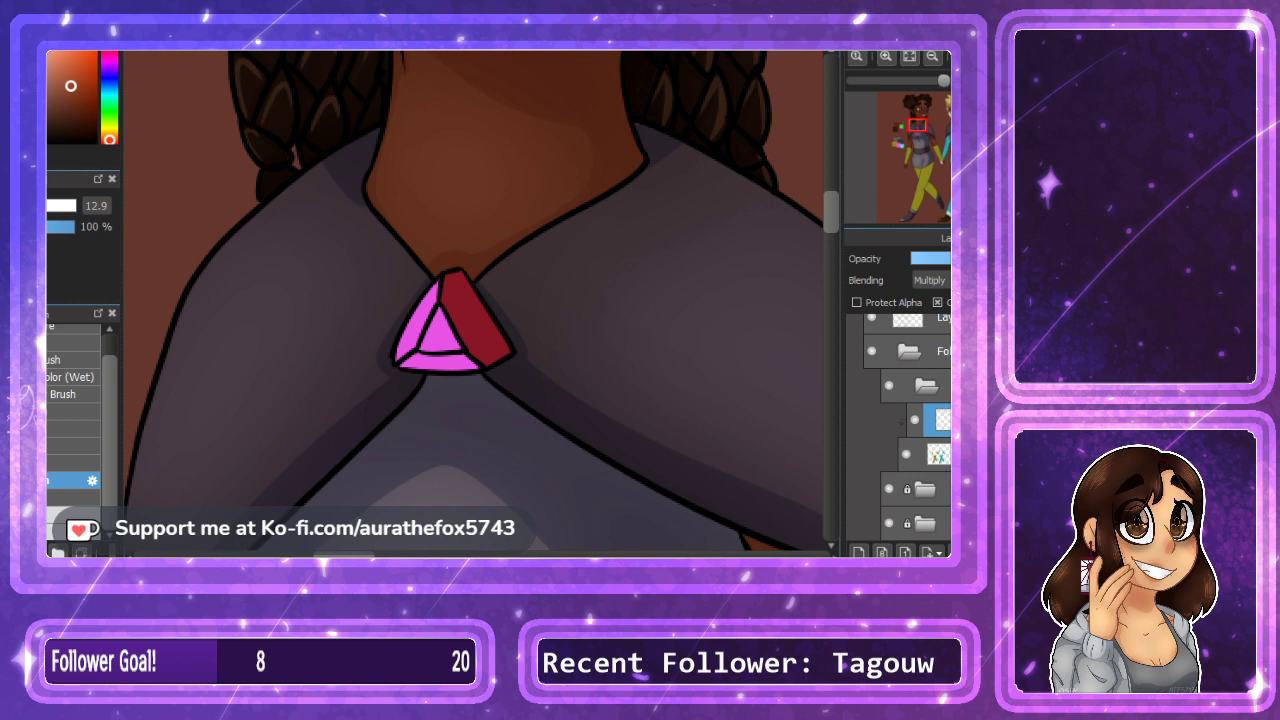
key(ctrl+z)
click(424, 312)
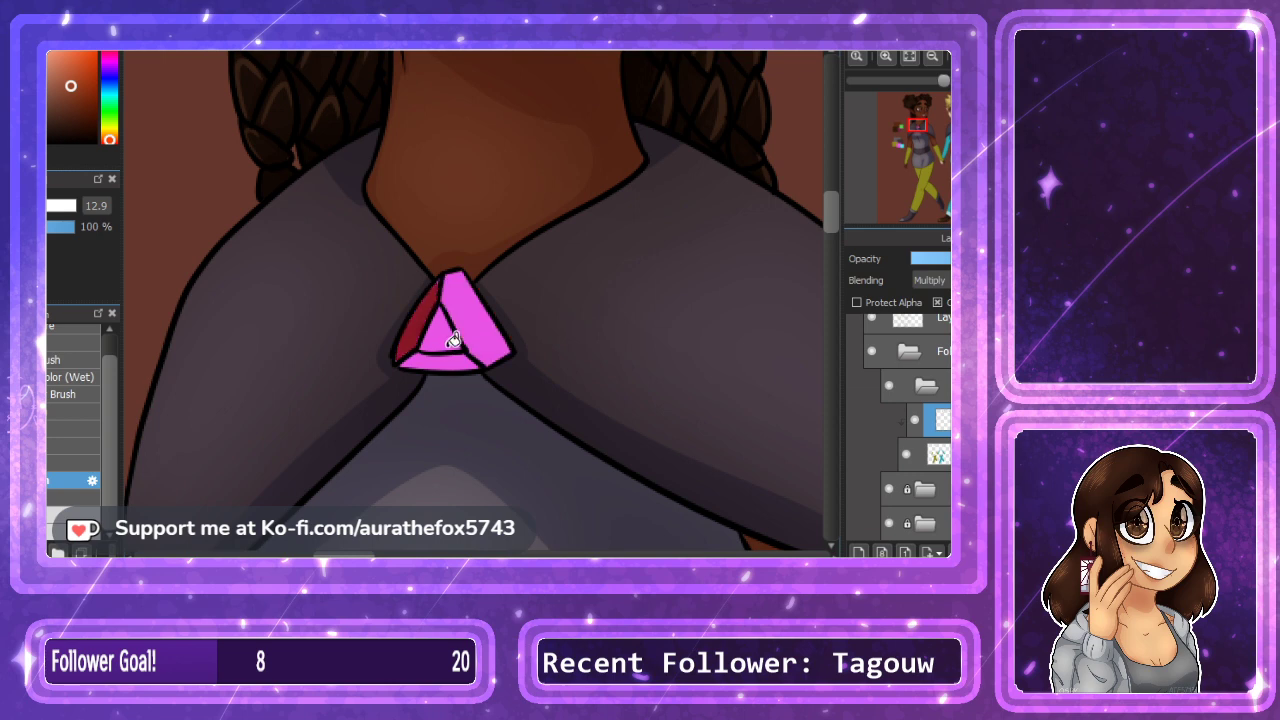
click(450, 361)
key(e)
mouse_move(423, 350)
mouse_down()
mouse_move(482, 354)
mouse_move(476, 345)
mouse_move(493, 385)
mouse_move(441, 297)
mouse_move(424, 338)
mouse_move(458, 235)
mouse_up()
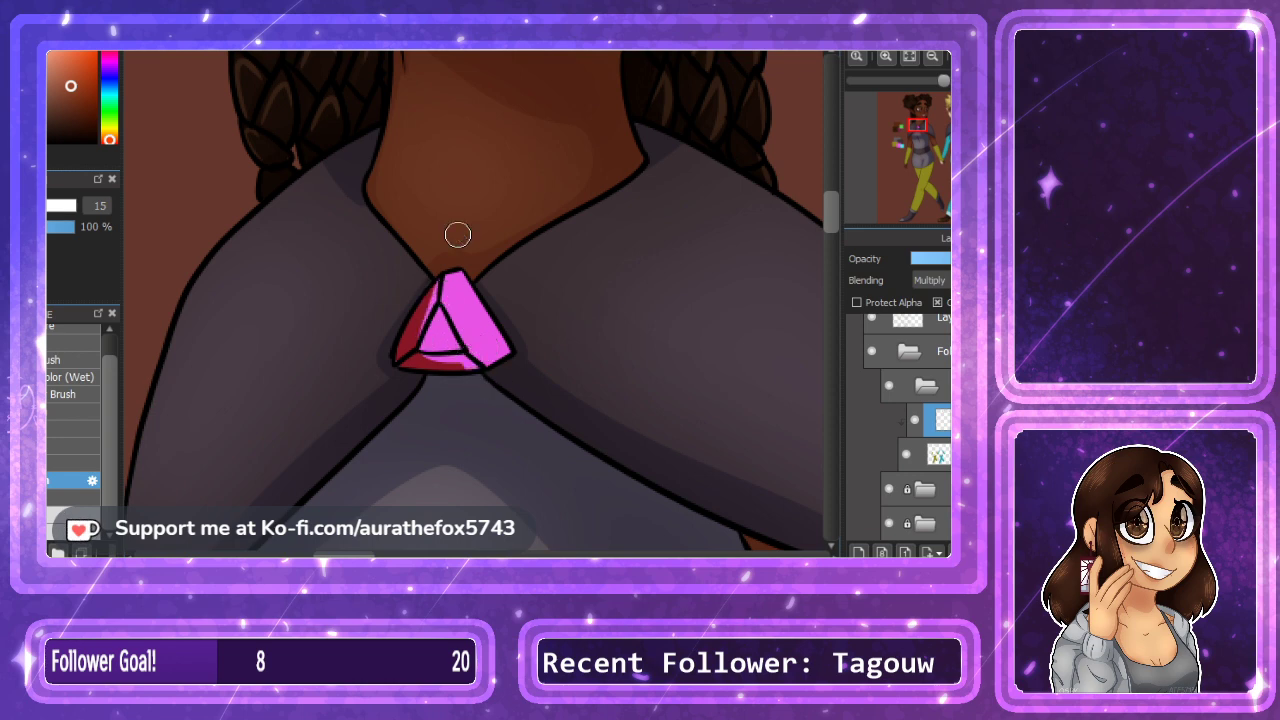
Paint shadows along the edges of the pink brooch's centre and right facets with the size 5.3 brush.
click(886, 57)
click(886, 57)
click(48, 495)
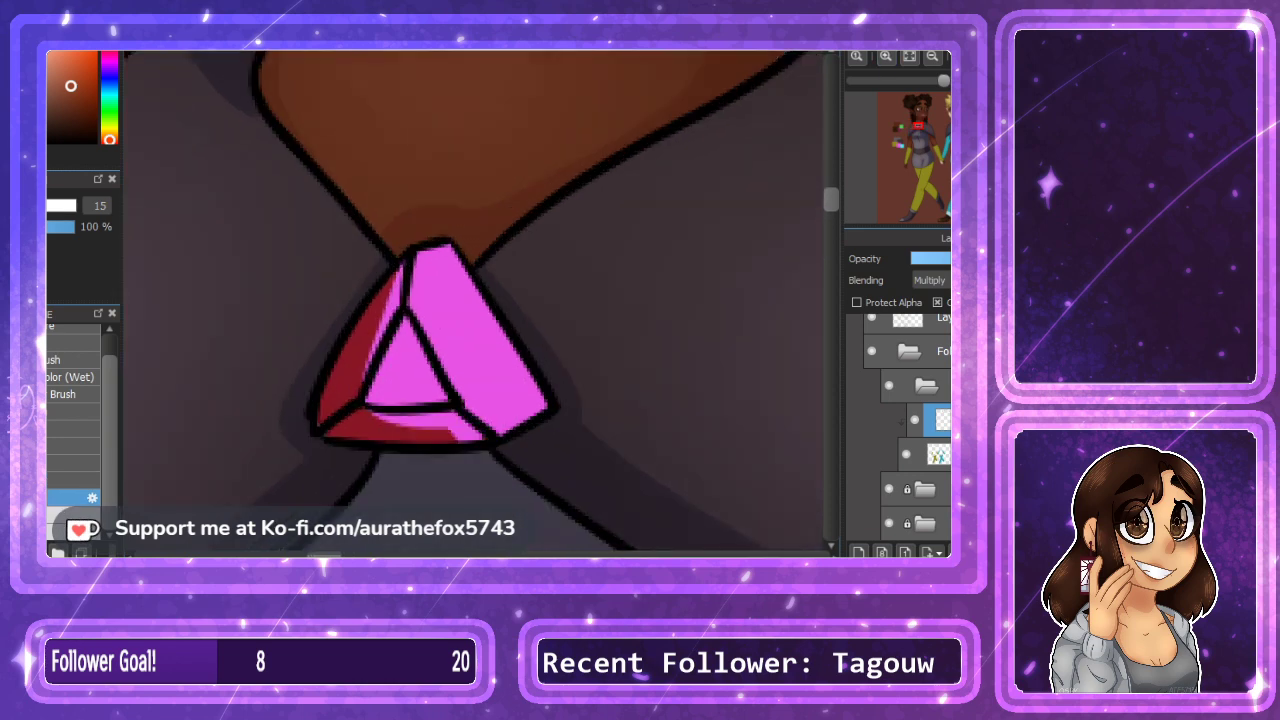
click(48, 205)
mouse_move(405, 316)
mouse_down()
mouse_move(388, 383)
mouse_move(403, 379)
mouse_move(398, 327)
mouse_move(374, 399)
mouse_up()
mouse_move(415, 298)
mouse_down()
mouse_move(432, 243)
mouse_move(439, 347)
mouse_move(429, 268)
mouse_move(421, 302)
mouse_move(470, 402)
mouse_move(437, 352)
mouse_move(508, 438)
mouse_move(482, 417)
mouse_move(568, 397)
mouse_up()
drag(475, 403, 544, 411)
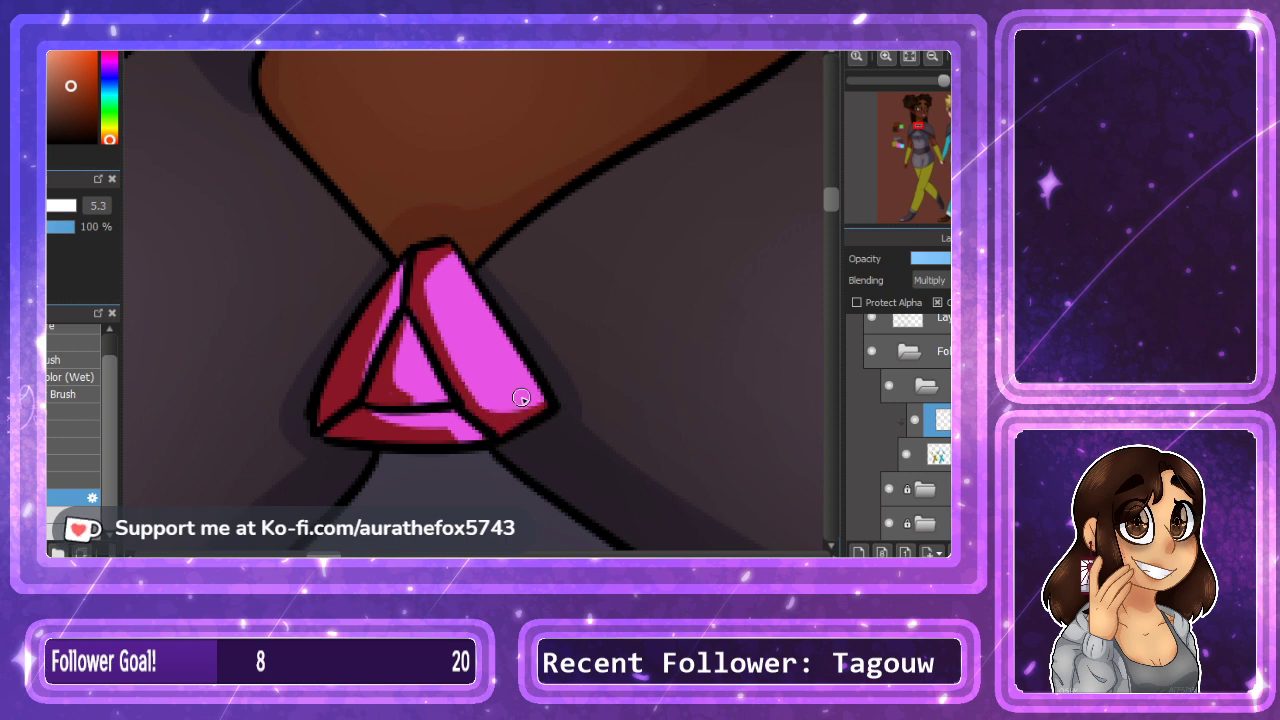
drag(405, 397, 389, 397)
click(64, 479)
click(931, 58)
click(931, 58)
click(931, 58)
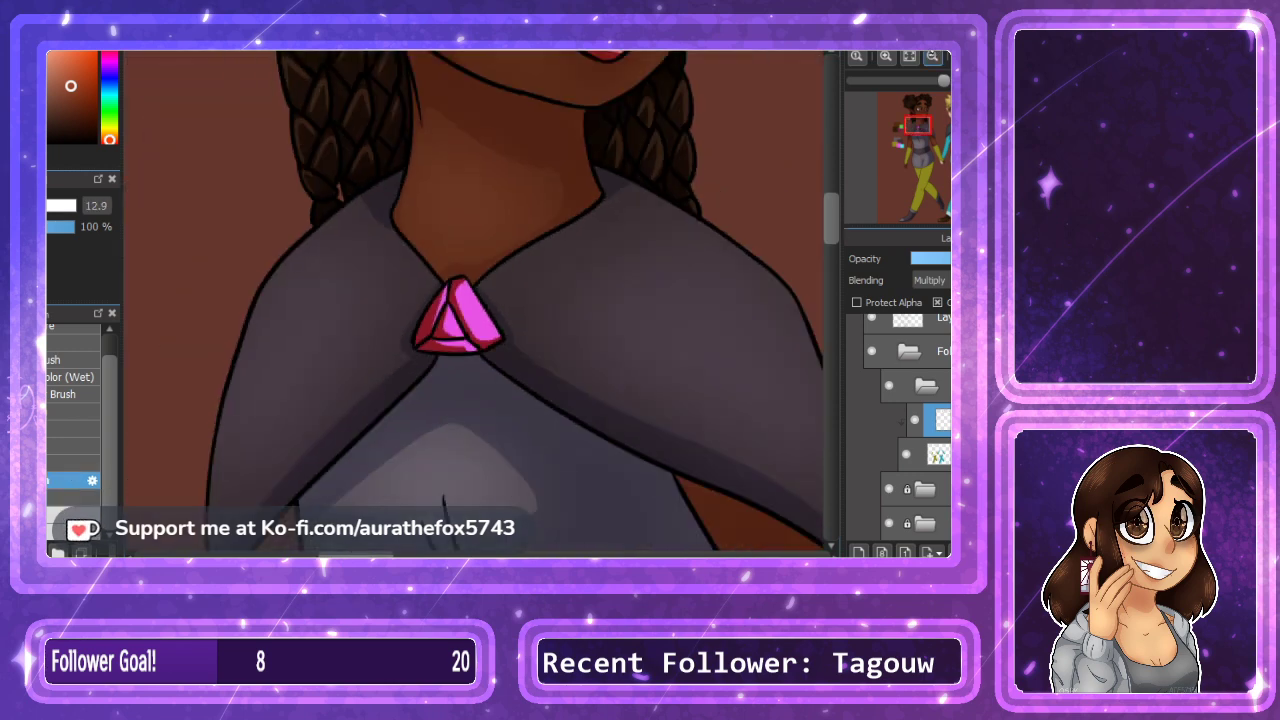
drag(920, 130, 907, 154)
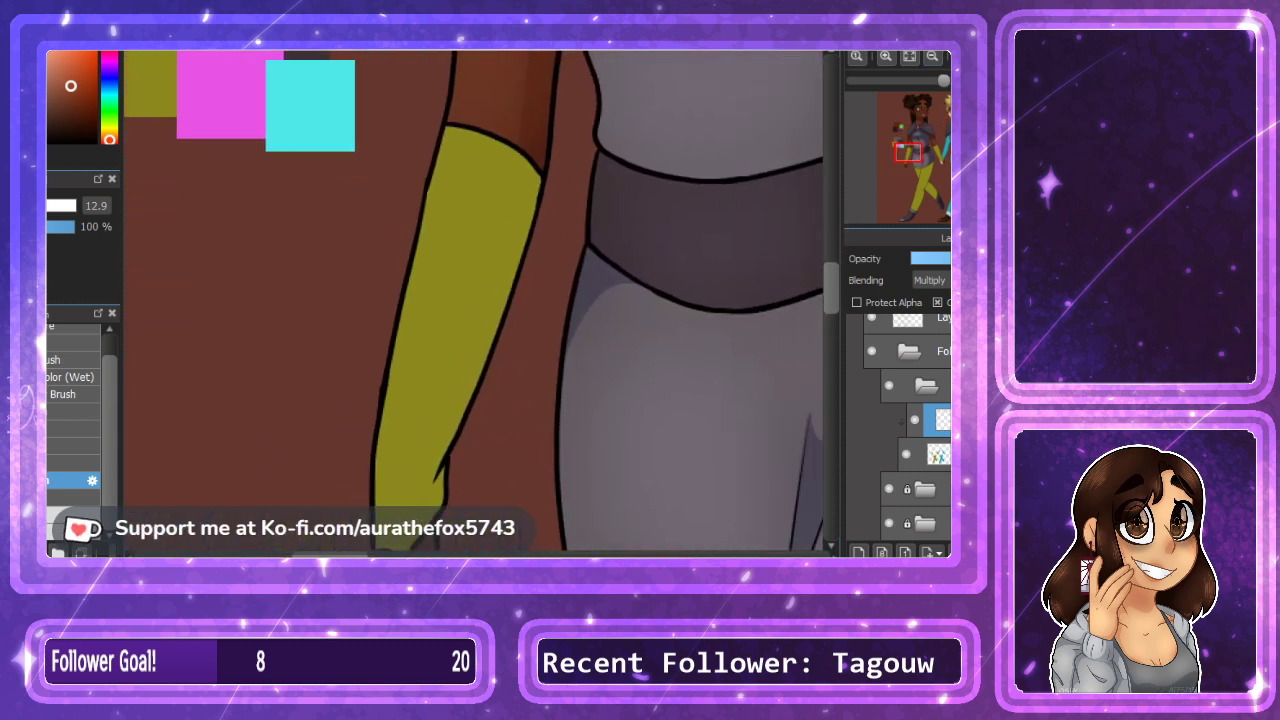
drag(820, 316, 818, 286)
mouse_move(438, 449)
mouse_down()
mouse_move(443, 428)
mouse_move(408, 512)
mouse_up()
mouse_move(435, 433)
mouse_down()
mouse_move(525, 83)
mouse_move(528, 149)
mouse_move(471, 384)
mouse_move(526, 170)
mouse_up()
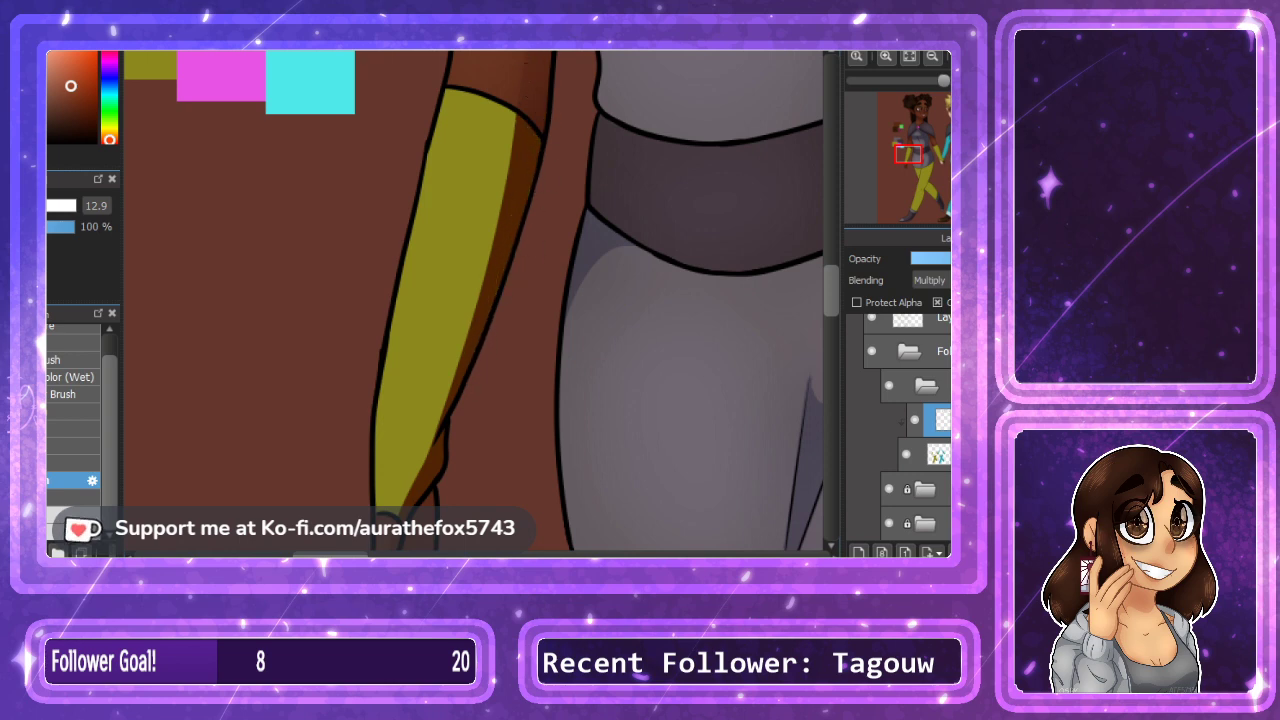
key(ctrl+z)
key(ctrl+z)
key(ctrl+z)
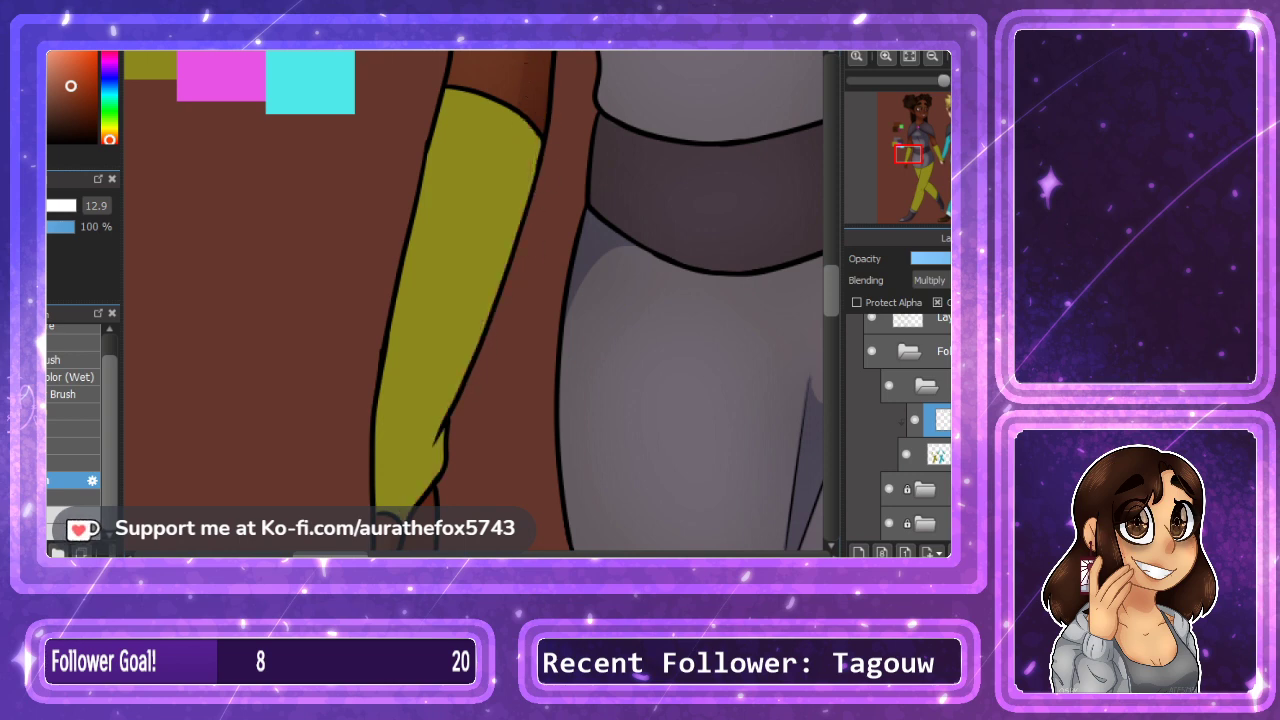
Swap to dark blue and shade one side of both olive gloves on the dark-haired character, including around the clasped fingers.
key(x)
mouse_move(443, 436)
mouse_down()
mouse_move(433, 475)
mouse_move(456, 438)
mouse_move(421, 494)
mouse_move(538, 60)
mouse_move(485, 350)
mouse_move(529, 129)
mouse_move(452, 415)
mouse_move(528, 217)
mouse_up()
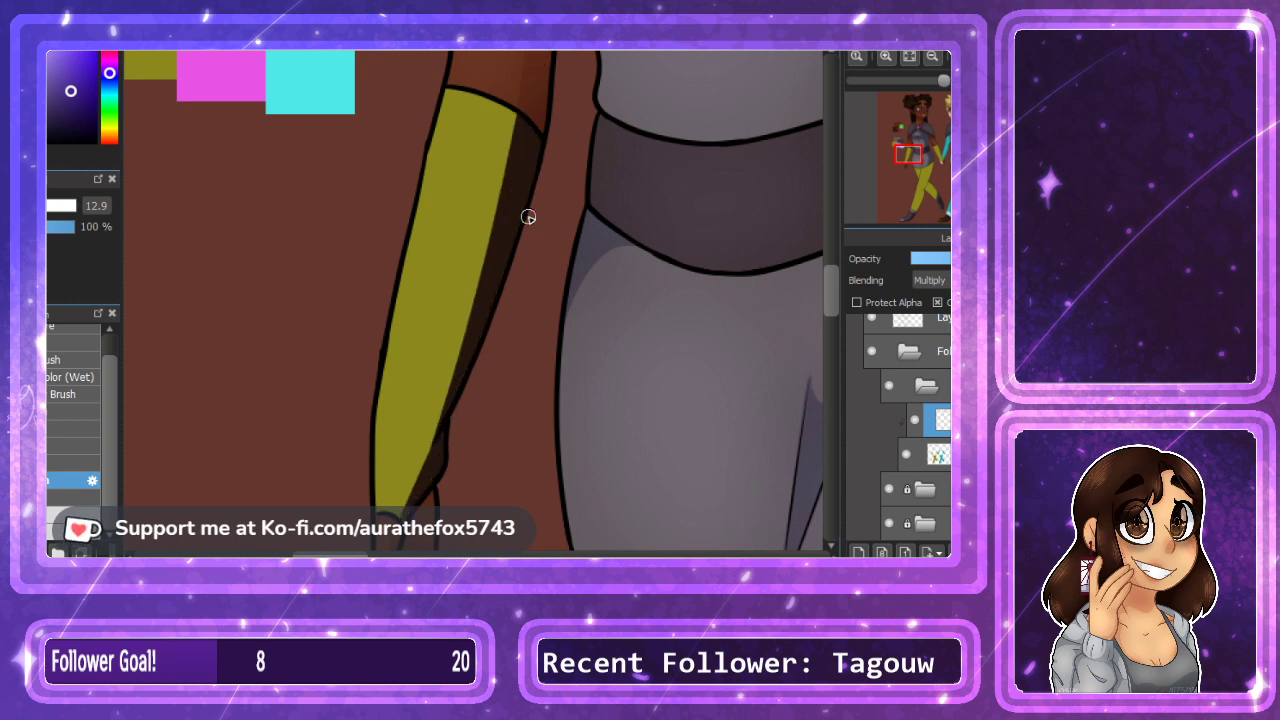
drag(937, 141, 941, 152)
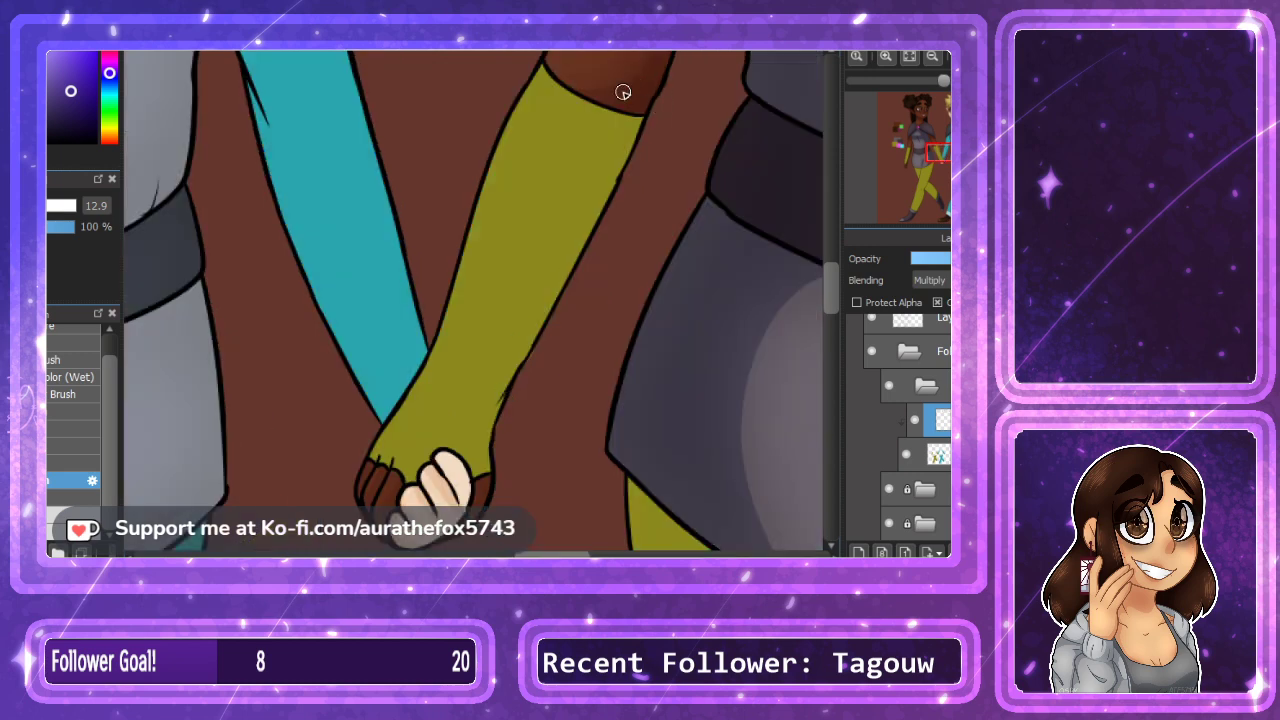
mouse_move(623, 92)
mouse_down()
mouse_move(594, 100)
mouse_move(514, 317)
mouse_move(478, 440)
mouse_move(485, 471)
mouse_move(492, 403)
mouse_up()
click(541, 290)
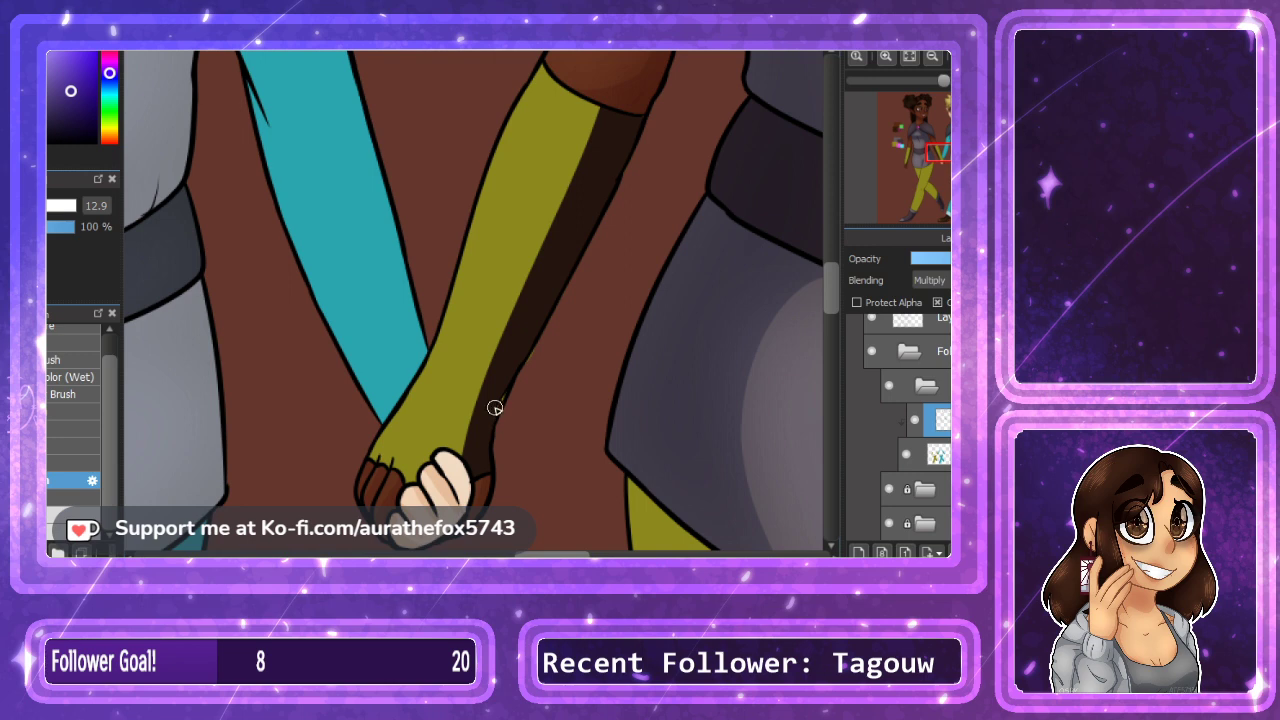
key(h)
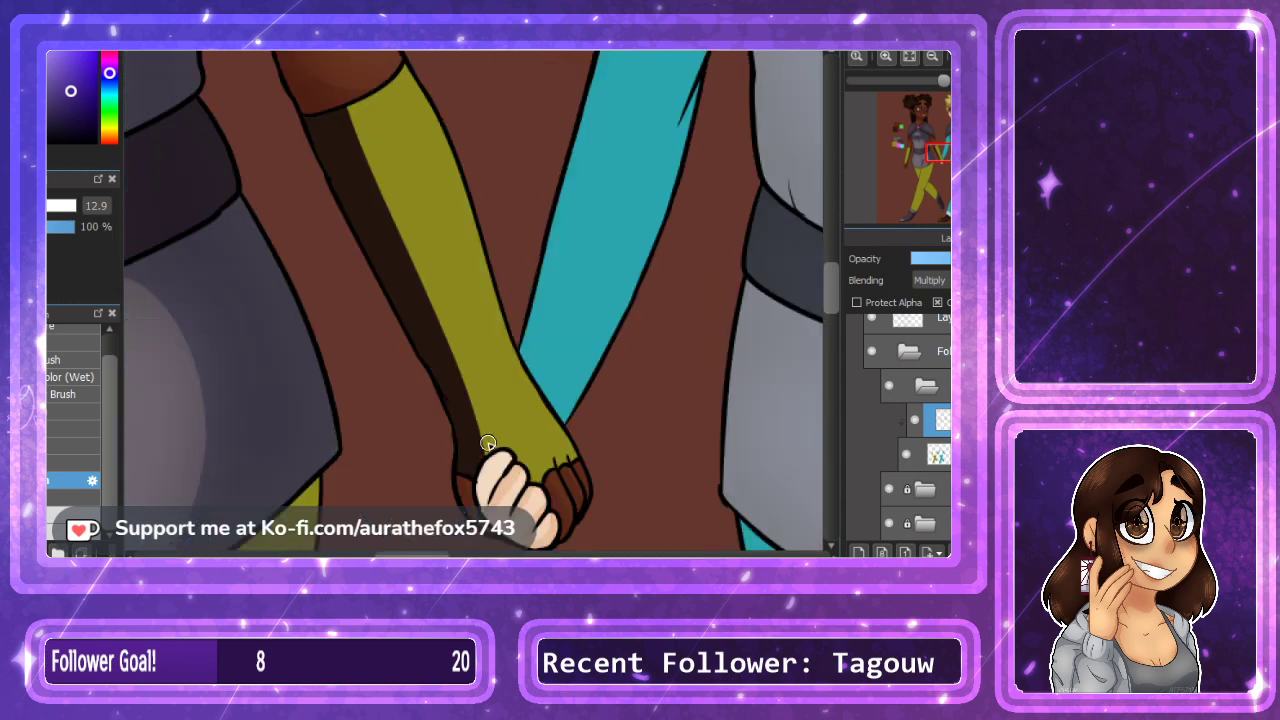
mouse_move(488, 446)
mouse_down()
mouse_move(533, 506)
mouse_move(520, 463)
mouse_move(547, 490)
mouse_move(572, 456)
mouse_up()
Outline and fill a dark blue shadow along the outer edge and wrist of the blond character's teal sleeve beside the clasped hands.
scroll(700, 215, up, 5)
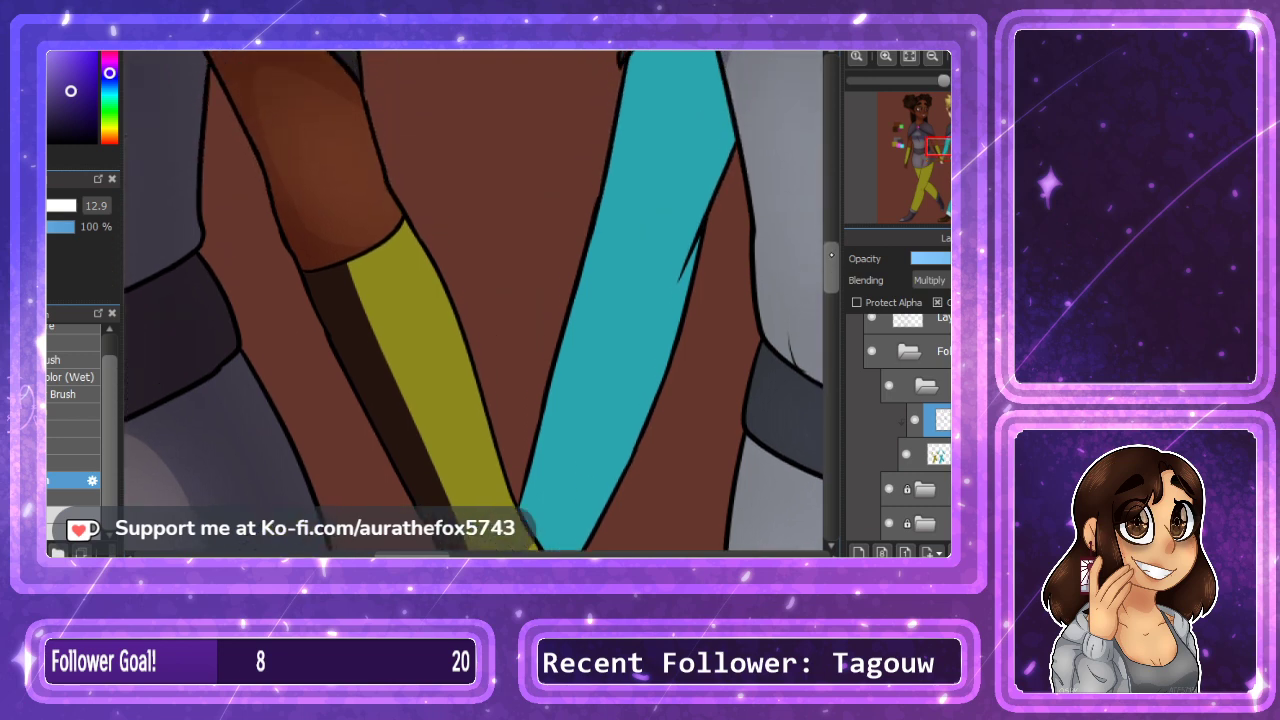
mouse_move(608, 280)
mouse_down()
mouse_move(672, 400)
mouse_move(674, 250)
mouse_up()
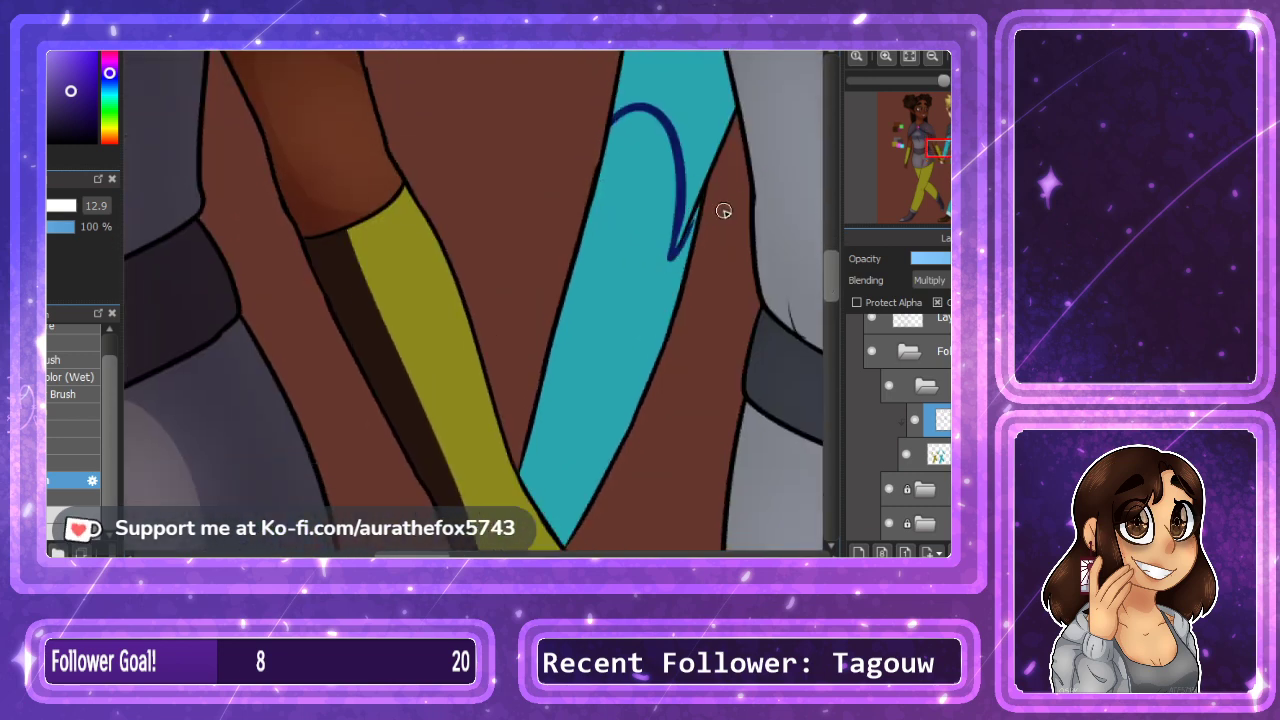
scroll(723, 209, down, 3)
mouse_move(672, 148)
mouse_down()
mouse_move(669, 200)
mouse_move(507, 356)
mouse_up()
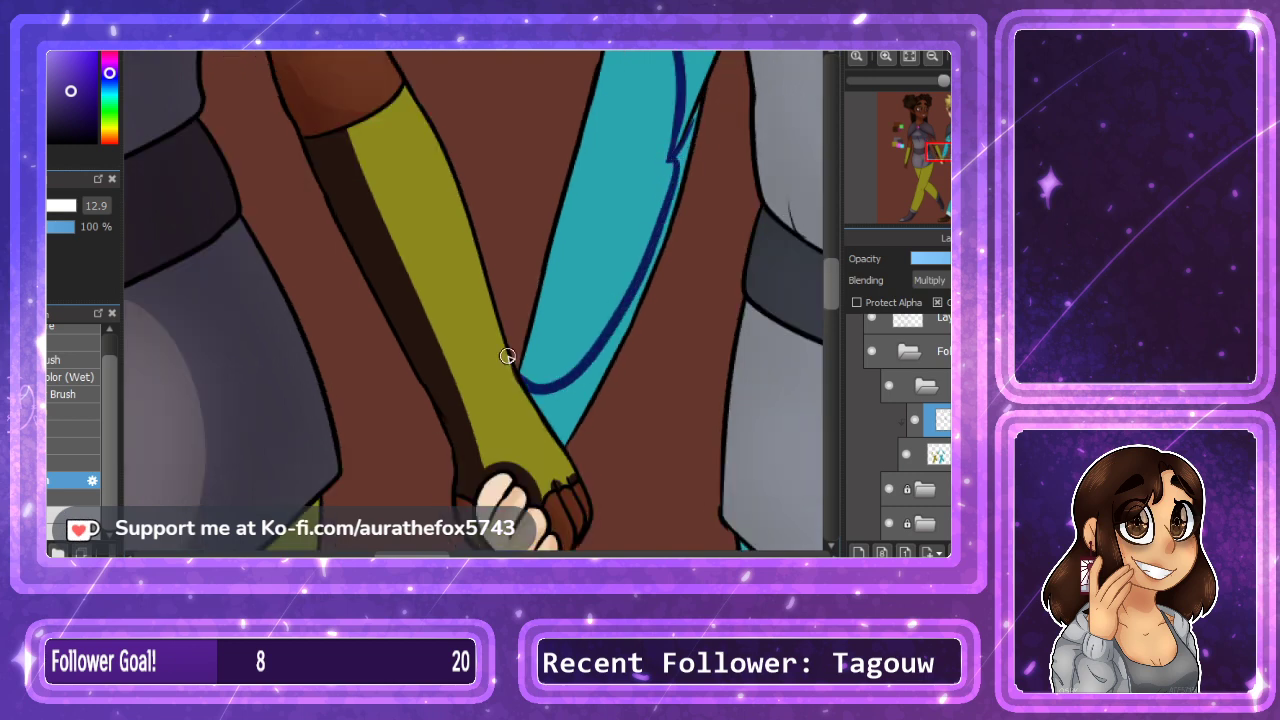
click(611, 257)
click(705, 85)
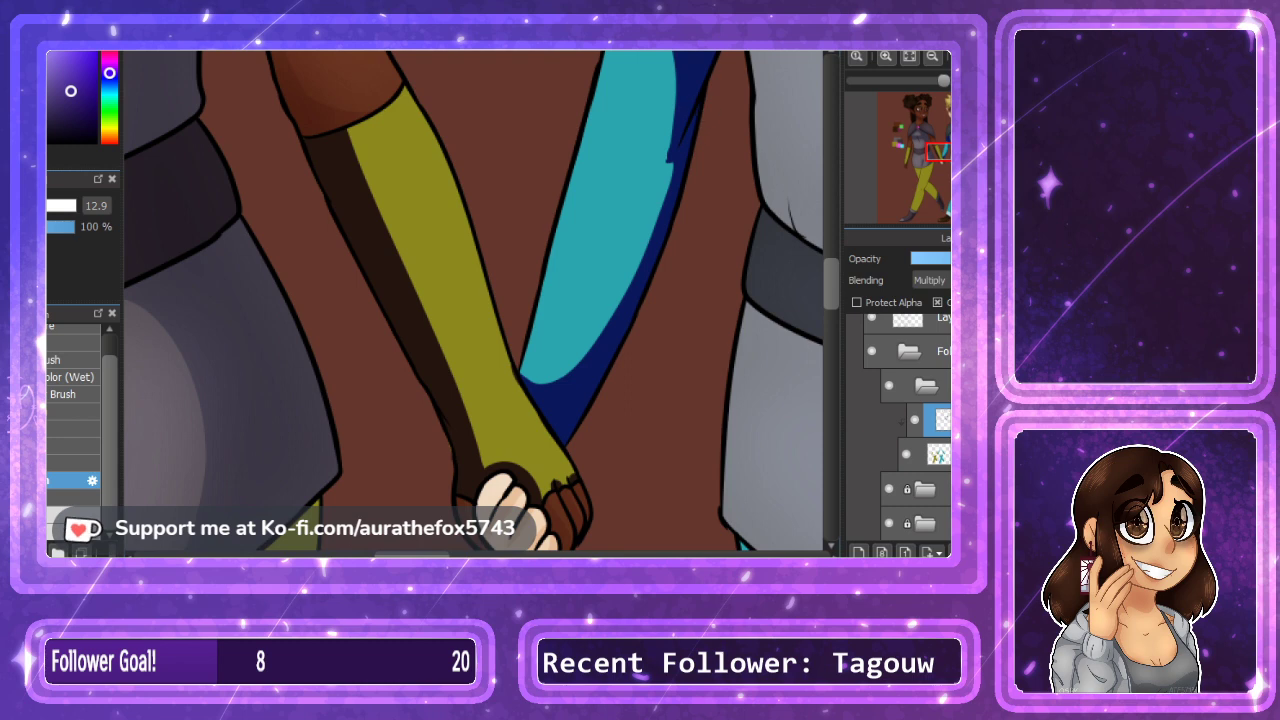
Add a new clipped layer directly above the base colour layer and sample the pale teal from the blond character's palette swatches.
drag(941, 150, 949, 130)
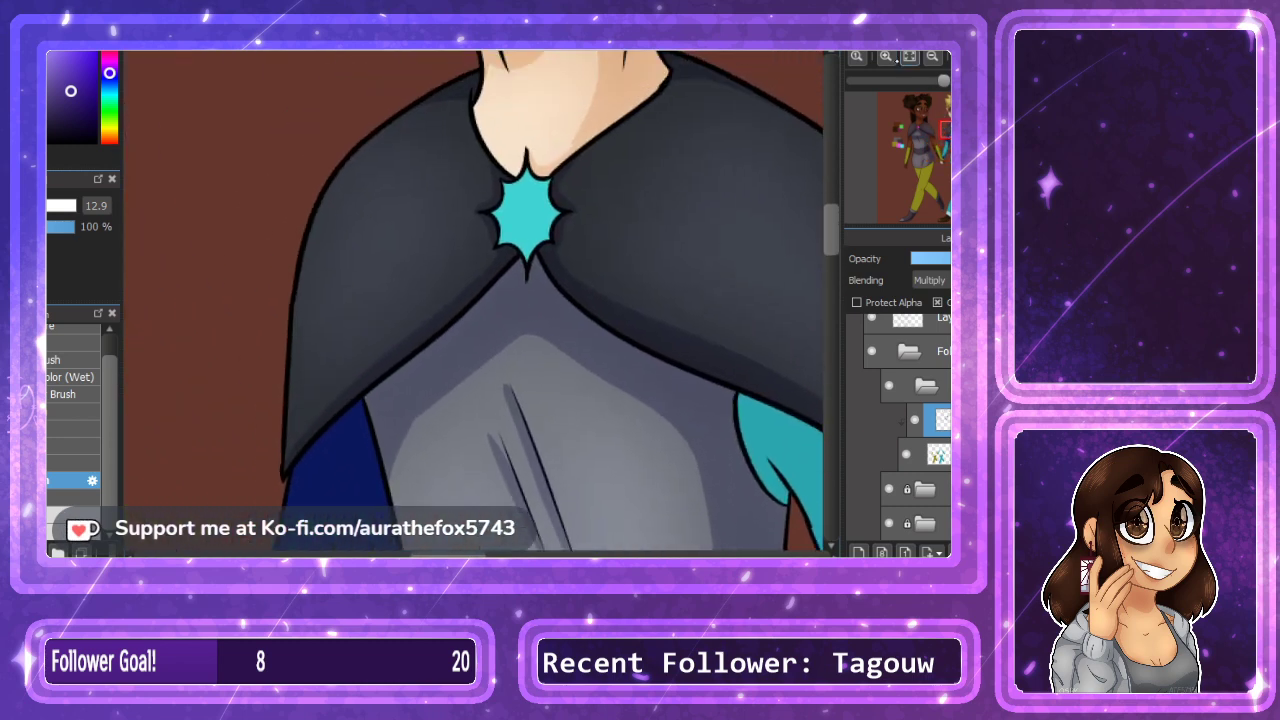
click(886, 57)
drag(831, 224, 831, 219)
click(938, 455)
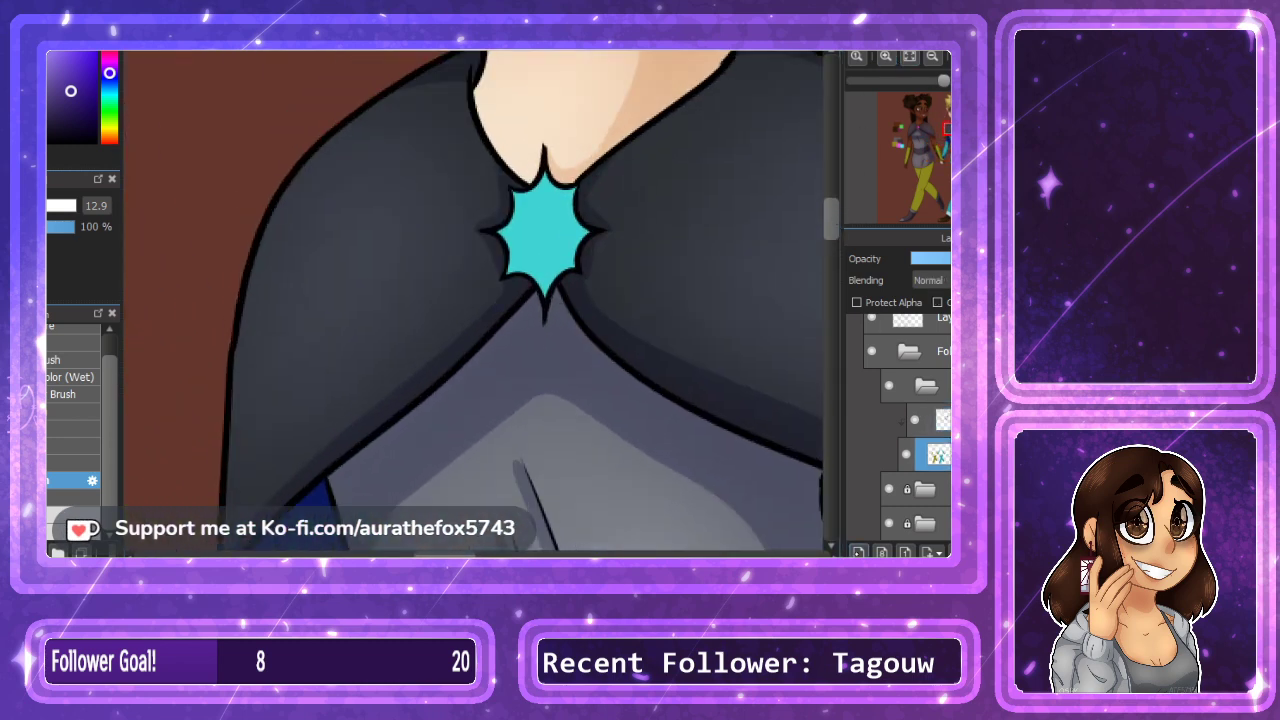
click(859, 553)
key(x)
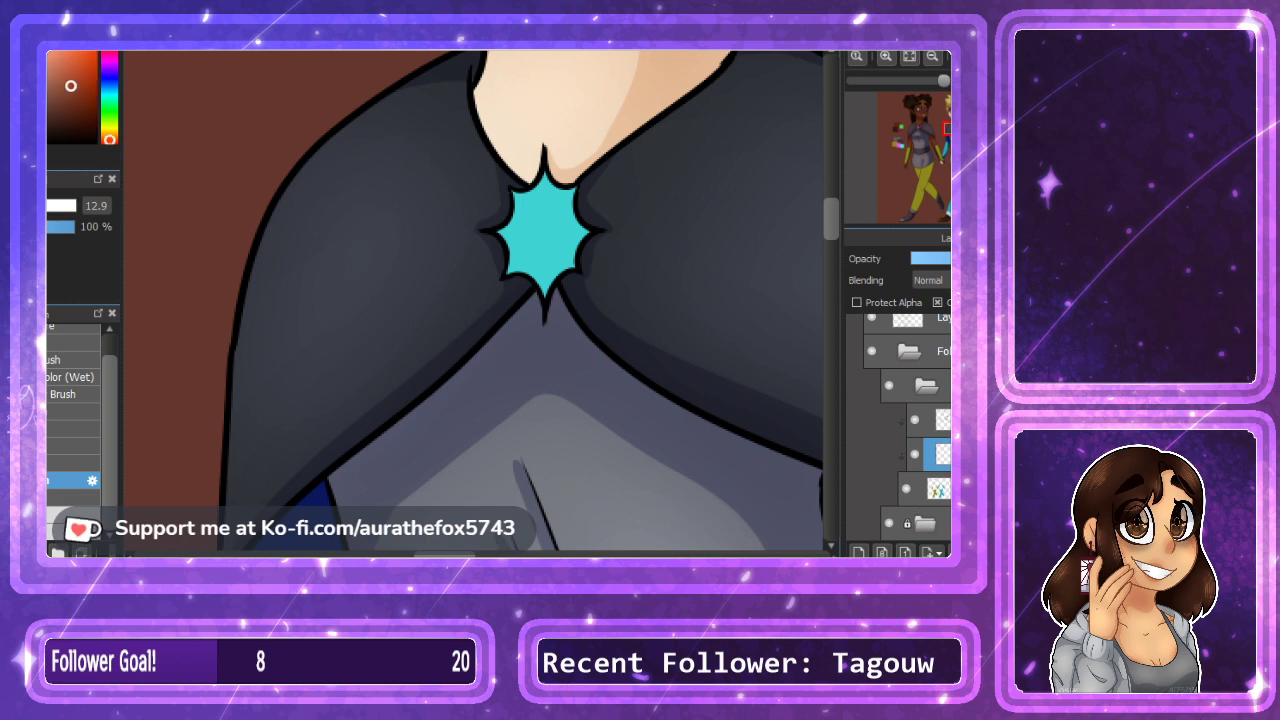
click(944, 155)
click(500, 340)
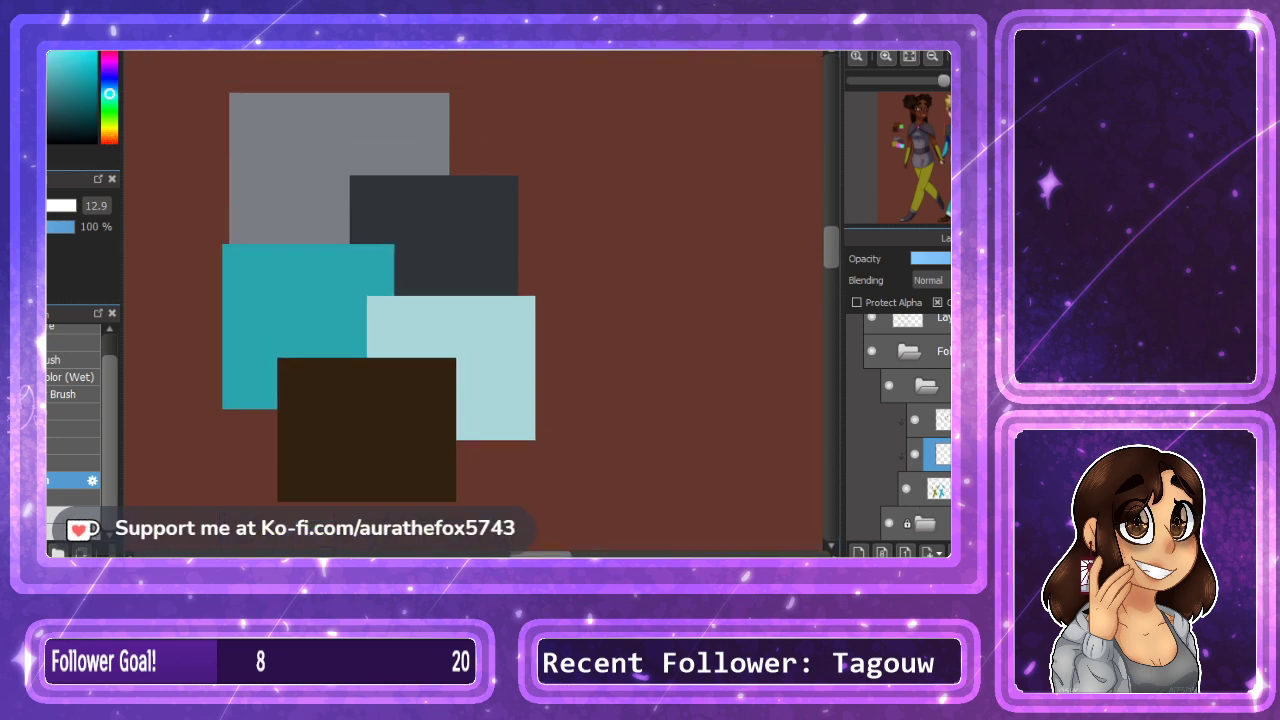
Paint a pale-teal cross-shaped shine with a central glow on the star brooch, using the size 5.3 brush.
drag(928, 134, 924, 128)
click(886, 57)
click(886, 57)
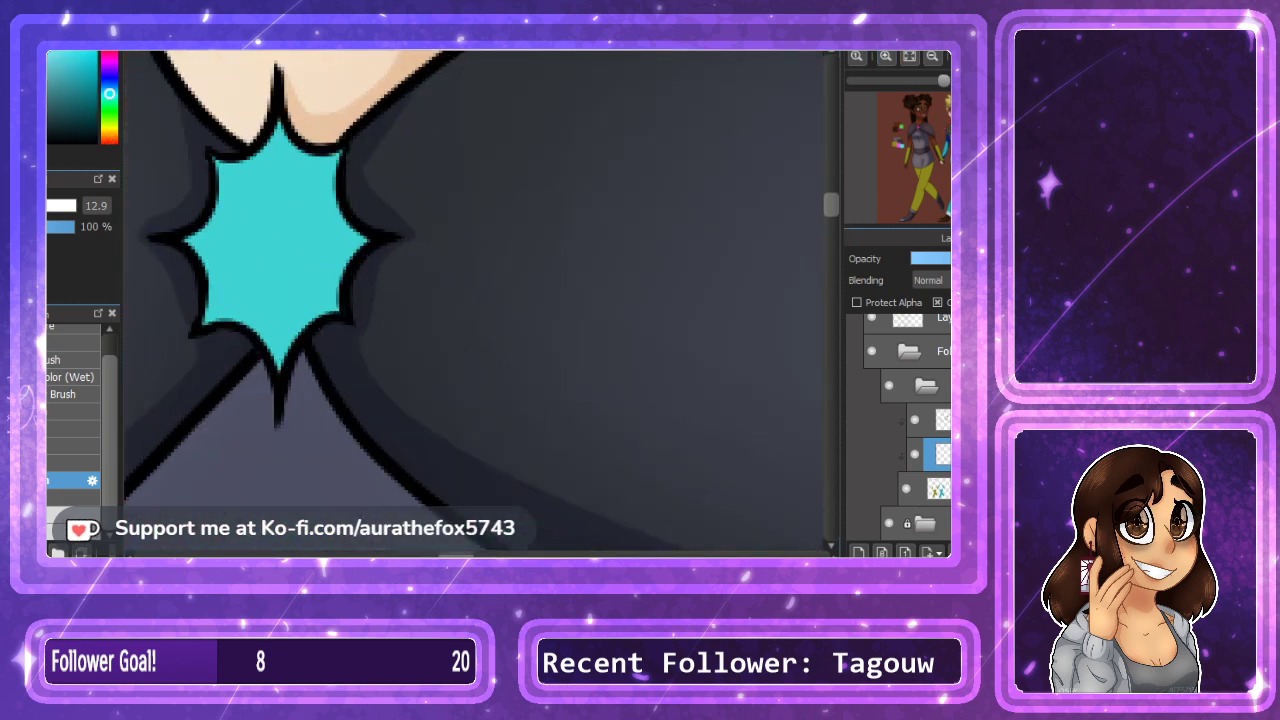
drag(456, 555, 443, 555)
click(72, 497)
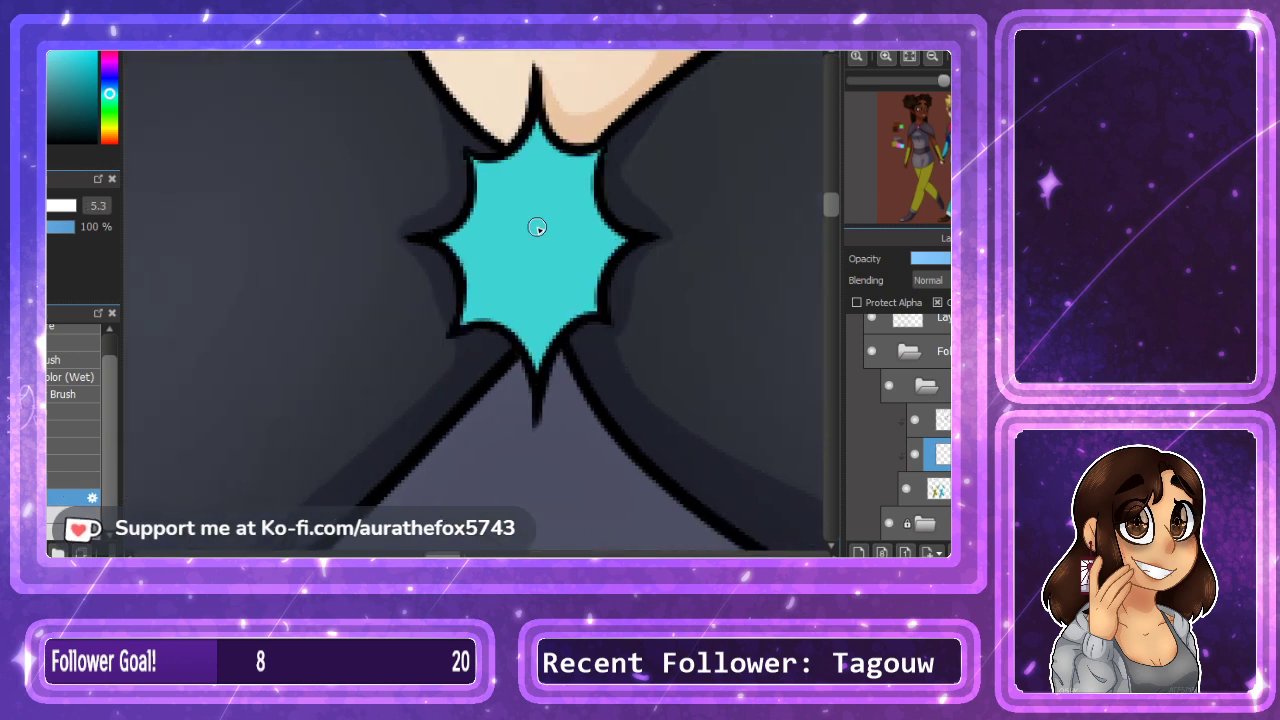
drag(537, 227, 531, 213)
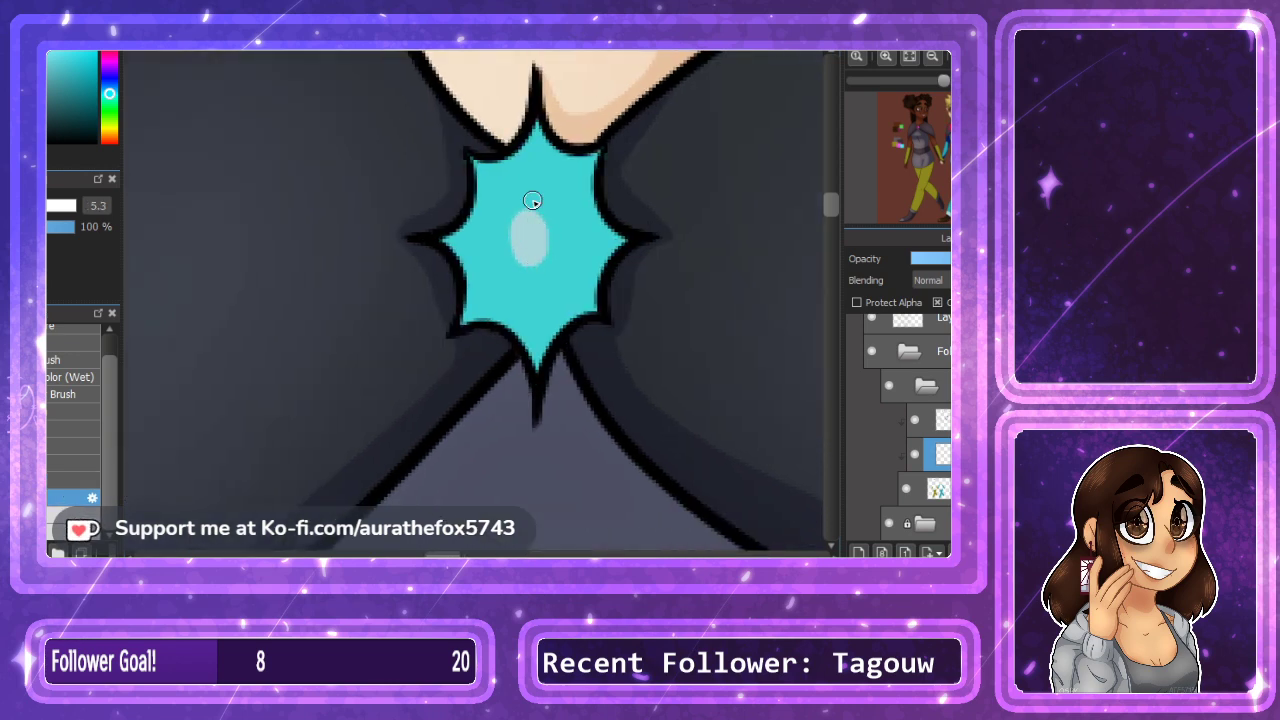
drag(535, 157, 535, 209)
drag(535, 277, 535, 330)
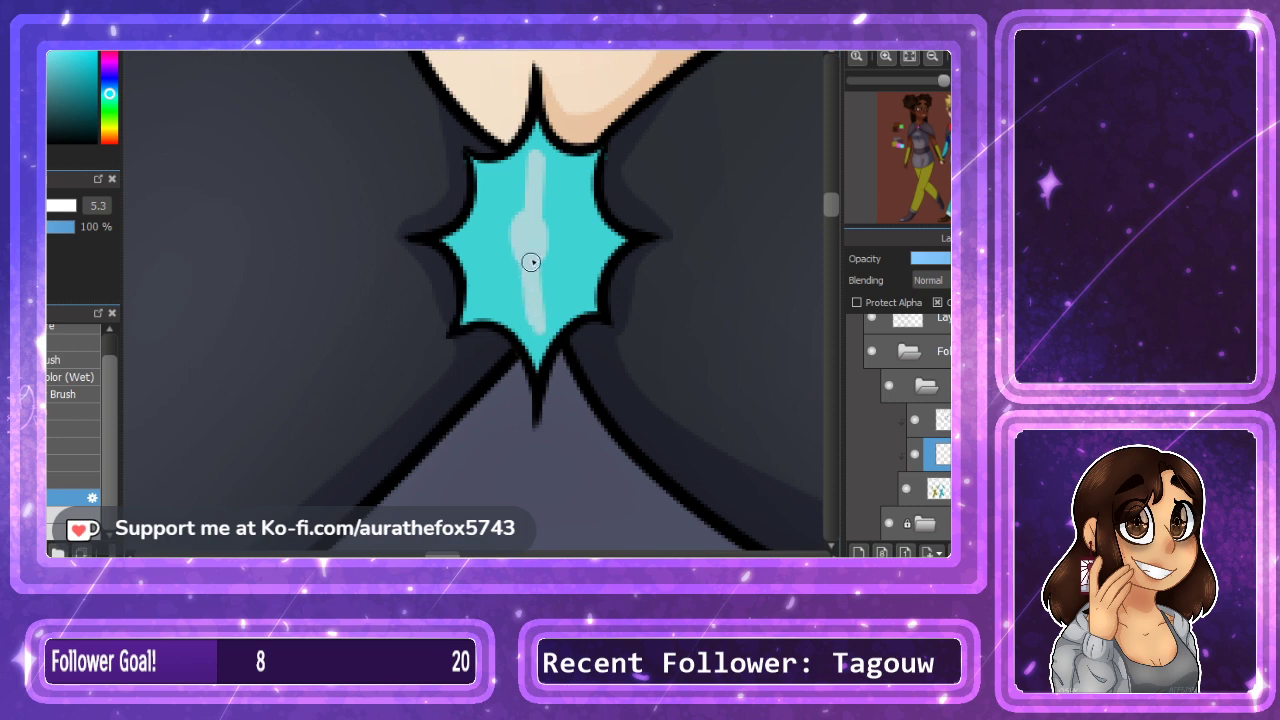
drag(554, 240, 592, 240)
drag(502, 245, 474, 245)
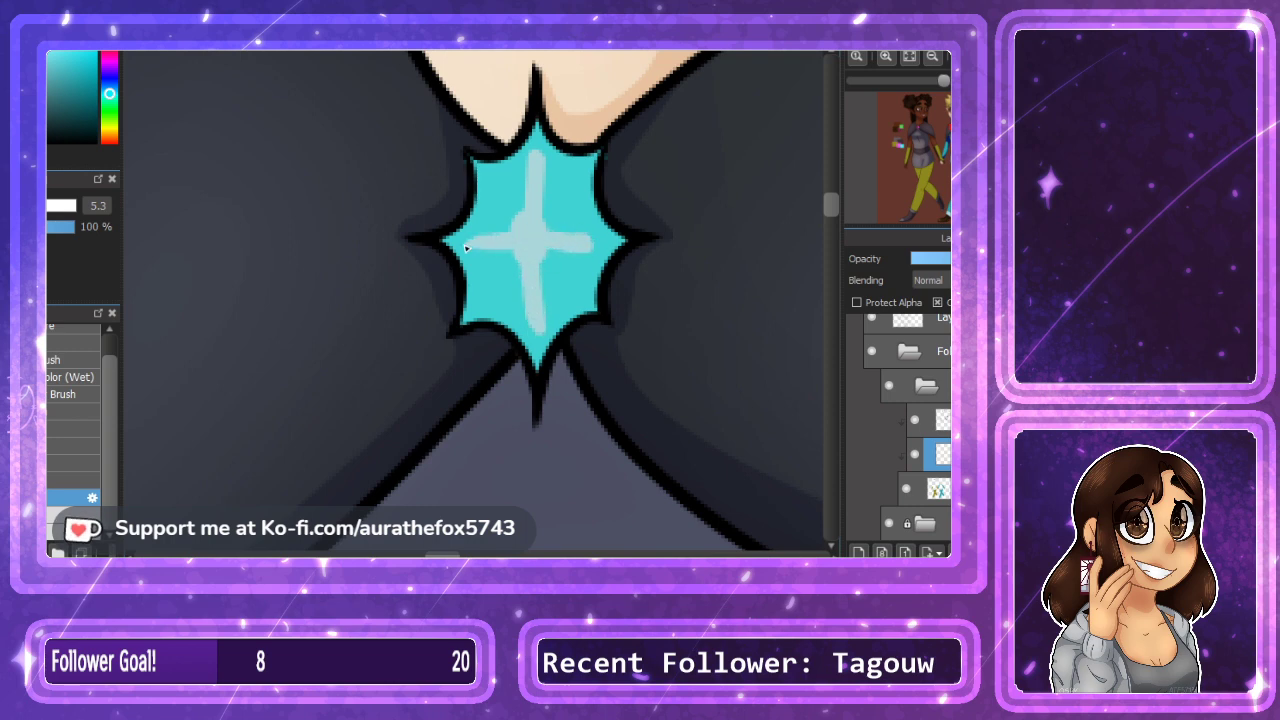
Compare the blond character's teal sleeve with the clothing in the reference drawing.
click(932, 57)
click(932, 57)
click(932, 57)
click(72, 480)
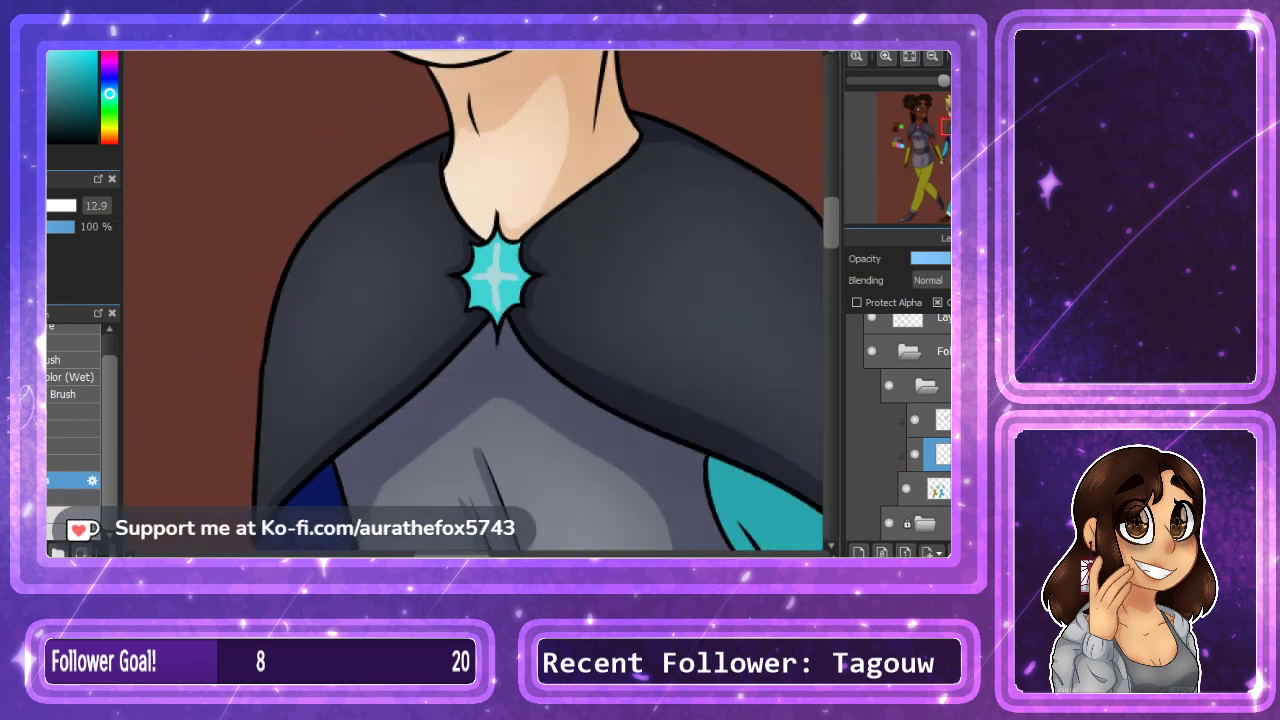
drag(946, 130, 964, 148)
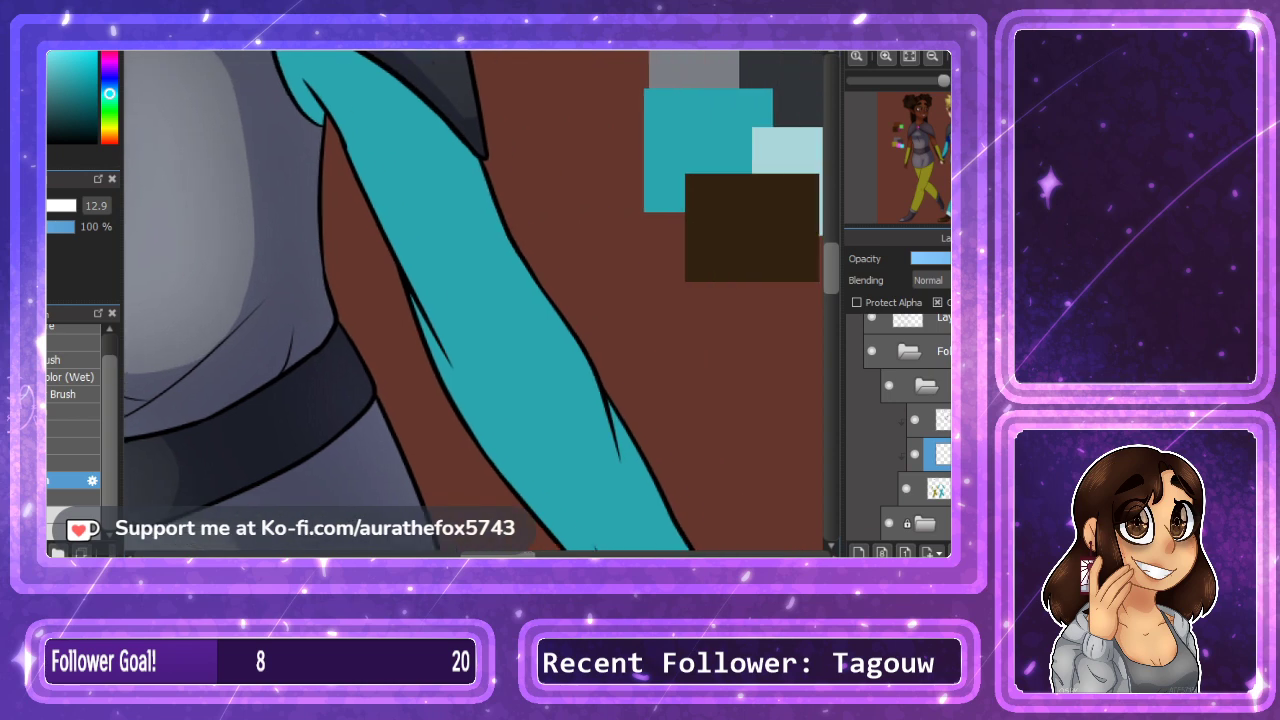
click(514, 310)
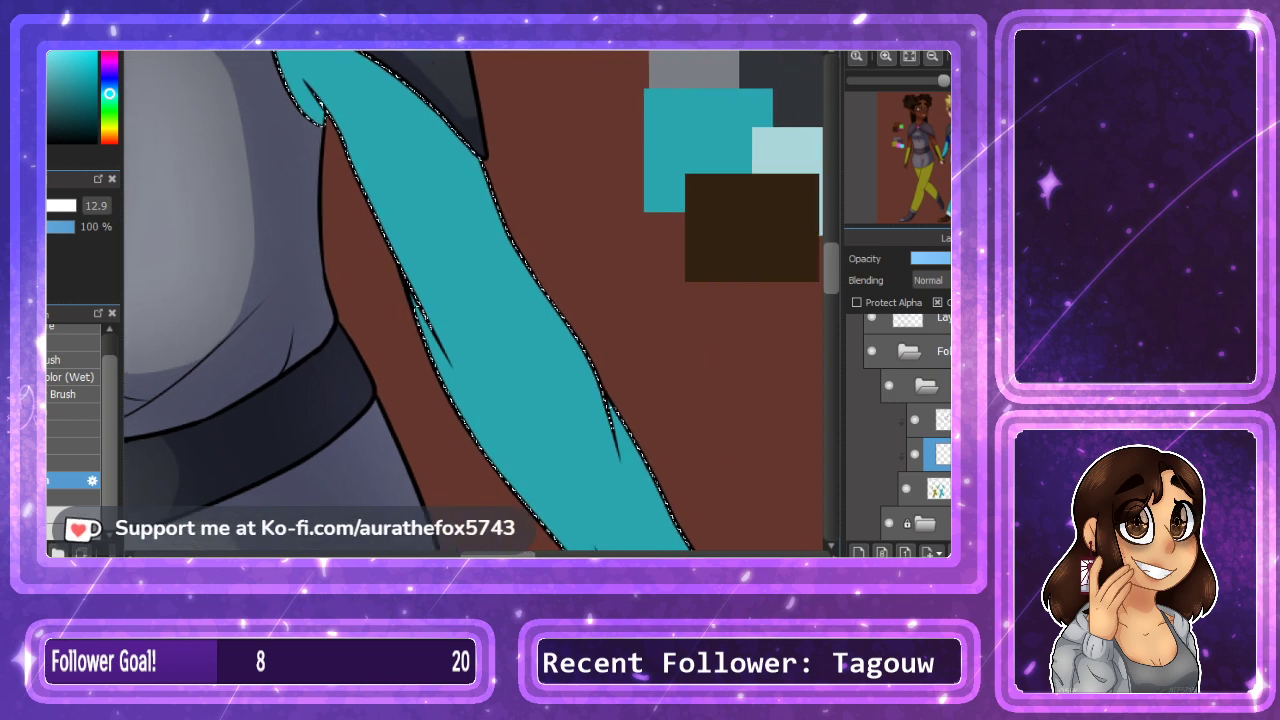
key(ctrl+d)
key(ctrl+Tab)
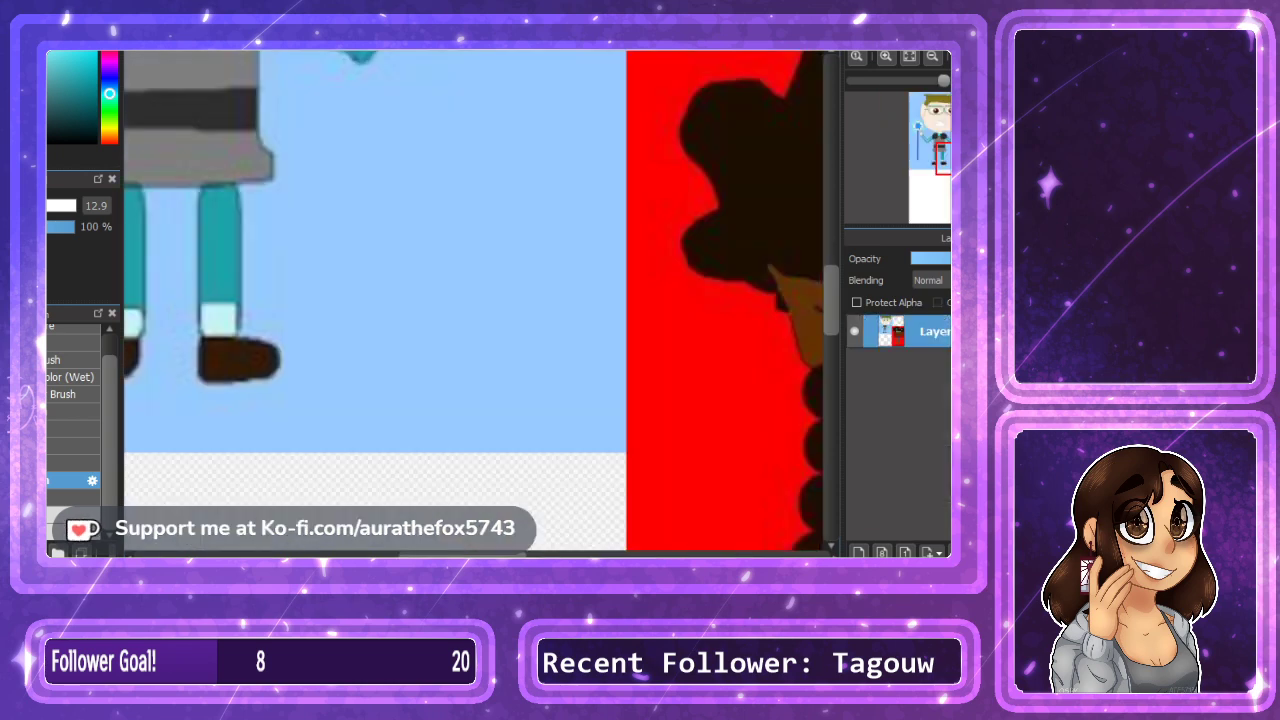
drag(300, 210, 643, 440)
key(ctrl+Tab)
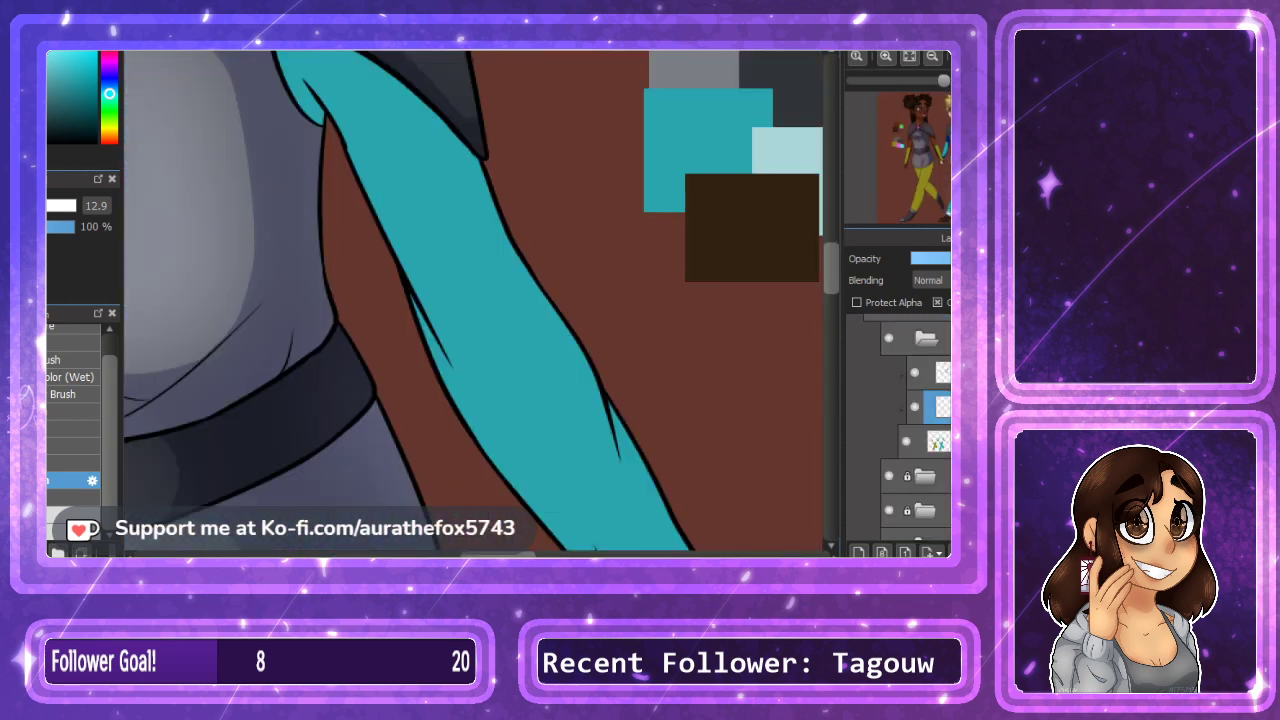
Try to paint a pale-teal highlight stripe down the free arm's sleeve, and undo the attempts.
key(ctrl+minus)
drag(473, 300, 430, 257)
key(Down)
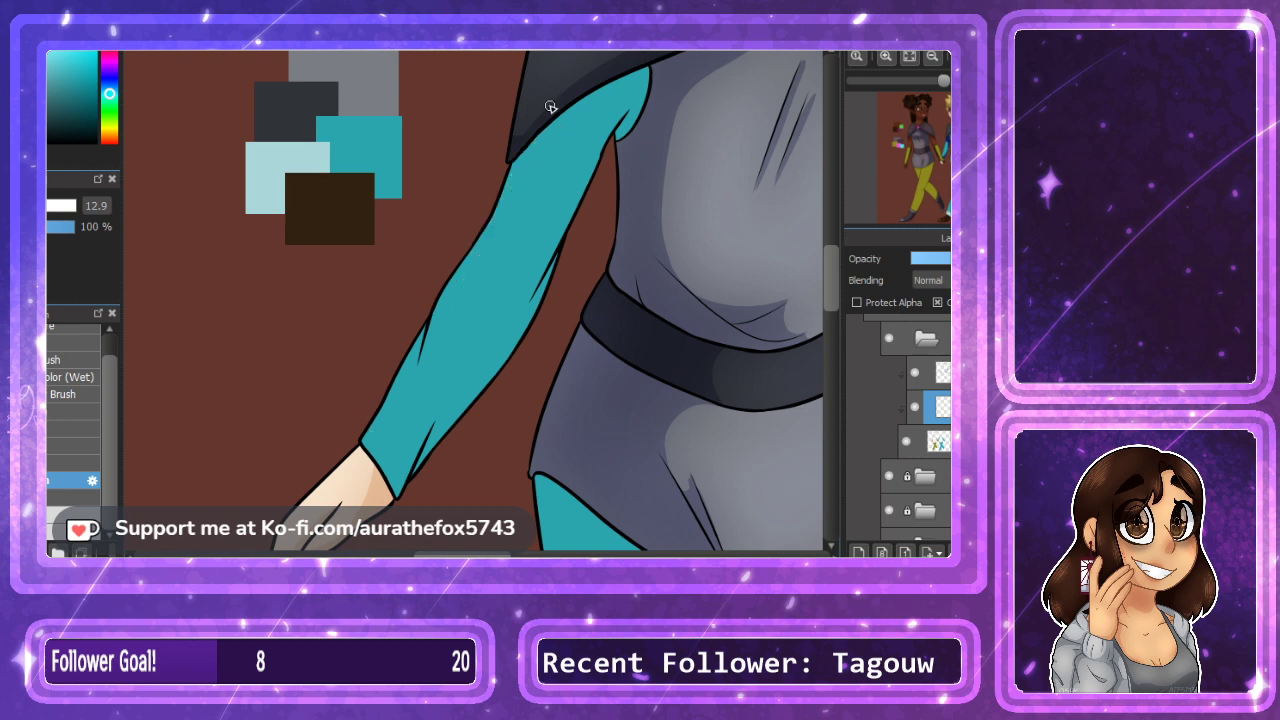
mouse_move(532, 130)
mouse_down()
mouse_move(435, 358)
mouse_move(364, 444)
mouse_up()
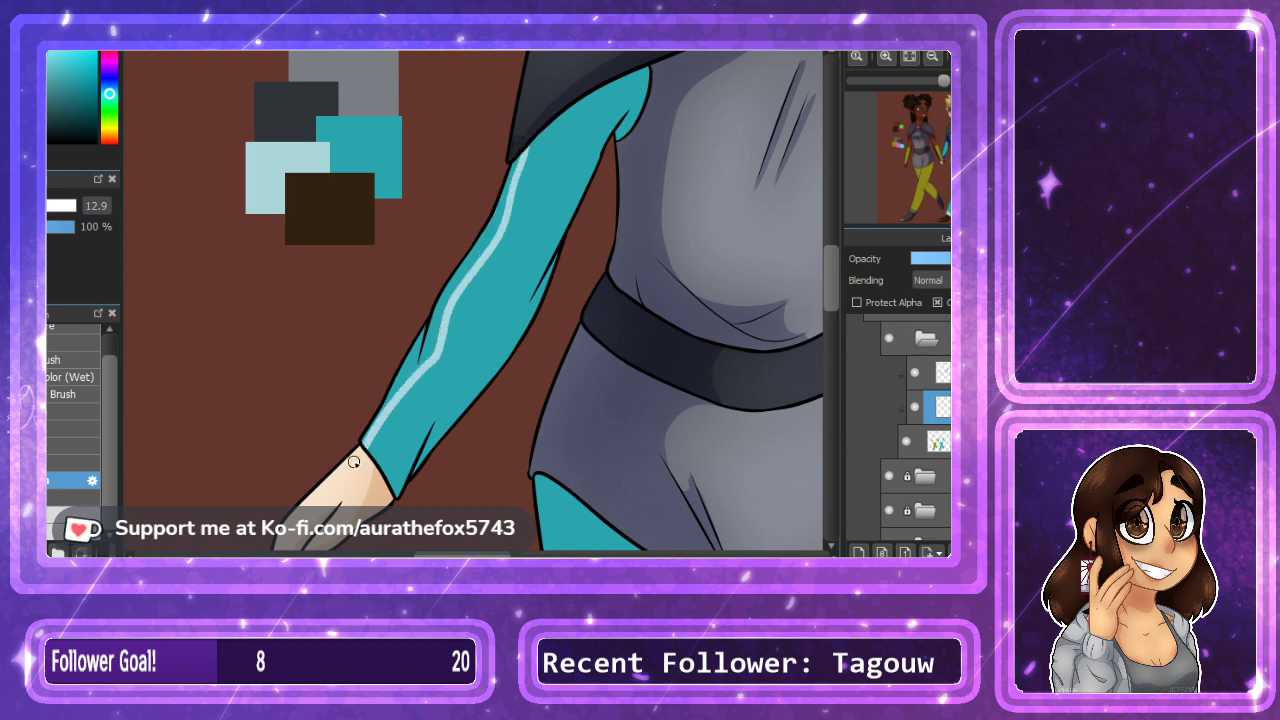
key(ctrl+z)
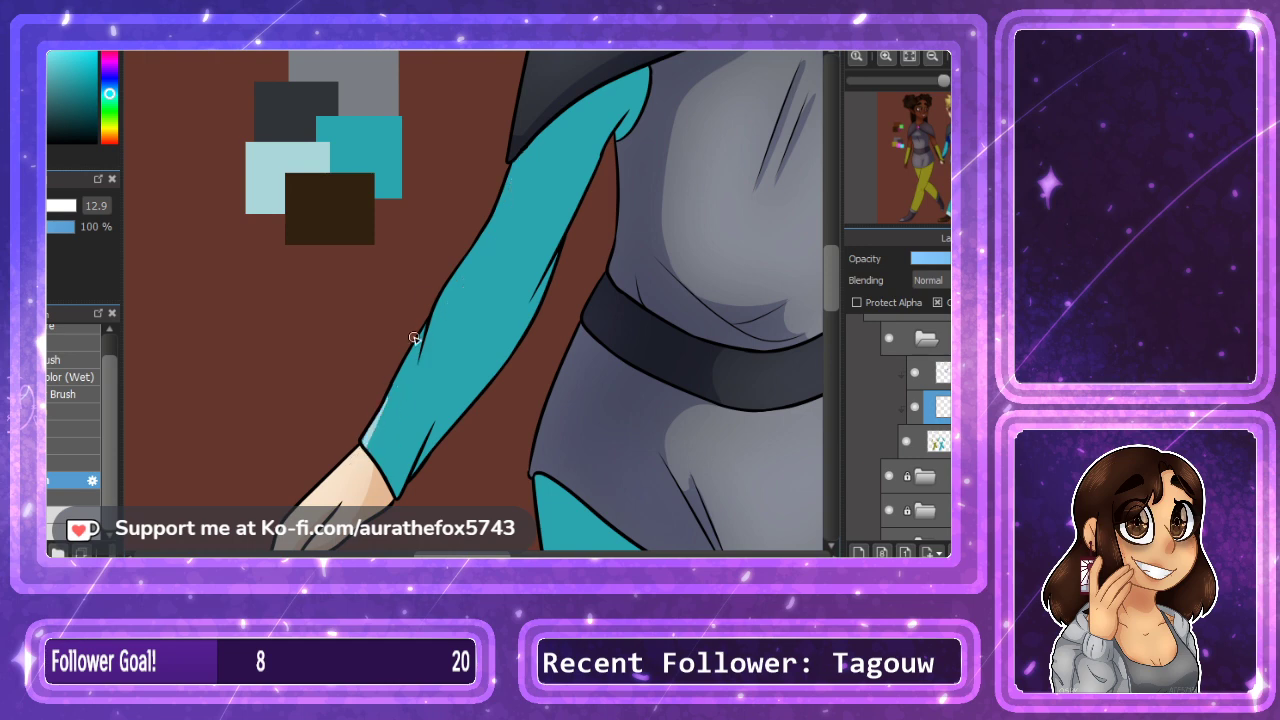
drag(355, 455, 570, 105)
key(h)
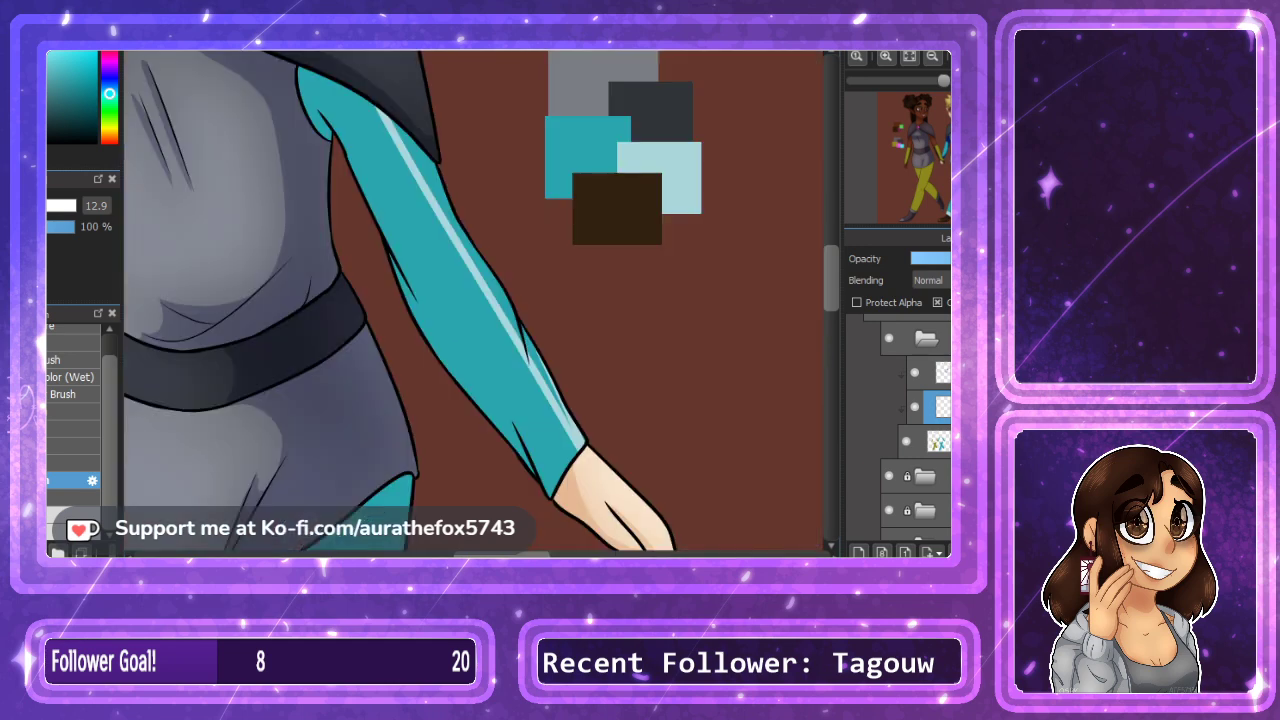
key(ctrl+z)
key(ctrl+z)
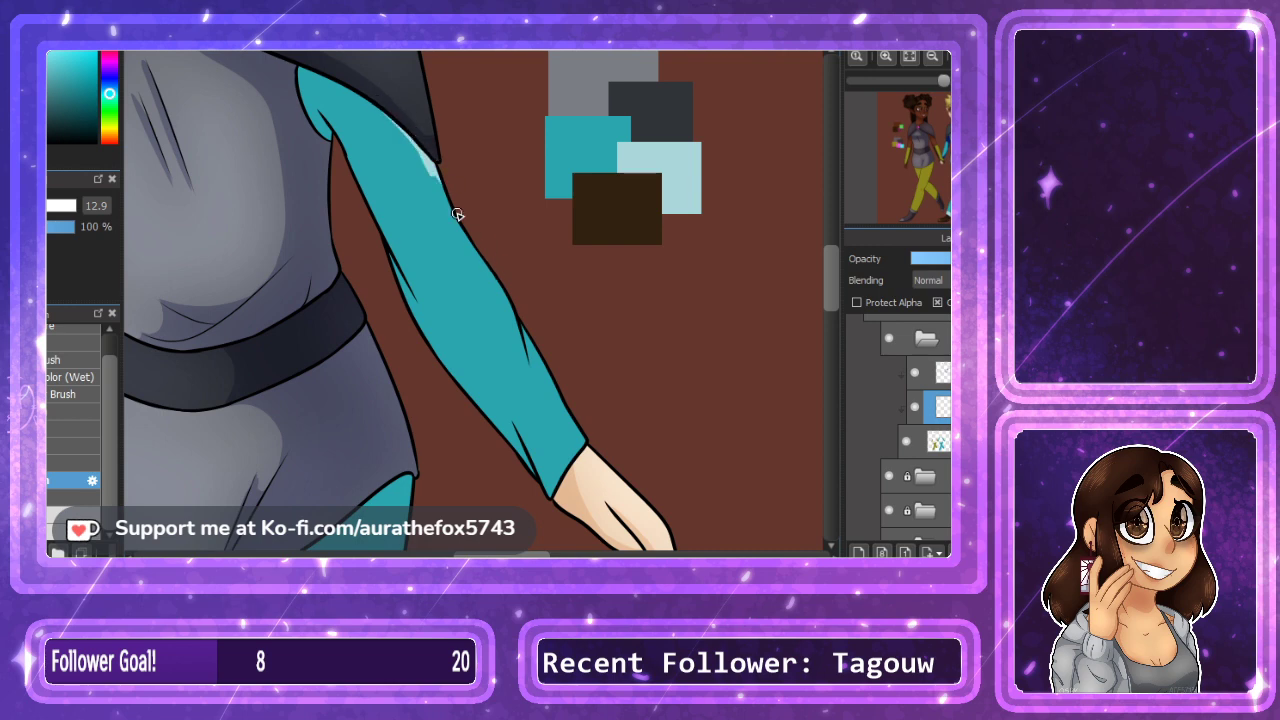
Paint pale-teal highlights along the free sleeve's outer edge and the lit edge of the hand-holding arm's sleeve.
drag(441, 178, 587, 447)
drag(529, 338, 564, 404)
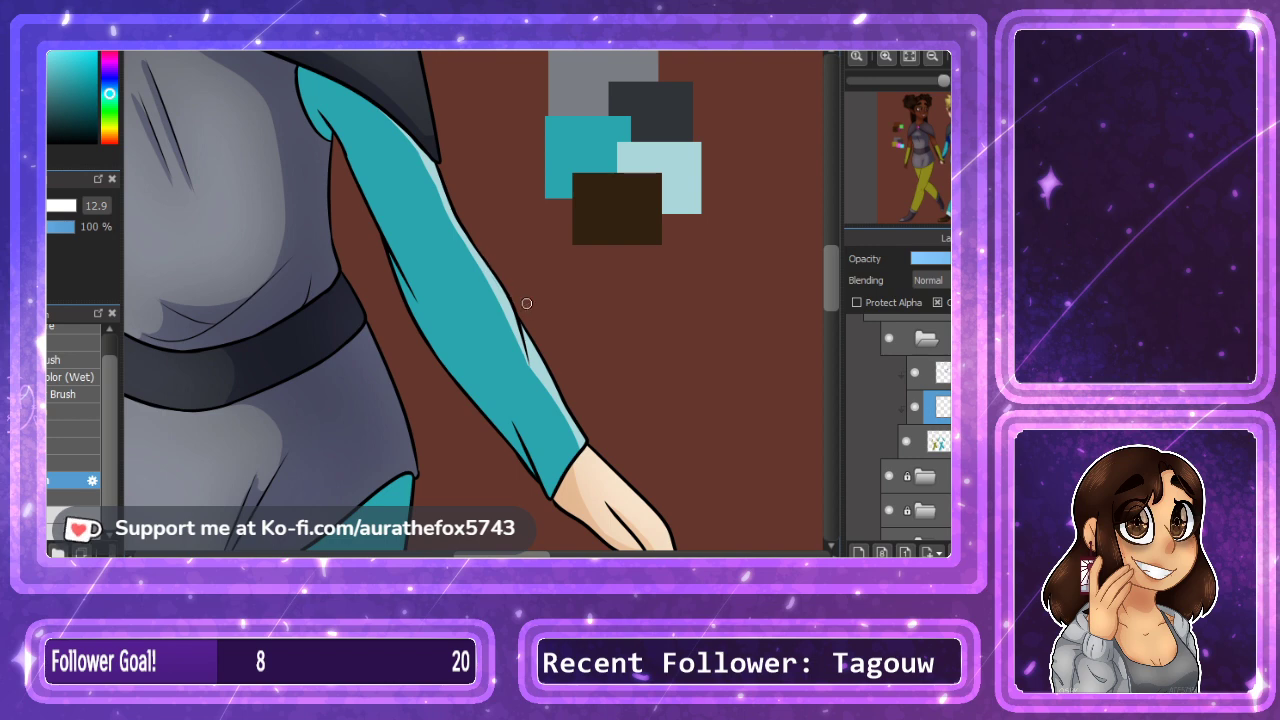
drag(948, 146, 946, 147)
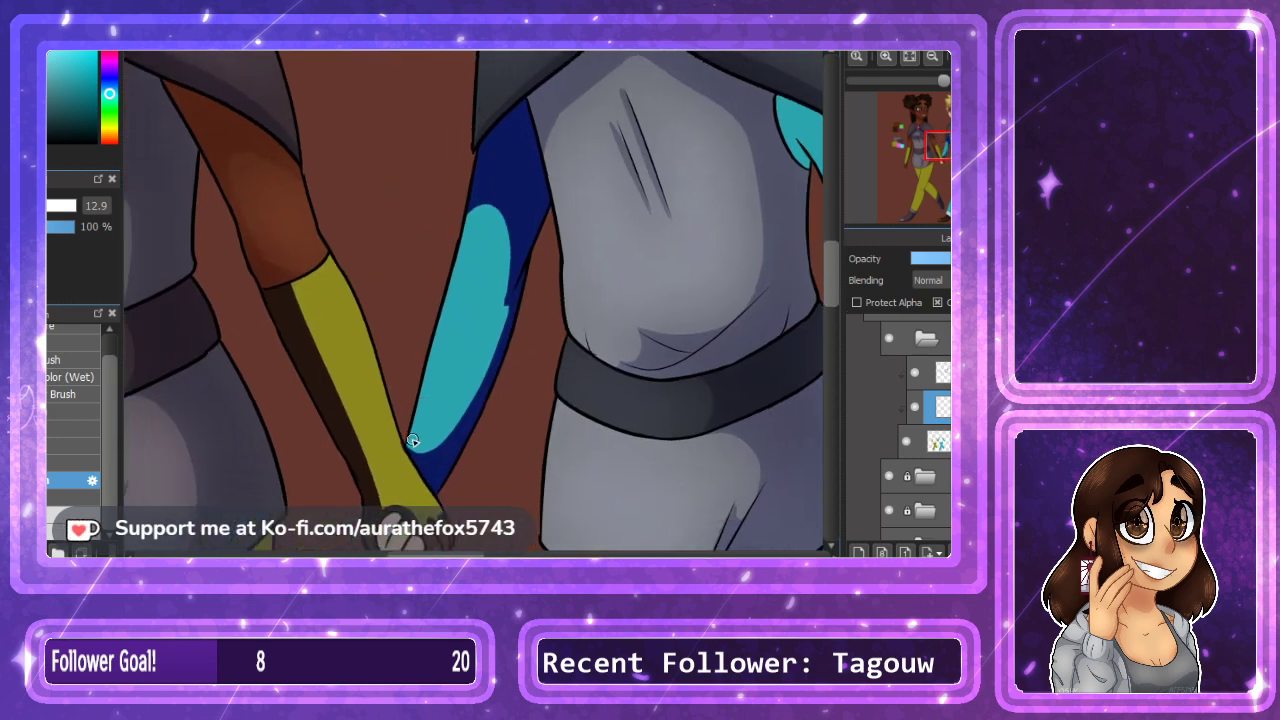
mouse_move(410, 453)
mouse_down()
mouse_move(472, 254)
mouse_move(488, 141)
mouse_move(444, 328)
mouse_move(498, 98)
mouse_move(413, 432)
mouse_up()
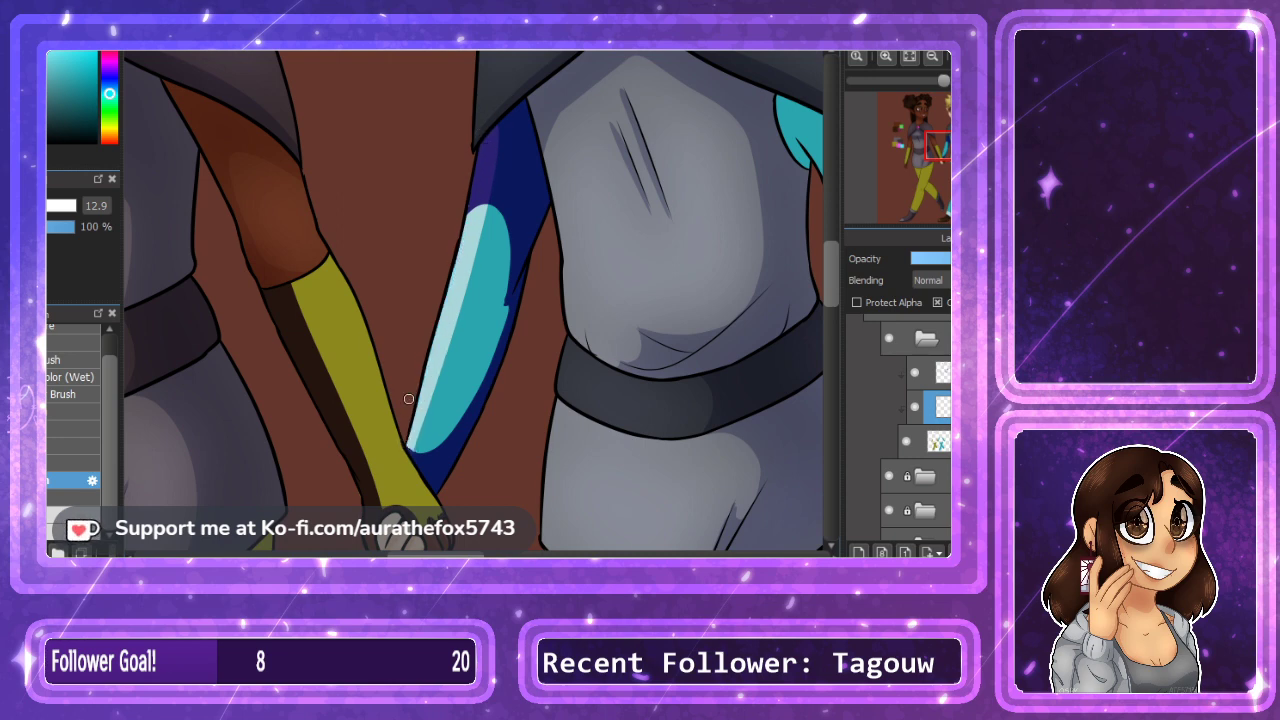
Sample the purple shadow colour, merge the highlight layer down and make the Multiply shading layer active.
right_click(485, 178)
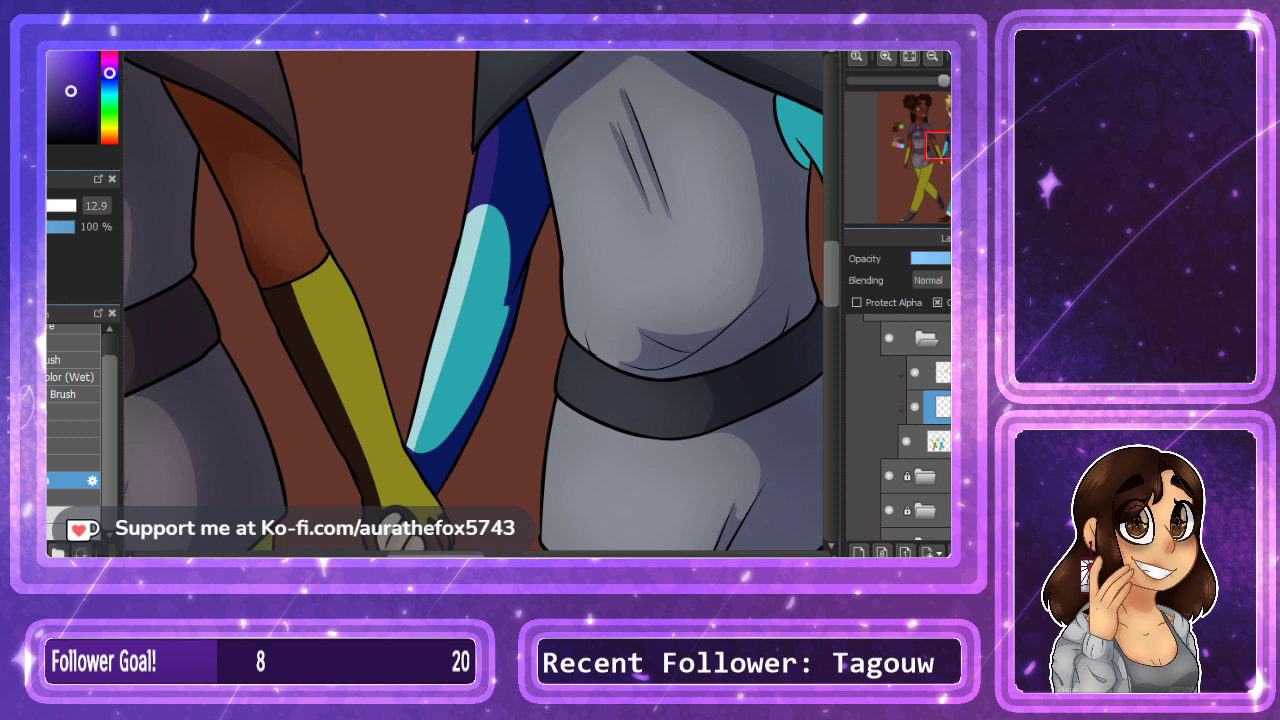
key(ctrl+e)
click(940, 386)
Shade the top of the free arm's sleeve below the cape up to the armpit with the purple Multiply colour.
drag(700, 230, 305, 272)
key(Down)
drag(533, 190, 567, 167)
mouse_move(448, 207)
mouse_down()
mouse_move(528, 199)
mouse_move(427, 245)
mouse_move(477, 195)
mouse_move(420, 256)
mouse_move(520, 196)
mouse_up()
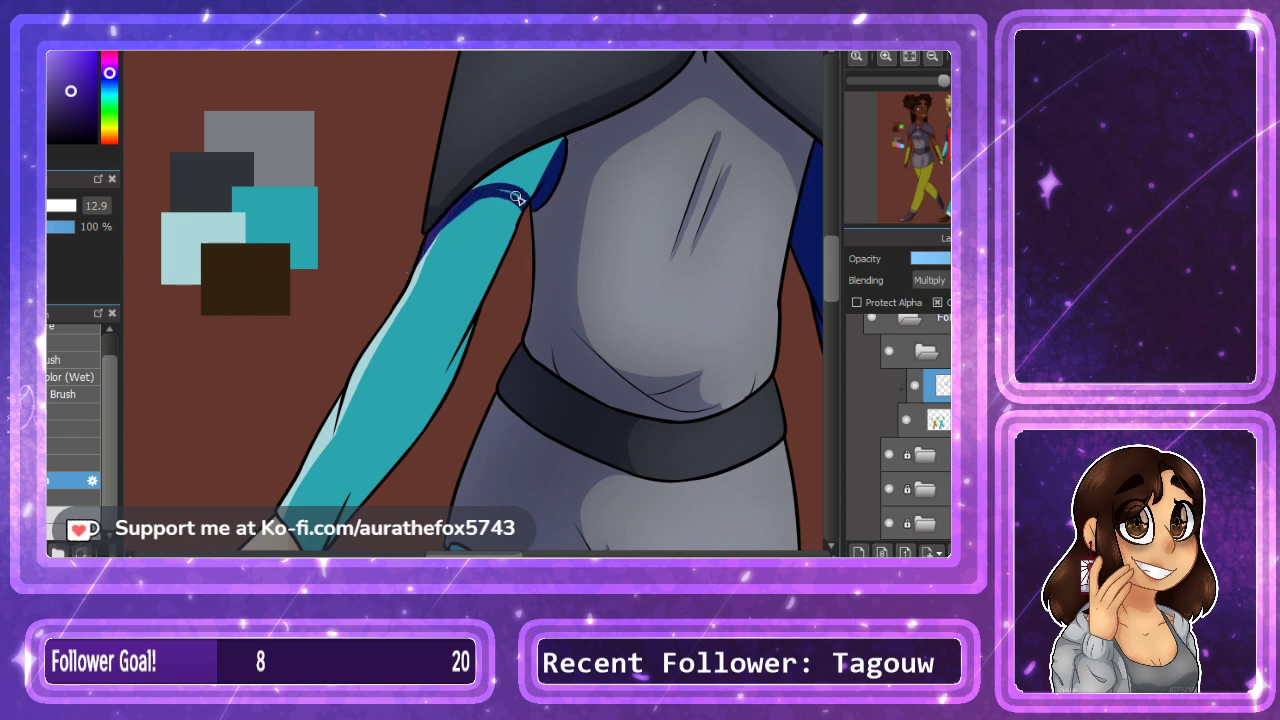
drag(539, 153, 539, 130)
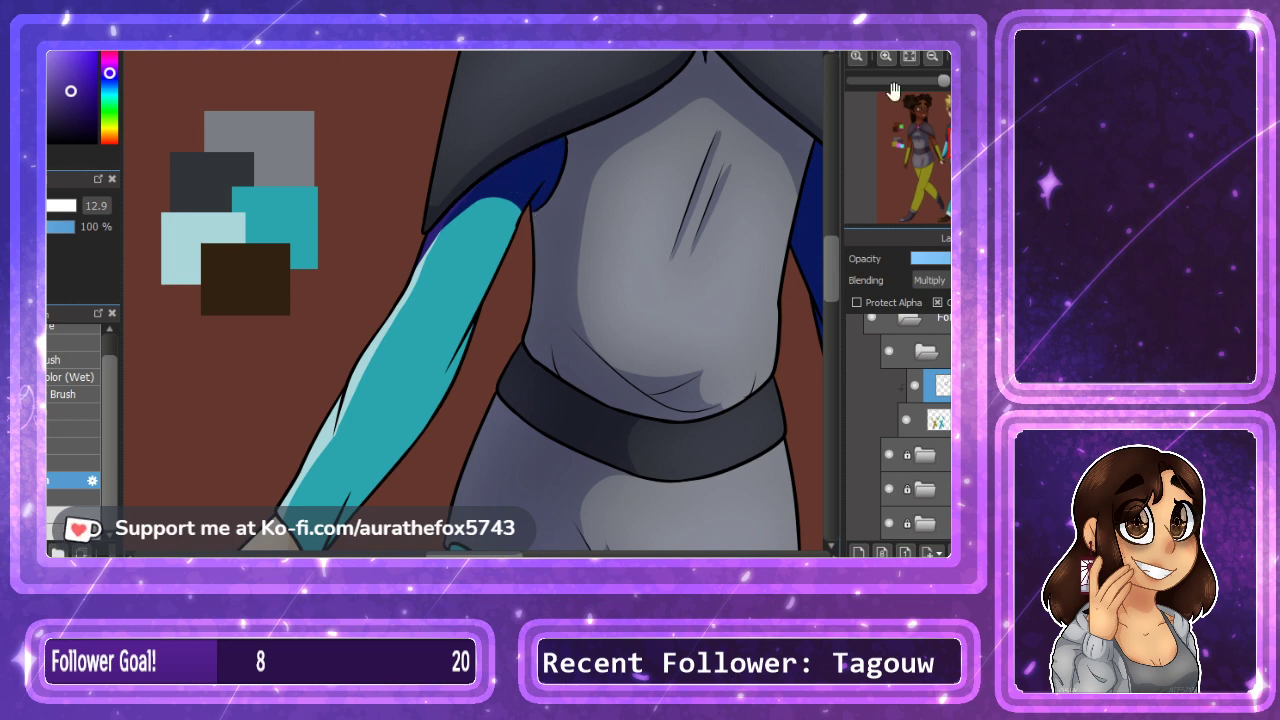
Paint a Multiply shadow along the underside of the free arm's sleeve from the elbow to the wrist.
click(1020, 57)
click(965, 156)
drag(520, 330, 534, 345)
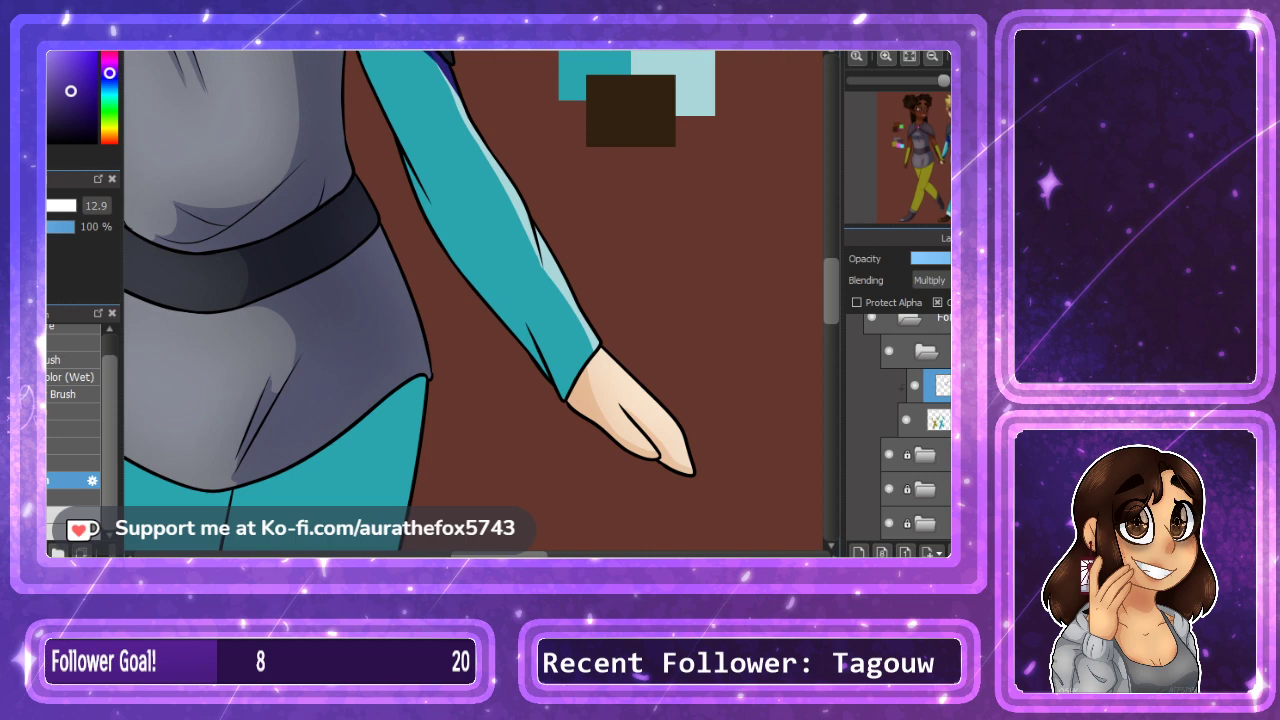
key(h)
drag(403, 381, 548, 148)
mouse_move(521, 201)
mouse_down()
mouse_move(440, 331)
mouse_move(464, 287)
mouse_up()
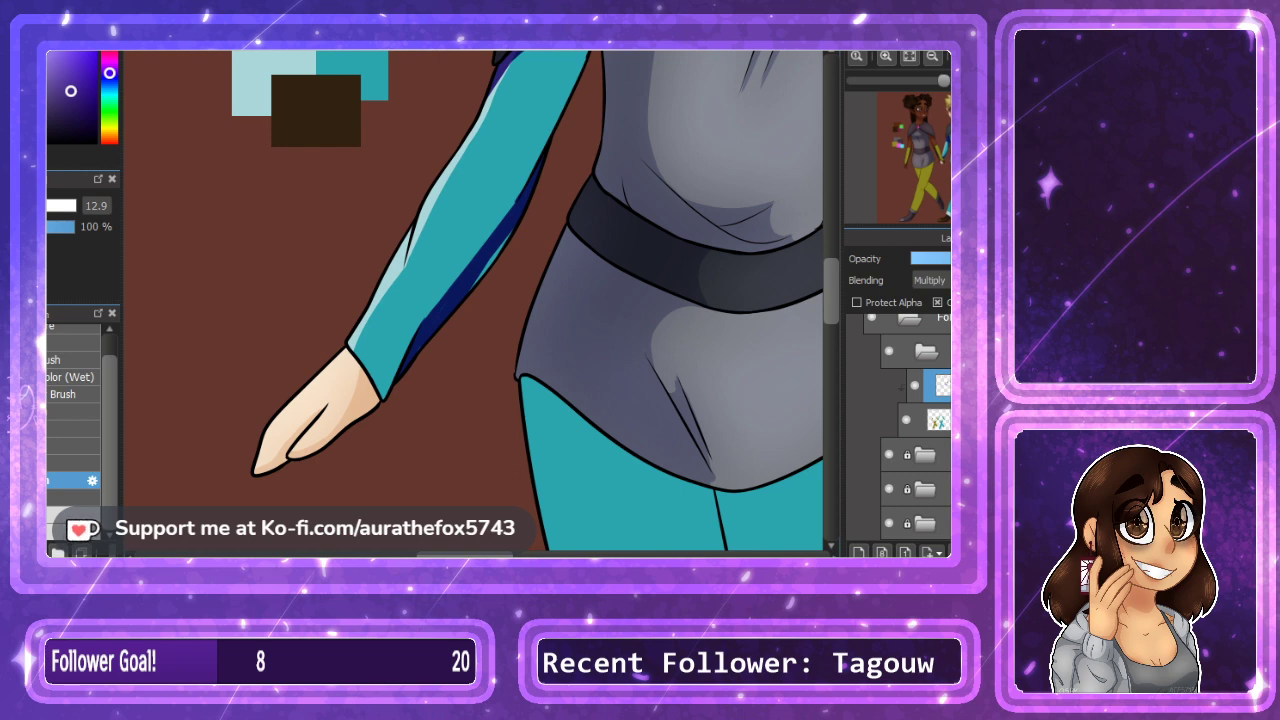
mouse_move(467, 284)
mouse_down()
mouse_move(507, 236)
mouse_move(469, 282)
mouse_up()
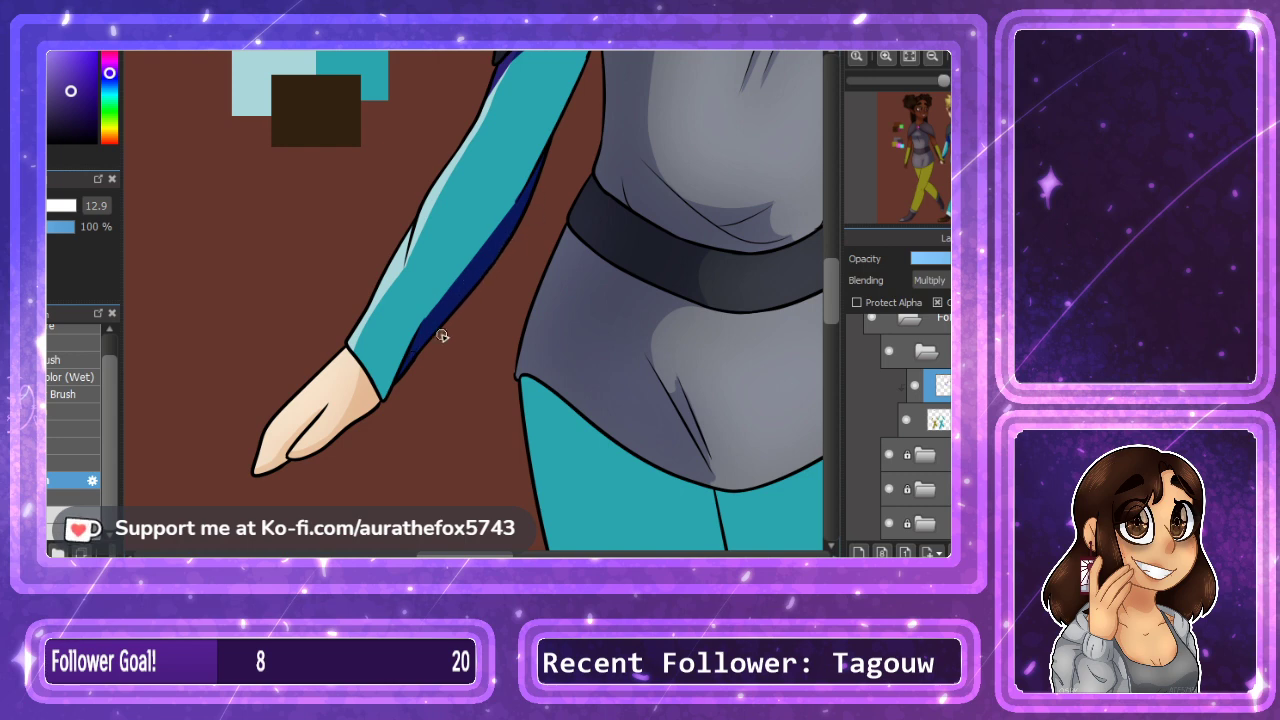
Shade the fold on the forearm's outer edge and the sleeve's cuff at the wrist.
mouse_move(410, 226)
mouse_down()
mouse_move(394, 272)
mouse_move(396, 258)
mouse_up()
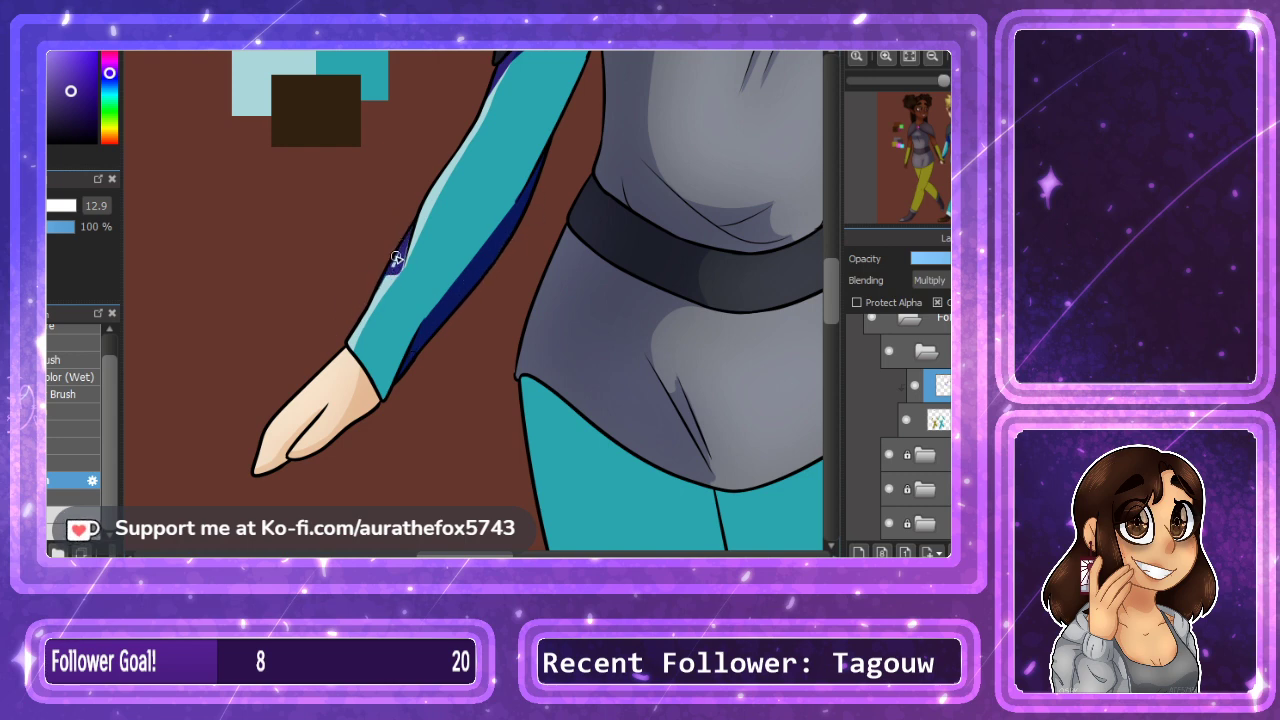
key(h)
click(886, 57)
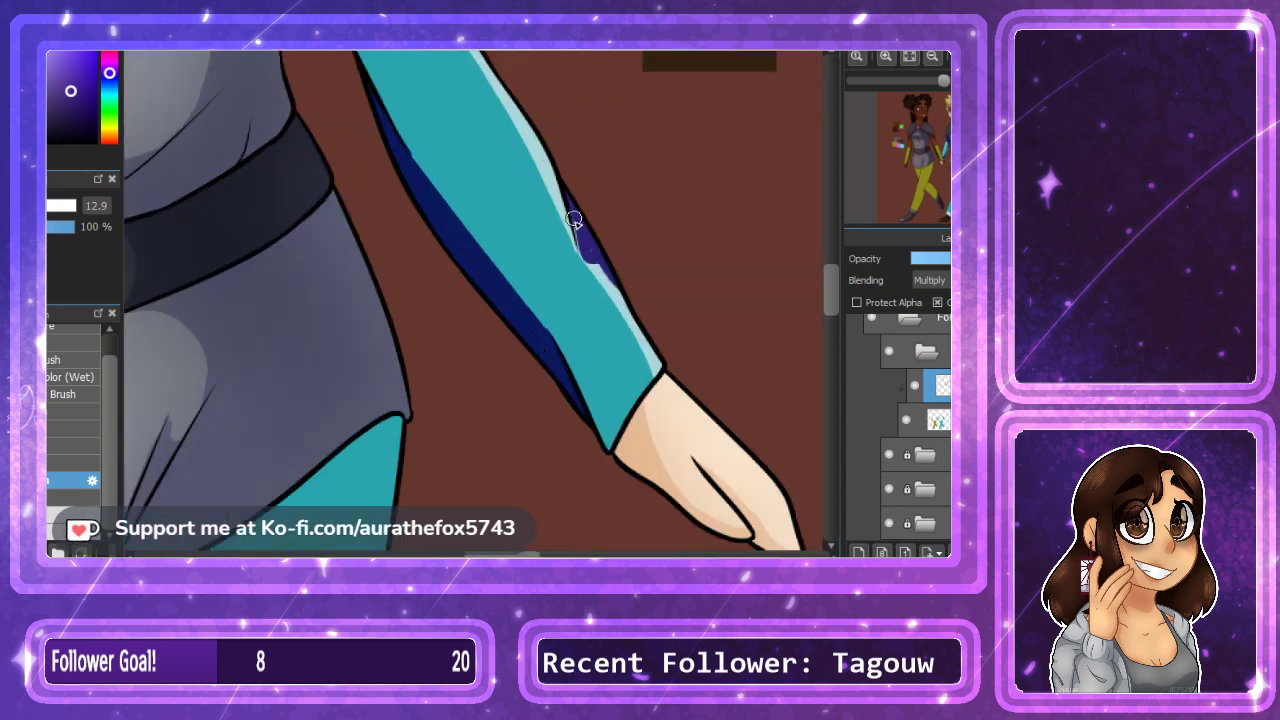
drag(573, 220, 618, 296)
mouse_move(586, 408)
mouse_down()
mouse_move(632, 400)
mouse_move(597, 429)
mouse_move(606, 420)
mouse_move(607, 451)
mouse_up()
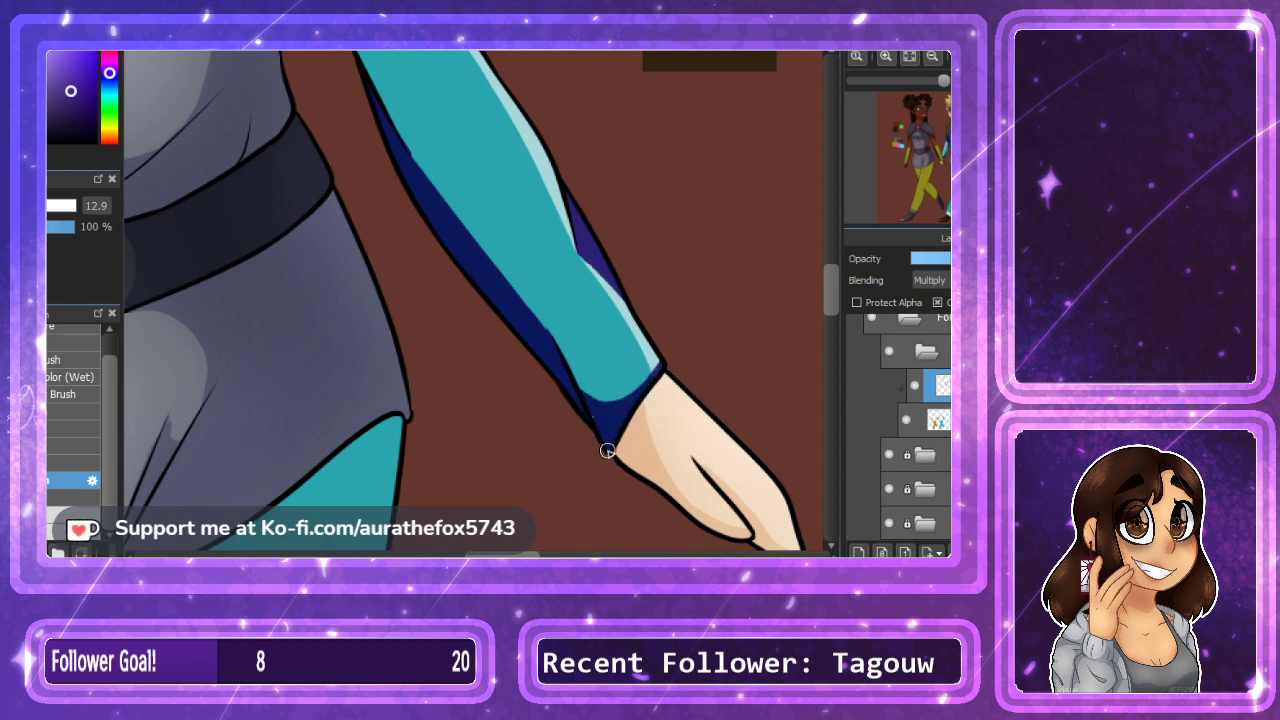
Extend the cape's shadow down the free upper arm with a curved edge and fill it in solidly.
drag(834, 267, 837, 229)
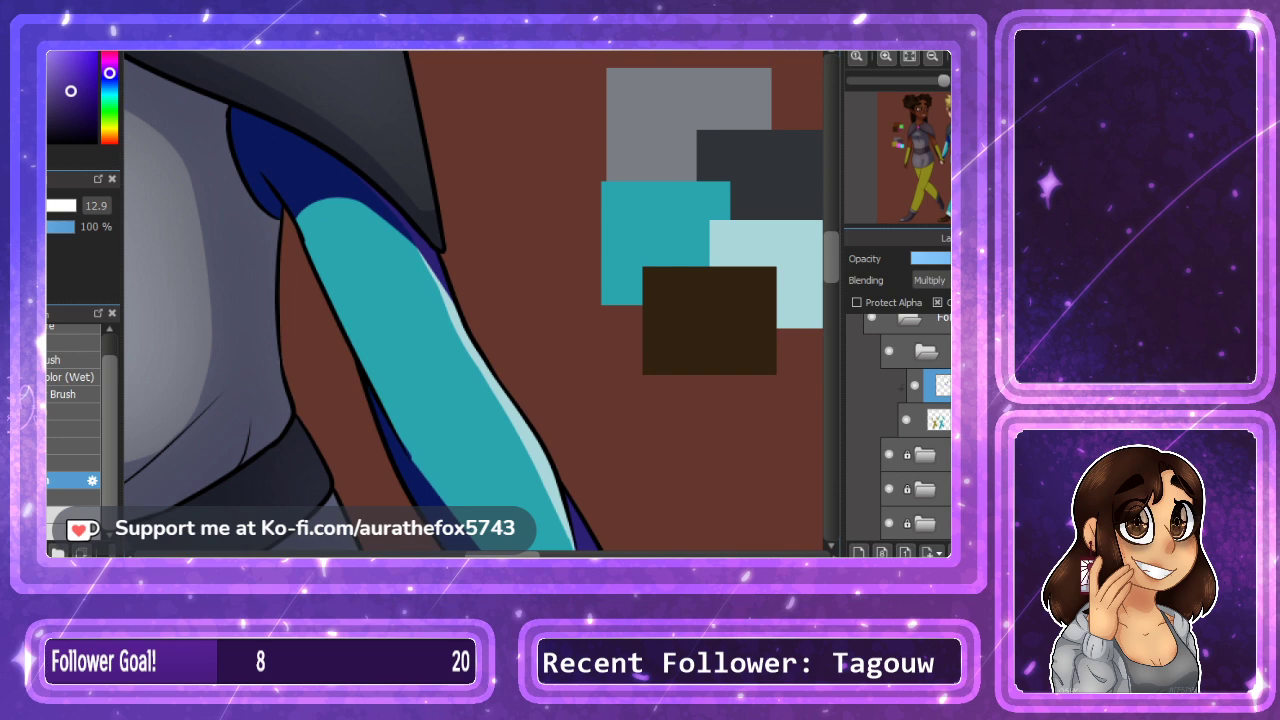
key(Down)
mouse_move(552, 440)
mouse_down()
mouse_move(595, 257)
mouse_move(506, 265)
mouse_up()
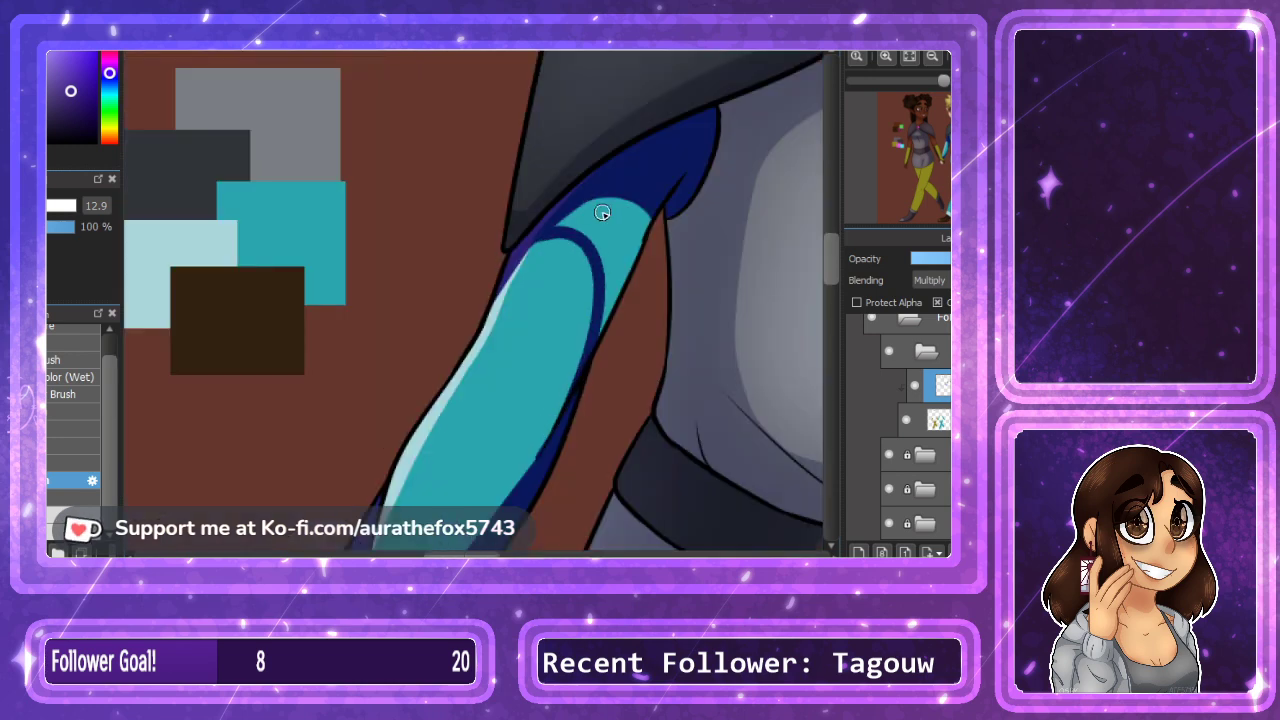
drag(602, 213, 621, 208)
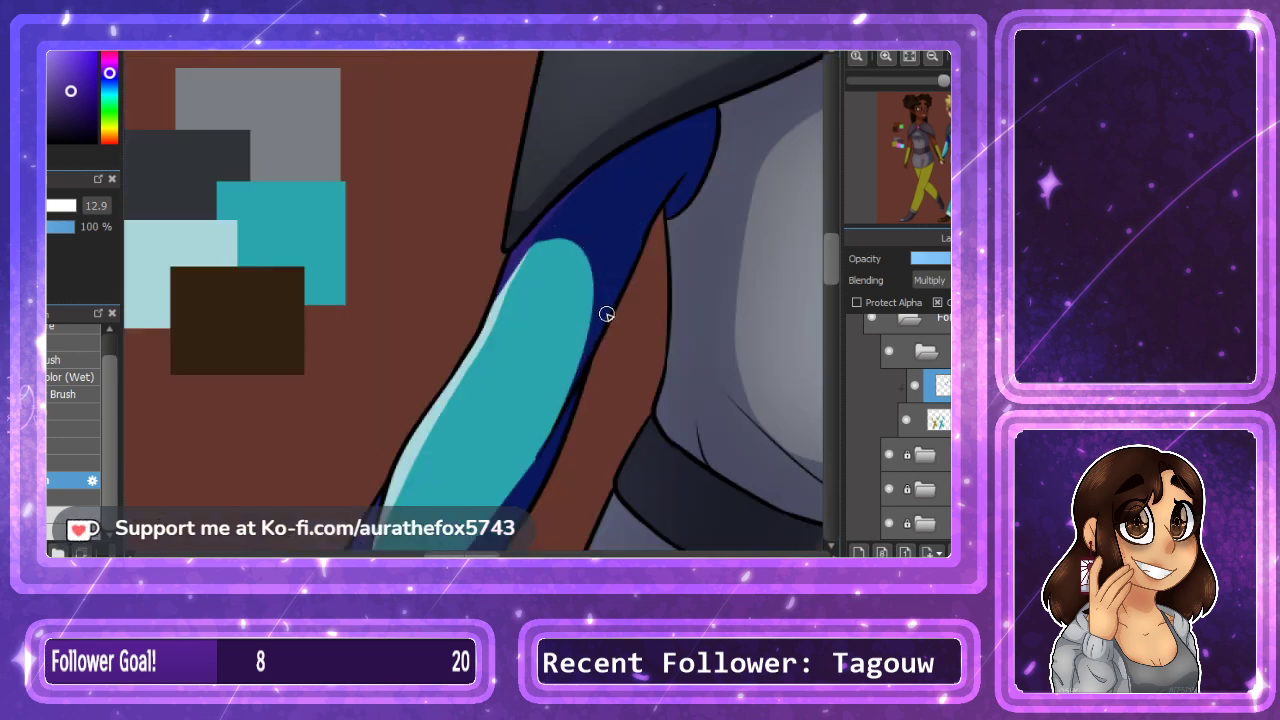
drag(496, 276, 578, 233)
Fill the rear trouser leg and its pale ankle band with the Multiply shadow colour.
click(1027, 57)
click(932, 57)
mouse_move(963, 168)
mouse_down()
mouse_move(961, 145)
mouse_move(966, 188)
mouse_up()
click(450, 295)
click(628, 509)
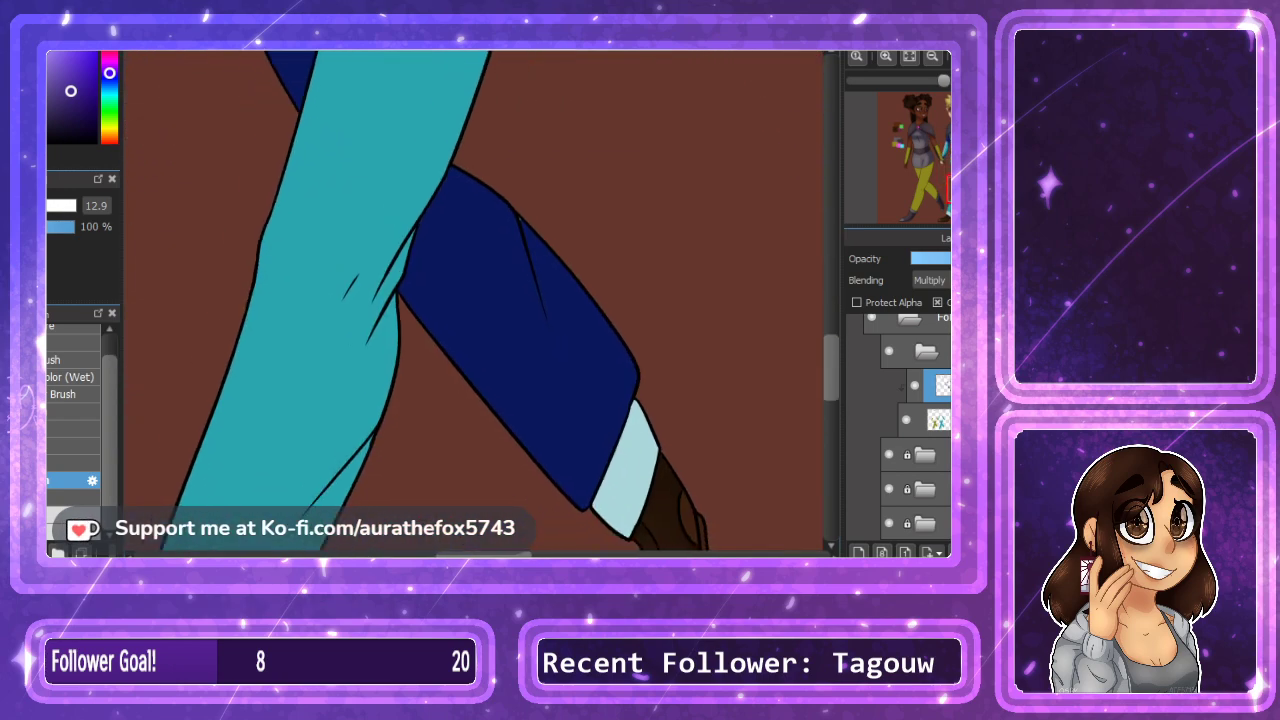
click(634, 436)
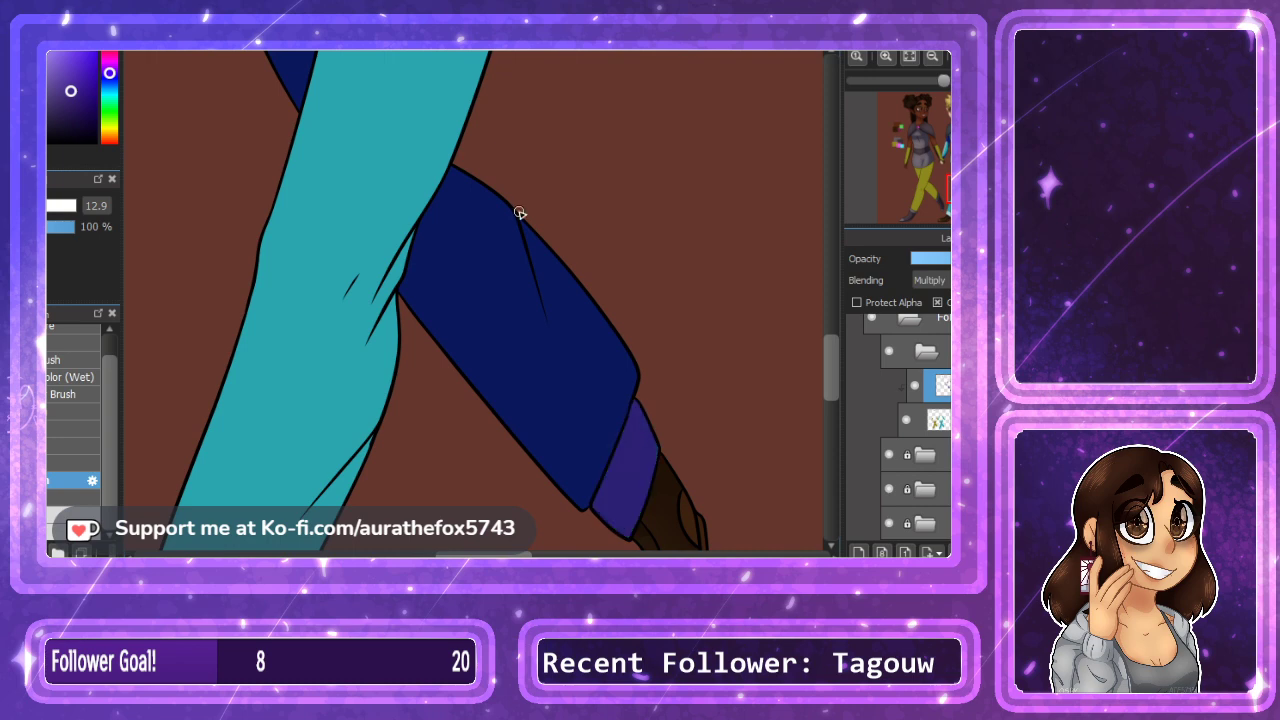
Erase a lit area from the shadow along the rear trouser leg's lower edge and ankle band with the size 15 eraser.
click(1027, 57)
click(966, 195)
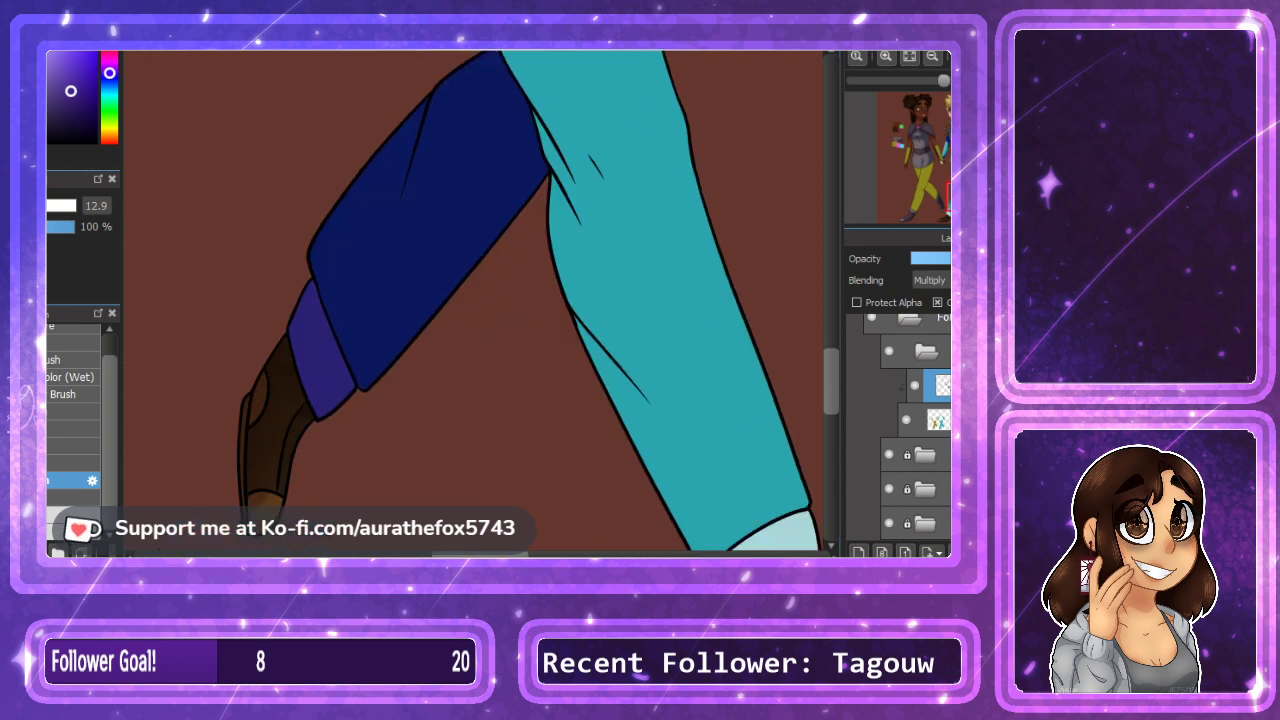
key(e)
mouse_move(311, 395)
mouse_down()
mouse_move(355, 422)
mouse_move(320, 385)
mouse_move(337, 381)
mouse_move(322, 413)
mouse_move(347, 408)
mouse_move(388, 313)
mouse_move(530, 185)
mouse_up()
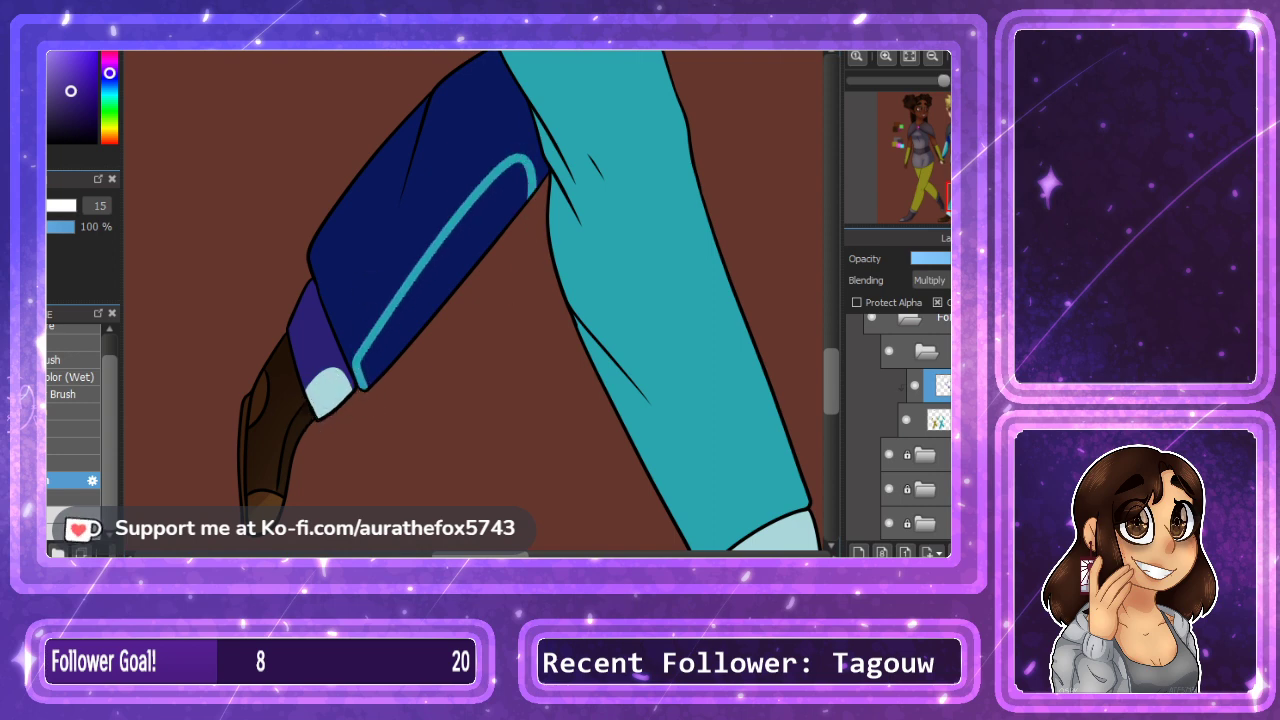
click(459, 242)
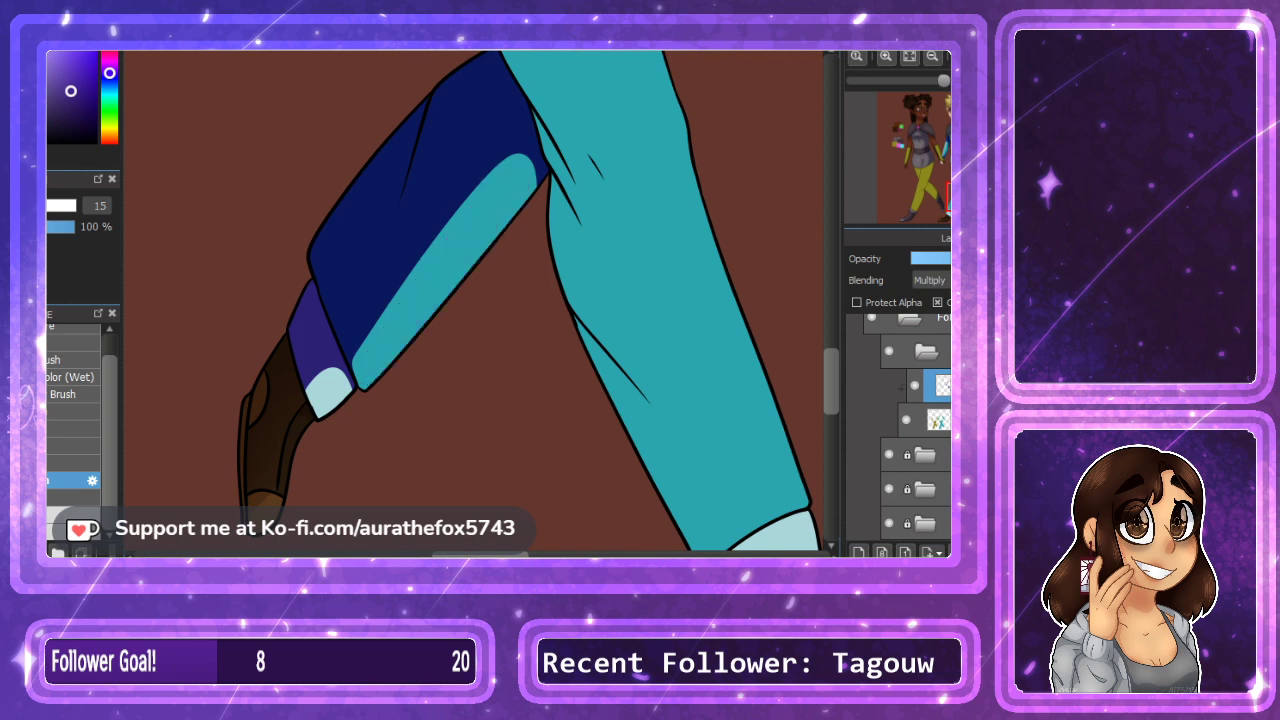
Unflip the canvas, outline a curved shadow along the teal front thigh's hip and outer edge, and fill it in.
key(h)
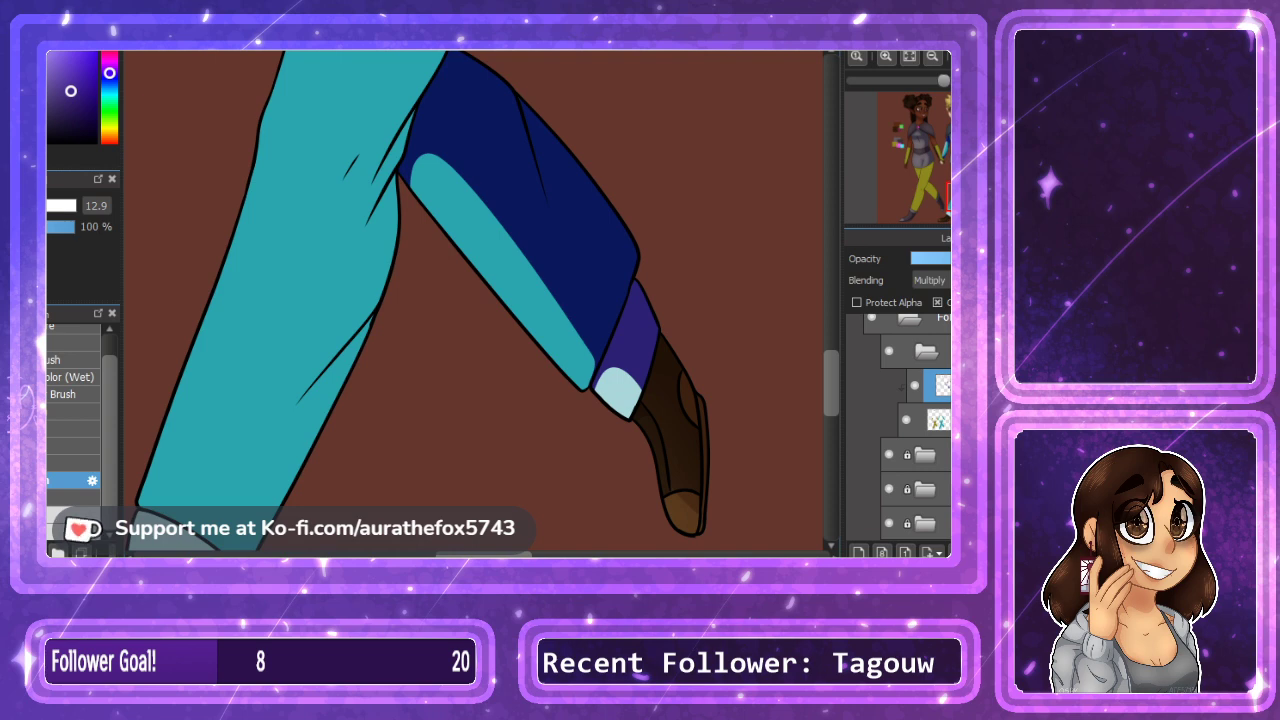
scroll(833, 354, up, 3)
scroll(833, 354, up, 4)
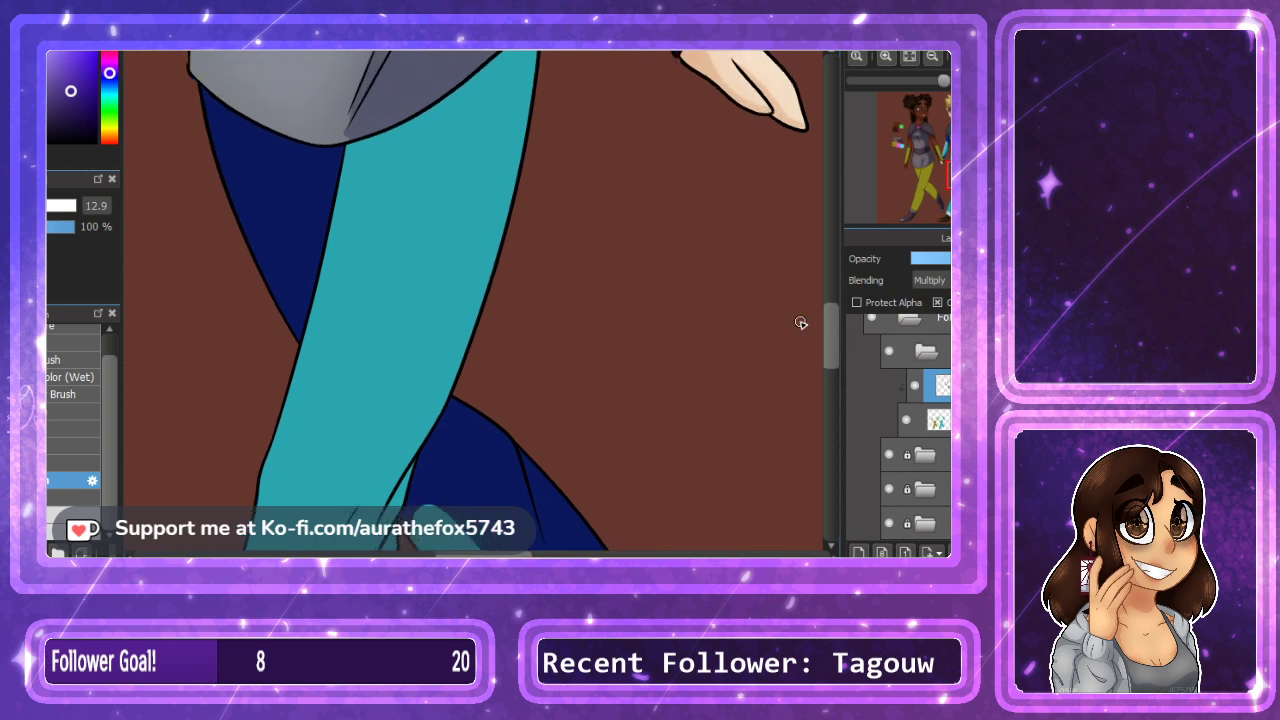
mouse_move(336, 204)
mouse_down()
mouse_move(452, 374)
mouse_move(440, 412)
mouse_up()
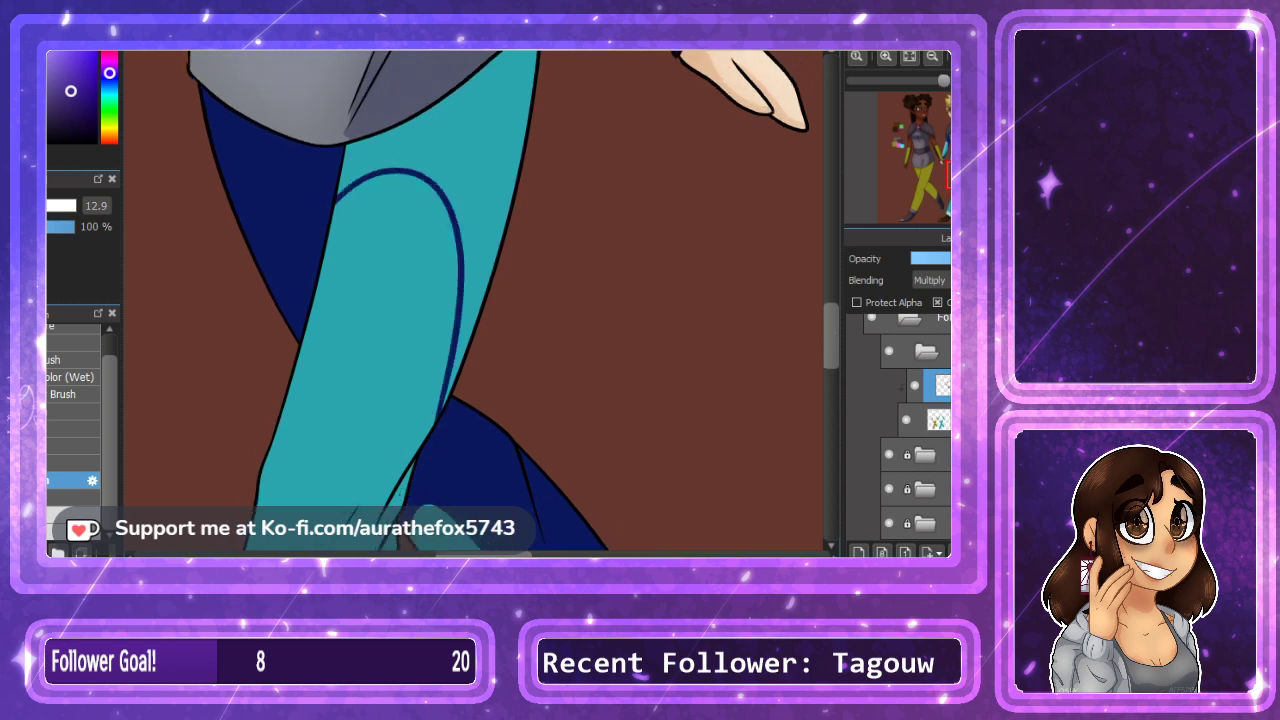
click(481, 178)
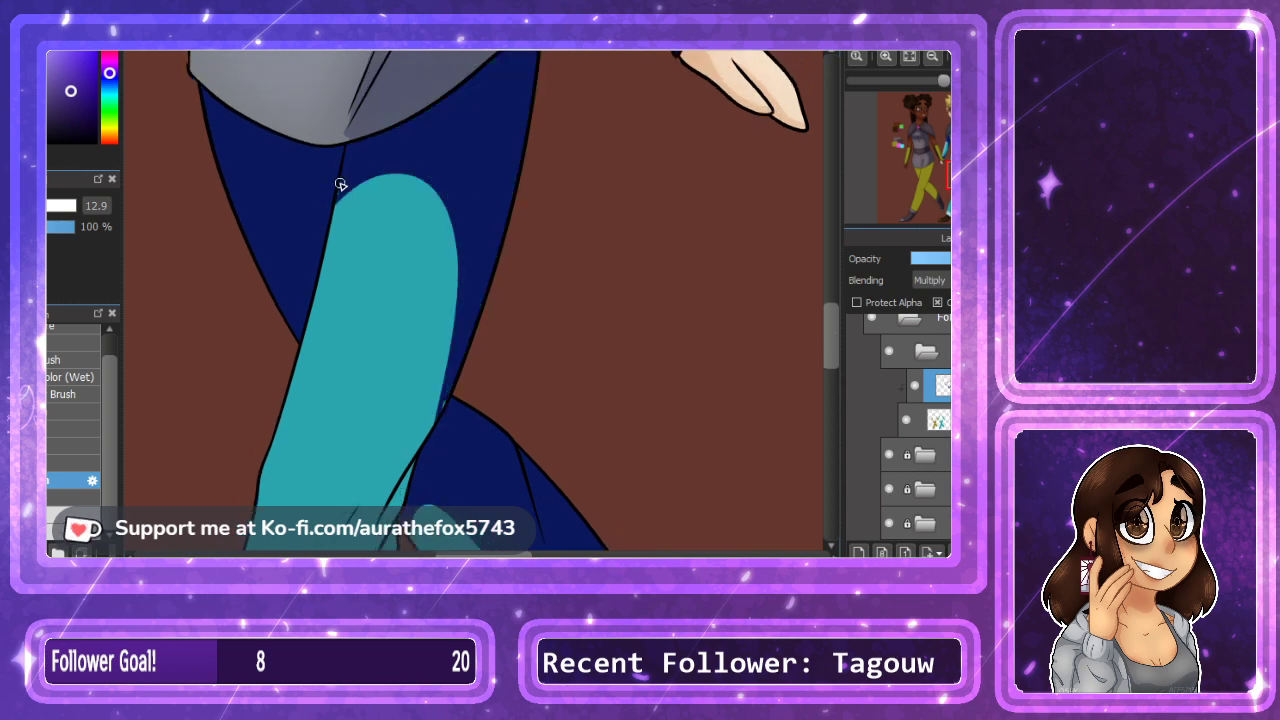
Paint a filled angular shadow on the teal front knee and darken the crease lines behind it.
scroll(430, 440, down, 3)
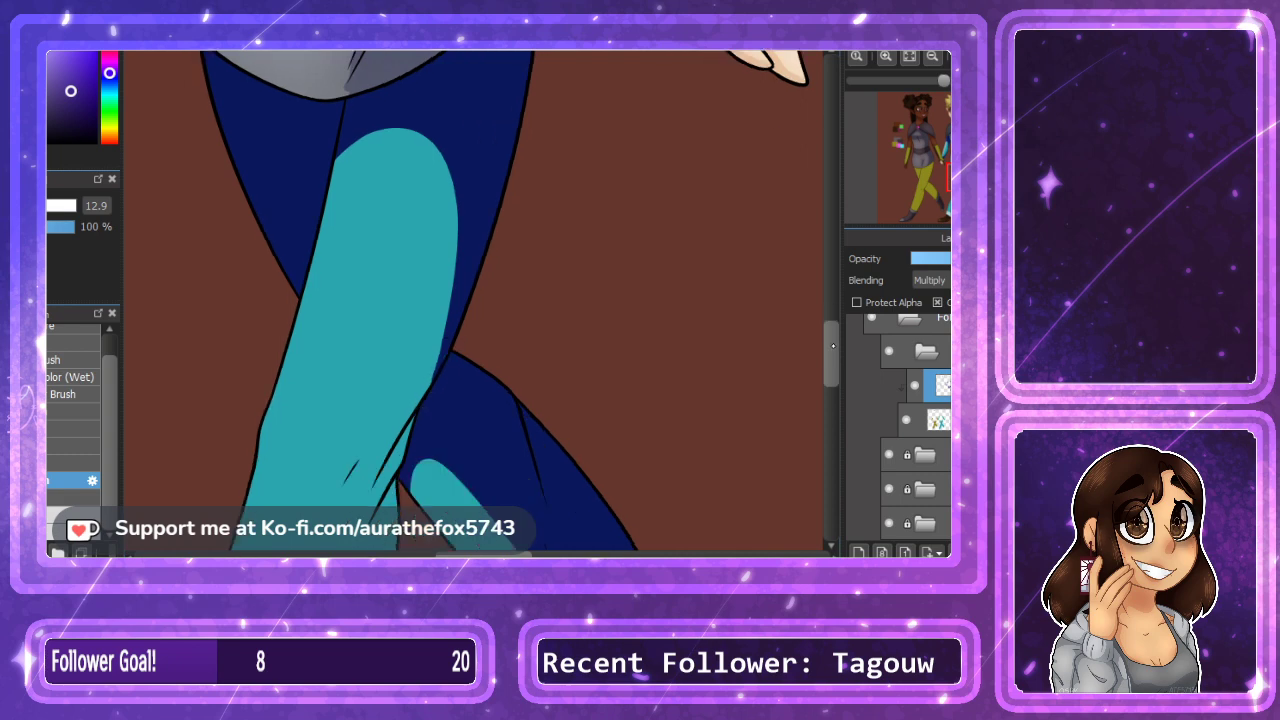
mouse_move(320, 373)
mouse_down()
mouse_move(474, 103)
mouse_move(400, 223)
mouse_move(455, 48)
mouse_up()
mouse_move(311, 332)
mouse_down()
mouse_move(265, 394)
mouse_move(357, 440)
mouse_move(322, 365)
mouse_move(325, 449)
mouse_up()
scroll(474, 300, left, 3)
key(ctrl+z)
click(348, 408)
drag(322, 402, 409, 385)
mouse_move(510, 400)
mouse_down()
mouse_move(543, 343)
mouse_move(542, 258)
mouse_move(514, 299)
mouse_up()
scroll(818, 342, down, 1)
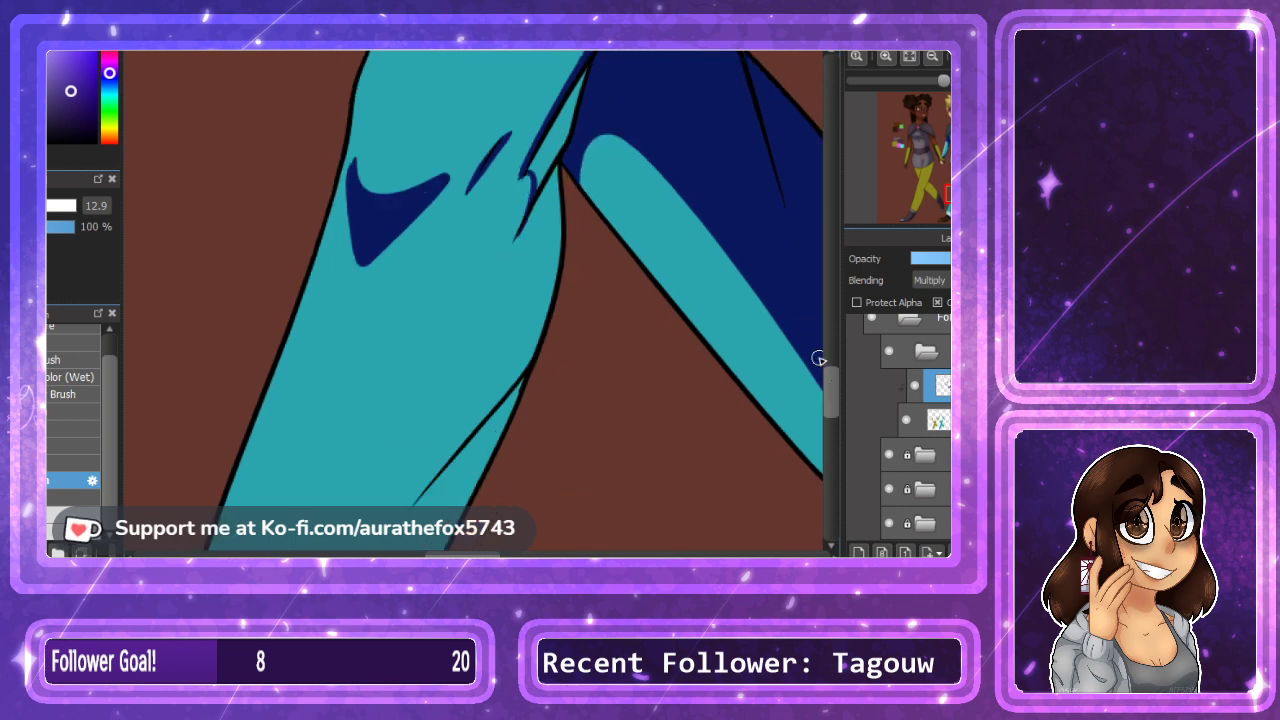
Shade the back edge of the teal front lower leg from the knee creases down to the hem and fill it in.
mouse_move(517, 234)
mouse_down()
mouse_move(446, 451)
mouse_move(439, 437)
mouse_move(421, 489)
mouse_move(451, 431)
mouse_move(415, 491)
mouse_move(476, 365)
mouse_move(520, 327)
mouse_move(555, 155)
mouse_up()
click(555, 155)
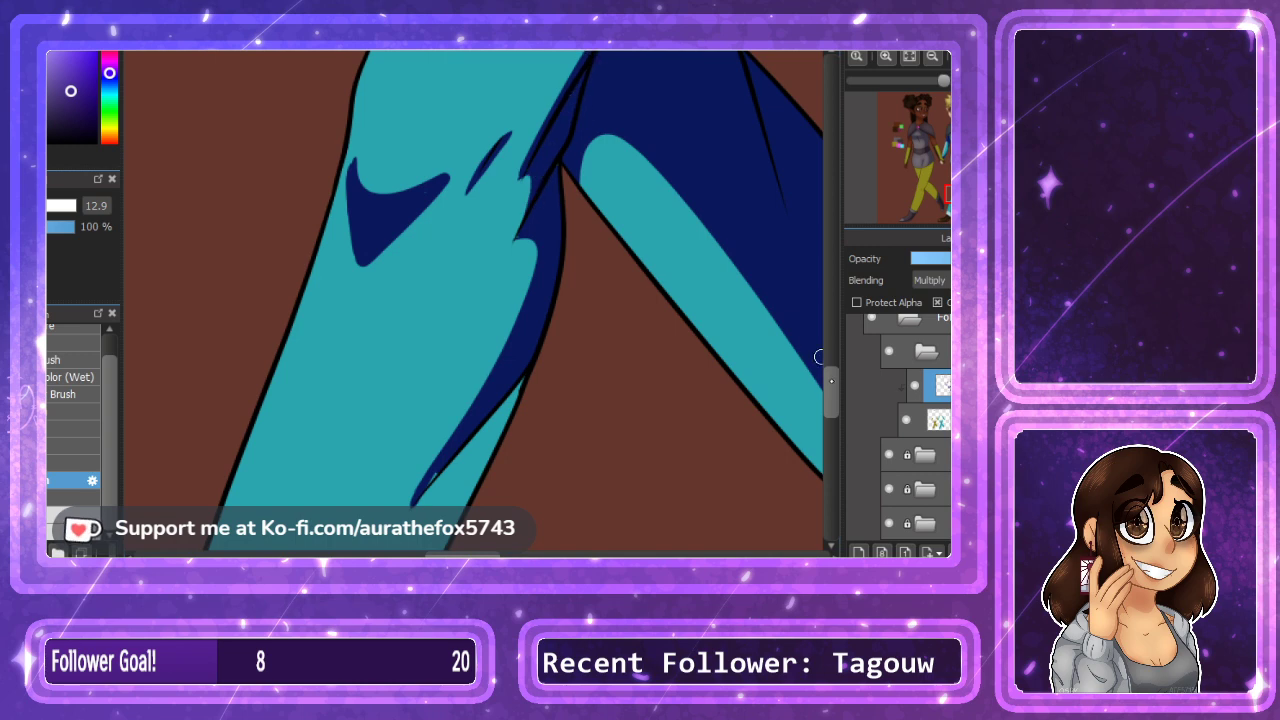
scroll(727, 327, down, 3)
scroll(818, 411, down, 2)
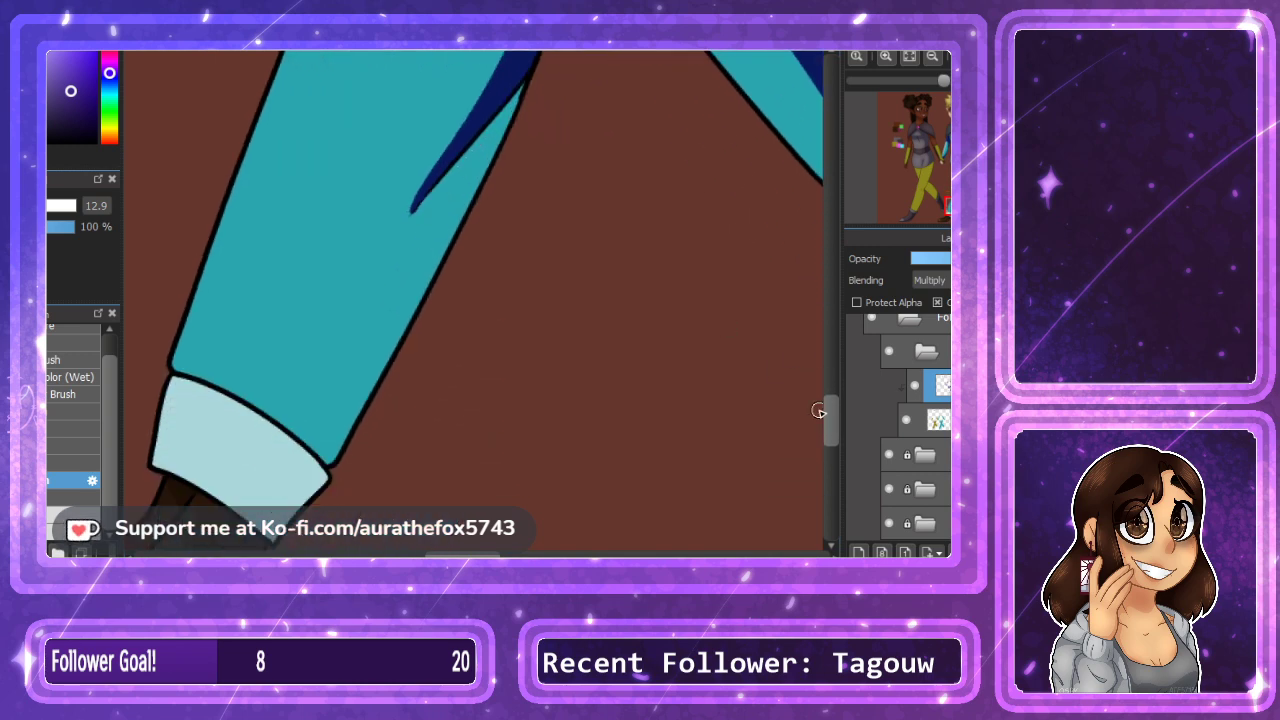
mouse_move(280, 418)
mouse_down()
mouse_move(437, 229)
mouse_move(426, 203)
mouse_up()
click(465, 172)
key(b)
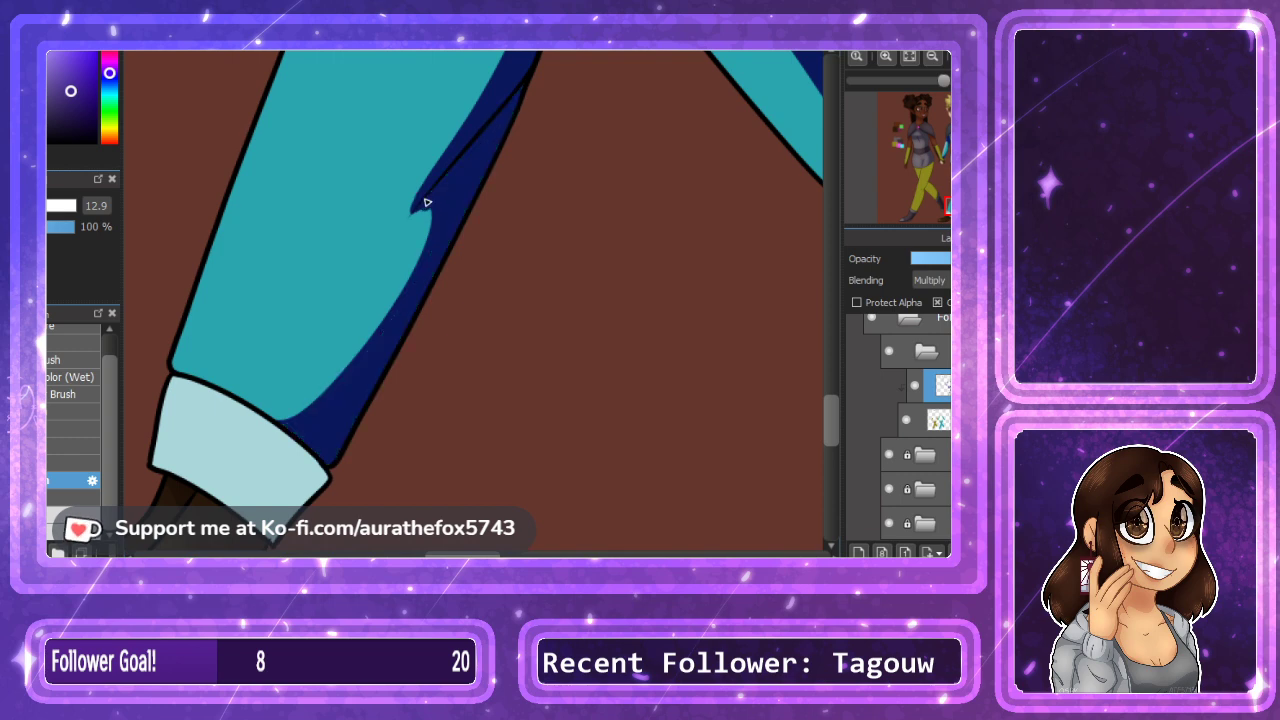
Shade the rear part of the pale ankle band with a curved edge and fill it in.
drag(513, 360, 721, 368)
scroll(766, 400, down, 3)
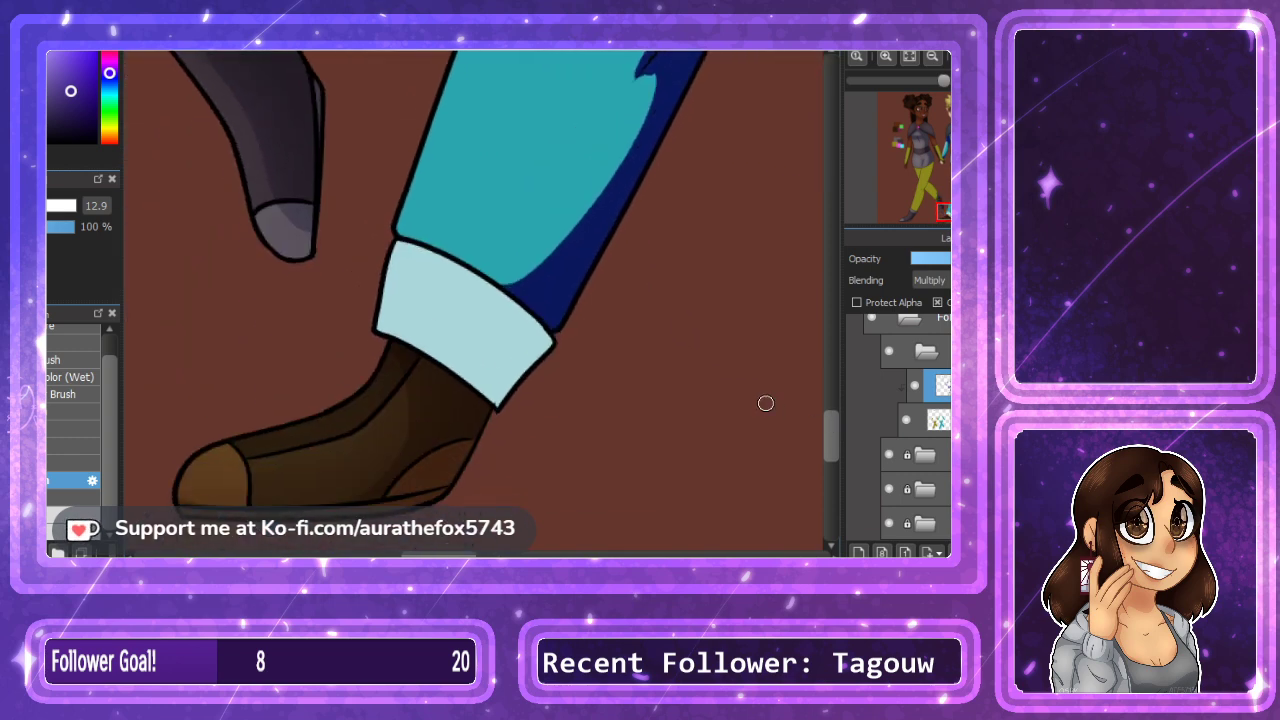
mouse_move(502, 282)
mouse_down()
mouse_move(492, 325)
mouse_move(371, 346)
mouse_up()
click(462, 356)
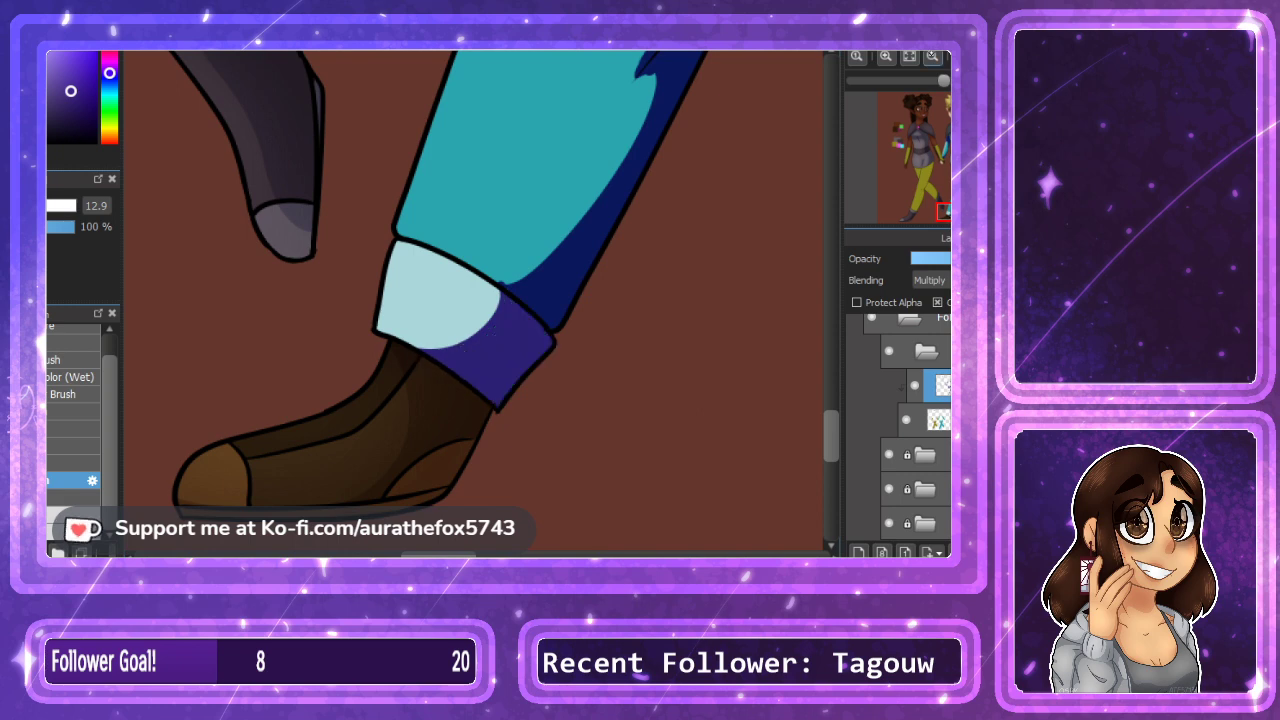
Fill the dark-haired character's rear olive trouser leg, thigh and lower part, with the shadow colour.
click(932, 57)
drag(938, 203, 917, 170)
click(337, 213)
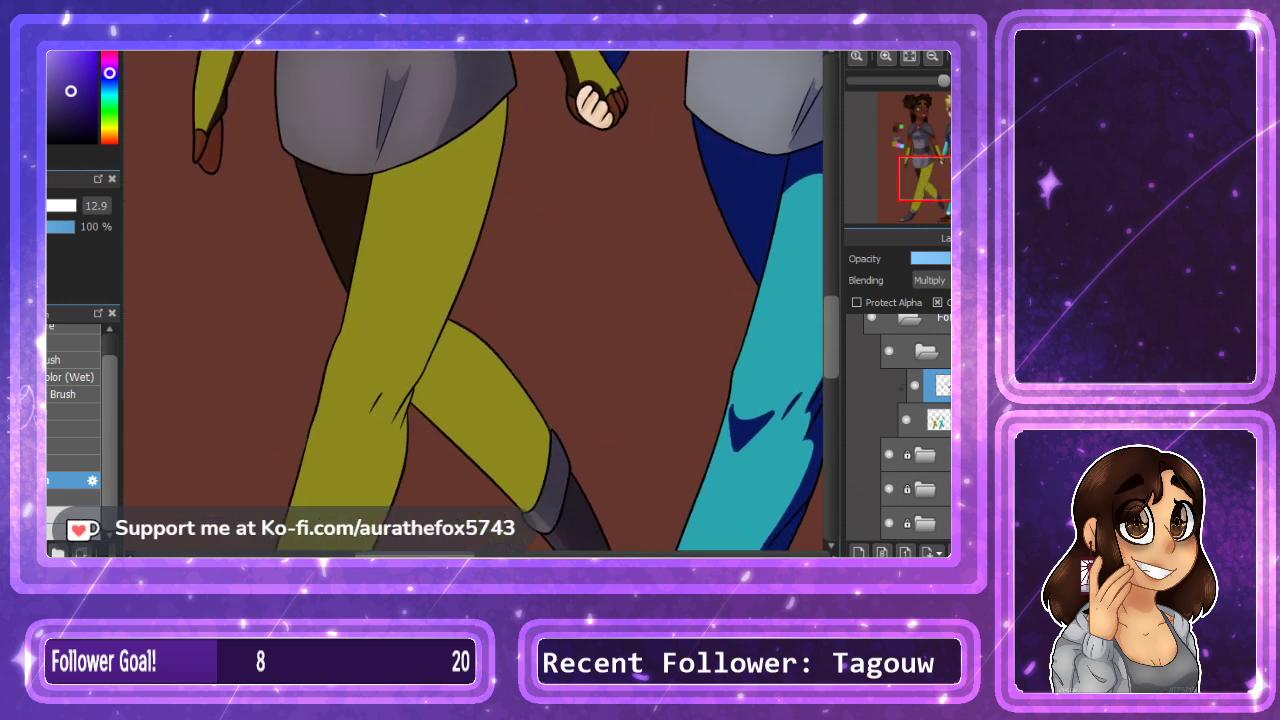
click(522, 362)
Erase a lit area along the rear olive leg's lower edge with the size 15 eraser and tidy its end beside the boot cuff.
drag(940, 194, 930, 192)
click(886, 57)
click(886, 57)
key(h)
key(e)
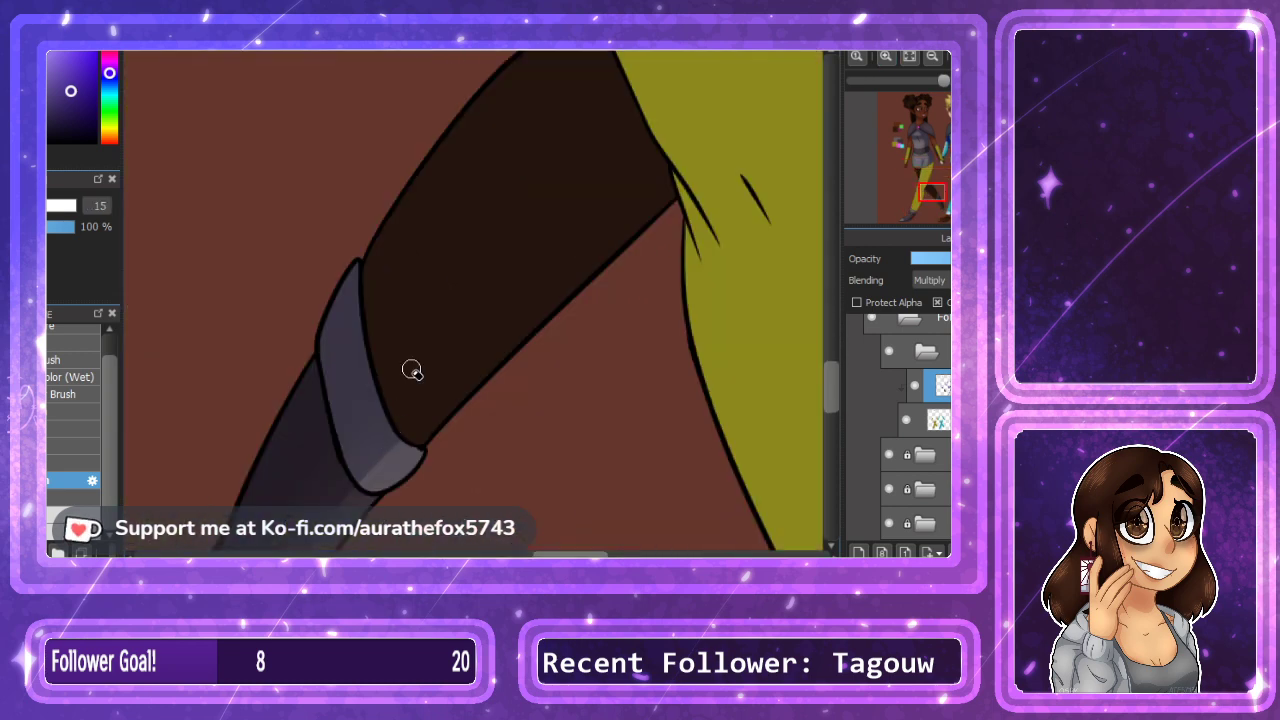
drag(390, 410, 645, 218)
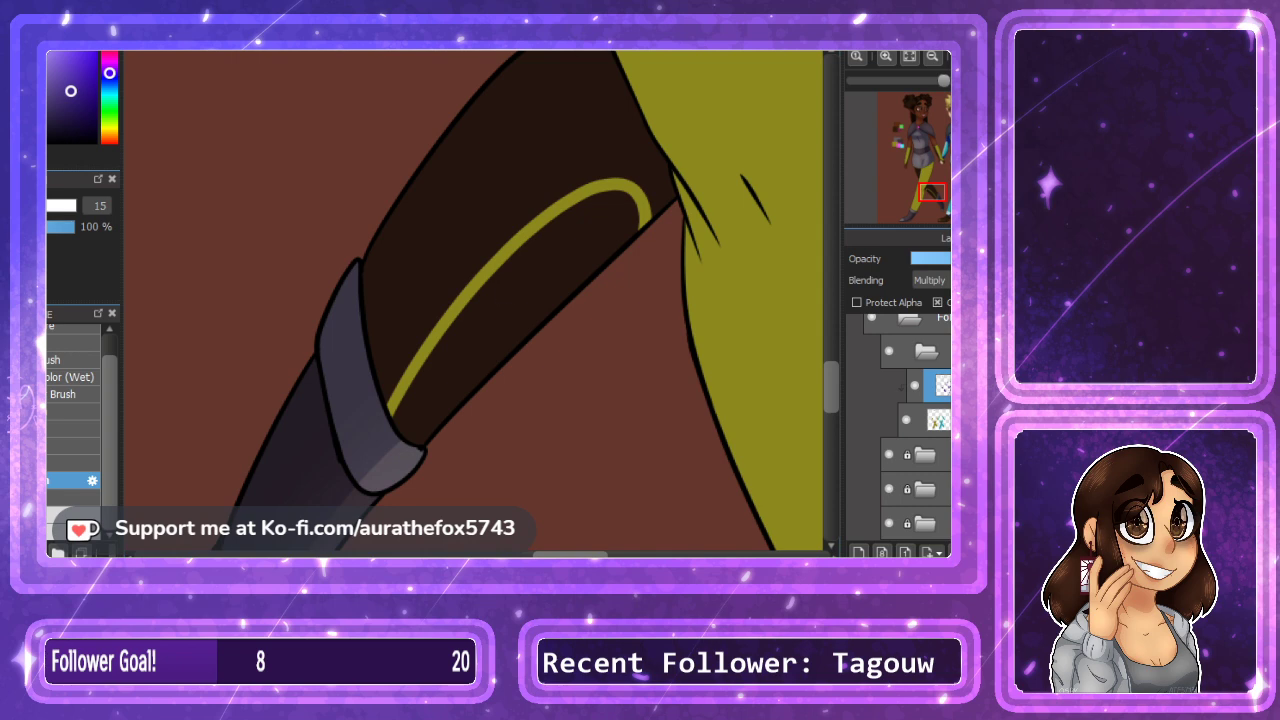
click(505, 298)
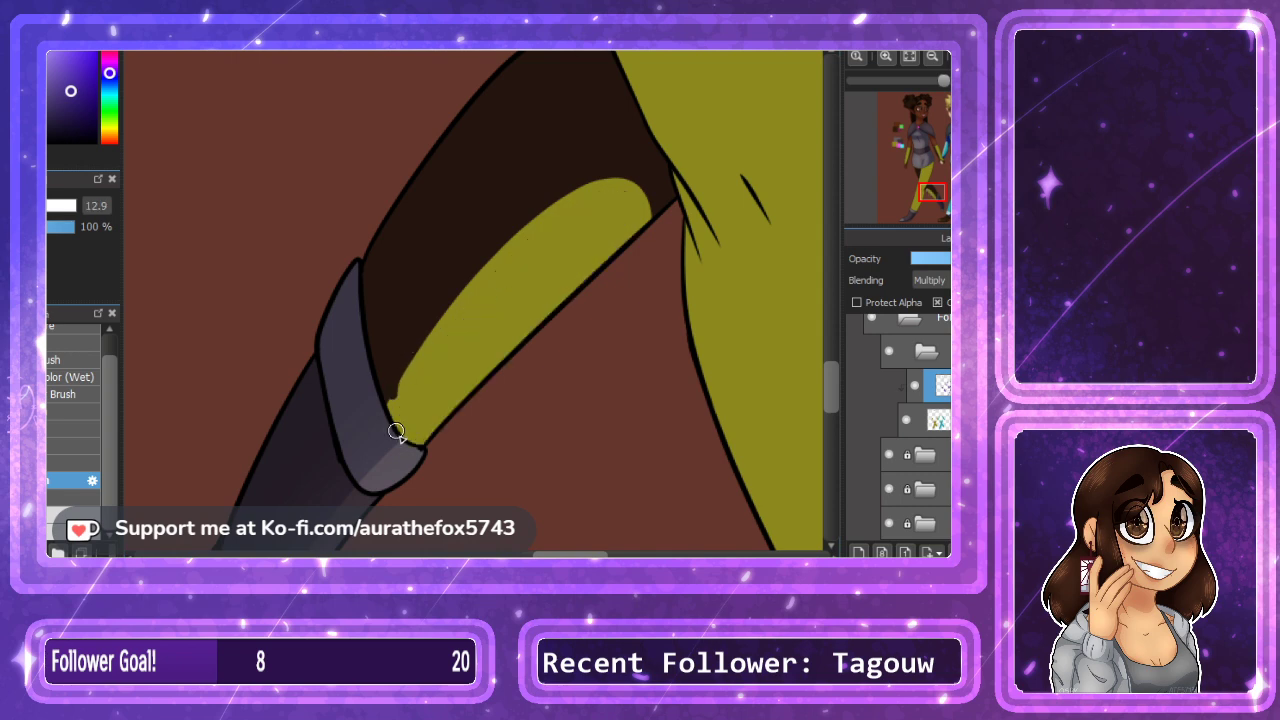
mouse_move(390, 408)
mouse_down()
mouse_move(422, 441)
mouse_move(433, 434)
mouse_up()
mouse_move(388, 385)
mouse_down()
mouse_move(449, 420)
mouse_move(405, 410)
mouse_move(446, 434)
mouse_move(389, 391)
mouse_move(415, 345)
mouse_move(447, 443)
mouse_up()
Shade one half and the edge points of the blond character's star brooch, leaving a thin lit rim.
scroll(468, 414, up, 15)
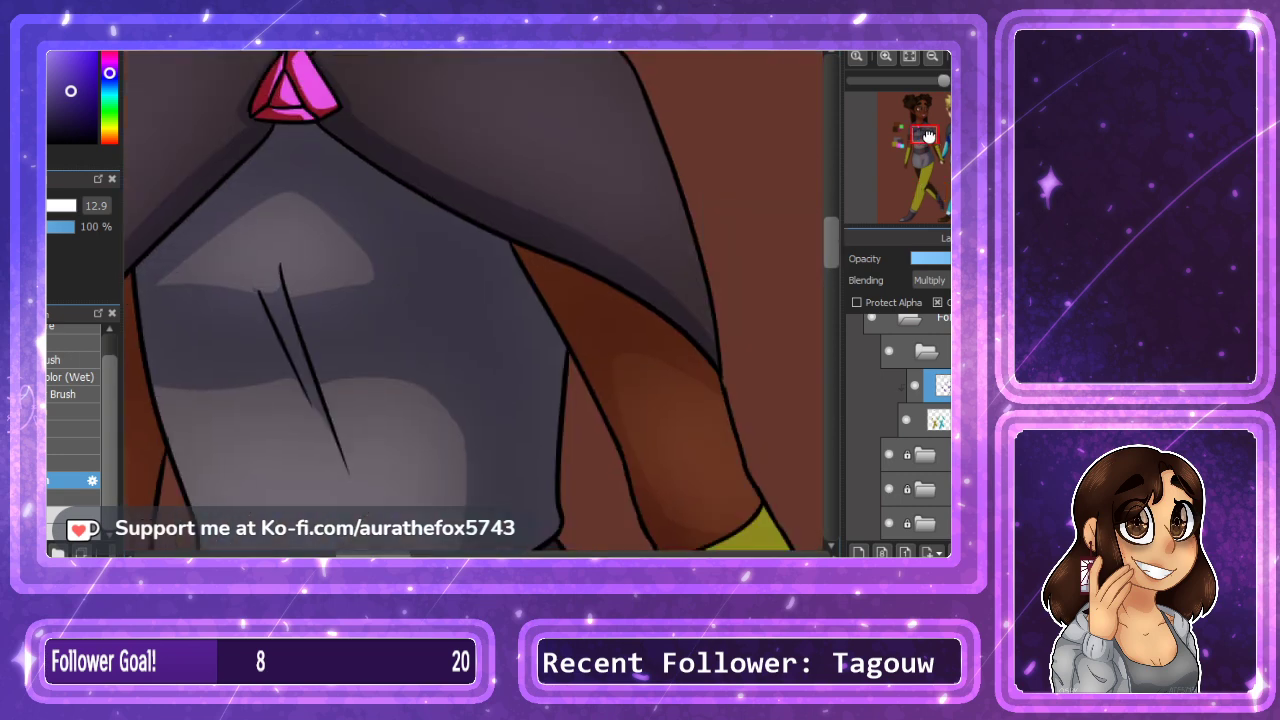
click(886, 57)
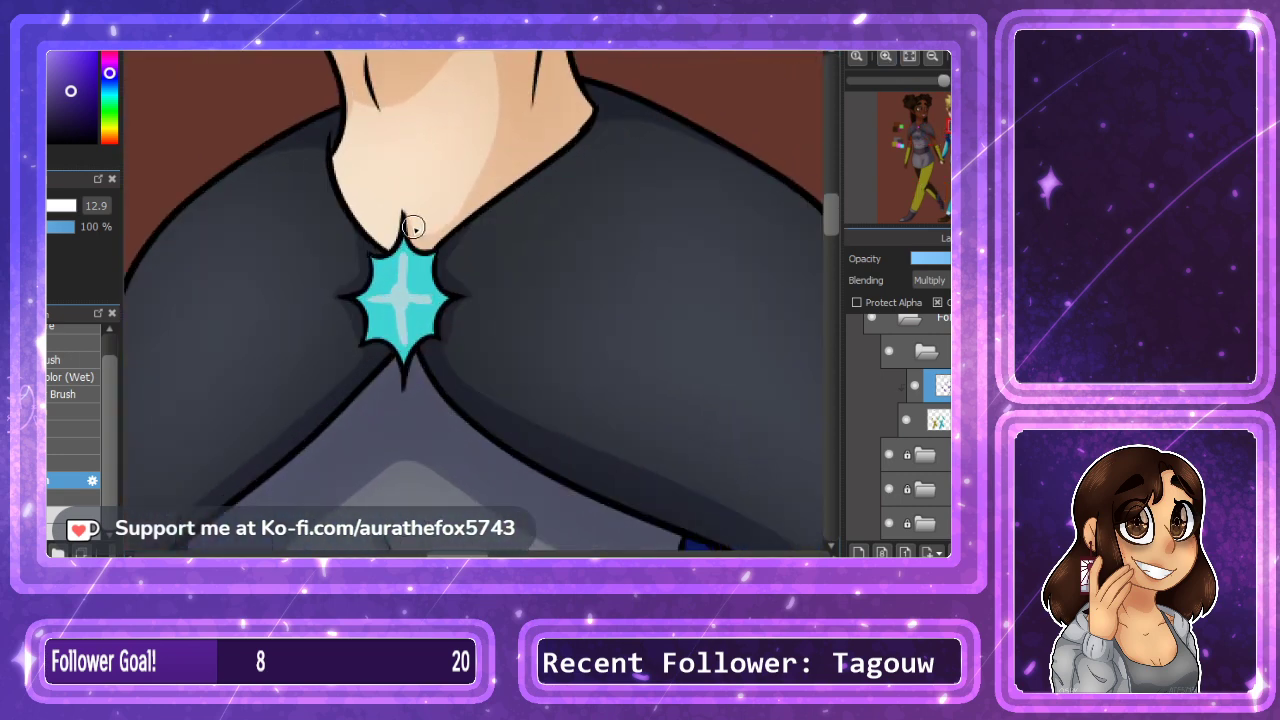
mouse_move(437, 229)
mouse_down()
mouse_move(423, 380)
mouse_move(430, 232)
mouse_move(445, 234)
mouse_move(449, 313)
mouse_move(405, 242)
mouse_move(423, 315)
mouse_move(364, 393)
mouse_move(361, 349)
mouse_move(372, 361)
mouse_move(362, 331)
mouse_move(363, 366)
mouse_move(355, 331)
mouse_up()
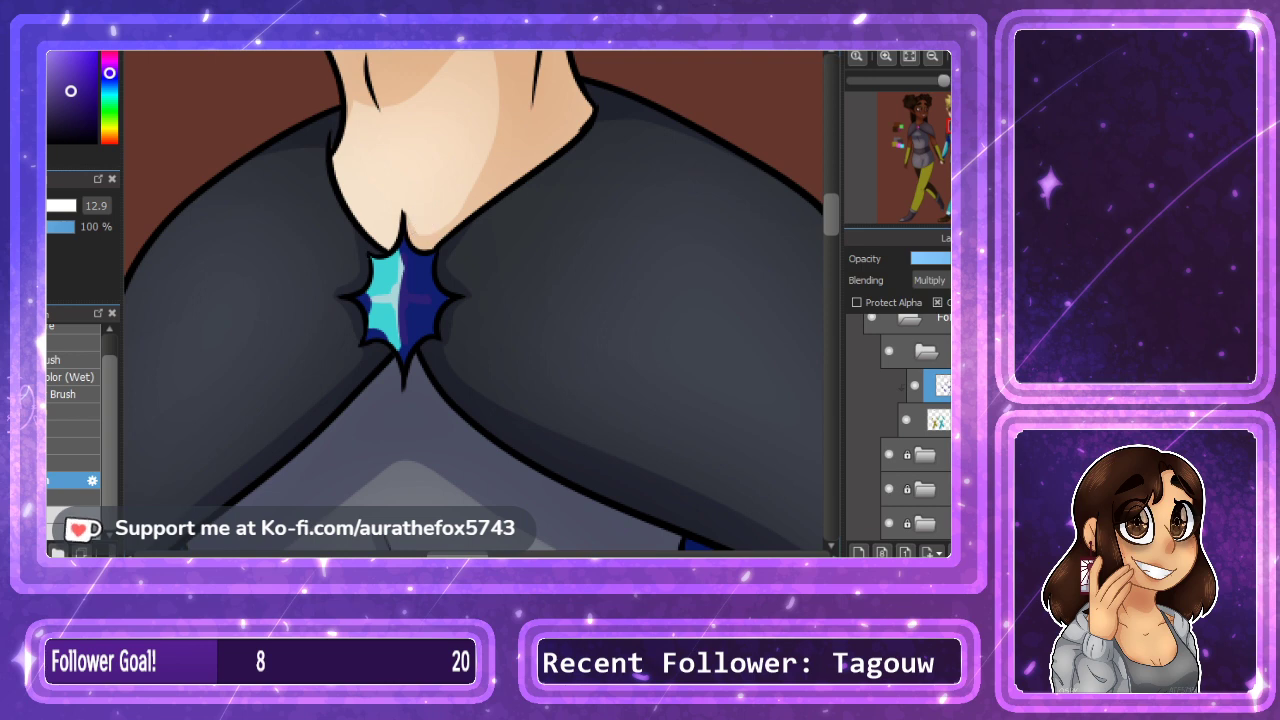
mouse_move(417, 220)
mouse_down()
mouse_move(442, 241)
mouse_move(437, 292)
mouse_move(459, 281)
mouse_move(454, 346)
mouse_up()
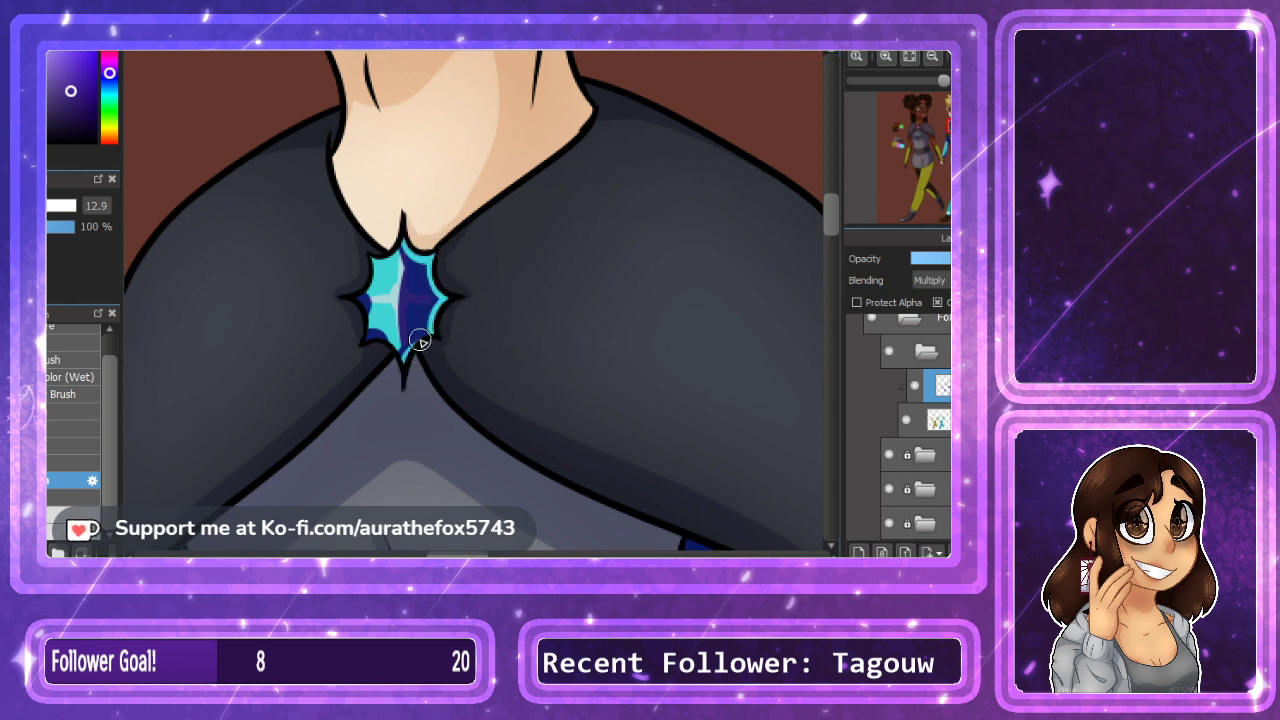
Outline a curved shadow along the olive front thigh's hip and outer edge and fill it in.
scroll(474, 300, down, 3)
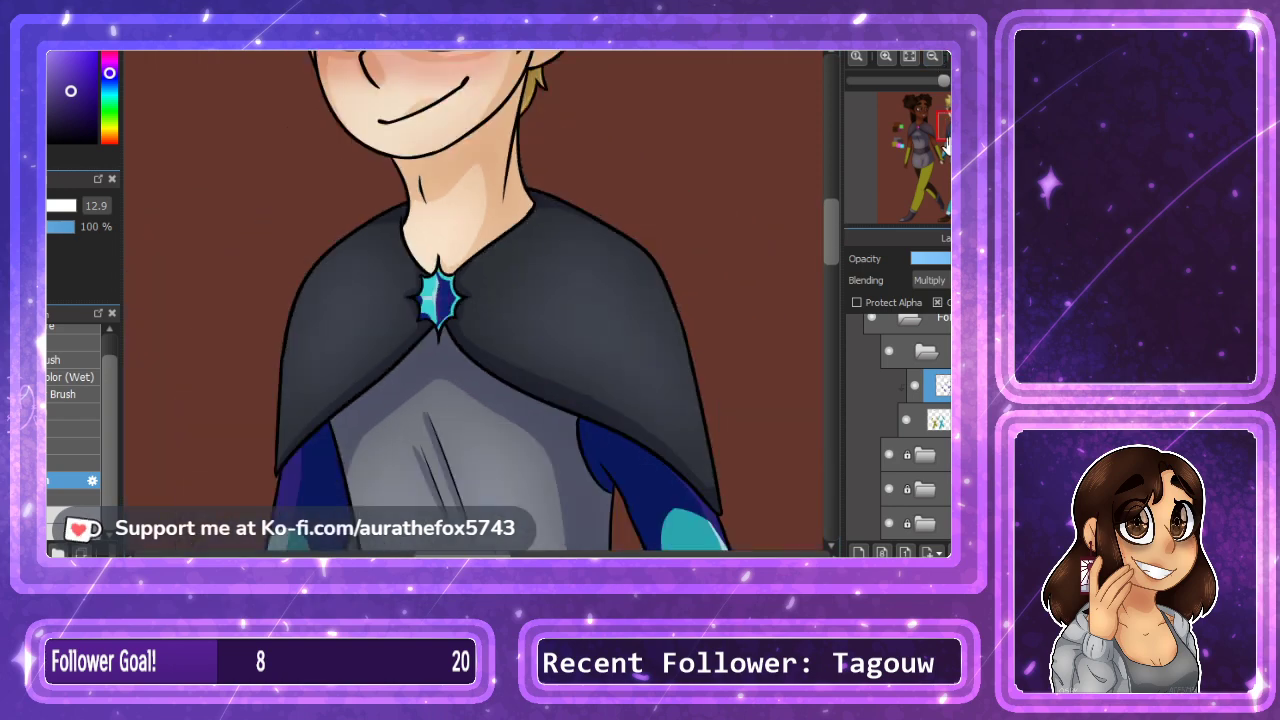
mouse_move(934, 158)
mouse_down()
mouse_move(928, 184)
mouse_move(919, 155)
mouse_up()
click(932, 57)
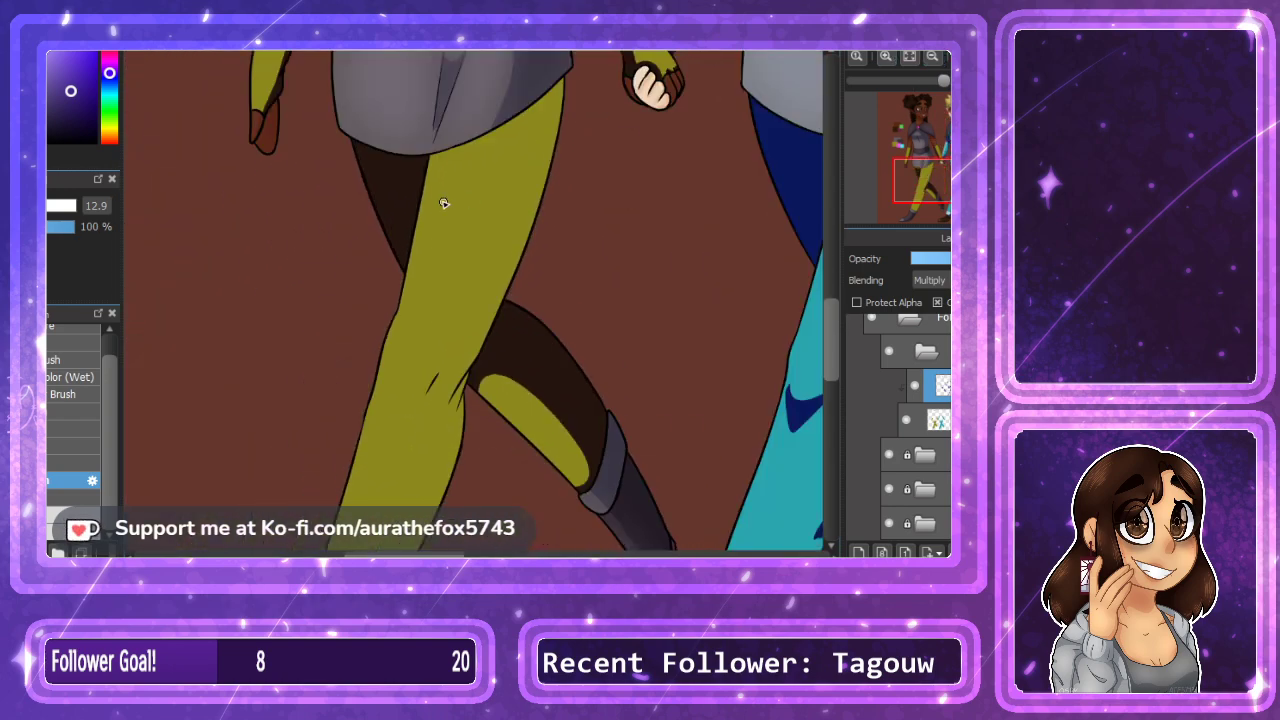
mouse_move(424, 197)
mouse_down()
mouse_move(490, 250)
mouse_move(453, 408)
mouse_up()
click(521, 211)
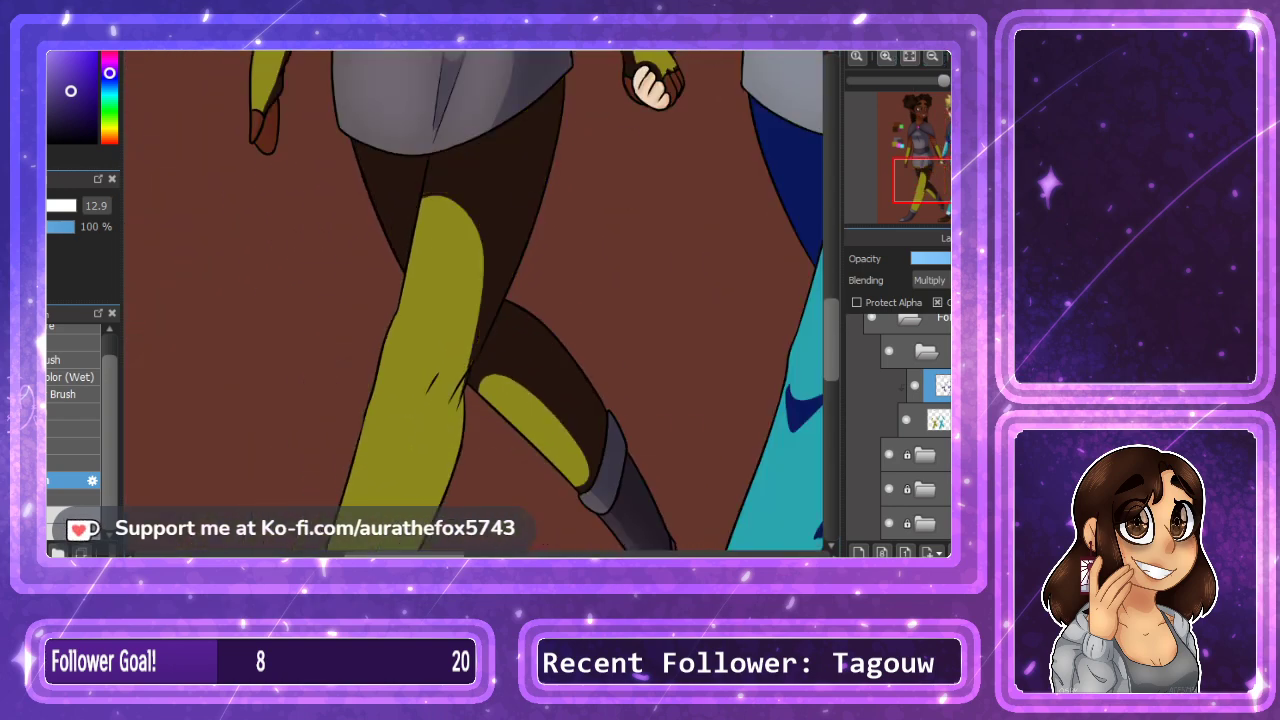
click(470, 372)
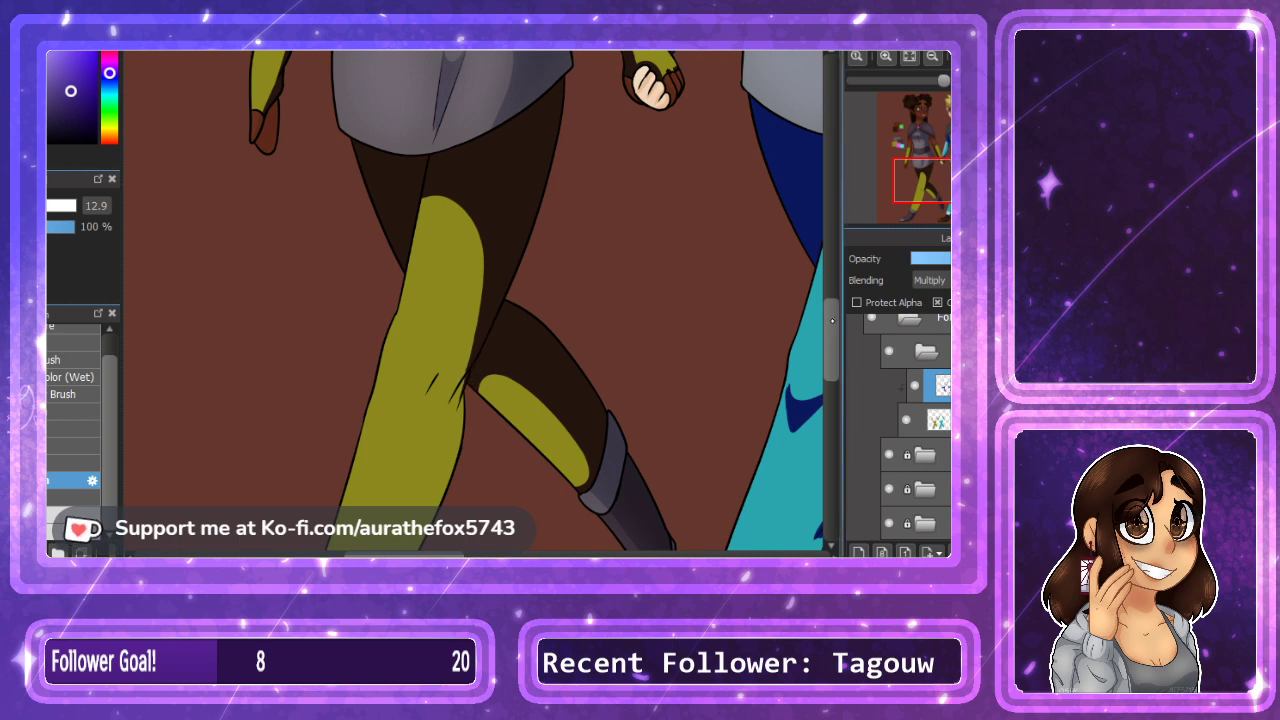
Shade the creases at the back of the olive front knee and the short fold line beside them.
drag(832, 338, 832, 360)
click(886, 57)
click(886, 57)
click(886, 57)
mouse_move(402, 242)
mouse_down()
mouse_move(423, 272)
mouse_move(432, 253)
mouse_move(411, 236)
mouse_move(468, 147)
mouse_move(431, 240)
mouse_up()
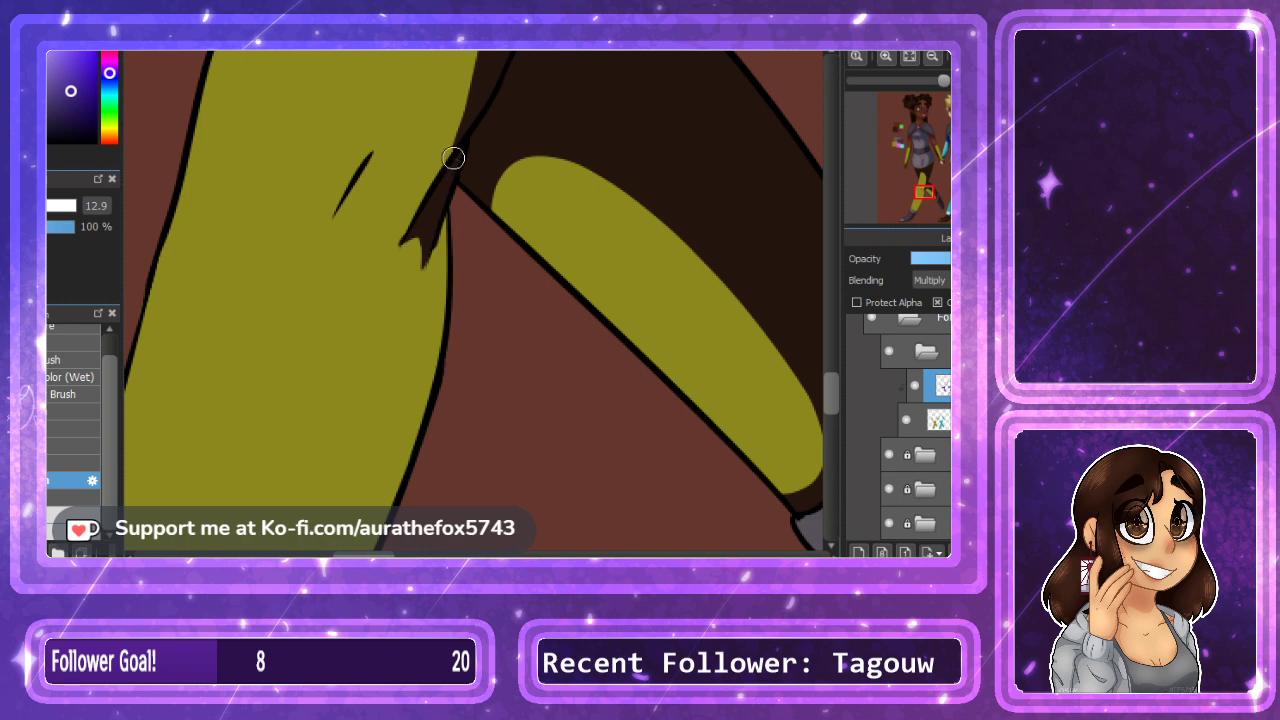
drag(472, 116, 405, 238)
drag(374, 154, 323, 220)
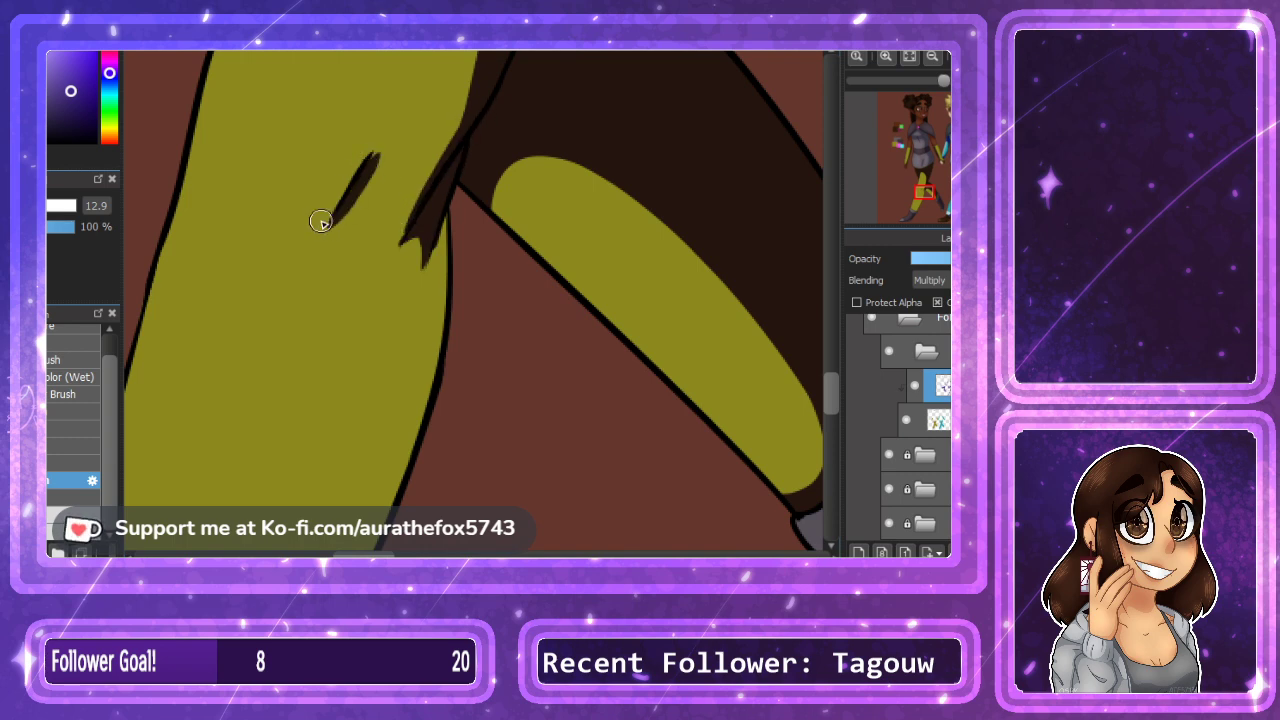
Paint a filled angular shadow across the olive front kneecap.
mouse_move(192, 207)
mouse_down()
mouse_move(312, 232)
mouse_move(186, 356)
mouse_move(170, 285)
mouse_move(186, 348)
mouse_up()
click(205, 272)
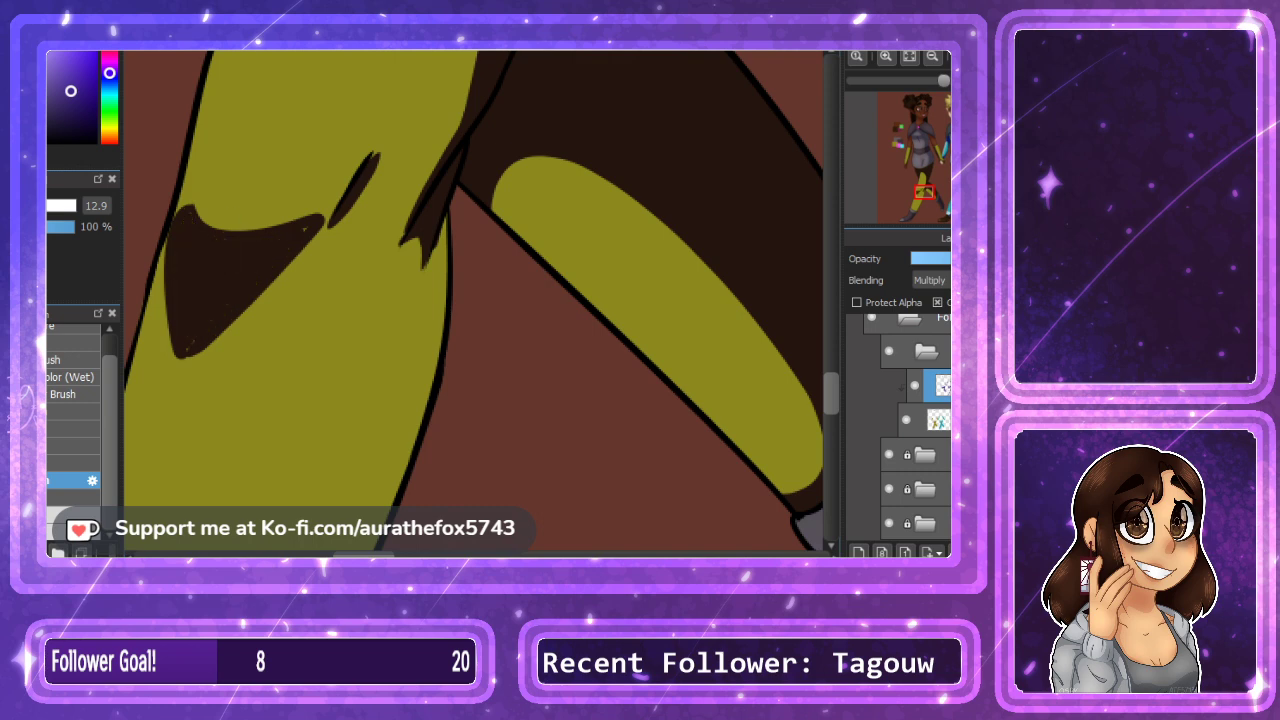
click(195, 235)
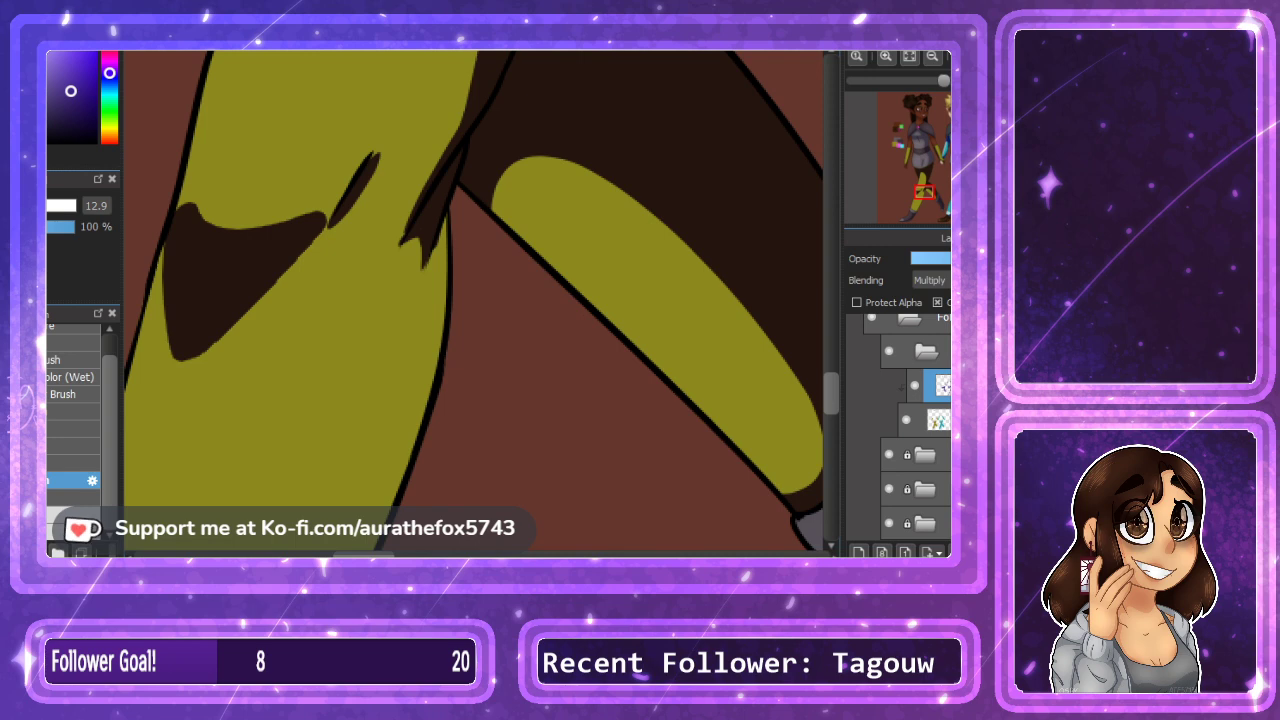
Draw a shadow edge down the back of the olive front lower leg to the boot cuff and fill it in.
drag(924, 191, 913, 197)
mouse_move(560, 140)
mouse_down()
mouse_move(517, 288)
mouse_move(343, 459)
mouse_up()
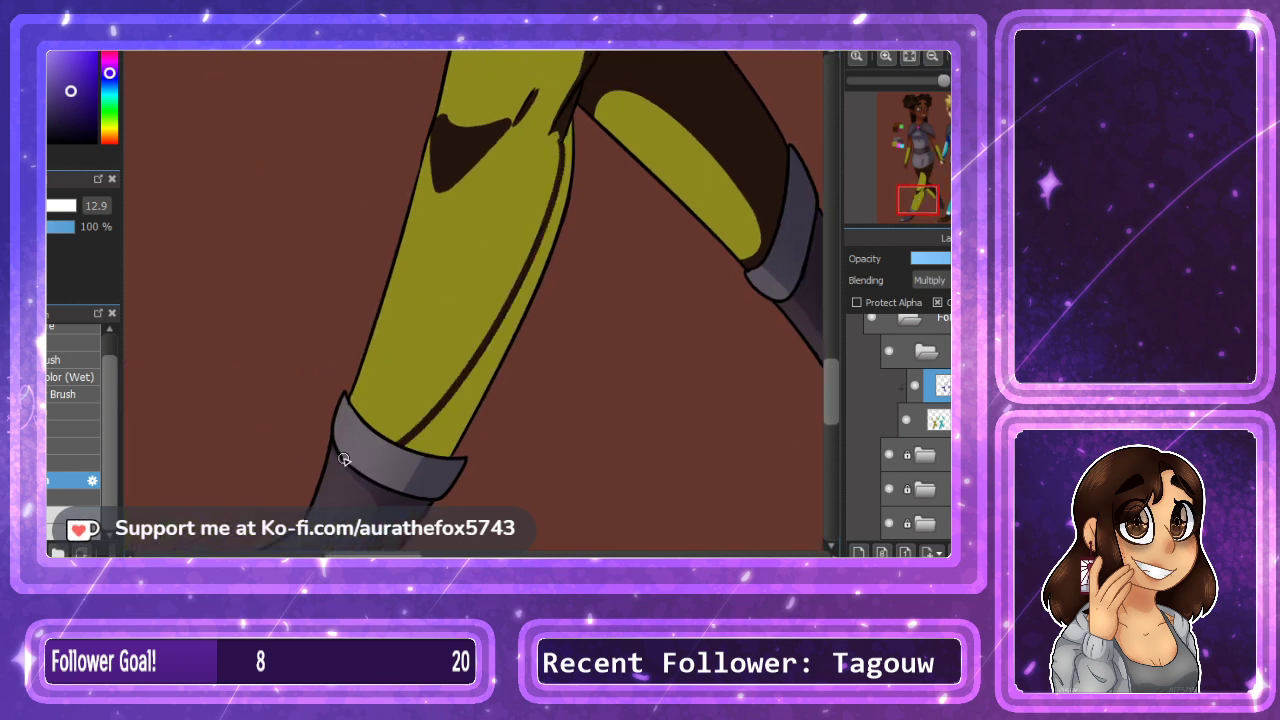
click(486, 329)
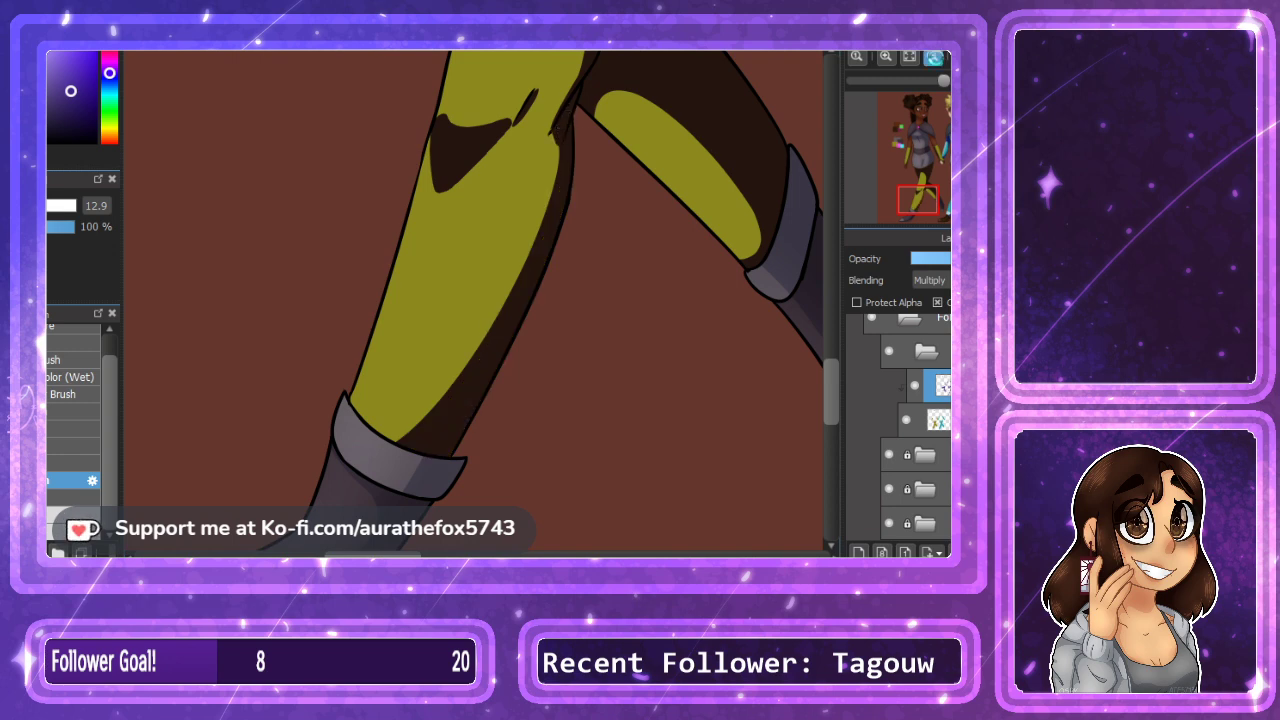
Duplicate the Multiply shading layer, hide the upper copy and lower the opacity of the copy beneath.
click(934, 57)
drag(925, 177, 933, 166)
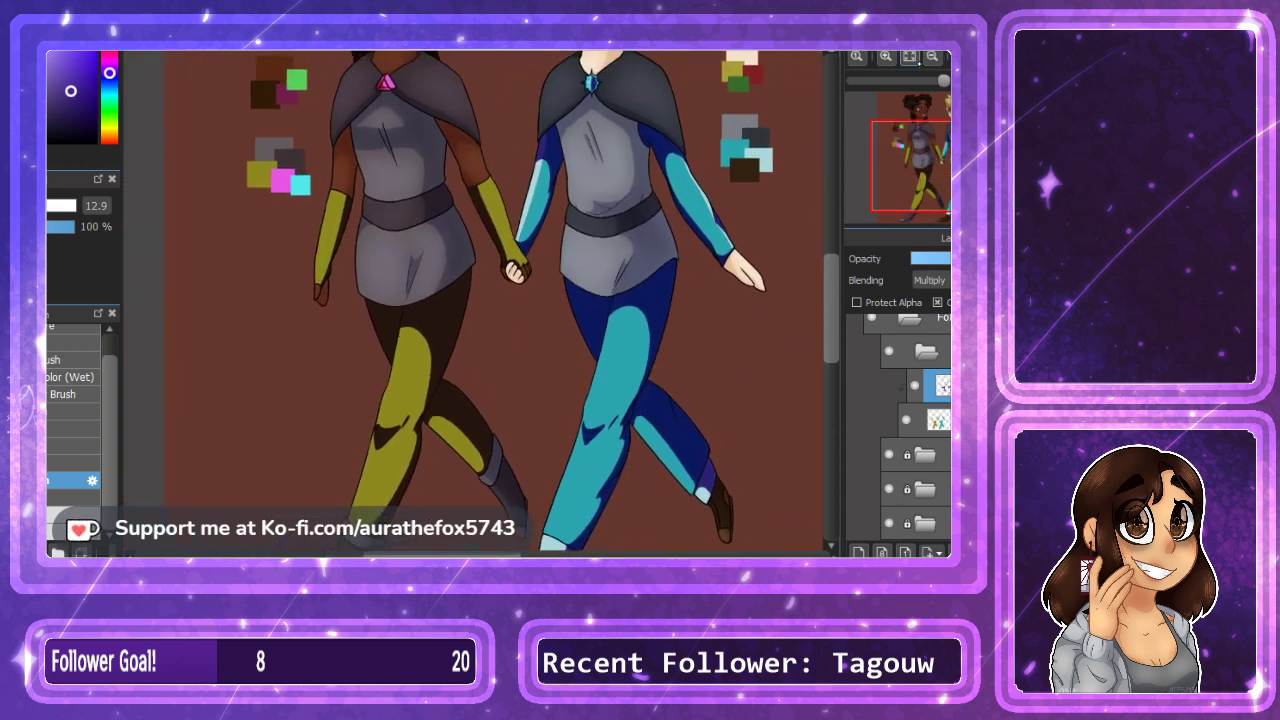
click(911, 58)
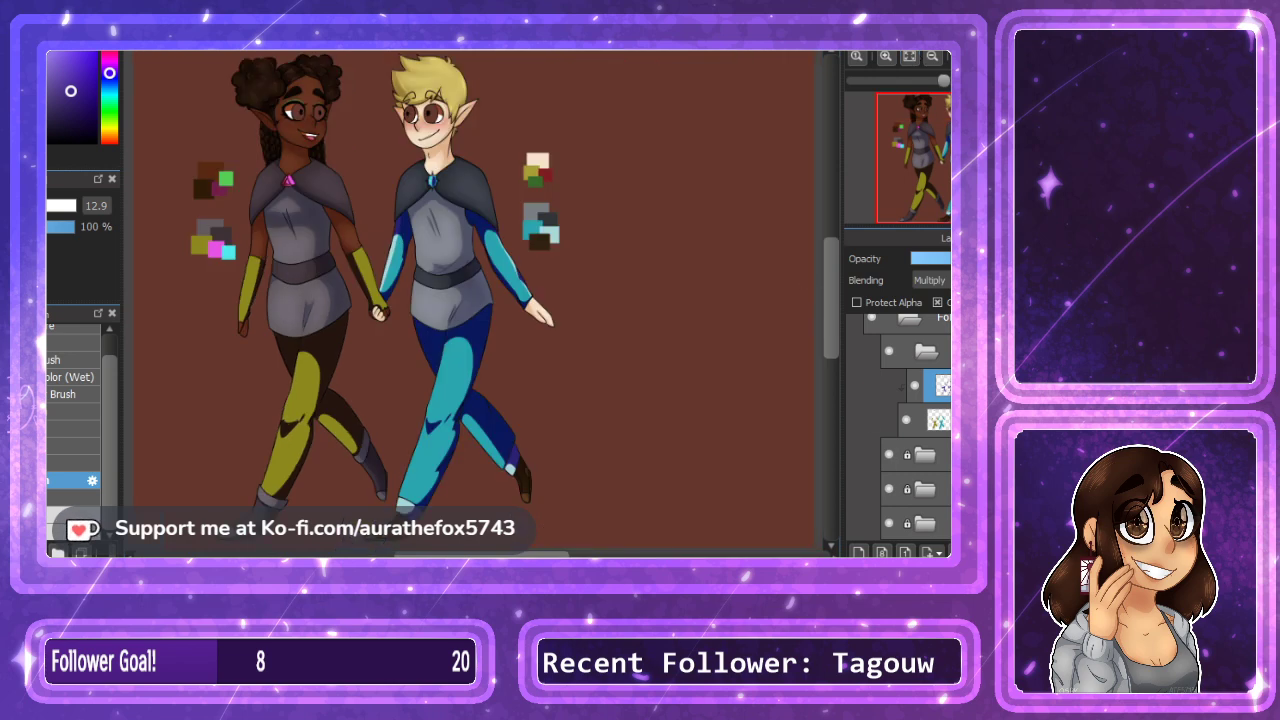
key(ctrl+j)
click(914, 386)
click(941, 420)
click(939, 262)
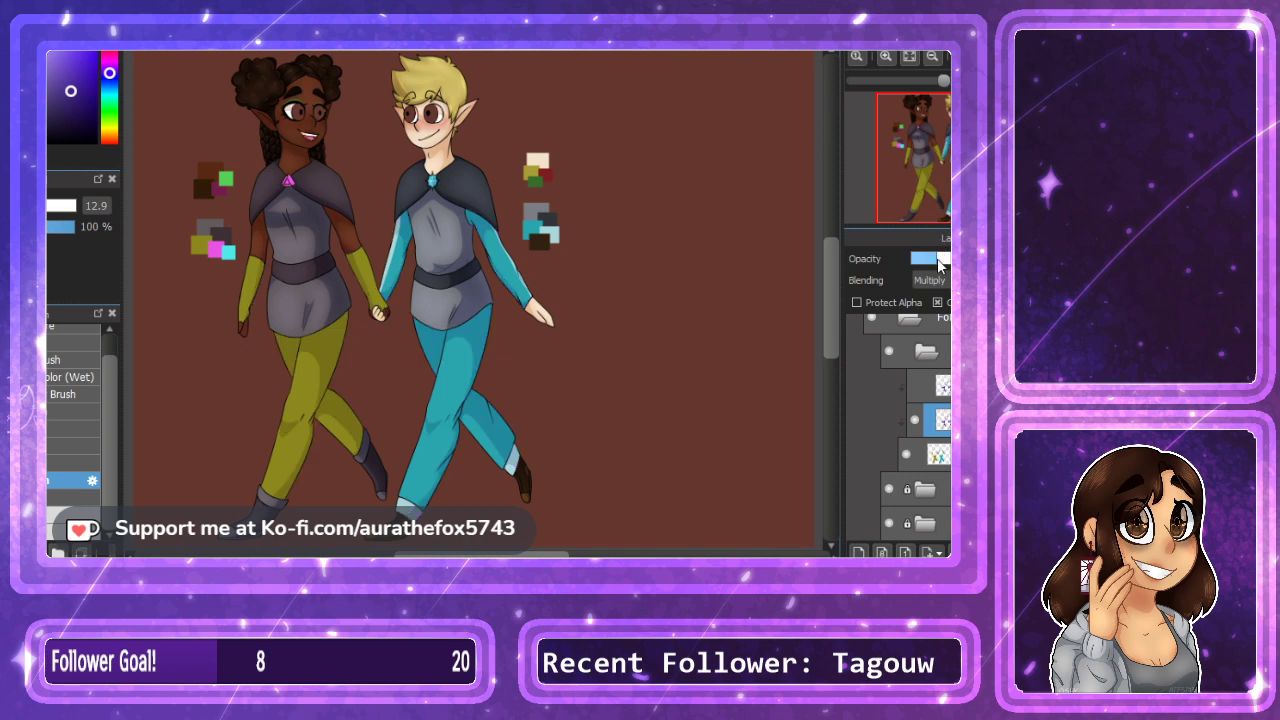
Show the upper shading copy, blur its shadows and reduce its opacity.
click(935, 385)
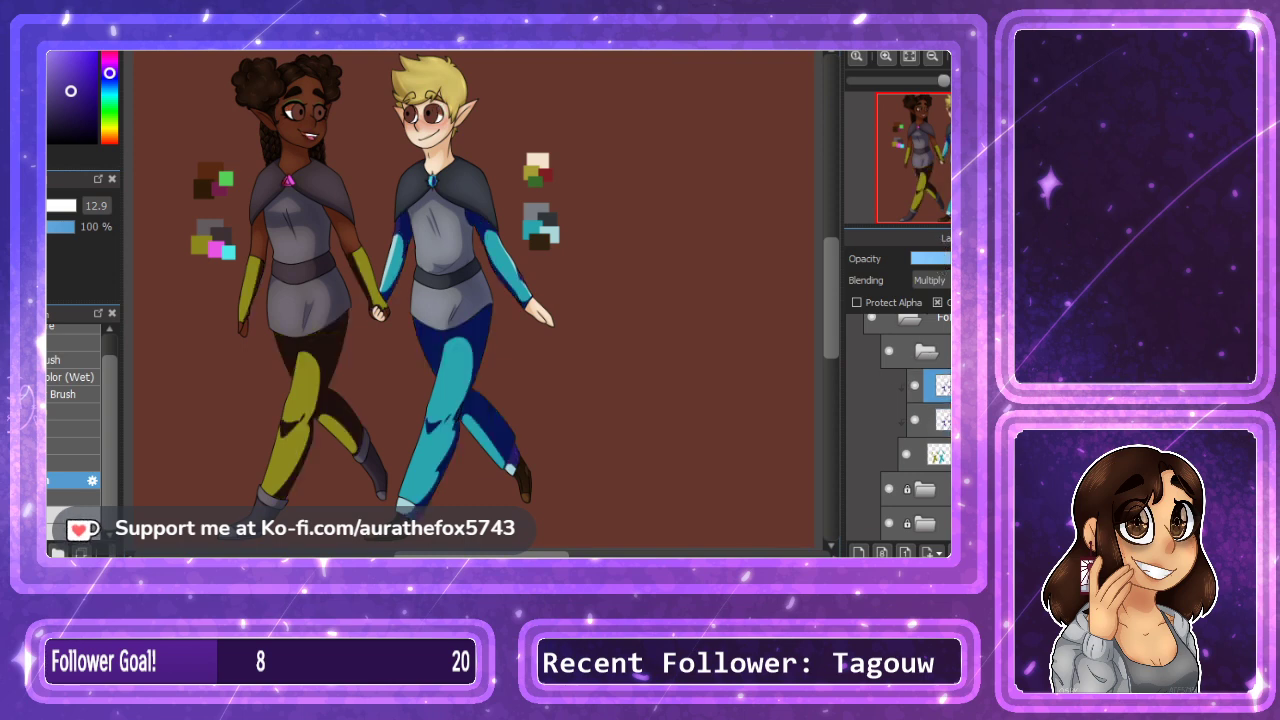
drag(449, 343, 568, 331)
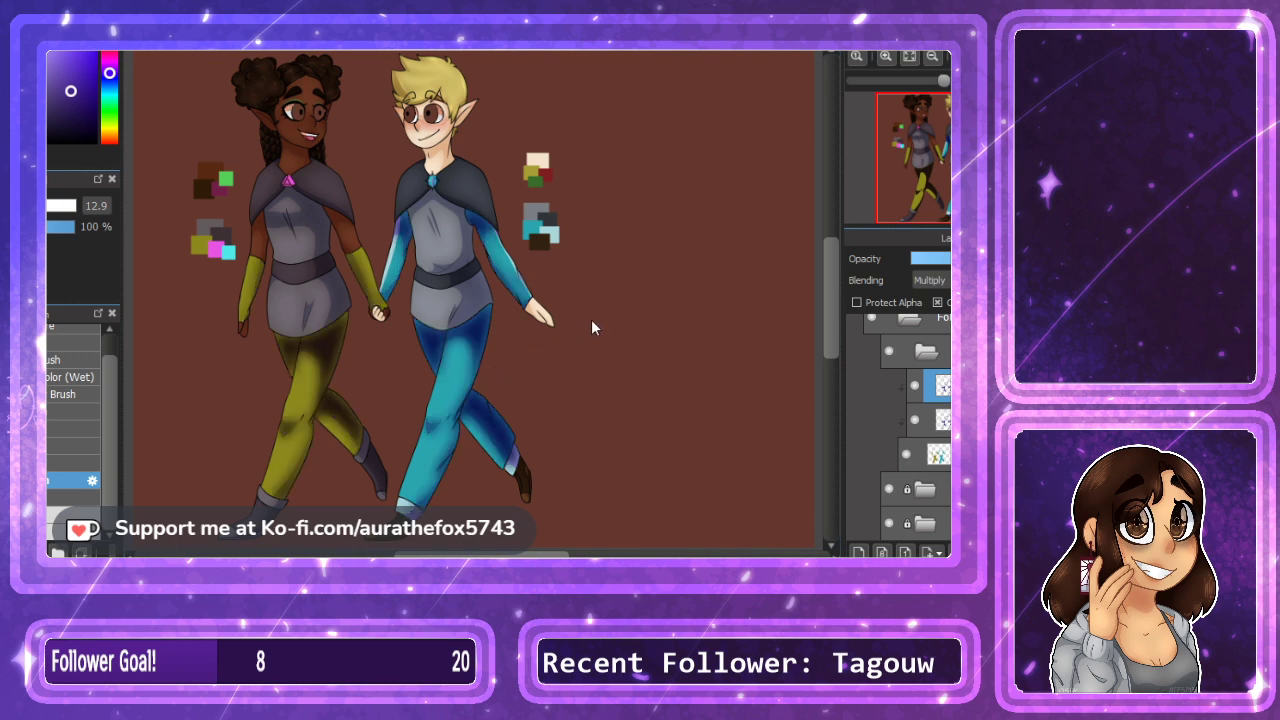
click(949, 261)
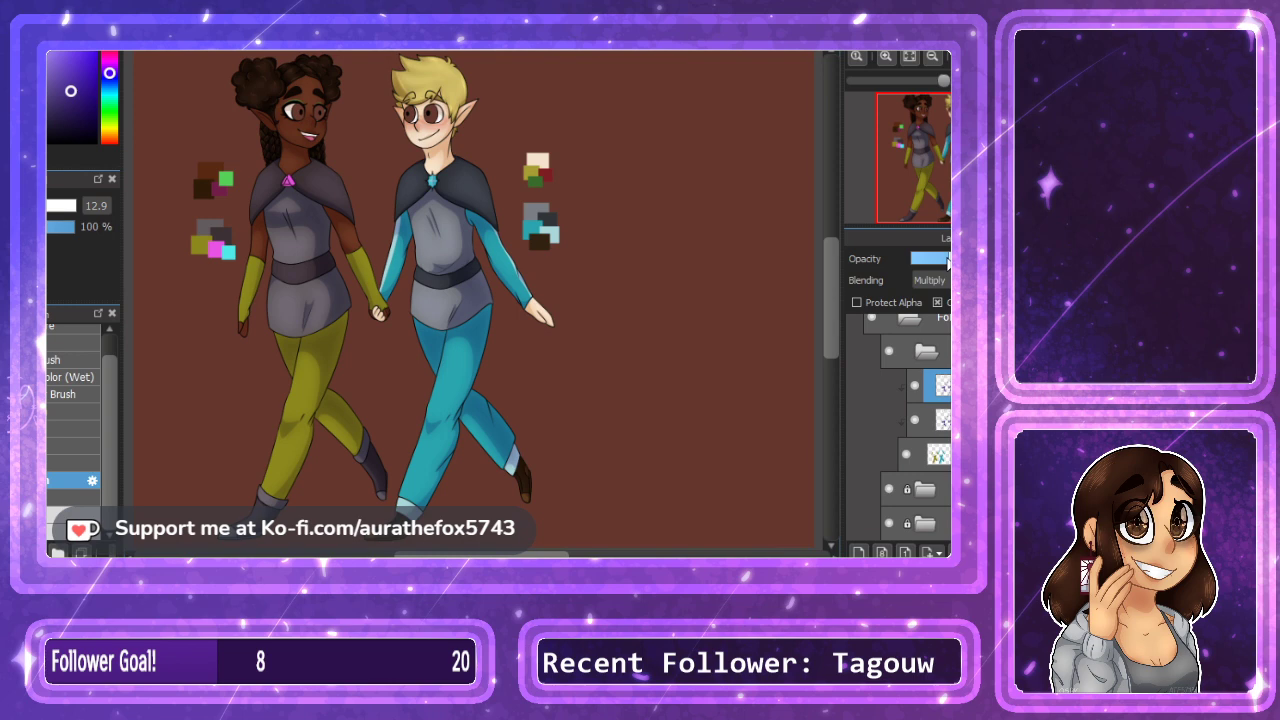
Adjust the opacity of the lower Multiply shading copy and collapse the folder holding it.
click(946, 420)
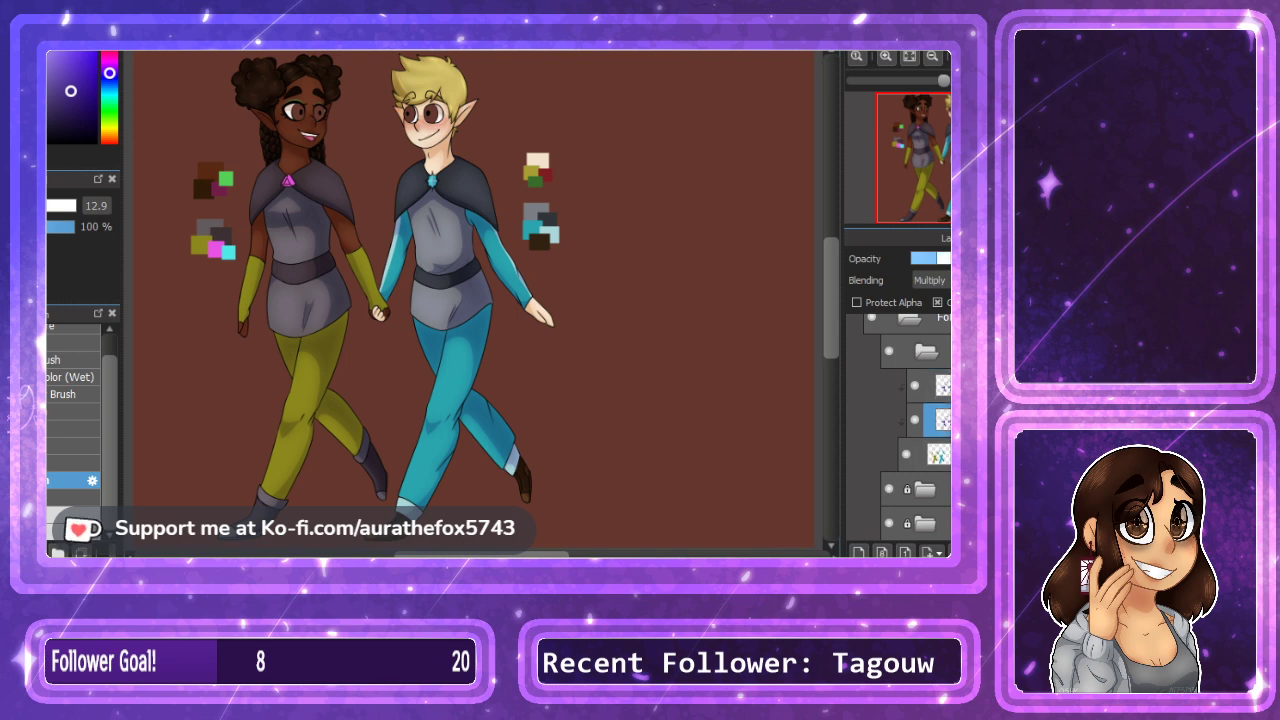
click(932, 260)
click(929, 353)
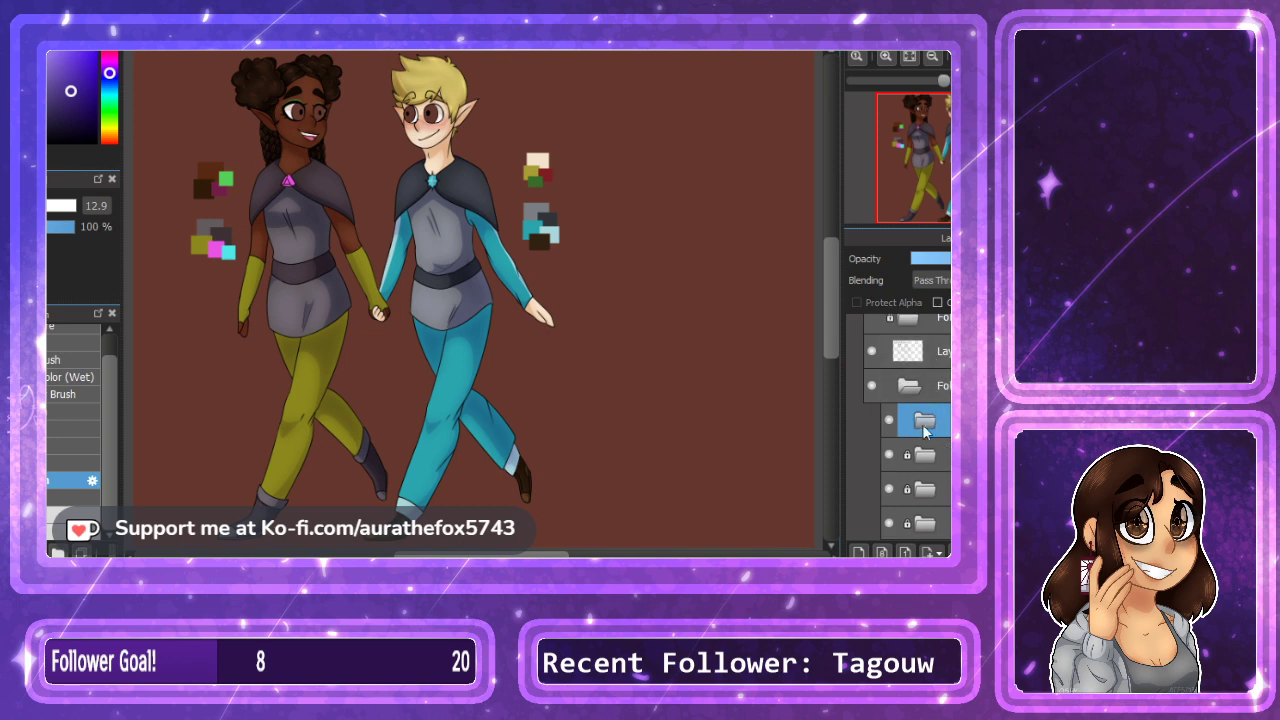
Check the opacity of the clipped shading layers in the locked folder directly below.
click(924, 454)
scroll(944, 476, down, 2)
click(945, 503)
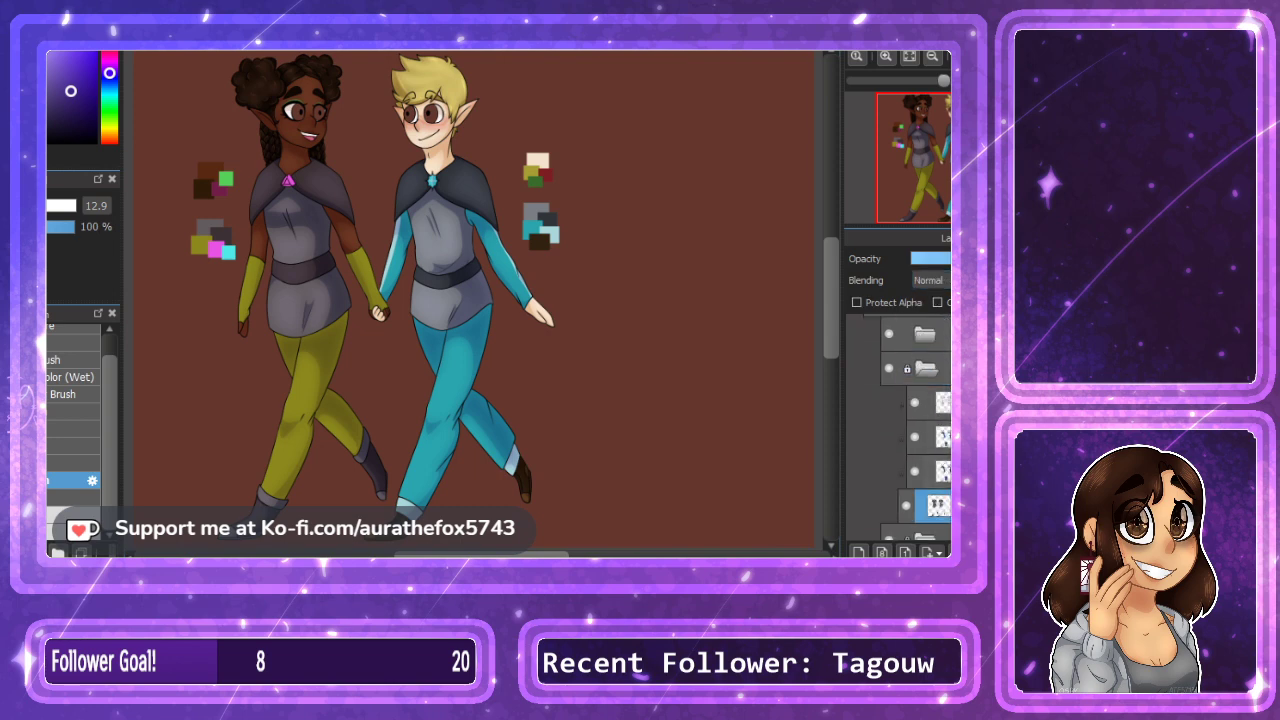
key(ctrl+Up)
click(936, 260)
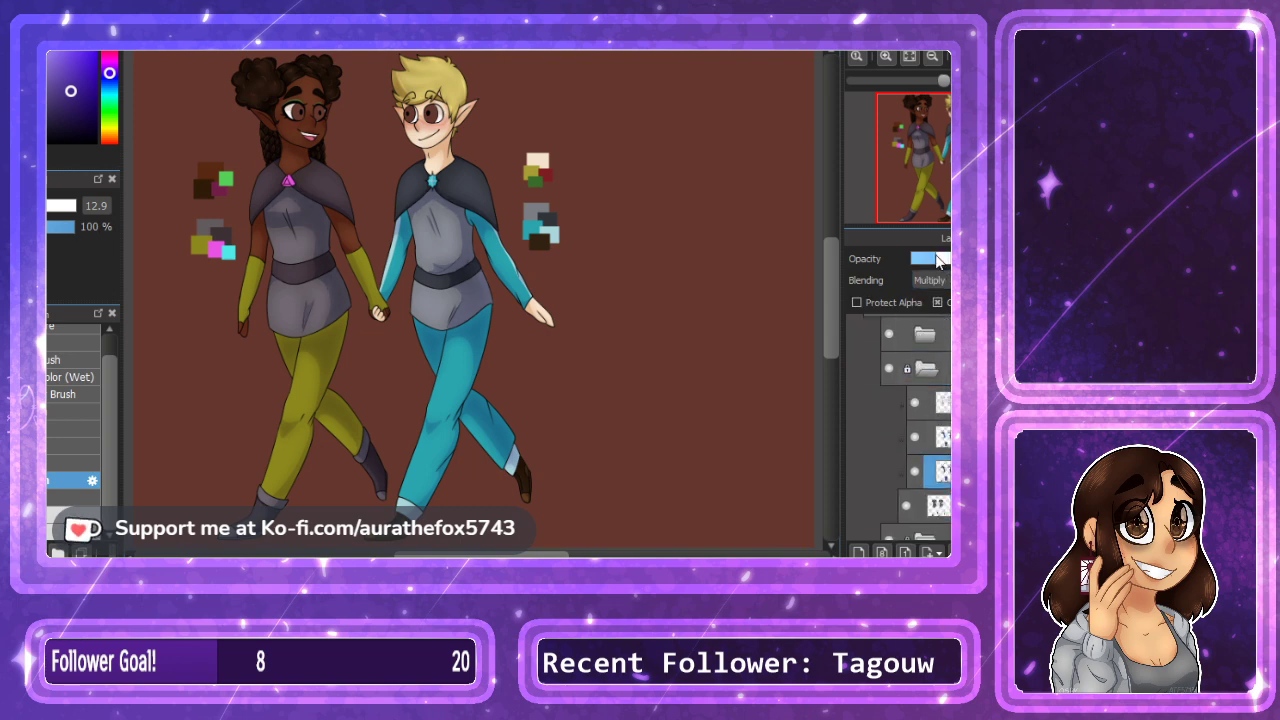
click(926, 373)
Add a clipped layer above the shading copies of the sleeves and trousers and set its blending mode to Add.
click(927, 420)
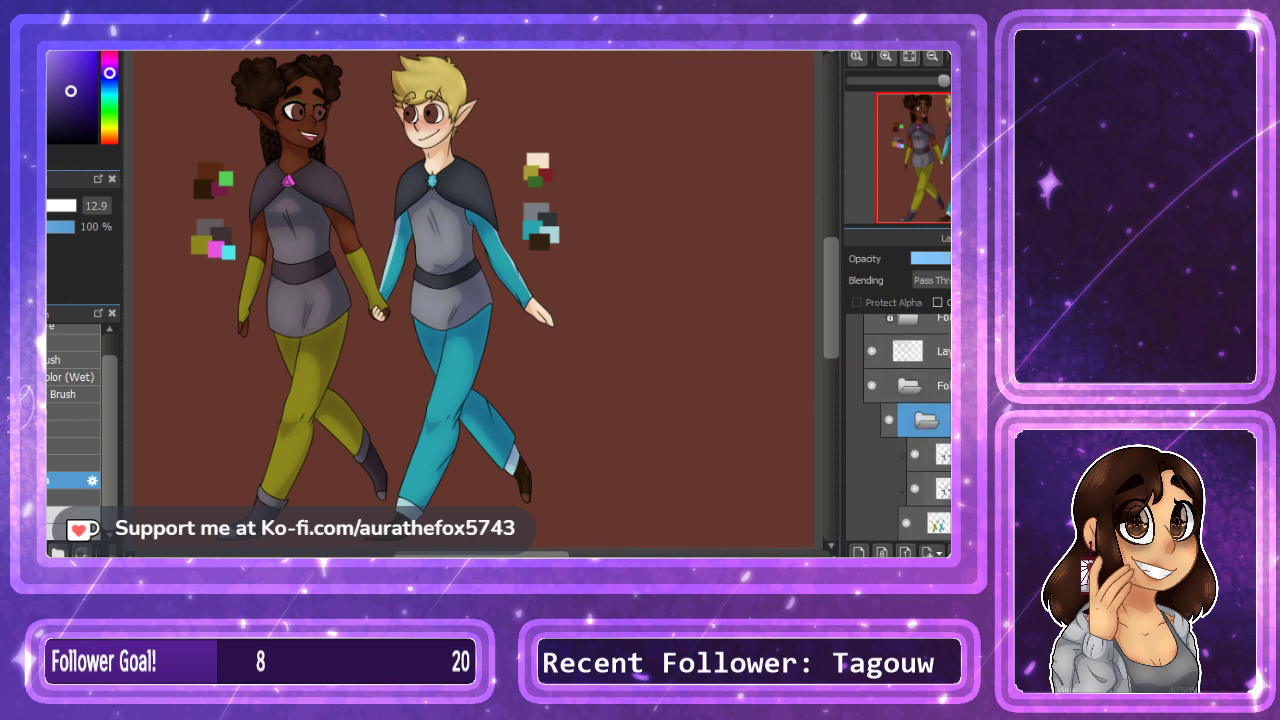
click(944, 454)
click(943, 281)
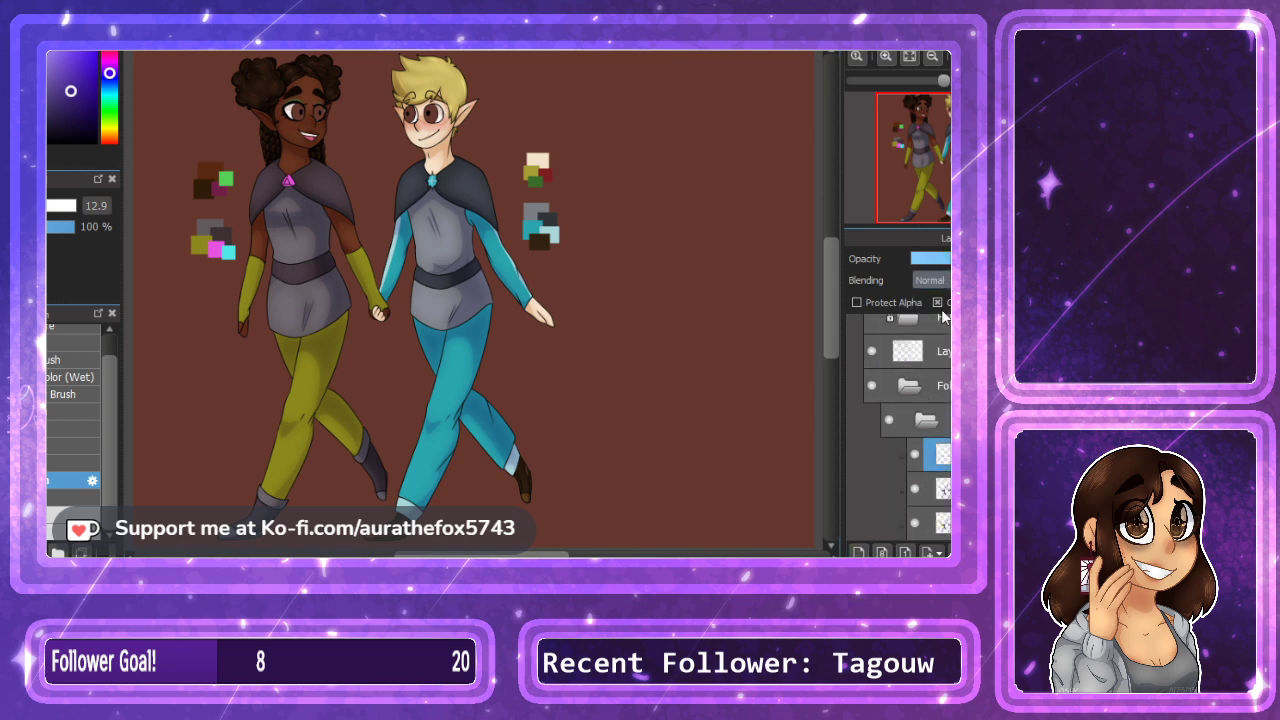
click(943, 314)
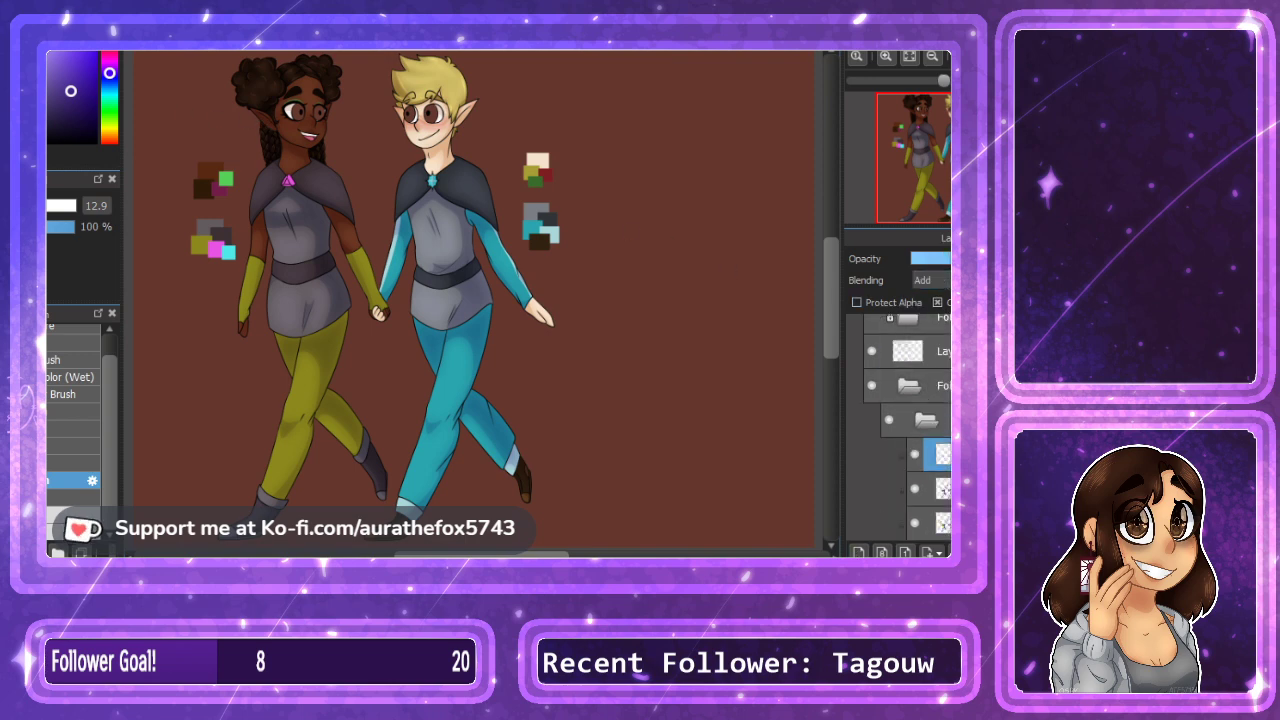
Paint soft yellow-green highlights down the middle of the olive front thigh, front shin and back lower leg with a size 97, 35% opacity brush.
right_click(229, 252)
mouse_move(108, 94)
mouse_down()
mouse_move(110, 73)
mouse_move(117, 130)
mouse_up()
click(71, 91)
click(47, 73)
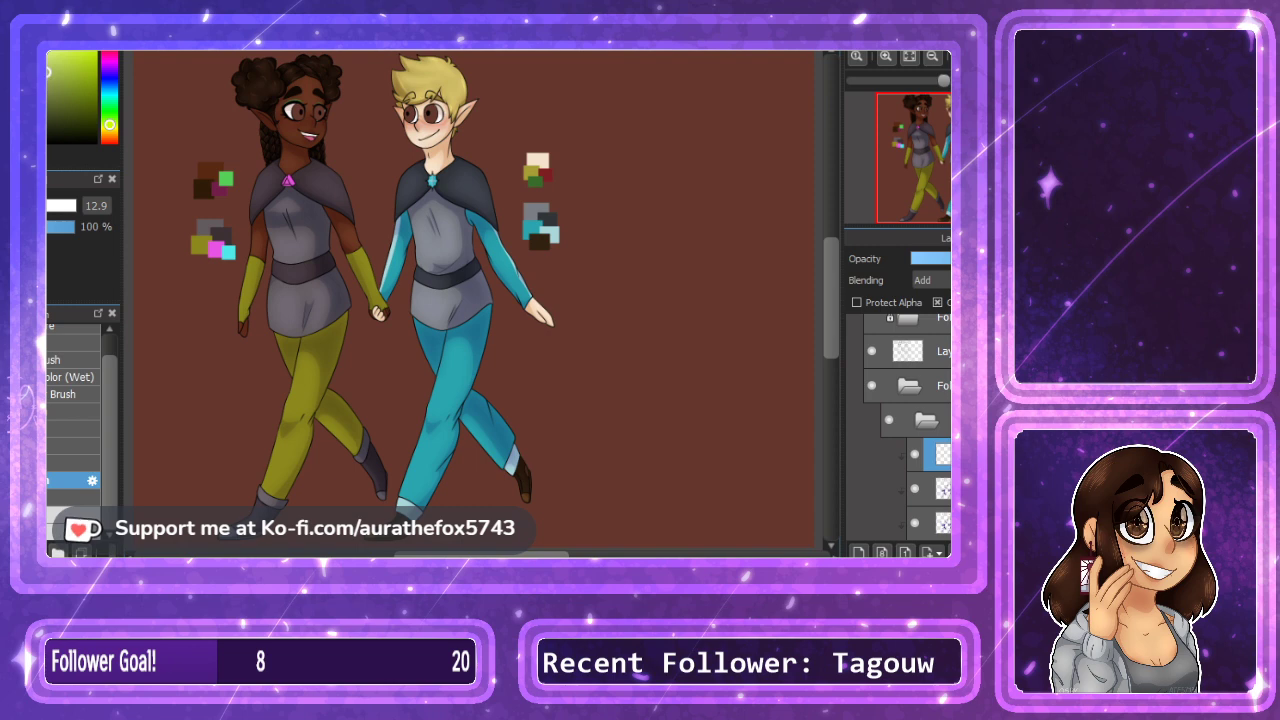
click(72, 411)
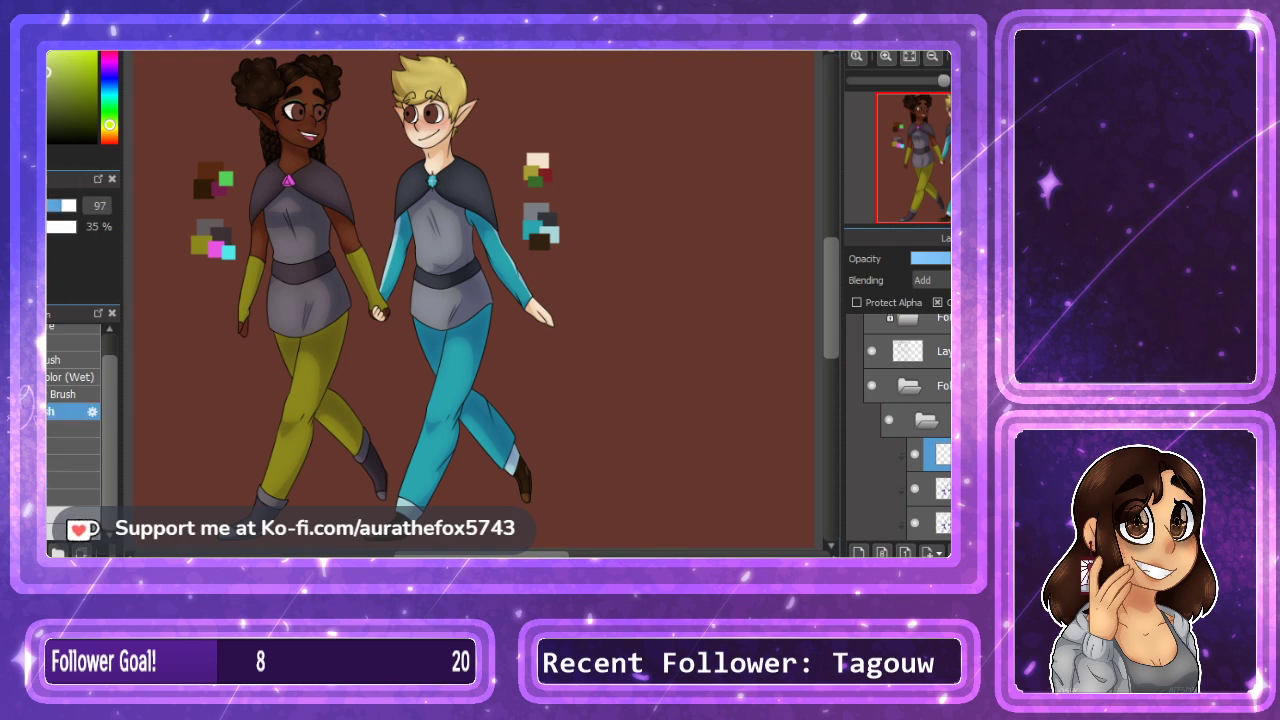
click(916, 207)
click(886, 57)
click(886, 57)
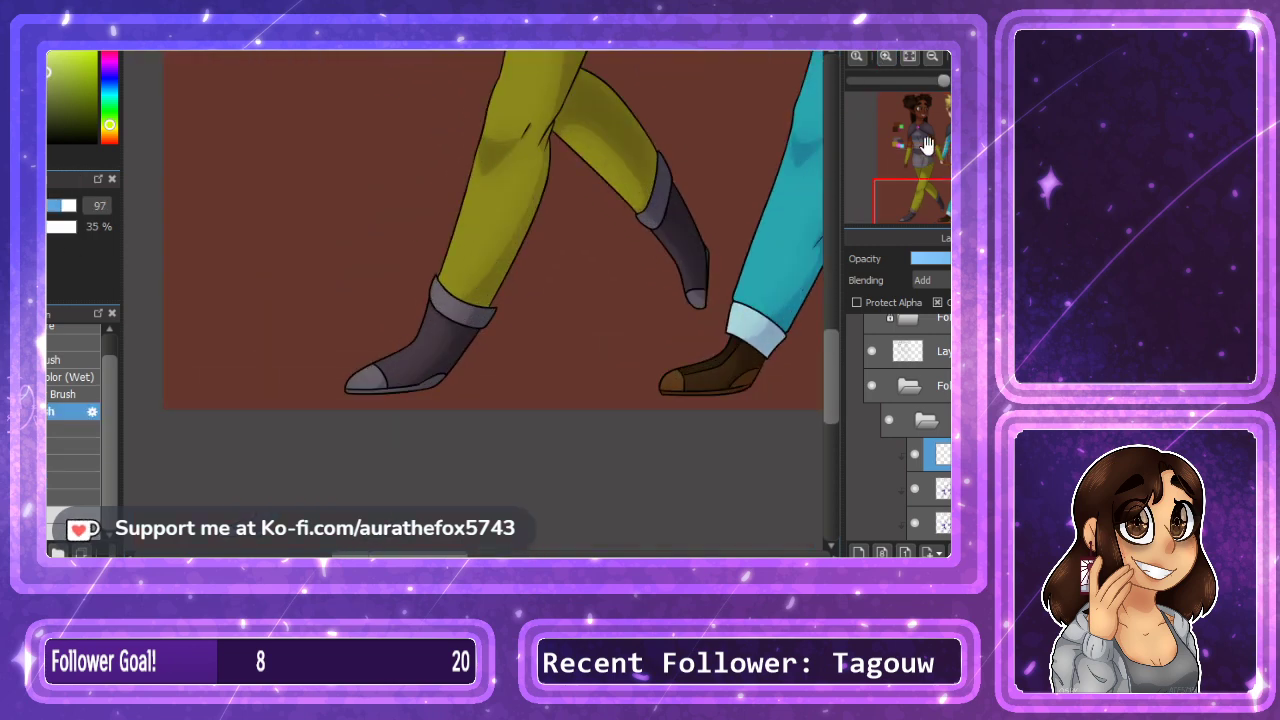
drag(920, 186, 917, 183)
mouse_move(449, 280)
mouse_down()
mouse_move(462, 230)
mouse_move(450, 300)
mouse_up()
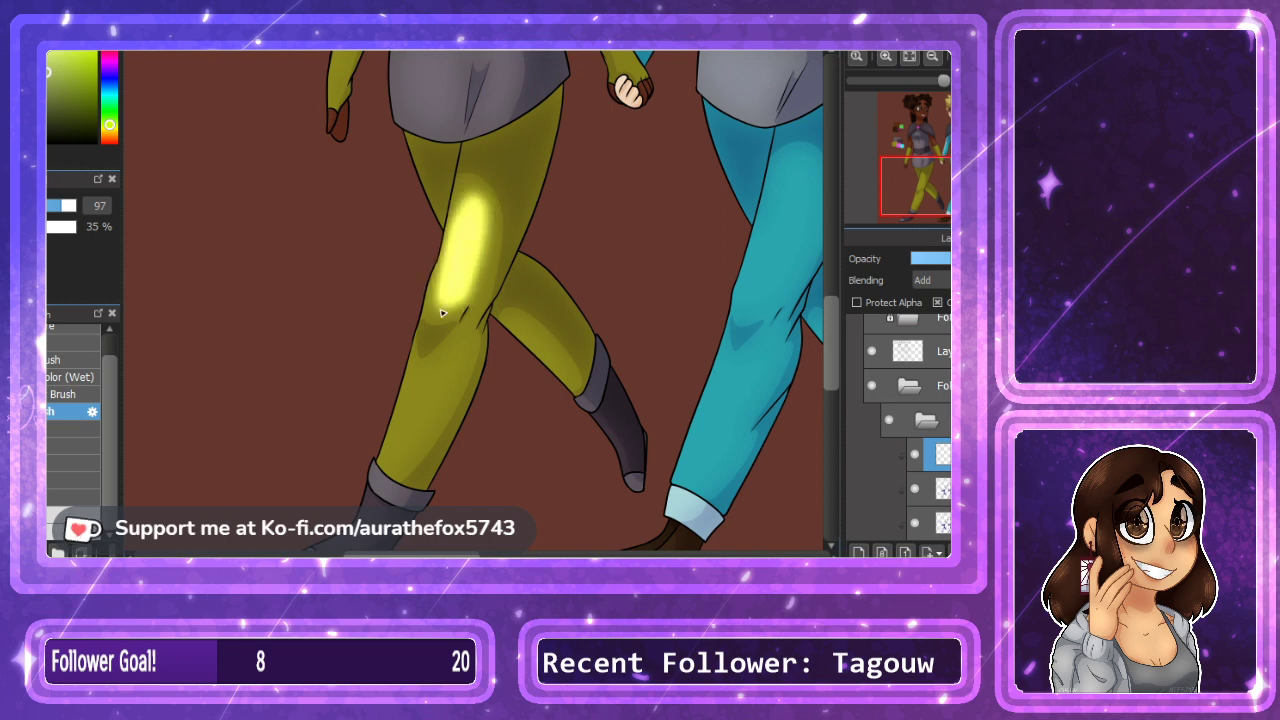
mouse_move(410, 380)
mouse_down()
mouse_move(400, 440)
mouse_move(416, 408)
mouse_up()
drag(515, 322, 556, 370)
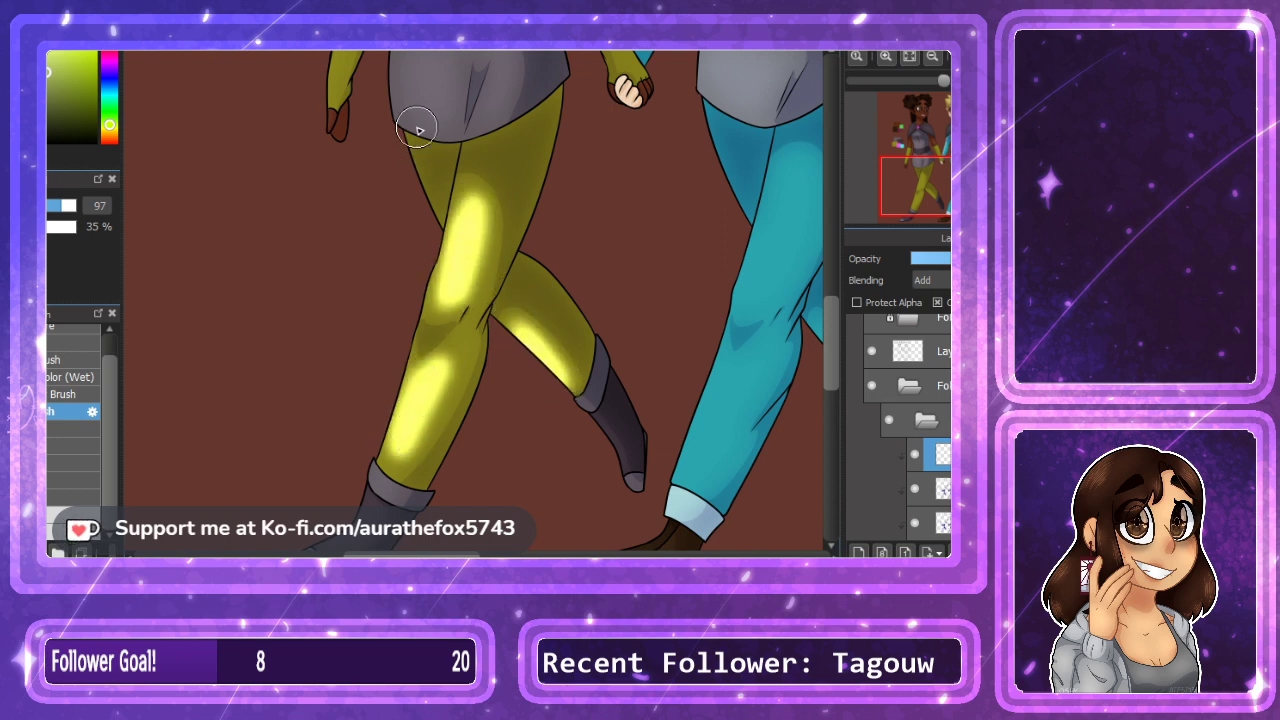
Add soft edge highlights along both hips and the back leg of the olive trousers.
drag(417, 127, 434, 198)
drag(531, 207, 549, 123)
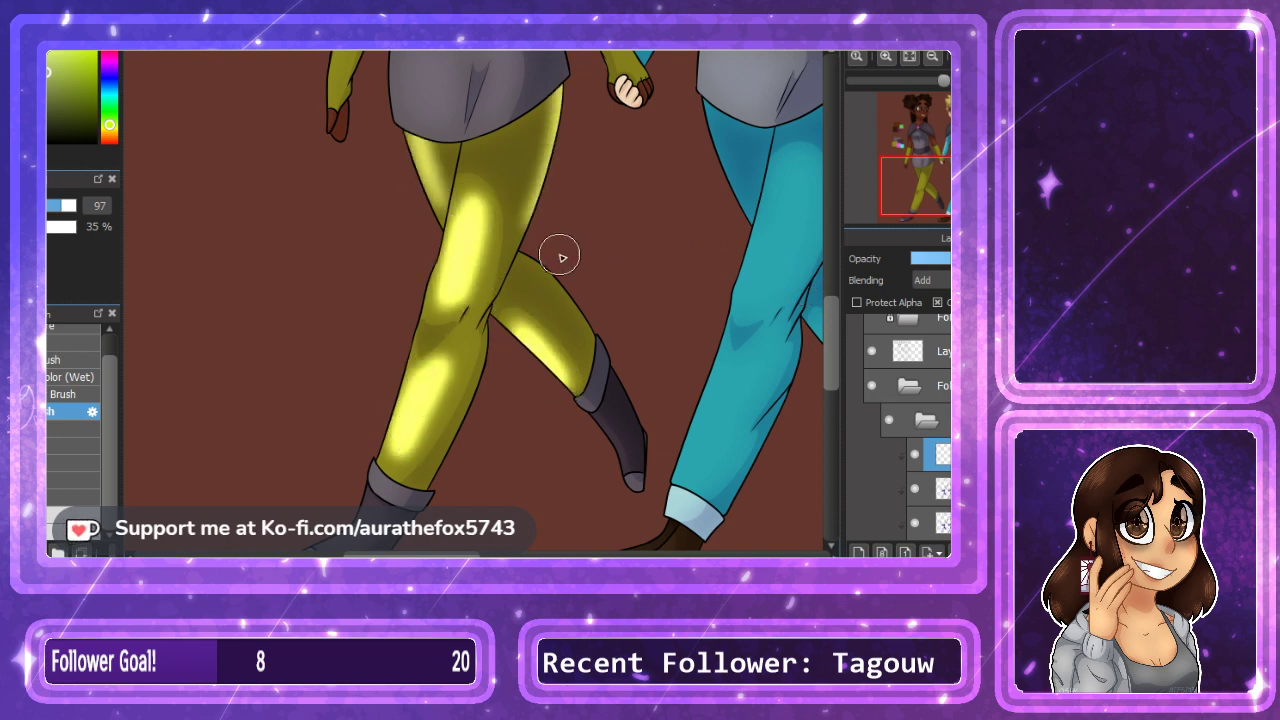
drag(557, 251, 588, 355)
Paint soft yellow-green highlights along both olive forearm sleeves and over the same character's eyebrows.
scroll(628, 438, up, 5)
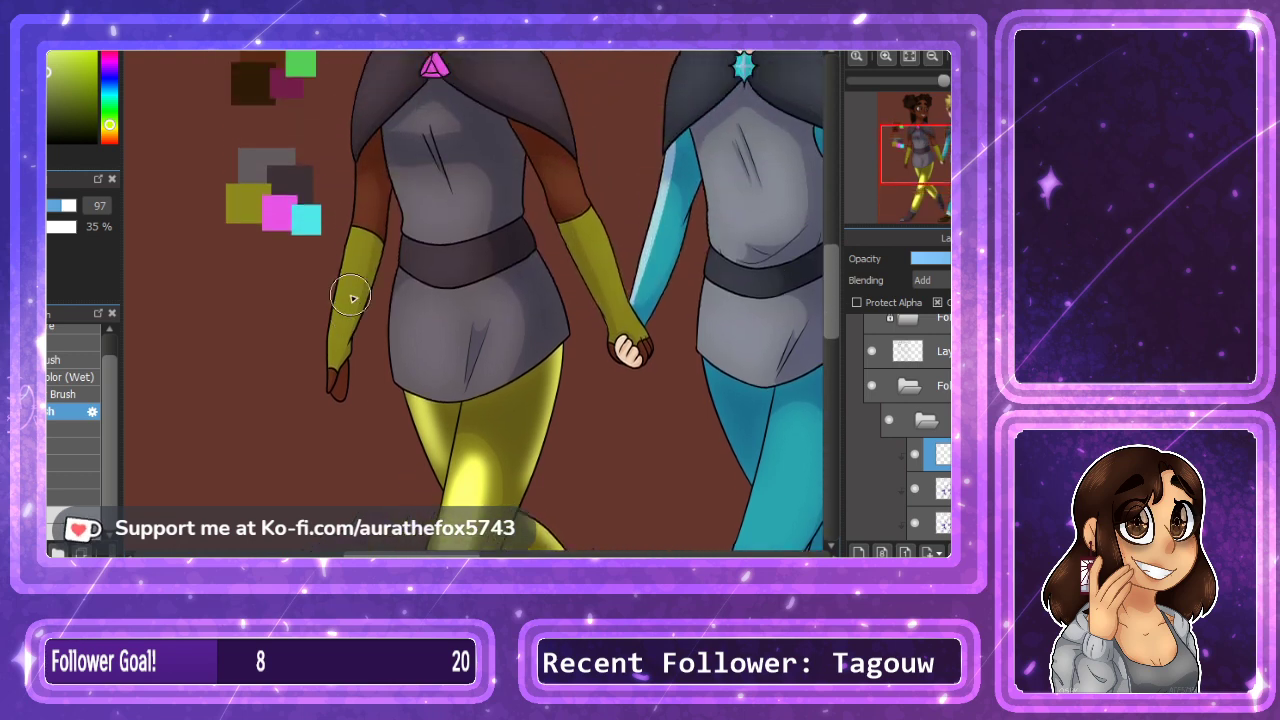
drag(593, 231, 643, 340)
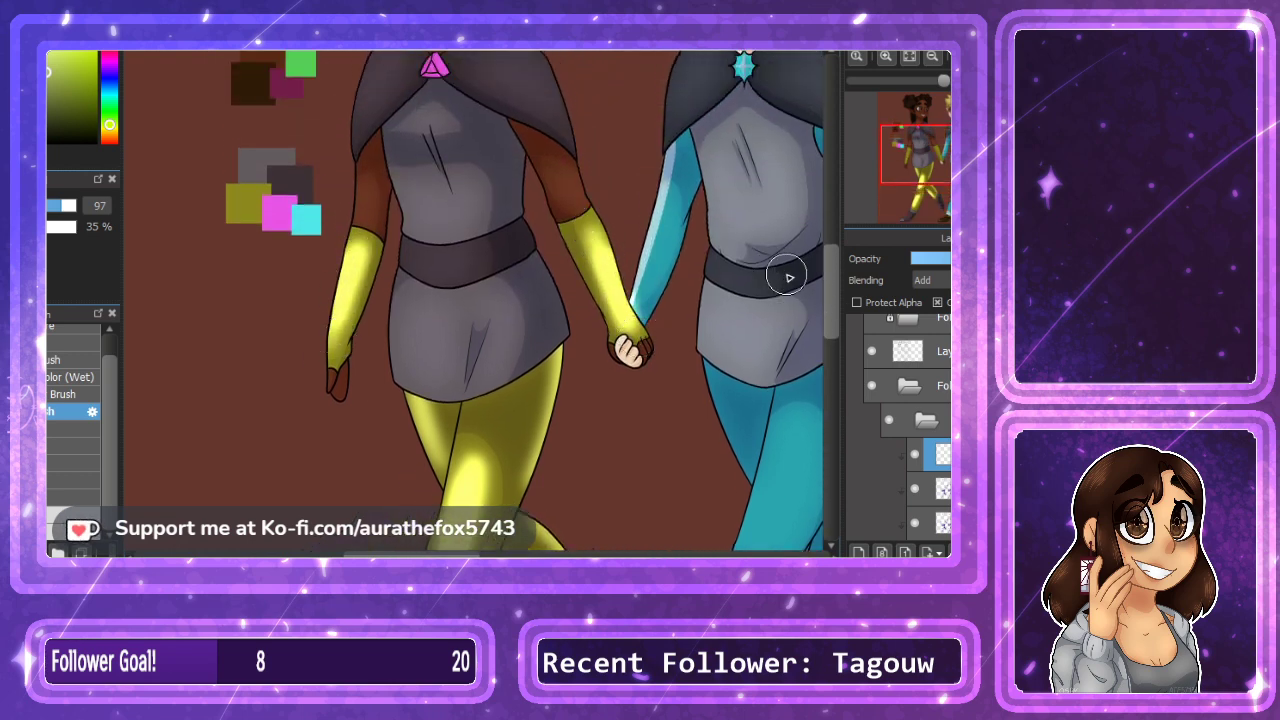
scroll(786, 277, up, 4)
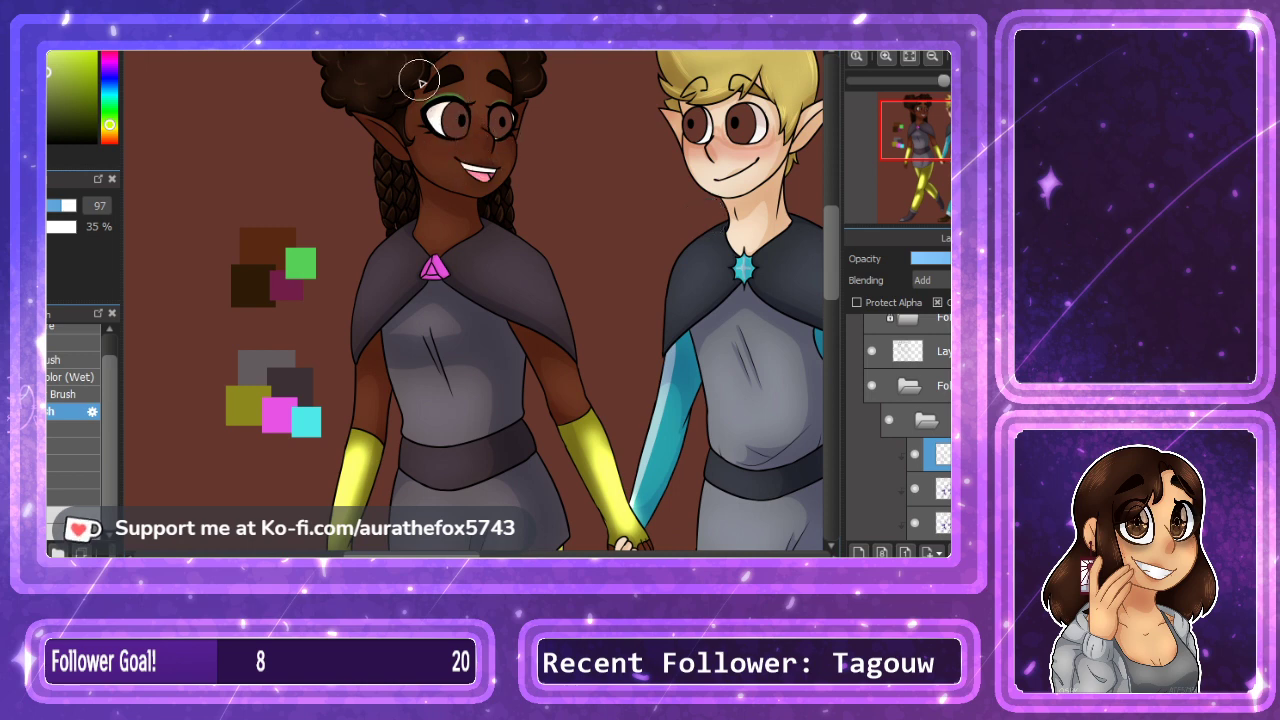
drag(430, 84, 461, 71)
mouse_move(490, 74)
mouse_down()
mouse_move(526, 89)
mouse_move(508, 77)
mouse_up()
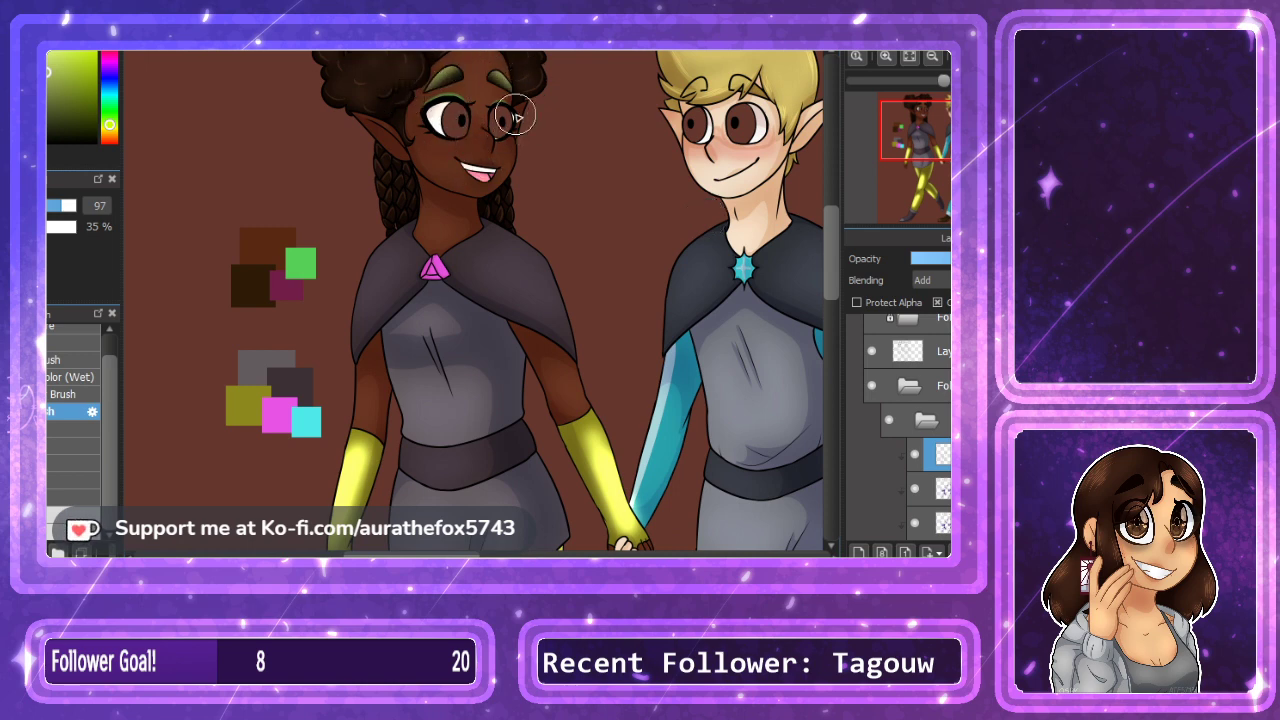
Paint soft blue highlights on the pink brooch, the teal sleeve by the joined hands and the teal brooch.
right_click(515, 115)
drag(437, 266, 433, 268)
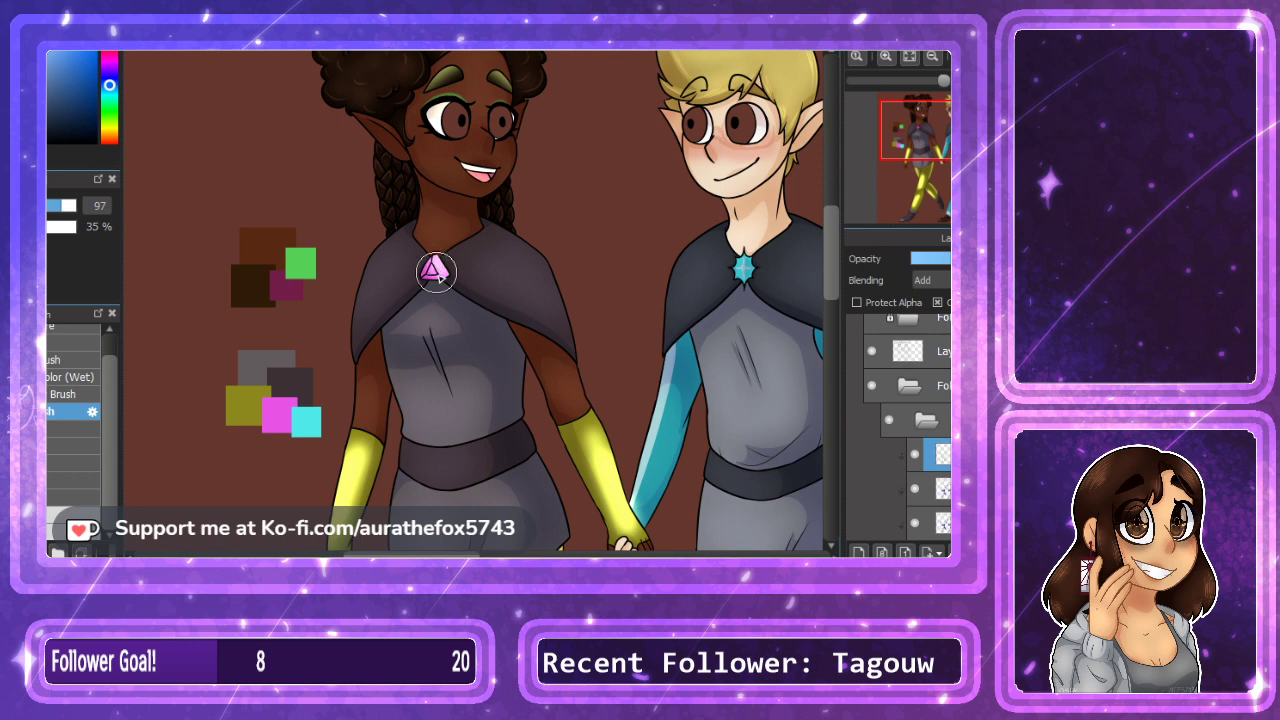
mouse_move(642, 492)
mouse_down()
mouse_move(668, 401)
mouse_move(642, 468)
mouse_up()
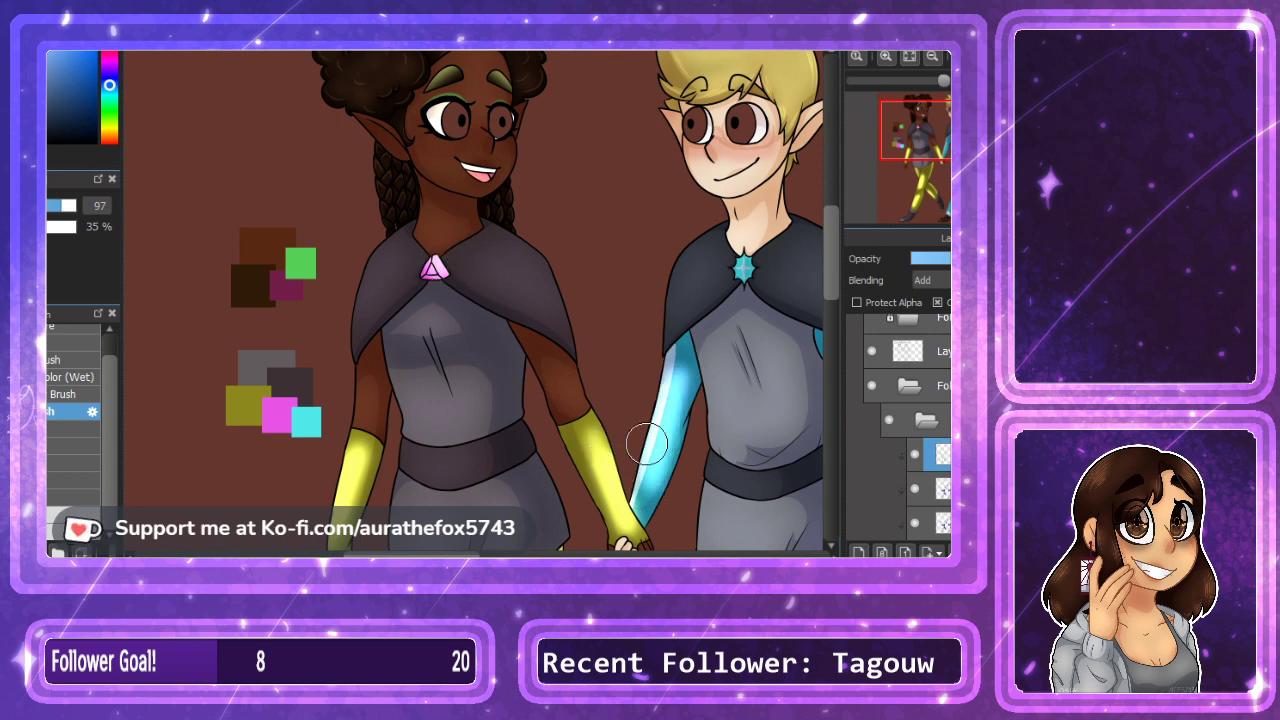
drag(743, 264, 744, 266)
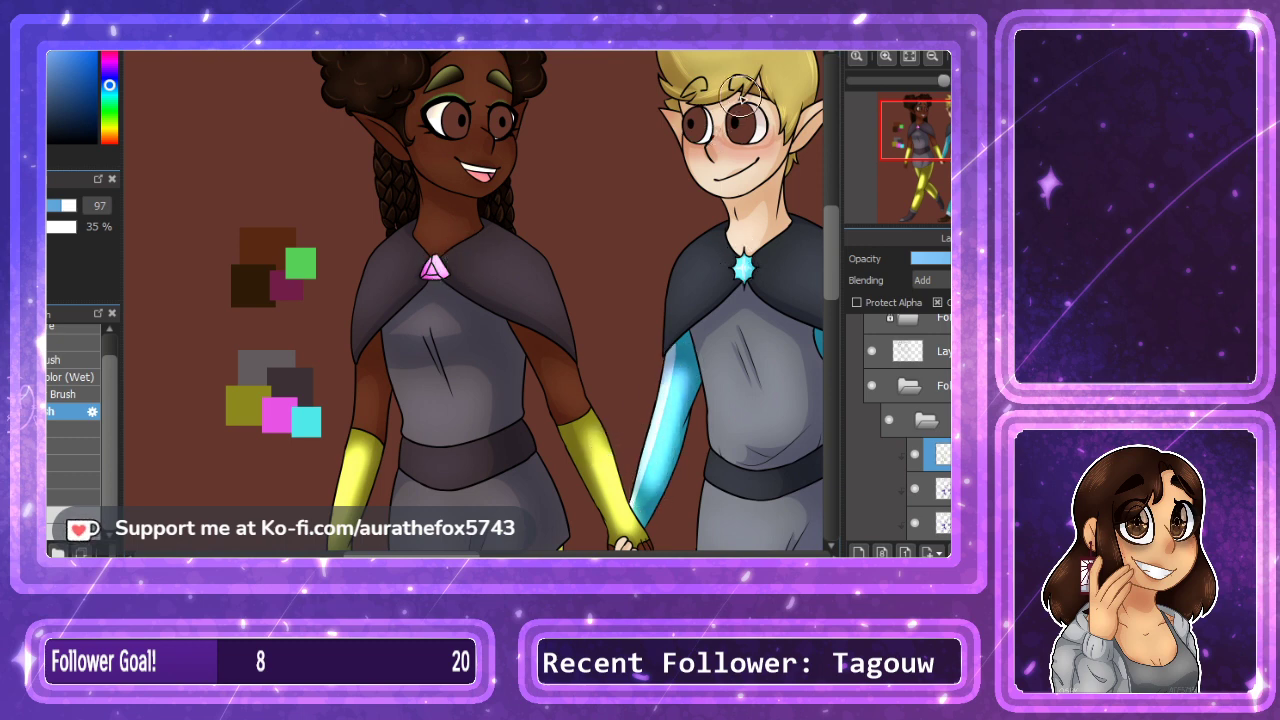
Paint a soft blue highlight down the teal sleeve of the blond character's free arm.
alt+click(755, 80)
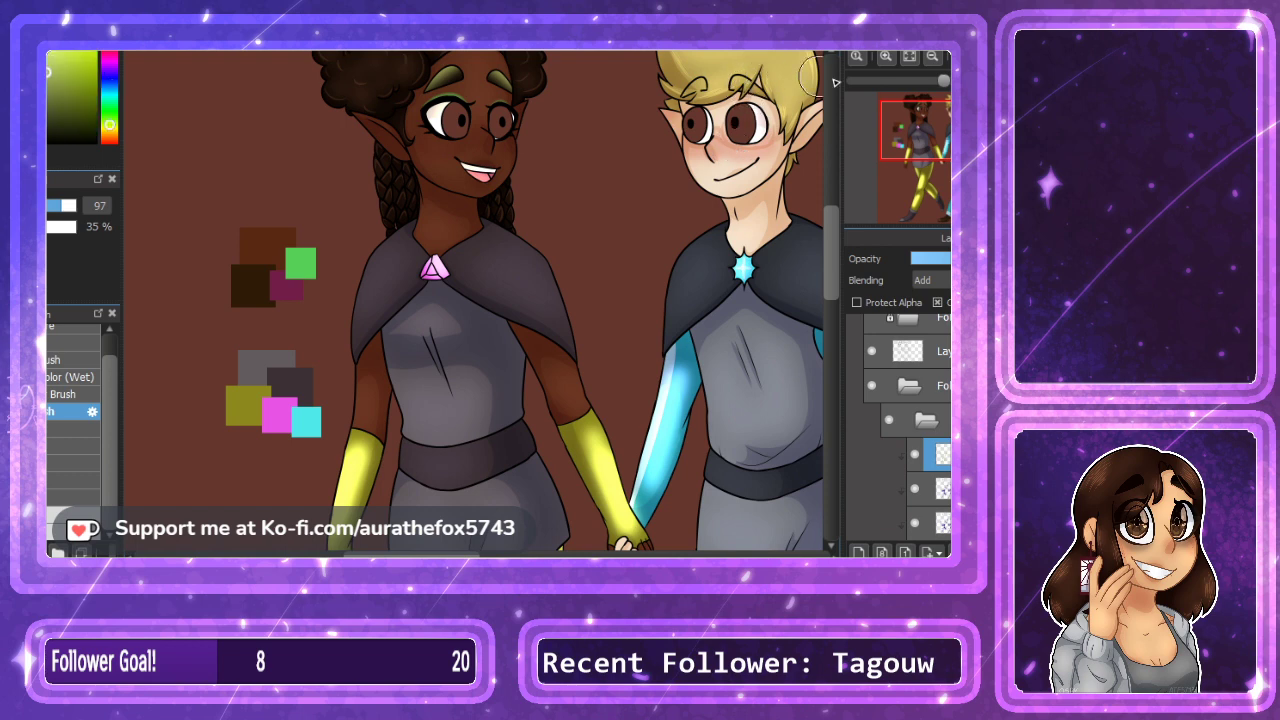
drag(805, 320, 453, 124)
alt+click(519, 212)
mouse_move(519, 212)
mouse_down()
mouse_move(586, 313)
mouse_move(600, 342)
mouse_up()
Paint soft blue highlights down the centres and along the edges of both teal trouser legs.
drag(829, 278, 828, 321)
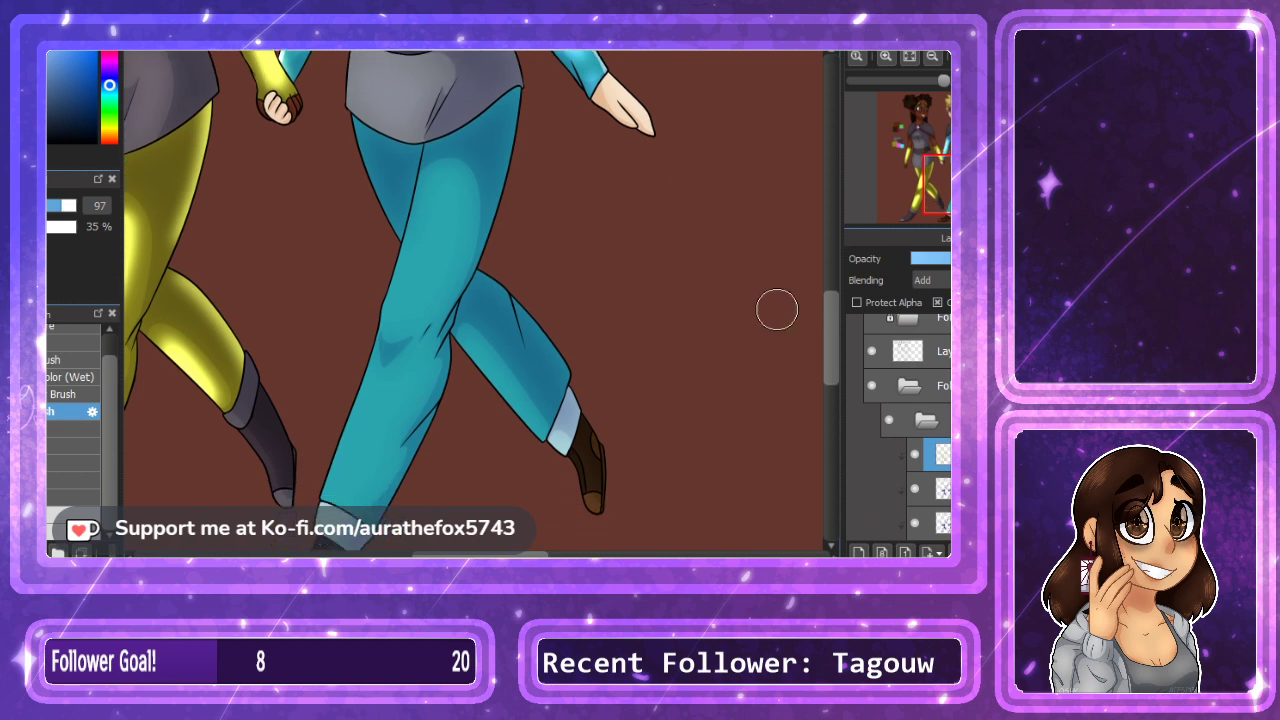
mouse_move(402, 310)
mouse_down()
mouse_move(424, 218)
mouse_move(403, 280)
mouse_up()
drag(374, 138, 400, 215)
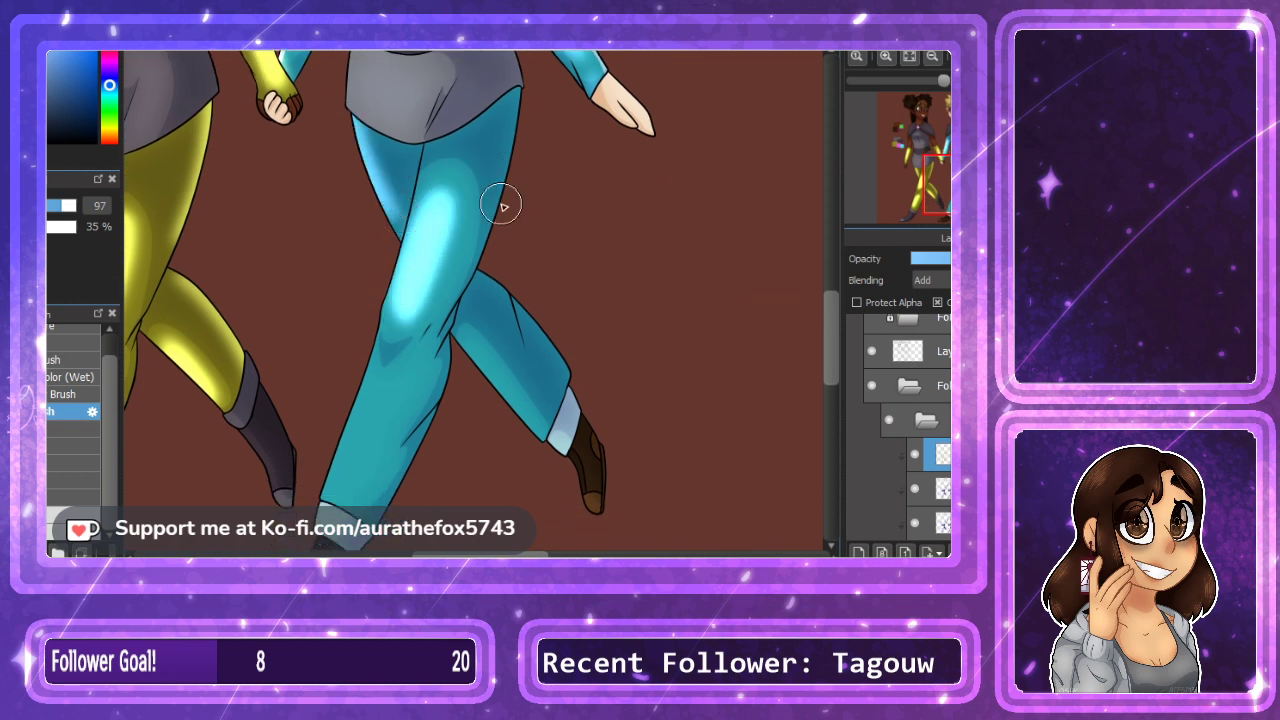
drag(504, 202, 519, 100)
drag(530, 312, 575, 400)
drag(483, 355, 541, 441)
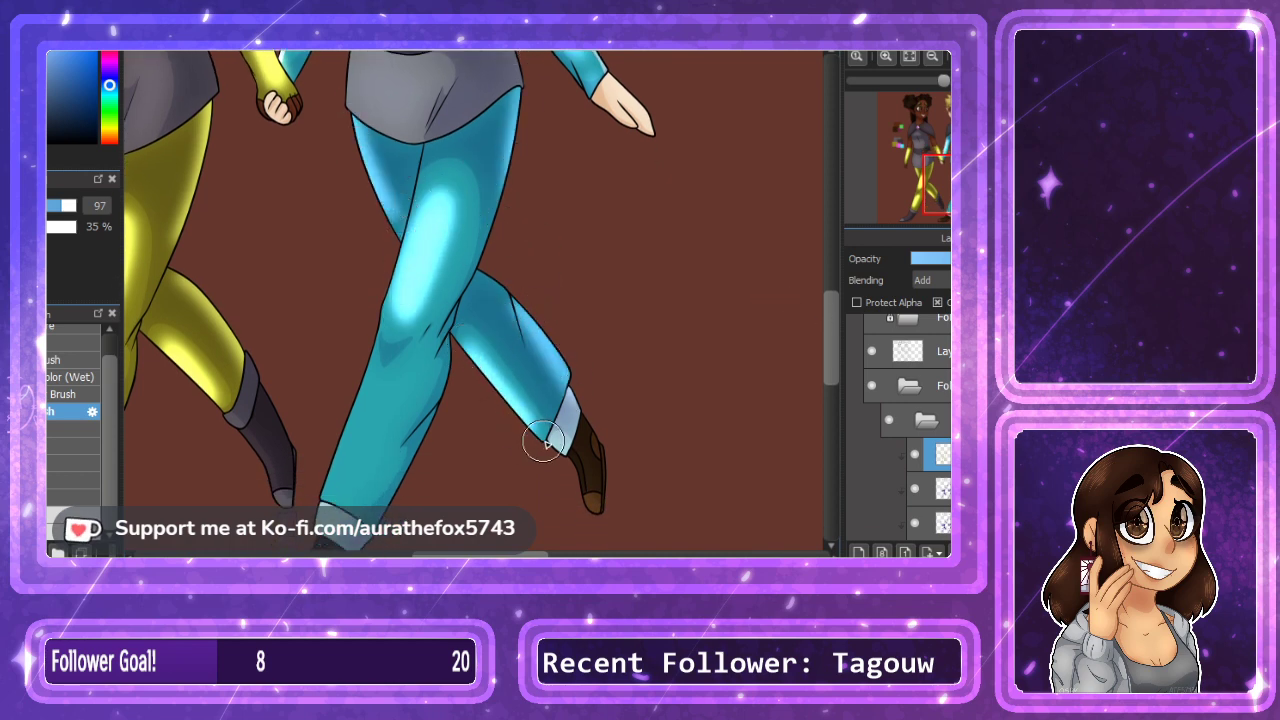
mouse_move(343, 467)
mouse_down()
mouse_move(347, 414)
mouse_move(385, 379)
mouse_move(398, 400)
mouse_move(352, 488)
mouse_up()
Lower the highlight layer's opacity, then add another clipped layer above it with Add blending.
click(909, 57)
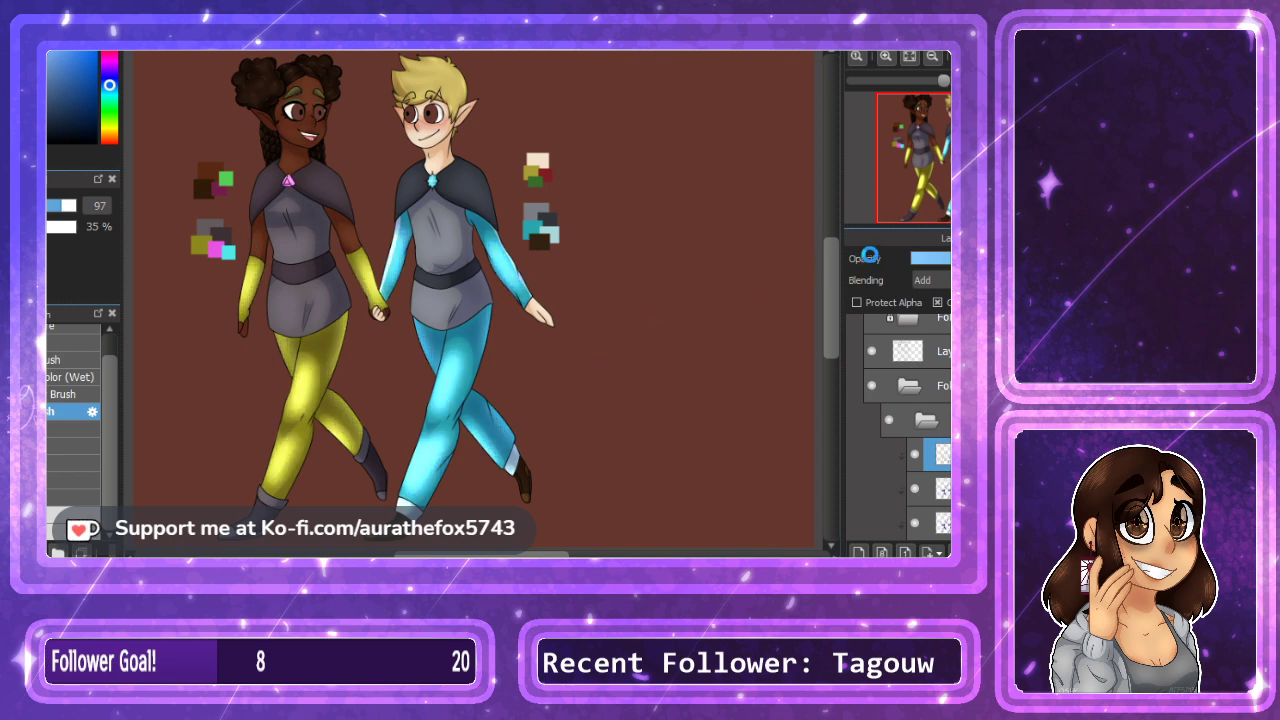
drag(940, 262, 938, 263)
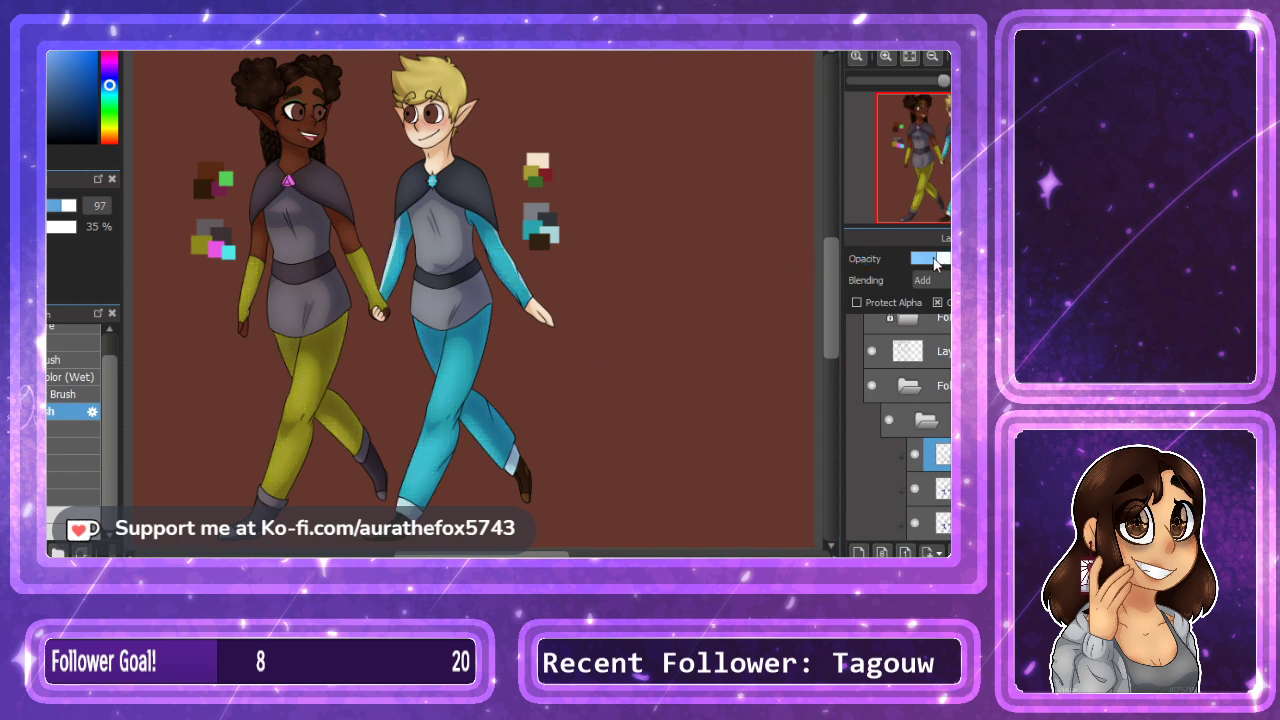
click(864, 551)
click(944, 282)
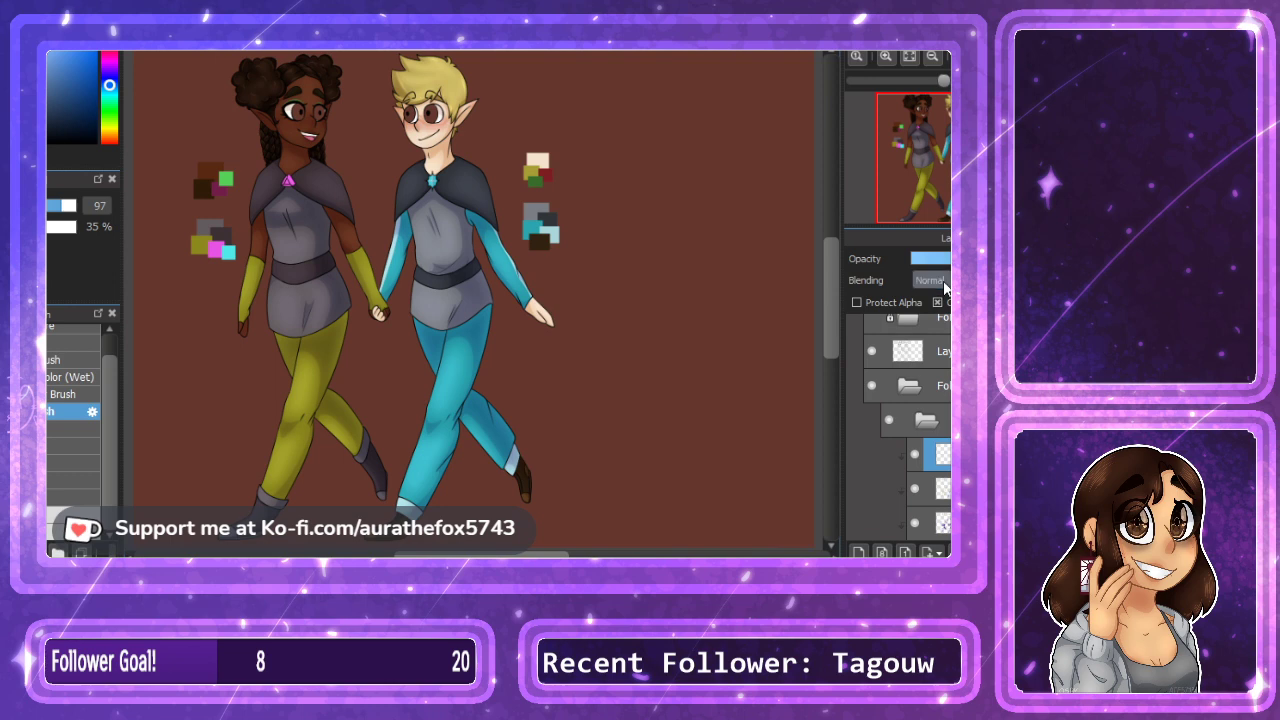
click(946, 313)
Paint bright glints on the large outer facet and central triangle of the pink brooch with a size 5.3, 100% opacity brush in pink.
click(859, 59)
click(916, 132)
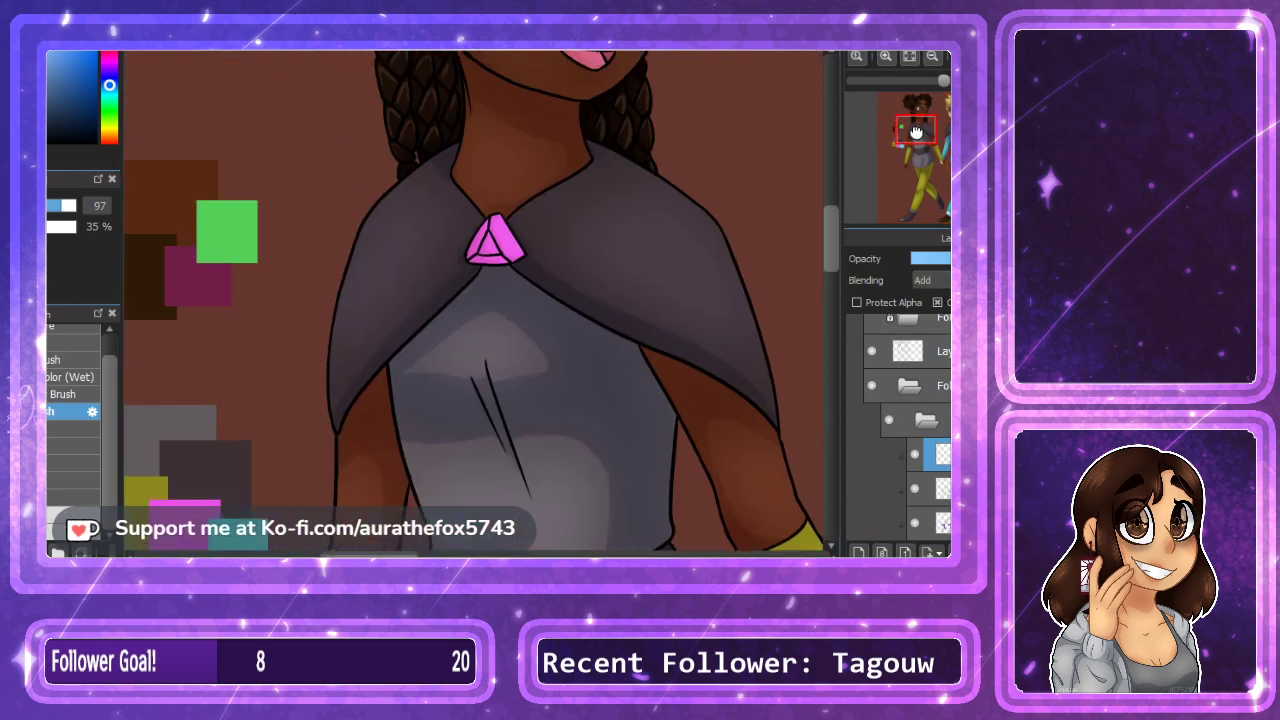
click(889, 62)
click(889, 62)
drag(831, 216, 830, 204)
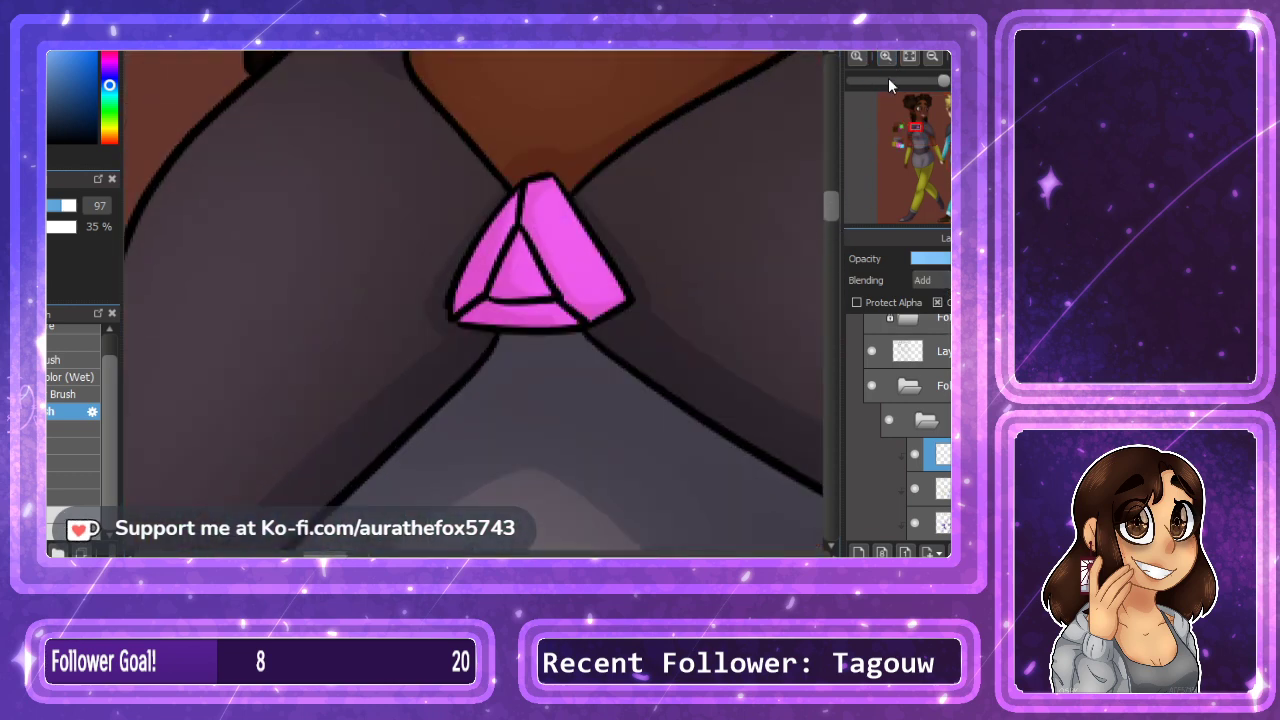
click(886, 63)
drag(111, 88, 110, 59)
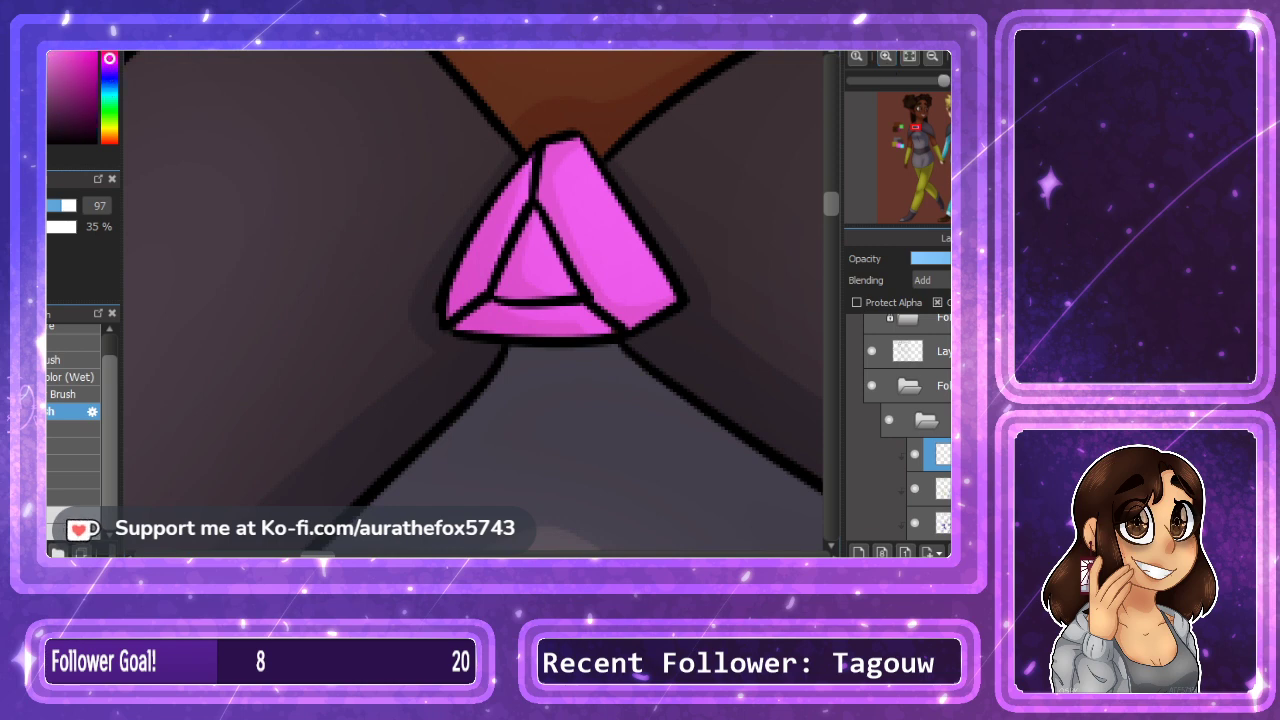
click(72, 497)
drag(586, 152, 668, 292)
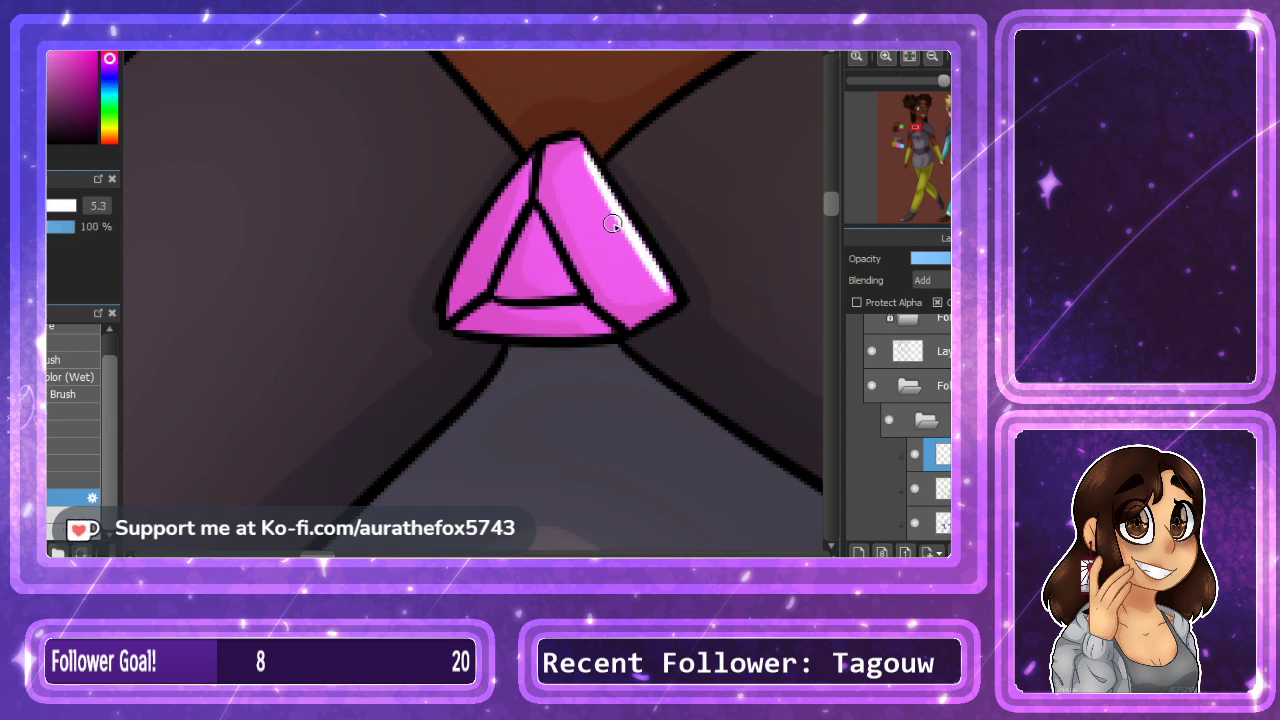
mouse_move(607, 230)
mouse_down()
mouse_move(617, 257)
mouse_move(603, 240)
mouse_move(596, 250)
mouse_up()
drag(537, 213, 570, 293)
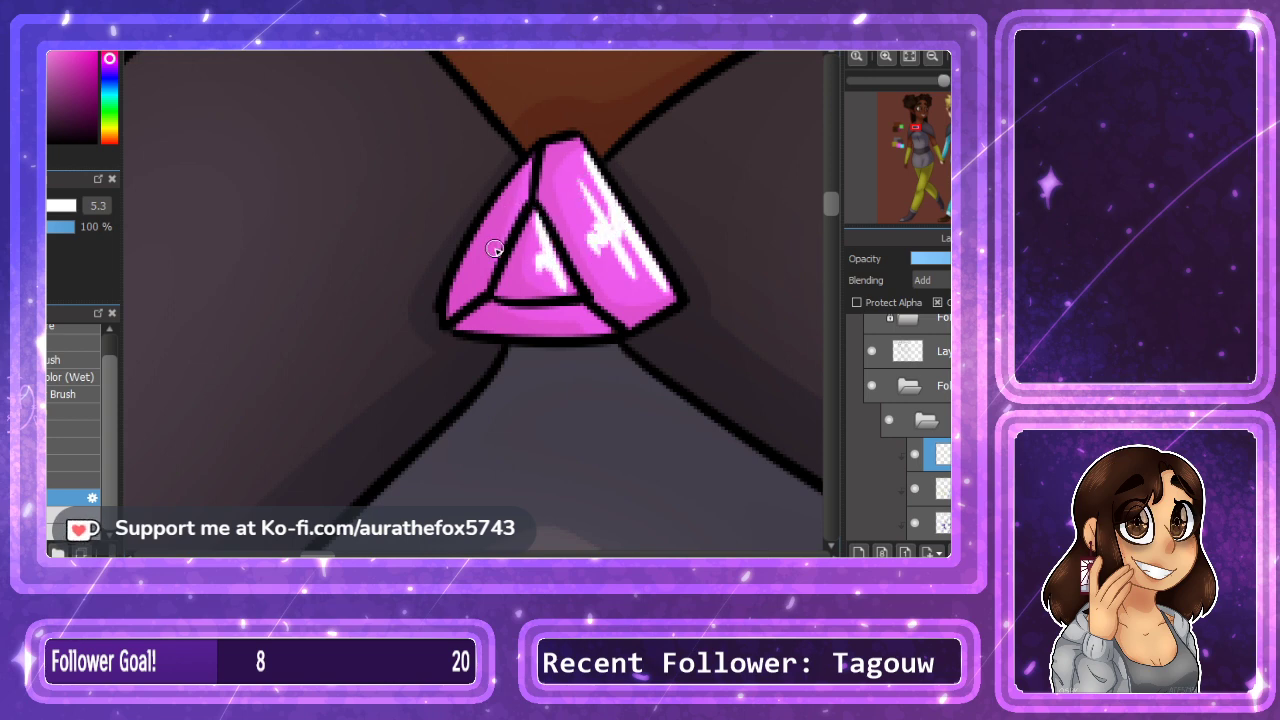
Edge the pink brooch's facets with bright highlight lines and reduce the opacity of that highlight layer.
drag(482, 286, 528, 188)
drag(490, 305, 600, 320)
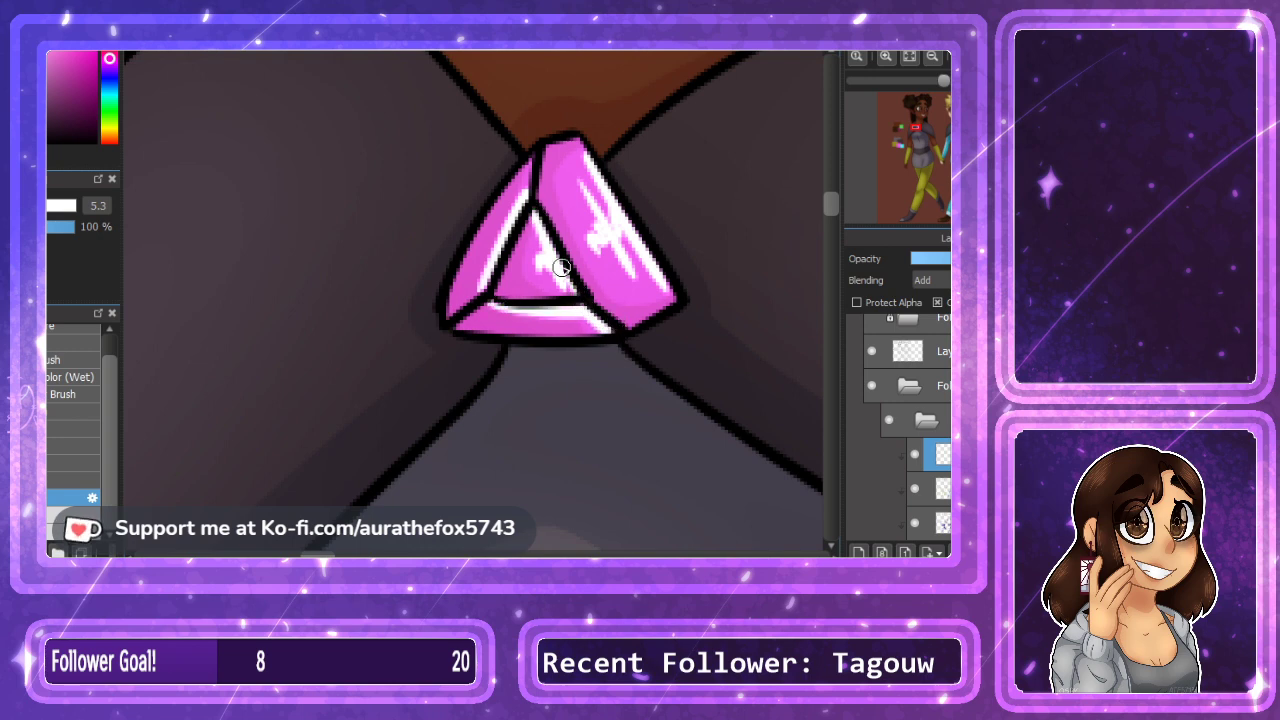
drag(529, 195, 545, 140)
mouse_move(504, 188)
mouse_down()
mouse_move(443, 318)
mouse_move(453, 332)
mouse_move(555, 342)
mouse_move(600, 314)
mouse_move(620, 329)
mouse_move(595, 297)
mouse_up()
drag(540, 193, 638, 335)
mouse_move(592, 291)
mouse_down()
mouse_move(663, 320)
mouse_move(669, 265)
mouse_move(688, 321)
mouse_up()
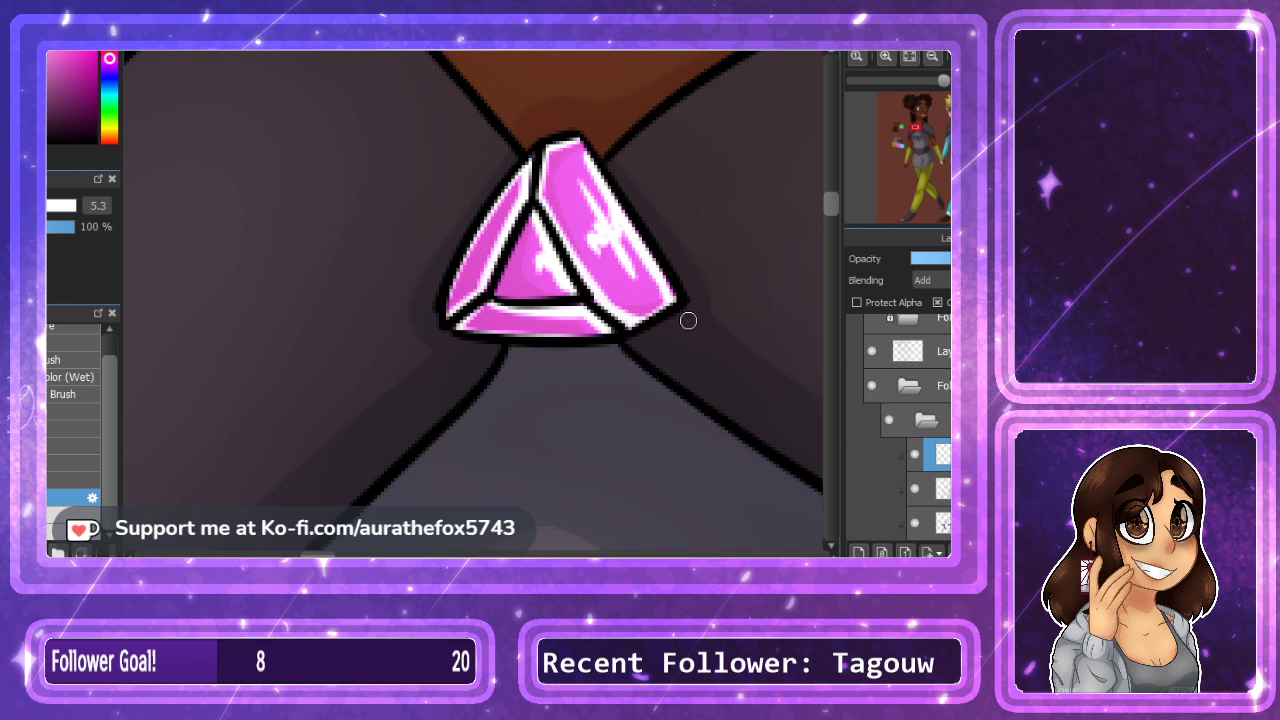
click(946, 258)
click(949, 258)
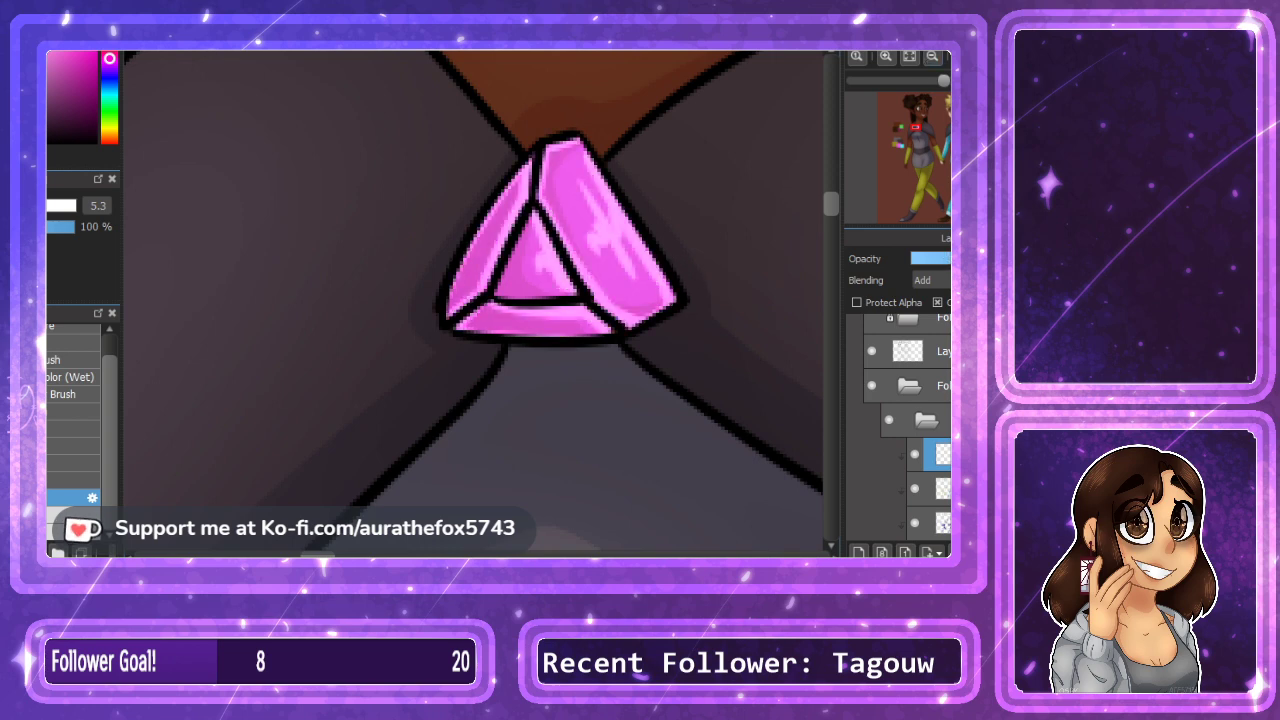
Add an empty Normal layer in the layer folder above the locked folders, ready for the eye colours.
click(933, 57)
key(ctrl+minus)
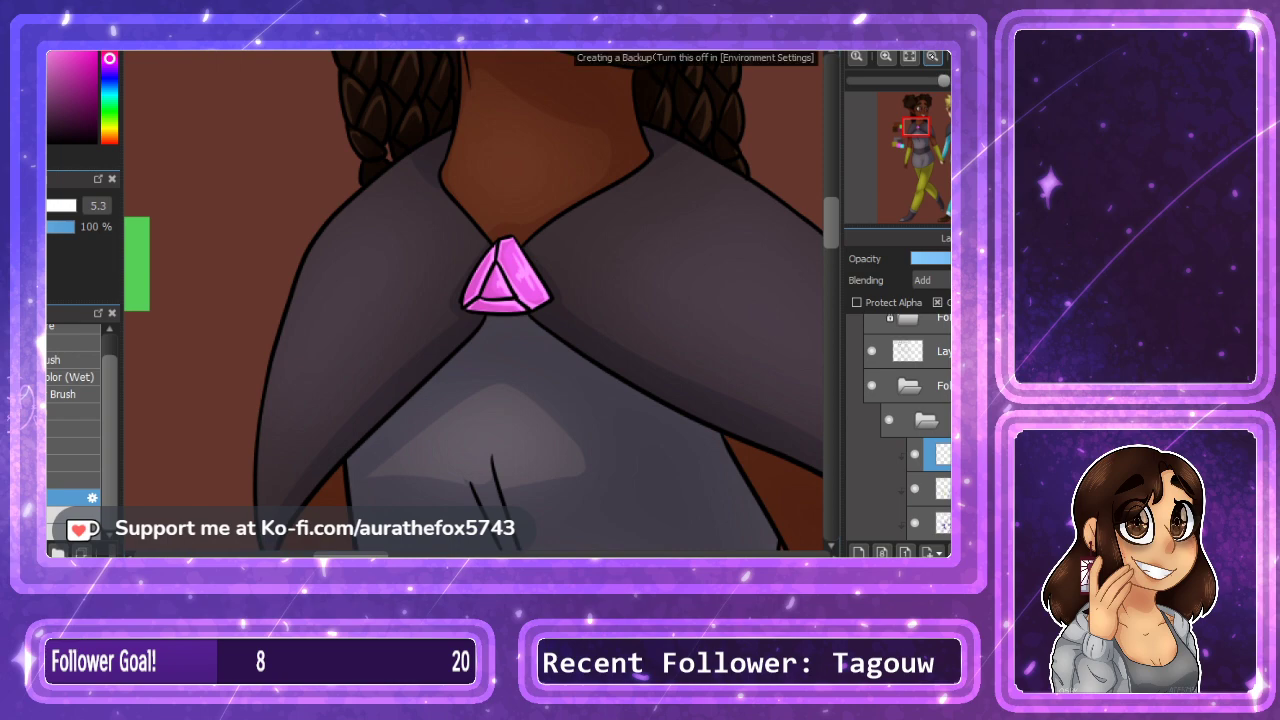
key(ctrl+minus)
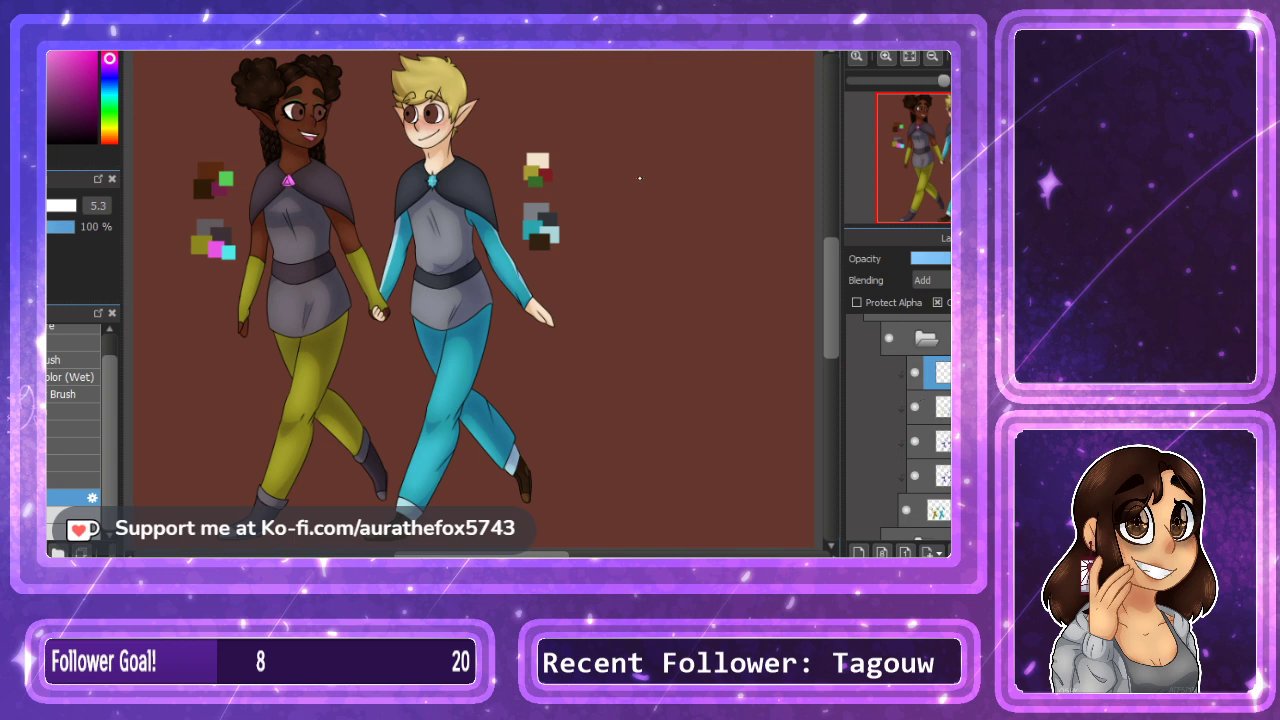
click(926, 339)
scroll(926, 339, up, 2)
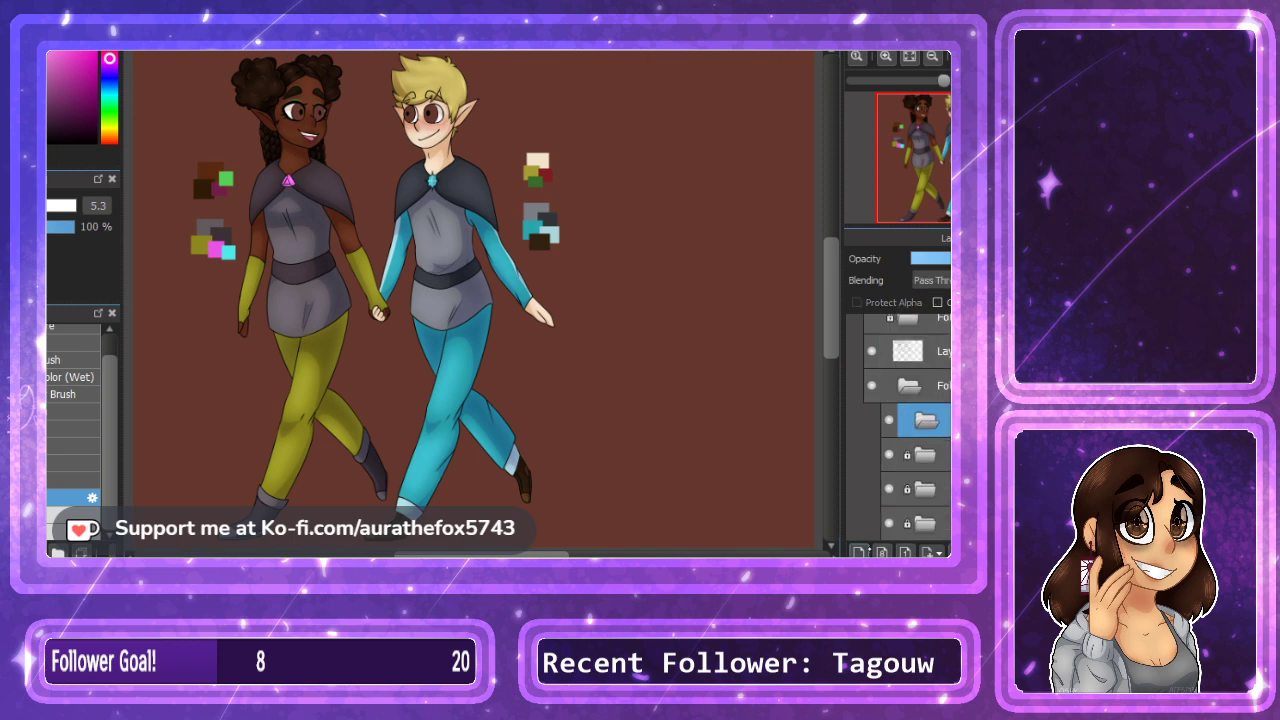
click(860, 552)
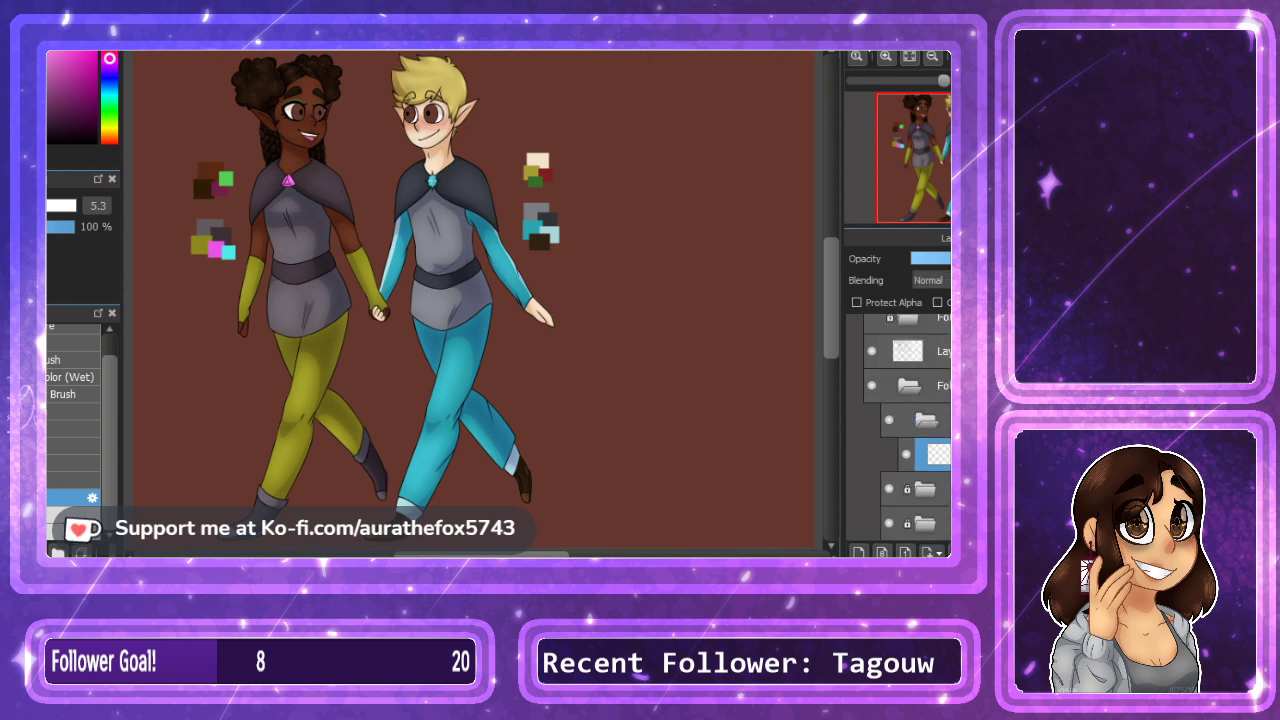
Pick the dark magenta from the dark-haired character's palette and fill her irises with it.
drag(237, 172, 471, 303)
scroll(471, 303, up, 6)
drag(464, 361, 492, 166)
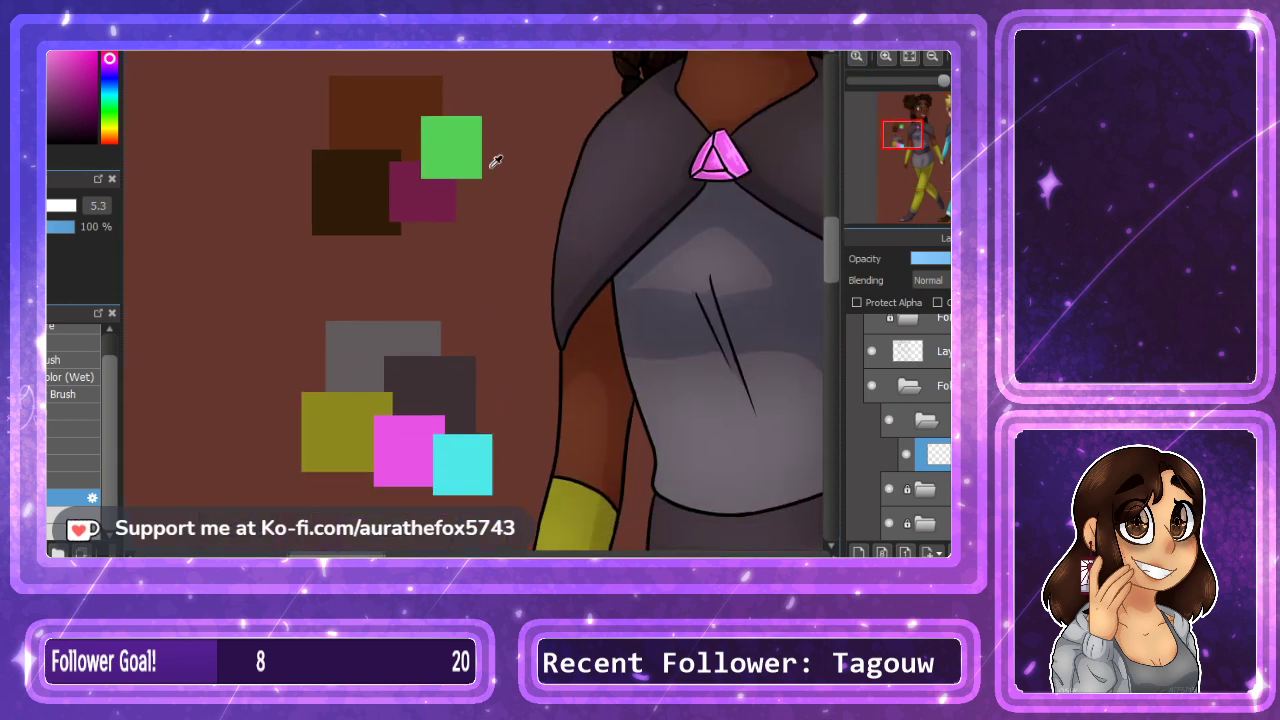
click(430, 204)
drag(740, 105, 417, 515)
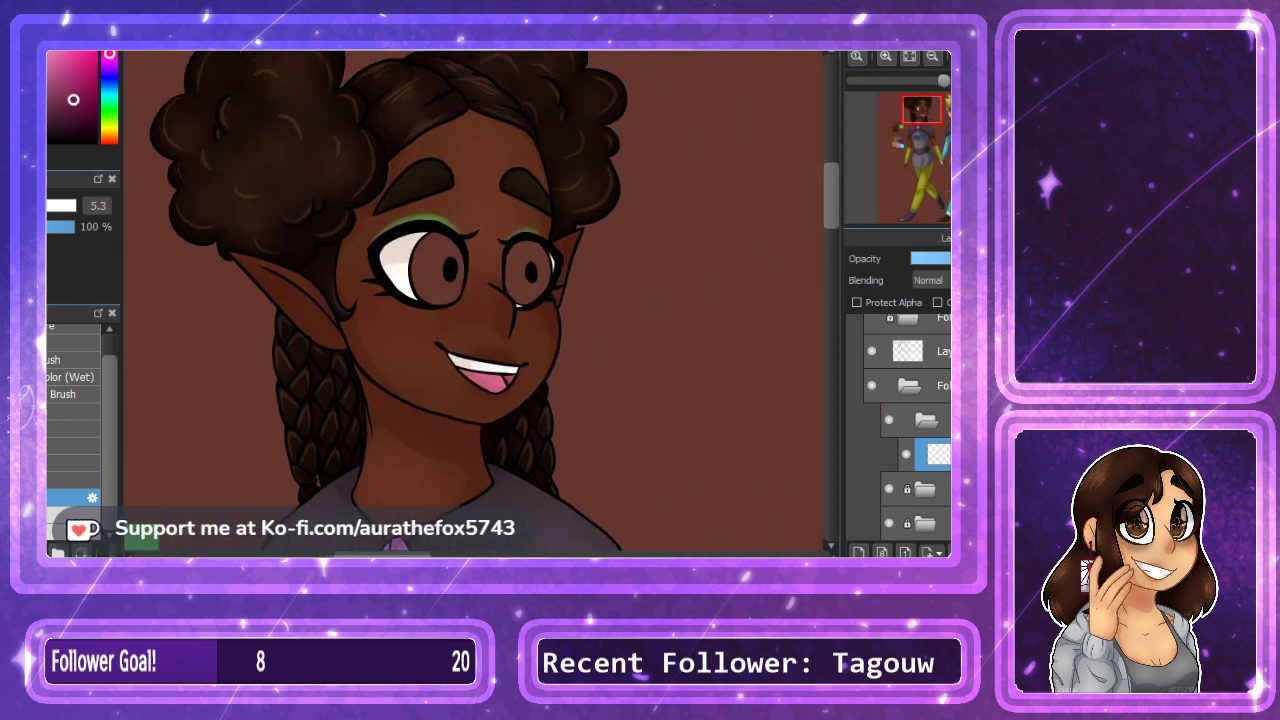
click(455, 284)
Fill both of the blond character's irises with the dark red from his palette.
drag(945, 133, 953, 108)
click(430, 95)
right_click(689, 258)
click(428, 274)
click(515, 262)
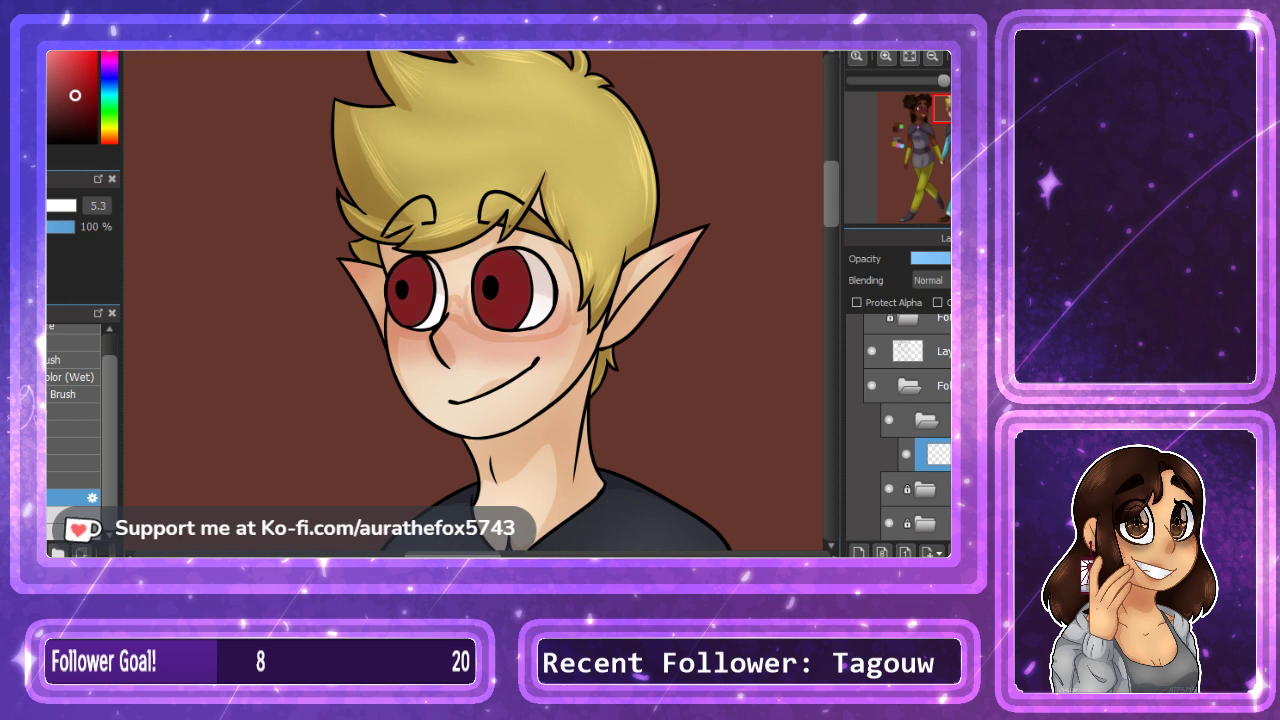
Add a layer clipped to the iris colours and set its blending to Multiply.
click(886, 57)
click(886, 57)
click(858, 551)
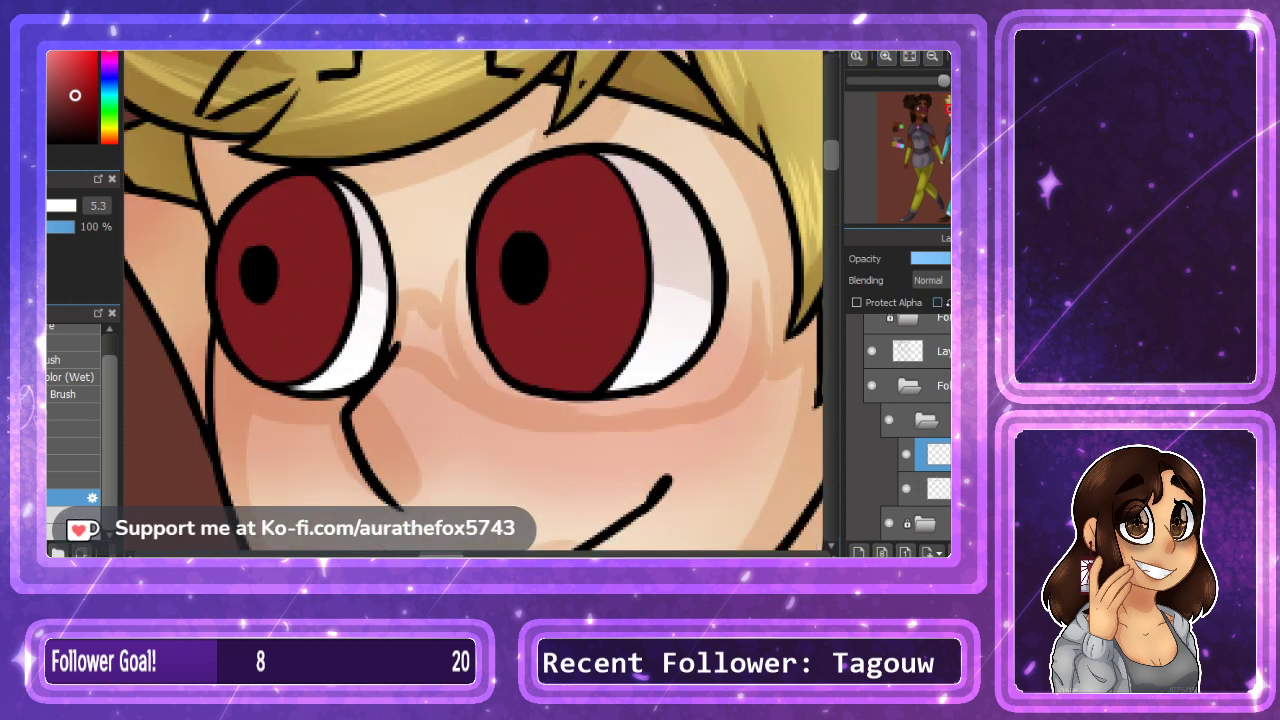
click(941, 303)
click(936, 282)
click(937, 304)
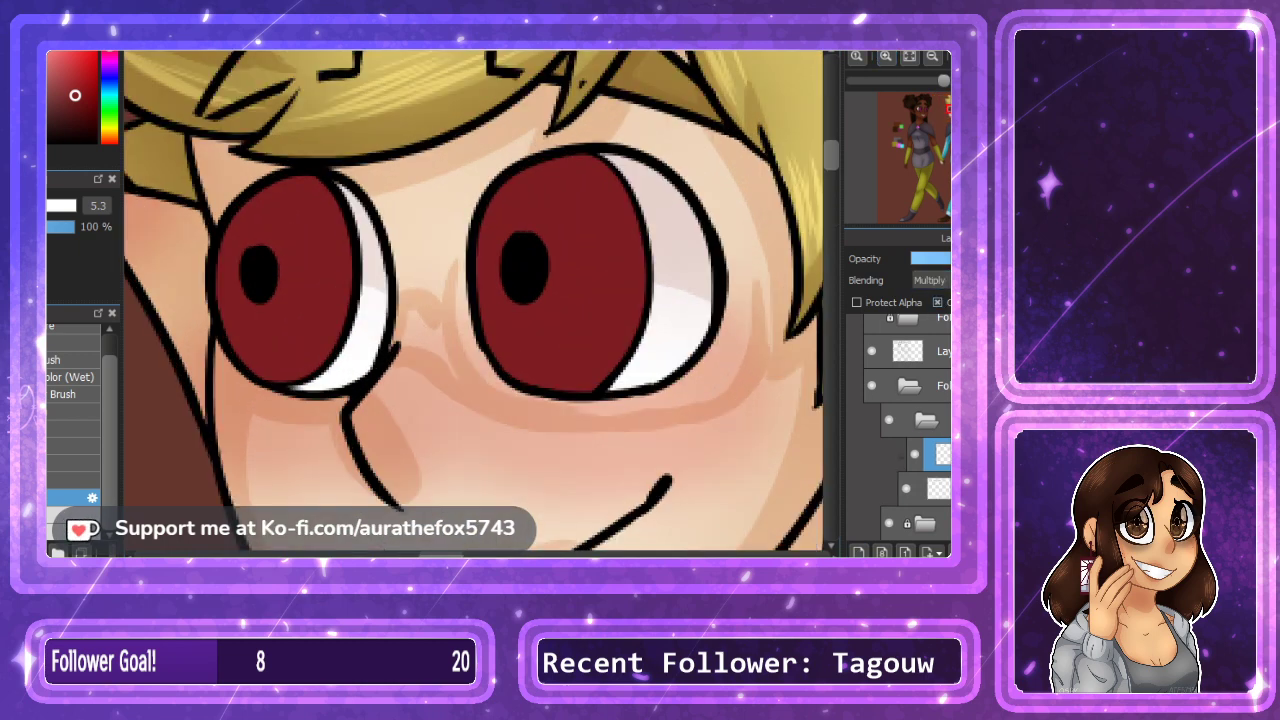
Shade the upper half of the blond character's larger iris in pink with a size 12.9, 100% opacity brush.
drag(109, 52, 109, 54)
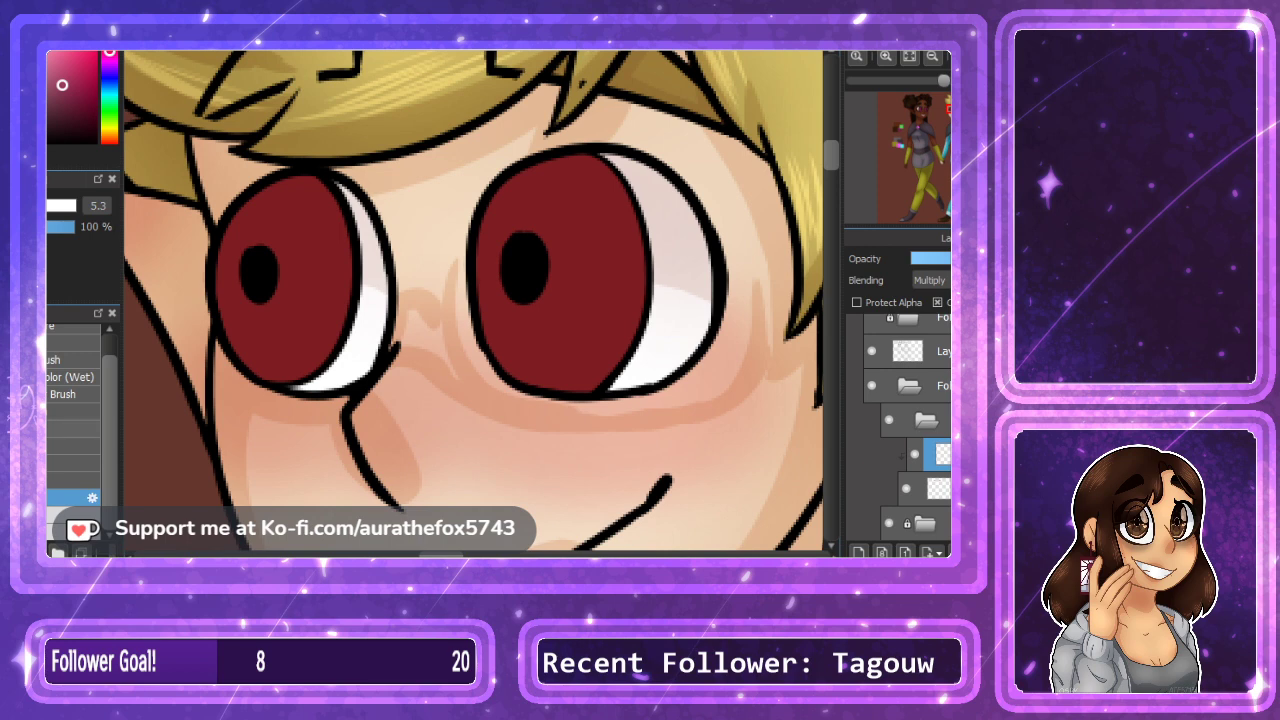
click(72, 481)
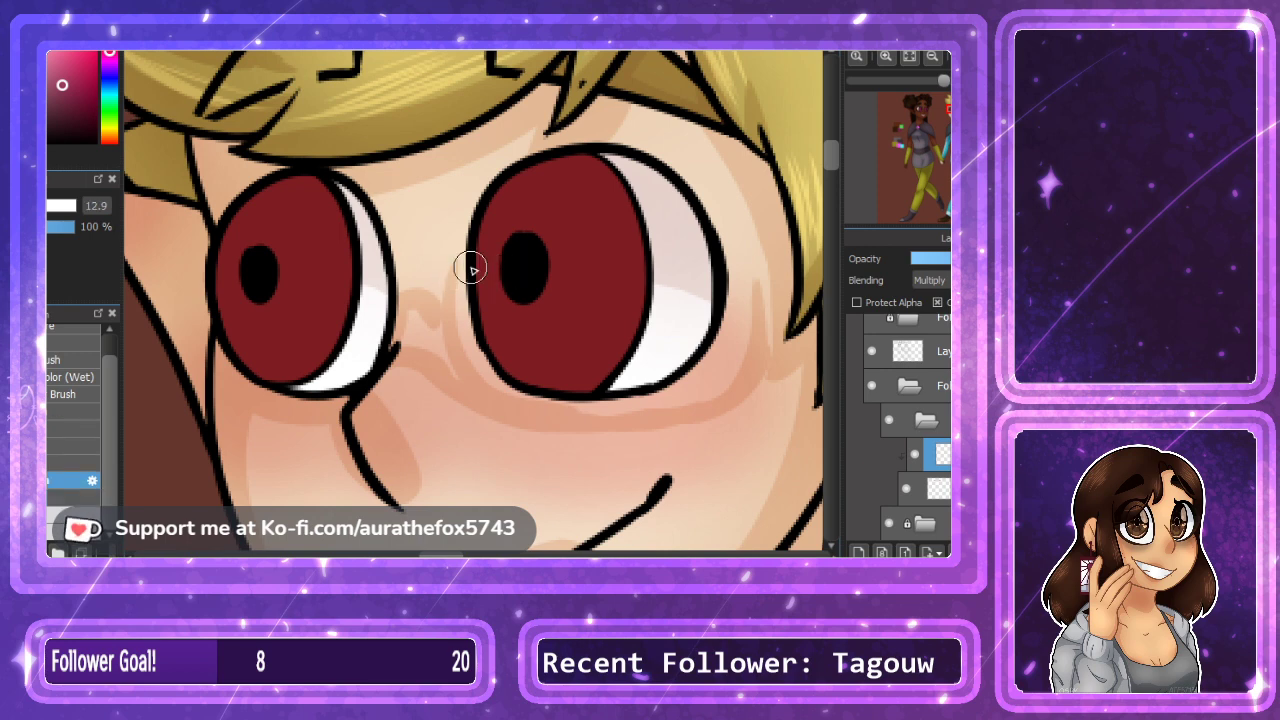
mouse_move(471, 268)
mouse_down()
mouse_move(554, 233)
mouse_move(665, 303)
mouse_move(626, 237)
mouse_move(443, 223)
mouse_move(457, 223)
mouse_move(485, 175)
mouse_move(551, 160)
mouse_up()
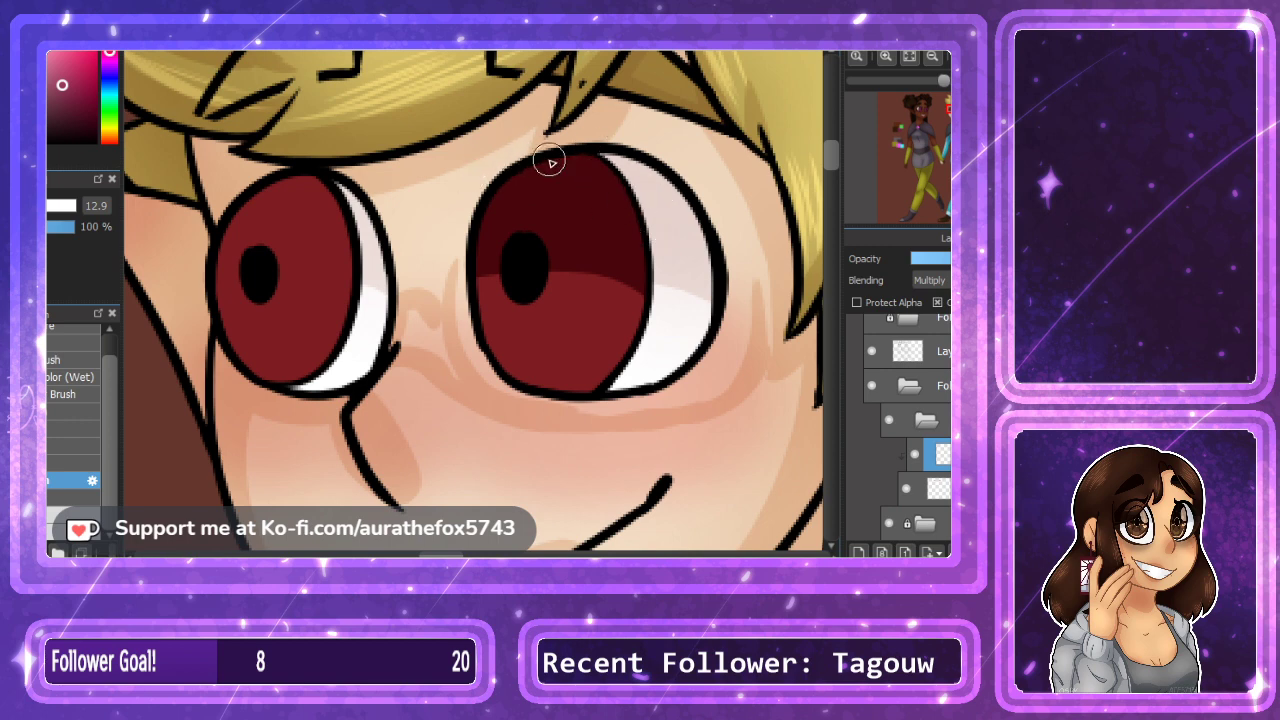
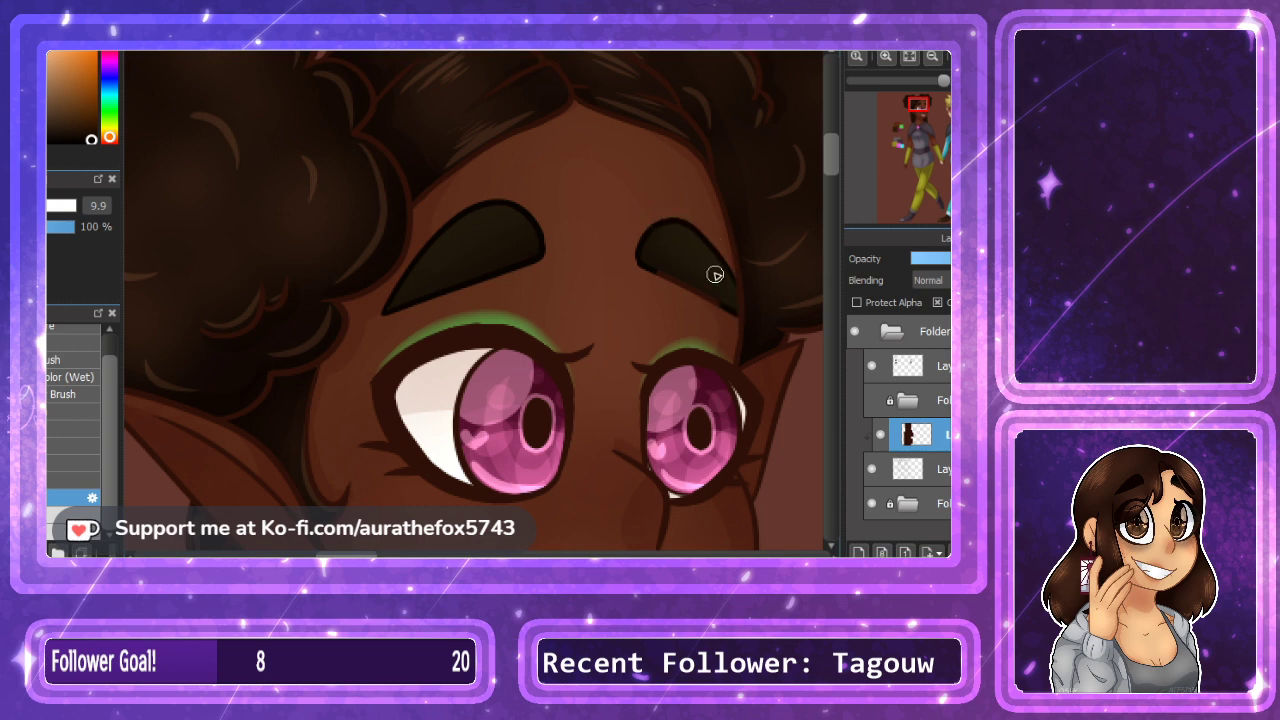
Recolour the line art of the curls beside the dark-haired character's ear and eye in near-black brown with a size 9.9 brush.
drag(302, 430, 346, 491)
drag(338, 554, 325, 554)
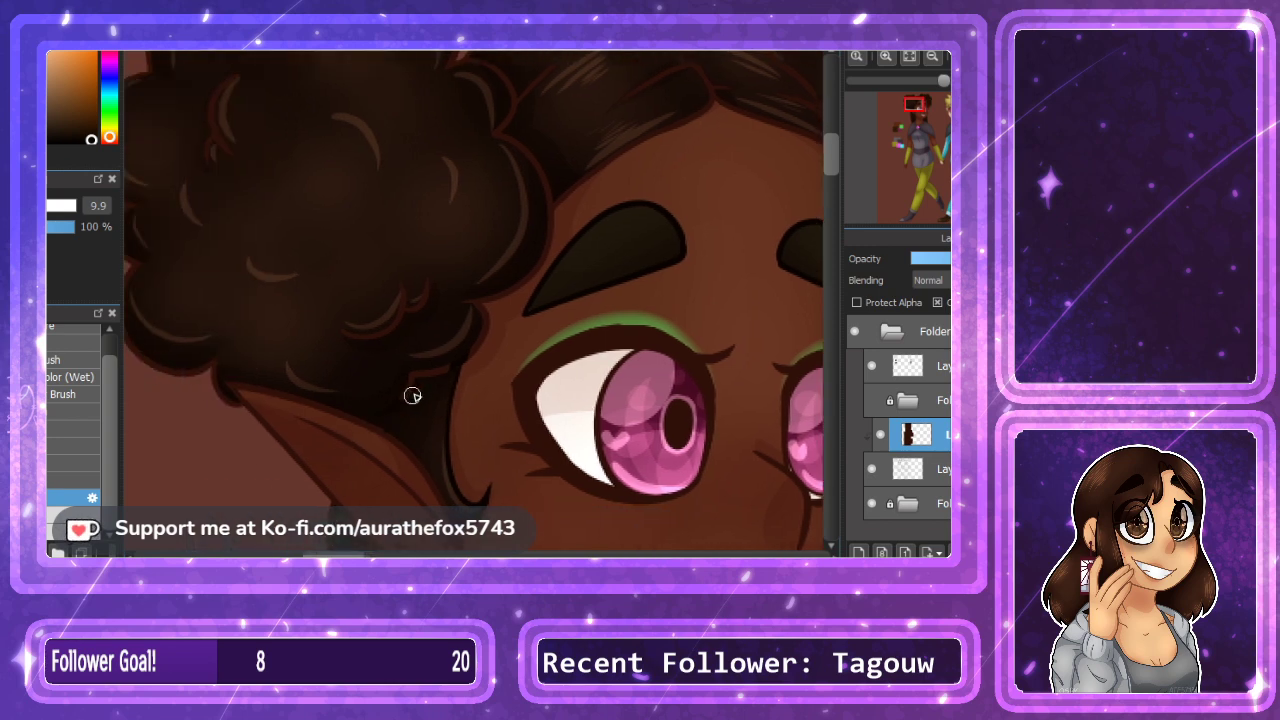
drag(342, 338, 396, 324)
drag(404, 288, 395, 320)
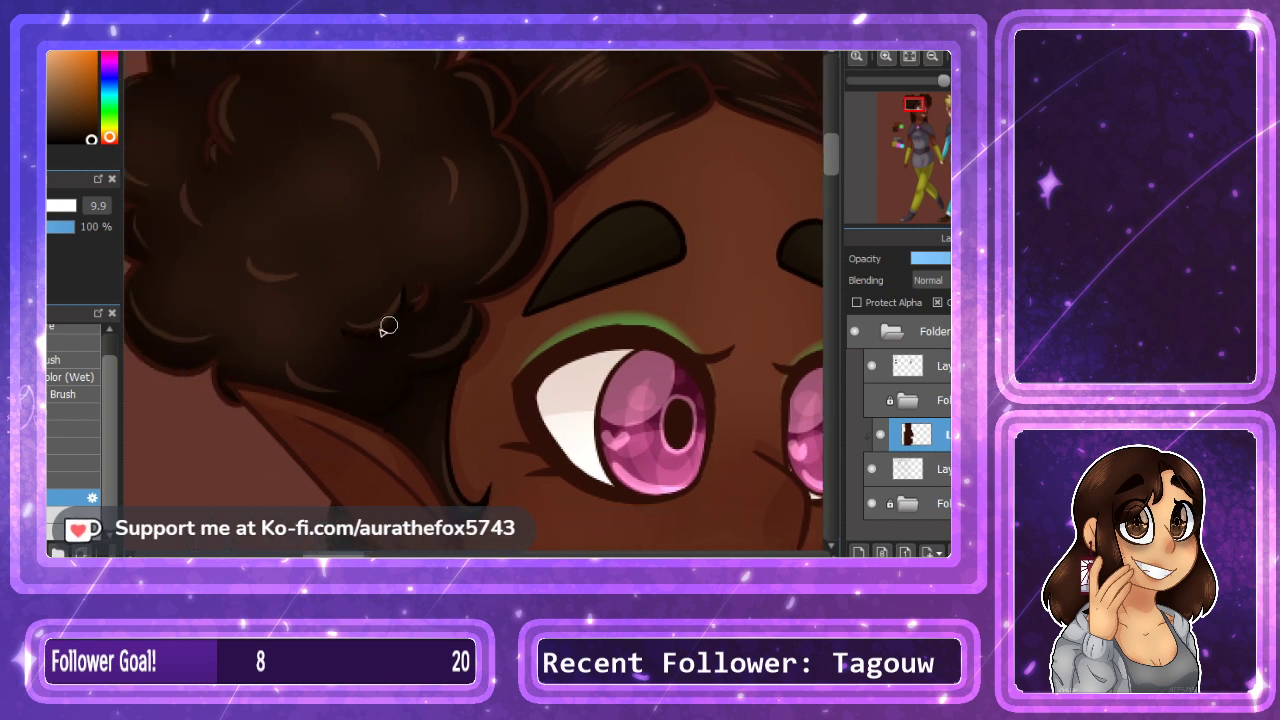
drag(462, 298, 480, 348)
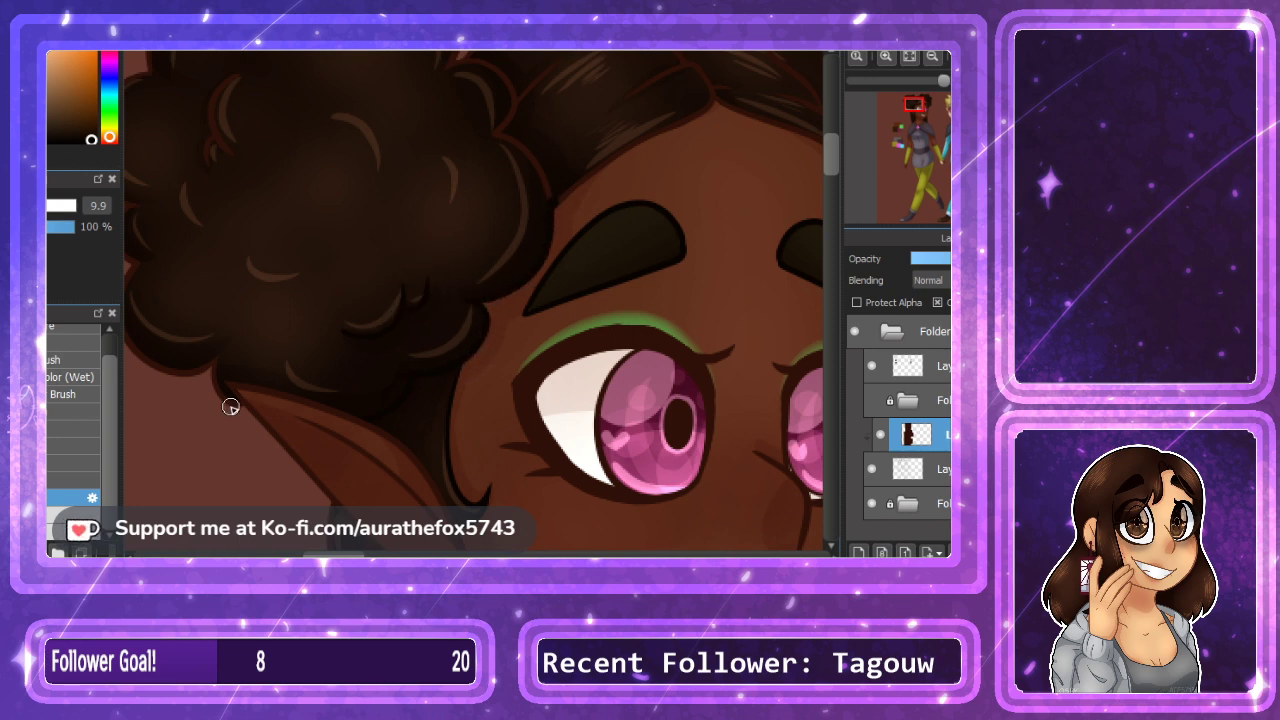
Recolour the outline and inner curl lines of her larger hair puff in near-black brown with a size 21 brush.
drag(325, 550, 313, 551)
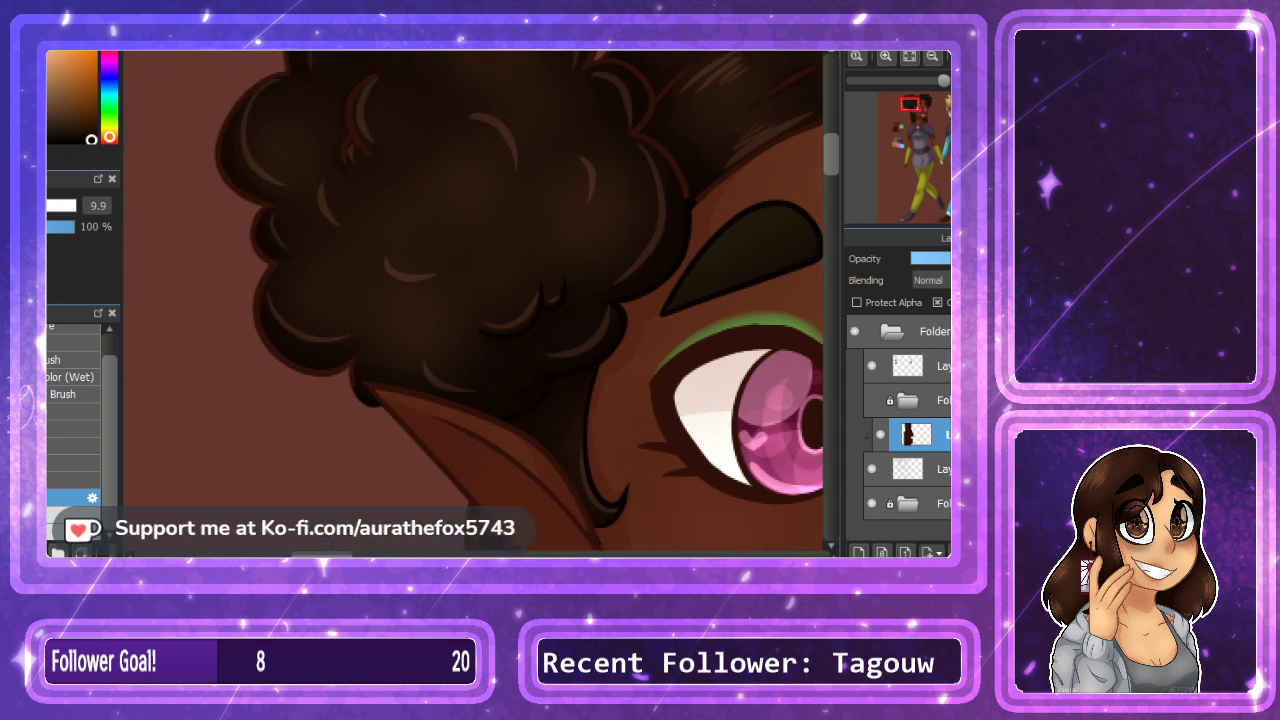
click(57, 479)
mouse_move(355, 352)
mouse_down()
mouse_move(290, 373)
mouse_move(256, 272)
mouse_move(269, 204)
mouse_move(215, 160)
mouse_move(273, 81)
mouse_move(353, 73)
mouse_move(379, 145)
mouse_up()
scroll(791, 126, up, 3)
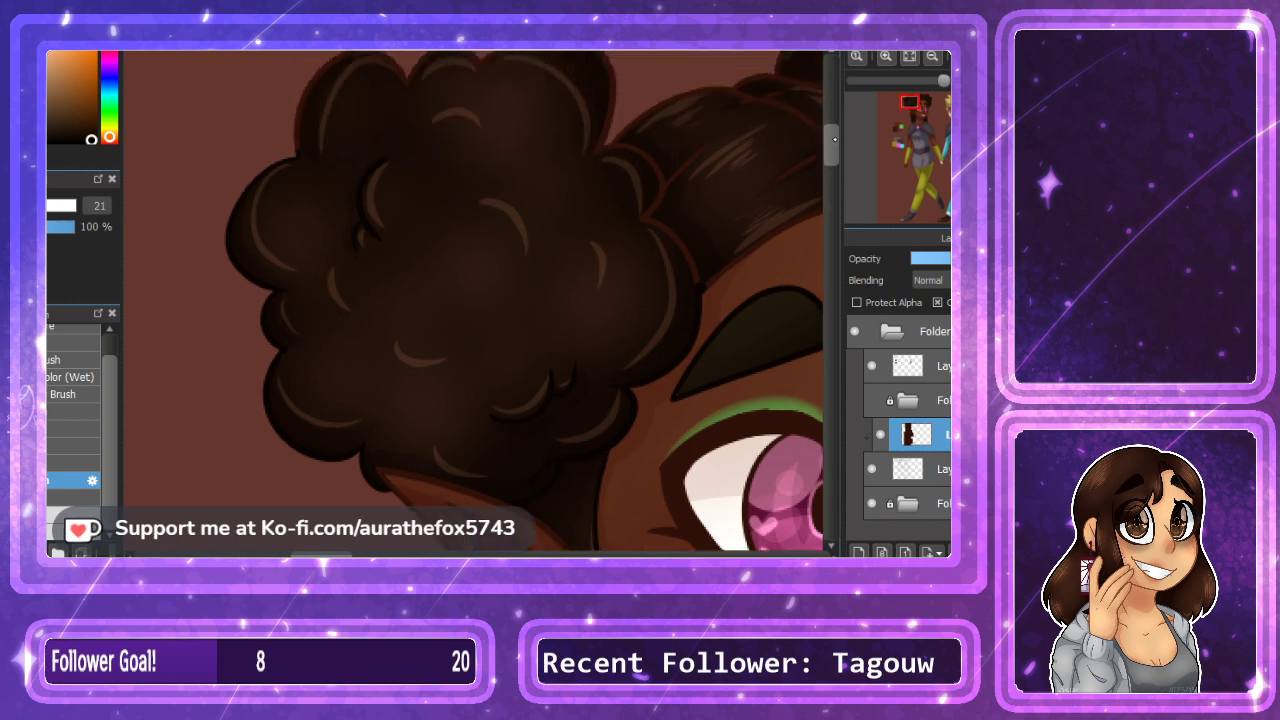
mouse_move(418, 151)
mouse_down()
mouse_move(476, 177)
mouse_move(528, 127)
mouse_move(612, 161)
mouse_move(583, 261)
mouse_move(630, 234)
mouse_move(646, 308)
mouse_move(682, 312)
mouse_move(695, 371)
mouse_up()
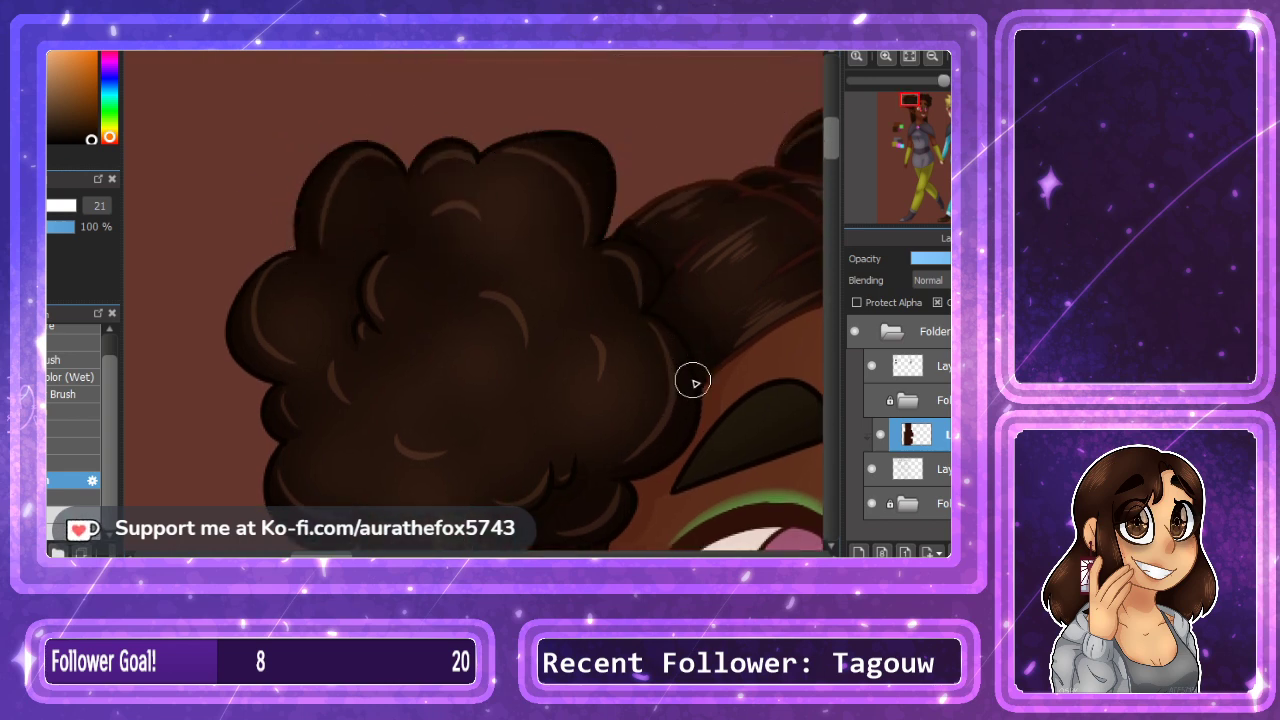
Recolour the lines of her parted front hair and the top edge of the smaller hair puff in near-black brown.
scroll(386, 545, right, 5)
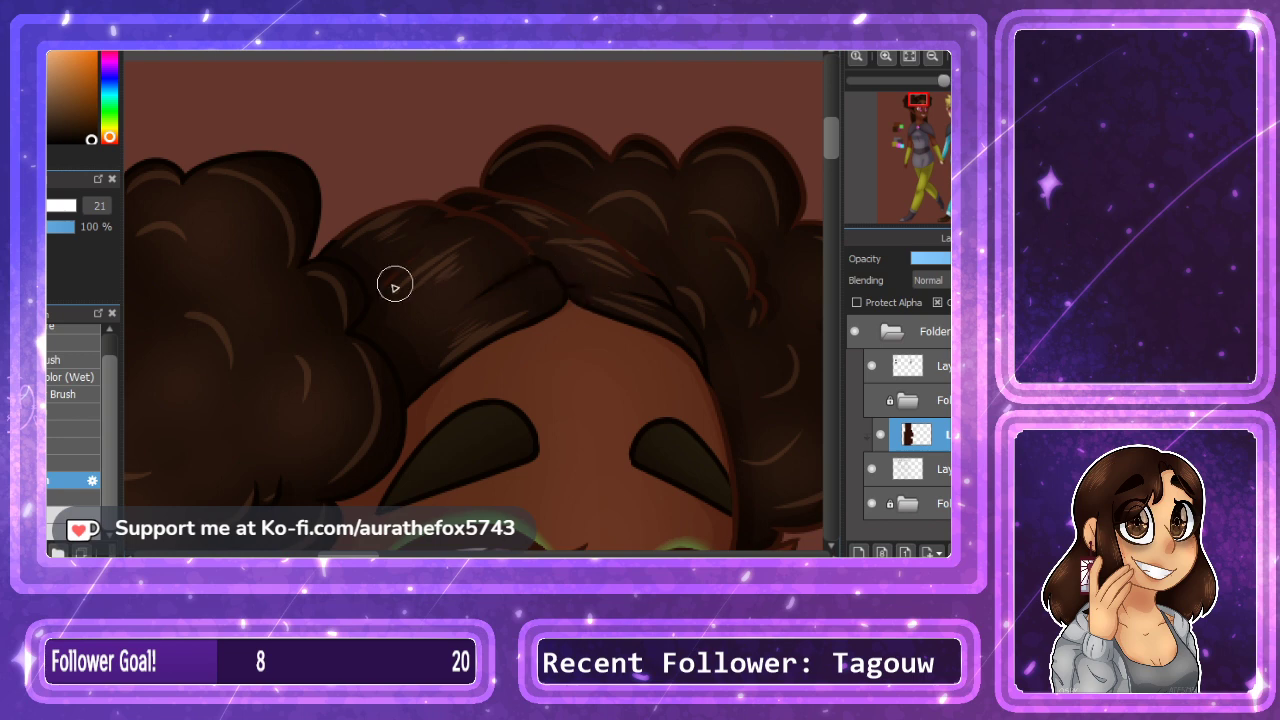
mouse_move(541, 280)
mouse_down()
mouse_move(545, 205)
mouse_move(675, 293)
mouse_move(716, 346)
mouse_up()
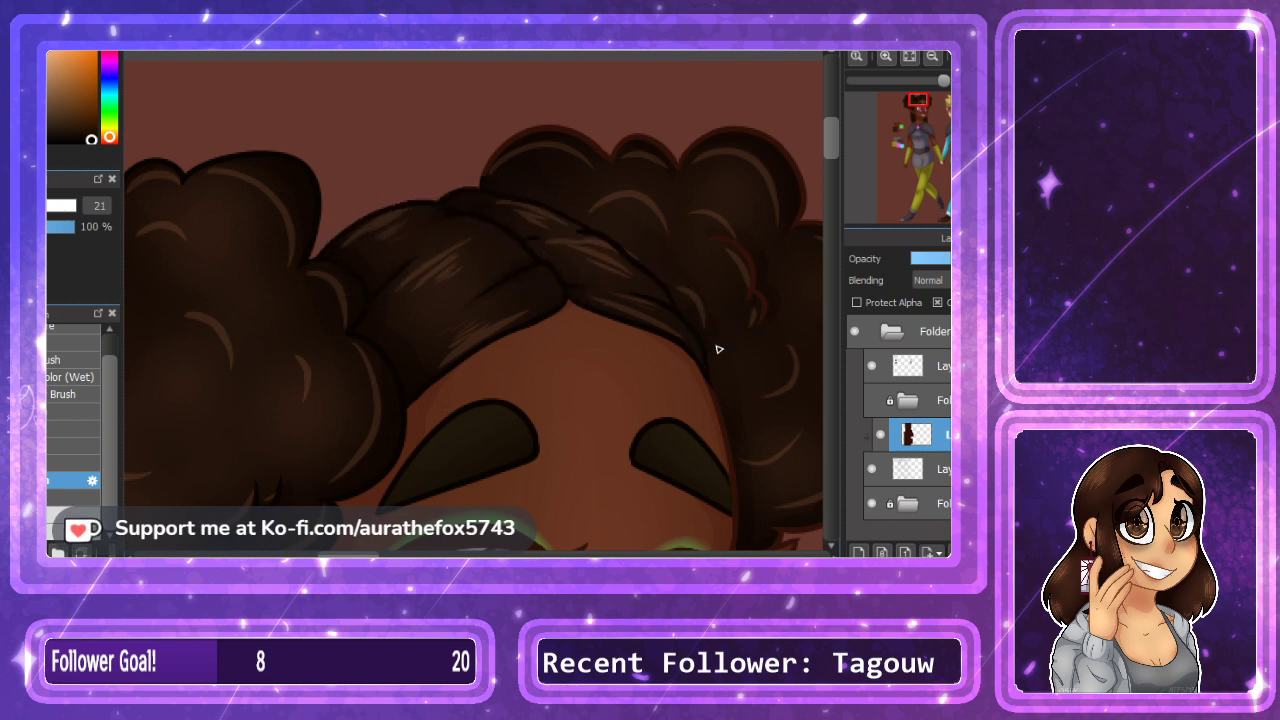
mouse_move(486, 200)
mouse_down()
mouse_move(711, 134)
mouse_move(786, 156)
mouse_up()
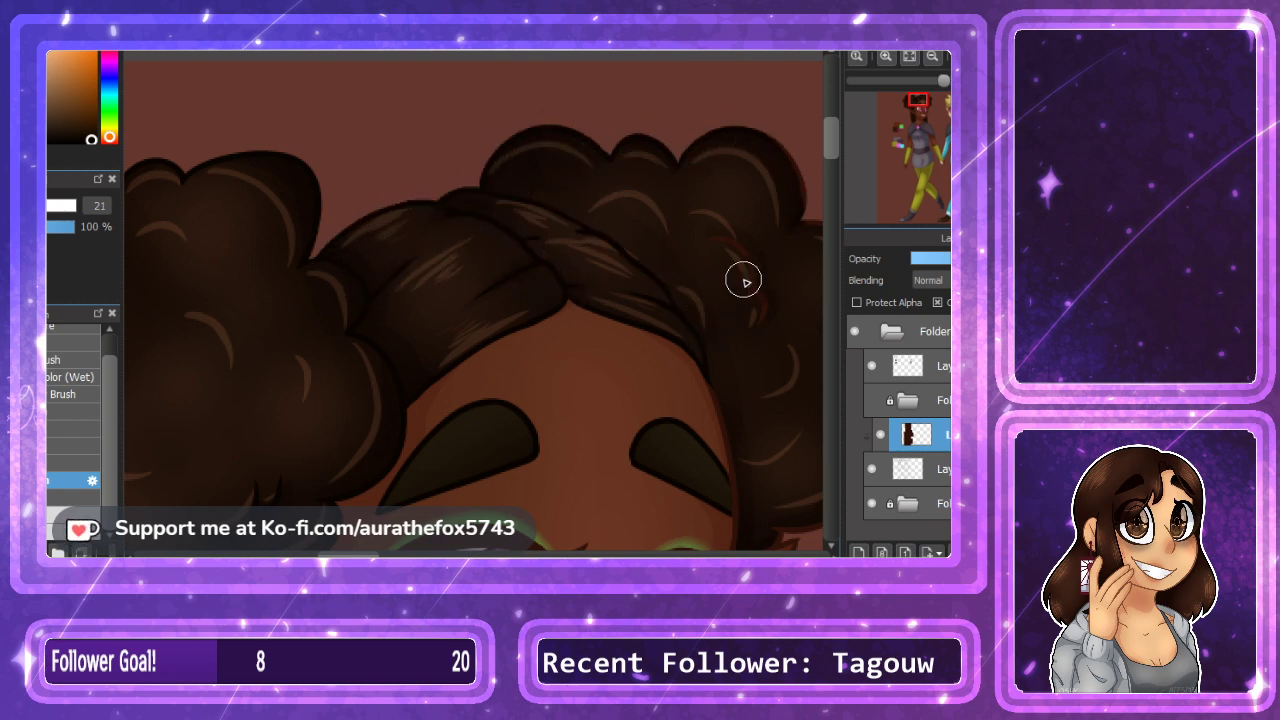
Recolour the remaining outline and inner curl lines of the smaller hair puff in near-black brown.
drag(369, 555, 389, 555)
mouse_move(502, 132)
mouse_down()
mouse_move(555, 182)
mouse_move(622, 315)
mouse_move(588, 328)
mouse_move(611, 374)
mouse_move(577, 514)
mouse_move(562, 514)
mouse_up()
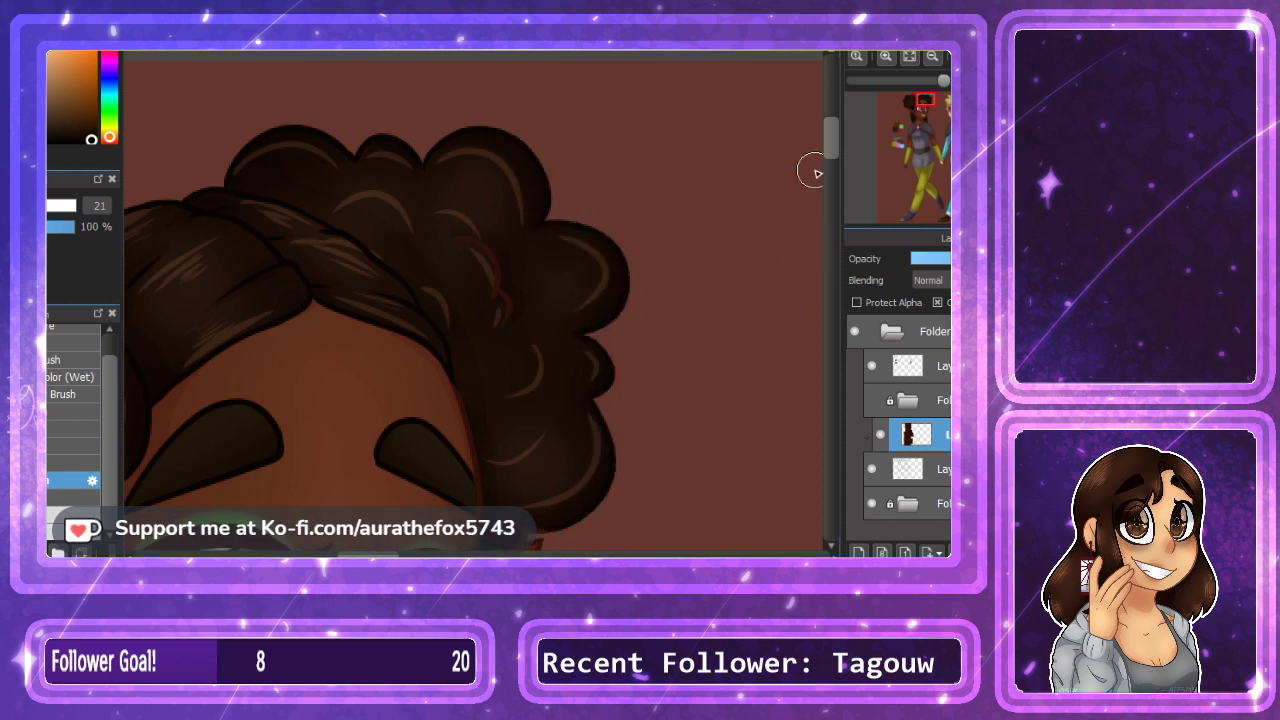
drag(830, 137, 830, 153)
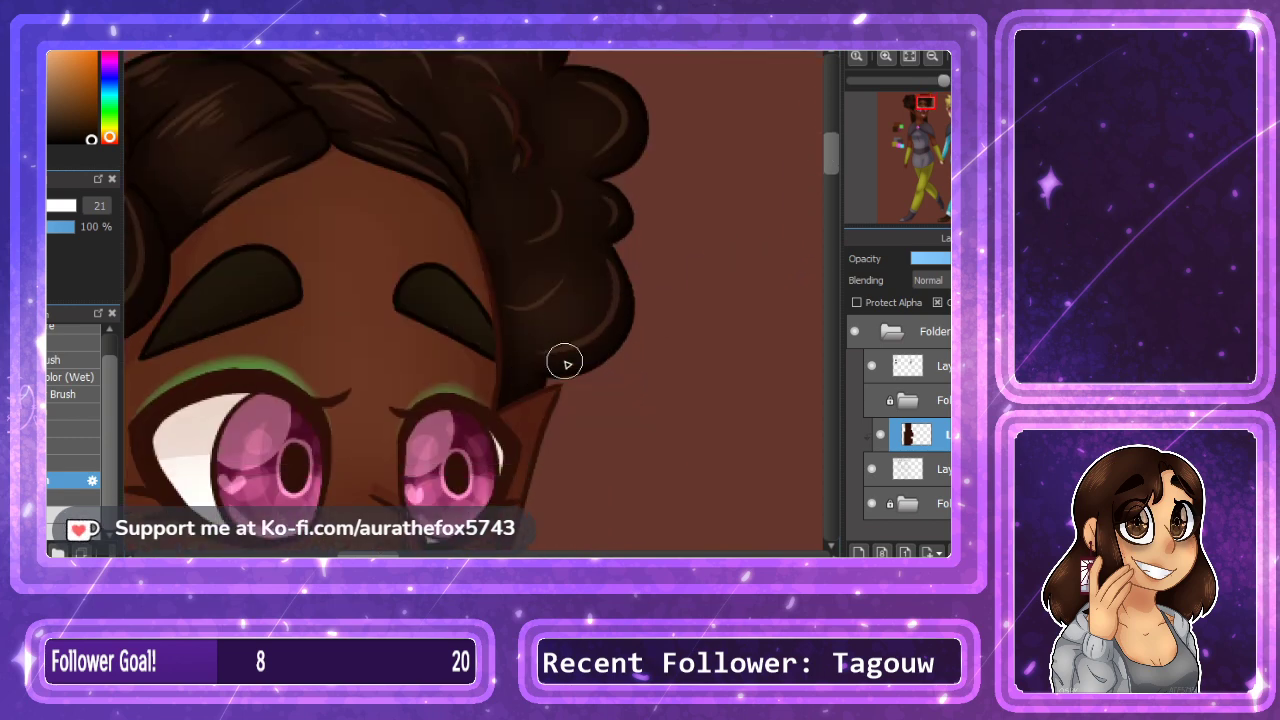
scroll(563, 134, up, 2)
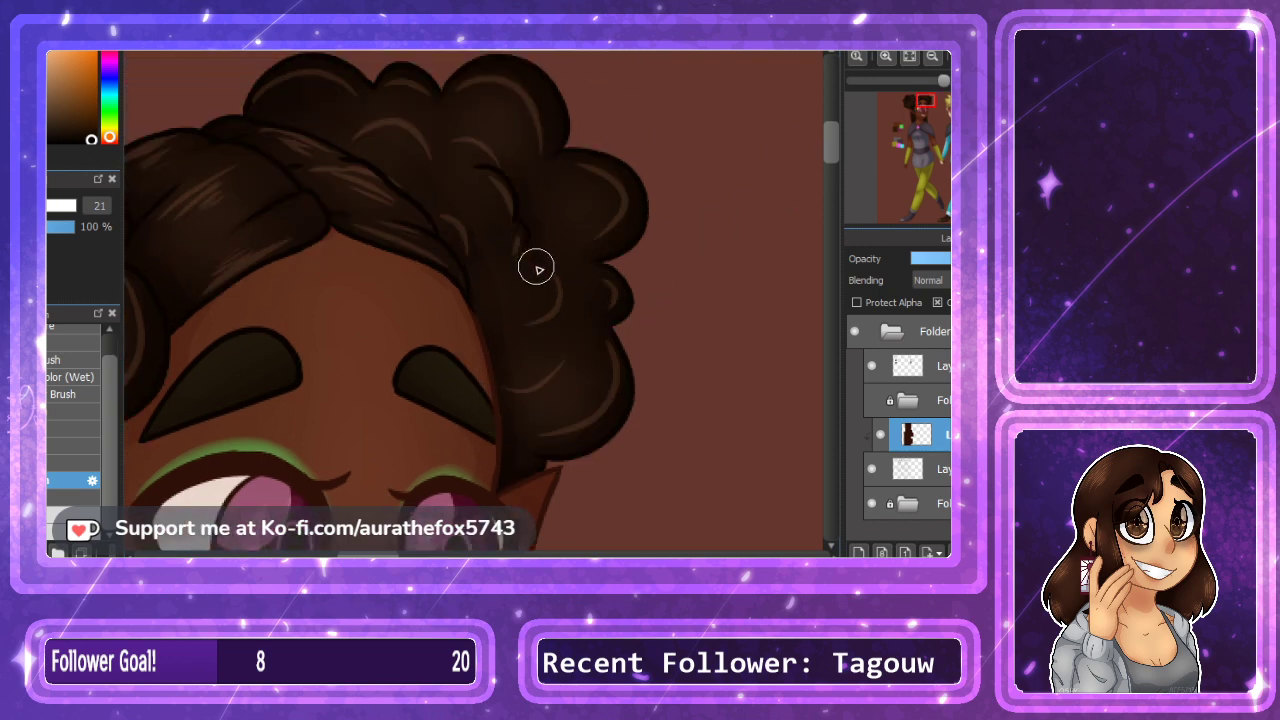
Darken the line art of the braid below her chin, using brush size 21 and then 9.9 near the jaw.
drag(831, 144, 831, 191)
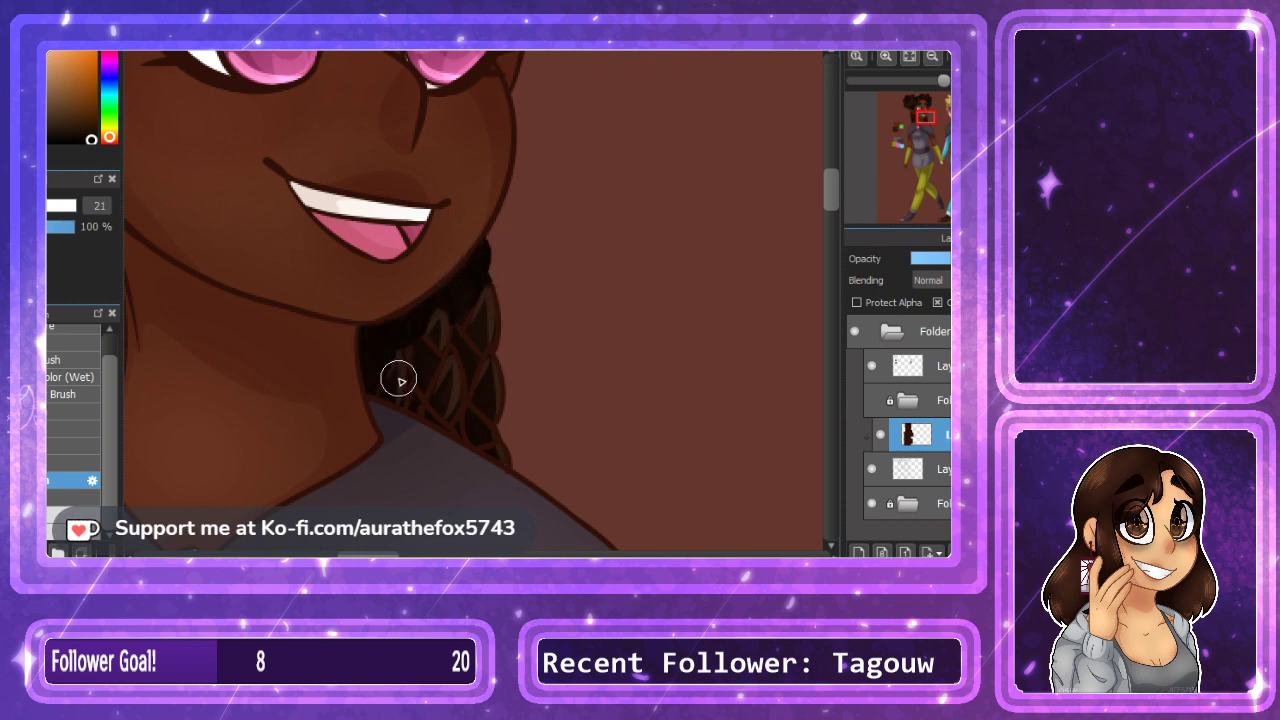
mouse_move(381, 385)
mouse_down()
mouse_move(418, 386)
mouse_move(420, 363)
mouse_move(500, 442)
mouse_move(471, 386)
mouse_move(434, 354)
mouse_move(455, 326)
mouse_move(491, 320)
mouse_move(513, 348)
mouse_up()
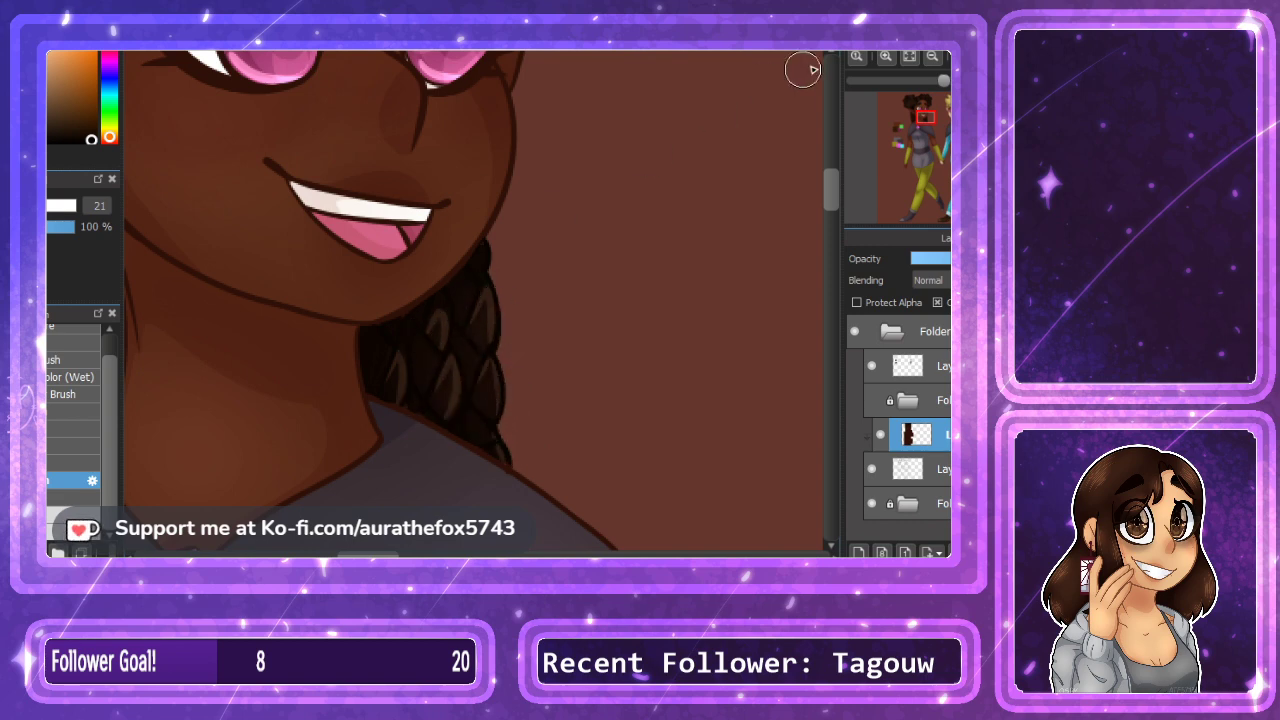
scroll(684, 121, up, 1)
click(60, 497)
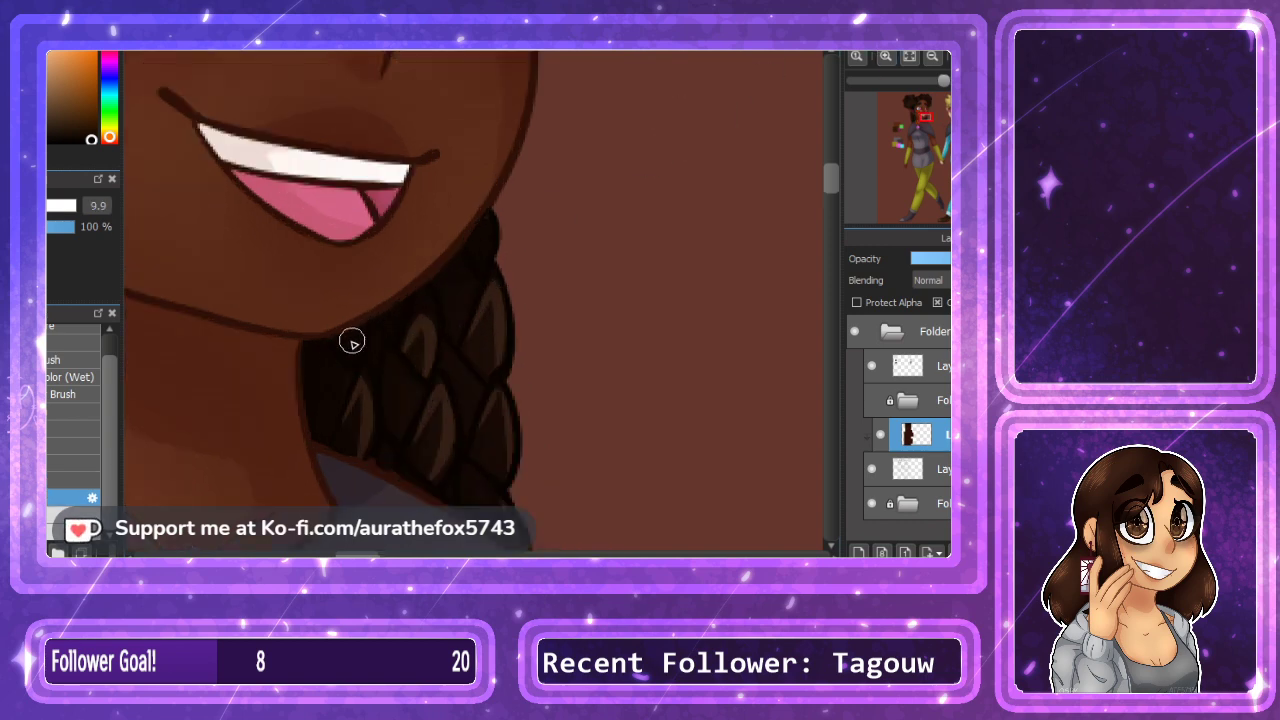
Recolour the inner edge of the braid below her large ear in near-black brown with a size 9.9 brush, mirroring the canvas view.
drag(366, 554, 320, 554)
drag(911, 117, 912, 120)
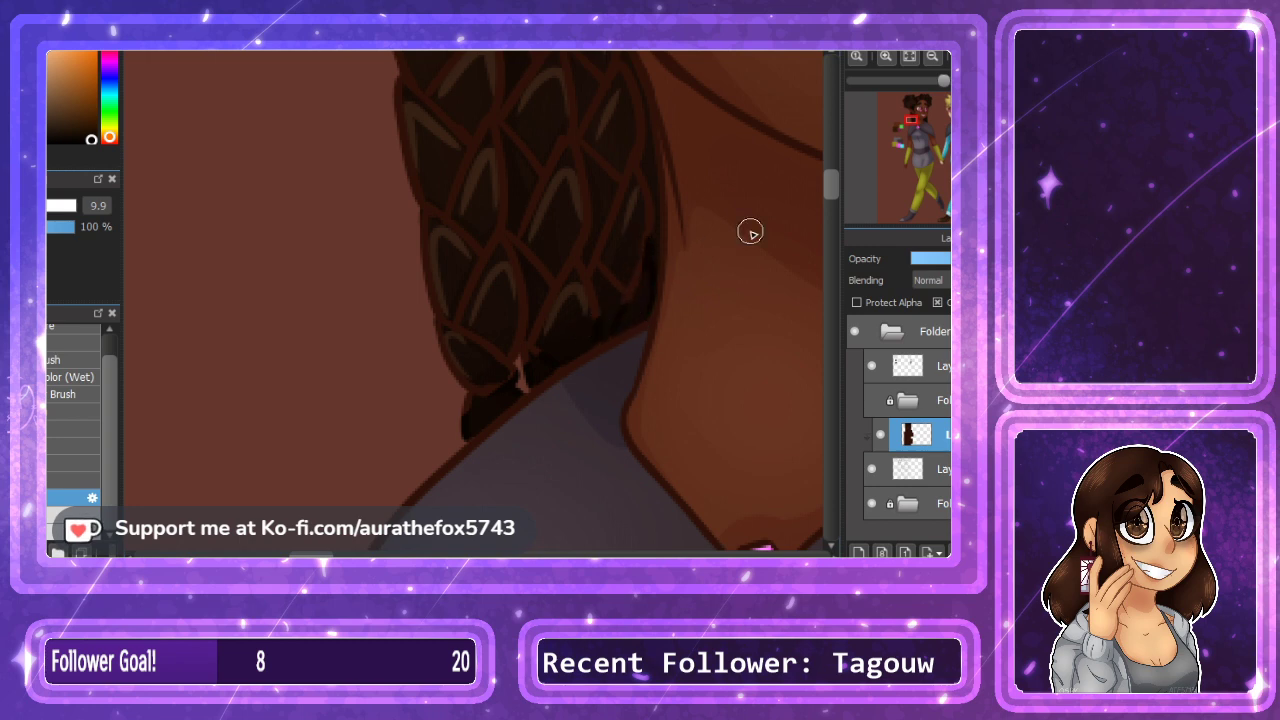
drag(830, 178, 830, 161)
key(Down)
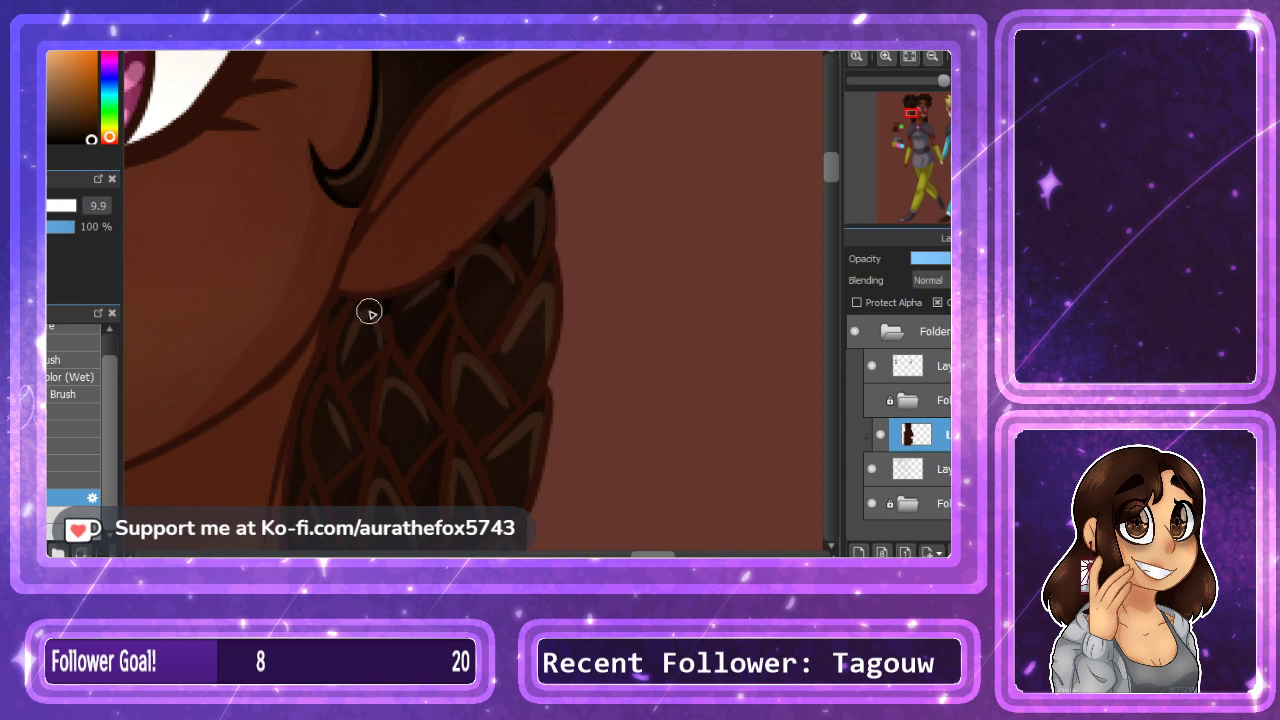
drag(334, 314, 336, 375)
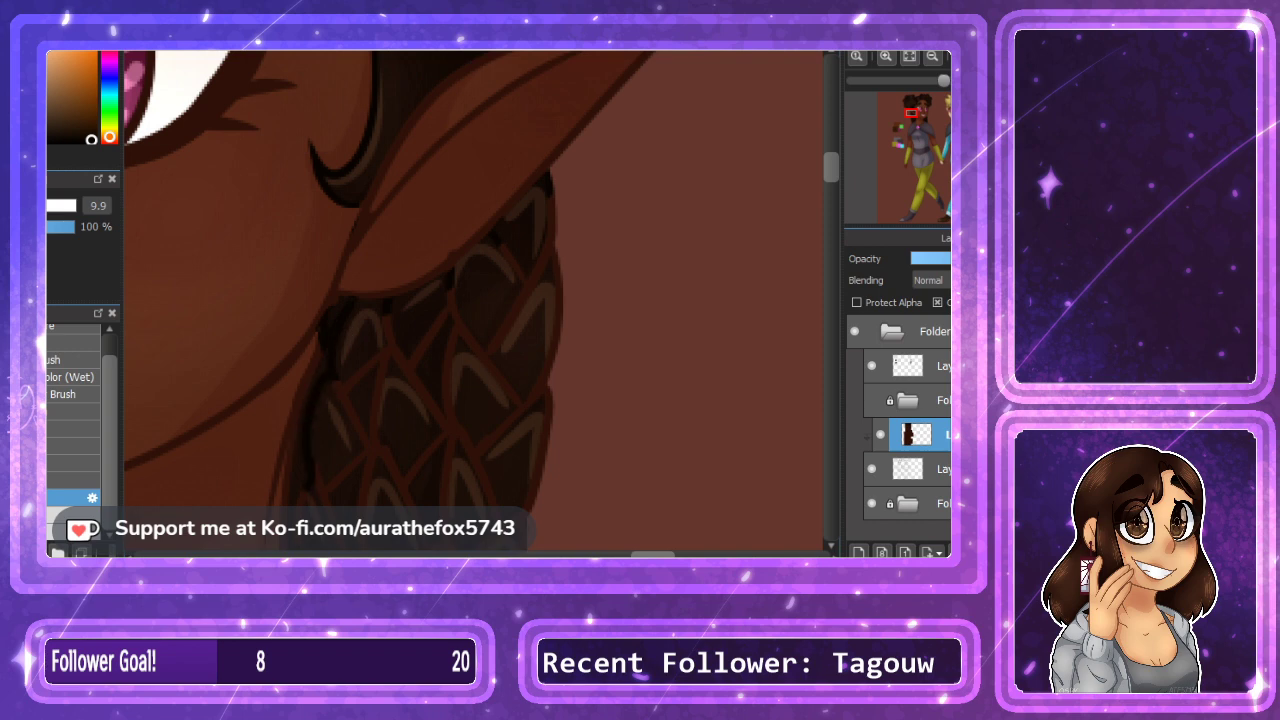
Recolour the rest of that braid's line art in near-black brown with a size 21 brush and restore the unmirrored view.
key(h)
drag(836, 174, 836, 185)
click(70, 481)
mouse_move(433, 351)
mouse_down()
mouse_move(395, 145)
mouse_move(436, 218)
mouse_move(464, 205)
mouse_move(499, 289)
mouse_move(459, 247)
mouse_move(489, 378)
mouse_move(442, 410)
mouse_move(450, 366)
mouse_move(500, 422)
mouse_move(449, 489)
mouse_move(476, 474)
mouse_move(488, 488)
mouse_move(520, 430)
mouse_move(542, 443)
mouse_move(512, 484)
mouse_move(511, 351)
mouse_move(556, 432)
mouse_move(577, 348)
mouse_move(594, 428)
mouse_move(614, 326)
mouse_move(615, 416)
mouse_move(637, 330)
mouse_move(624, 259)
mouse_move(591, 329)
mouse_move(565, 258)
mouse_move(589, 244)
mouse_move(574, 189)
mouse_move(587, 166)
mouse_move(532, 219)
mouse_move(520, 157)
mouse_move(545, 132)
mouse_move(498, 182)
mouse_move(498, 98)
mouse_move(459, 147)
mouse_move(386, 155)
mouse_up()
drag(831, 180, 831, 166)
key(Down)
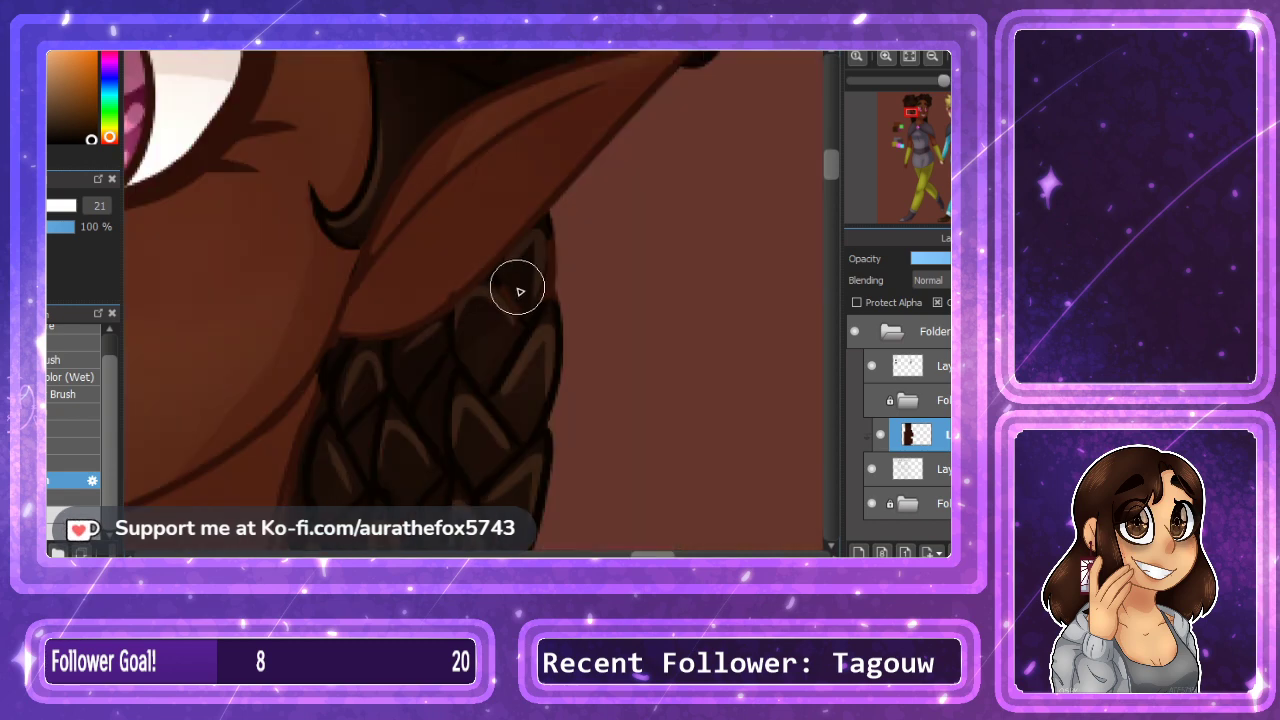
key(h)
Add another clipped layer directly above the line art layer, beneath the existing line-colour layer.
click(909, 57)
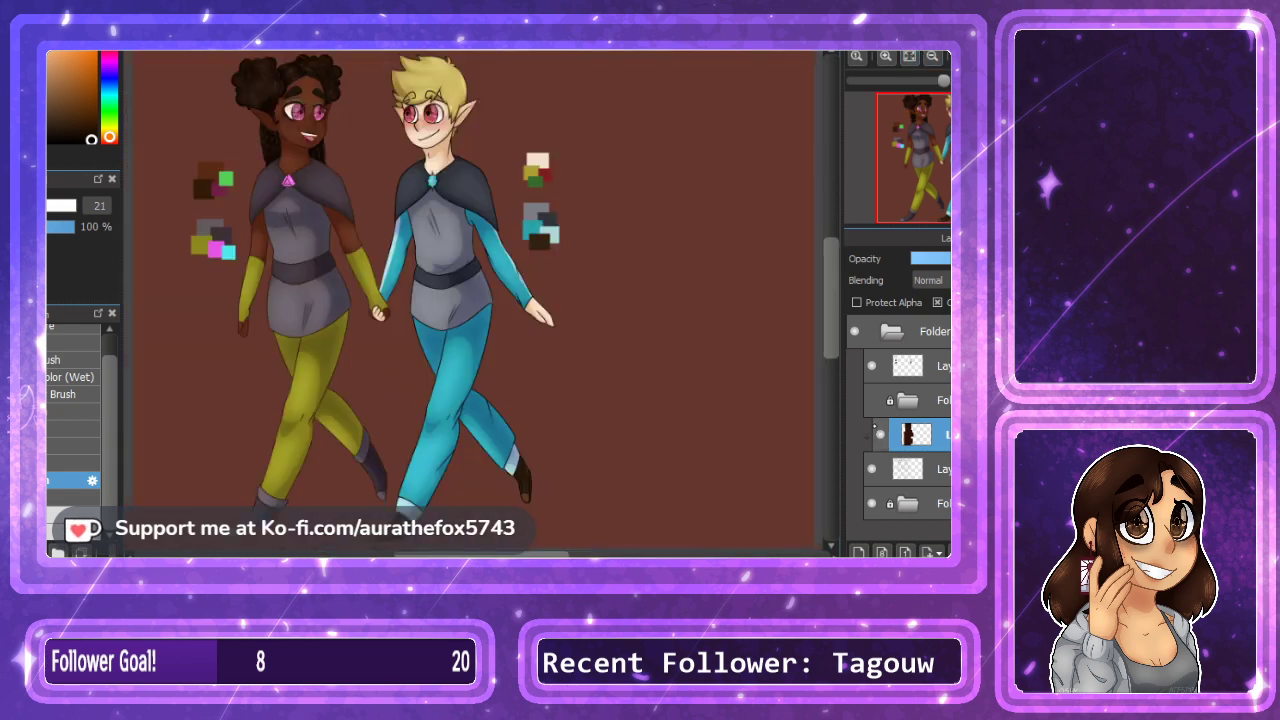
click(936, 469)
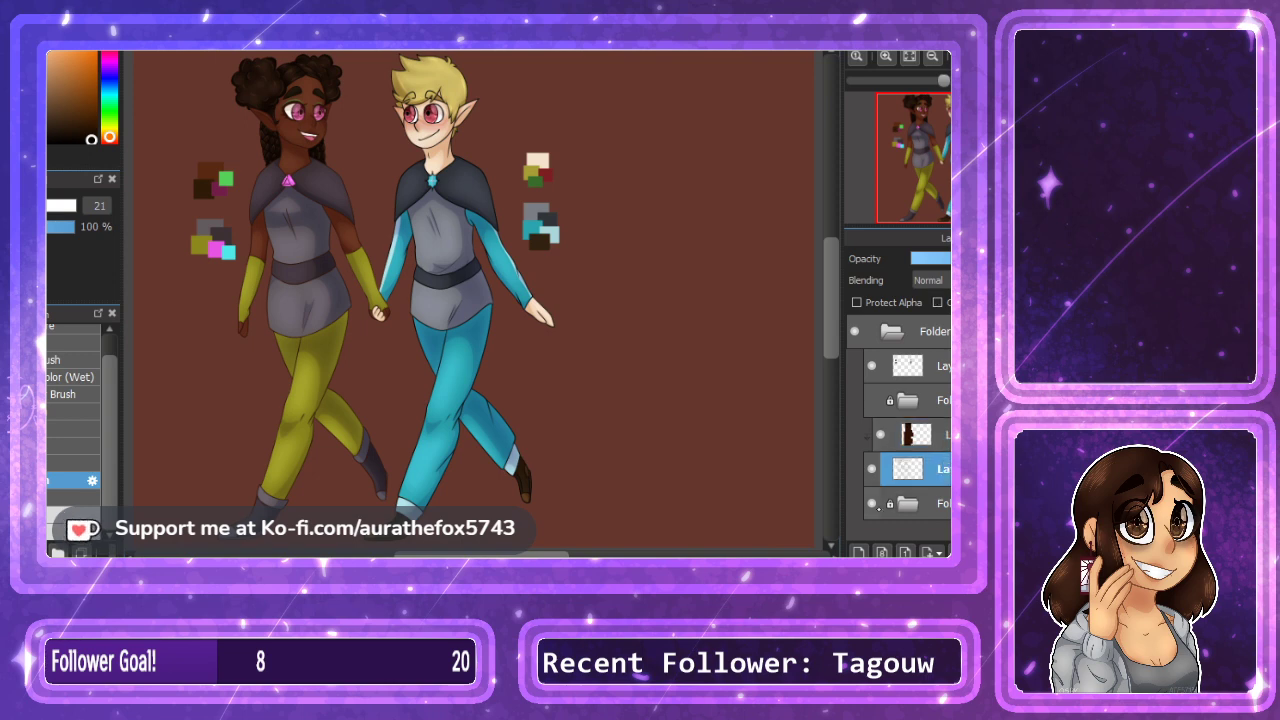
click(859, 552)
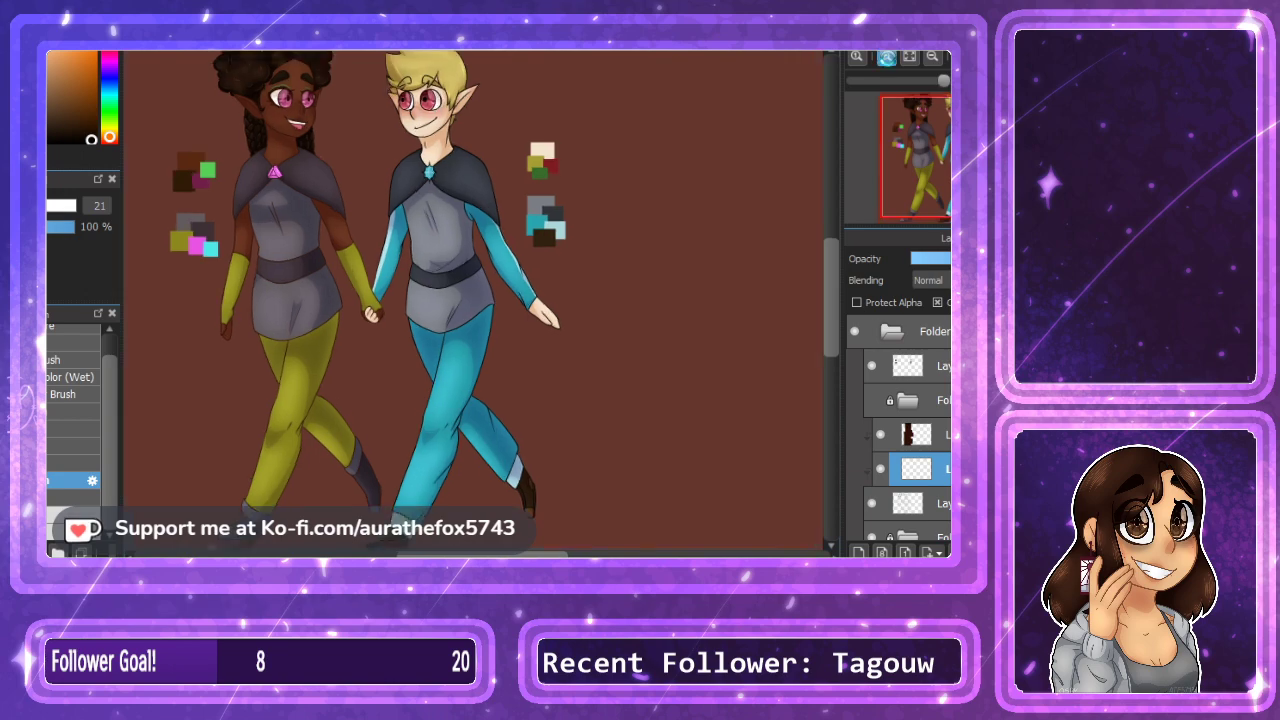
Sample the teal swatch's dark shade and recolour the blond character's line art in dark teal on the new clipped layer.
scroll(517, 188, up, 5)
alt+click(517, 188)
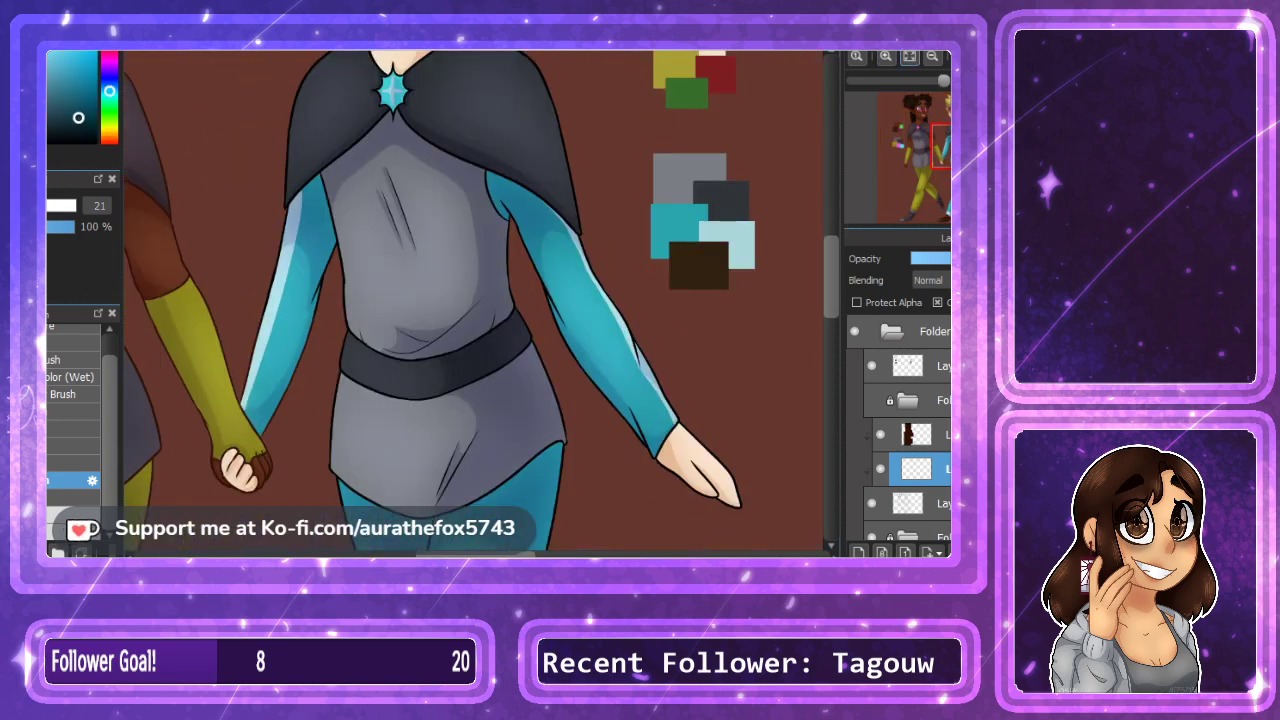
scroll(452, 231, down, 5)
mouse_move(386, 63)
mouse_down()
mouse_move(440, 98)
mouse_move(558, 357)
mouse_move(571, 434)
mouse_move(501, 438)
mouse_up()
drag(391, 405, 574, 548)
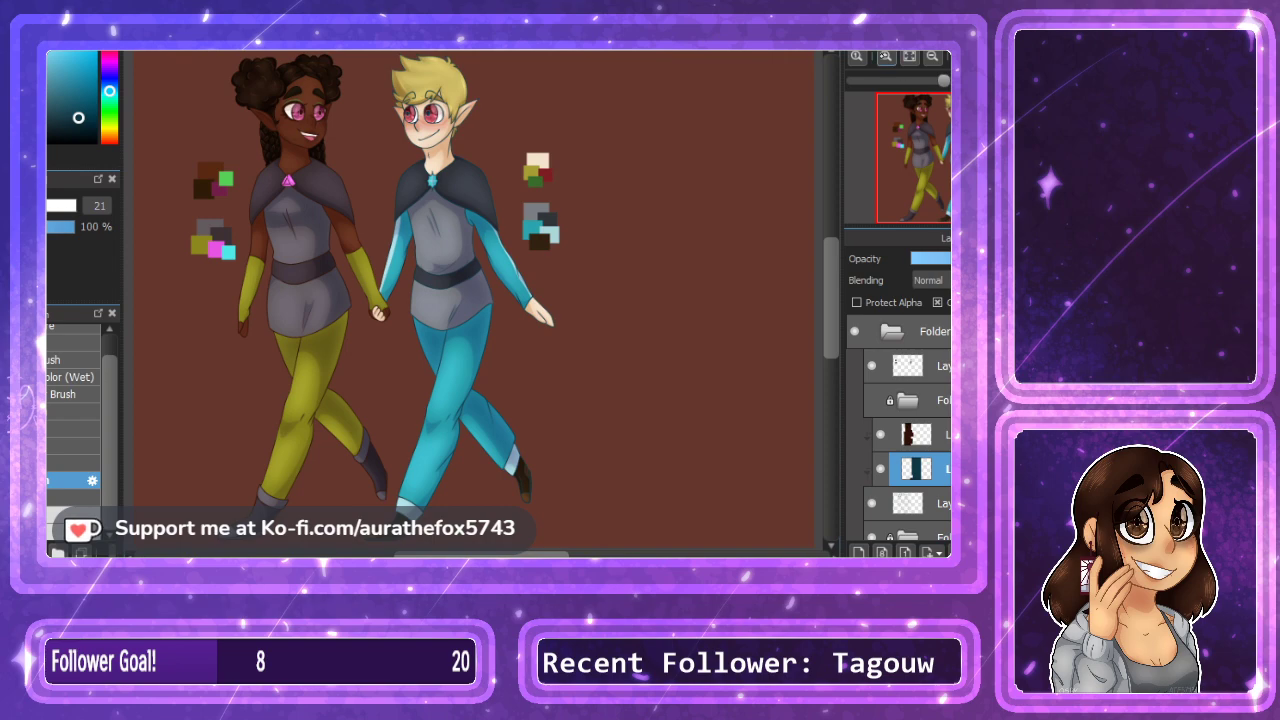
Erase the brown line colour overlapping the blond character's forearm near the joined hands, using a size 15 eraser on the upper line-colour layer.
click(886, 57)
drag(947, 145, 937, 156)
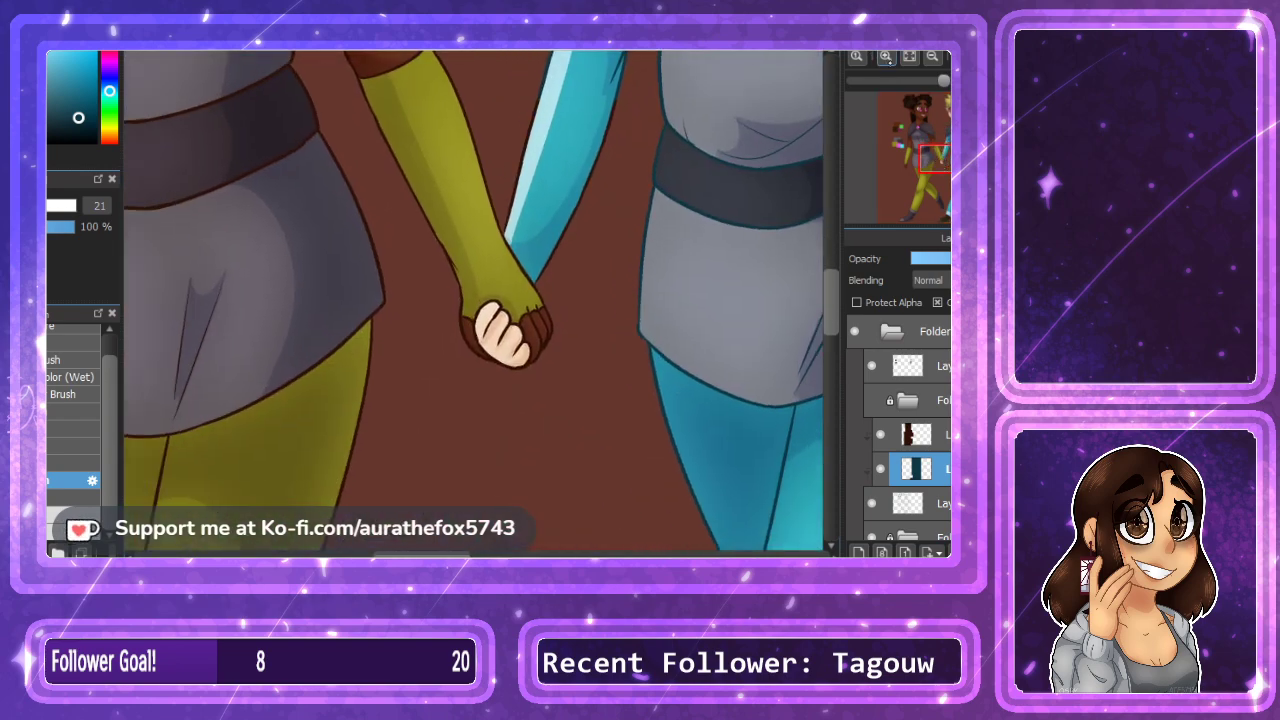
scroll(472, 296, up, 3)
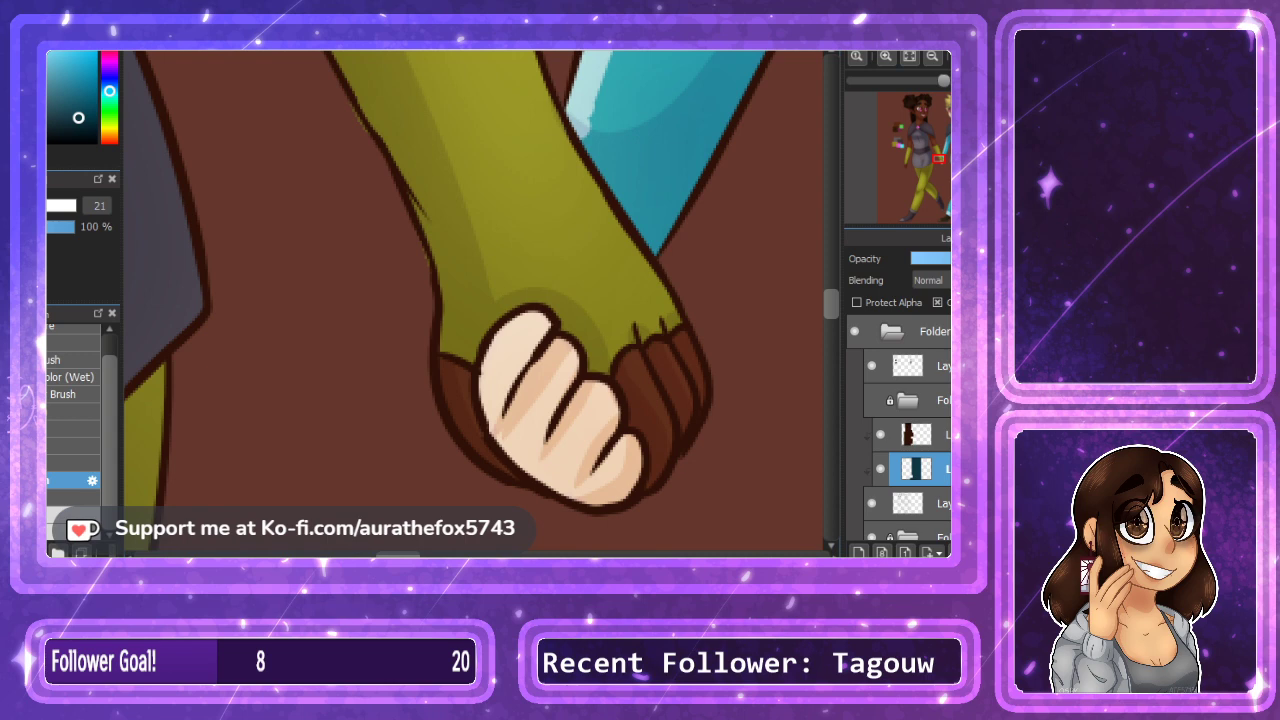
click(920, 435)
click(836, 288)
key(e)
click(932, 57)
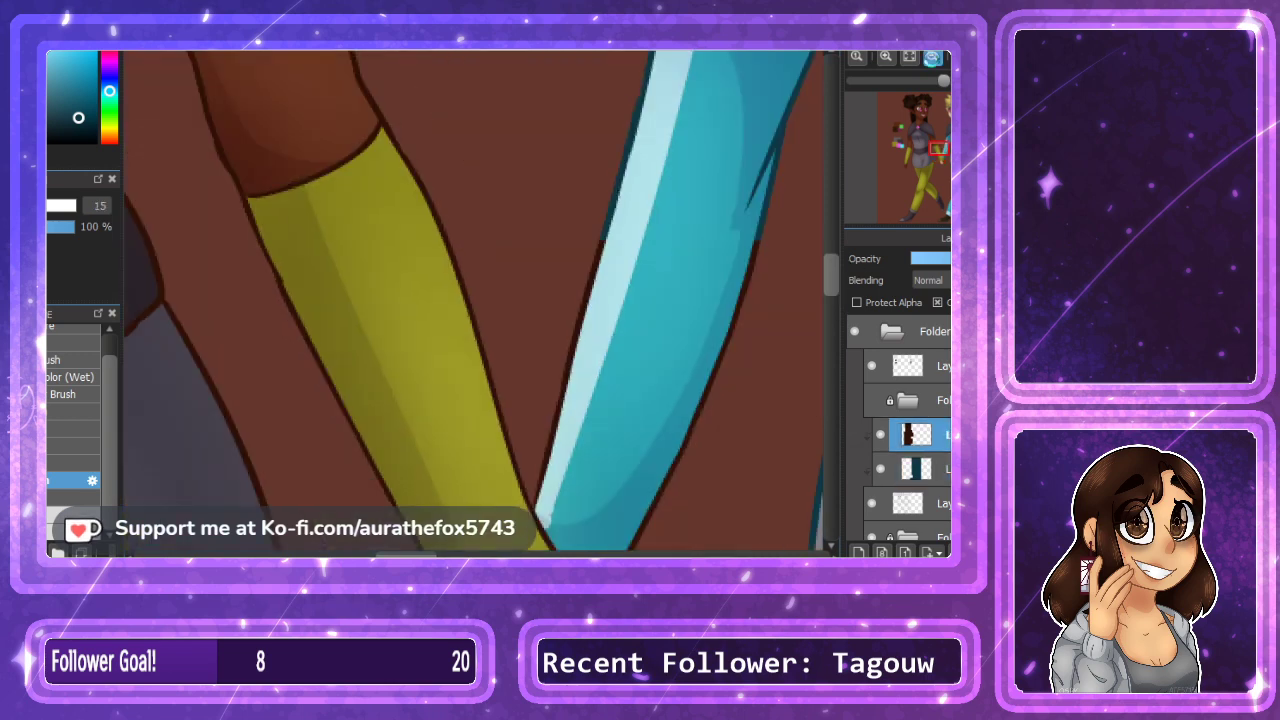
click(932, 57)
drag(686, 262, 620, 421)
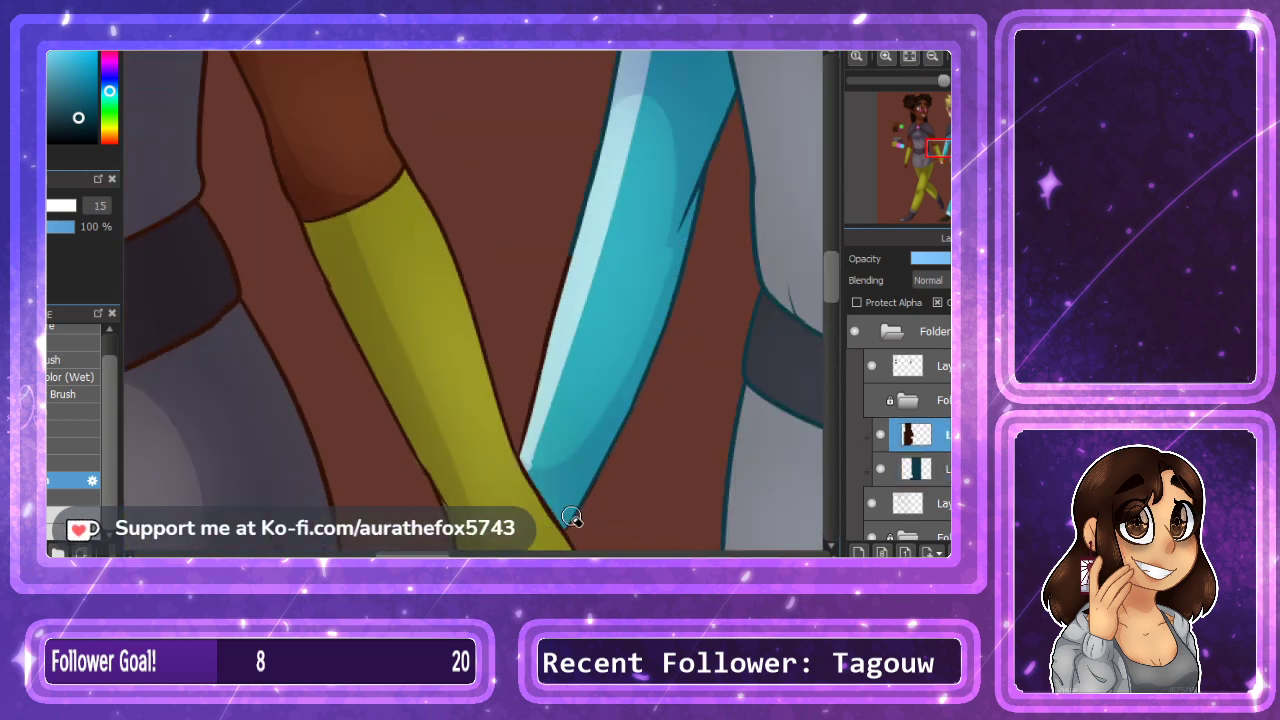
drag(526, 453, 576, 241)
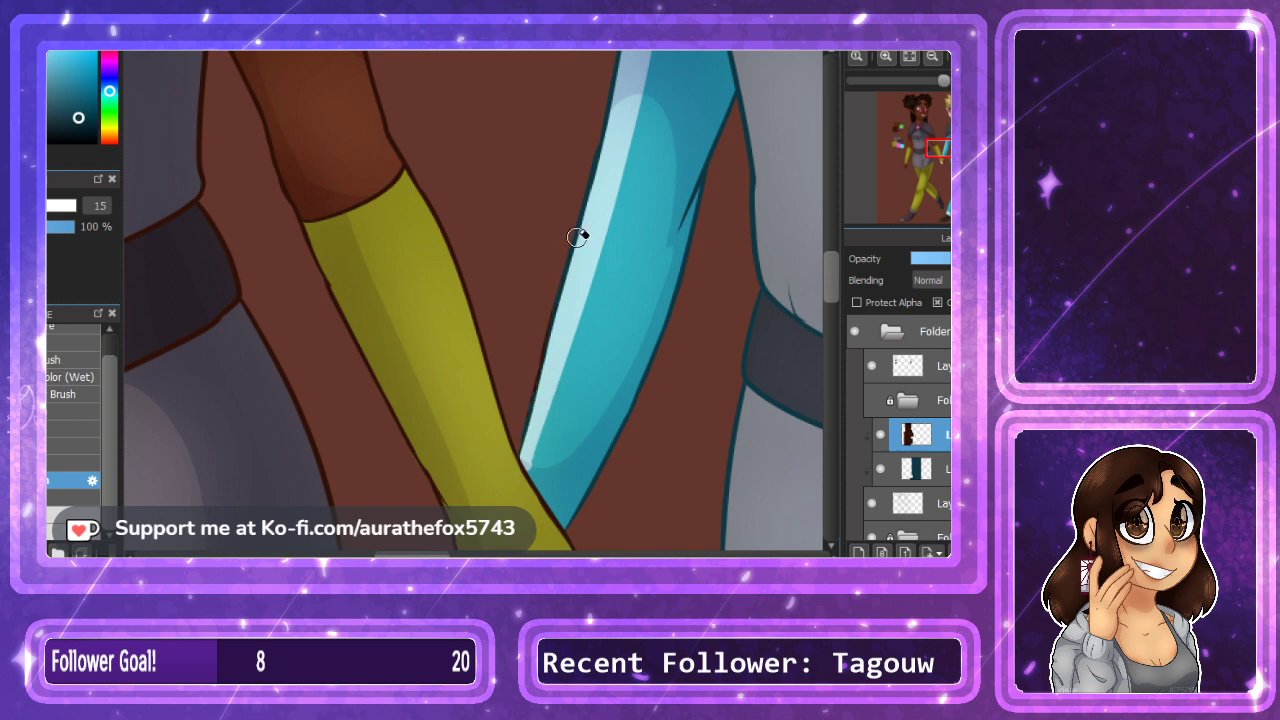
scroll(506, 186, down, 5)
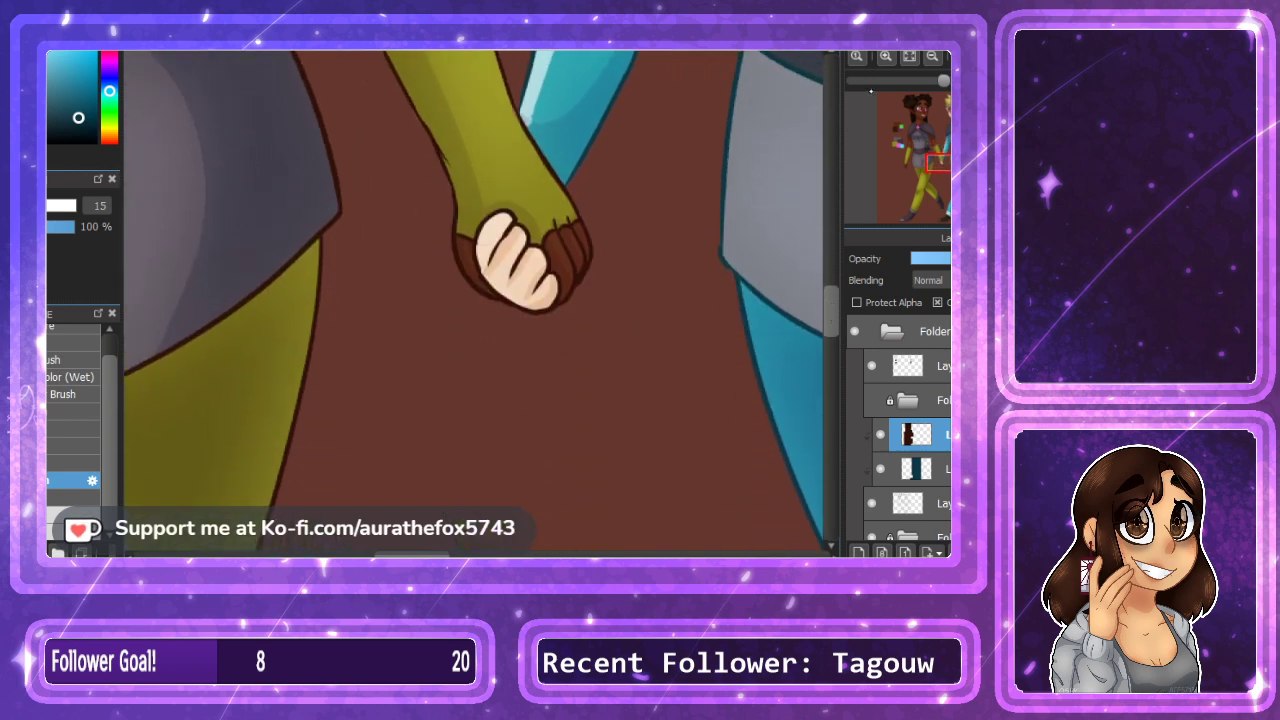
scroll(506, 186, down, 2)
mouse_move(504, 168)
mouse_down()
mouse_move(549, 130)
mouse_move(546, 181)
mouse_move(513, 238)
mouse_up()
mouse_move(564, 152)
mouse_down()
mouse_move(572, 212)
mouse_move(543, 262)
mouse_move(581, 207)
mouse_move(602, 209)
mouse_move(620, 246)
mouse_move(596, 286)
mouse_move(643, 258)
mouse_move(630, 298)
mouse_move(590, 333)
mouse_move(497, 256)
mouse_move(485, 211)
mouse_move(502, 151)
mouse_move(531, 121)
mouse_up()
Examine the blond character's teal line art from the boots up over the torso and cloak to the face.
key(ctrl+minus)
key(ctrl+minus)
drag(740, 260, 192, 289)
drag(400, 540, 630, 70)
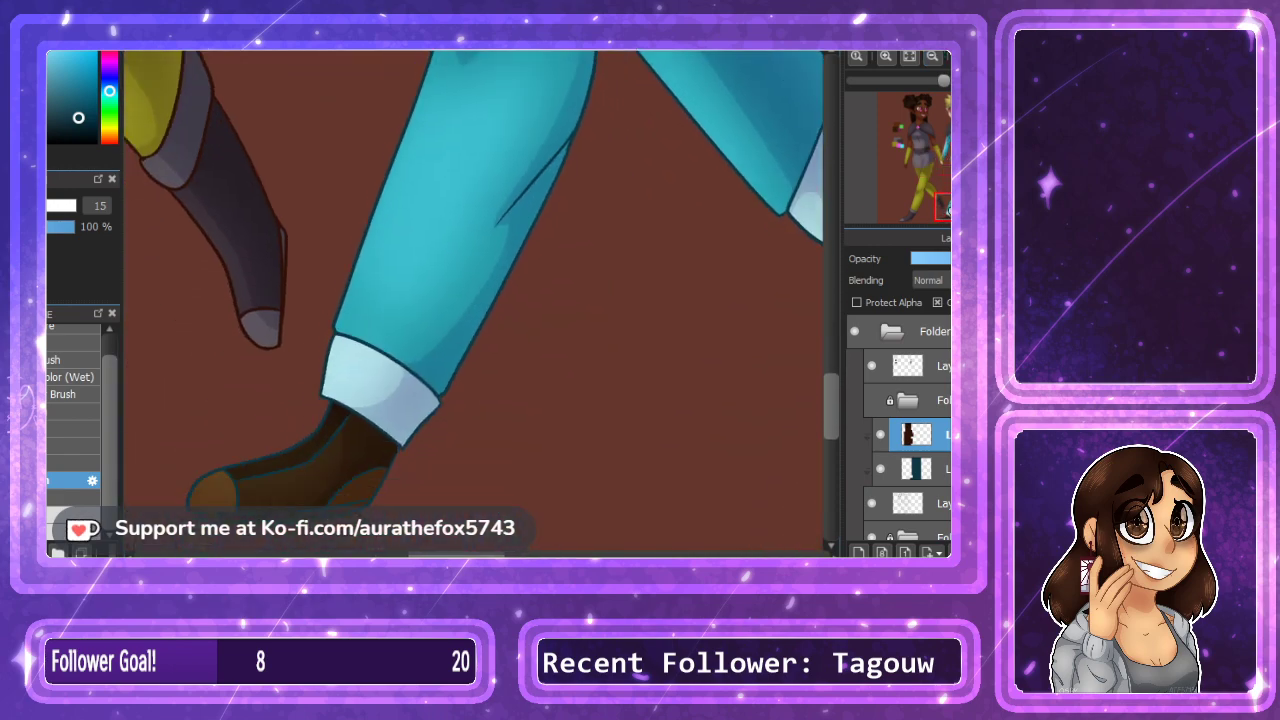
drag(470, 100, 475, 520)
drag(480, 70, 455, 540)
scroll(474, 300, up, 3)
scroll(474, 300, down, 4)
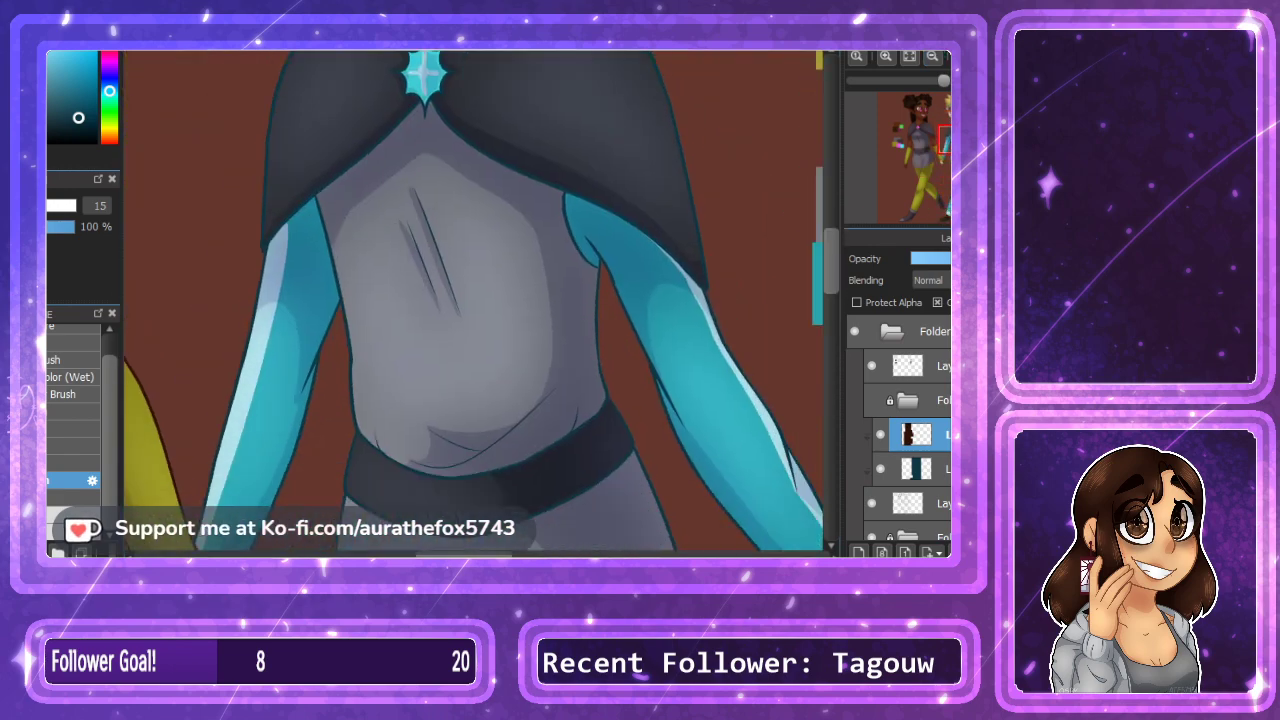
scroll(474, 300, up, 4)
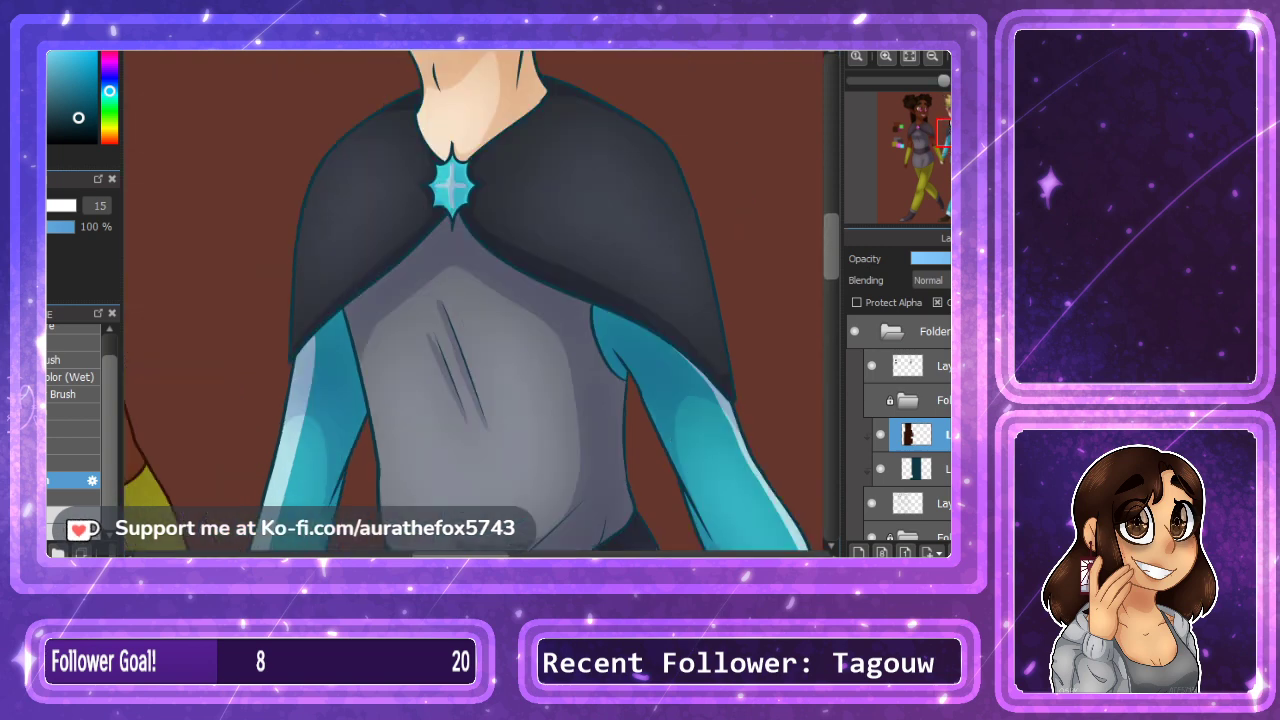
drag(950, 111, 947, 107)
click(887, 57)
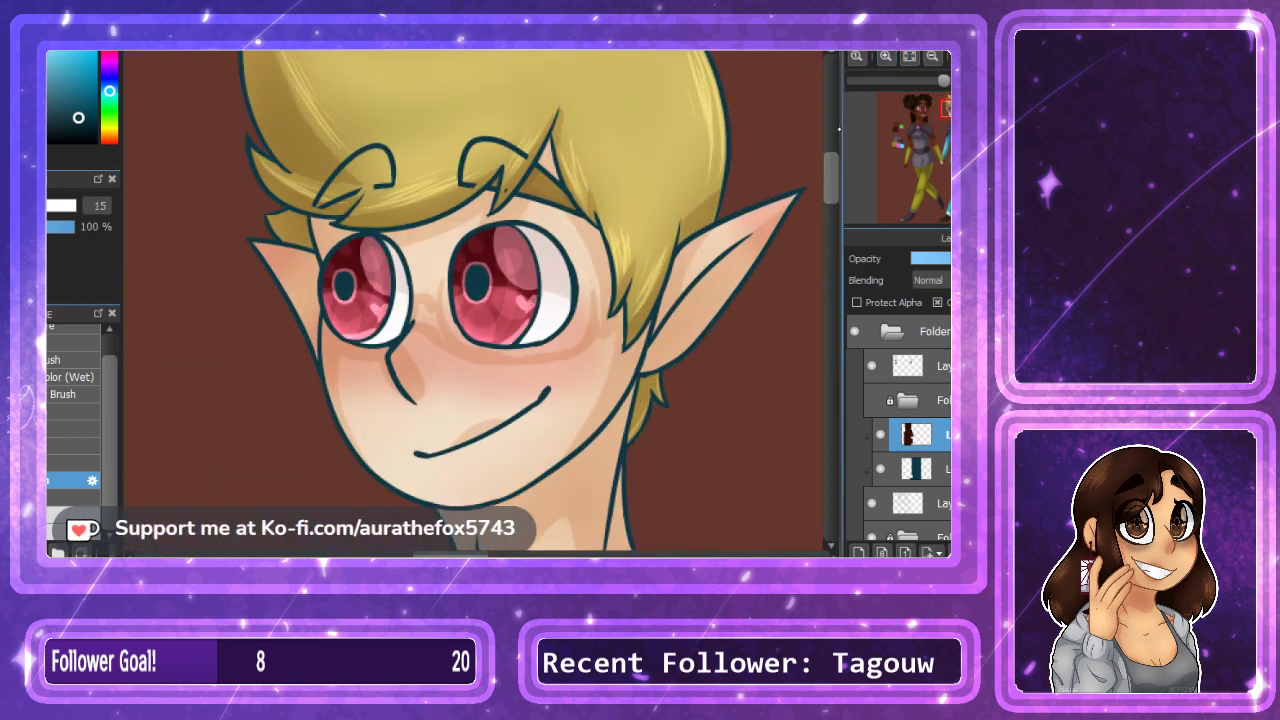
drag(829, 172, 829, 168)
On the teal line-colour layer, recolour the side outline of the blond hair in a darkened golden brown sampled from it, using brush size 21.
click(930, 476)
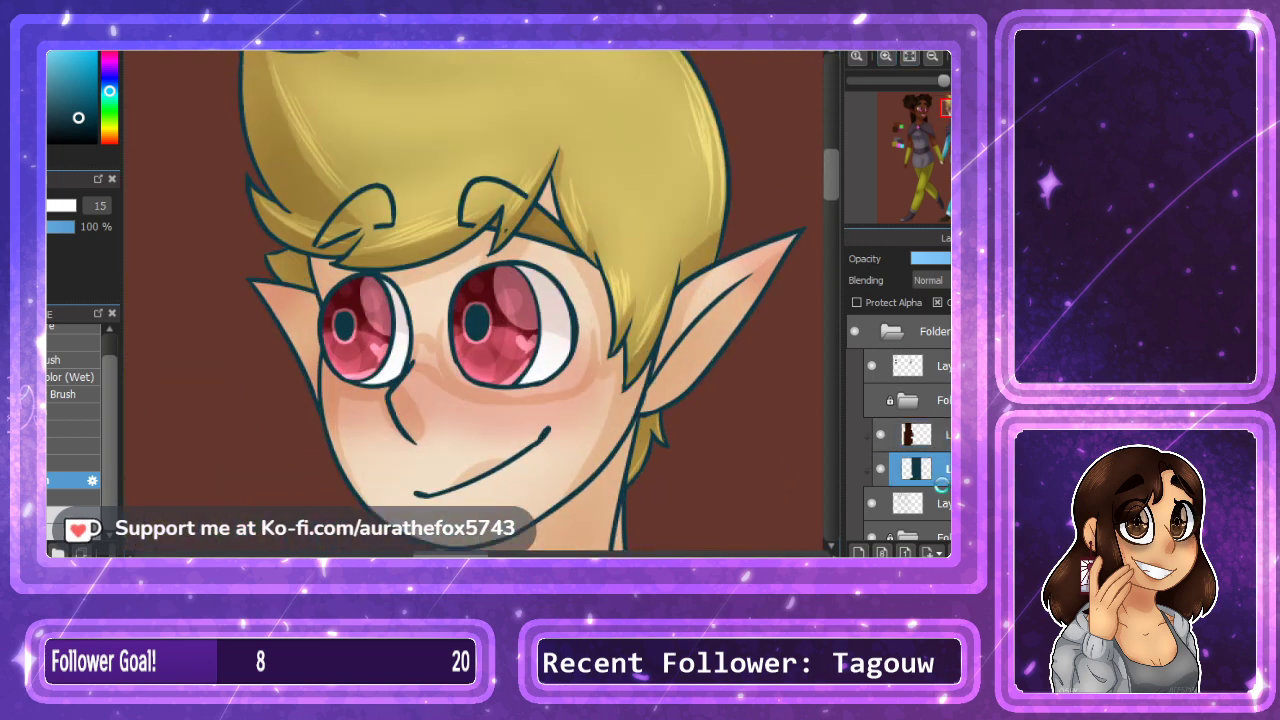
drag(648, 514, 544, 506)
click(887, 57)
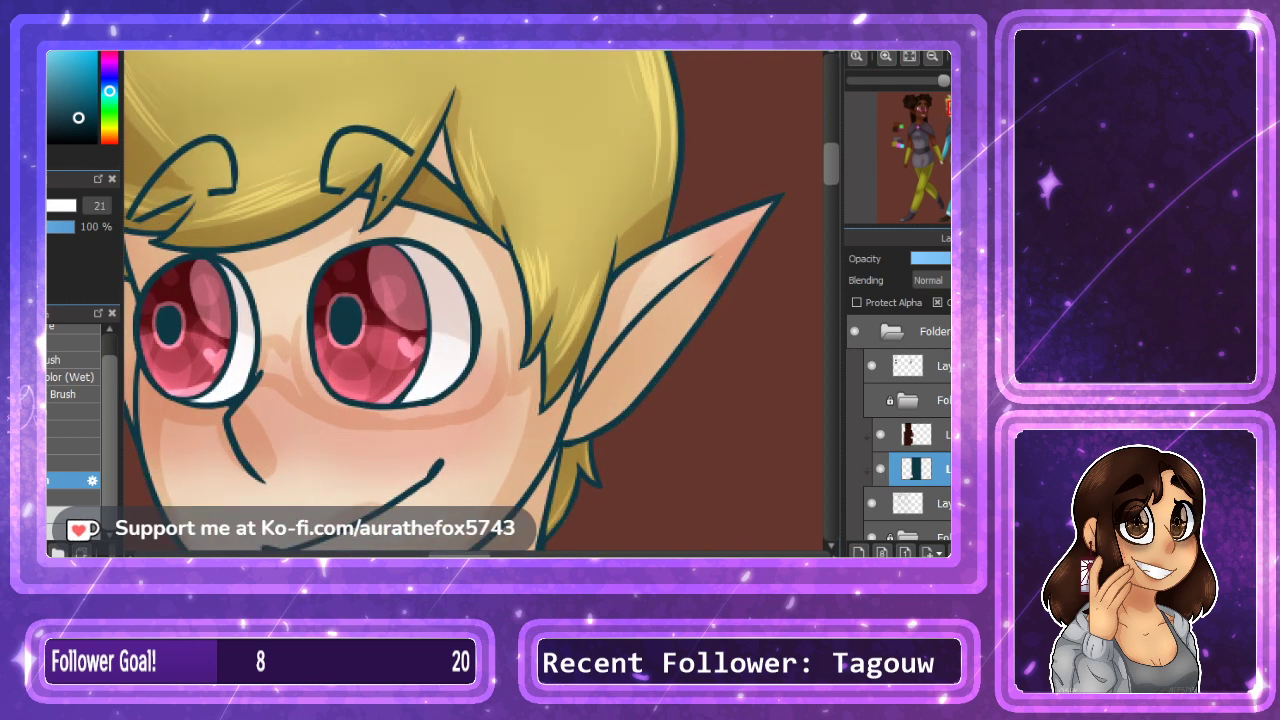
key(x)
click(398, 180)
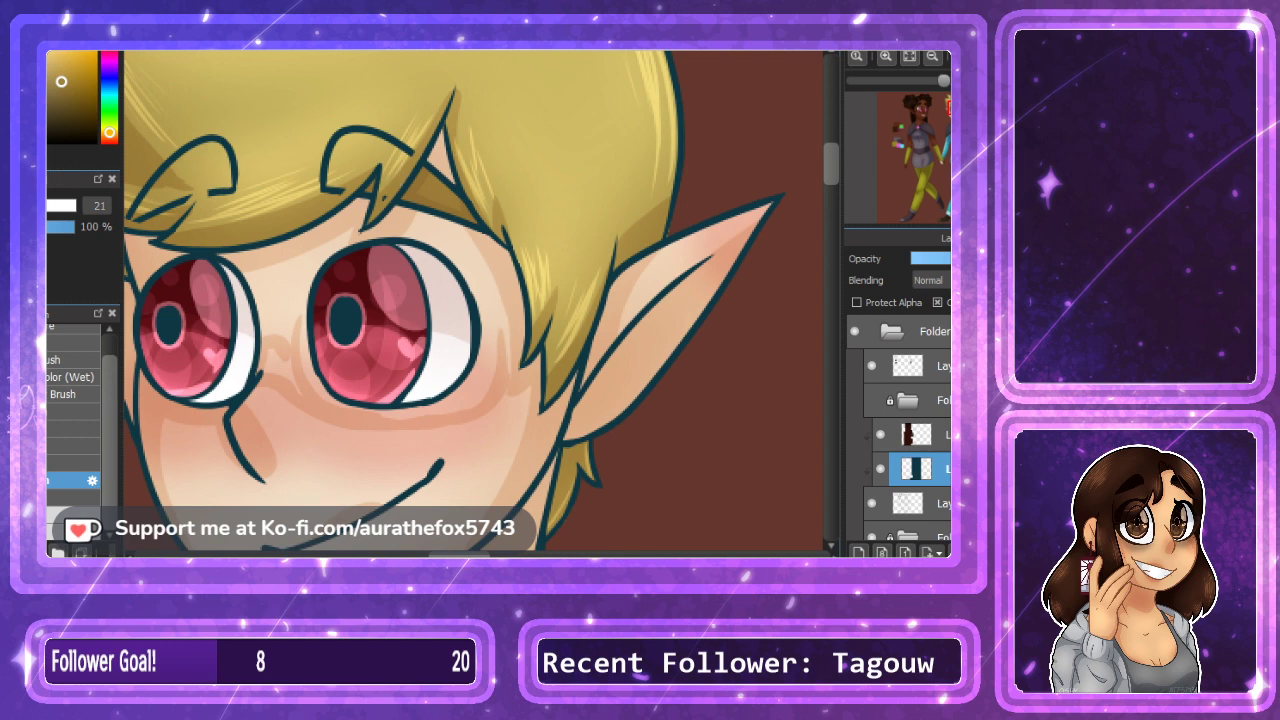
drag(69, 87, 71, 101)
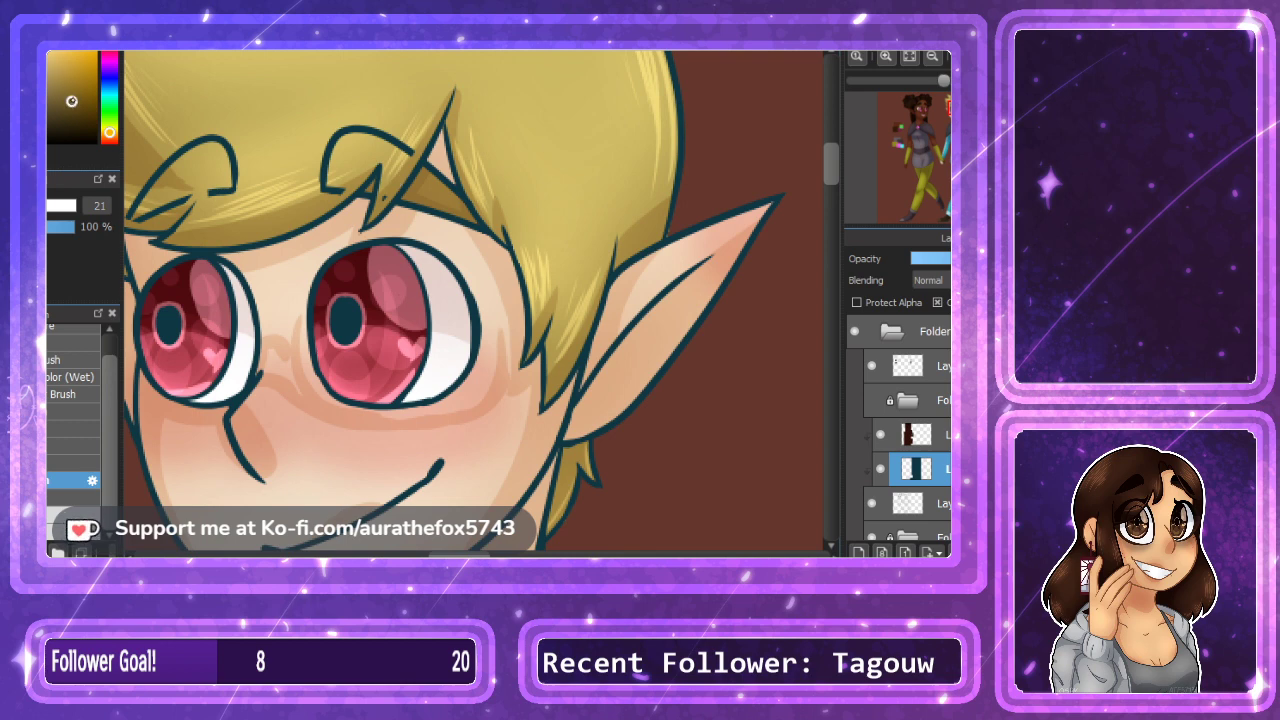
mouse_move(504, 242)
mouse_down()
mouse_move(522, 388)
mouse_move(542, 416)
mouse_move(612, 232)
mouse_move(680, 211)
mouse_move(678, 54)
mouse_up()
scroll(737, 92, up, 5)
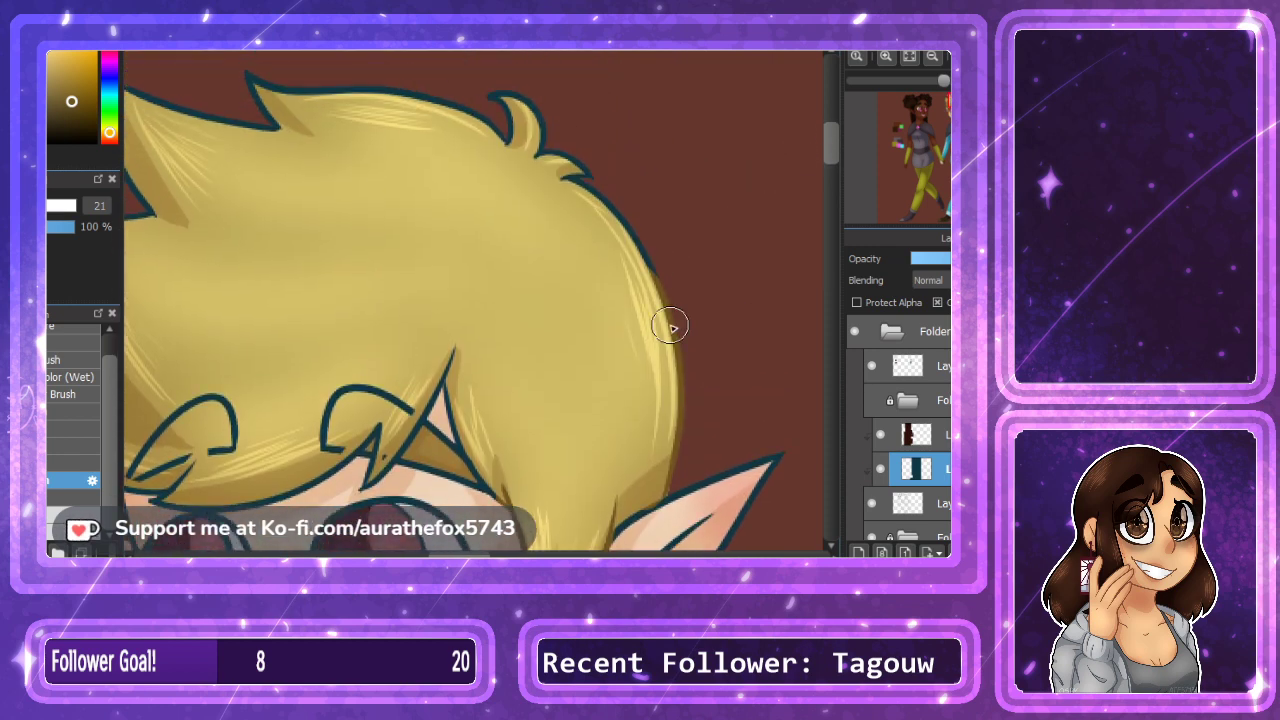
Recolour the blond hair's upper spikes, fringe and eyebrows in the same dark golden brown.
mouse_move(541, 130)
mouse_down()
mouse_move(509, 166)
mouse_move(363, 80)
mouse_move(334, 94)
mouse_move(332, 160)
mouse_move(507, 158)
mouse_up()
mouse_move(440, 114)
mouse_down()
mouse_move(346, 216)
mouse_move(238, 209)
mouse_move(392, 219)
mouse_move(243, 216)
mouse_move(298, 497)
mouse_up()
mouse_move(289, 438)
mouse_down()
mouse_move(338, 438)
mouse_move(350, 460)
mouse_move(400, 430)
mouse_move(369, 435)
mouse_up()
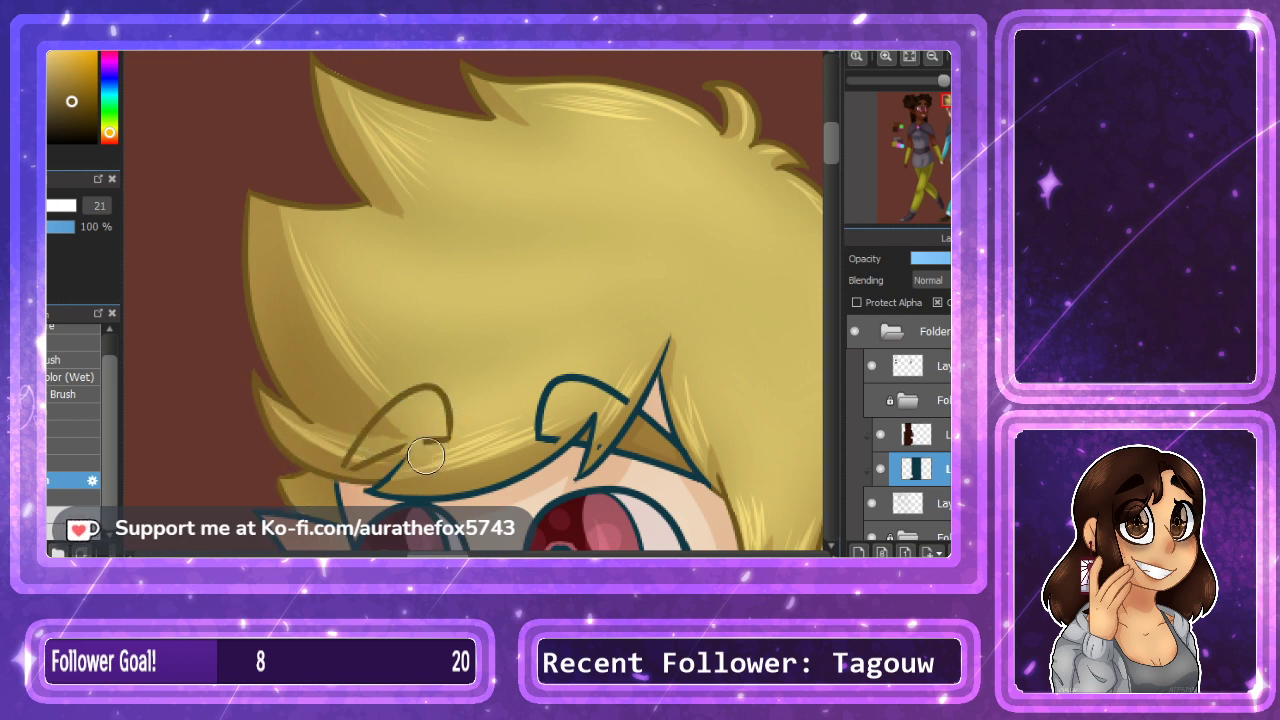
mouse_move(426, 456)
mouse_down()
mouse_move(456, 414)
mouse_move(456, 261)
mouse_move(496, 291)
mouse_up()
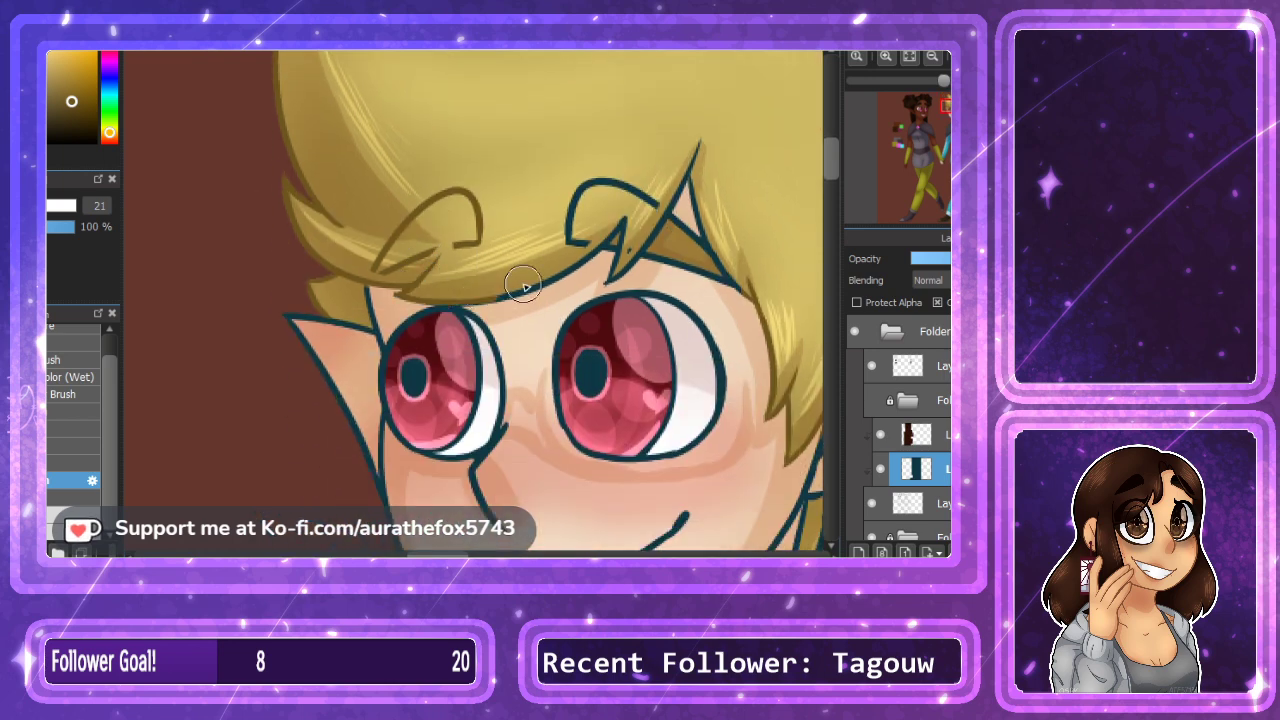
mouse_move(593, 282)
mouse_down()
mouse_move(709, 123)
mouse_move(571, 223)
mouse_move(609, 194)
mouse_move(745, 303)
mouse_move(711, 276)
mouse_up()
Recolour the outline of the small hair tuft below the blond character's ear in dark golden brown.
drag(833, 159, 833, 180)
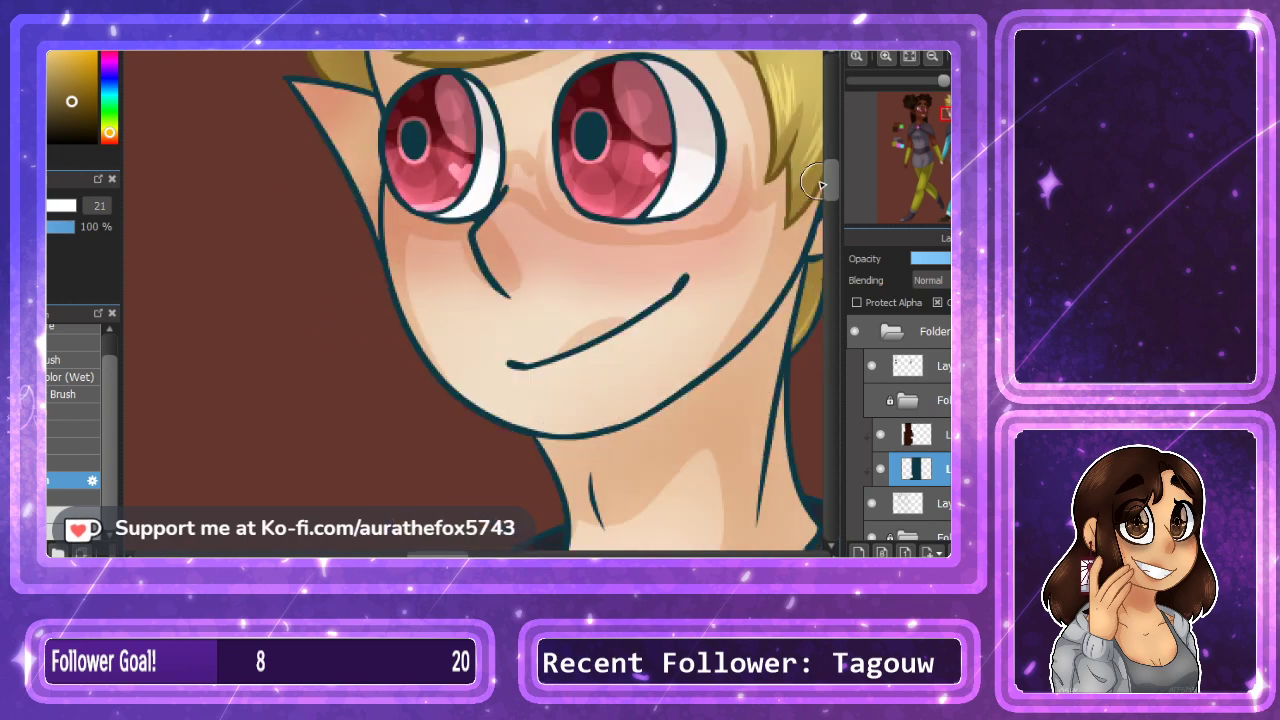
scroll(803, 183, right, 4)
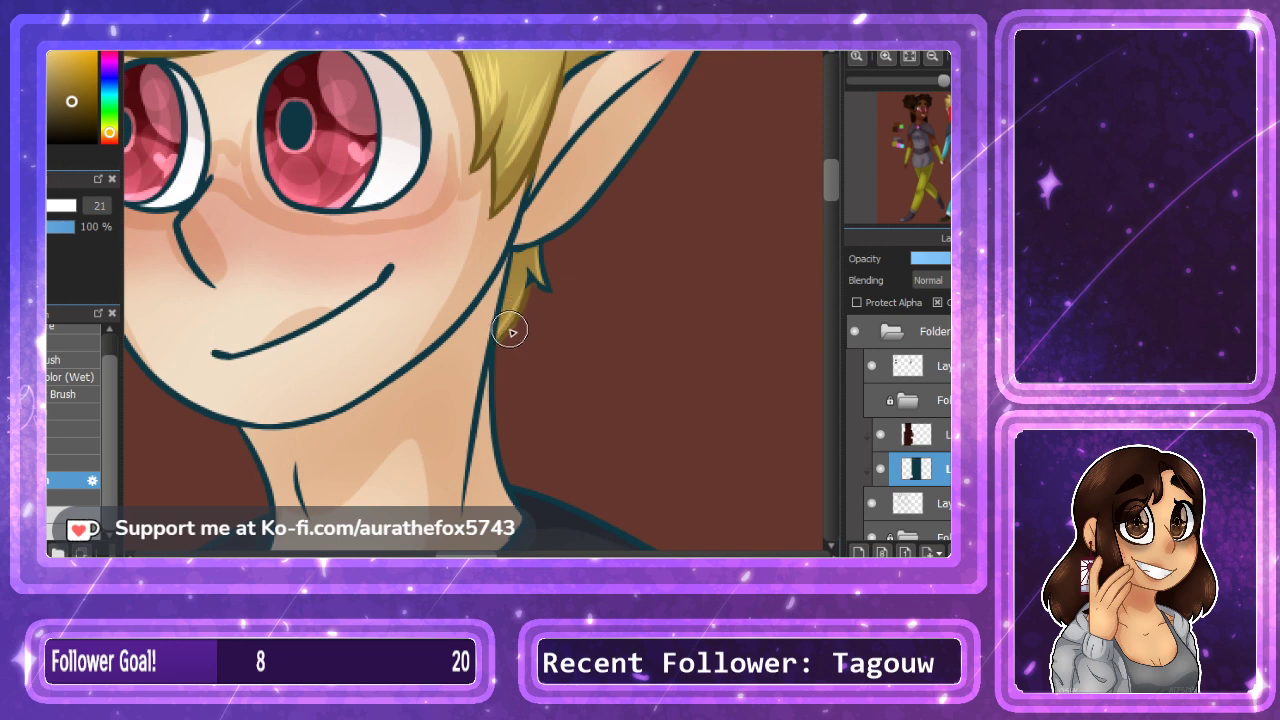
mouse_move(527, 275)
mouse_down()
mouse_move(534, 260)
mouse_move(549, 342)
mouse_up()
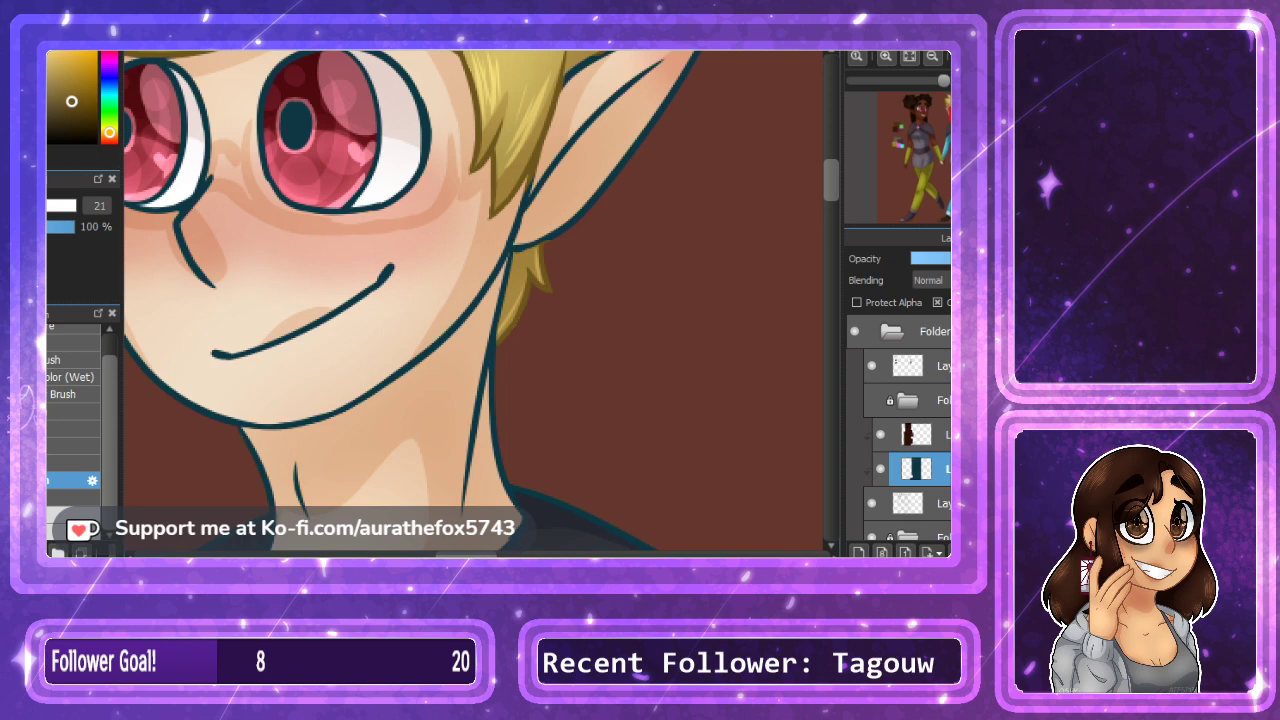
Recolour the line art of the blond character's front boot in near-black brown based on the boot colour, using brush size 21.
drag(822, 322, 843, 190)
drag(949, 208, 943, 217)
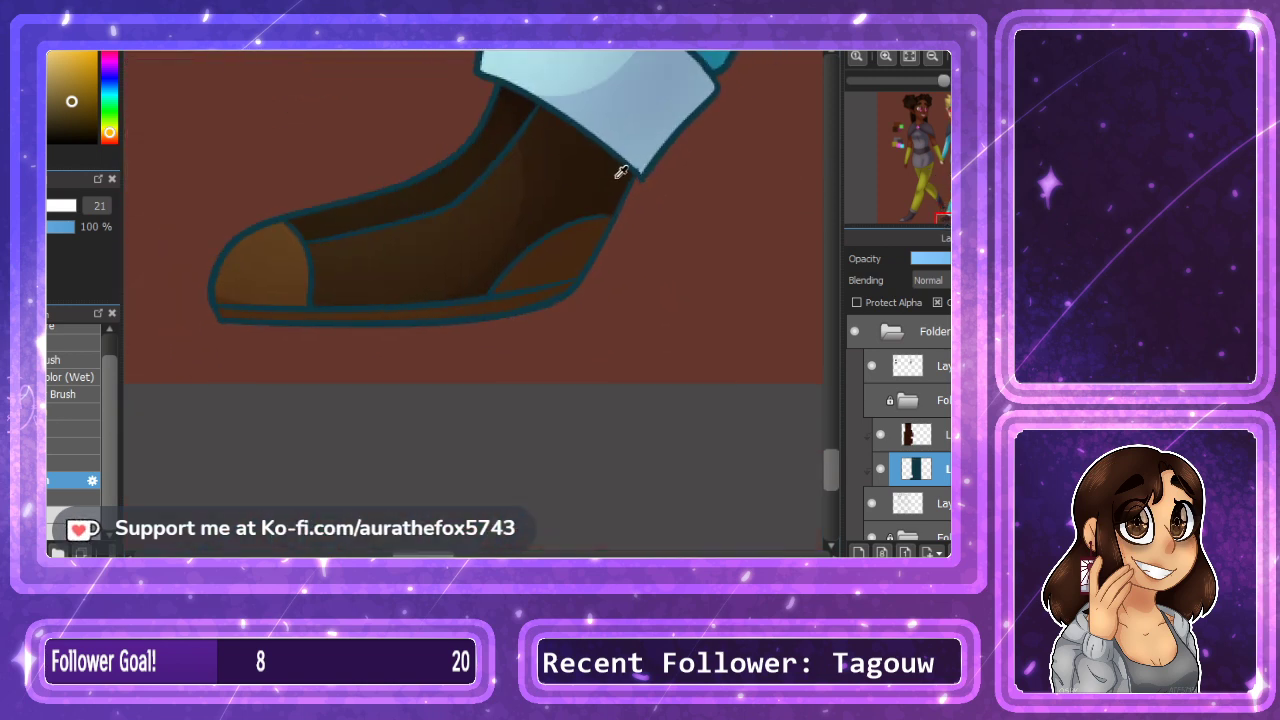
alt+click(577, 182)
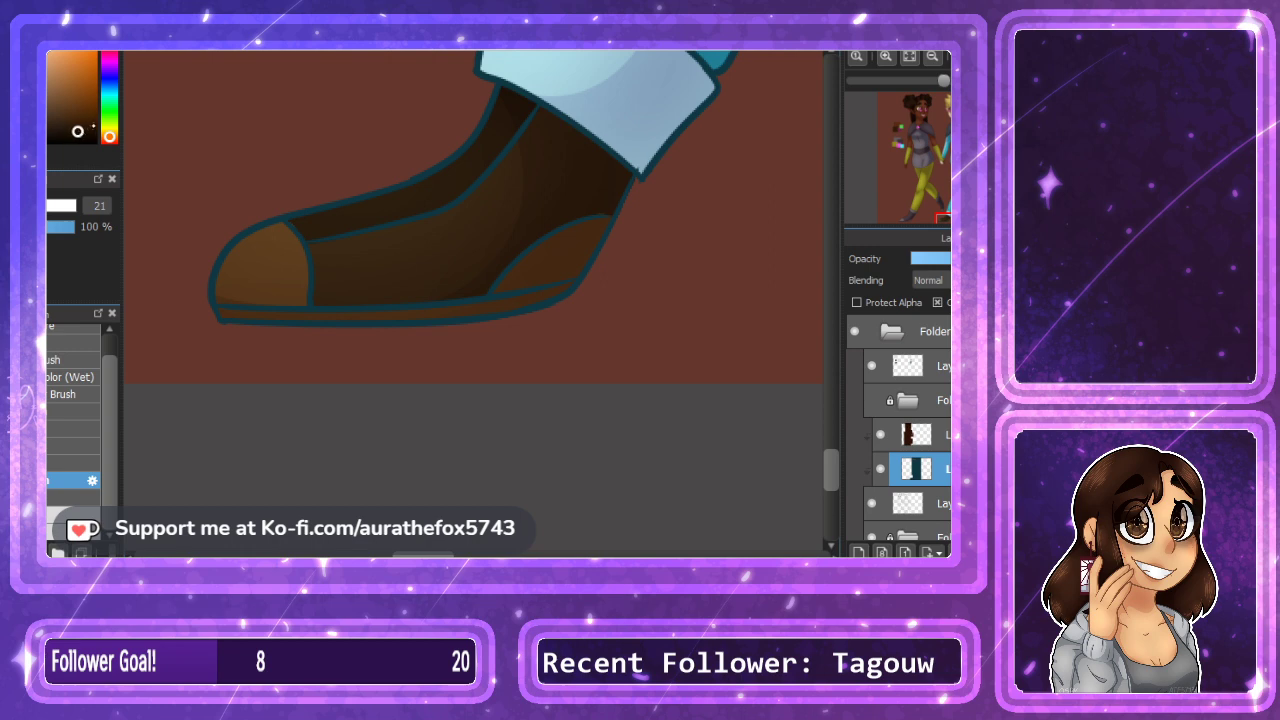
mouse_move(238, 228)
mouse_down()
mouse_move(219, 353)
mouse_move(312, 322)
mouse_move(354, 358)
mouse_move(383, 342)
mouse_move(322, 358)
mouse_move(403, 299)
mouse_move(435, 304)
mouse_move(479, 268)
mouse_move(454, 340)
mouse_up()
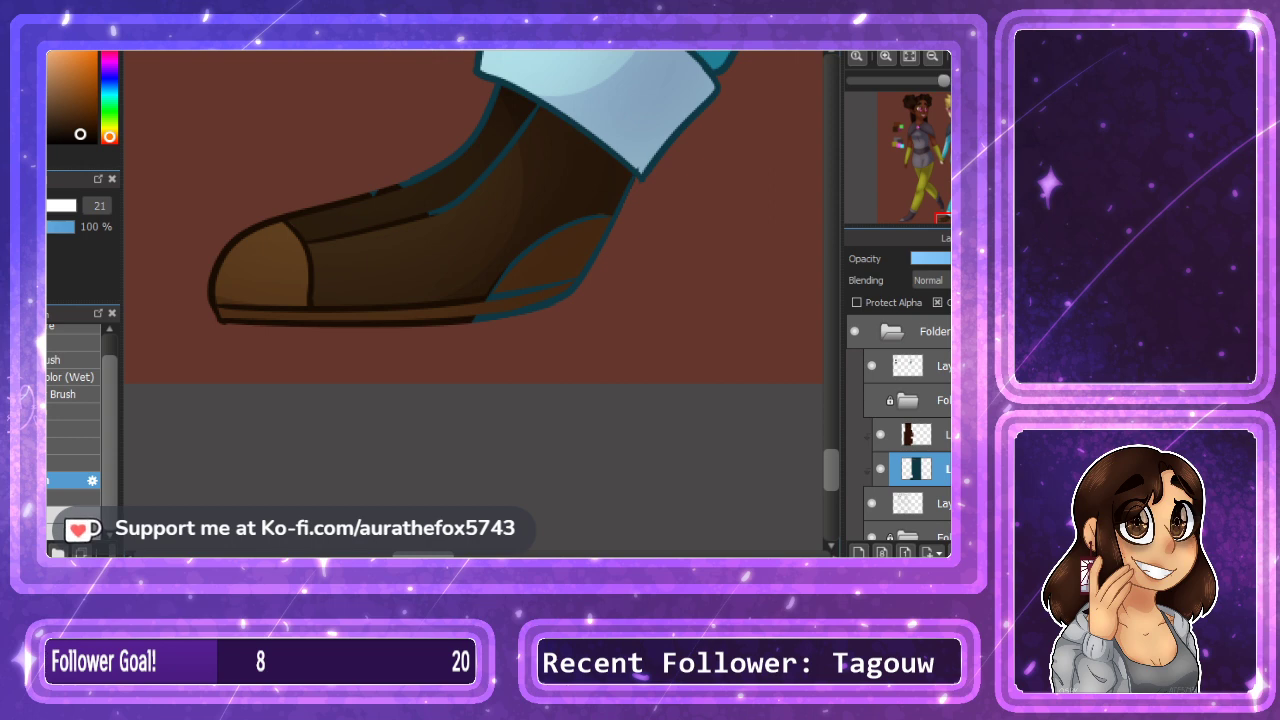
mouse_move(364, 187)
mouse_down()
mouse_move(437, 209)
mouse_move(496, 97)
mouse_move(443, 234)
mouse_up()
mouse_move(626, 189)
mouse_down()
mouse_move(530, 308)
mouse_move(451, 318)
mouse_move(536, 237)
mouse_move(553, 285)
mouse_move(502, 336)
mouse_move(598, 263)
mouse_up()
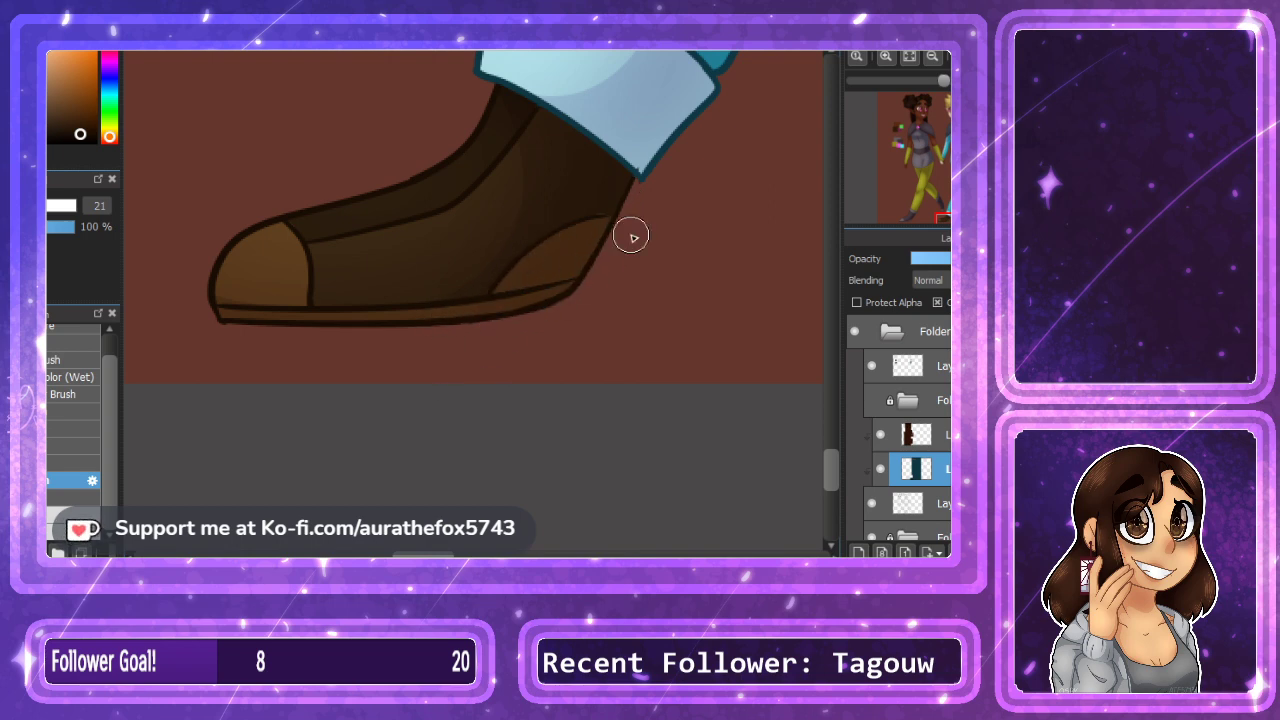
Recolour the line art of the blond character's raised rear boot in the same near-black brown.
drag(948, 217, 975, 204)
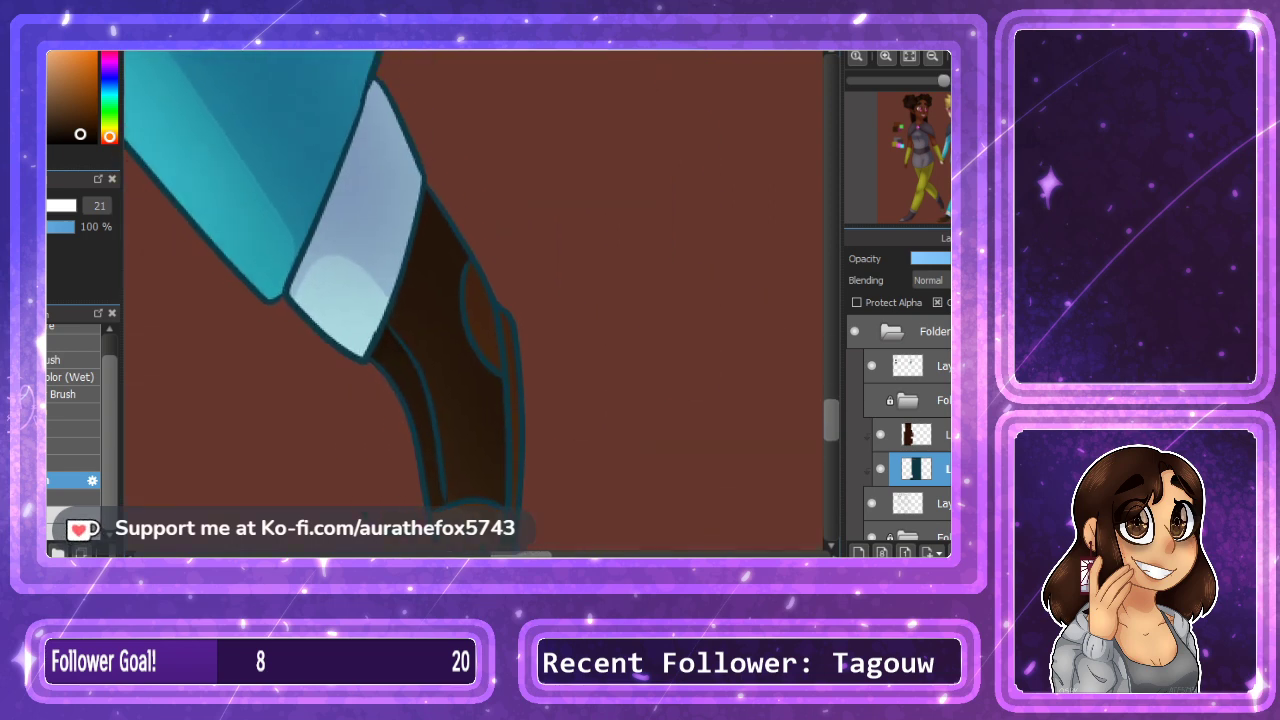
drag(455, 226, 437, 206)
mouse_move(406, 327)
mouse_down()
mouse_move(383, 368)
mouse_move(418, 512)
mouse_up()
mouse_move(434, 414)
mouse_down()
mouse_move(516, 507)
mouse_move(494, 296)
mouse_move(523, 446)
mouse_move(501, 305)
mouse_move(480, 338)
mouse_move(476, 261)
mouse_up()
drag(831, 412, 831, 423)
mouse_move(436, 380)
mouse_down()
mouse_move(497, 474)
mouse_move(509, 396)
mouse_up()
Recolour the side and lower outlines of the blond character's belt in near-black navy, using brush size 21.
scroll(480, 300, up, 10)
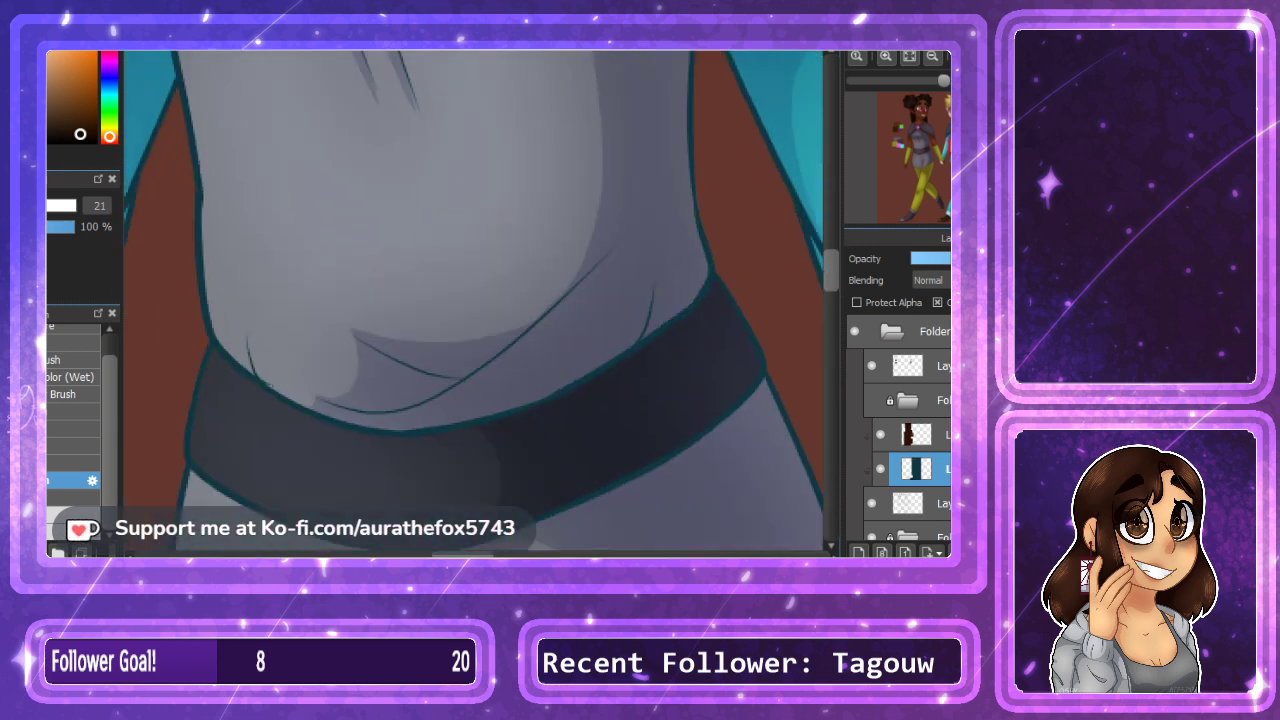
alt+click(692, 264)
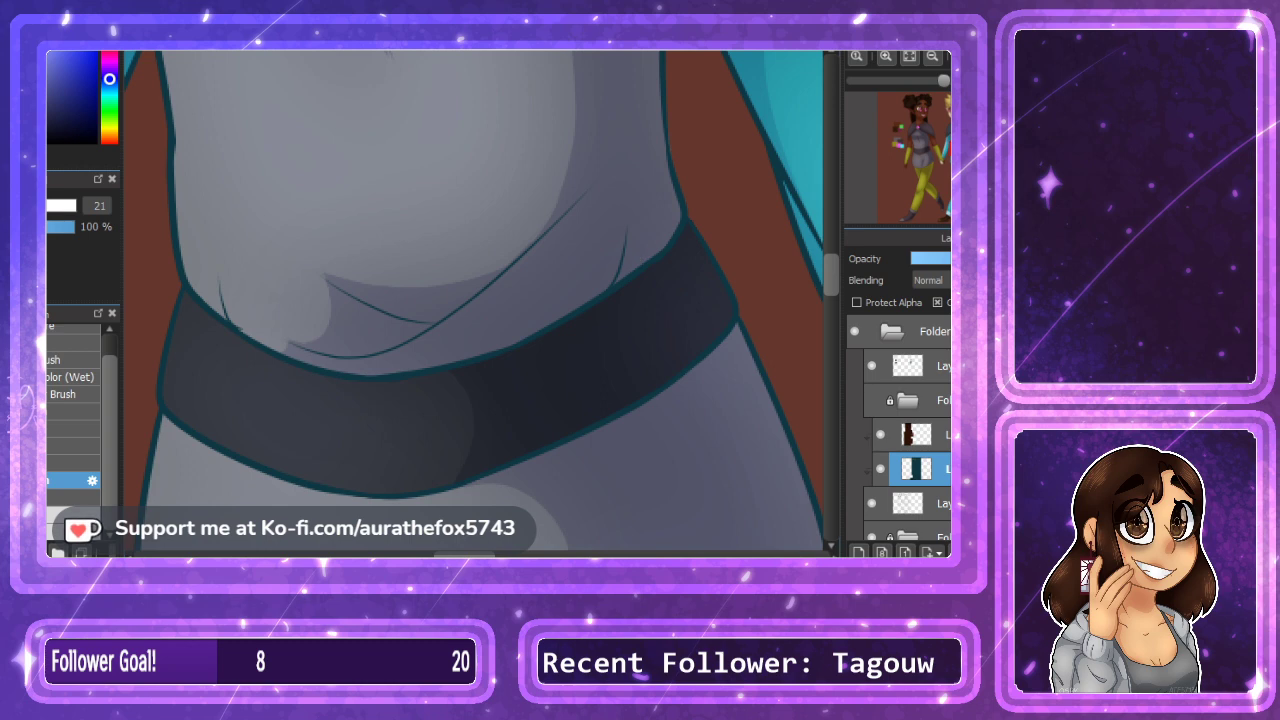
mouse_move(694, 223)
mouse_down()
mouse_move(731, 295)
mouse_move(651, 400)
mouse_up()
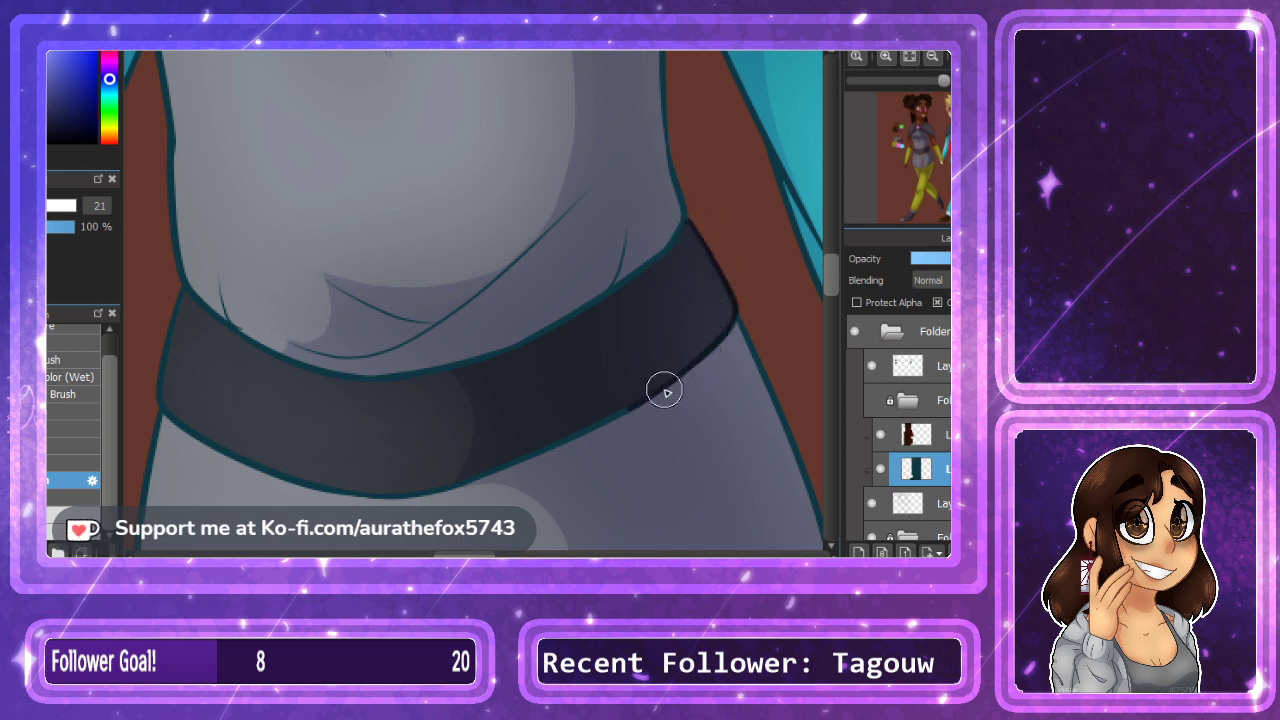
mouse_move(731, 298)
mouse_down()
mouse_move(655, 394)
mouse_move(497, 473)
mouse_move(373, 500)
mouse_move(271, 481)
mouse_move(205, 443)
mouse_move(161, 373)
mouse_move(181, 290)
mouse_up()
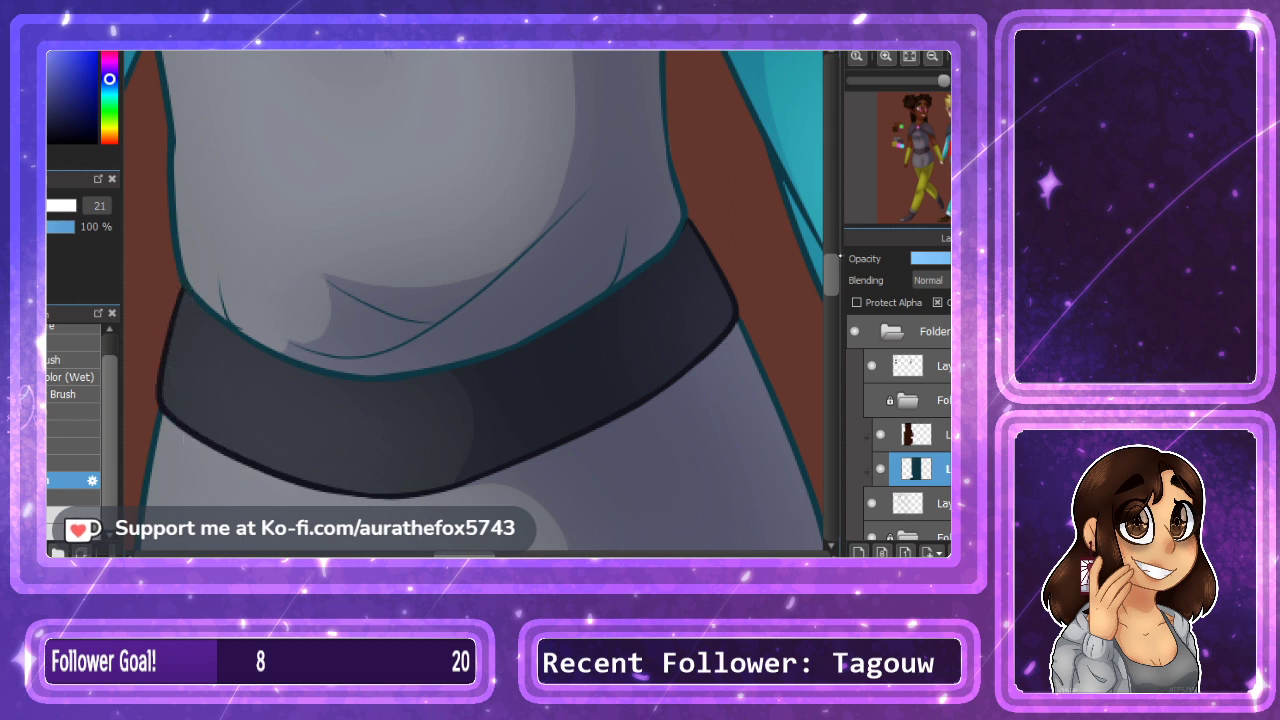
Recolour the blond character's cloak along the hem from the brooch and up the outer edge to the shoulder in near-black navy.
scroll(815, 226, up, 10)
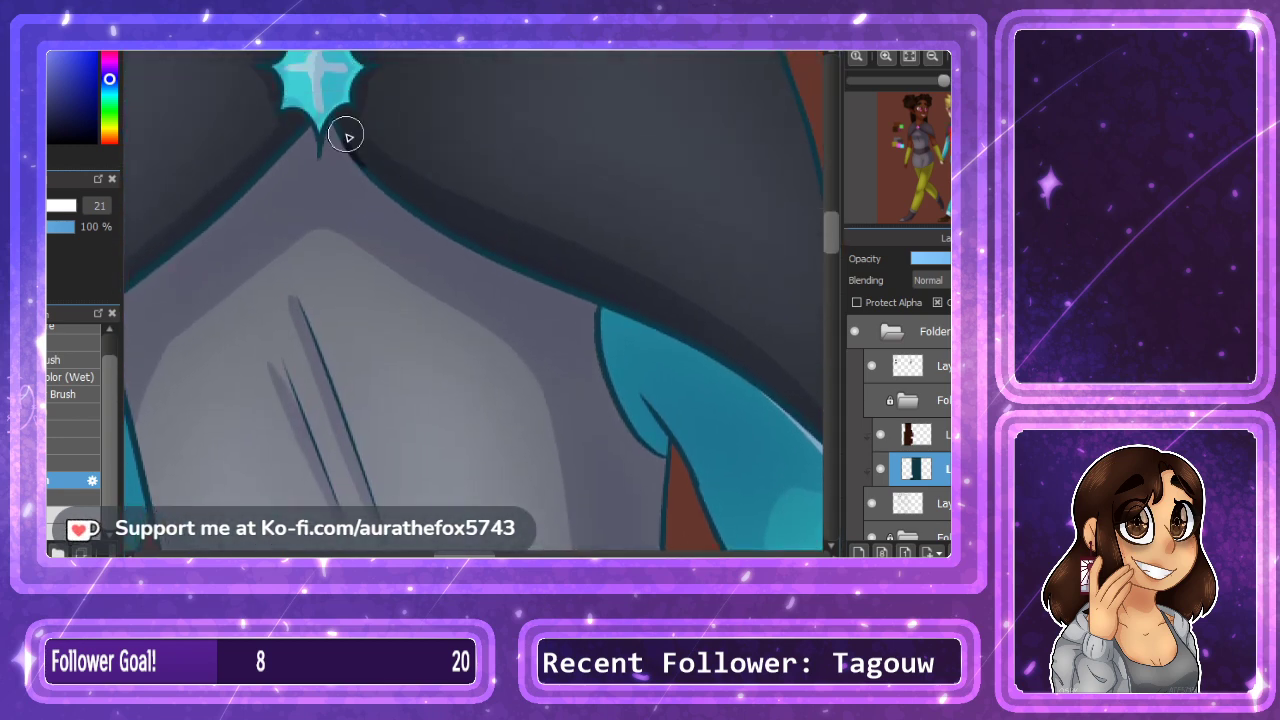
mouse_move(343, 131)
mouse_down()
mouse_move(435, 229)
mouse_move(411, 208)
mouse_move(476, 251)
mouse_move(672, 327)
mouse_move(785, 425)
mouse_up()
drag(461, 548, 485, 549)
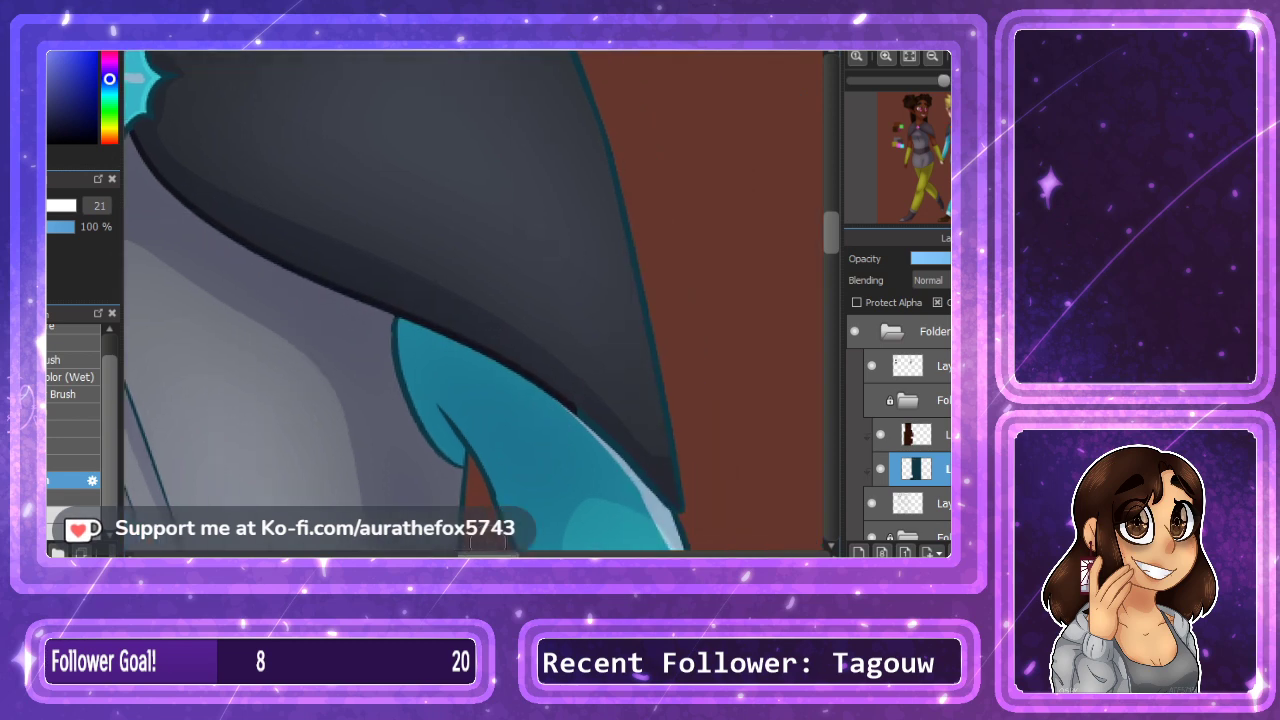
mouse_move(564, 396)
mouse_down()
mouse_move(687, 507)
mouse_move(649, 482)
mouse_move(680, 495)
mouse_move(635, 288)
mouse_move(555, 61)
mouse_up()
scroll(828, 225, right, 2)
scroll(828, 225, up, 3)
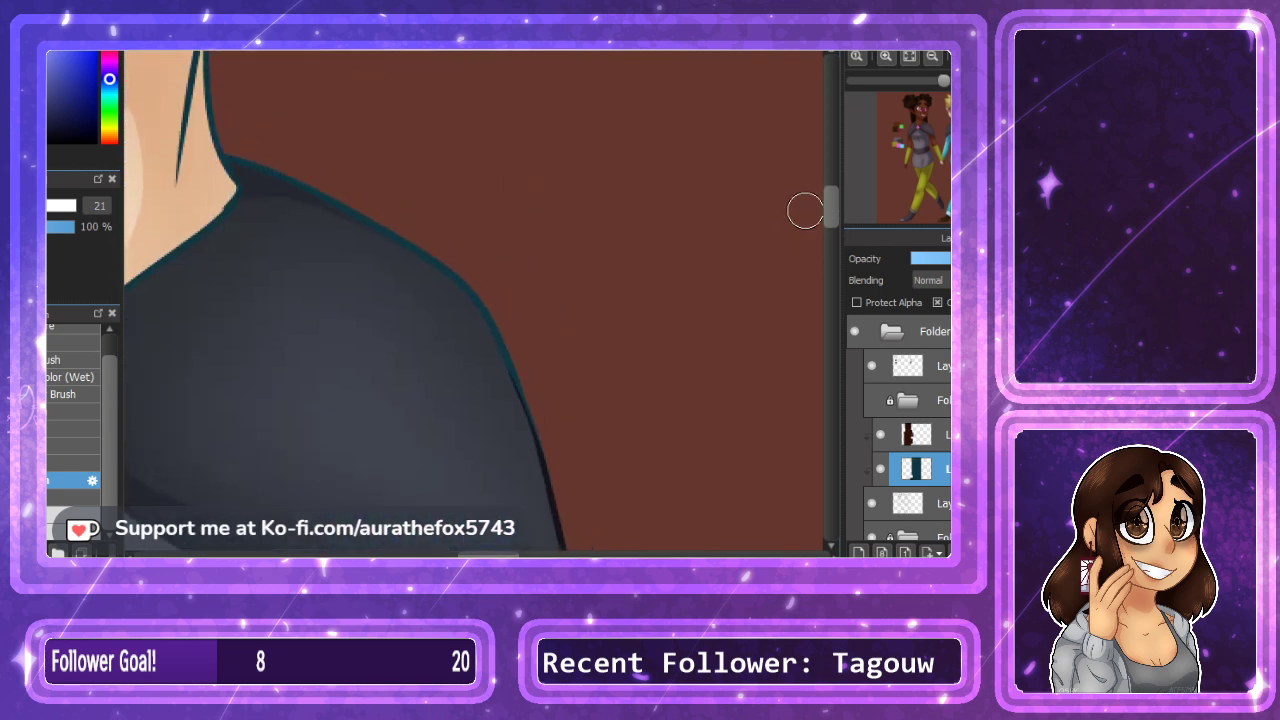
mouse_move(403, 245)
mouse_down()
mouse_move(527, 382)
mouse_move(542, 496)
mouse_up()
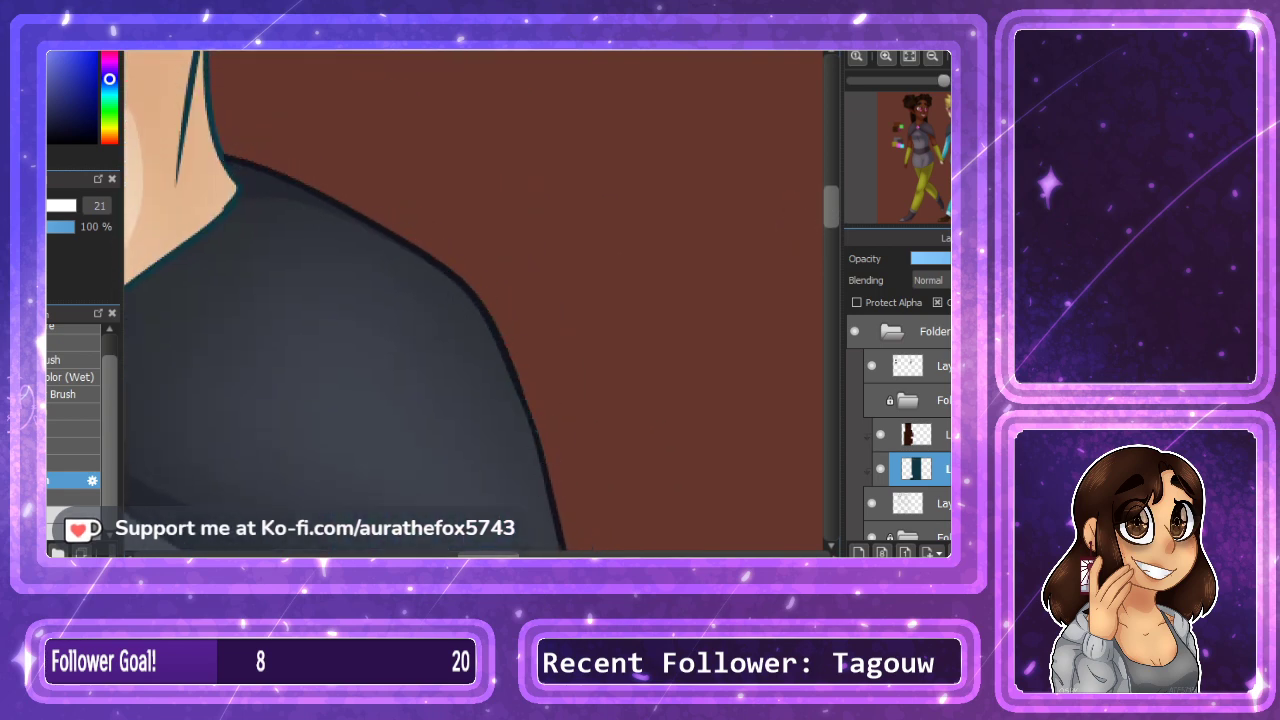
Recolour the blond character's cloak outline along the neckline, the other shoulder and outer edge, and the hem below the brooch in near-black navy.
drag(503, 553, 465, 553)
drag(492, 331, 653, 203)
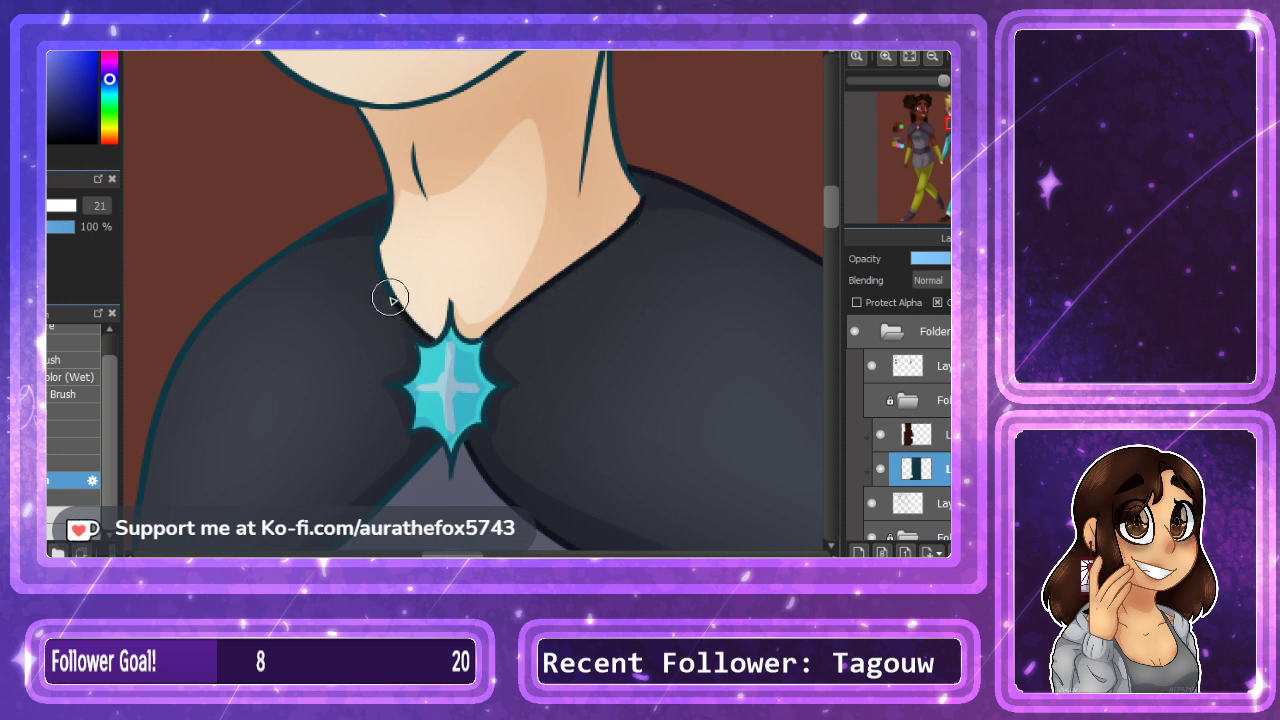
mouse_move(377, 204)
mouse_down()
mouse_move(191, 327)
mouse_move(148, 492)
mouse_up()
drag(829, 220, 829, 237)
drag(450, 555, 420, 555)
mouse_move(540, 253)
mouse_down()
mouse_move(509, 332)
mouse_move(493, 540)
mouse_up()
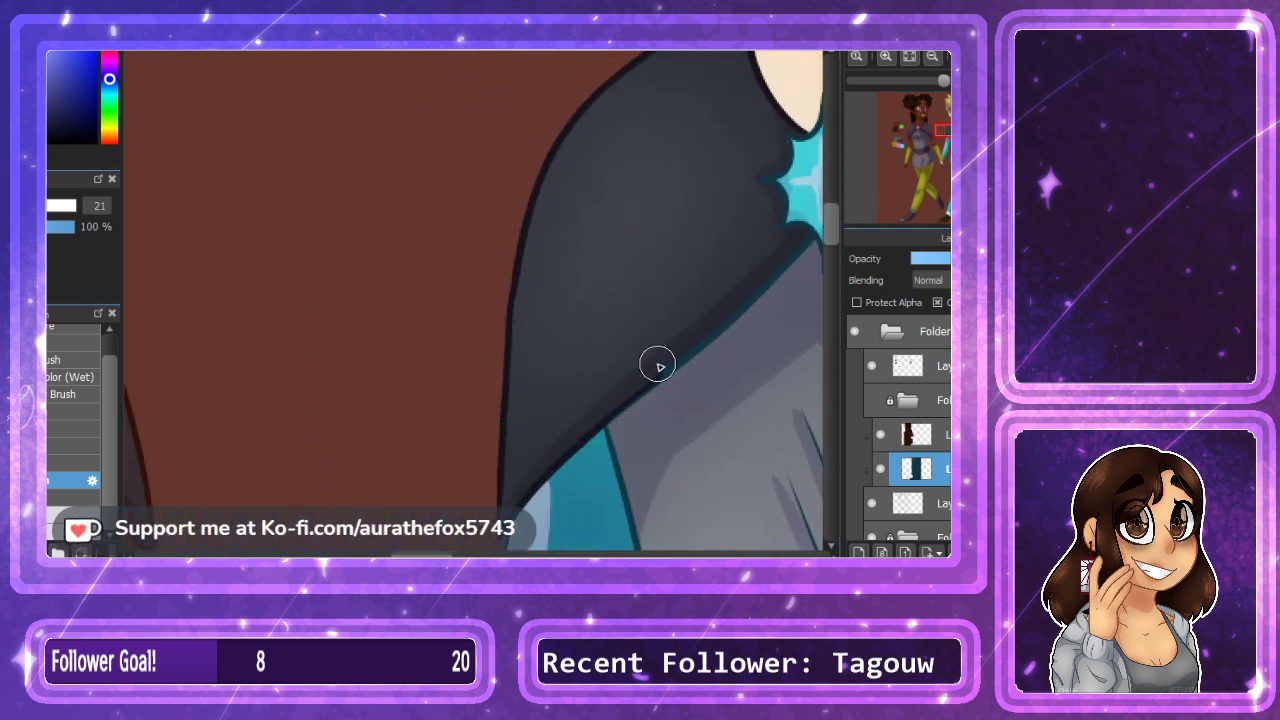
mouse_move(634, 404)
mouse_down()
mouse_move(805, 249)
mouse_move(812, 205)
mouse_up()
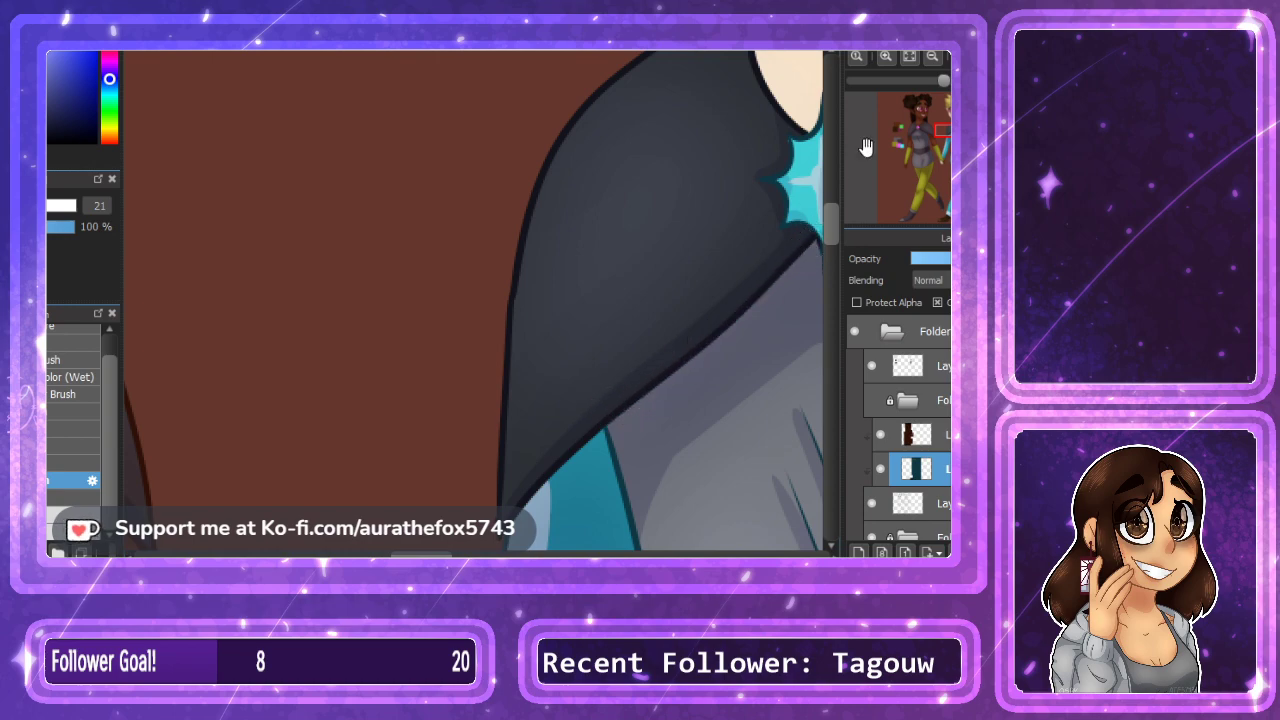
Unclip the blond character's line-colour layer and select its teal base area.
click(935, 60)
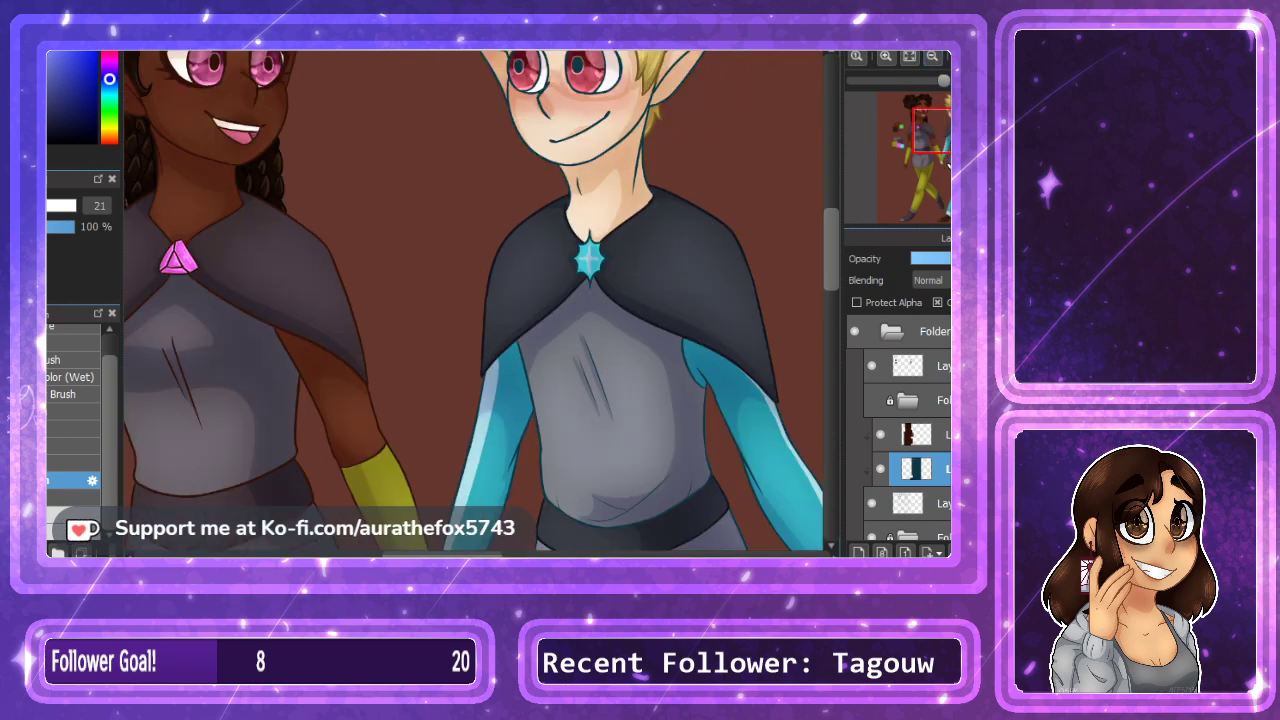
drag(943, 152, 947, 116)
click(909, 58)
click(857, 57)
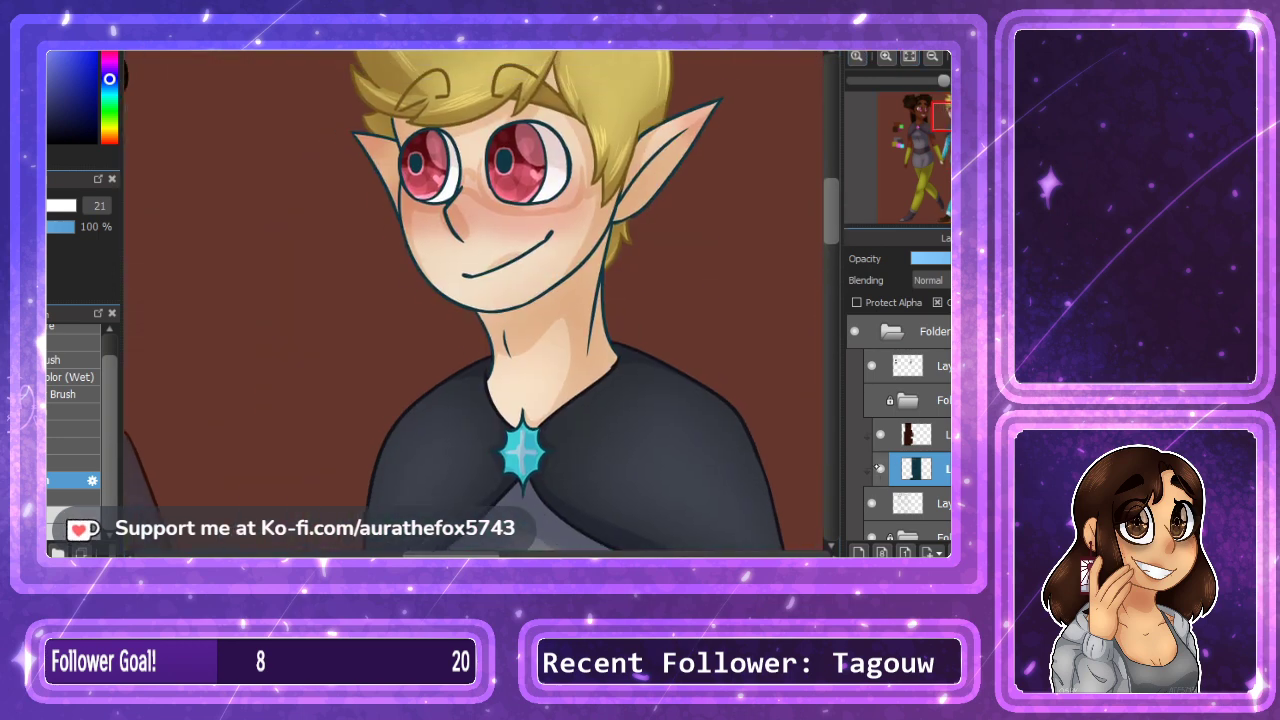
scroll(898, 420, down, 1)
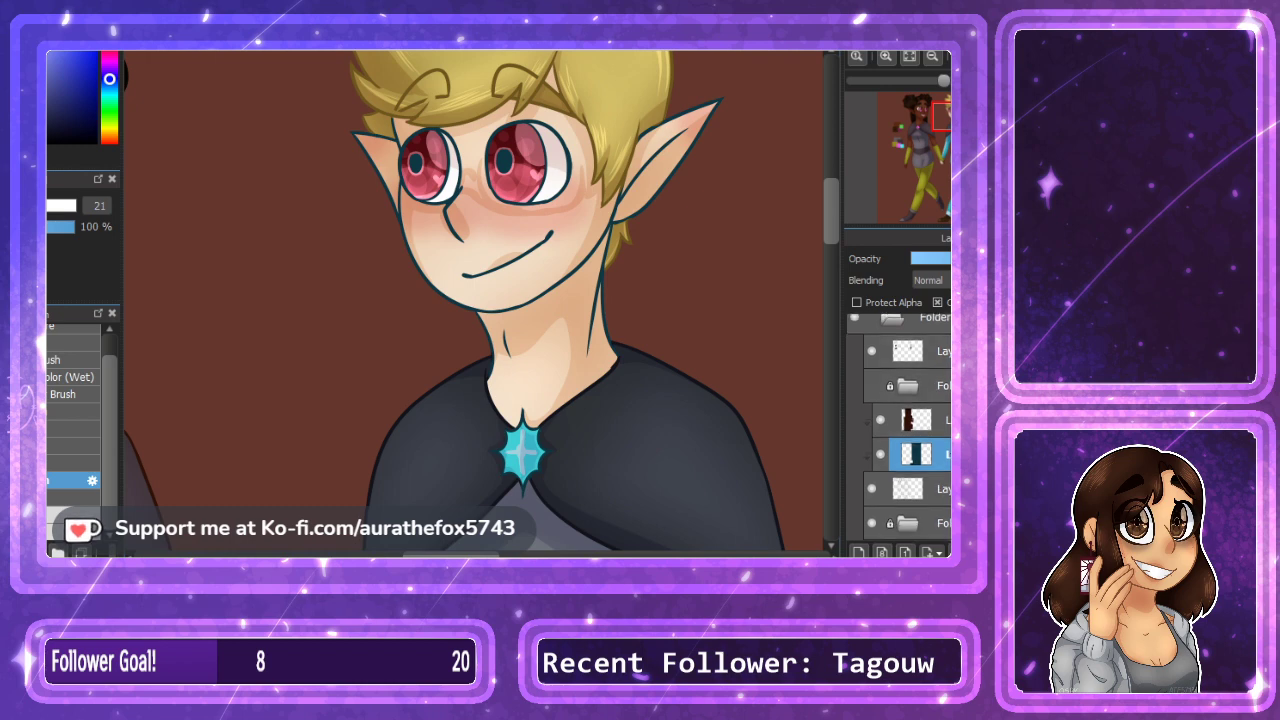
click(938, 302)
click(932, 57)
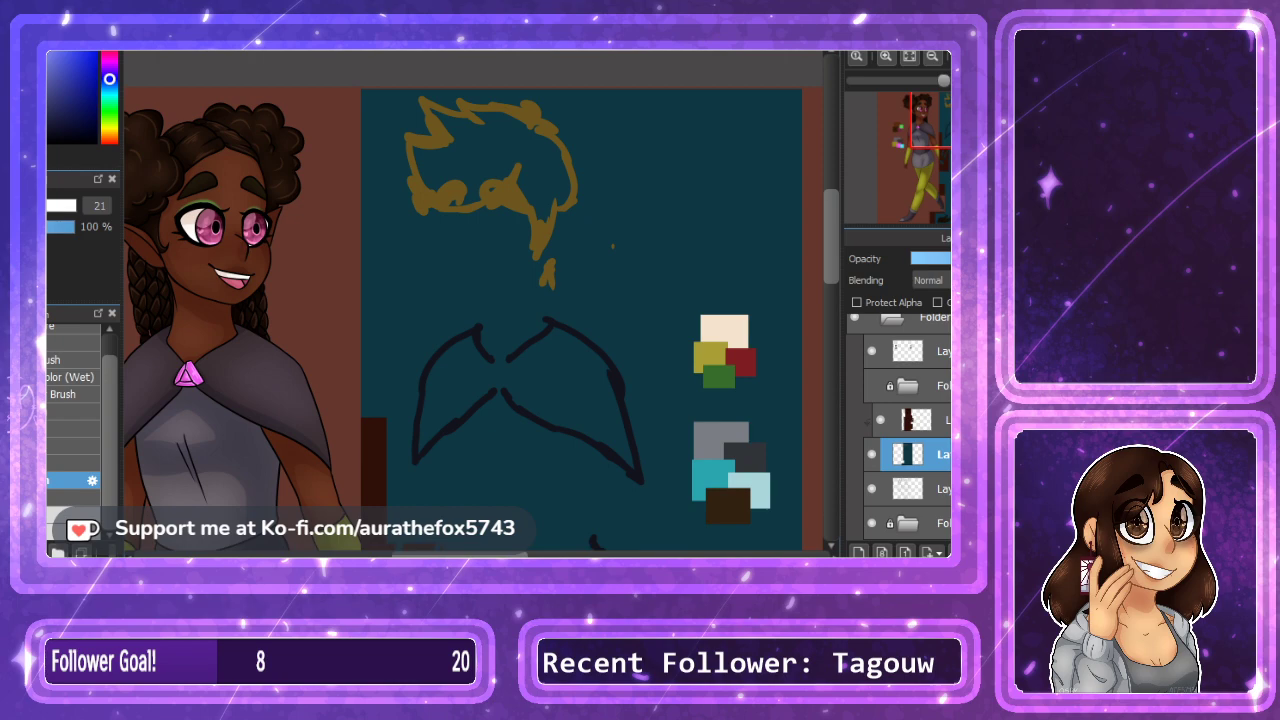
click(680, 235)
drag(831, 234, 831, 241)
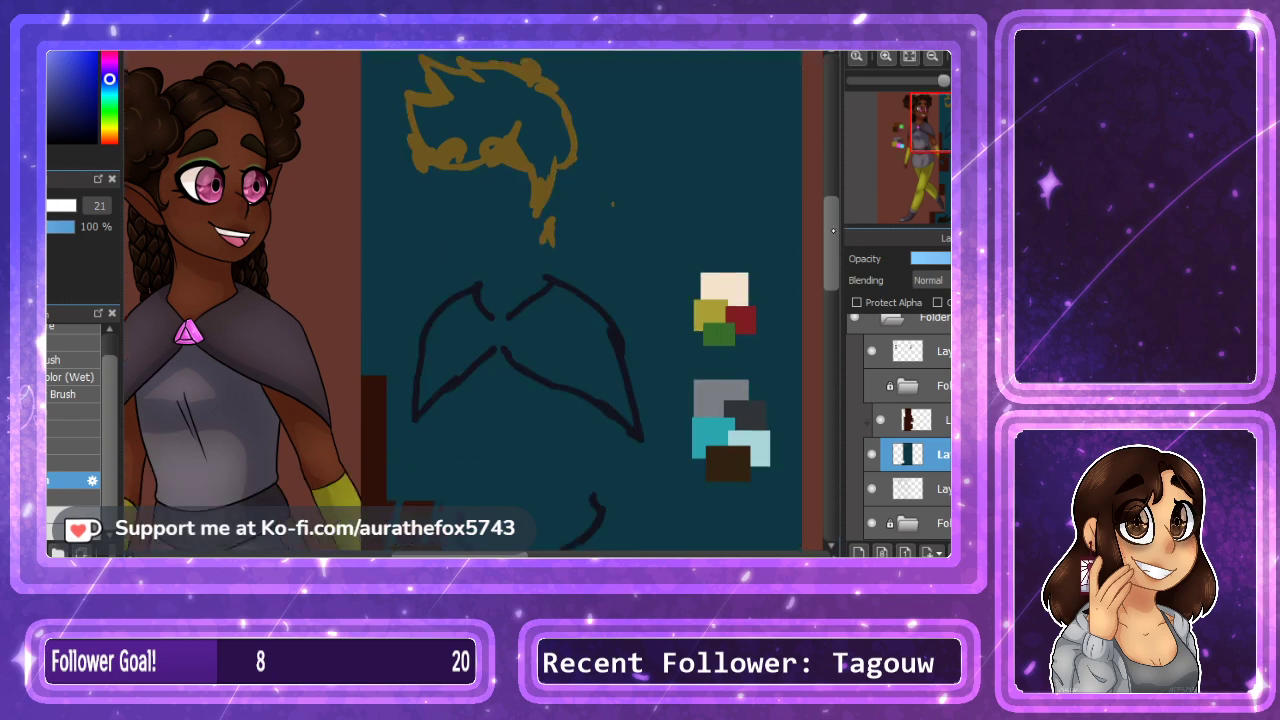
Sample the teal, darken it, and fill the selected base area with the darker shade, clearing the selection when done.
alt+click(448, 230)
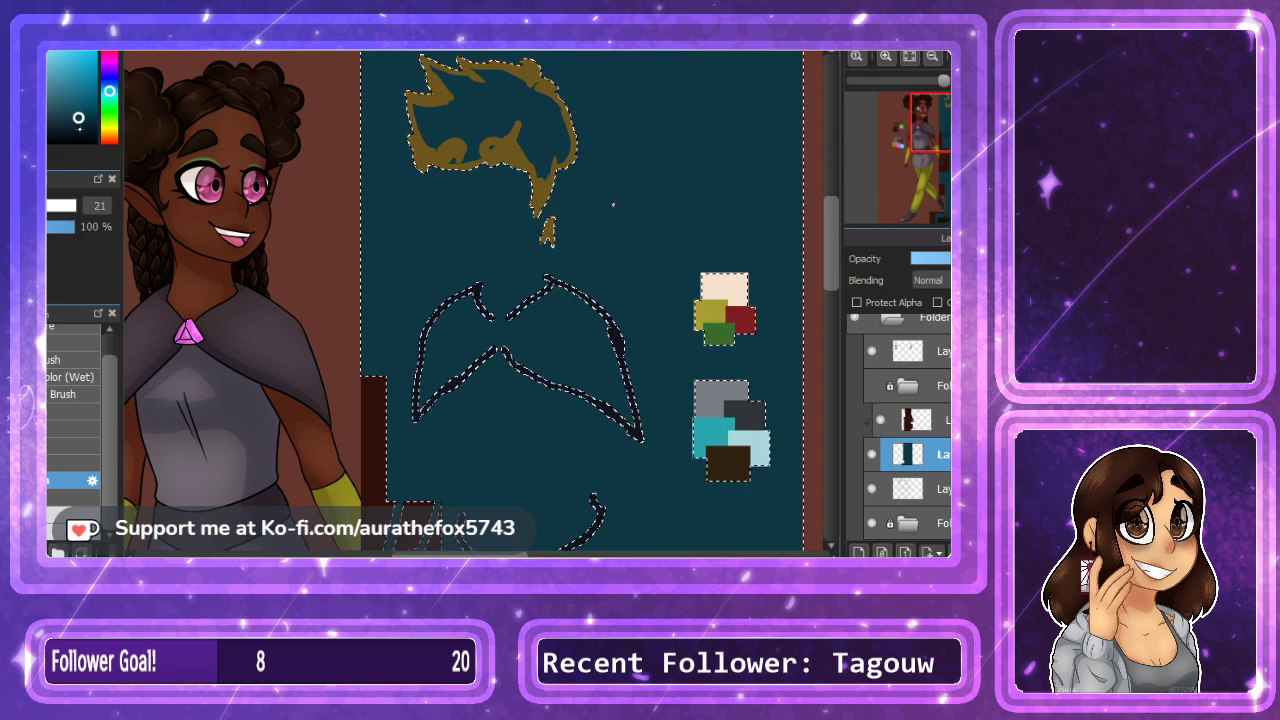
drag(77, 130, 70, 129)
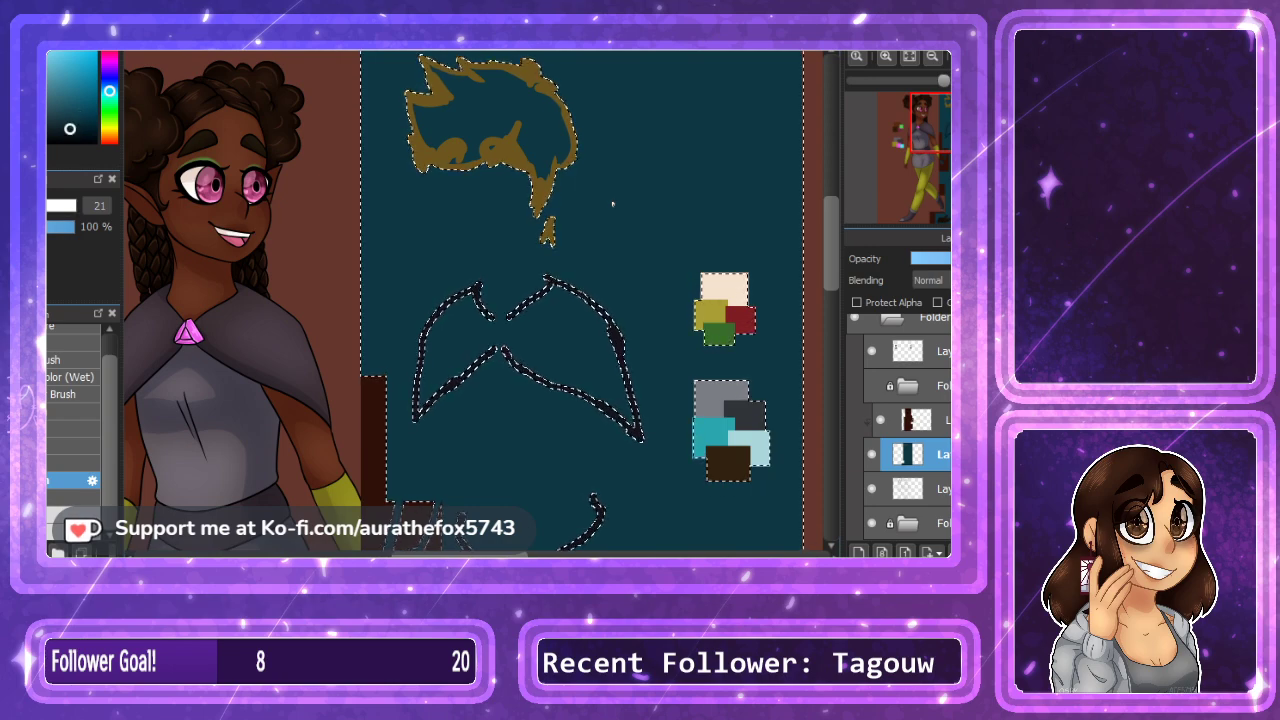
click(909, 57)
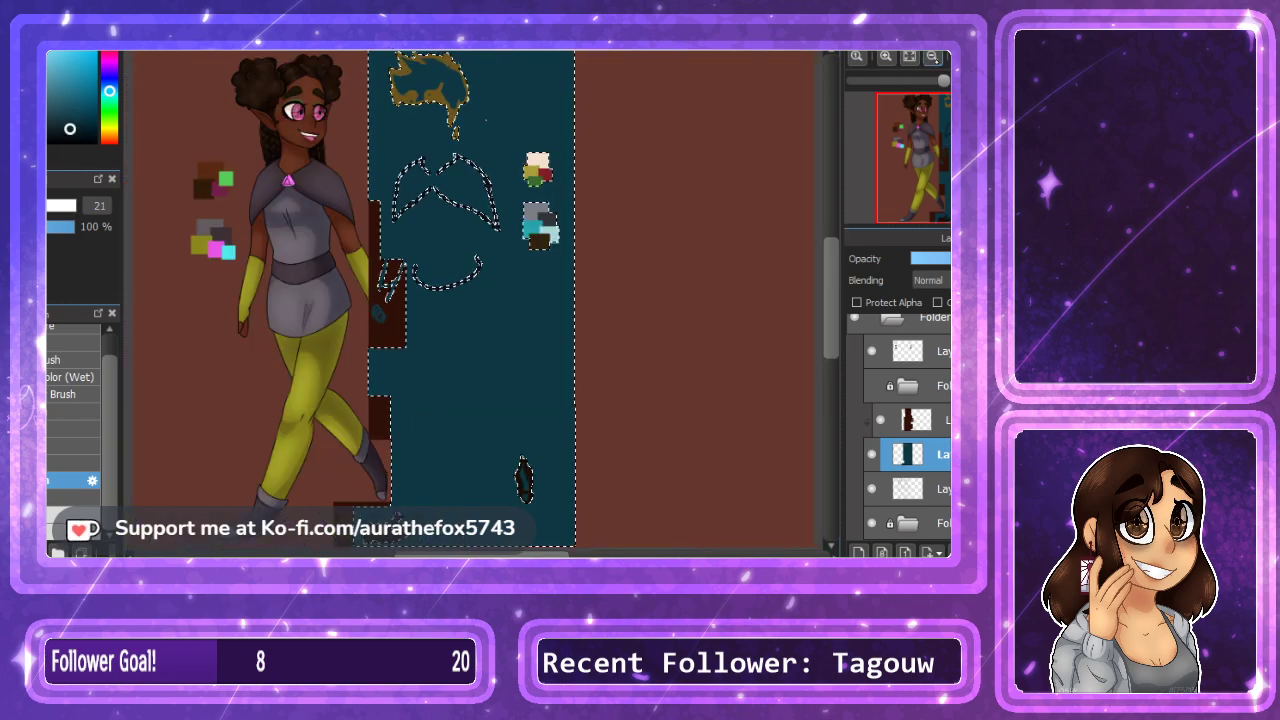
click(932, 57)
key(ctrl+d)
drag(369, 94, 598, 537)
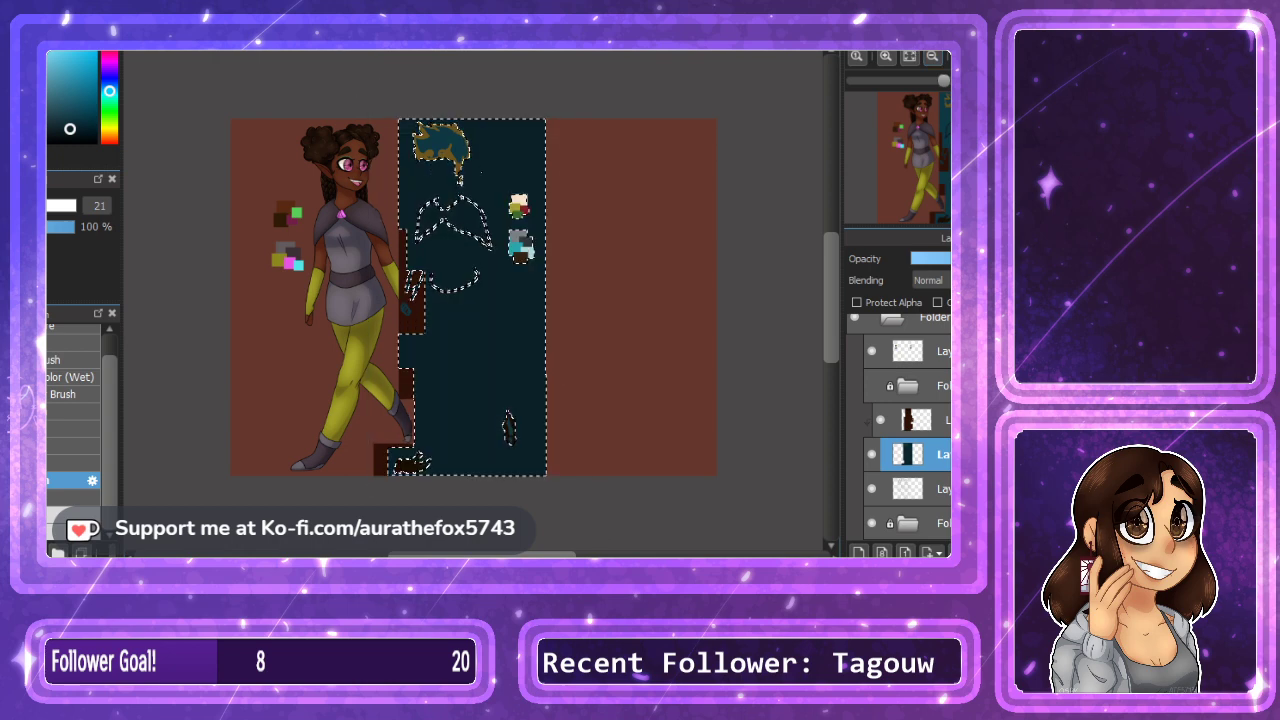
key(ctrl+d)
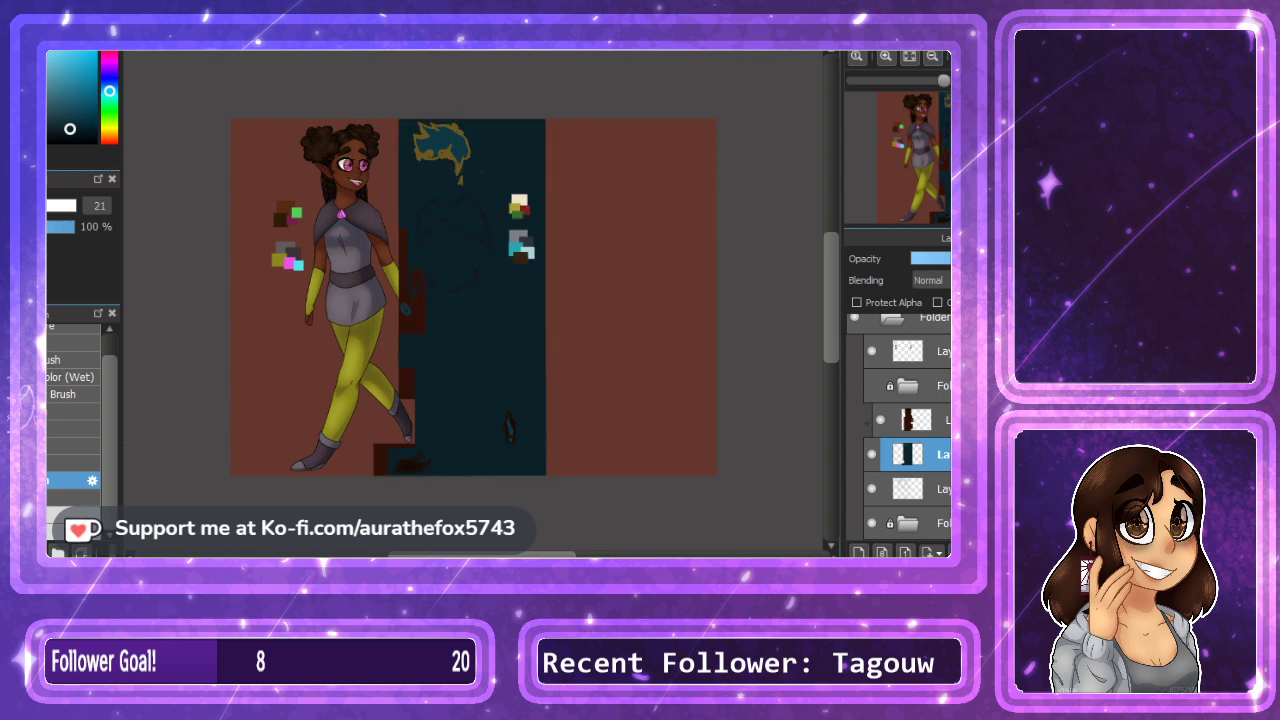
Clip the blond character's line-colour layer to the line art again and check the face with the glasses folder shown, leaving the folder hidden.
click(872, 385)
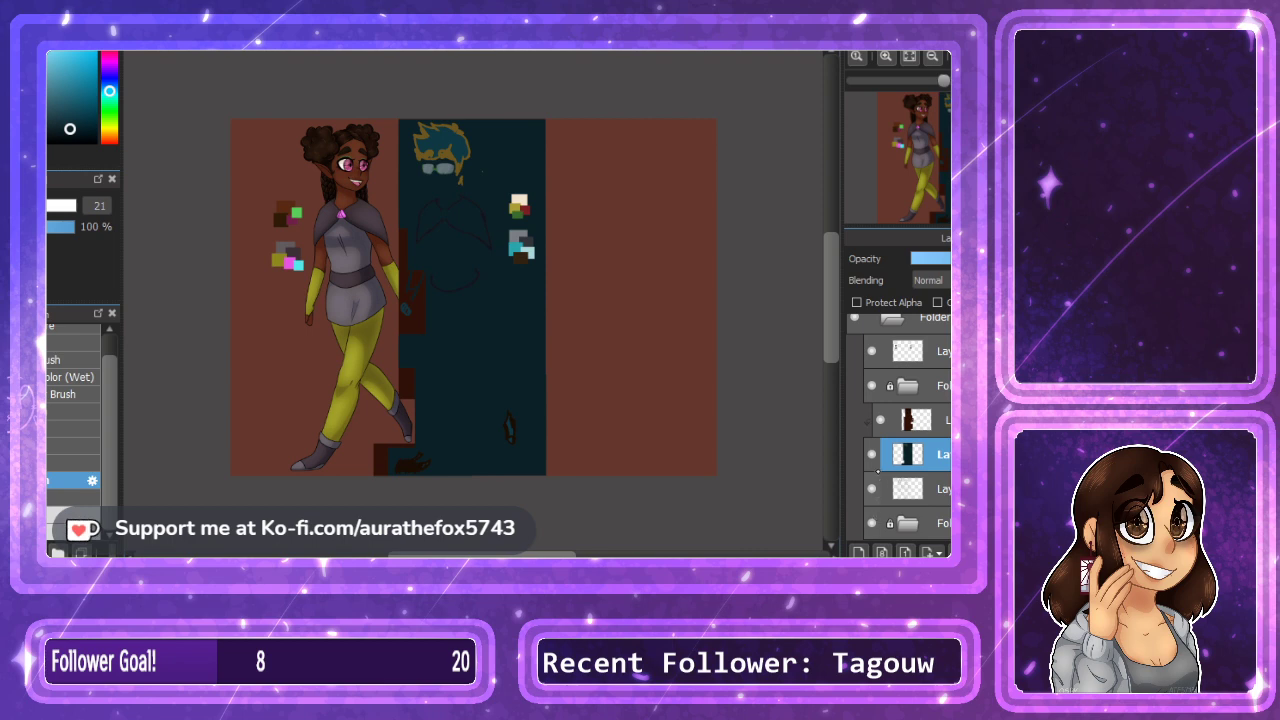
click(938, 302)
scroll(438, 166, up, 5)
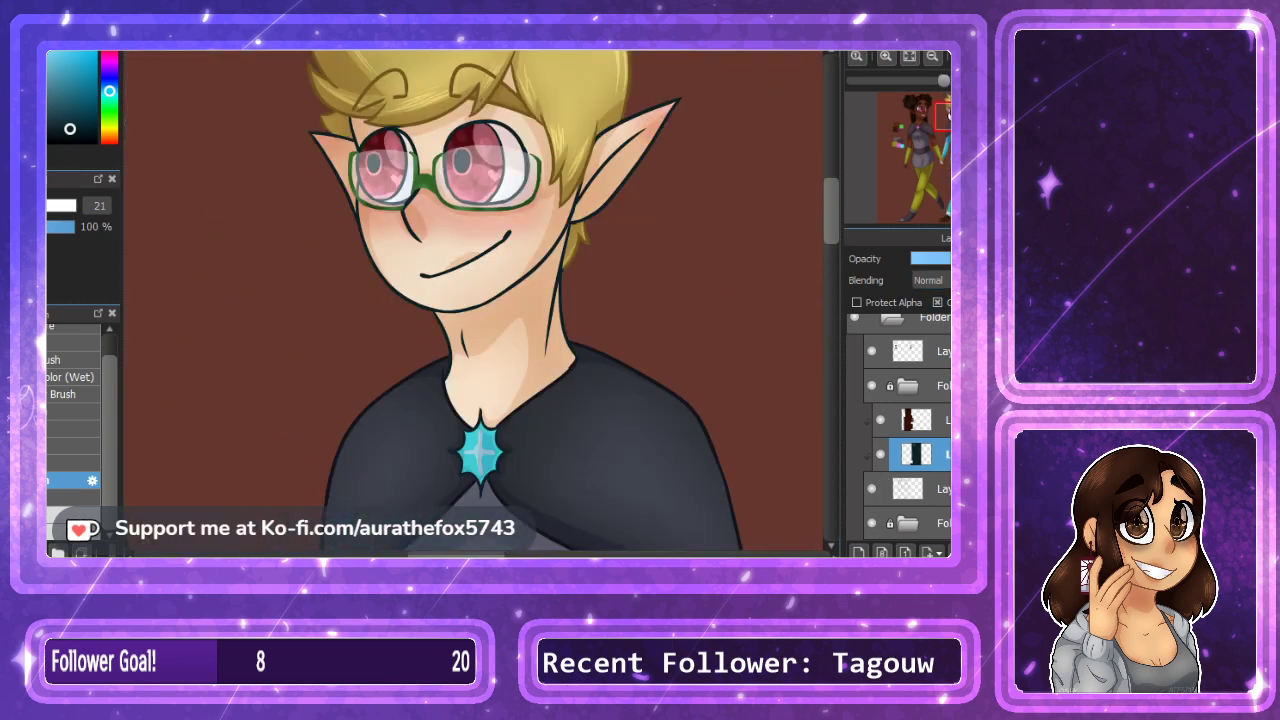
drag(438, 166, 464, 306)
click(872, 385)
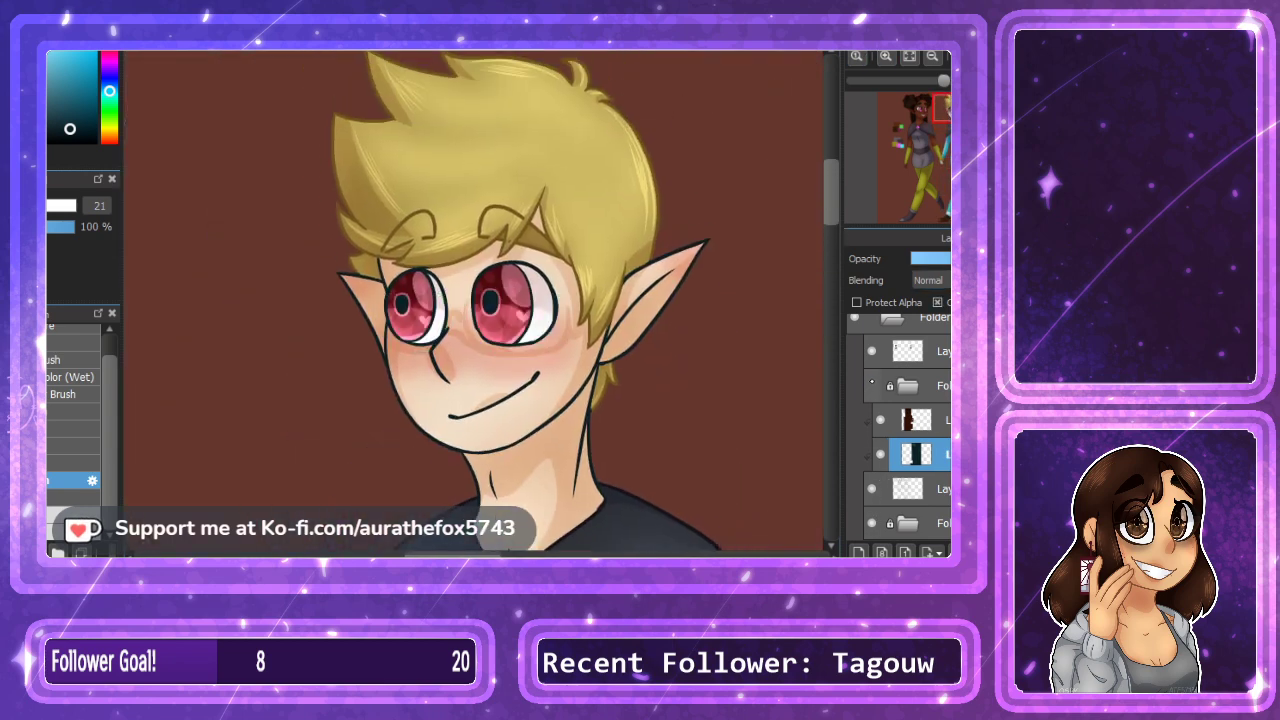
Erase the teal line colour over the blond character's eye outlines and pupils at size 15, exposing the original black lines.
drag(838, 187, 856, 341)
drag(838, 390, 838, 275)
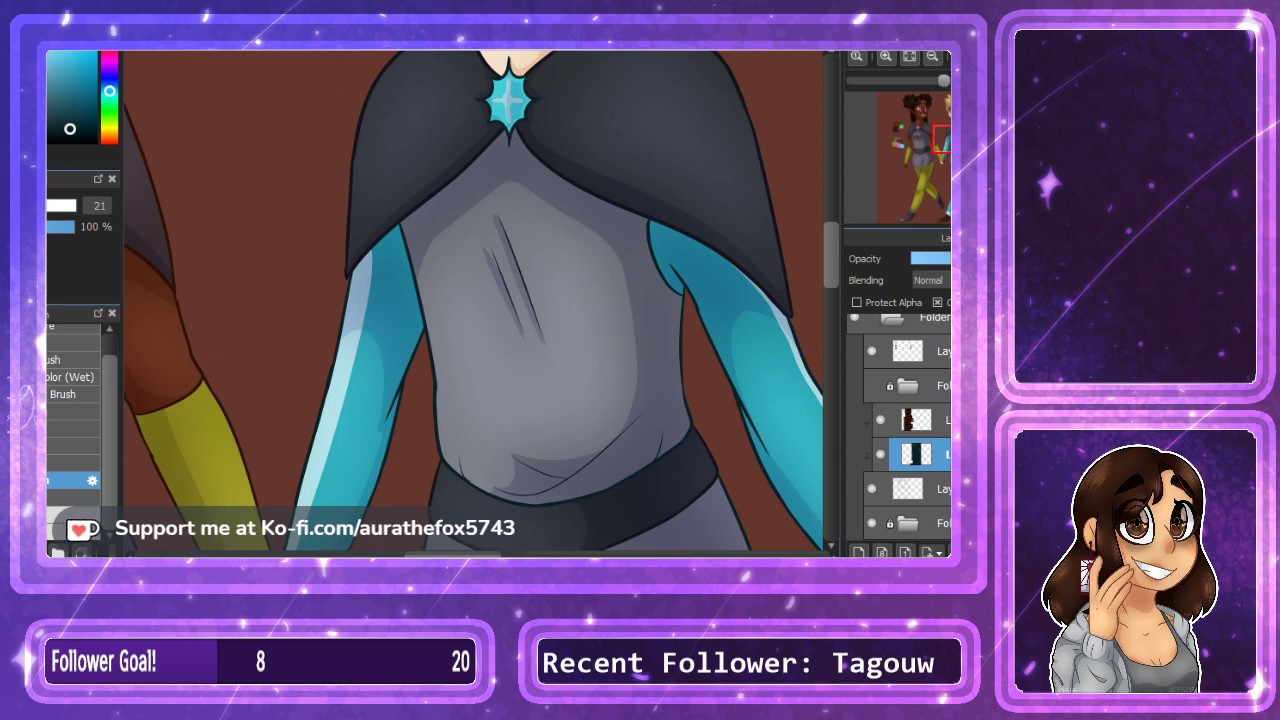
drag(950, 138, 953, 113)
click(887, 57)
click(887, 57)
scroll(470, 300, up, 2)
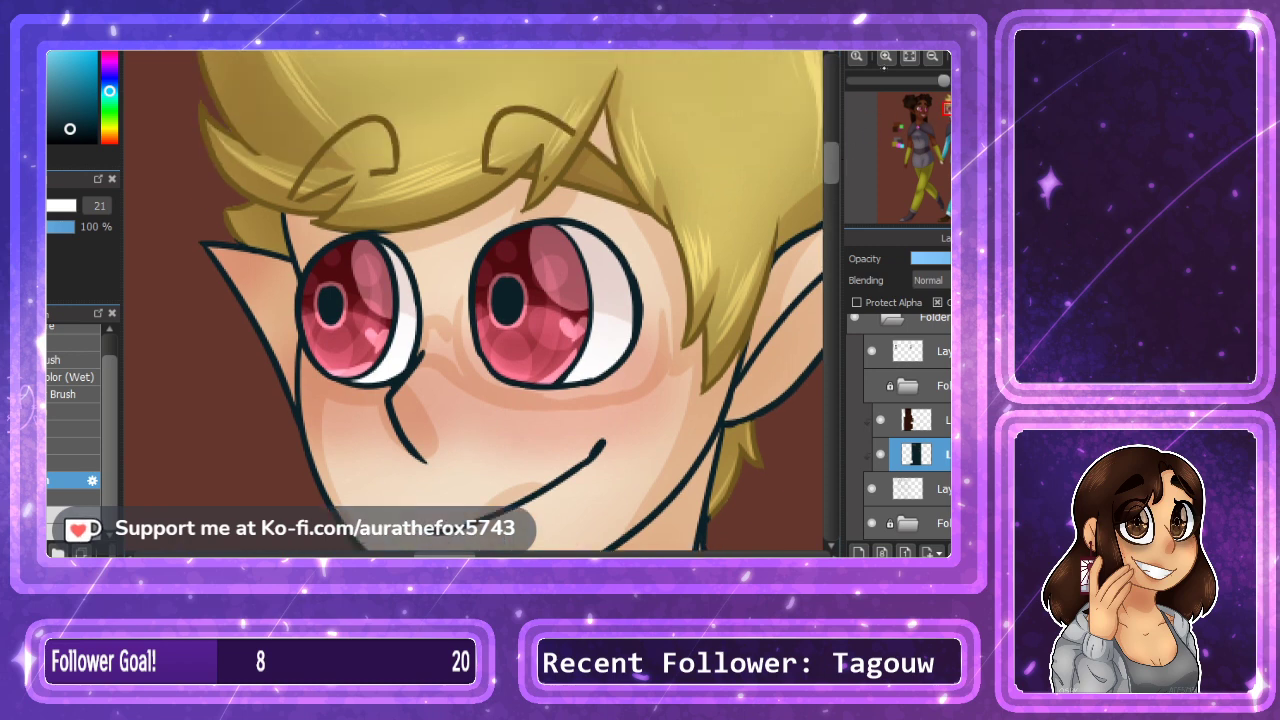
drag(478, 260, 524, 420)
drag(519, 262, 549, 286)
mouse_move(536, 426)
mouse_down()
mouse_move(698, 397)
mouse_move(677, 209)
mouse_move(494, 217)
mouse_move(634, 306)
mouse_move(640, 367)
mouse_up()
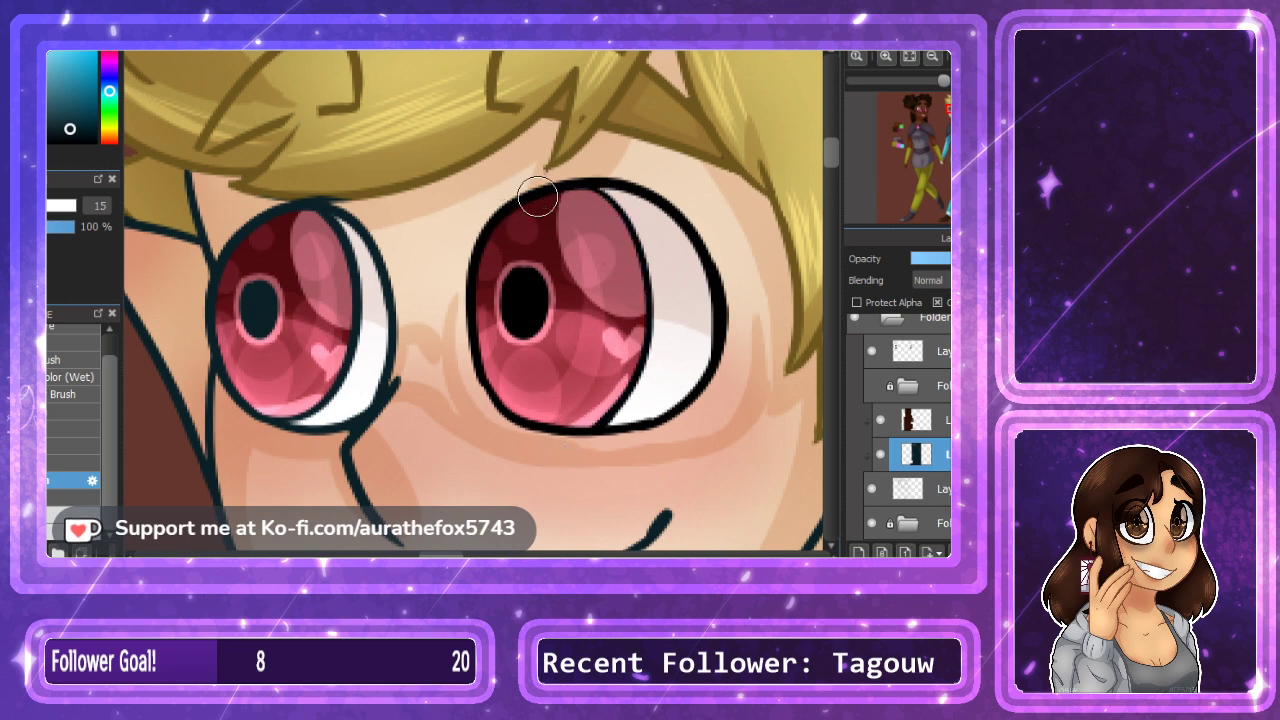
mouse_move(331, 423)
mouse_down()
mouse_move(369, 381)
mouse_move(388, 321)
mouse_move(358, 386)
mouse_move(395, 315)
mouse_move(344, 219)
mouse_move(262, 225)
mouse_move(239, 240)
mouse_move(214, 296)
mouse_move(247, 391)
mouse_move(282, 417)
mouse_move(342, 362)
mouse_move(340, 252)
mouse_up()
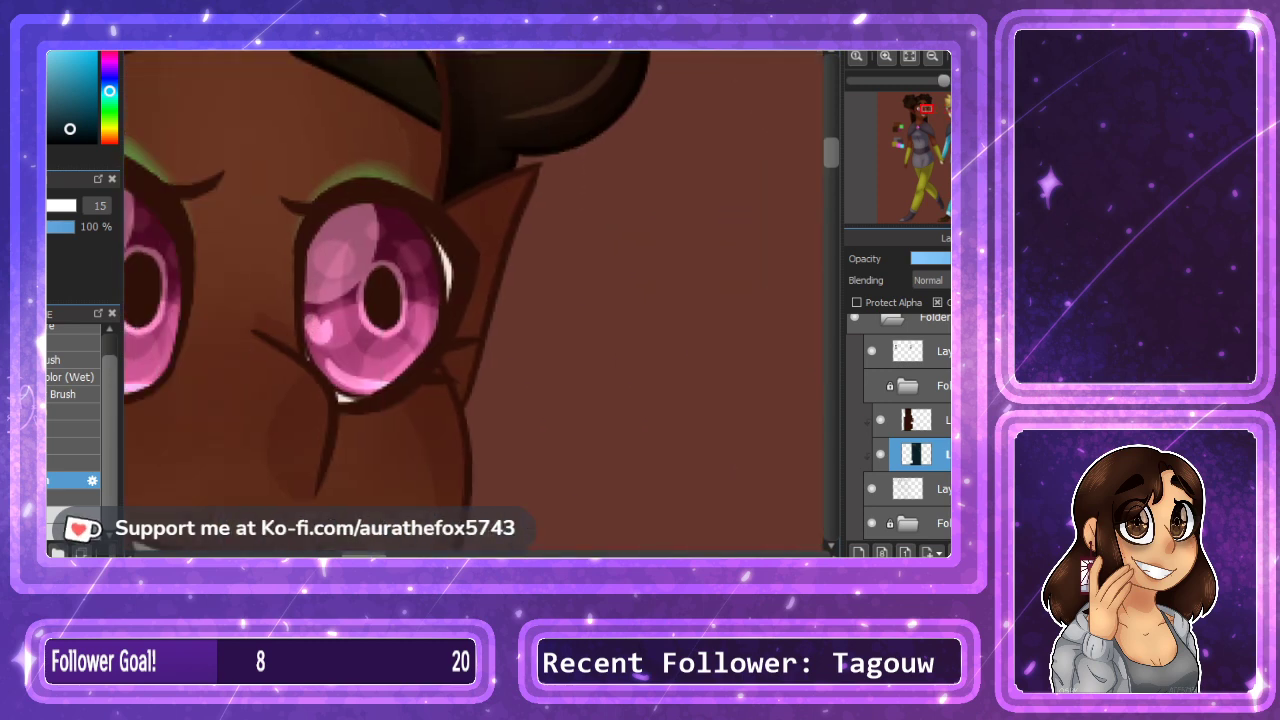
Merge the dark-haired character's line-colour layer down into the blond character's line-colour layer.
click(925, 420)
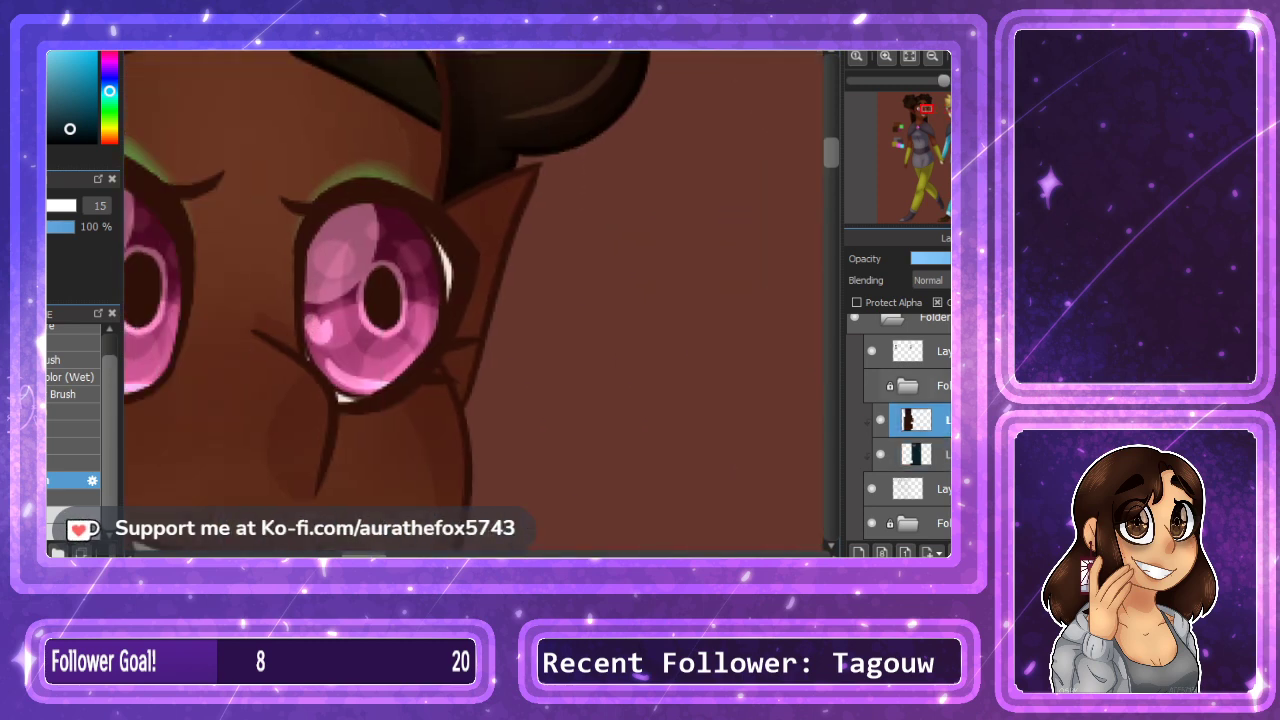
click(938, 302)
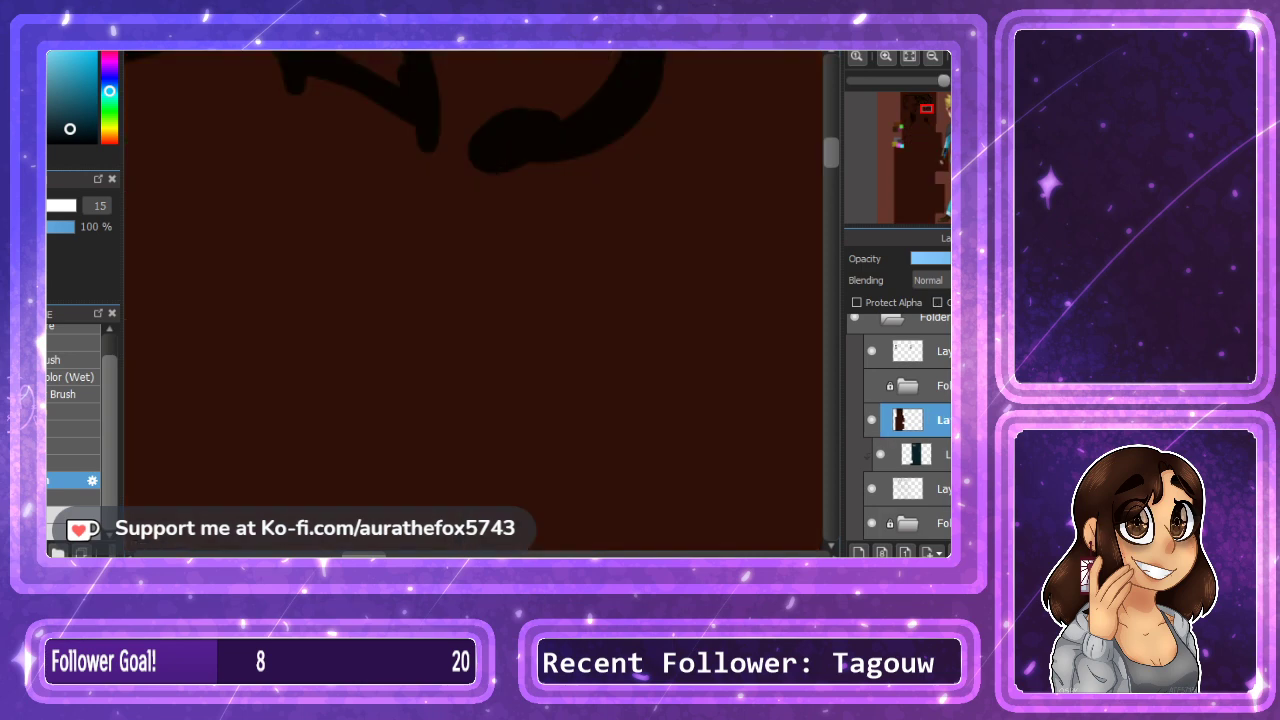
key(ctrl+e)
Erase the brown line colour over the dark-haired character's eye outlines, lashes and pupils at size 15, exposing the black lines.
drag(358, 555, 332, 555)
mouse_move(491, 256)
mouse_down()
mouse_move(486, 311)
mouse_move(526, 189)
mouse_move(534, 234)
mouse_move(394, 149)
mouse_move(266, 206)
mouse_move(249, 357)
mouse_move(238, 307)
mouse_move(306, 363)
mouse_move(286, 220)
mouse_move(386, 177)
mouse_move(409, 192)
mouse_move(494, 389)
mouse_move(331, 380)
mouse_up()
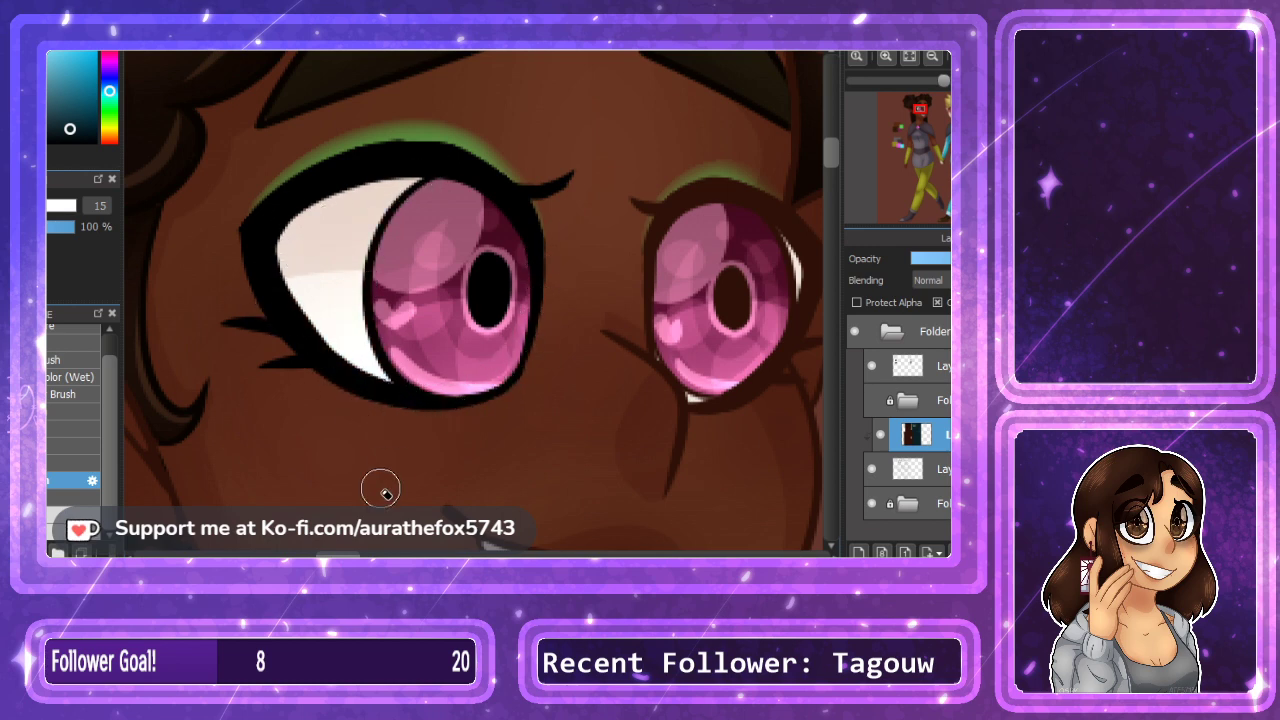
drag(341, 554, 353, 554)
mouse_move(454, 188)
mouse_down()
mouse_move(515, 171)
mouse_move(584, 240)
mouse_move(542, 186)
mouse_move(622, 260)
mouse_move(598, 309)
mouse_move(570, 243)
mouse_move(608, 267)
mouse_move(560, 388)
mouse_move(576, 346)
mouse_move(508, 401)
mouse_up()
drag(464, 358, 449, 269)
drag(538, 300, 521, 335)
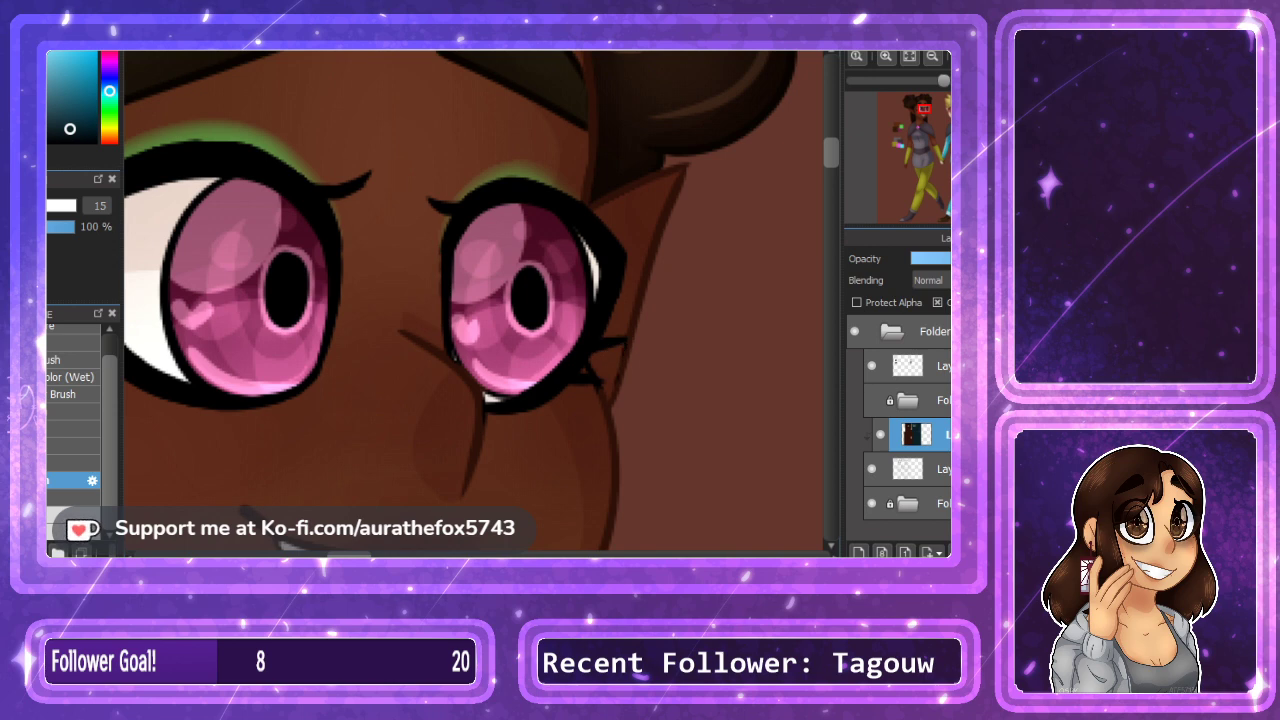
Sample the dark brown from the unclipped line-colour layer, clip the layer again, and switch to the size 9.9 brush.
click(938, 302)
alt+click(581, 445)
click(939, 303)
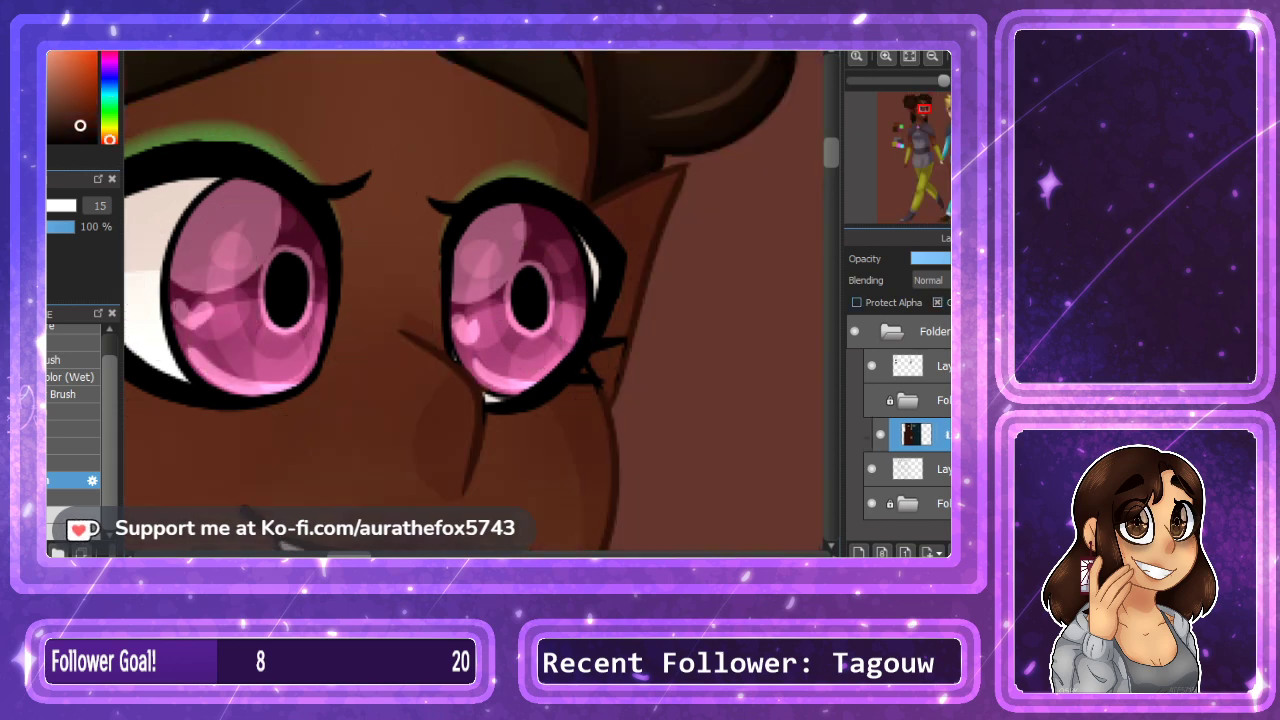
click(72, 498)
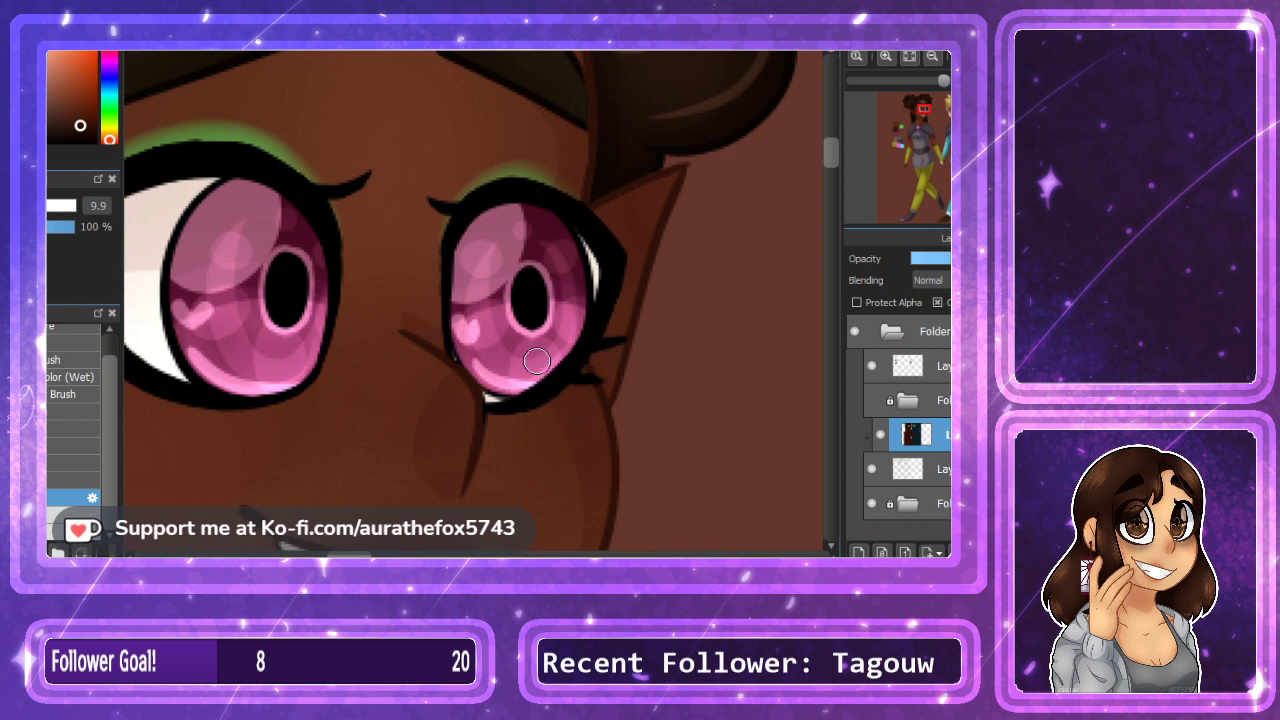
Add a new clipped layer for the eye line colours between the merged line-colour layer and the line art.
key(ctrl+minus)
click(925, 469)
click(858, 552)
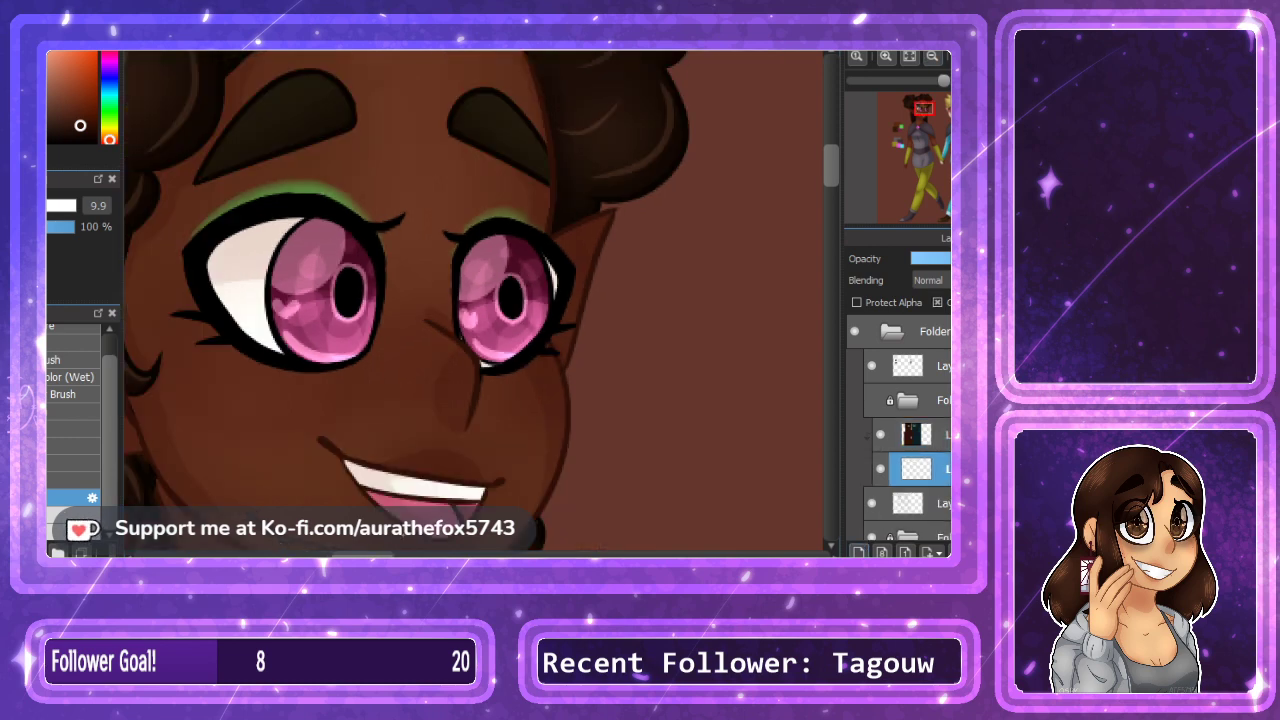
Recolour the outlines, lashes and pupils of both of the dark-haired character's eyes in a dark plum based on the iris shadow.
drag(373, 553, 365, 553)
key(ctrl+plus)
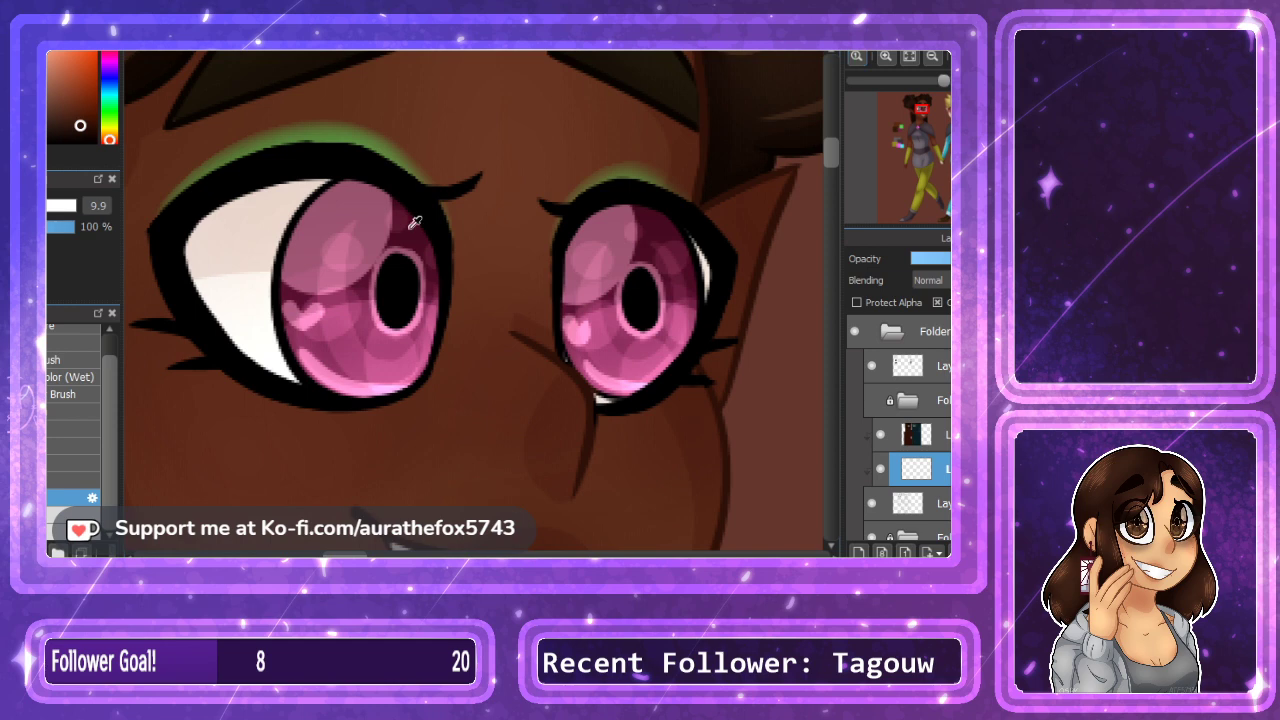
click(417, 223)
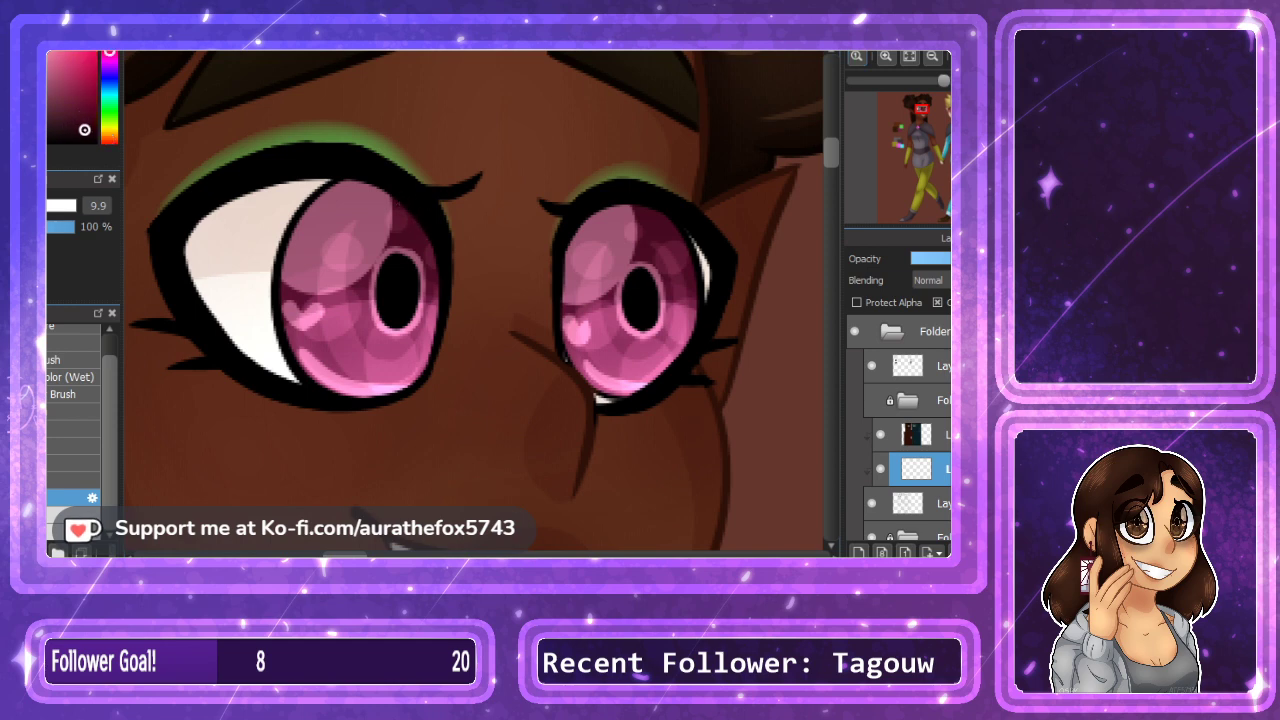
drag(143, 113, 521, 449)
key(ctrl+minus)
drag(234, 264, 297, 383)
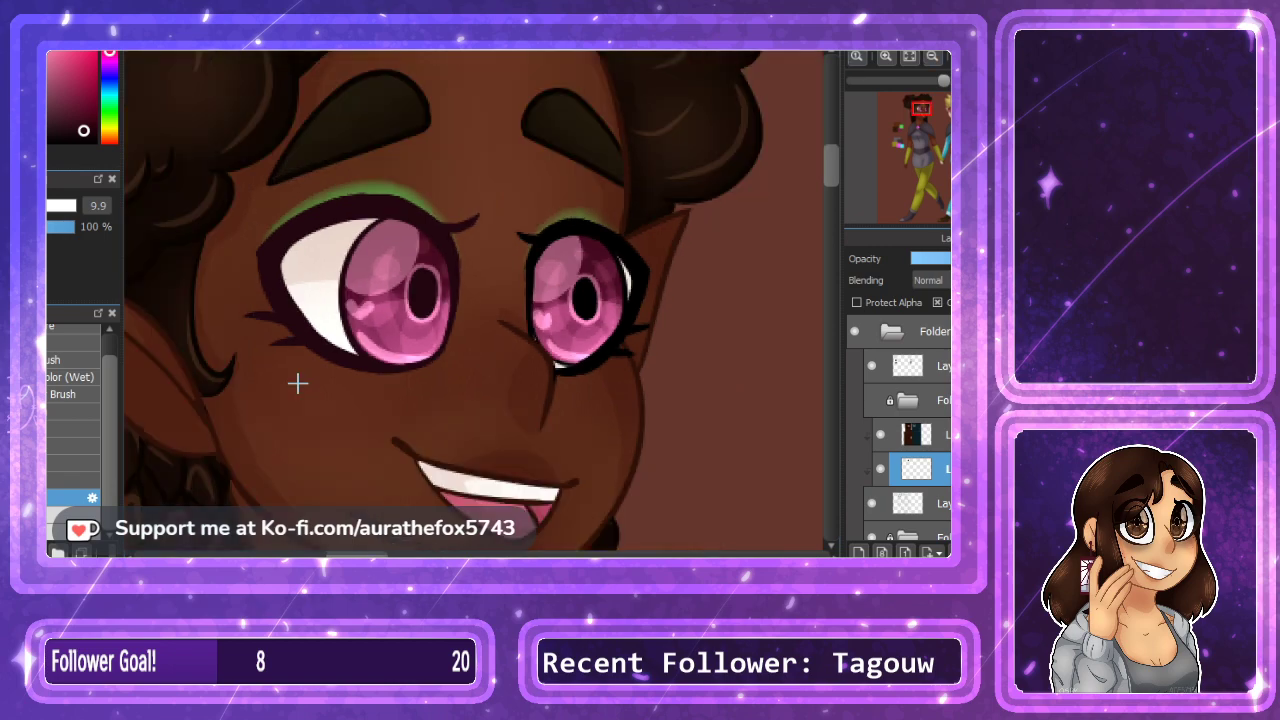
drag(520, 192, 667, 381)
Recolour the outlines and pupils of both of the blond character's eyes in a very dark red.
drag(958, 110, 952, 109)
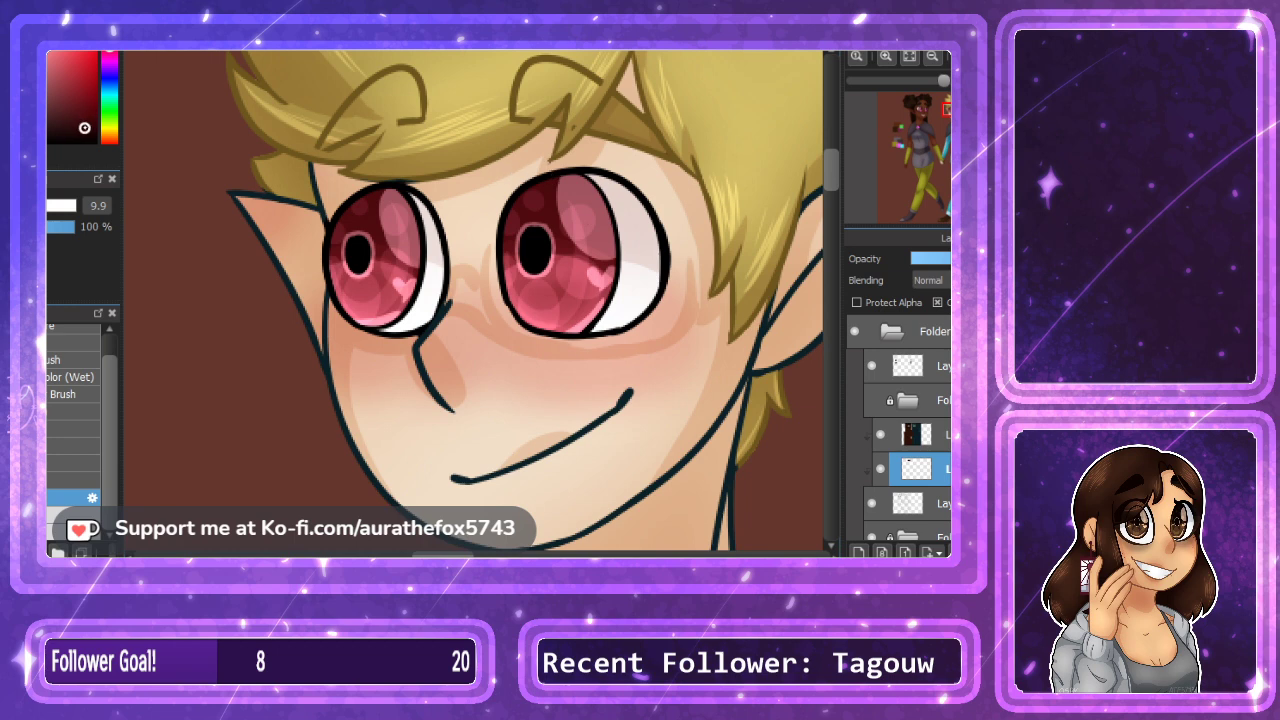
drag(312, 127, 722, 409)
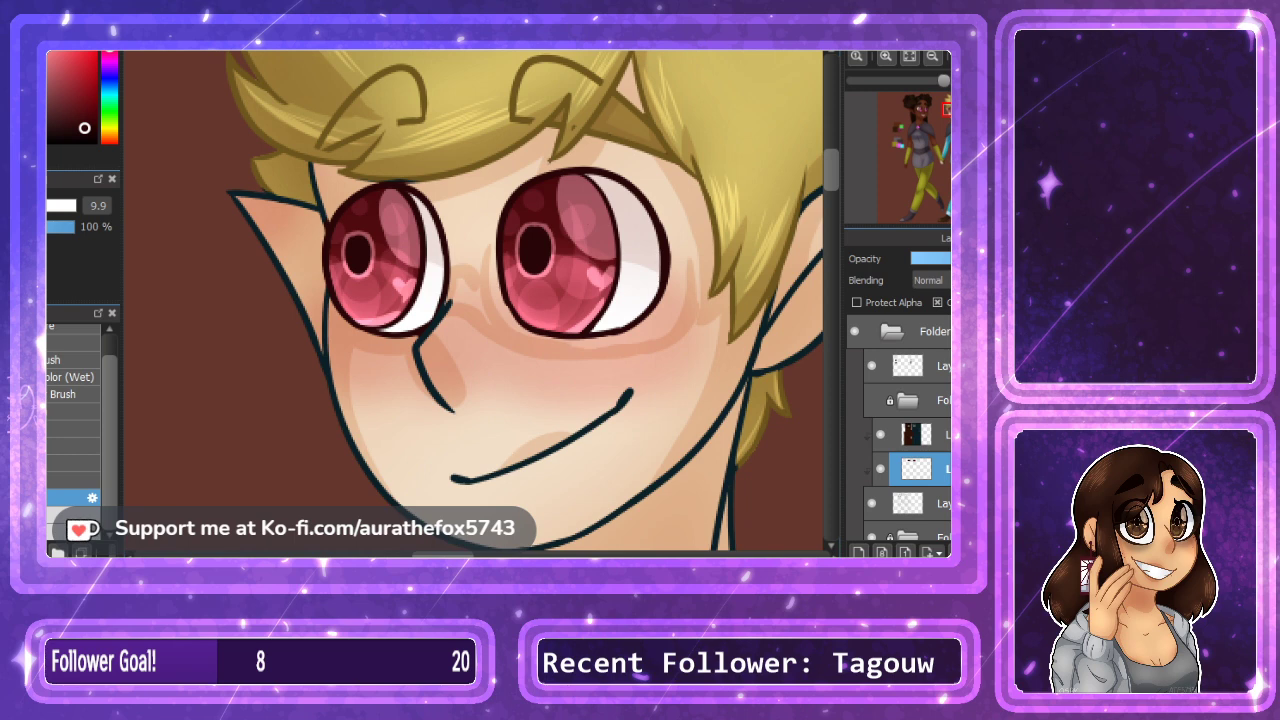
click(909, 57)
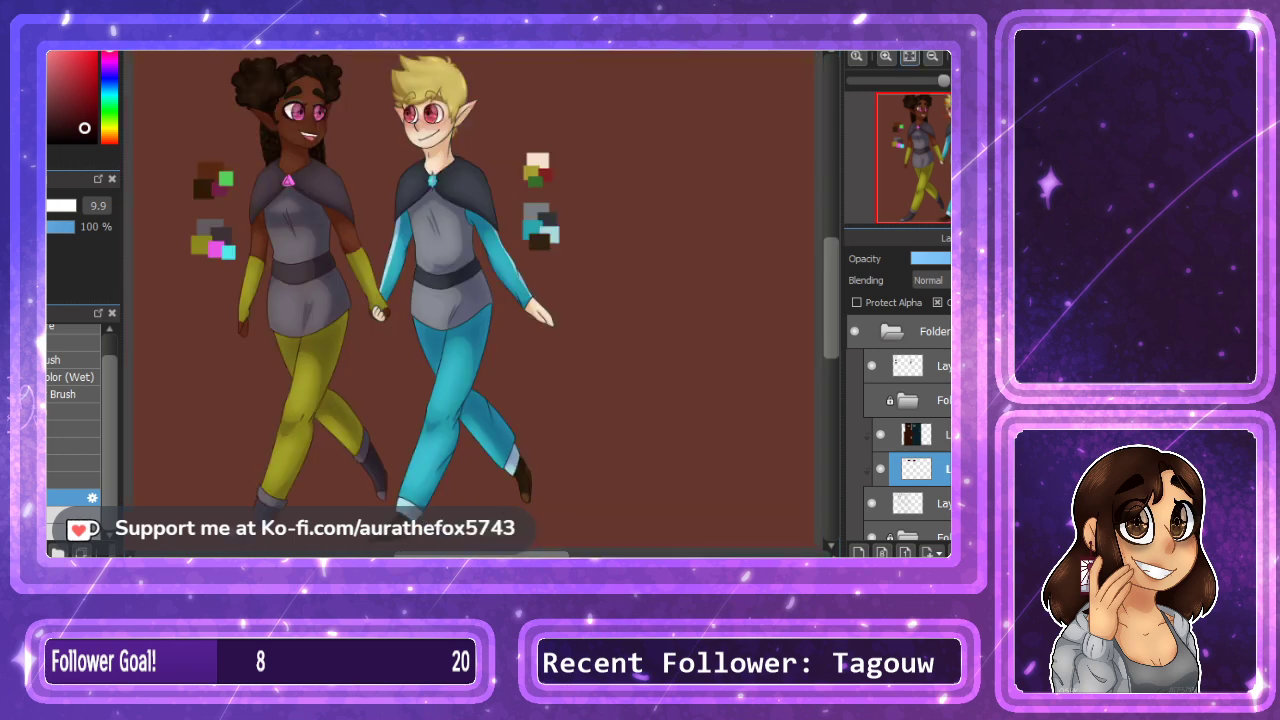
Merge the line-colour layer down into the eye line-colour layer, keeping the result clipped to the line art.
click(930, 435)
click(937, 302)
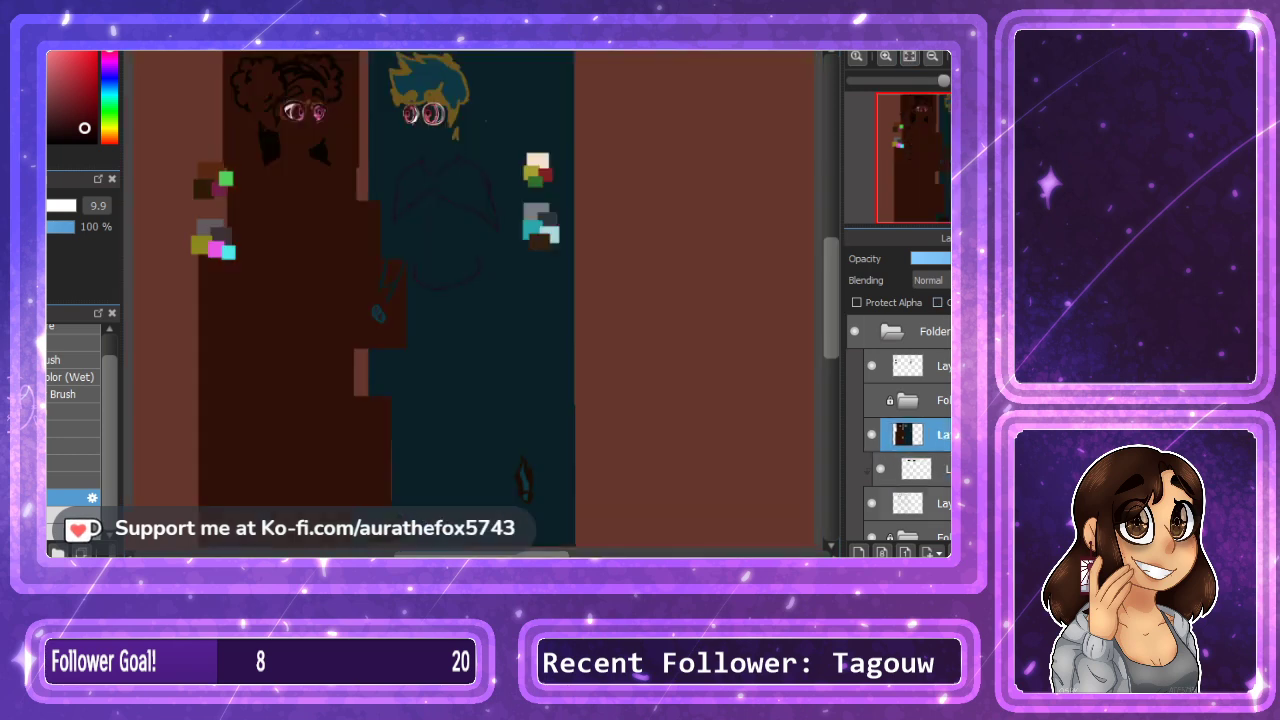
key(ctrl+e)
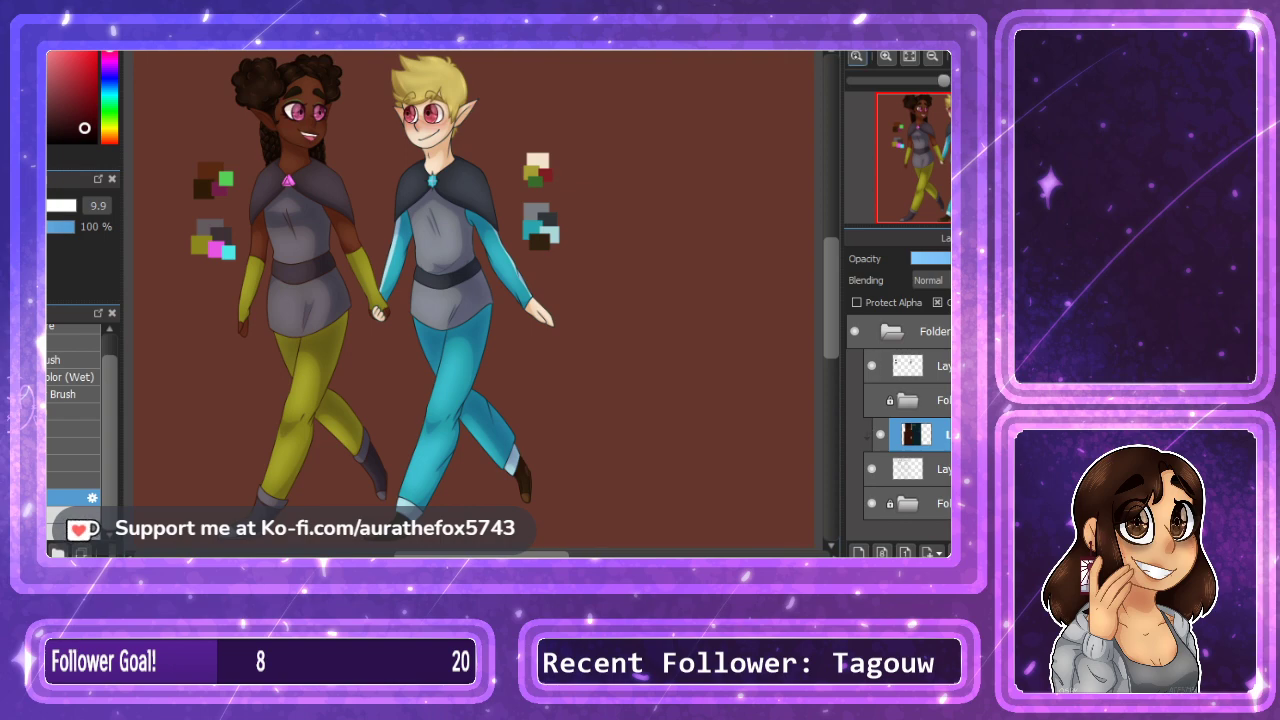
Pick a brown based on the blond character's ear skin and add a new clipped layer above the merged line-colour layer.
scroll(501, 260, up, 5)
drag(623, 445, 469, 291)
scroll(469, 291, up, 2)
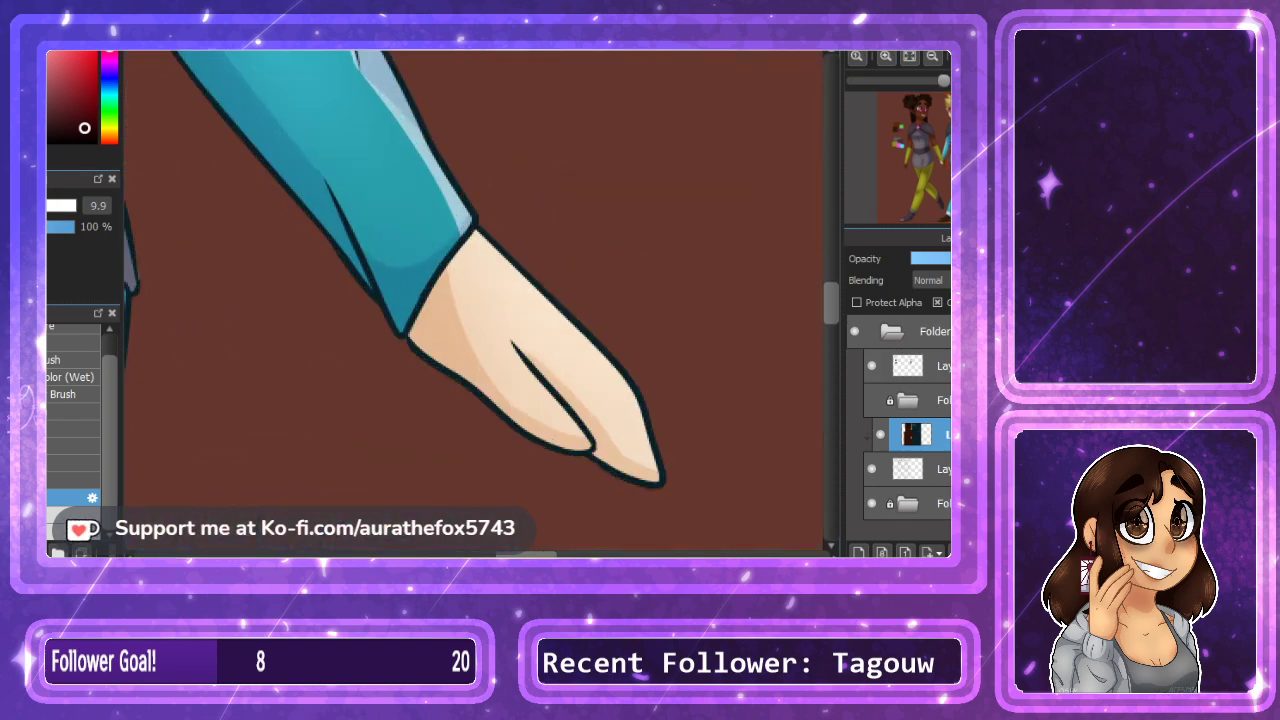
click(952, 115)
click(692, 201)
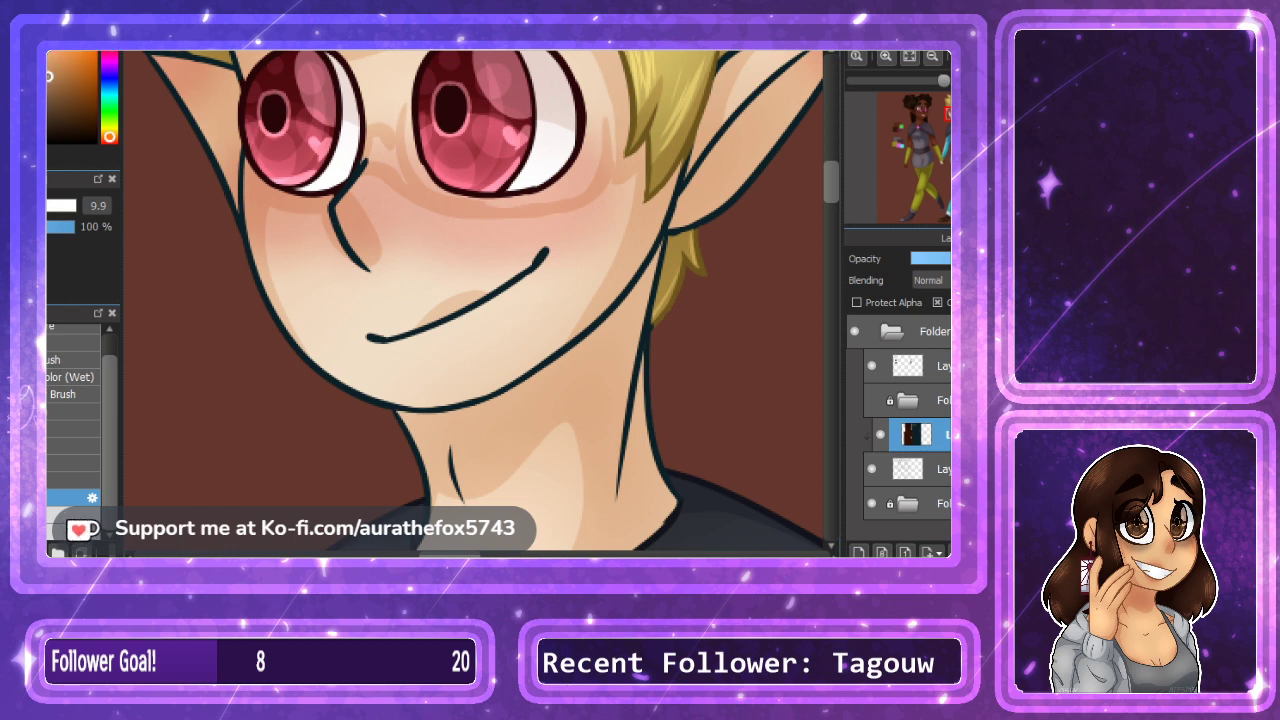
click(858, 551)
Recolour the blond character's jaw, mouth, nose, cheek and neck lines in the skin-based brown.
mouse_move(546, 367)
mouse_down()
mouse_move(586, 320)
mouse_move(457, 409)
mouse_move(500, 386)
mouse_move(362, 397)
mouse_up()
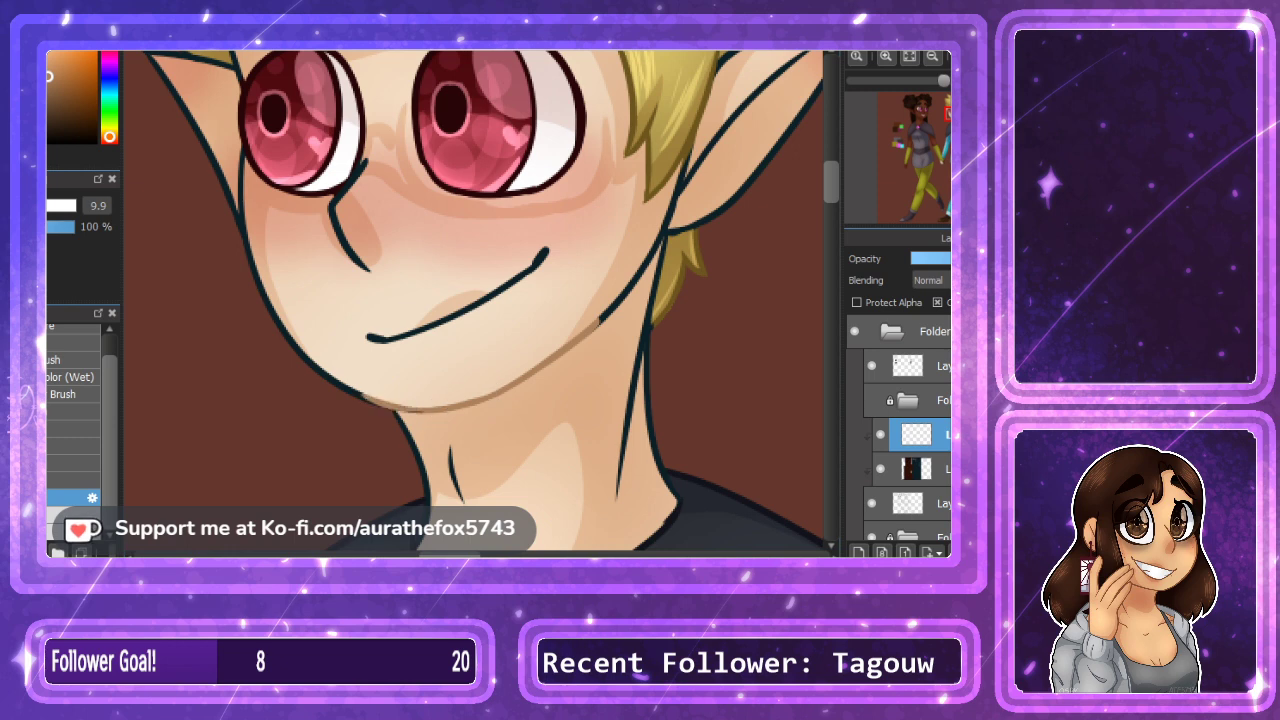
click(72, 481)
mouse_move(345, 395)
mouse_down()
mouse_move(441, 416)
mouse_move(369, 409)
mouse_move(533, 390)
mouse_move(617, 303)
mouse_up()
mouse_move(545, 250)
mouse_down()
mouse_move(440, 316)
mouse_move(370, 337)
mouse_up()
mouse_move(367, 171)
mouse_down()
mouse_move(331, 223)
mouse_move(369, 283)
mouse_up()
mouse_move(211, 174)
mouse_down()
mouse_move(241, 201)
mouse_move(230, 159)
mouse_move(252, 268)
mouse_move(388, 388)
mouse_move(457, 500)
mouse_move(432, 414)
mouse_move(418, 453)
mouse_move(436, 502)
mouse_up()
drag(606, 466, 657, 357)
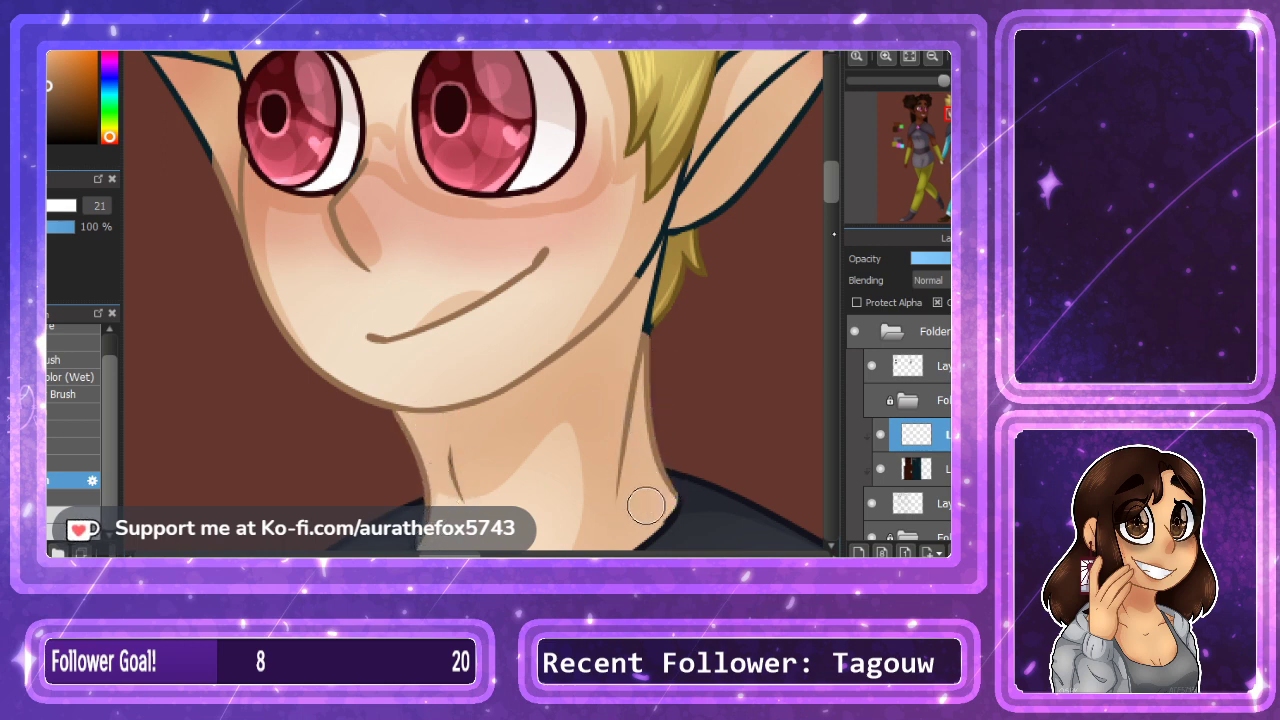
Recolour the inner and outer outlines of the blond character's near ear and the adjoining jaw line in brown.
mouse_move(643, 255)
mouse_down()
mouse_move(668, 202)
mouse_move(782, 72)
mouse_up()
mouse_move(658, 230)
mouse_down()
mouse_move(627, 276)
mouse_move(622, 380)
mouse_move(640, 323)
mouse_move(624, 356)
mouse_up()
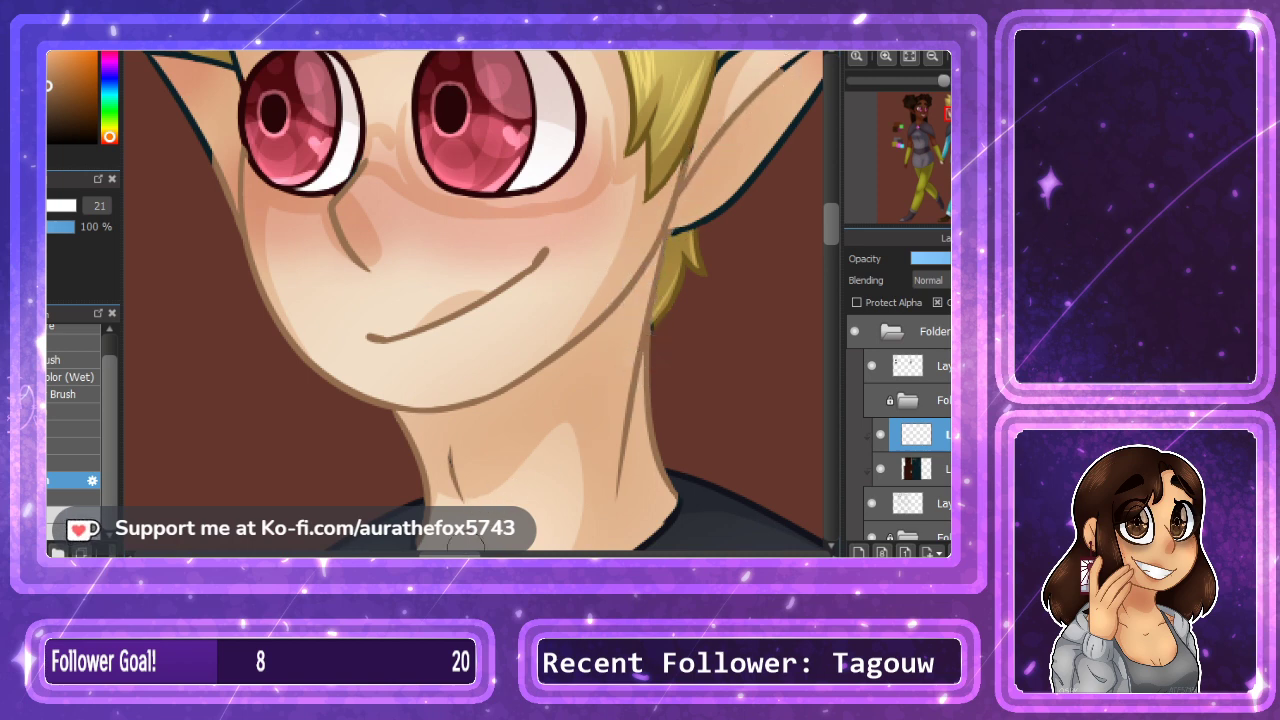
click(957, 127)
drag(833, 227, 838, 167)
mouse_move(606, 304)
mouse_down()
mouse_move(605, 277)
mouse_move(623, 264)
mouse_move(771, 191)
mouse_move(614, 331)
mouse_up()
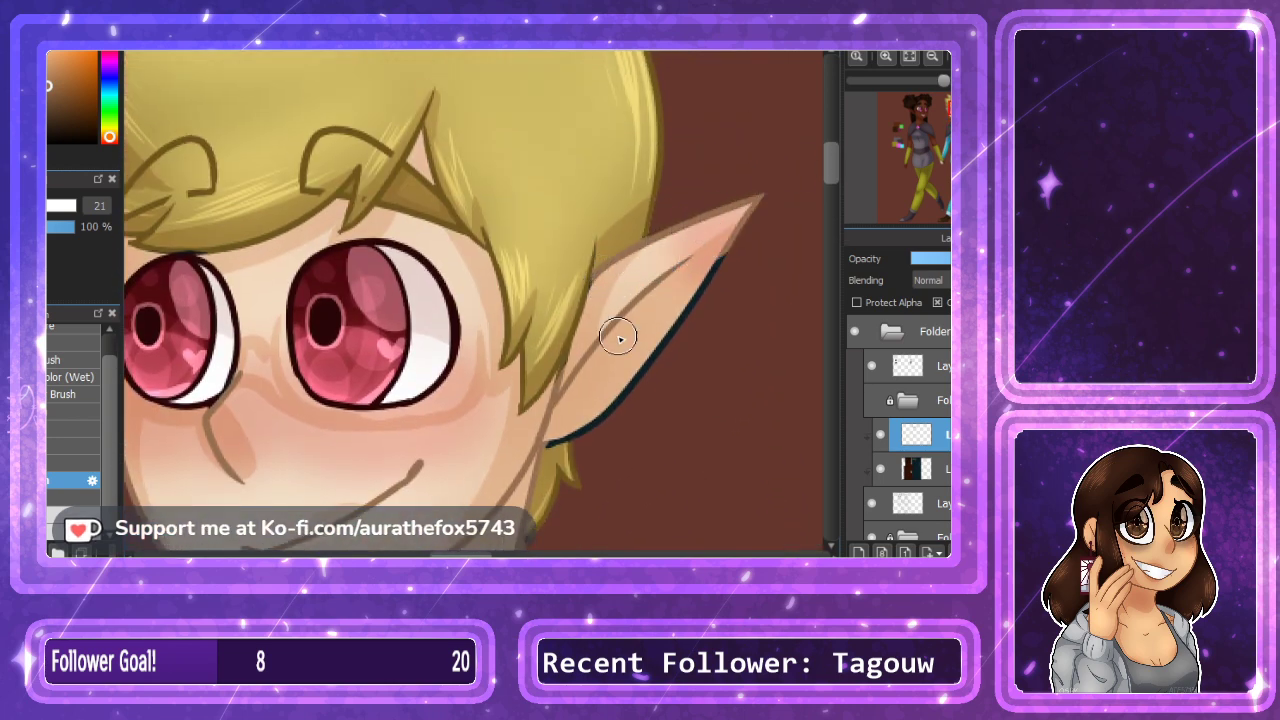
mouse_move(543, 429)
mouse_down()
mouse_move(652, 356)
mouse_move(706, 251)
mouse_up()
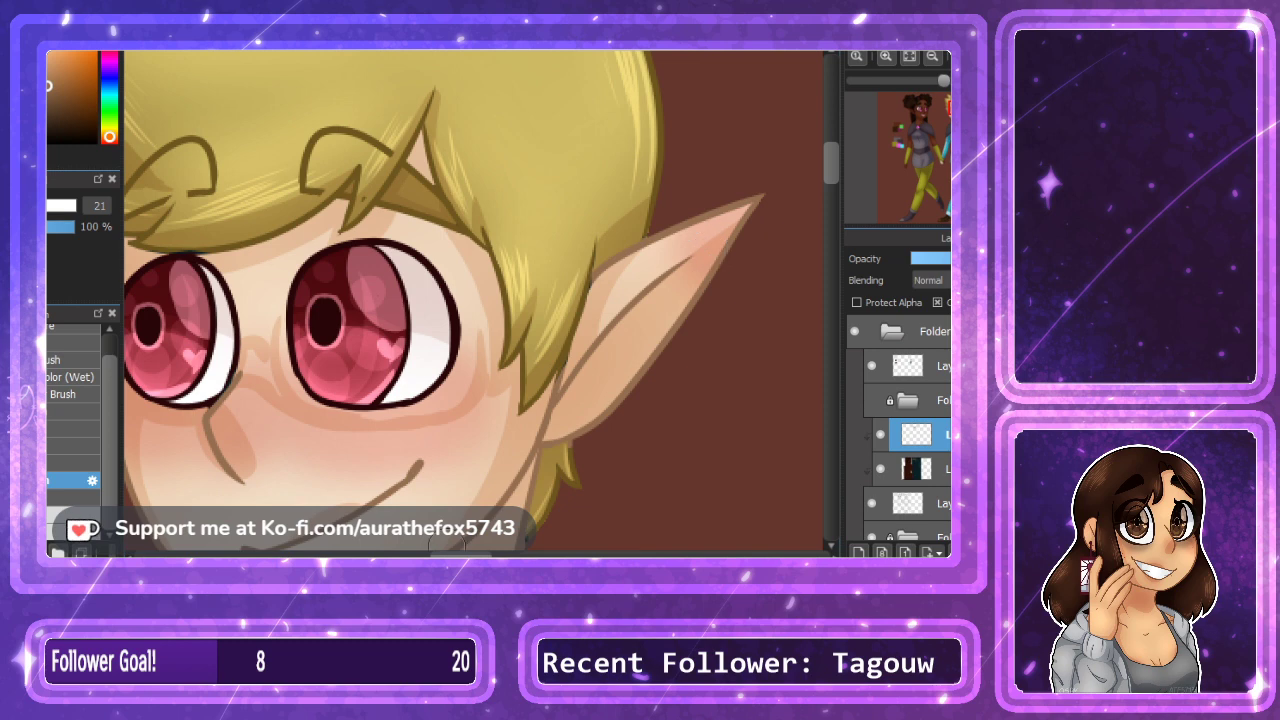
Recolour the remaining temple outline between the blond character's far ear and fringe in brown with the finer brush.
scroll(412, 360, left, 5)
mouse_move(411, 359)
mouse_down()
mouse_move(365, 273)
mouse_move(451, 403)
mouse_move(396, 290)
mouse_move(371, 276)
mouse_move(455, 293)
mouse_up()
click(885, 56)
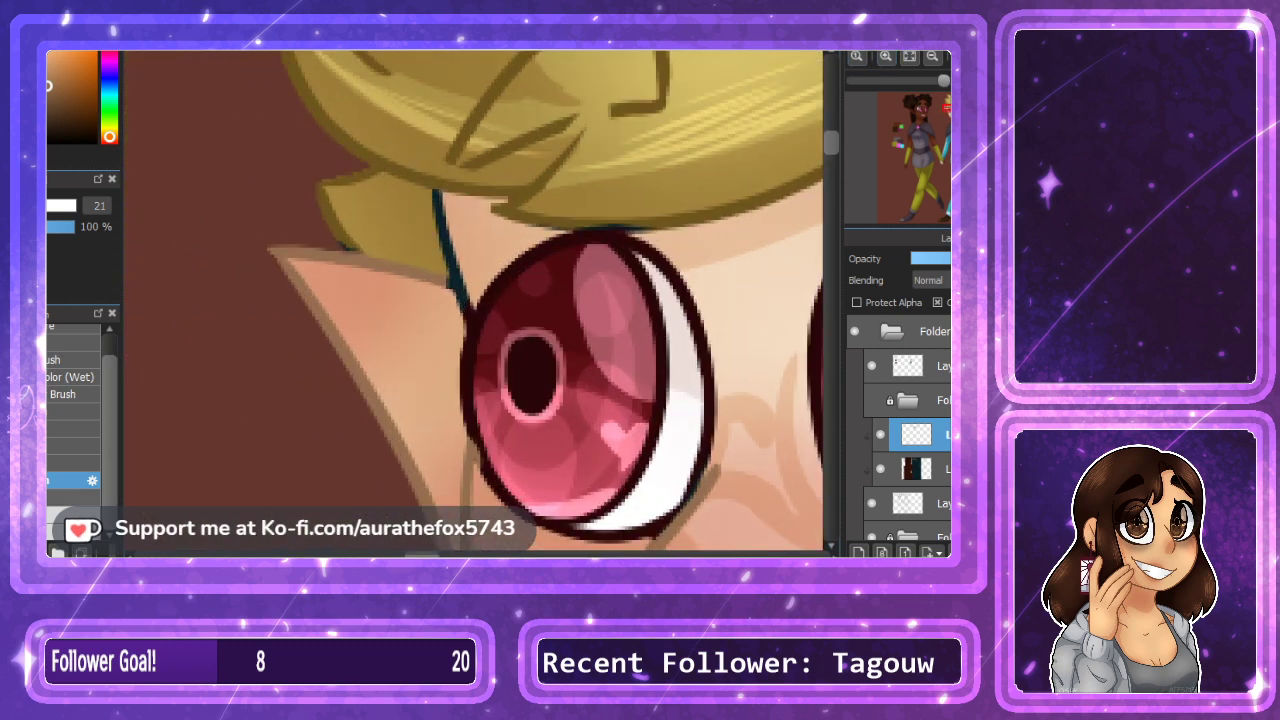
click(66, 498)
mouse_move(427, 204)
mouse_down()
mouse_move(441, 208)
mouse_move(460, 278)
mouse_move(446, 333)
mouse_move(447, 316)
mouse_up()
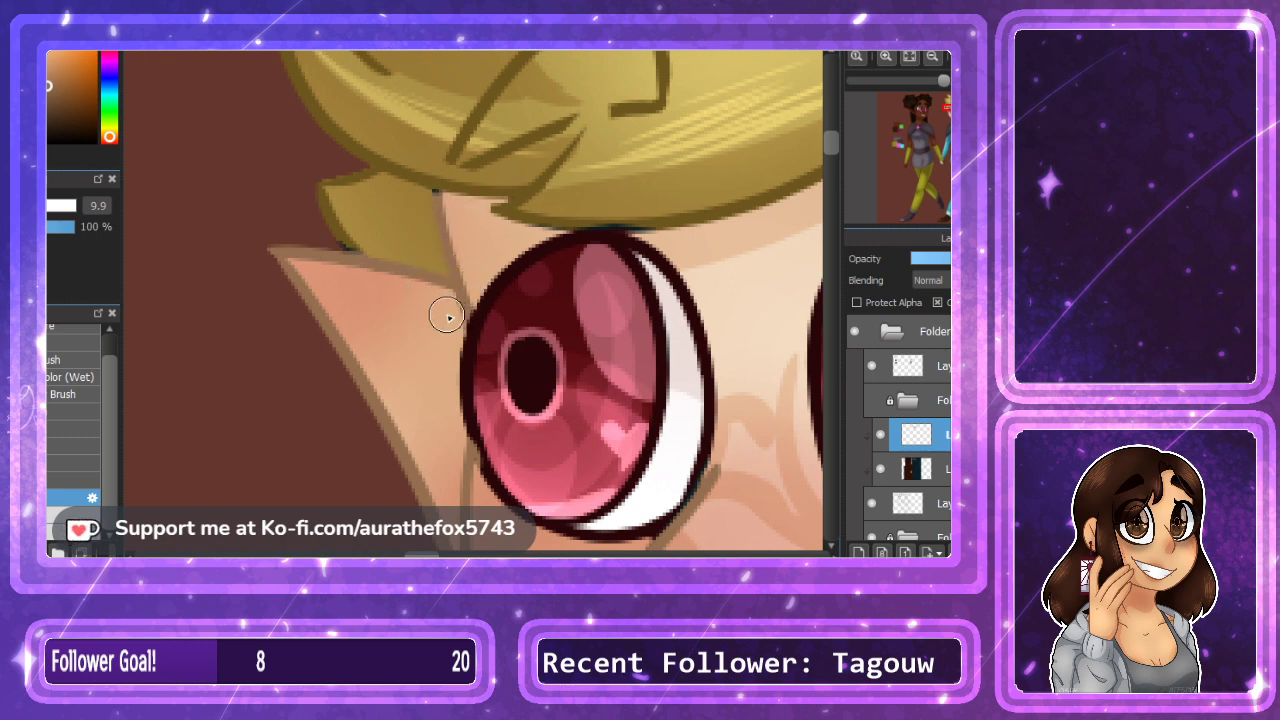
Touch up the blond character's far eye outline in very dark red and the adjoining nose line in brown.
alt+click(546, 354)
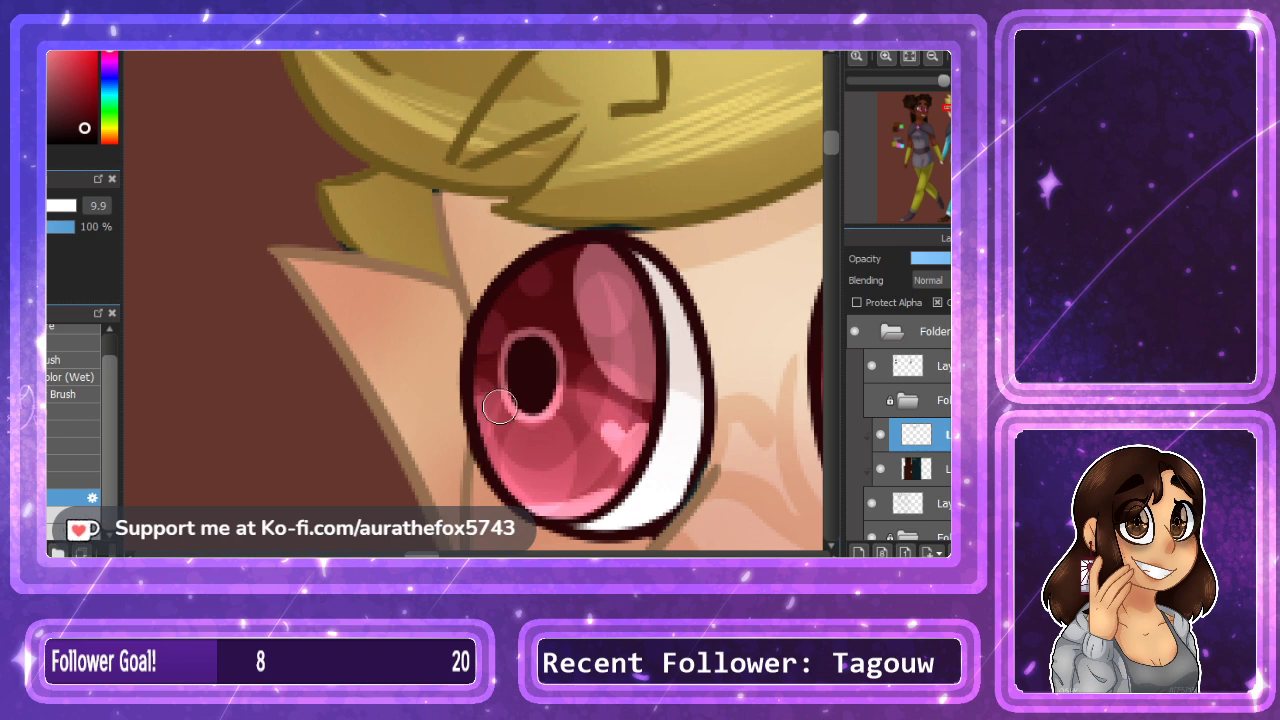
scroll(755, 320, down, 3)
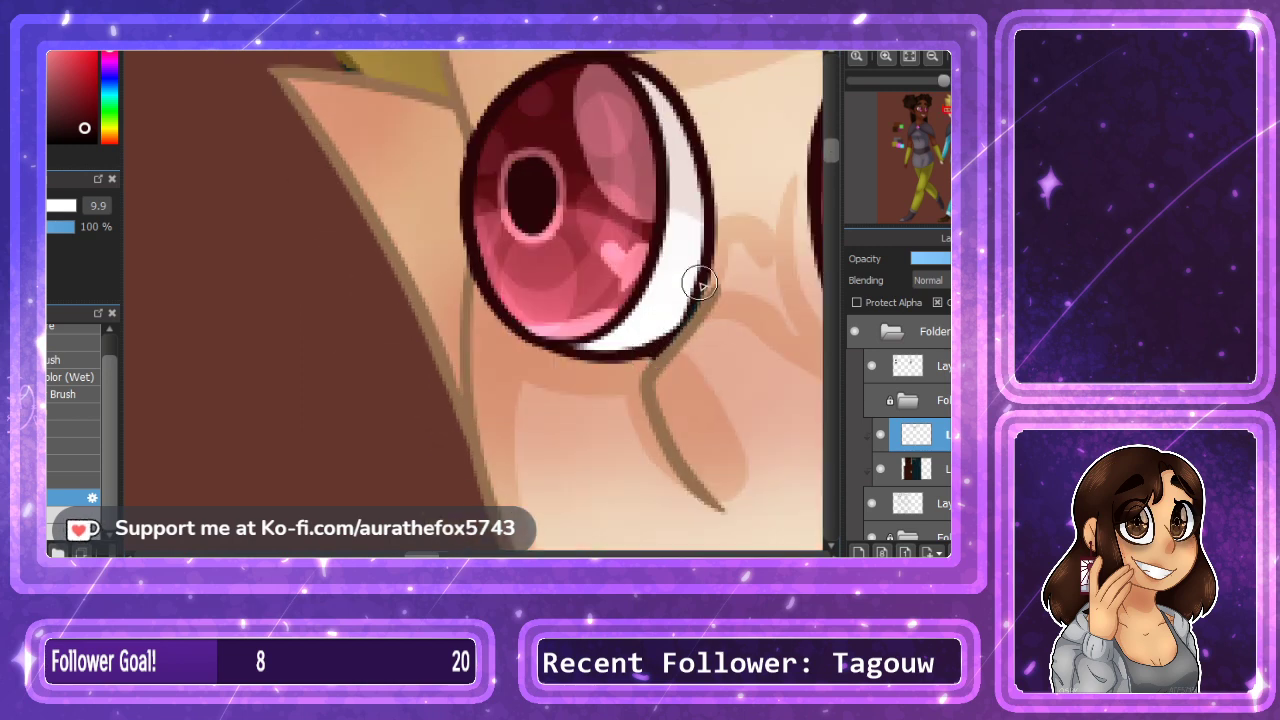
alt+click(620, 376)
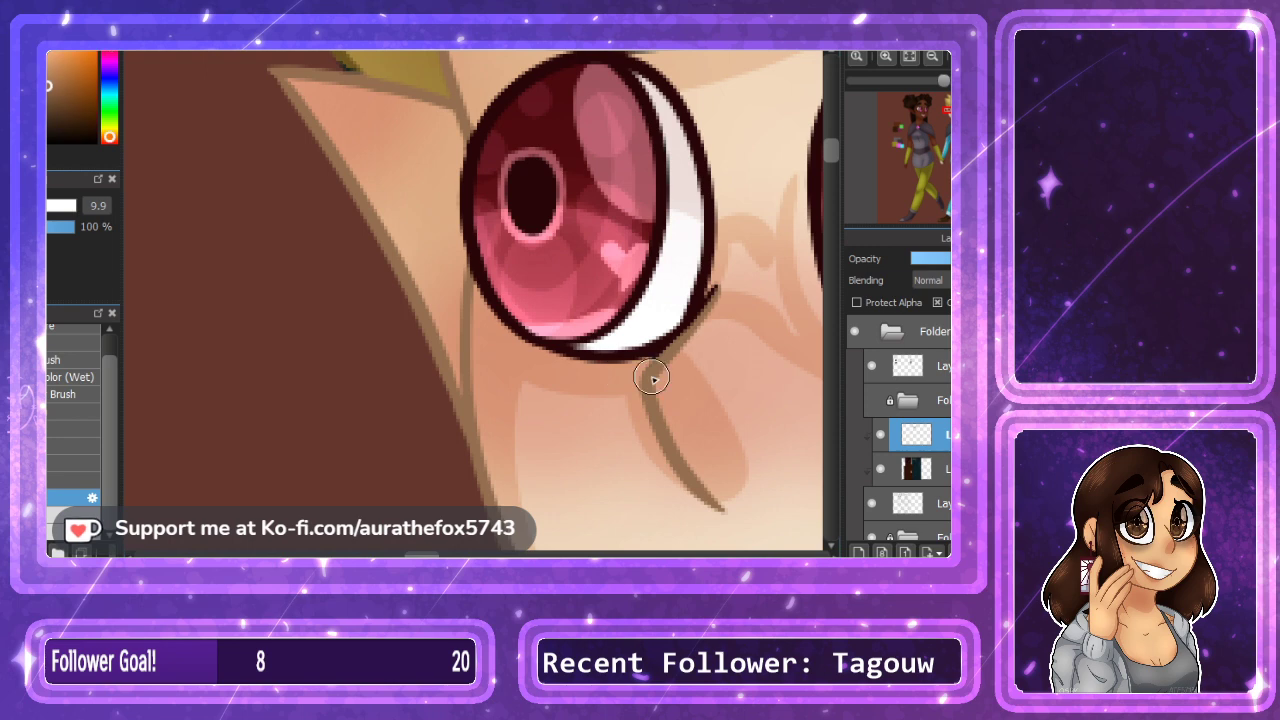
scroll(737, 234, down, 4)
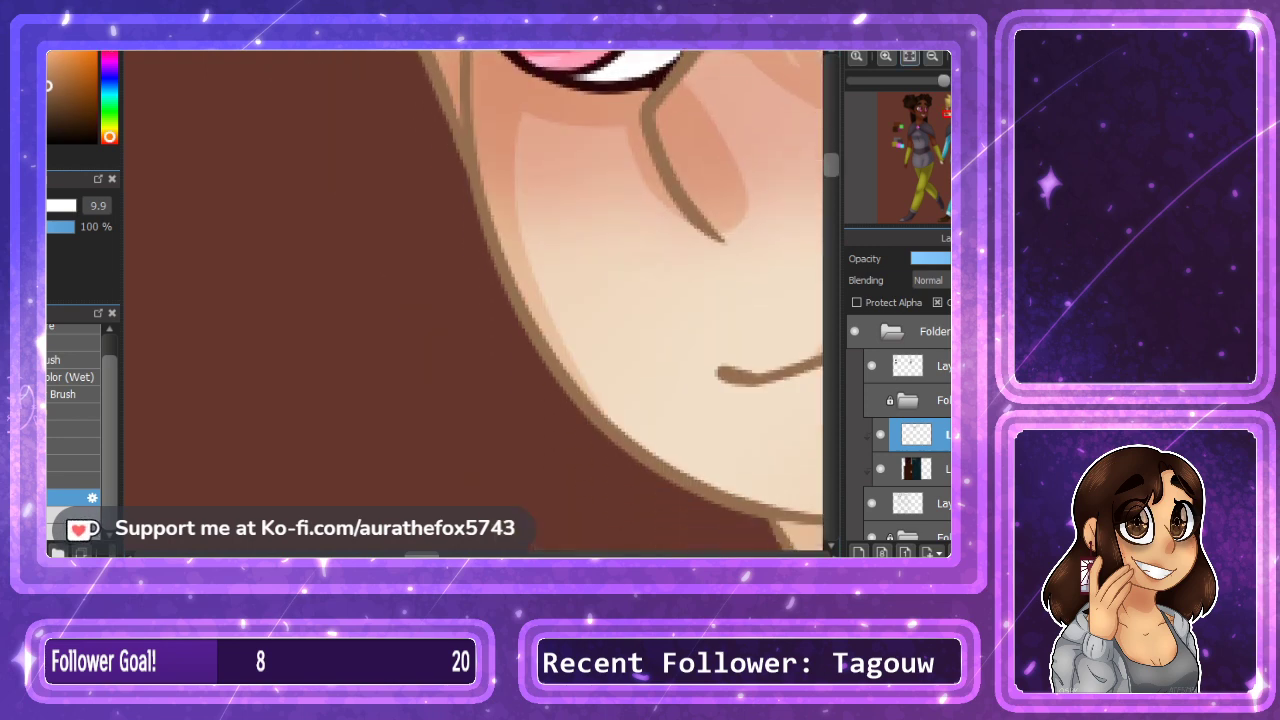
click(932, 57)
drag(948, 112, 957, 119)
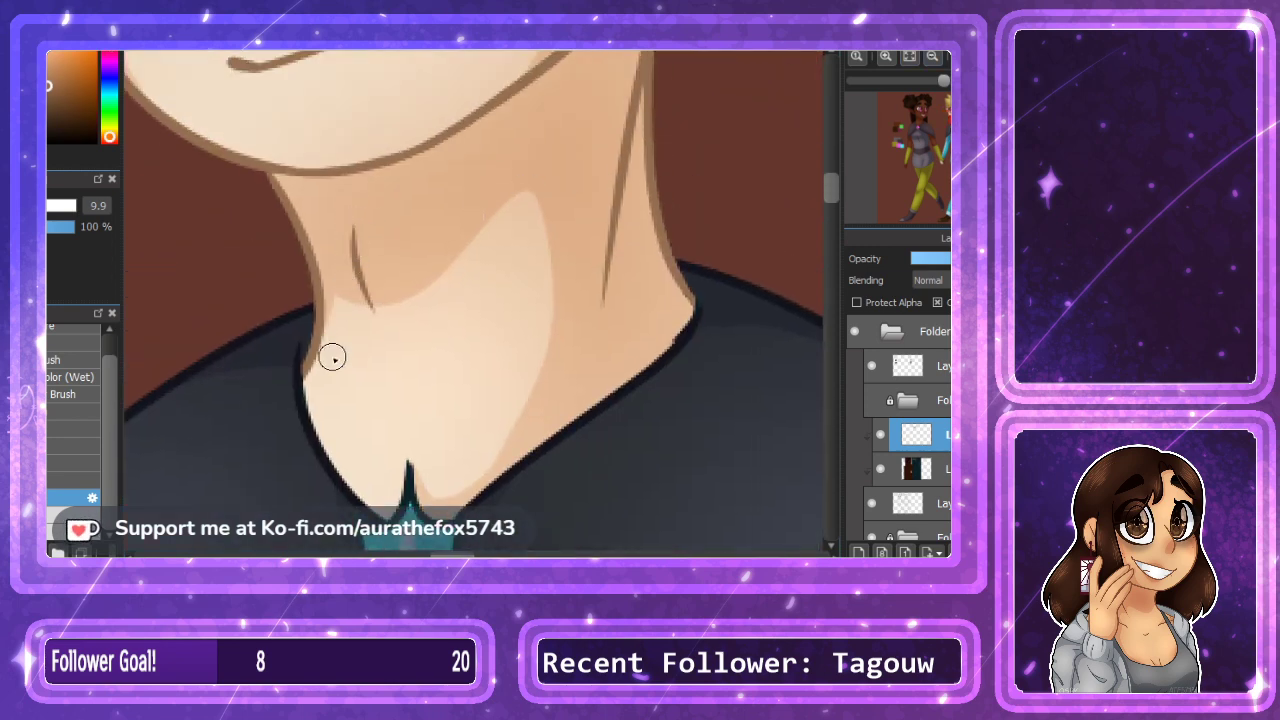
scroll(353, 361, up, 4)
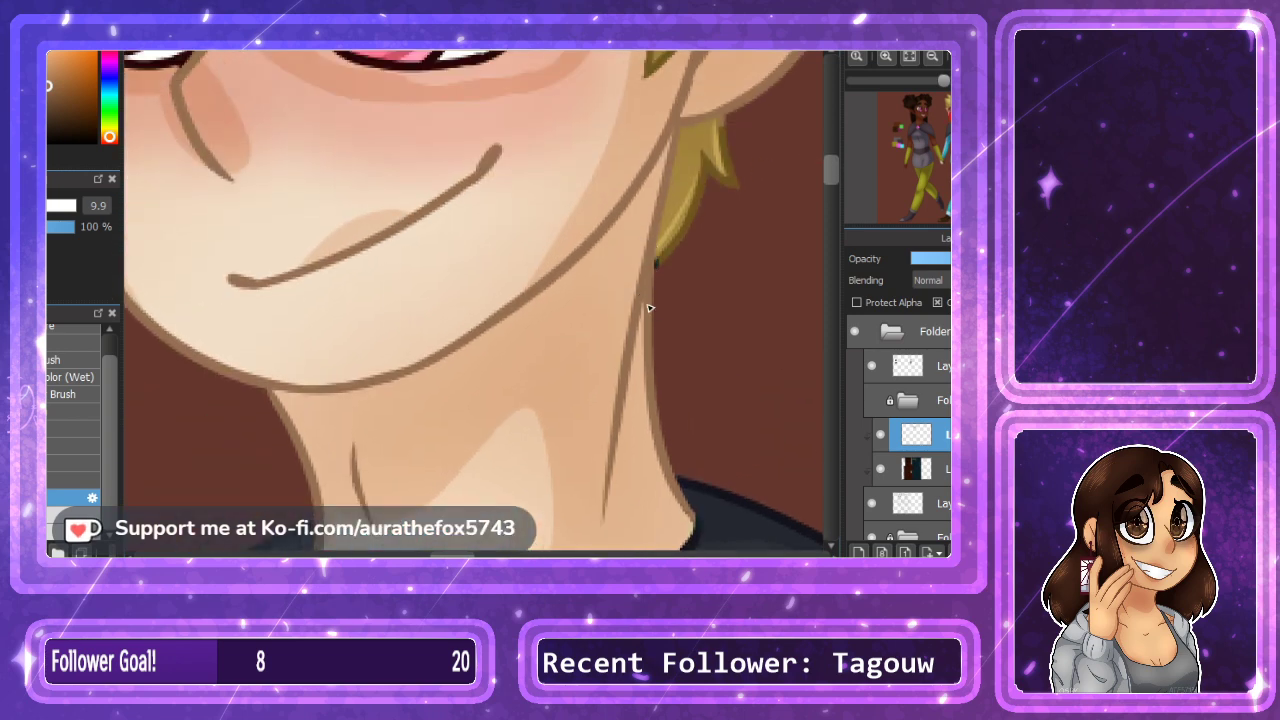
scroll(820, 175, up, 4)
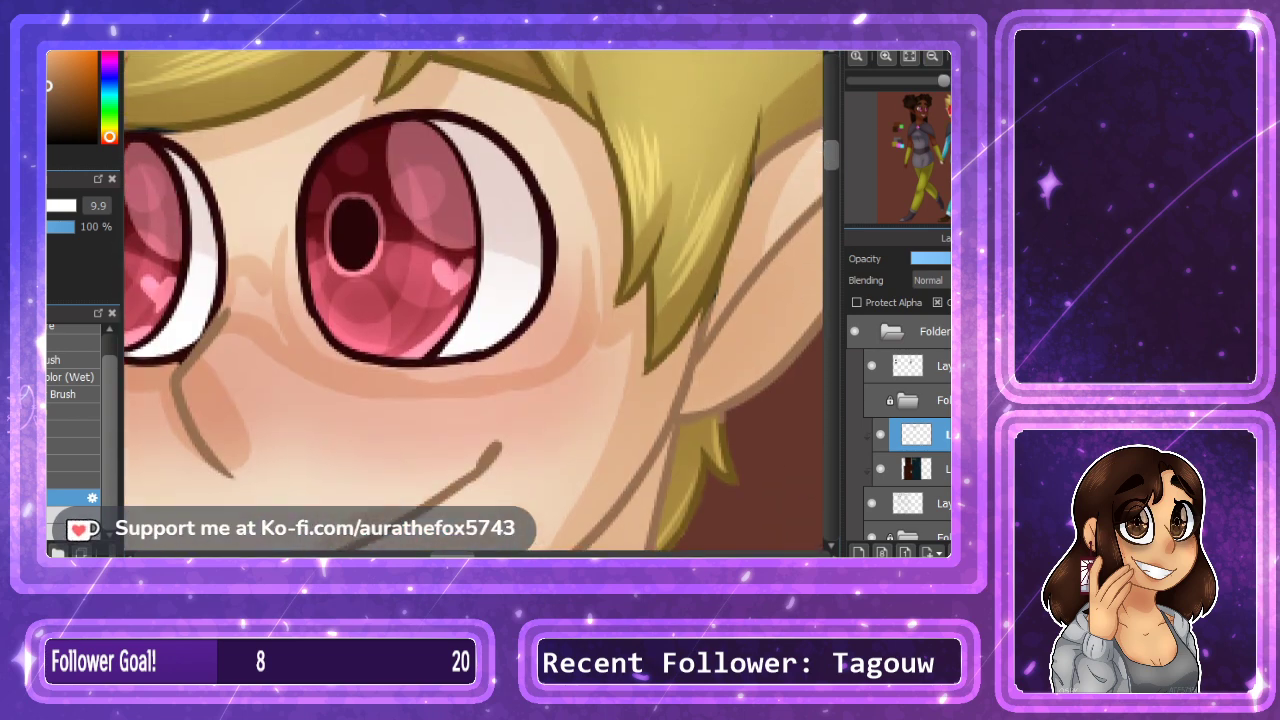
Recolour the outlines of the blond character's hands in the same skin-based brown.
click(942, 160)
drag(943, 160, 938, 162)
mouse_move(553, 194)
mouse_down()
mouse_move(519, 262)
mouse_move(547, 328)
mouse_move(542, 315)
mouse_move(638, 390)
mouse_up()
mouse_move(565, 278)
mouse_down()
mouse_move(597, 206)
mouse_move(569, 194)
mouse_move(603, 214)
mouse_move(592, 312)
mouse_move(606, 194)
mouse_move(643, 257)
mouse_move(634, 349)
mouse_move(653, 373)
mouse_move(694, 317)
mouse_move(250, 290)
mouse_up()
drag(760, 250, 400, 231)
mouse_move(493, 68)
mouse_down()
mouse_move(526, 105)
mouse_move(623, 201)
mouse_up()
click(70, 480)
mouse_move(412, 247)
mouse_down()
mouse_move(449, 294)
mouse_move(663, 388)
mouse_up()
mouse_move(535, 227)
mouse_down()
mouse_move(662, 370)
mouse_move(749, 386)
mouse_move(674, 237)
mouse_move(754, 363)
mouse_up()
Recolour the outlines and facet lines of the dark-haired character's pink gem in a dark purple.
drag(932, 127, 916, 127)
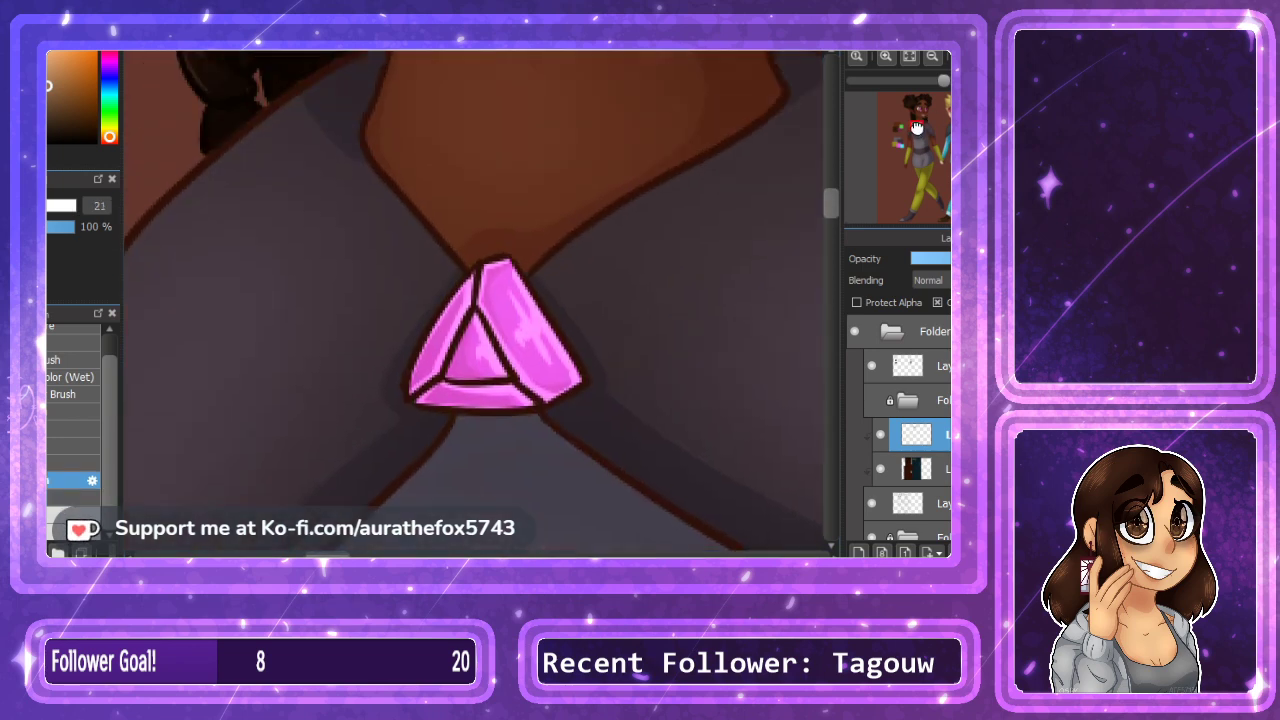
click(885, 57)
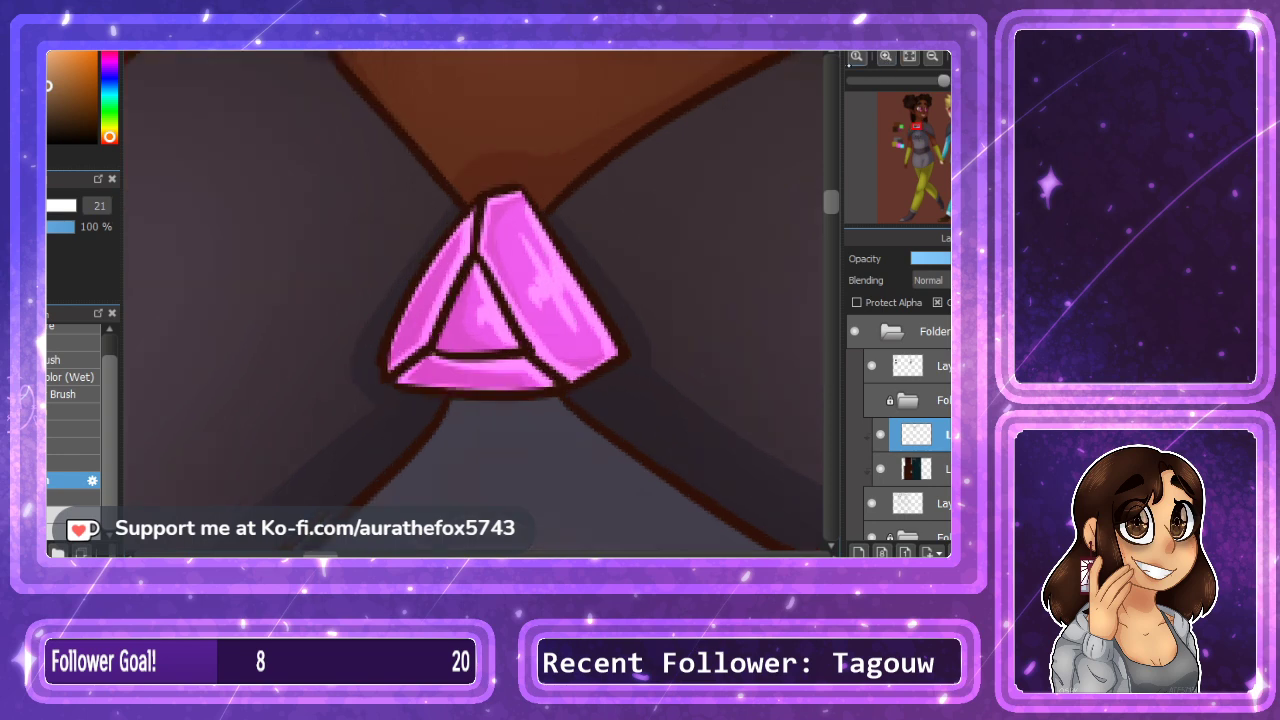
alt+click(502, 309)
alt+click(457, 338)
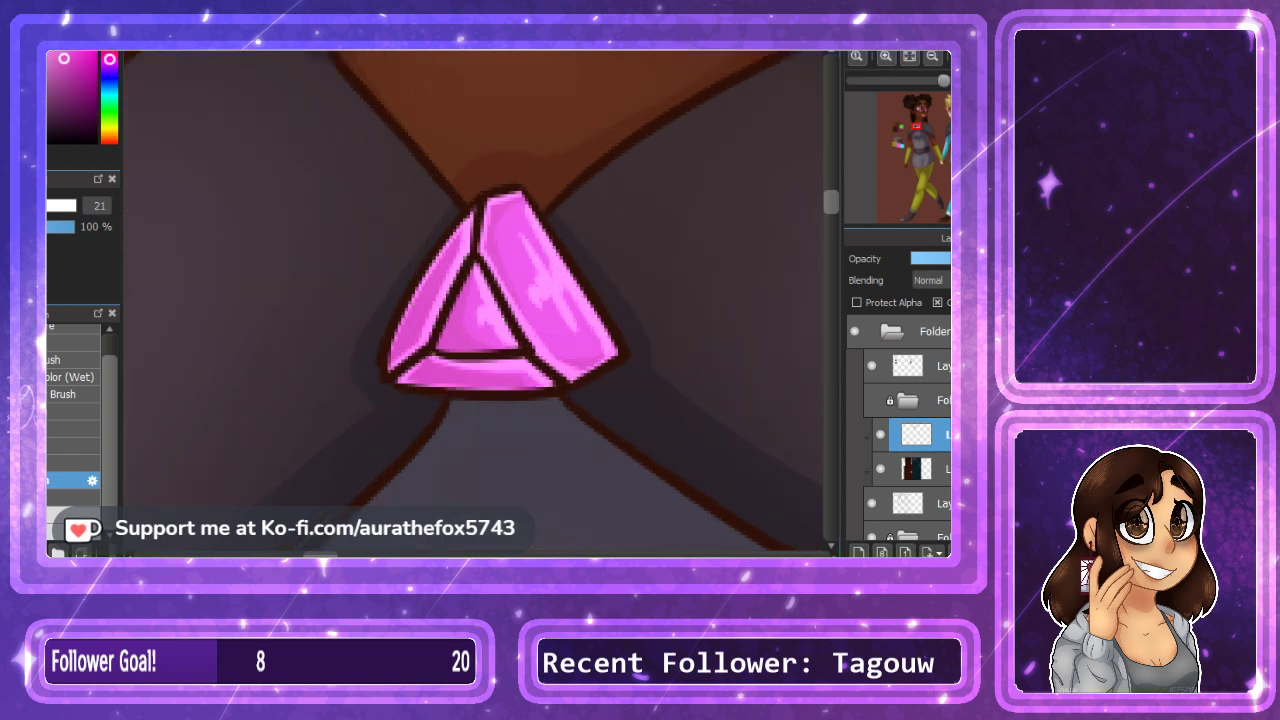
drag(64, 60, 70, 81)
mouse_move(490, 301)
mouse_down()
mouse_move(470, 354)
mouse_move(470, 292)
mouse_move(482, 315)
mouse_move(410, 336)
mouse_up()
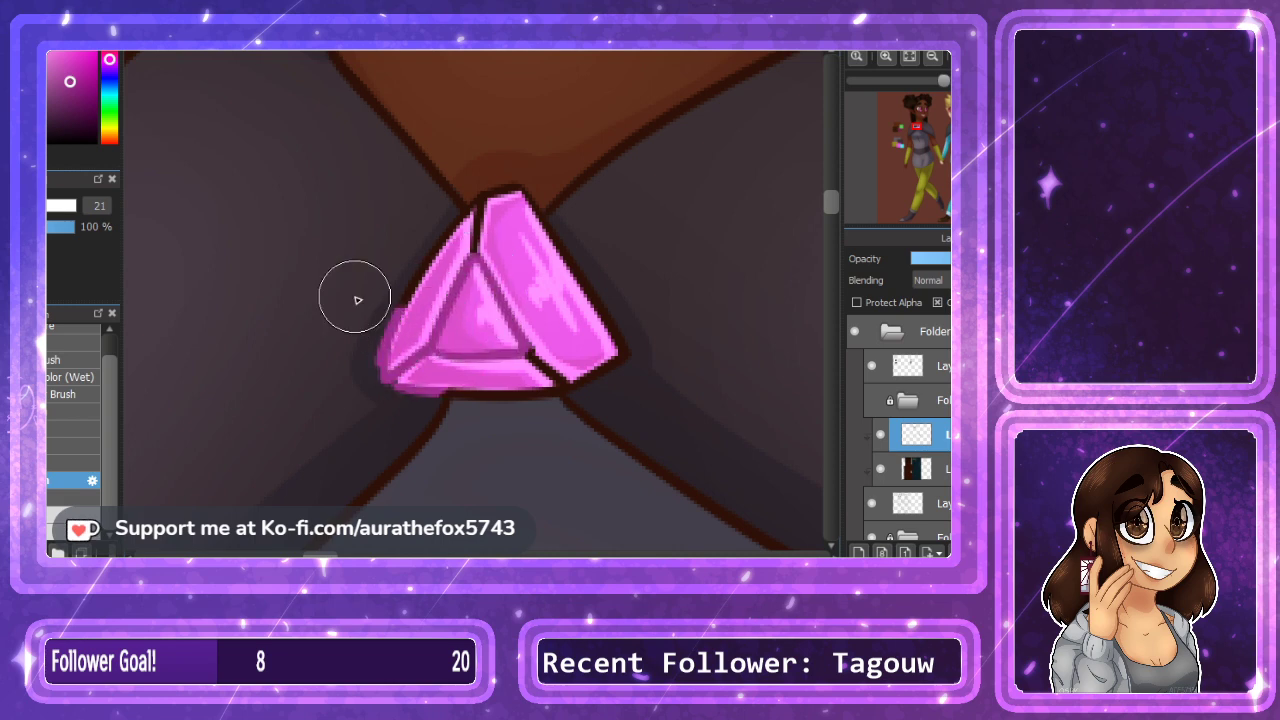
click(110, 65)
mouse_move(416, 344)
mouse_down()
mouse_move(457, 330)
mouse_move(379, 364)
mouse_move(476, 268)
mouse_move(471, 317)
mouse_move(513, 345)
mouse_move(423, 379)
mouse_move(539, 378)
mouse_move(566, 344)
mouse_move(545, 333)
mouse_move(613, 348)
mouse_move(565, 268)
mouse_move(499, 203)
mouse_move(449, 305)
mouse_up()
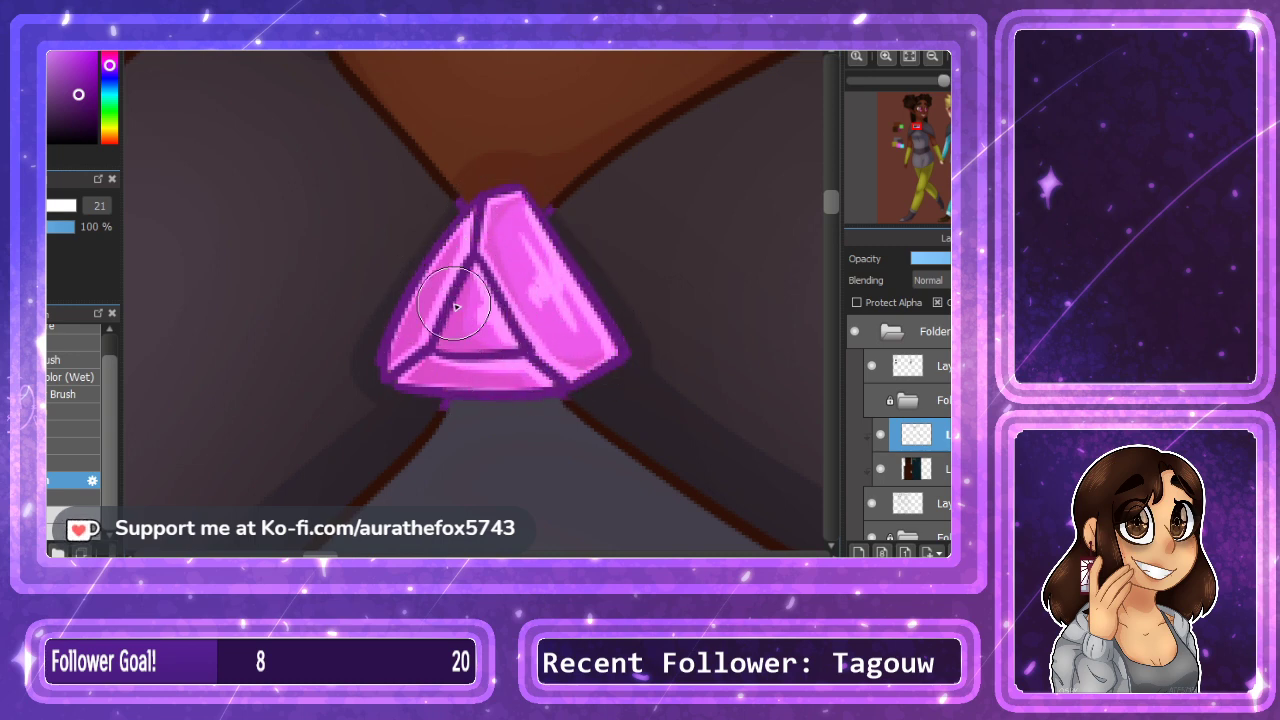
Erase the purple overspill from the cloak lines around the gem's top and lower edge.
key(e)
drag(458, 196, 455, 201)
drag(562, 204, 550, 203)
drag(431, 421, 460, 426)
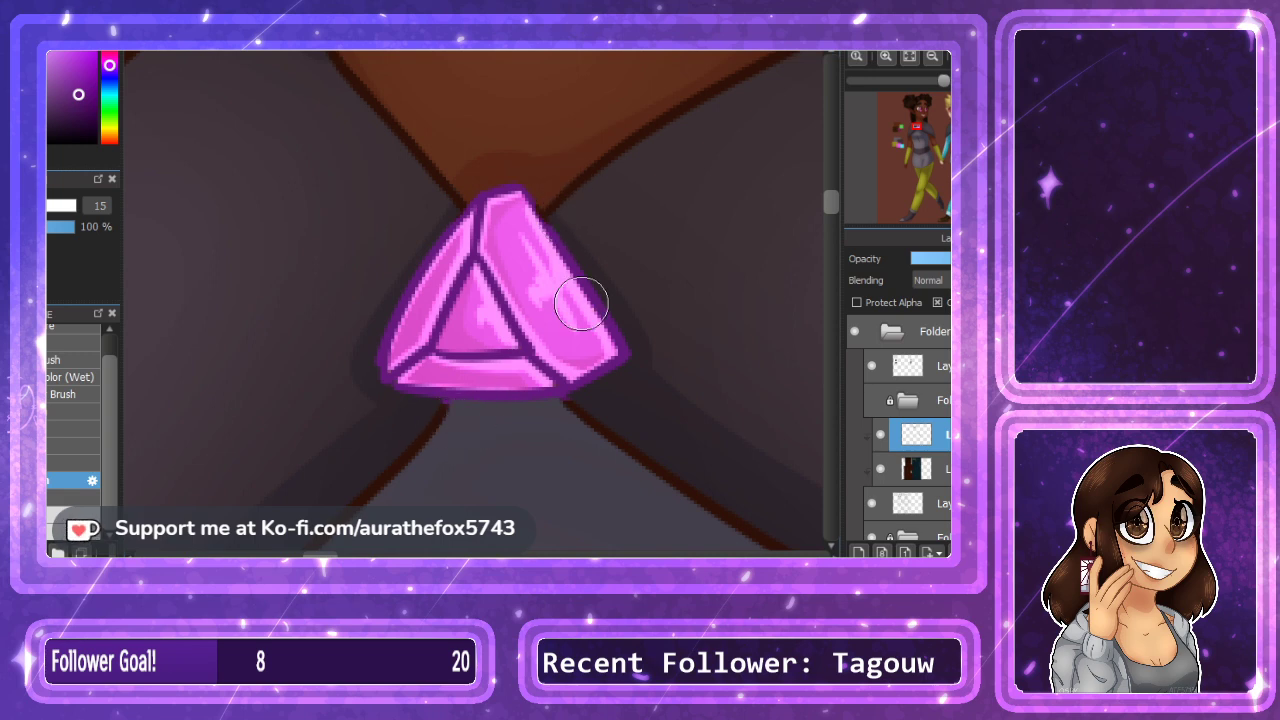
Merge the skin and gem line-colour layer down into the earlier line-colour layer, keeping it clipped to the line art.
click(909, 57)
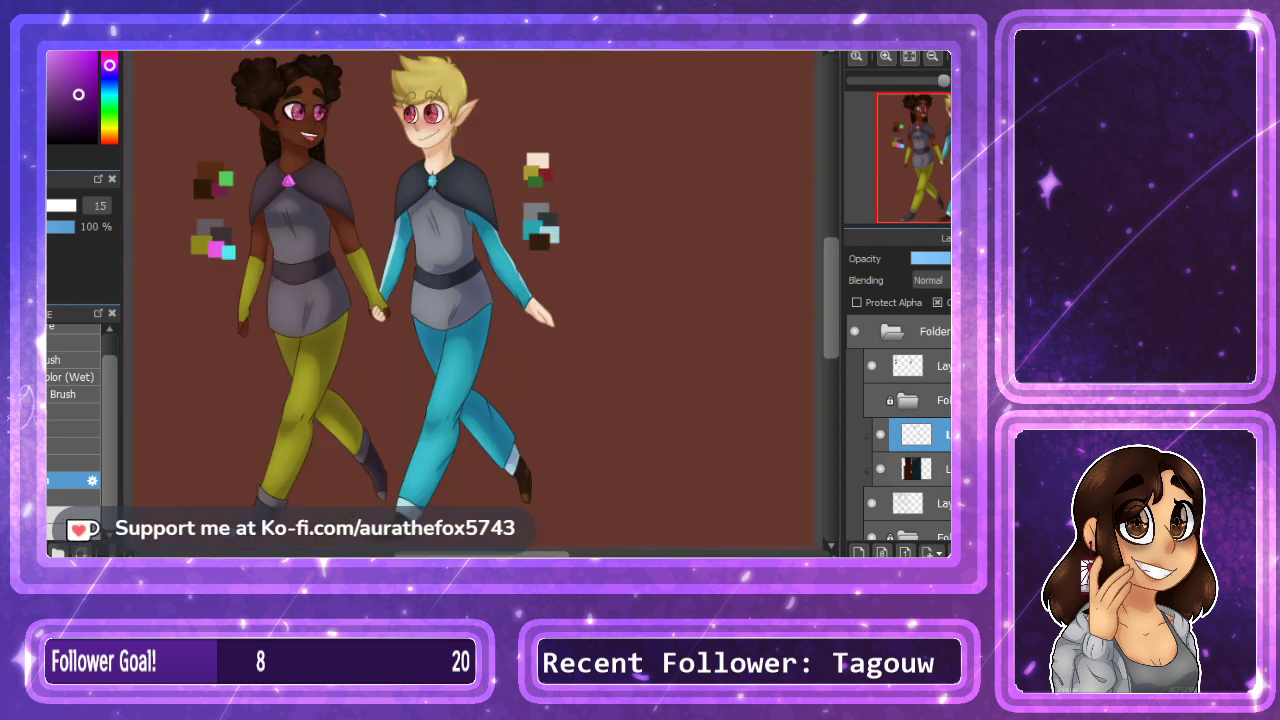
click(938, 302)
key(ctrl+e)
Show the blond character's glasses folder and delete the colour-swatch layer.
click(872, 401)
click(935, 366)
key(Delete)
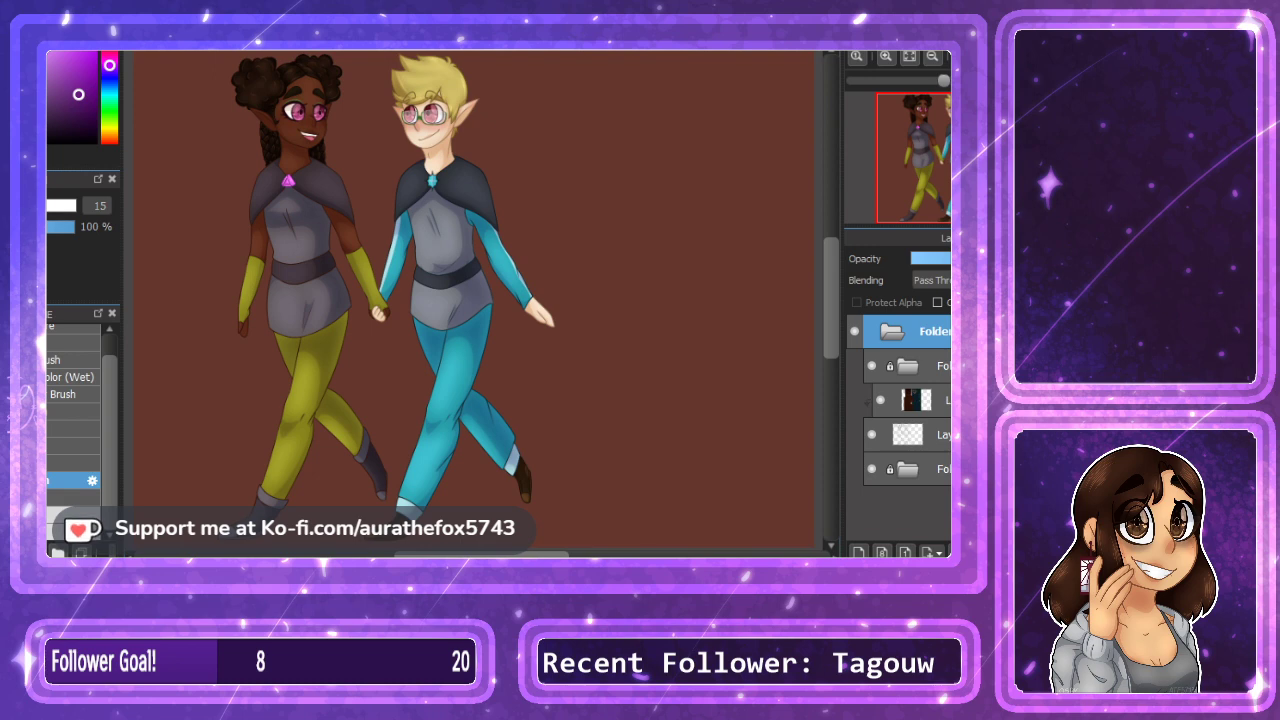
click(886, 57)
click(886, 57)
click(910, 57)
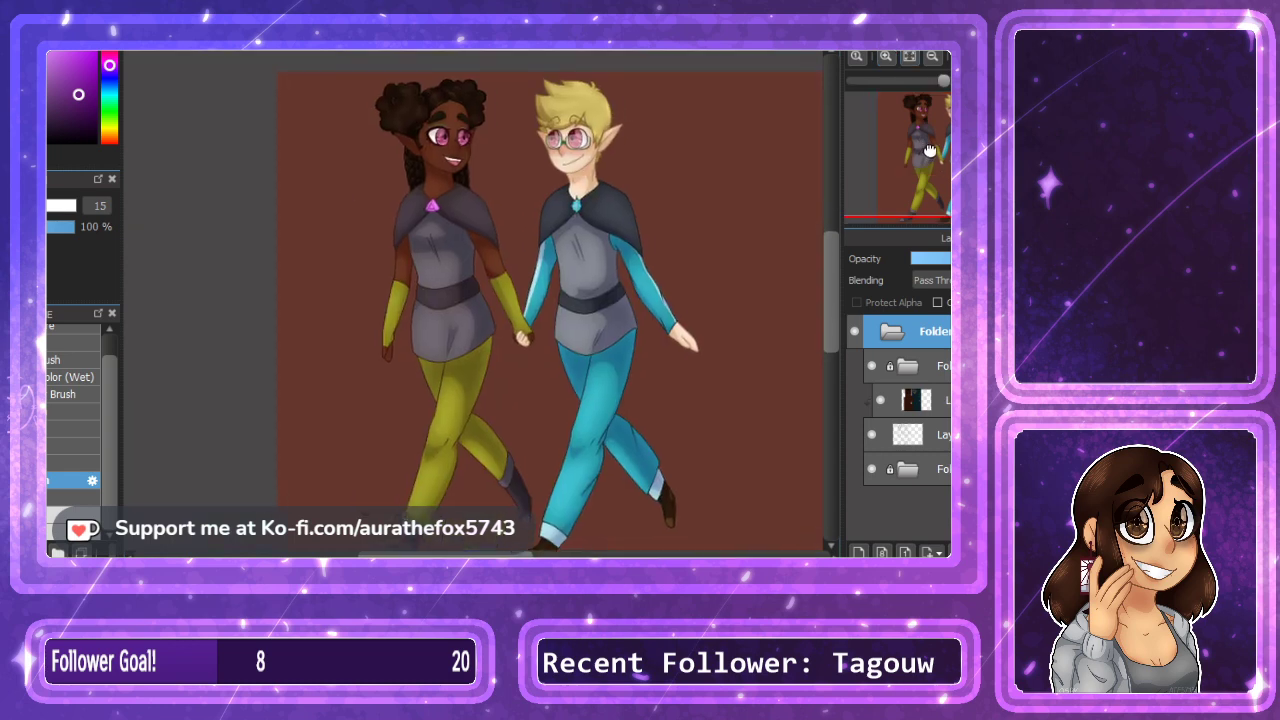